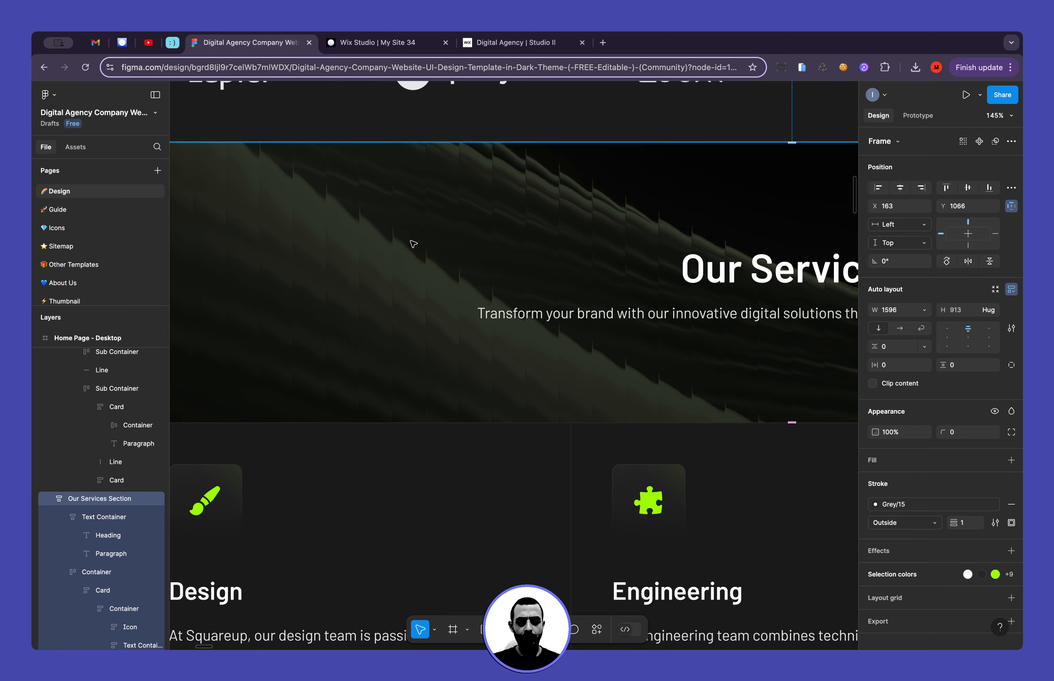
Select the Text Container in the Our Services Section and turn on its 60% image fill
double_click(413, 244)
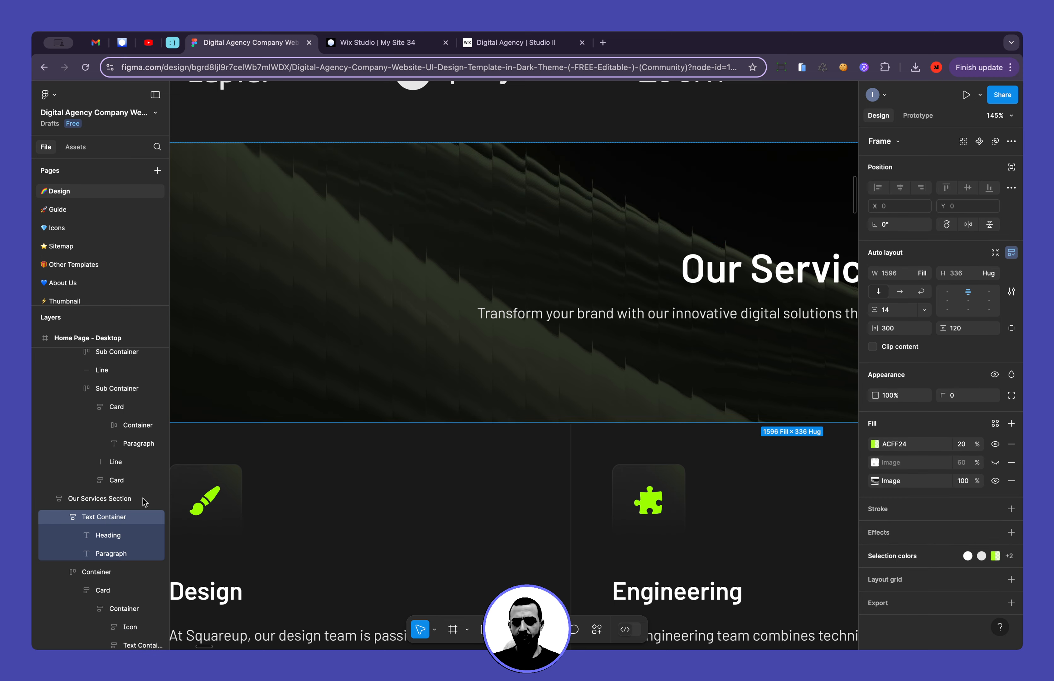
click(103, 499)
click(103, 518)
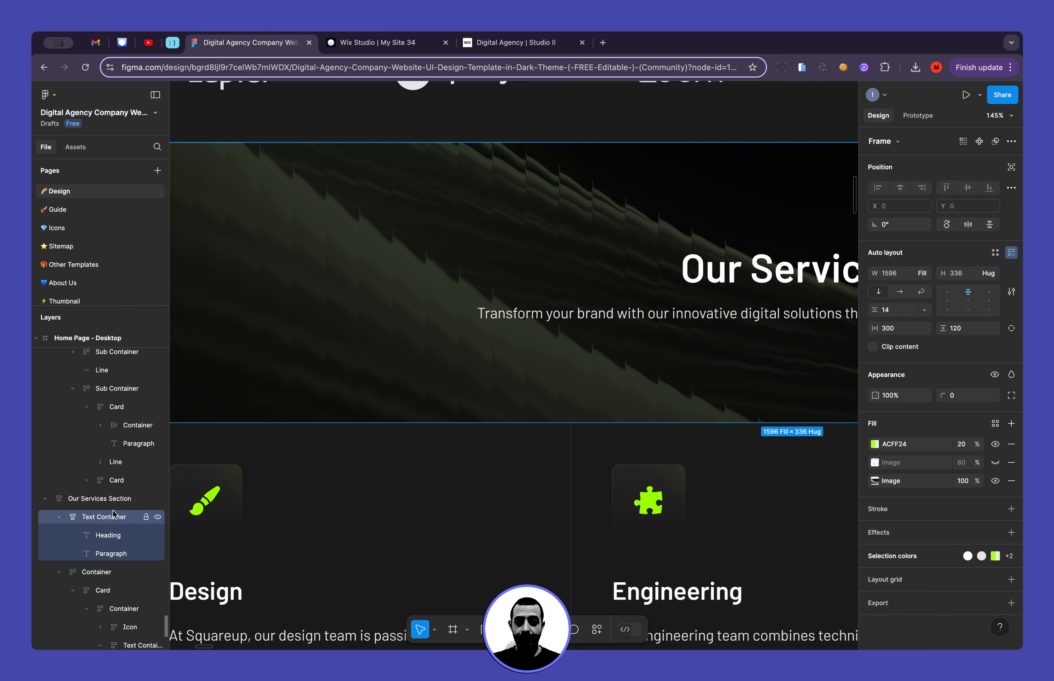
click(994, 463)
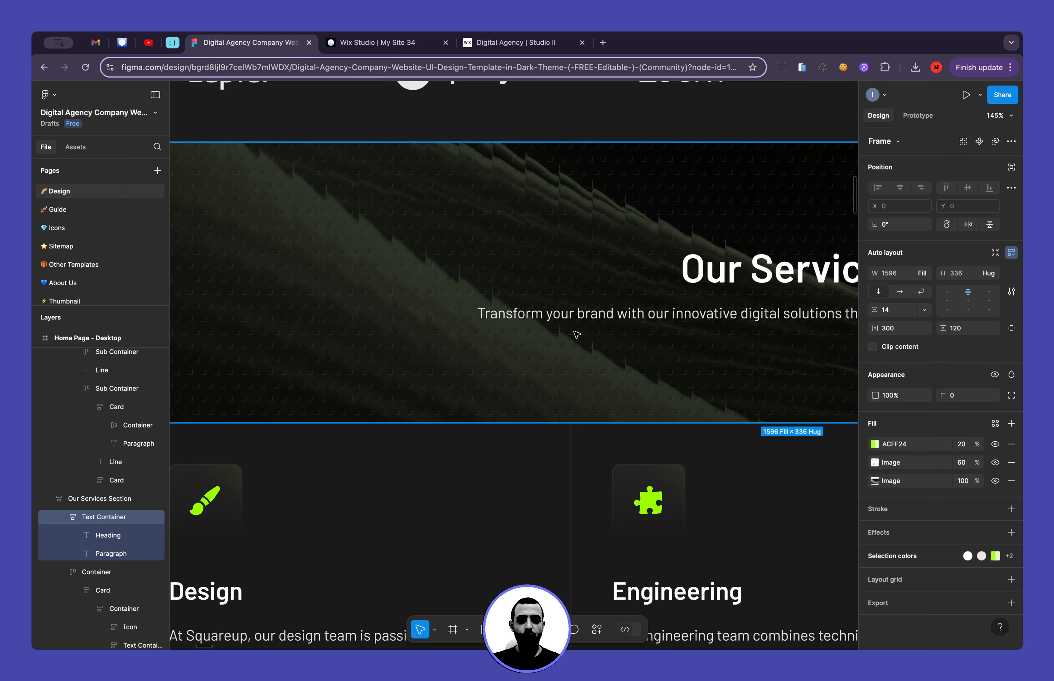
scroll(575, 331, down, 3)
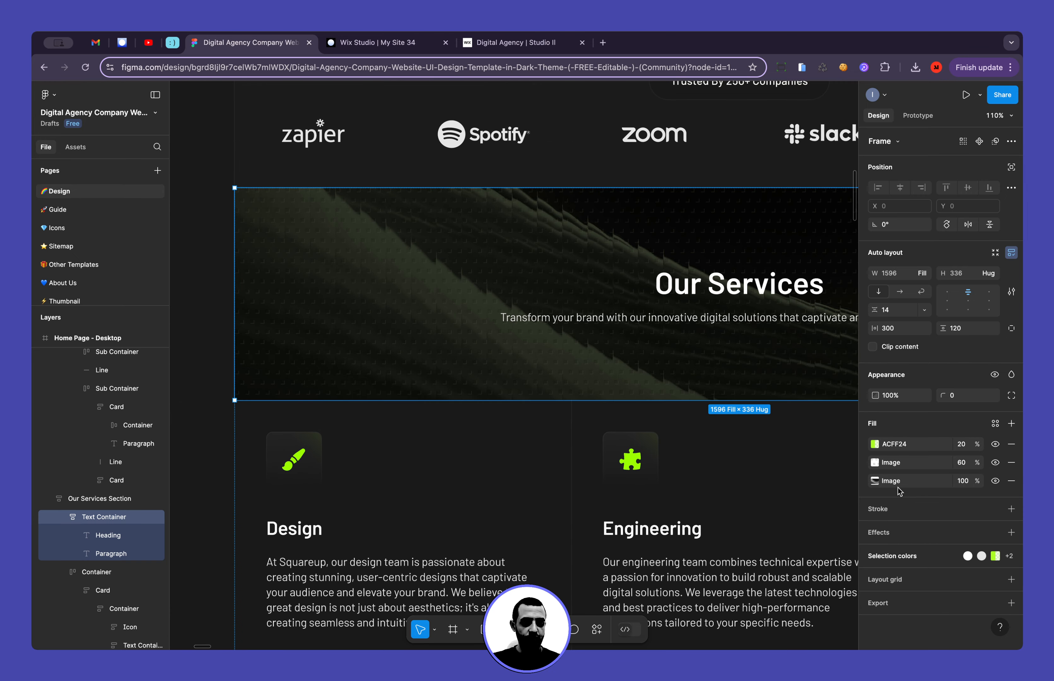
Hide the ACFF24 and 60% image fills of the Text Container so only the base image shows
click(994, 444)
click(995, 462)
scroll(458, 337, up, 4)
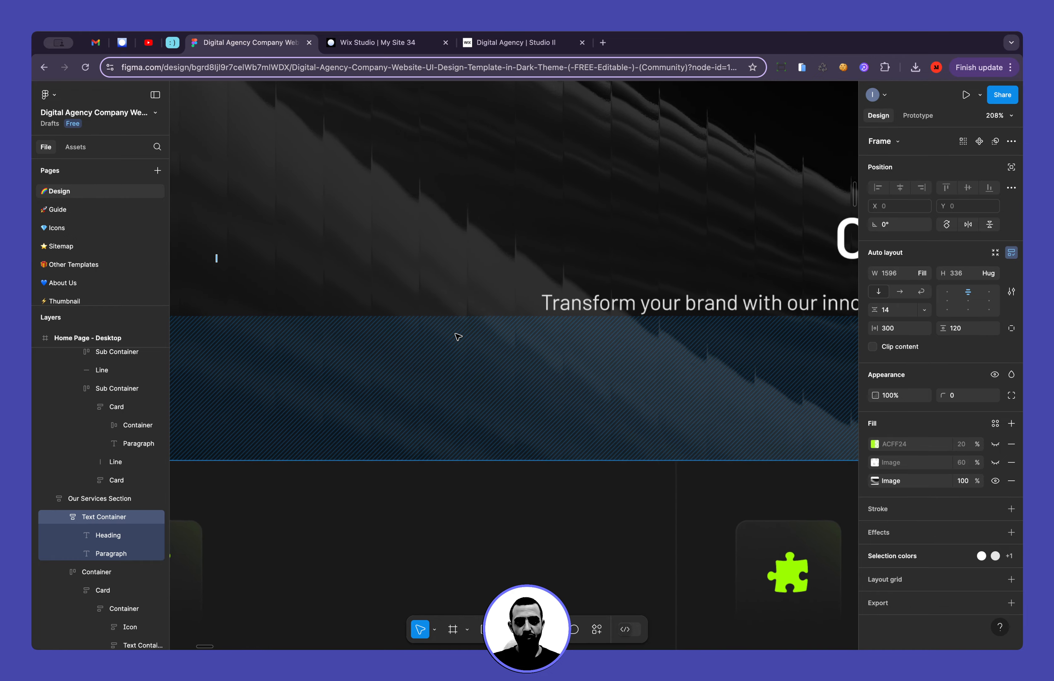
scroll(458, 337, up, 1)
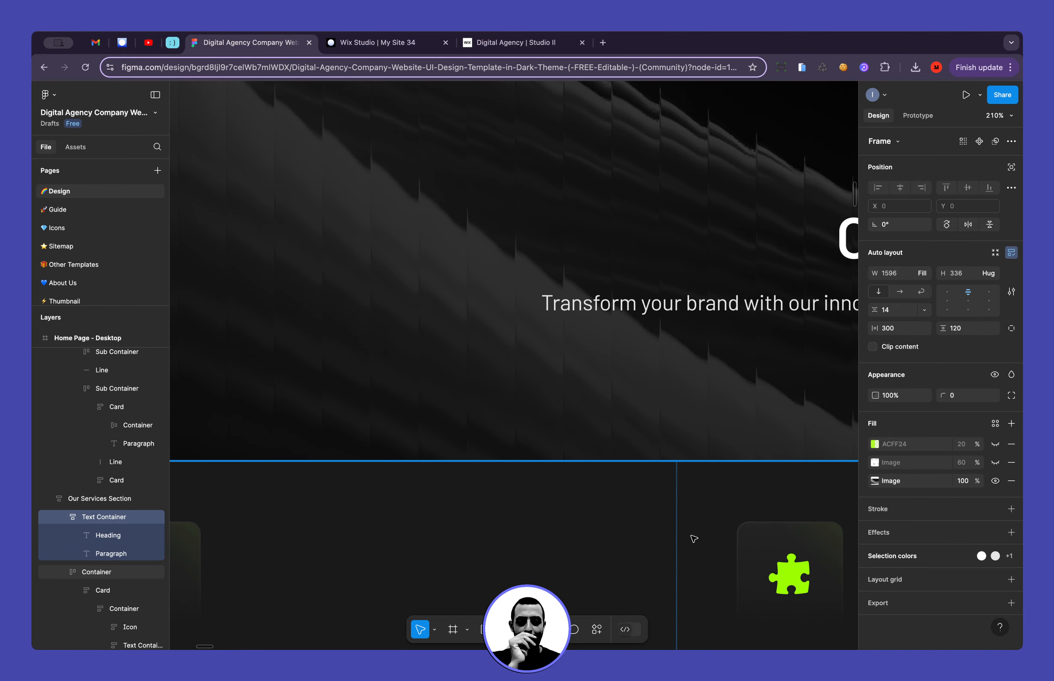
Show the 60% image fill again and compare its pattern with the hero section's background
click(995, 462)
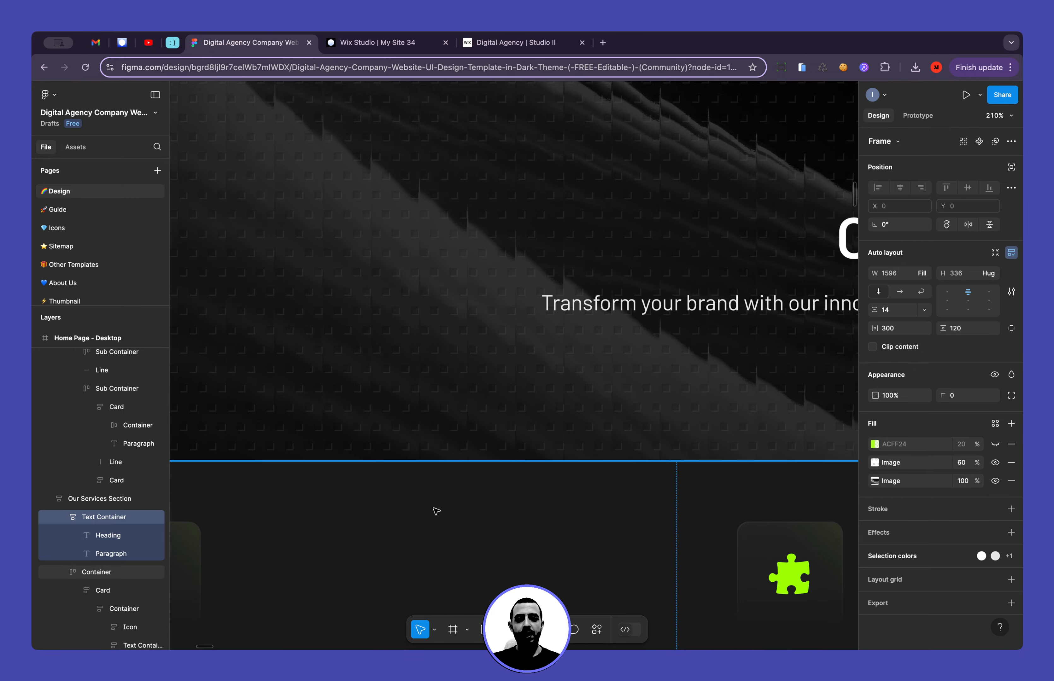
scroll(437, 511, down, 5)
scroll(436, 512, up, 10)
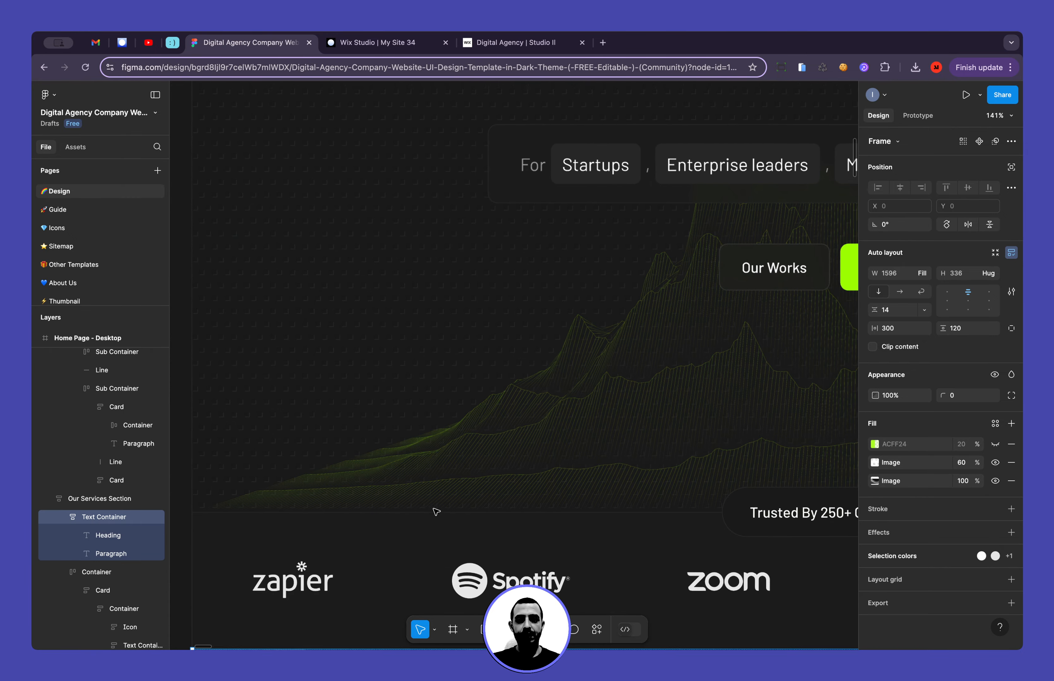
scroll(436, 512, up, 2)
scroll(437, 500, down, 15)
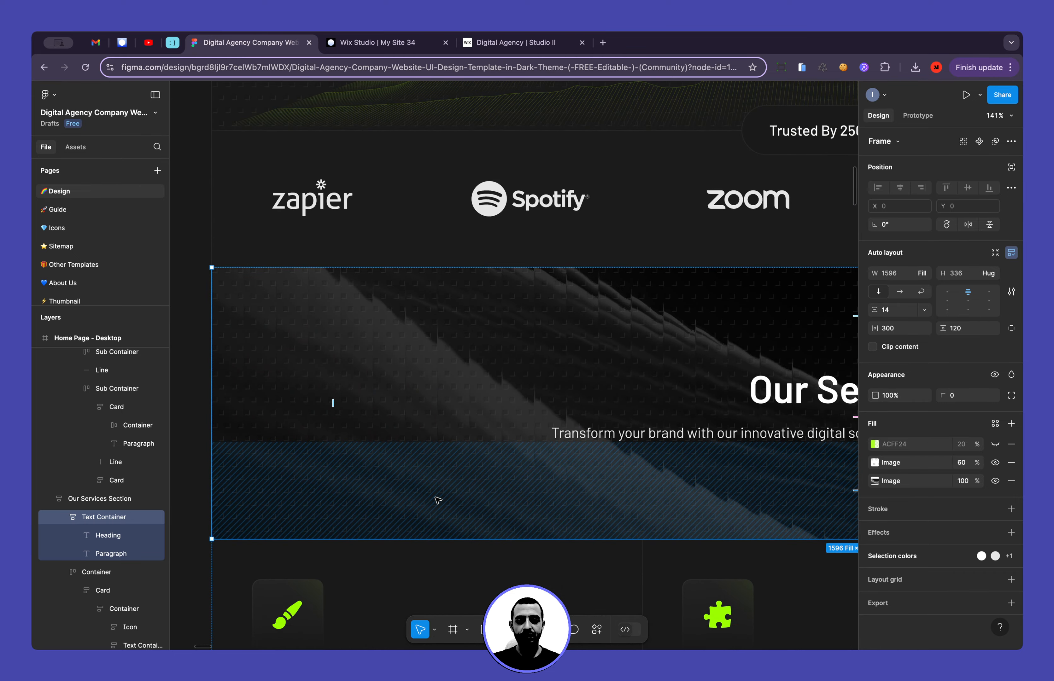
Turn the Text Container's ACFF24 fill back on and hide its 60% image fill
click(995, 443)
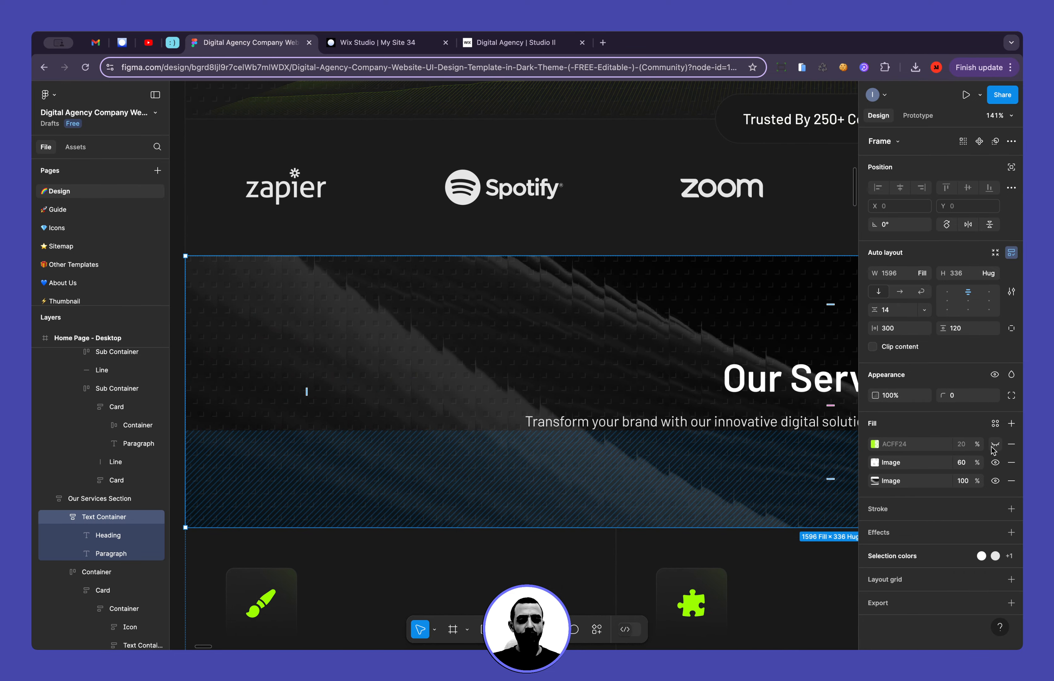
scroll(628, 476, down, 4)
scroll(629, 476, left, 3)
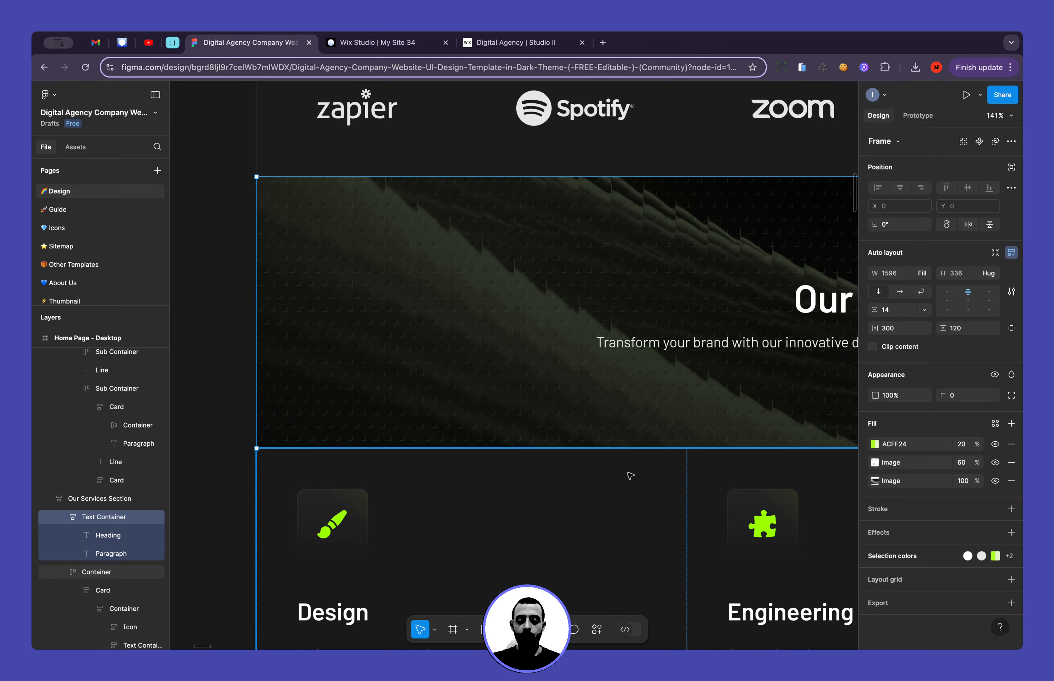
scroll(630, 475, down, 5)
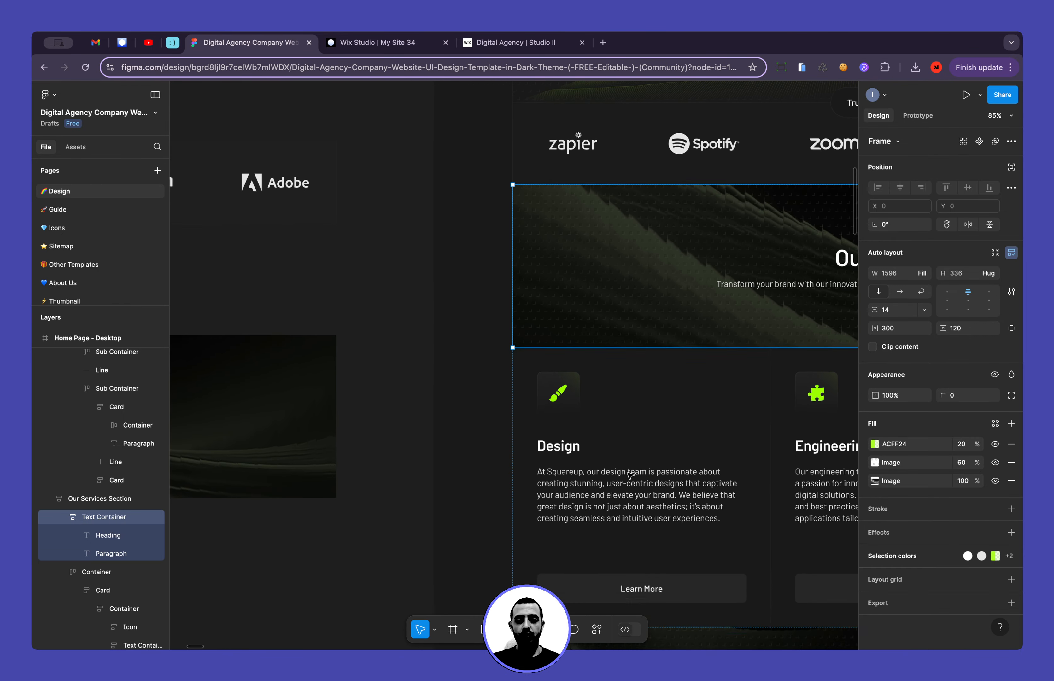
scroll(638, 447, up, 3)
scroll(637, 447, right, 6)
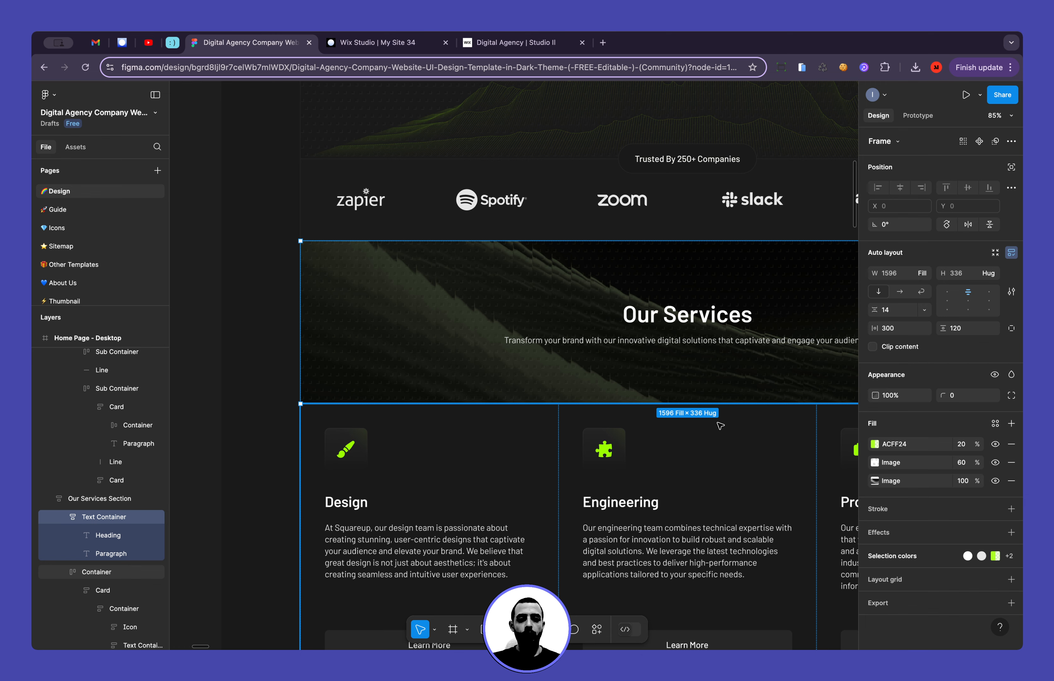
scroll(484, 461, up, 4)
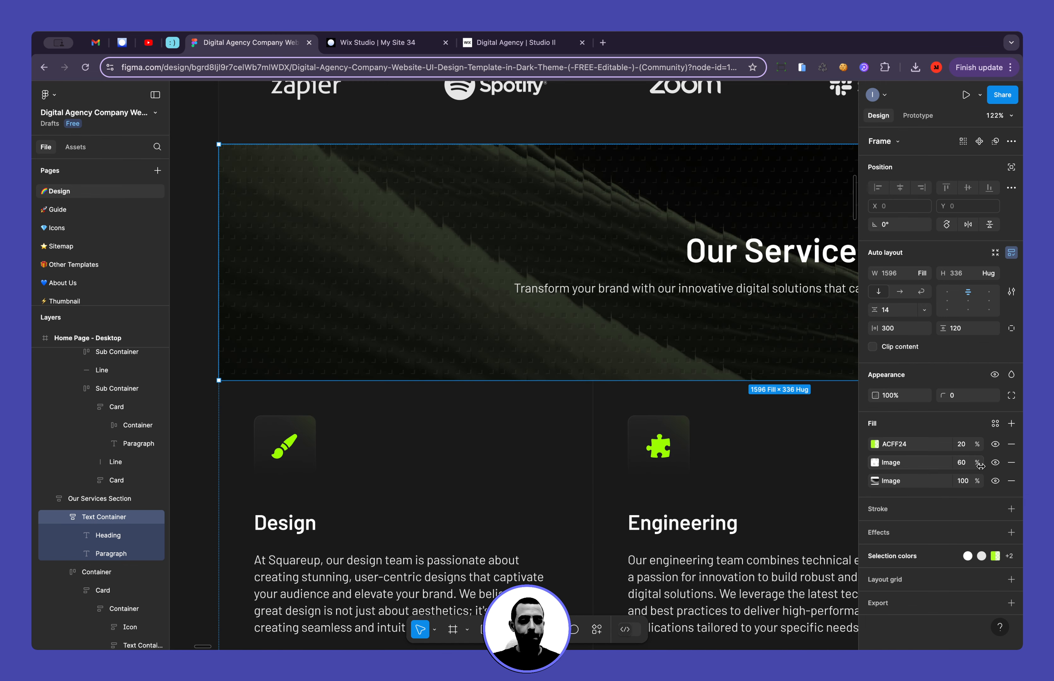
click(995, 463)
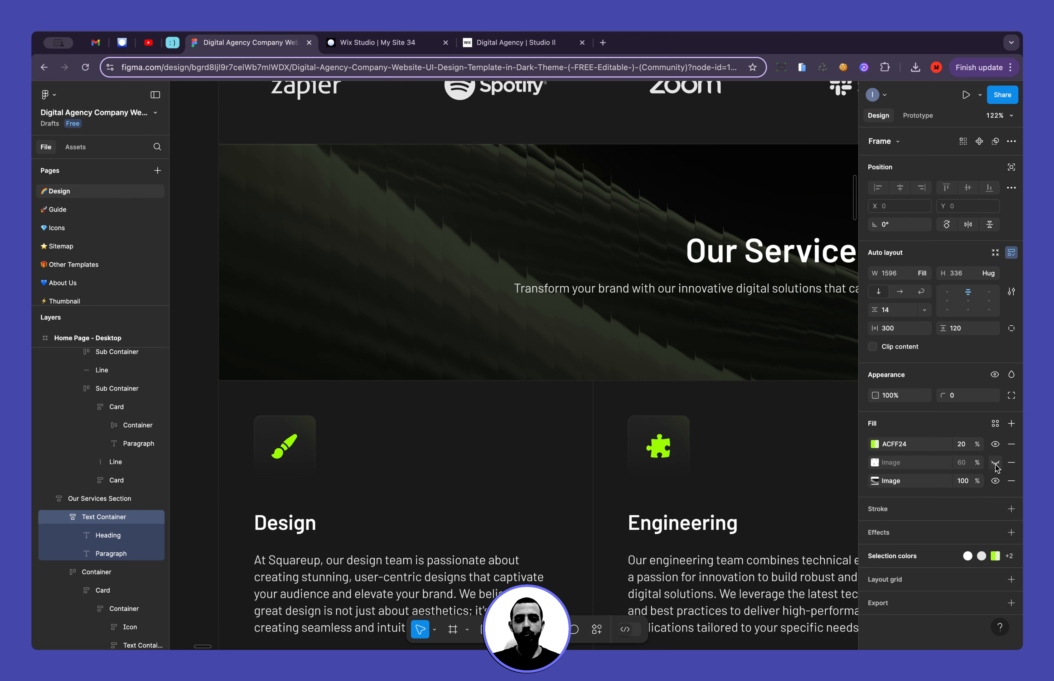
Select the standalone Text Container banner without text beside the home page design and view its export settings
scroll(329, 442, left, 15)
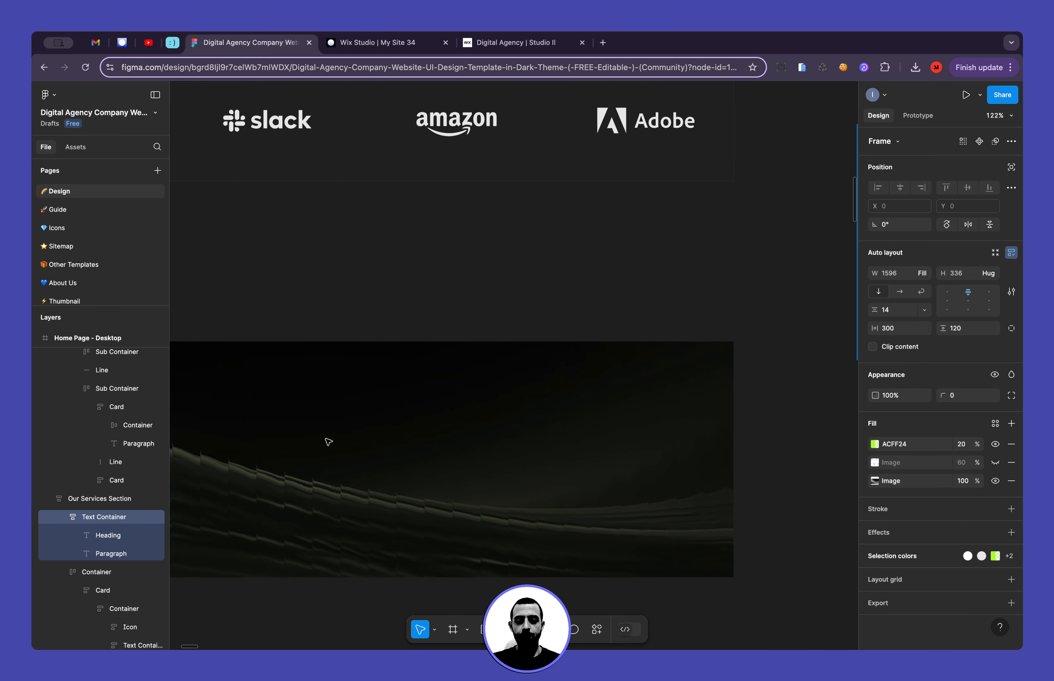
scroll(328, 442, down, 2)
scroll(328, 442, down, 2)
scroll(329, 443, down, 4)
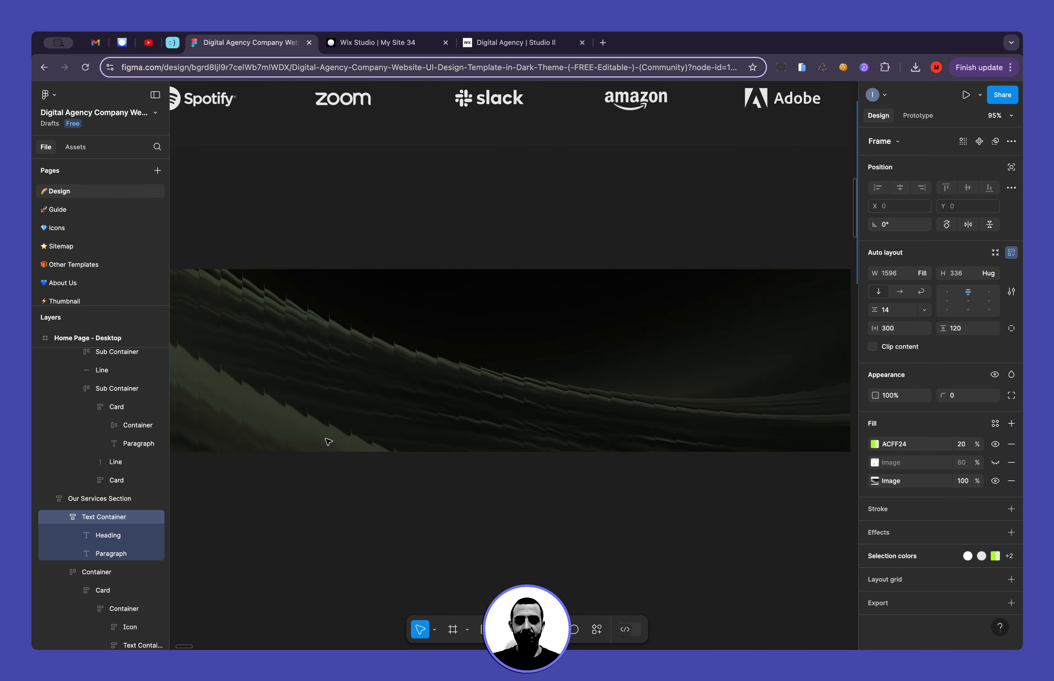
click(330, 411)
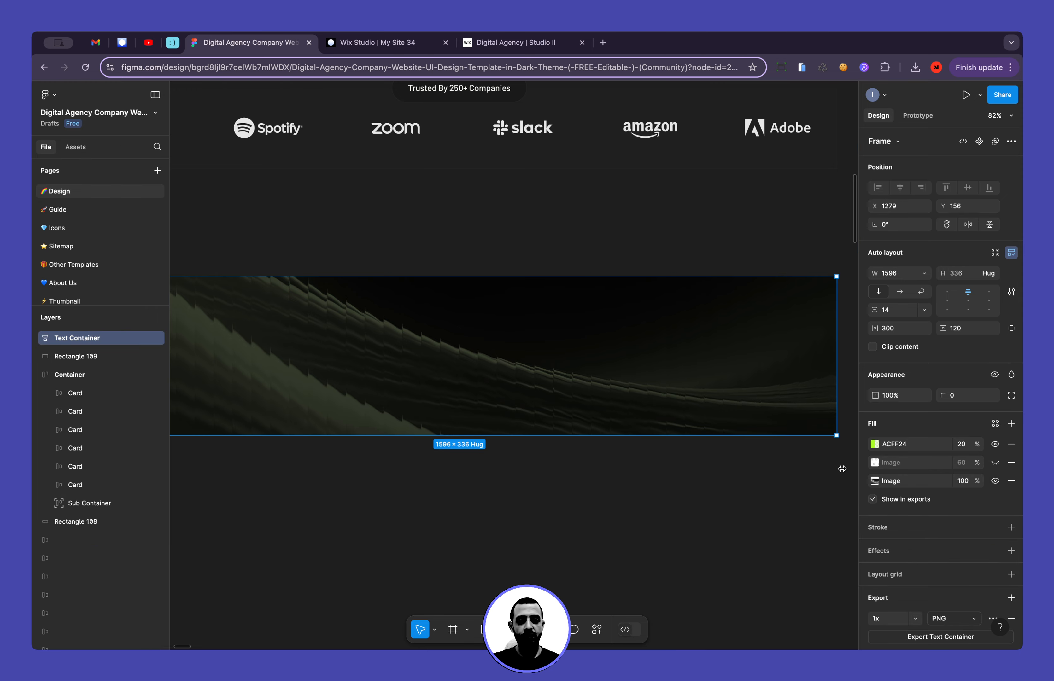
scroll(602, 445, left, 2)
scroll(602, 445, left, 4)
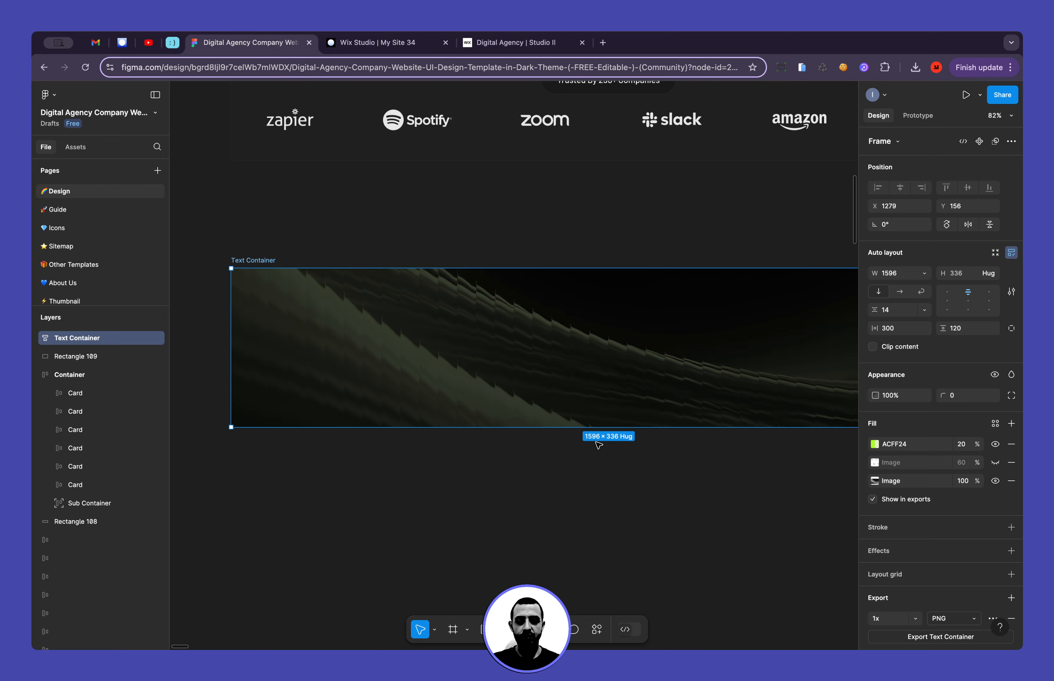
scroll(599, 445, right, 2)
scroll(903, 553, down, 3)
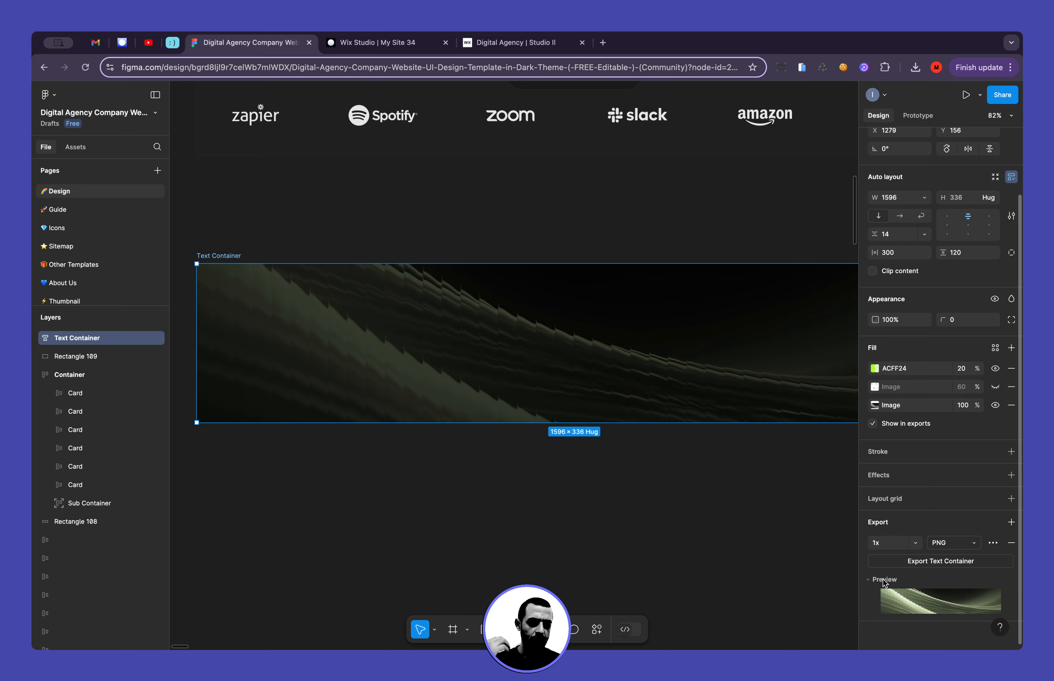
Set the export scale of the standalone Text Container to 2x
click(994, 543)
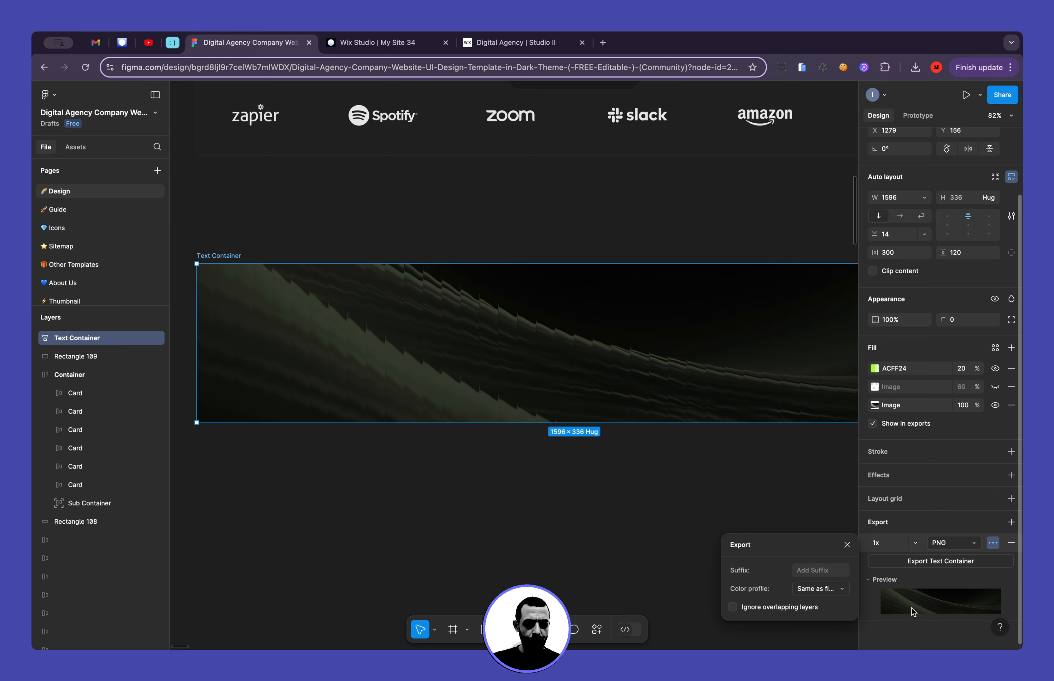
click(893, 545)
click(847, 545)
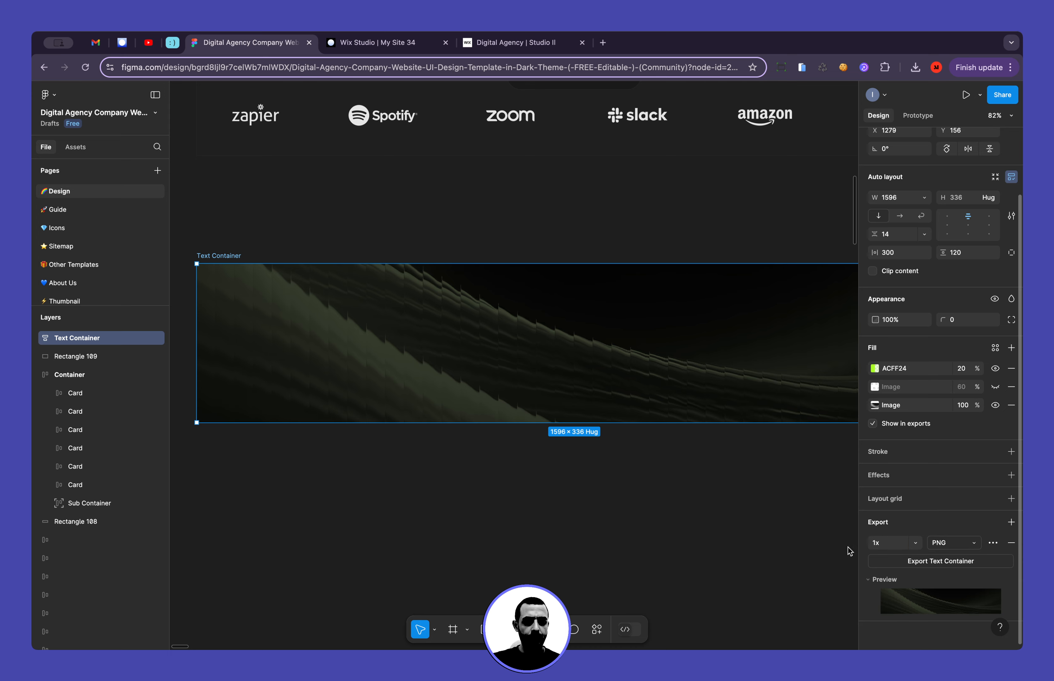
click(908, 547)
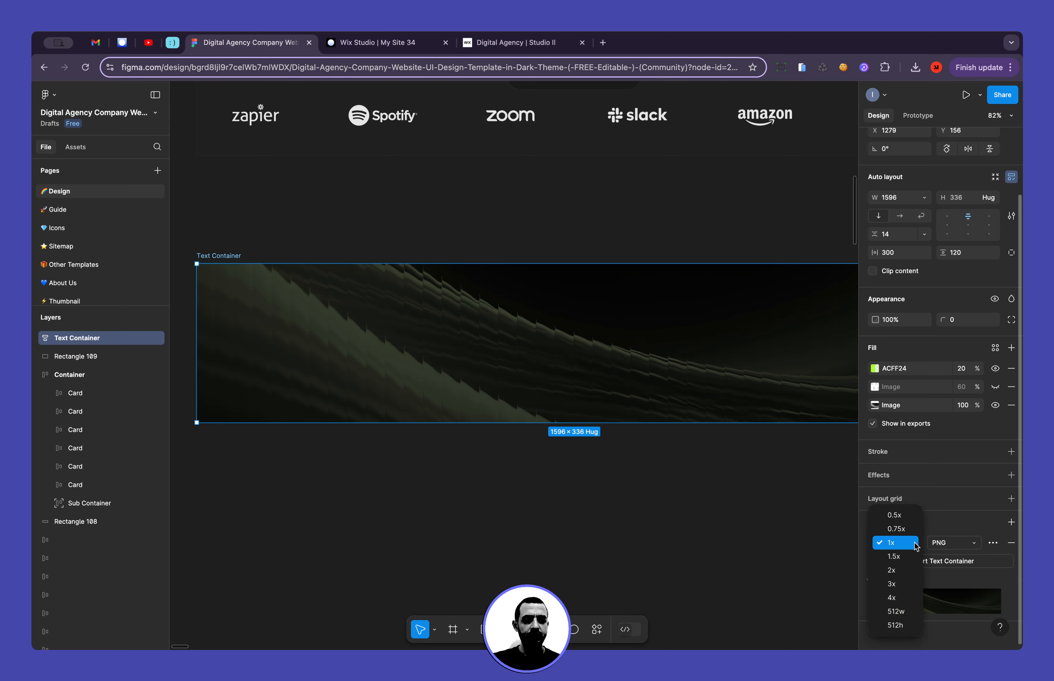
click(908, 568)
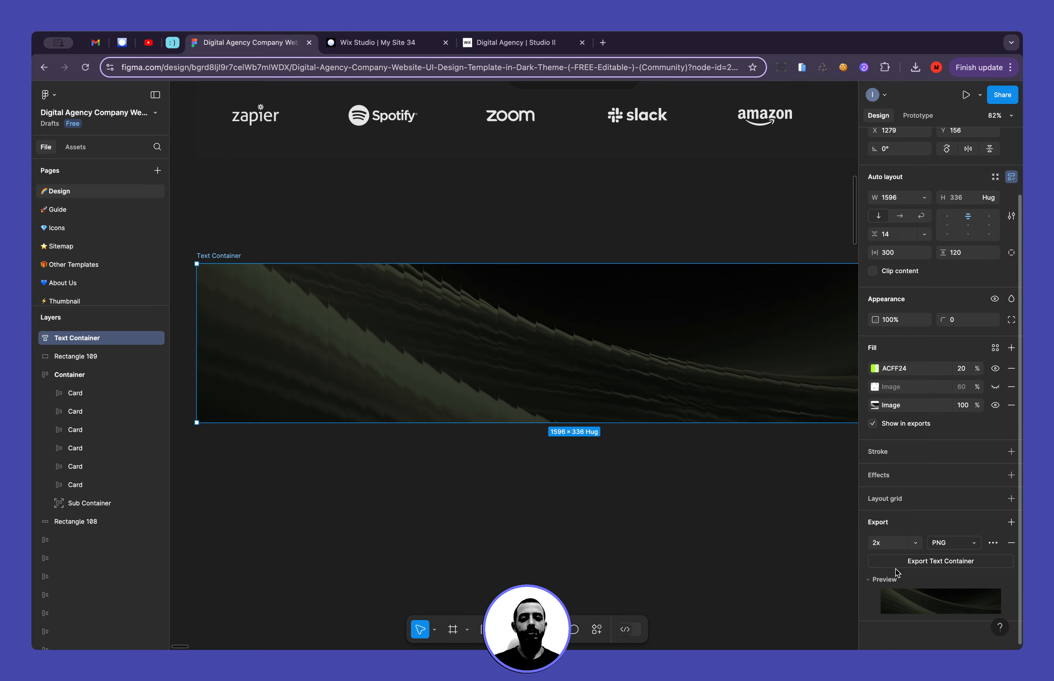
Compare the standalone banner with the Our Services section in the home page design
scroll(690, 497, down, 5)
scroll(689, 498, right, 10)
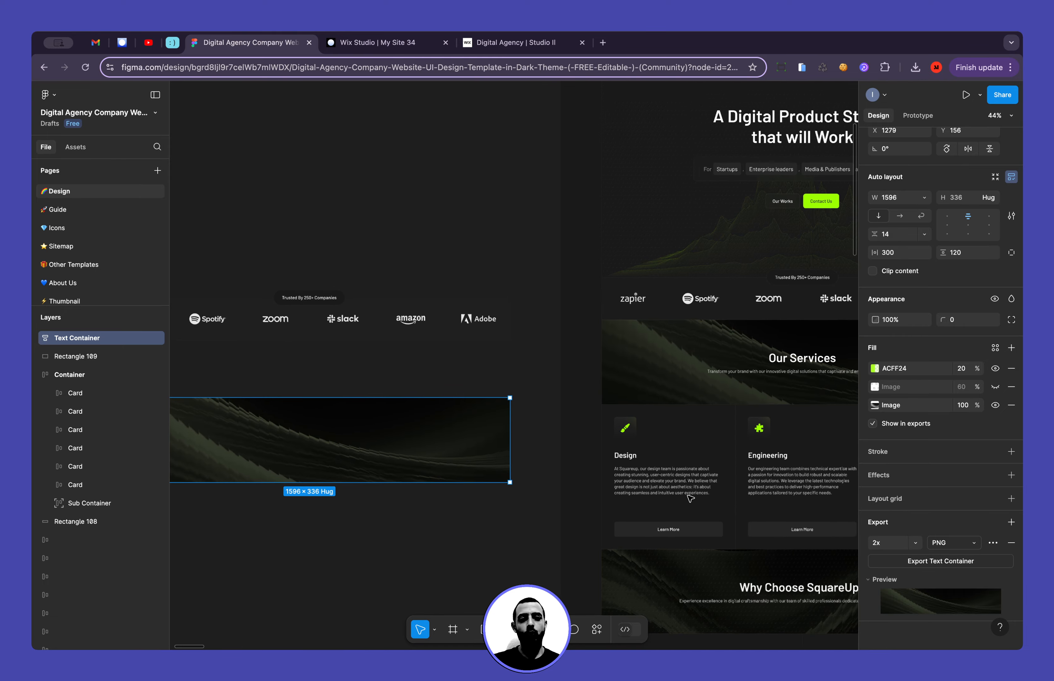
scroll(689, 498, right, 6)
scroll(642, 501, up, 1)
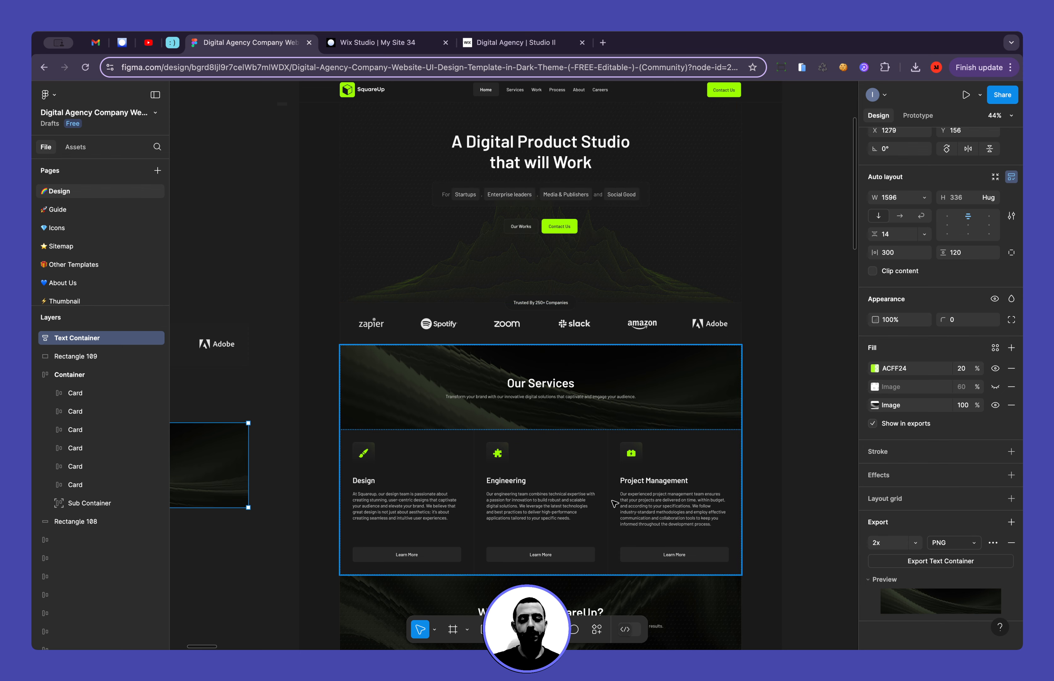
scroll(614, 504, left, 10)
scroll(489, 472, up, 5)
scroll(489, 471, left, 1)
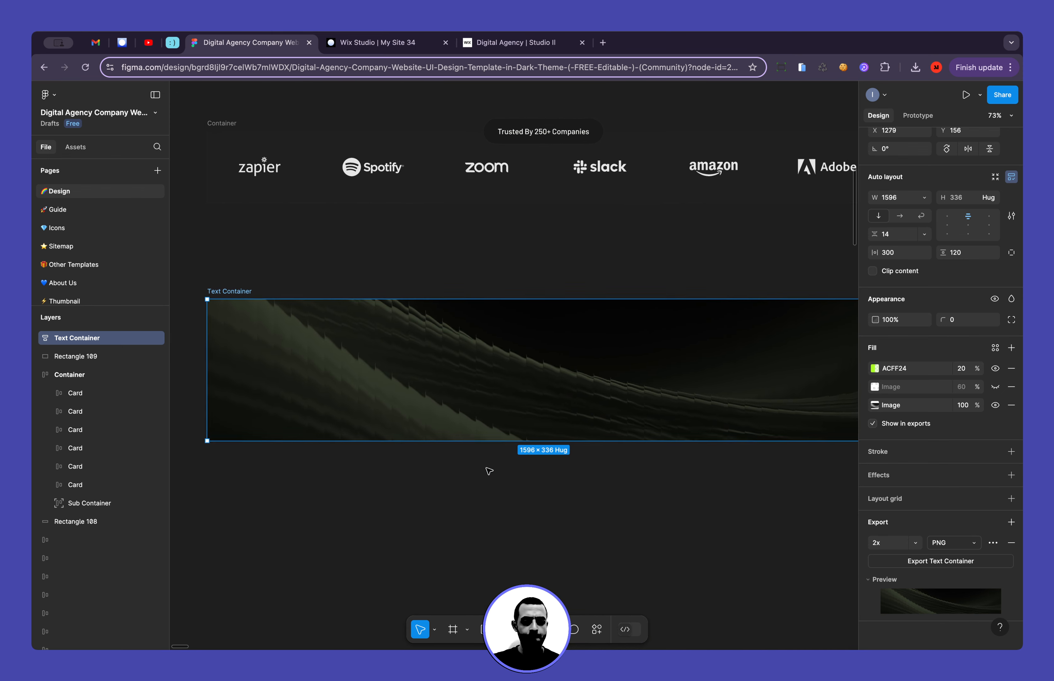
Export the standalone Text Container as a PNG at 2x
scroll(489, 471, left, 1)
scroll(716, 499, down, 3)
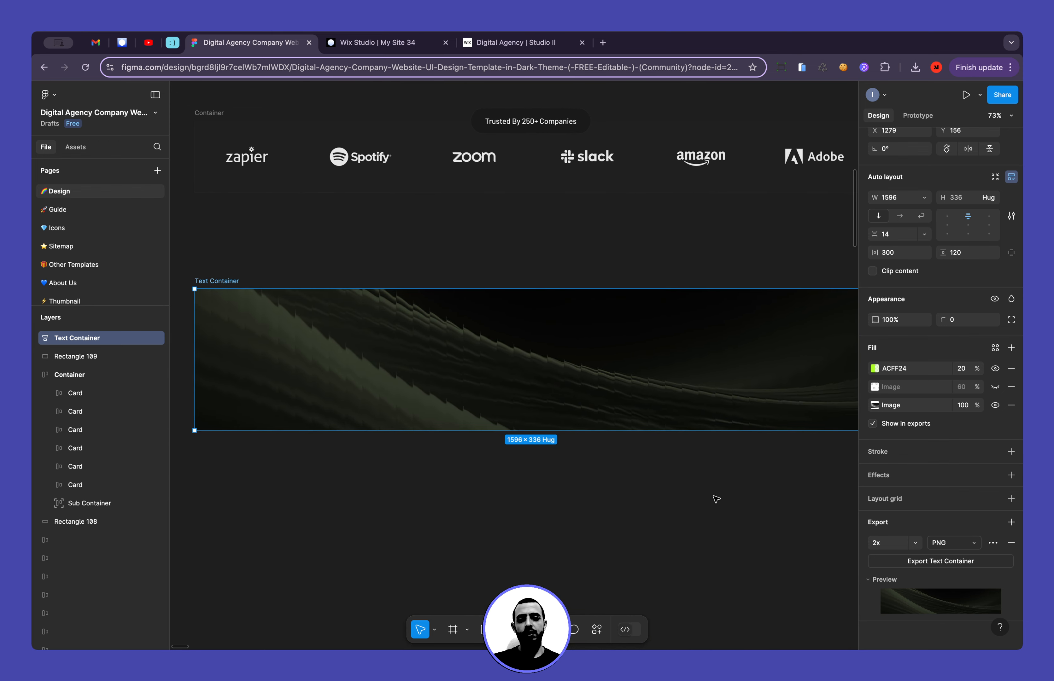
scroll(716, 499, up, 1)
scroll(716, 499, right, 1)
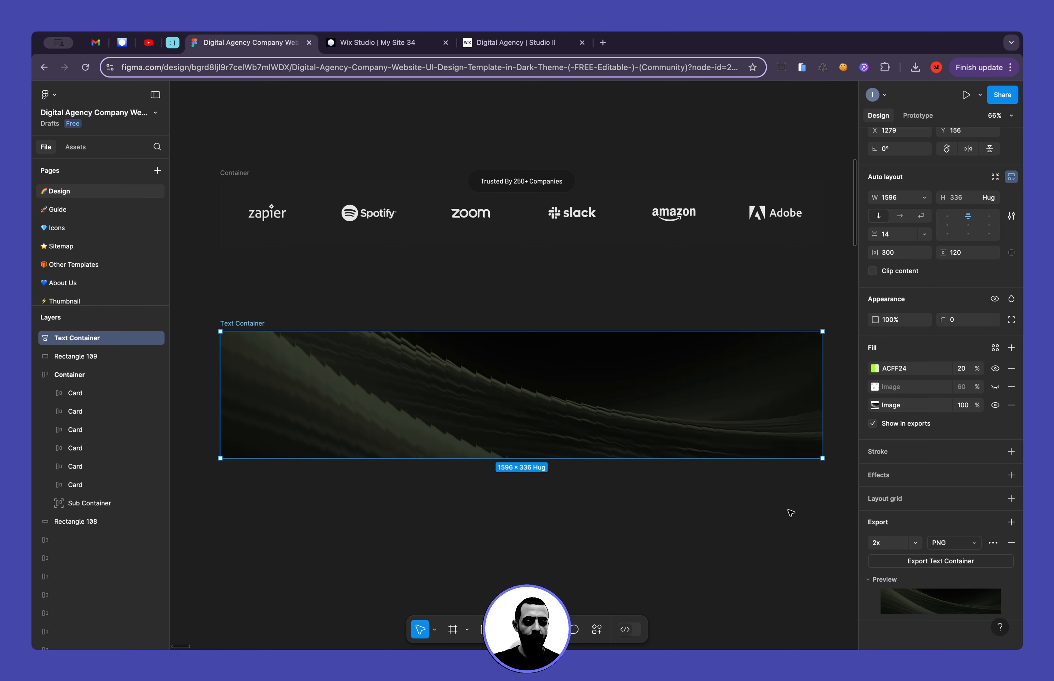
click(940, 561)
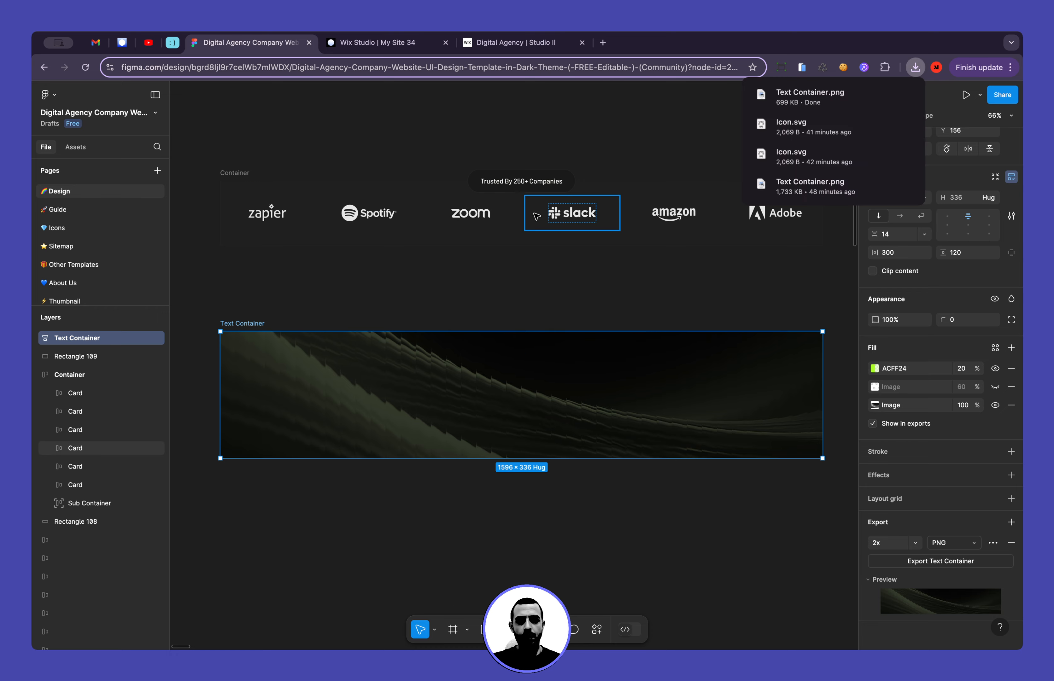
Switch to the Wix Studio site editor and select the empty section below the company logos
click(373, 50)
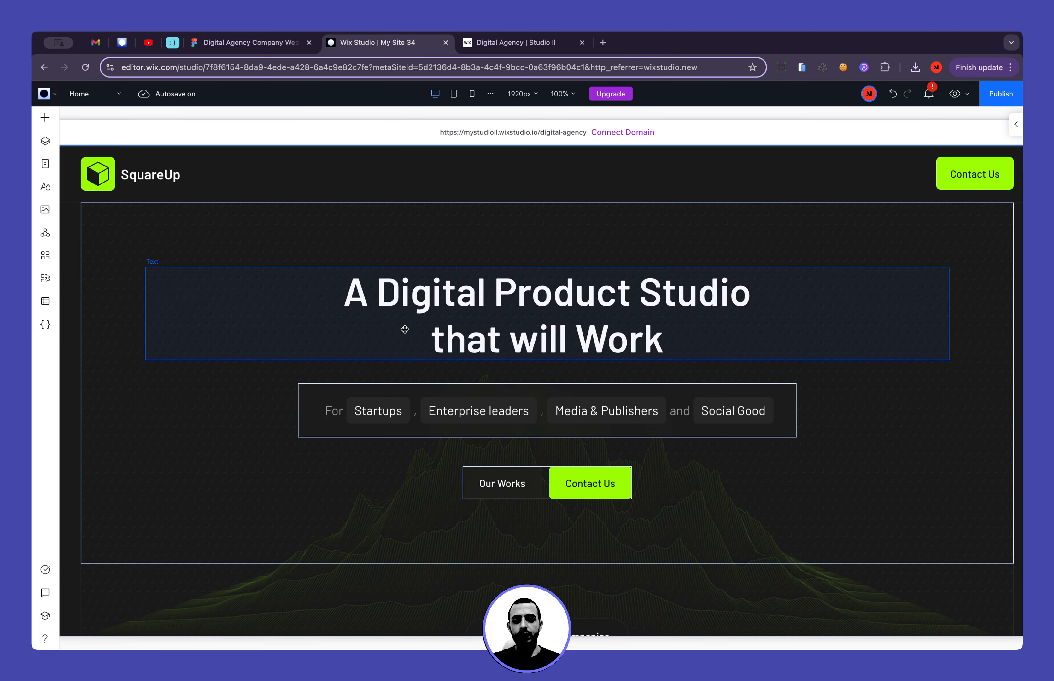
scroll(405, 329, down, 7)
scroll(405, 329, down, 4)
click(400, 366)
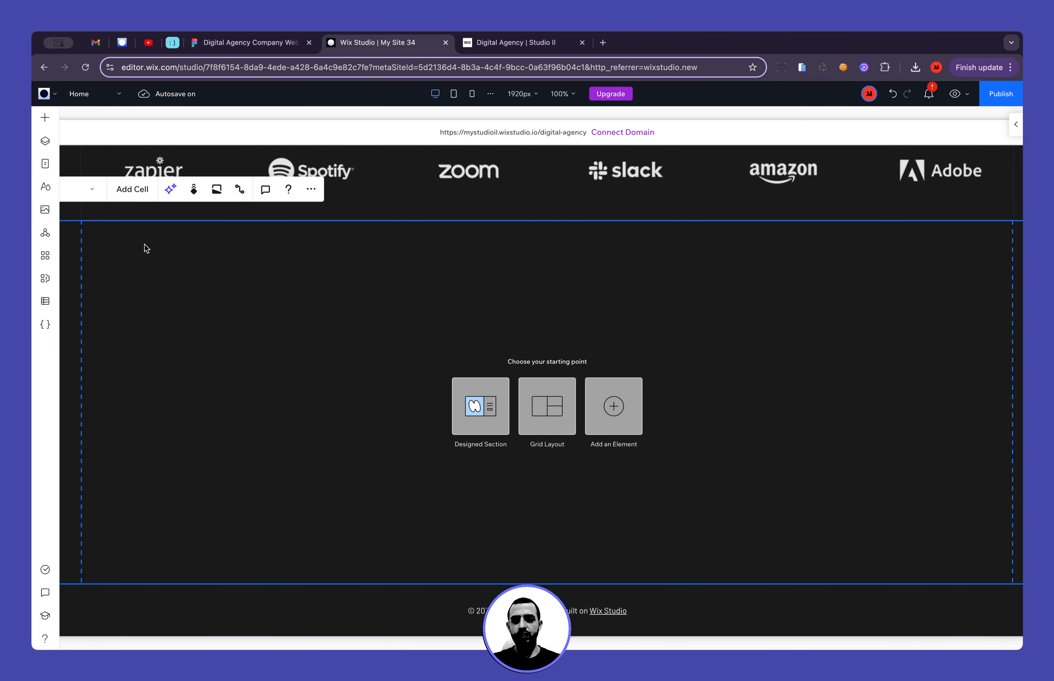
Select the "Our Services" heading text in the Figma home page design, and return to Wix Studio
click(255, 44)
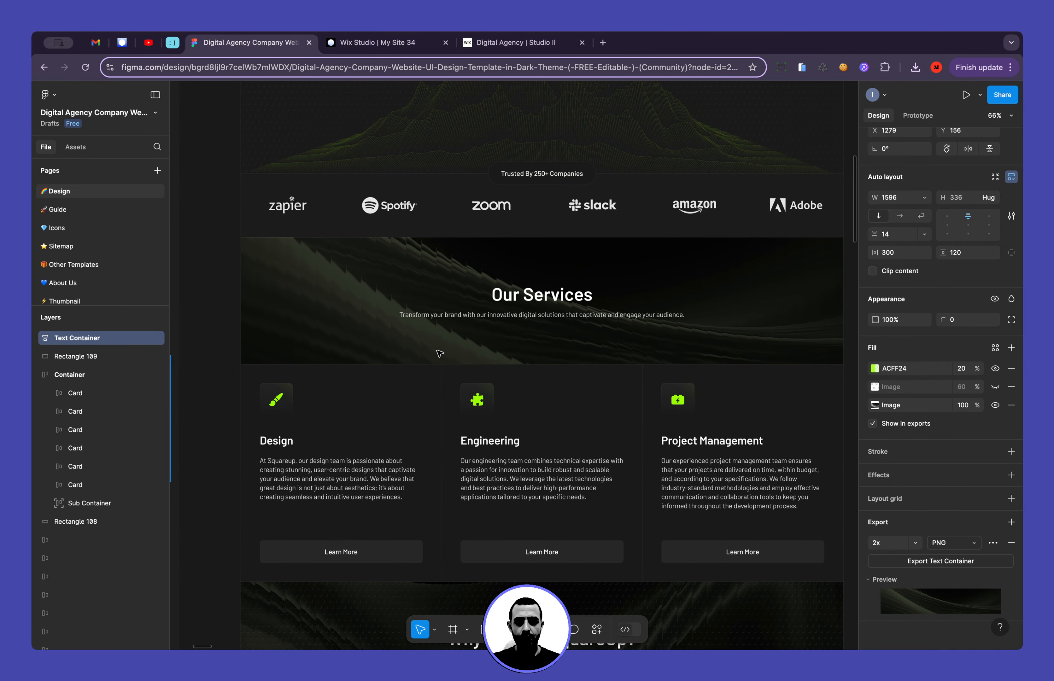
double_click(527, 298)
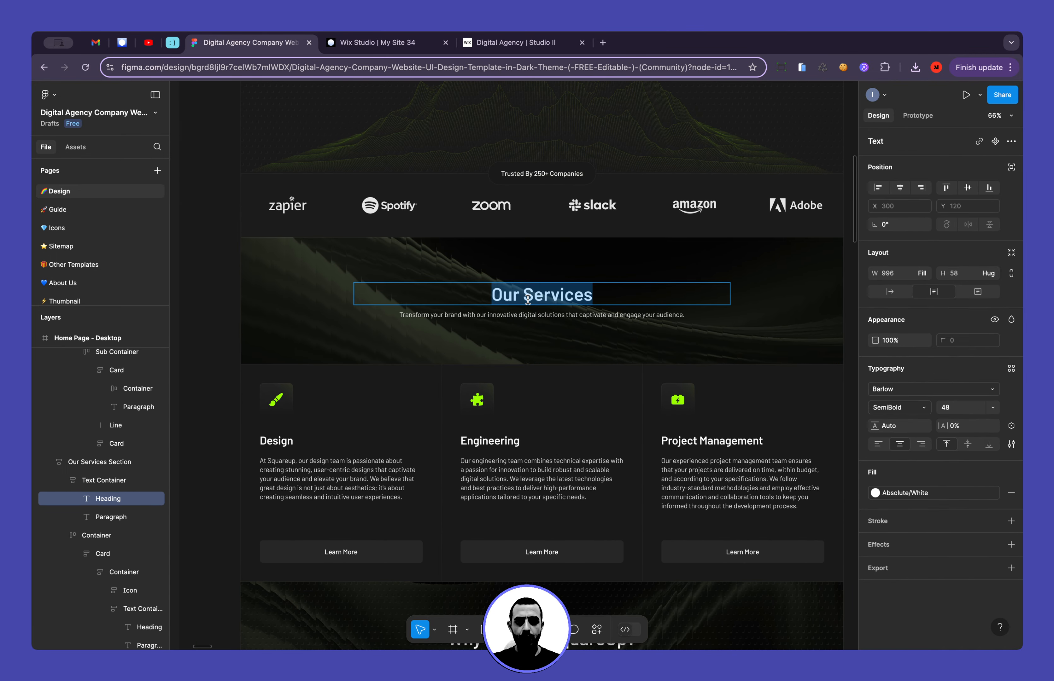
click(374, 50)
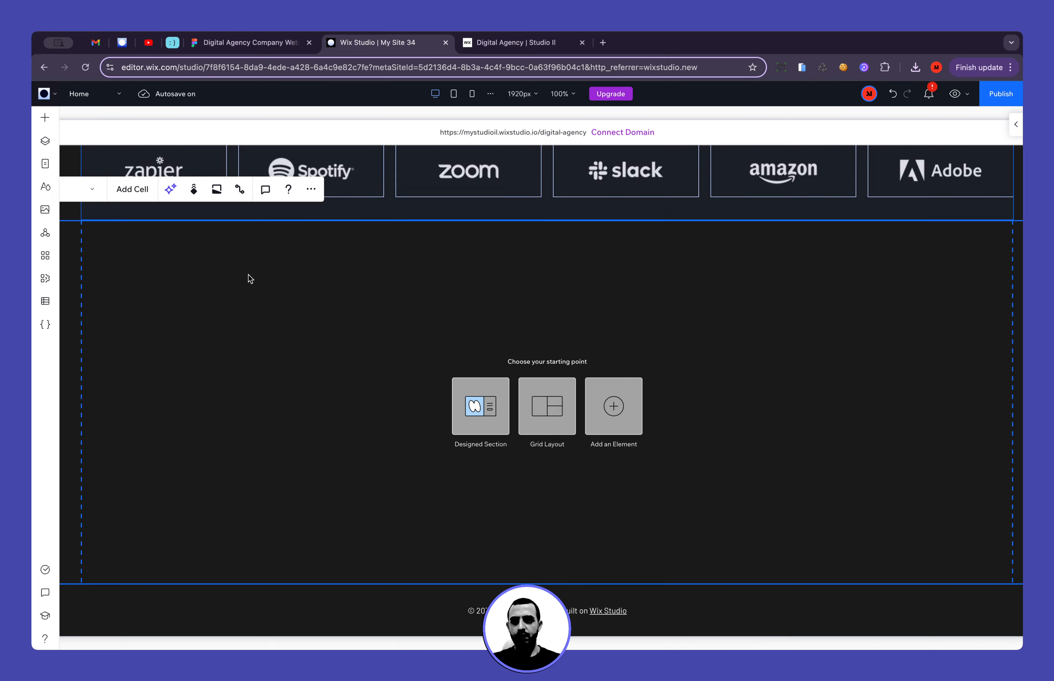
Rename the empty section below Companies Logos to "Our Services" in the layer list
click(45, 141)
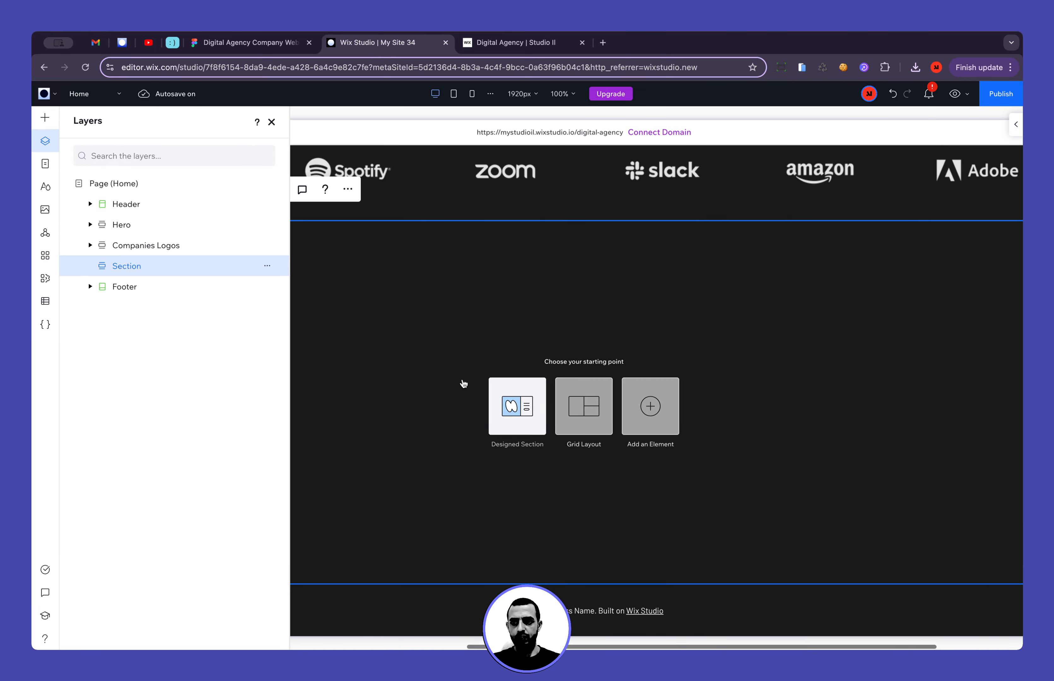
double_click(127, 266)
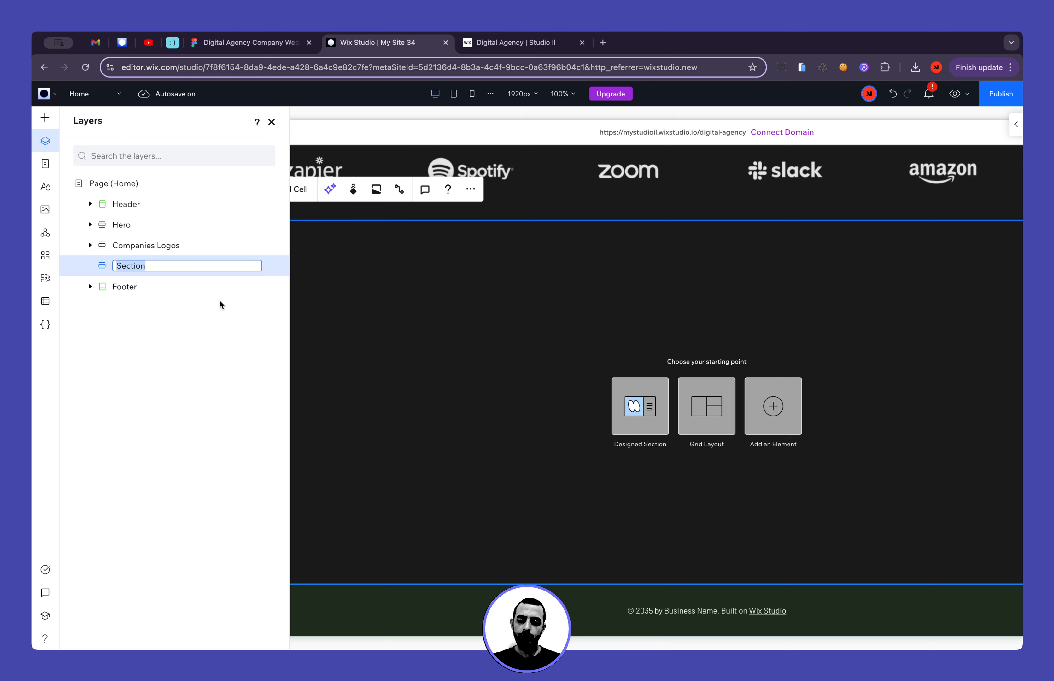
key(Right)
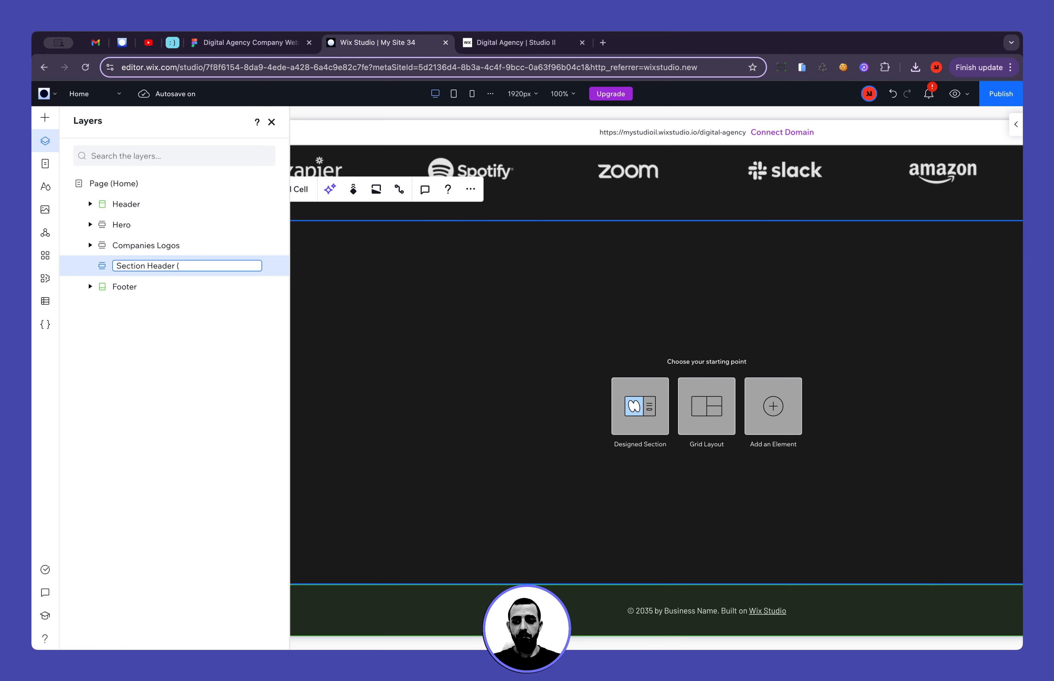
key(ctrl+a)
text(Our Services)
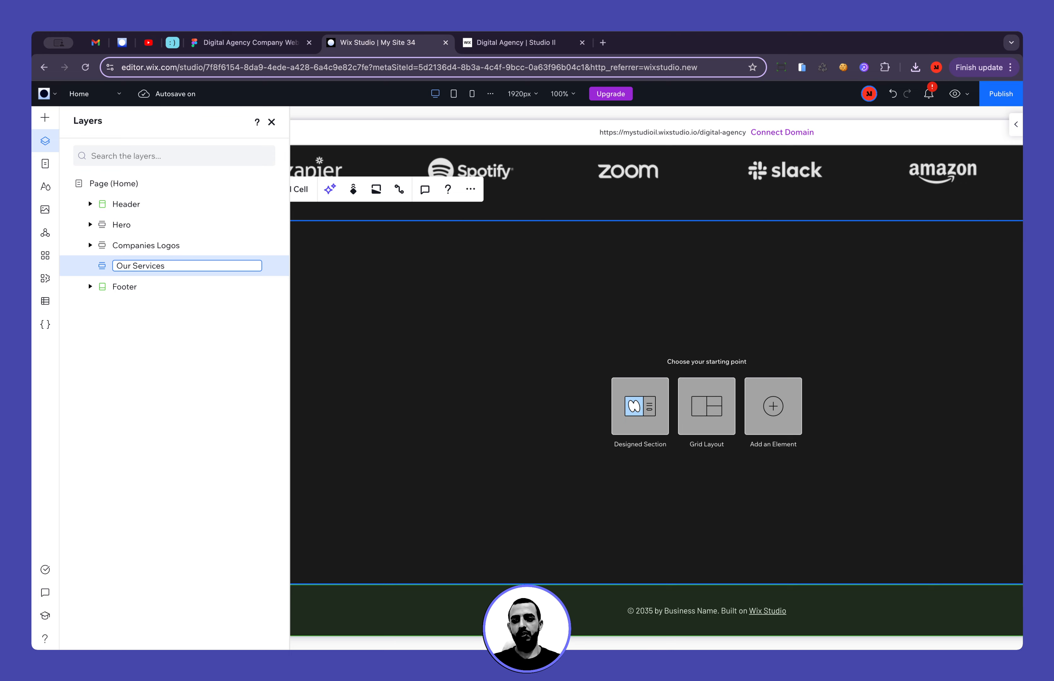
key(Return)
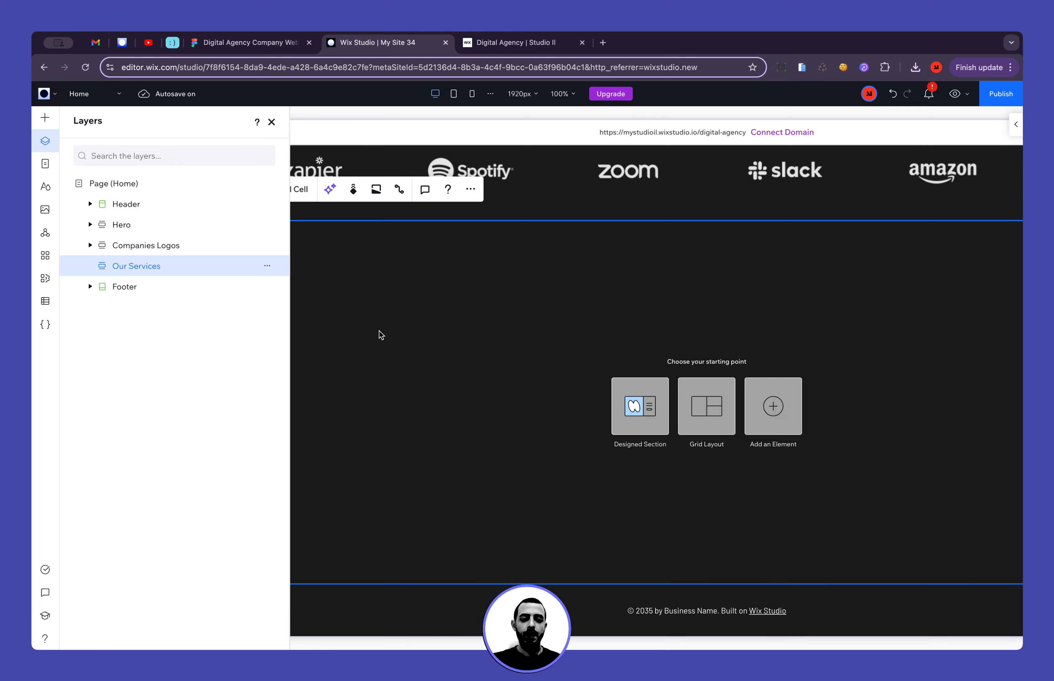
Add an image element to the Our Services section and stretch it to fill the section
click(47, 119)
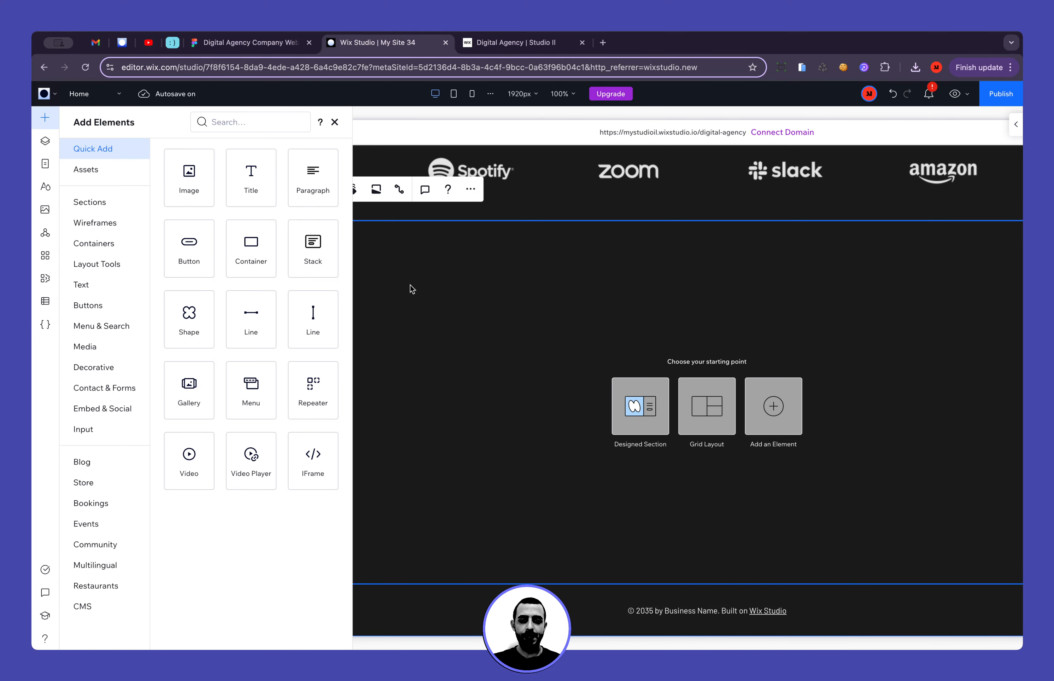
click(335, 122)
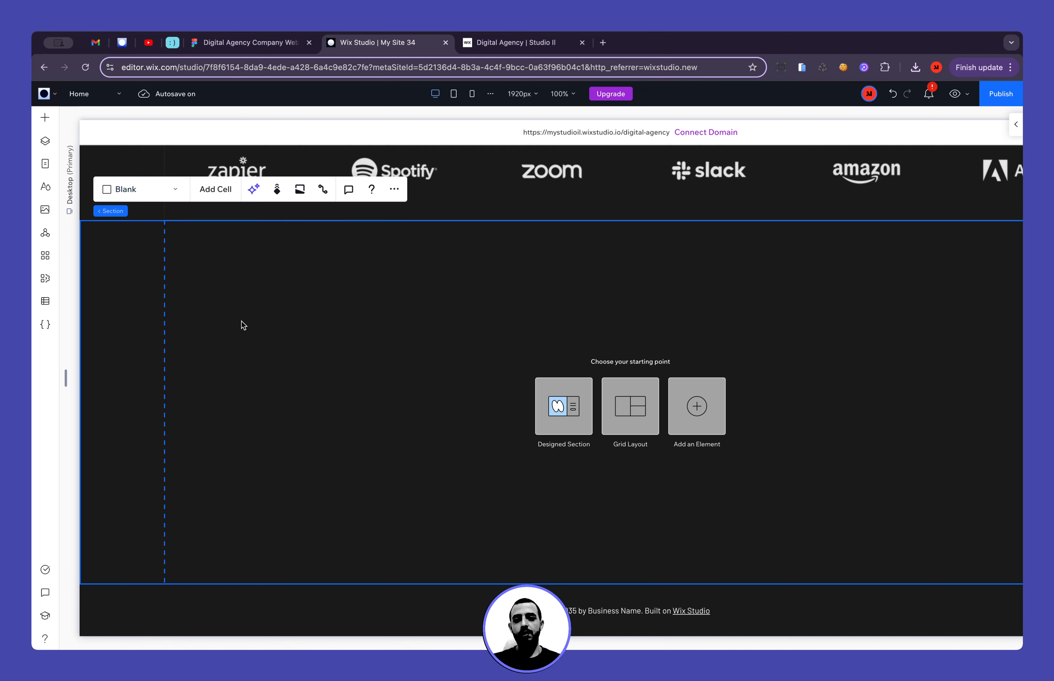
click(45, 119)
drag(183, 178, 556, 368)
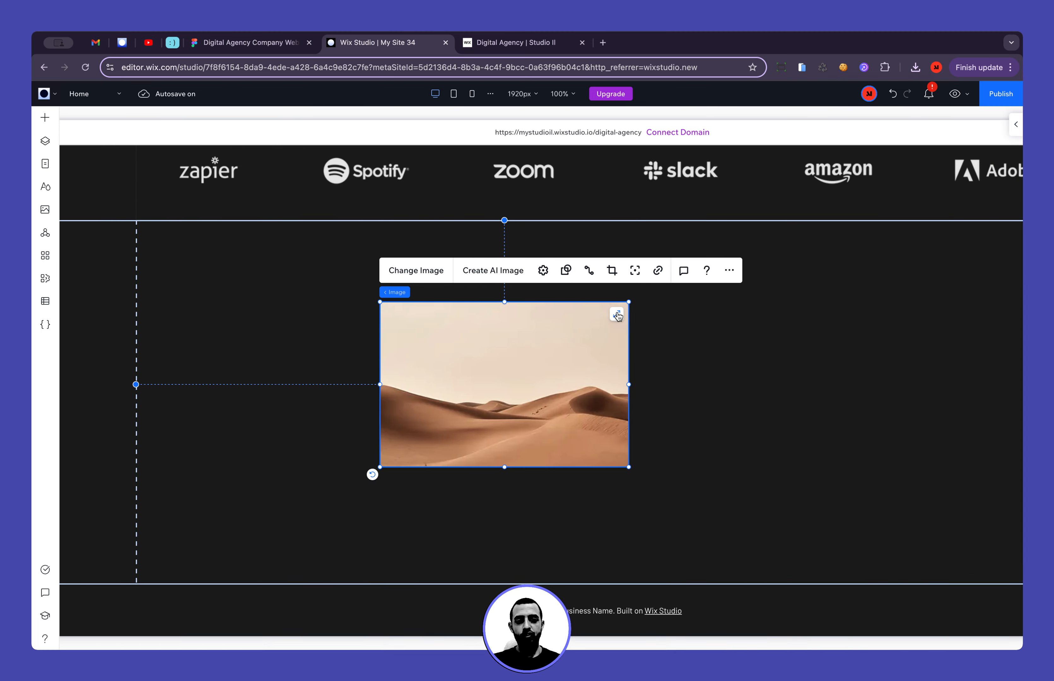
click(617, 314)
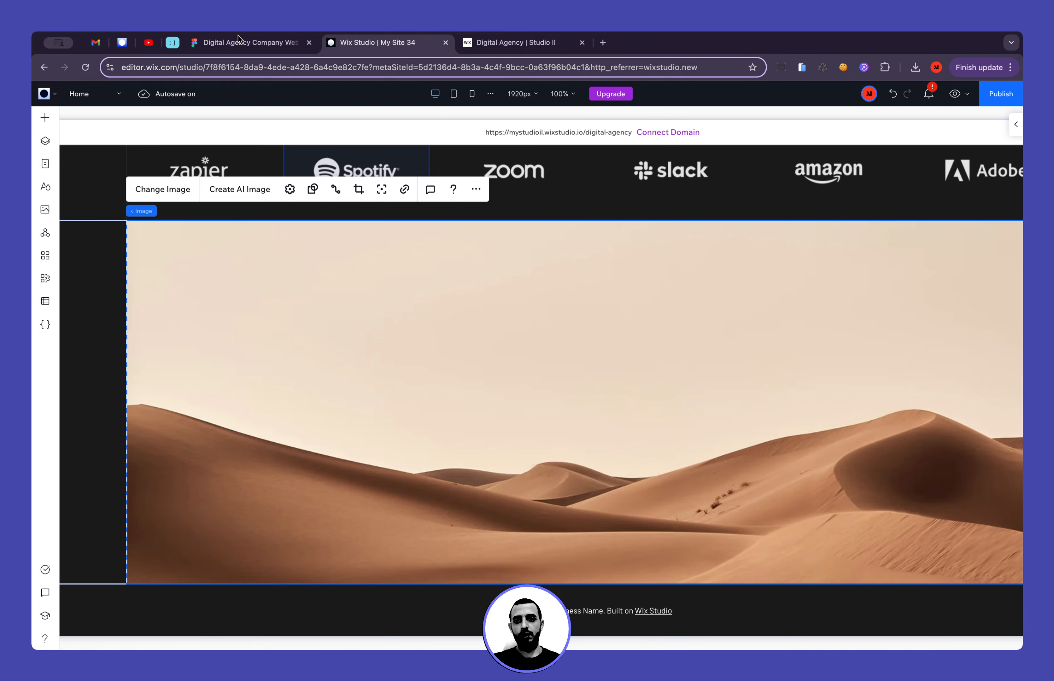
Check the banner in Figma, then start replacing the Wix Studio placeholder image and look into the Brand folder of the site files
click(248, 42)
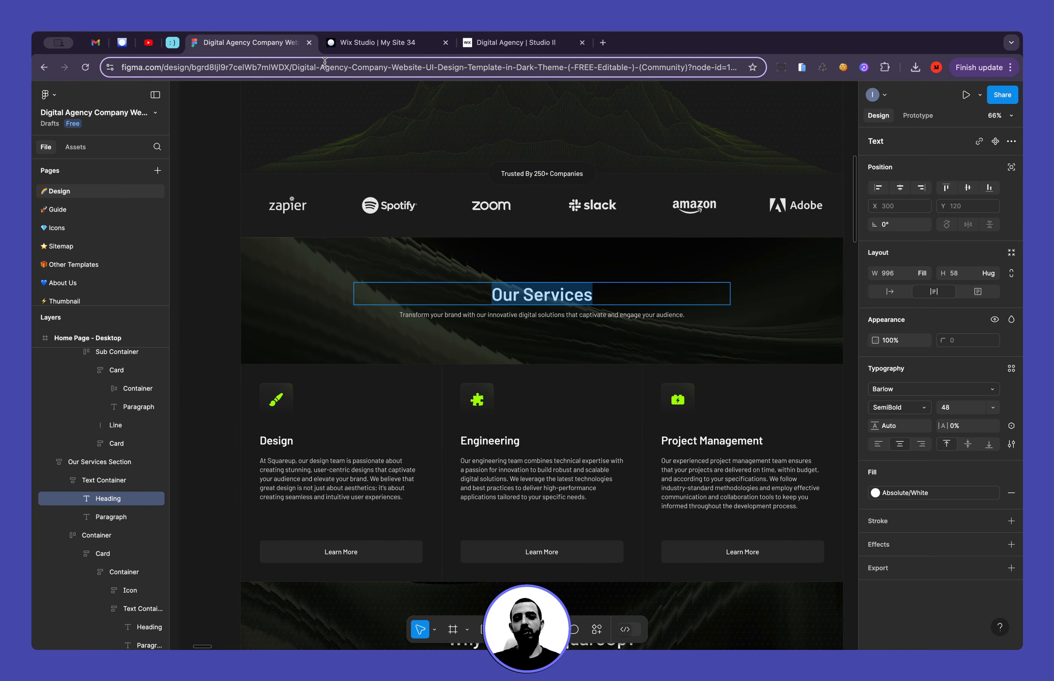
click(353, 44)
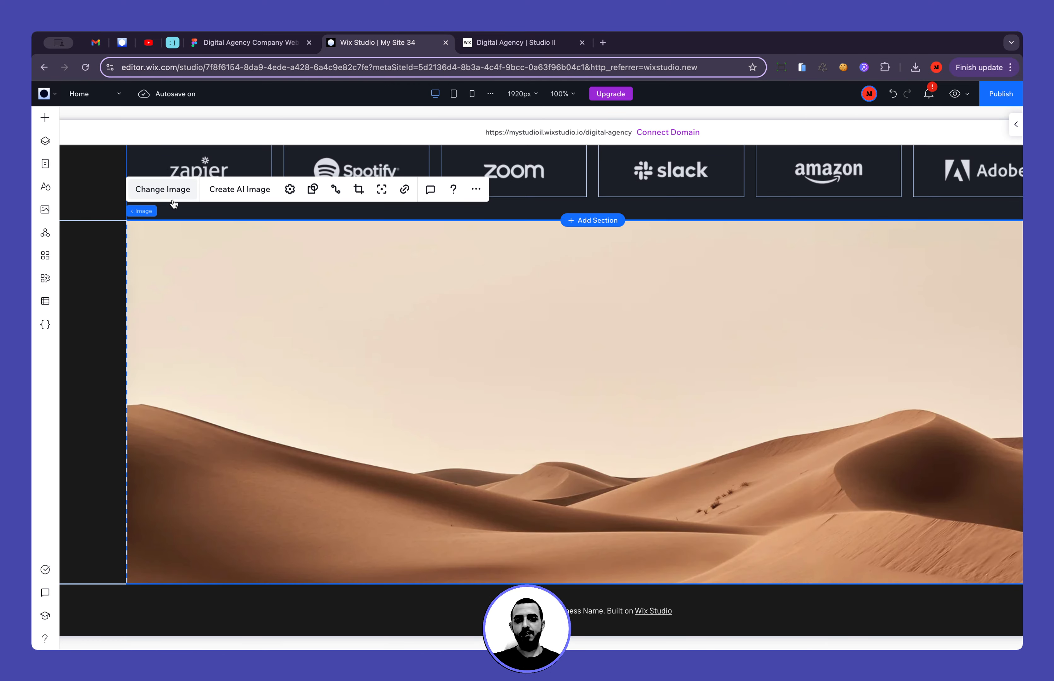
click(164, 190)
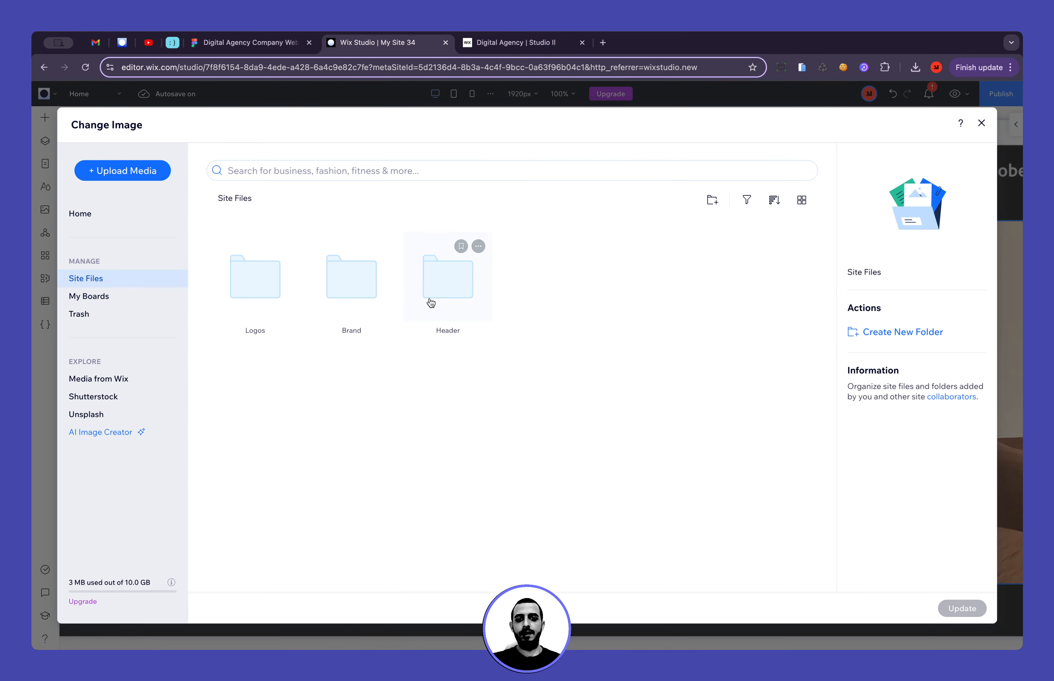
double_click(352, 282)
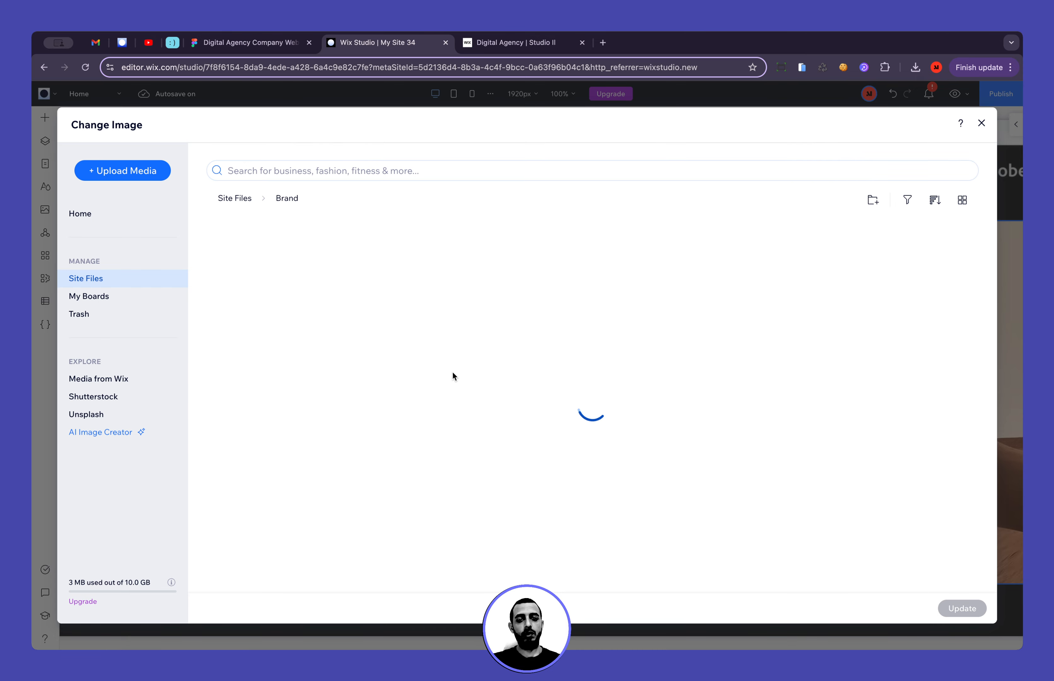
click(235, 199)
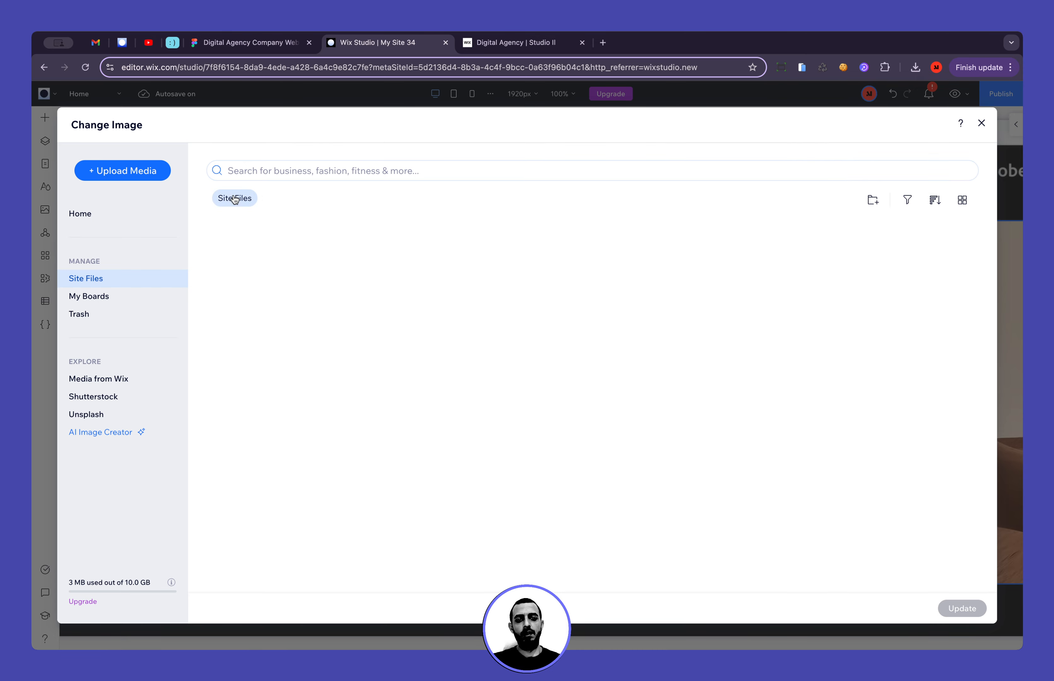
Switch to Figma and examine the section banners down the home page design, ending at the Our Services heading
click(239, 44)
scroll(403, 386, down, 5)
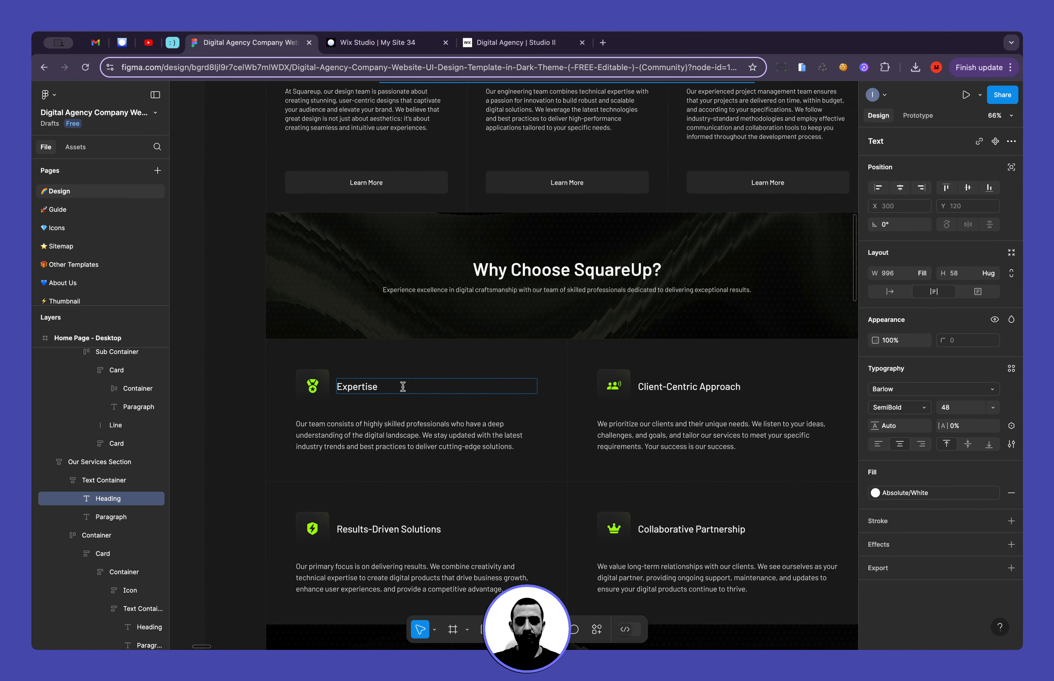
scroll(403, 386, up, 10)
scroll(403, 386, down, 10)
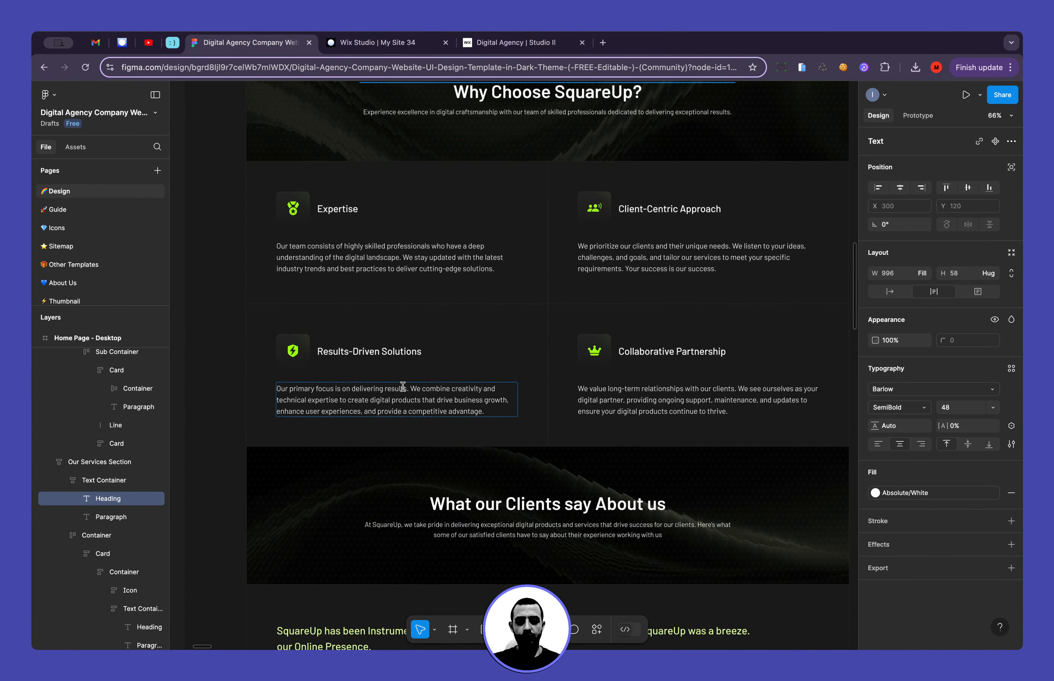
scroll(403, 387, up, 9)
scroll(403, 386, down, 5)
scroll(405, 388, up, 4)
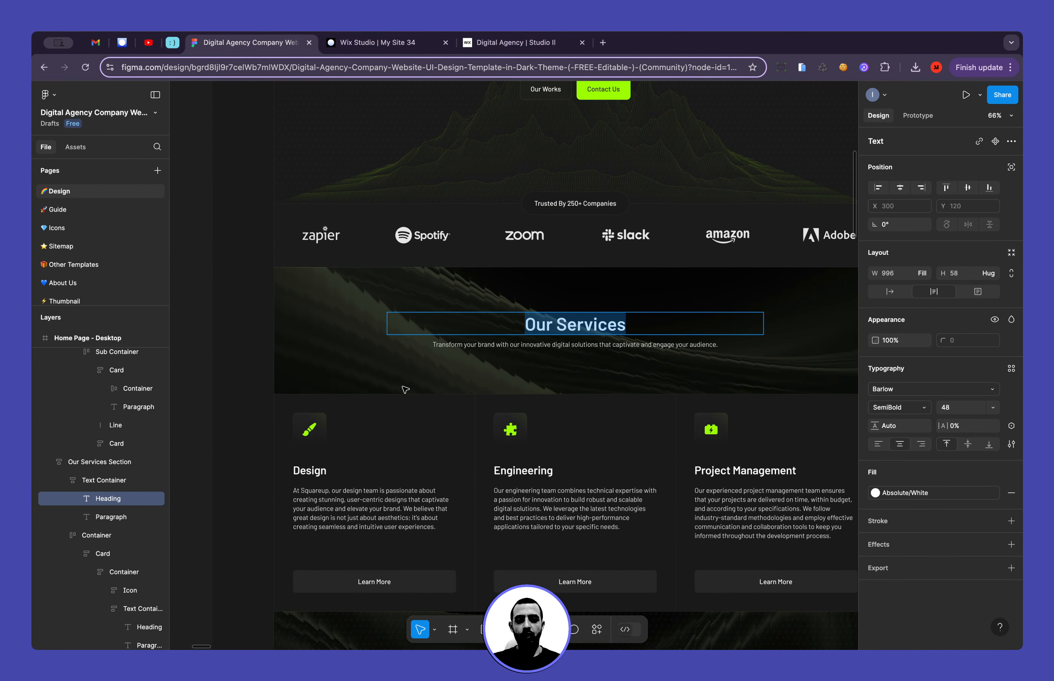
triple_click(532, 332)
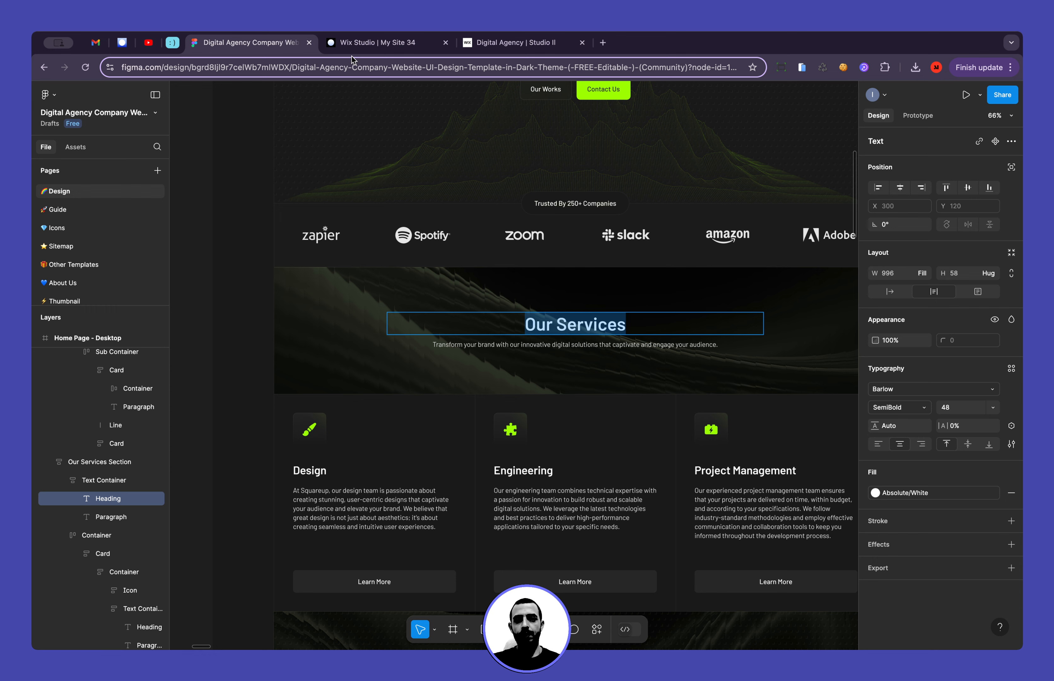
Switch to Wix Studio, create a folder named "Homepage" in the site files and open it
click(355, 44)
right_click(545, 328)
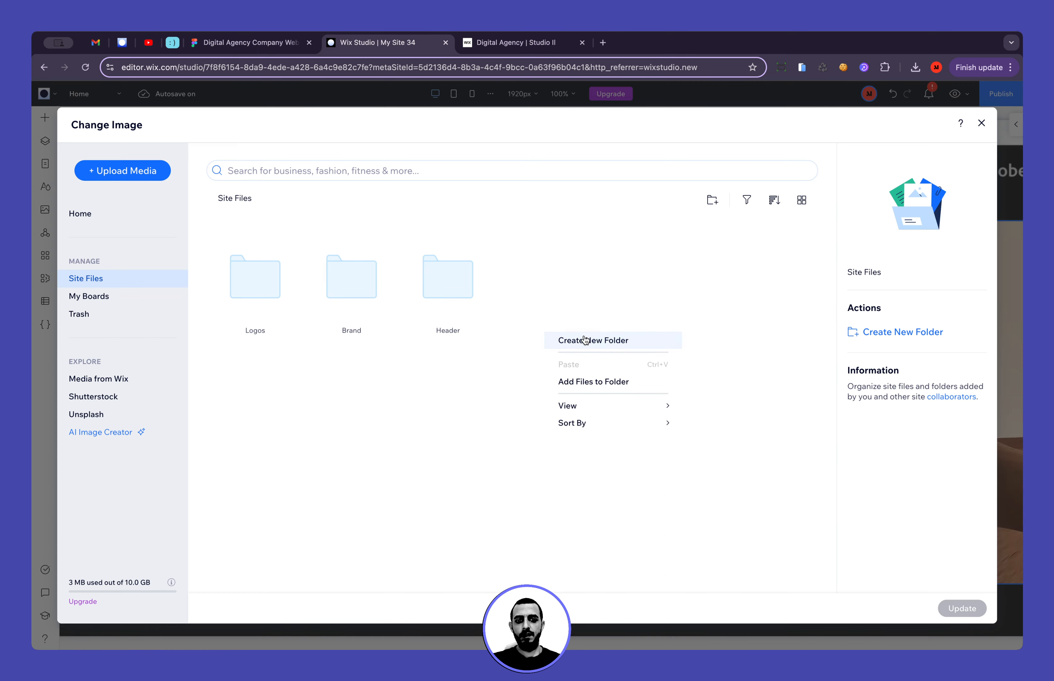
click(585, 341)
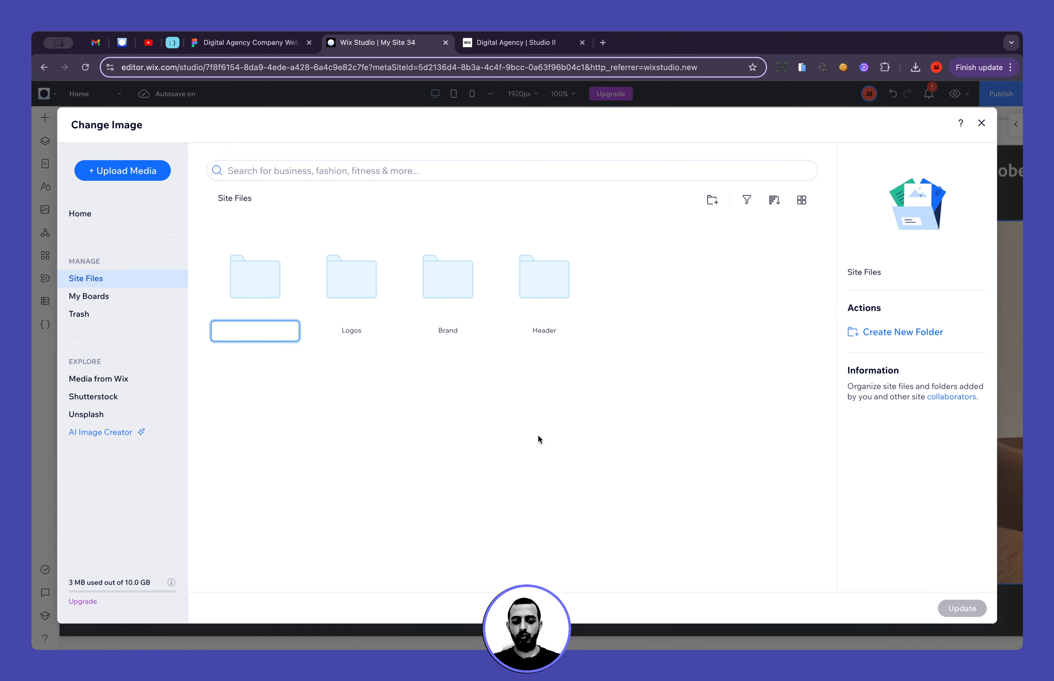
text(Homepage)
key(Return)
double_click(264, 292)
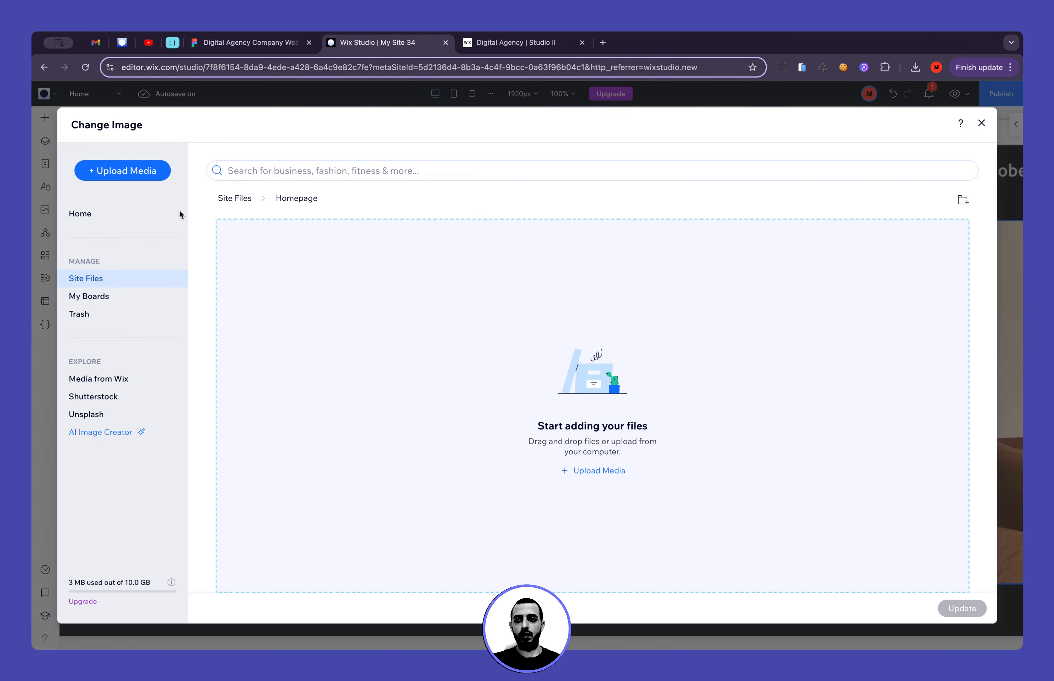
Upload Text Container.png from Downloads into the Homepage folder and use it as the Our Services section's image
click(135, 176)
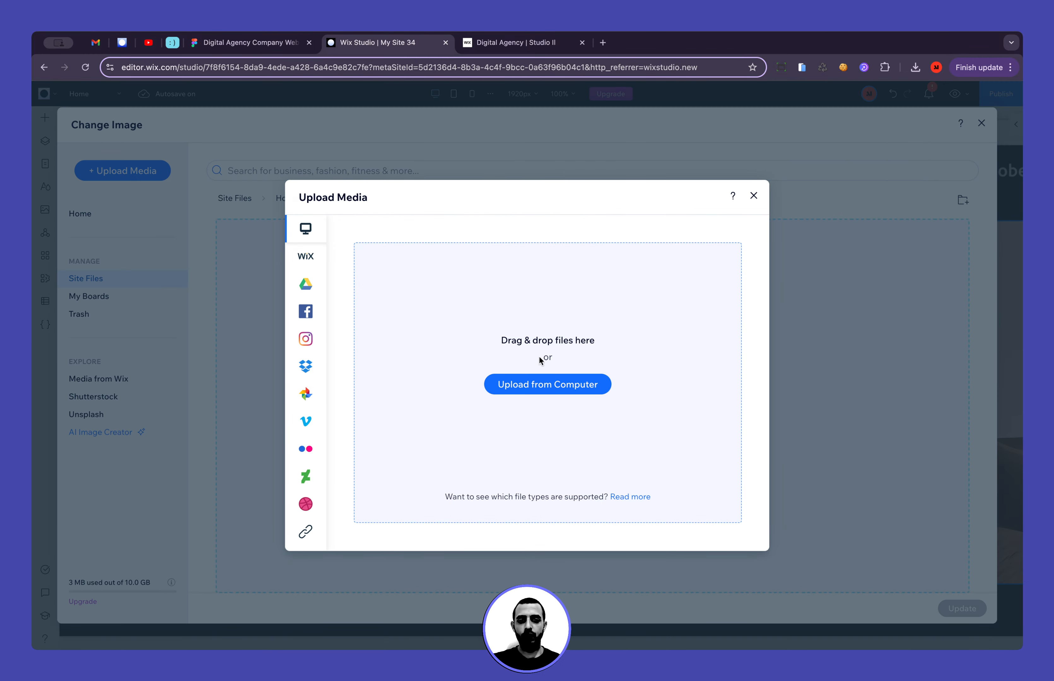
click(547, 384)
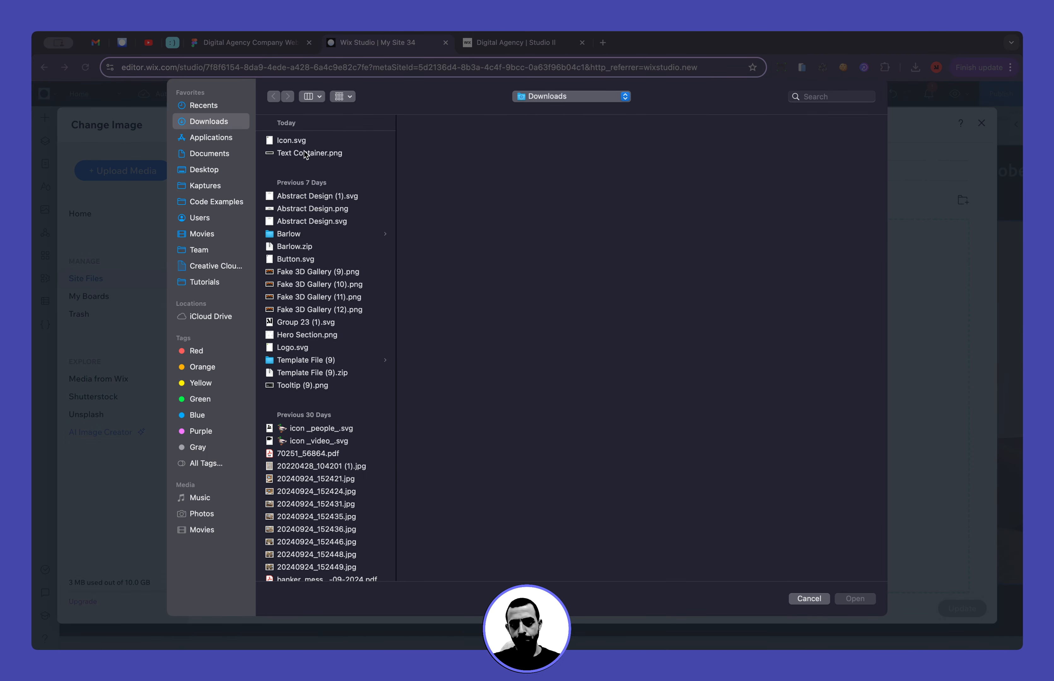
click(305, 153)
click(855, 598)
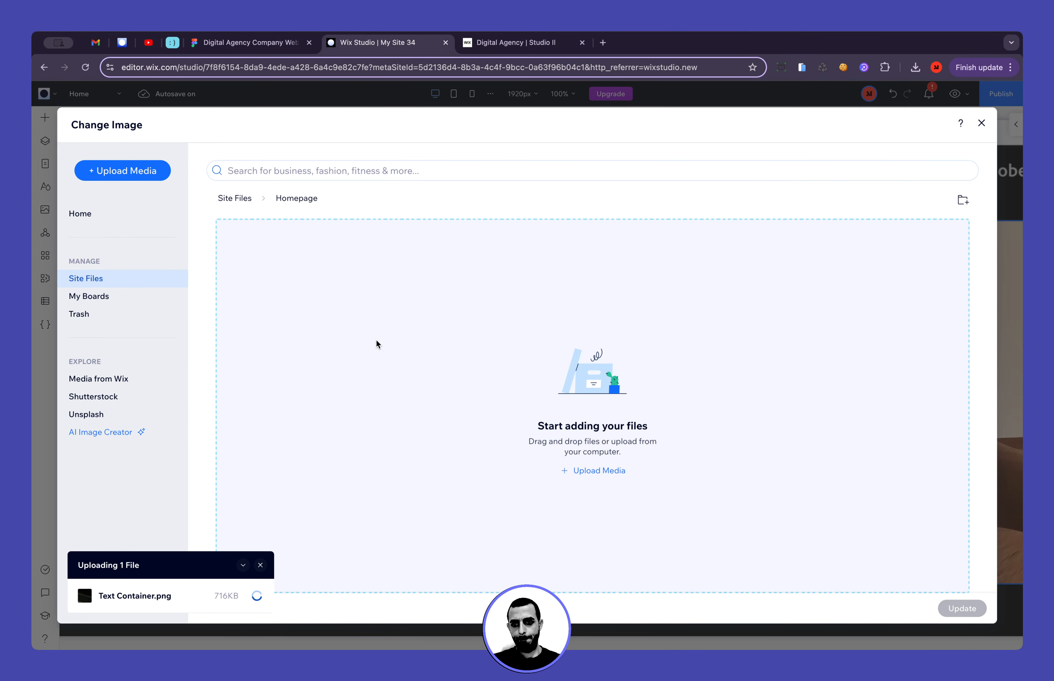
double_click(272, 278)
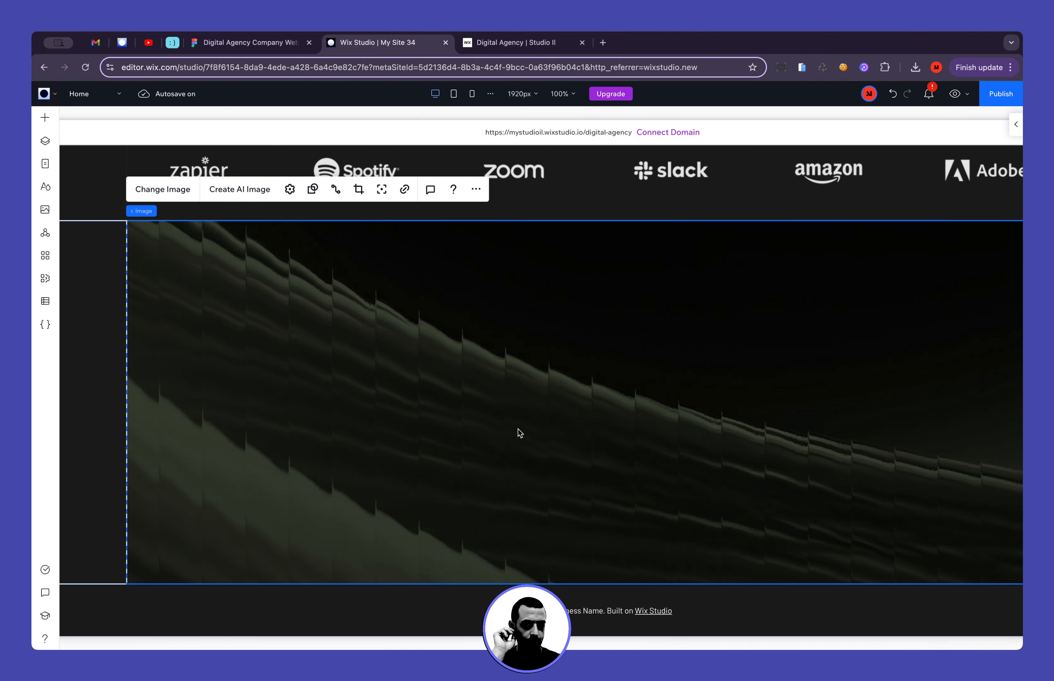
Review the placed banner, then switch to Figma and select the "Our Services" heading to inspect its typography
scroll(518, 429, right, 1)
scroll(518, 430, up, 5)
scroll(520, 422, down, 5)
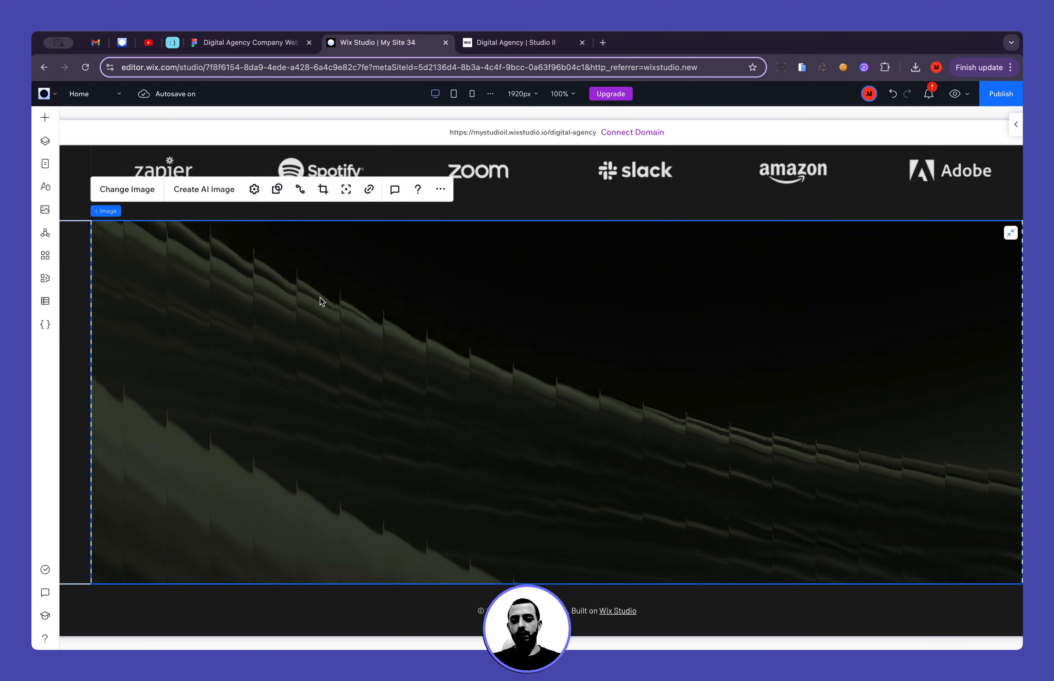
click(266, 43)
scroll(562, 326, up, 5)
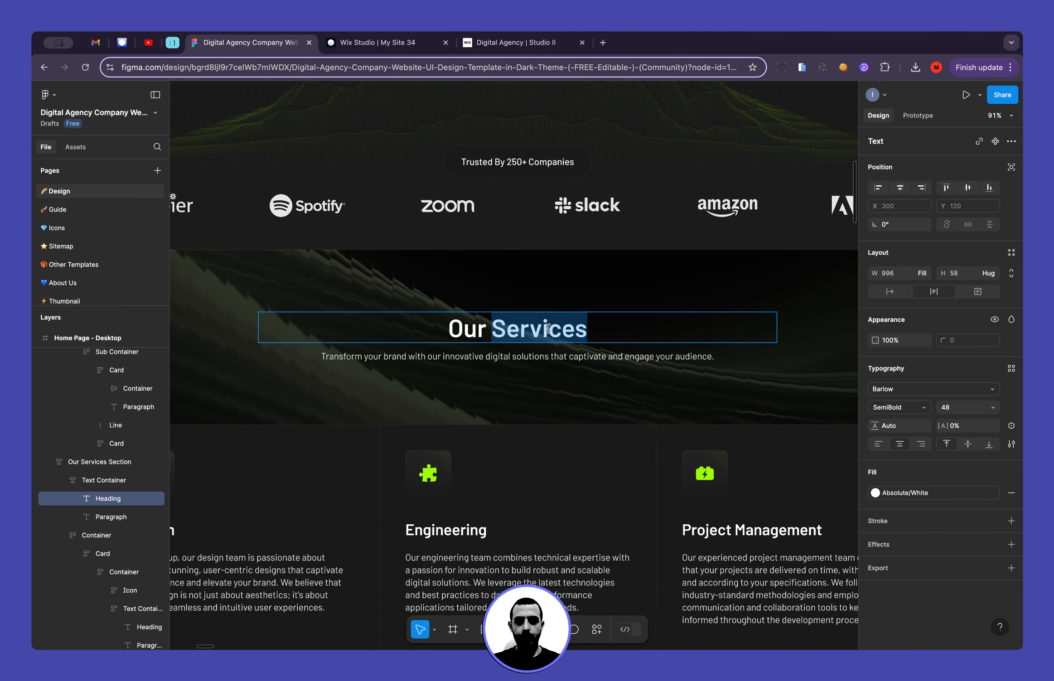
triple_click(549, 329)
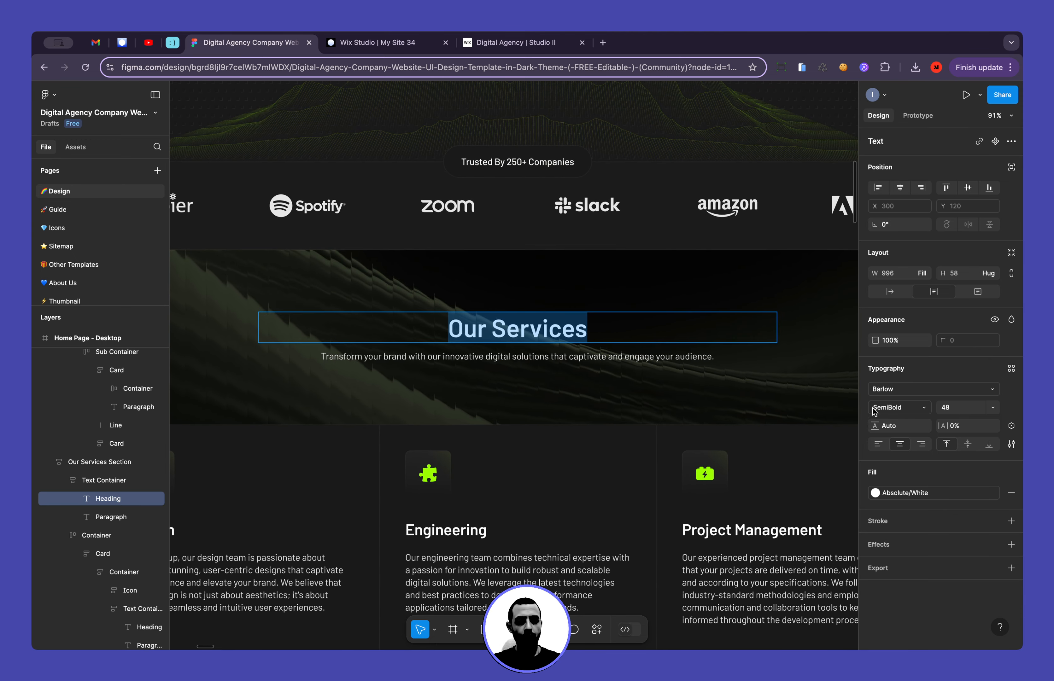
Switch to Wix Studio and format the banner's title with a 48 px font size, text scaling off and centered alignment
click(377, 43)
click(984, 391)
text(48)
key(Return)
click(1000, 297)
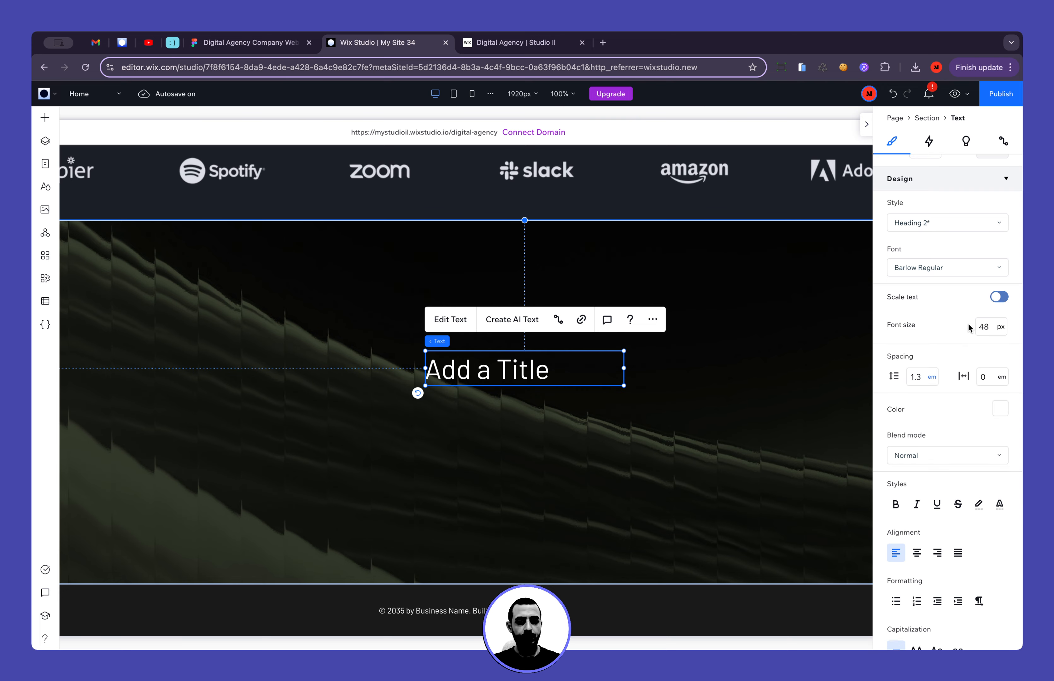
click(916, 553)
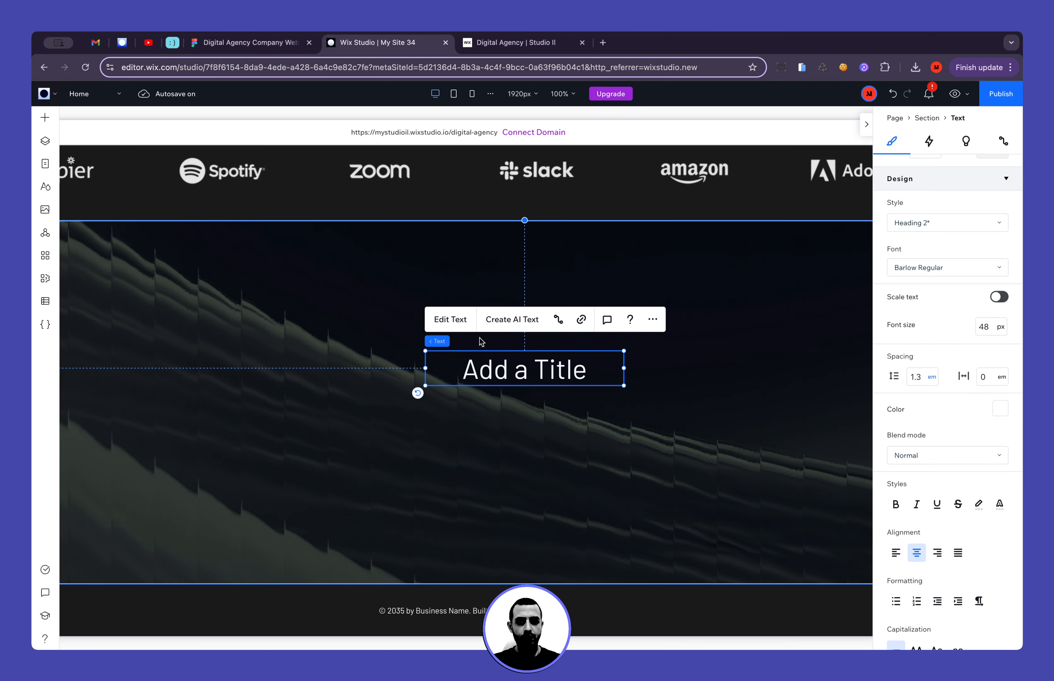
Change the title text to "Our Services" in Barlow Medium, and compare it with the heading in Figma
click(450, 319)
text(Our Services)
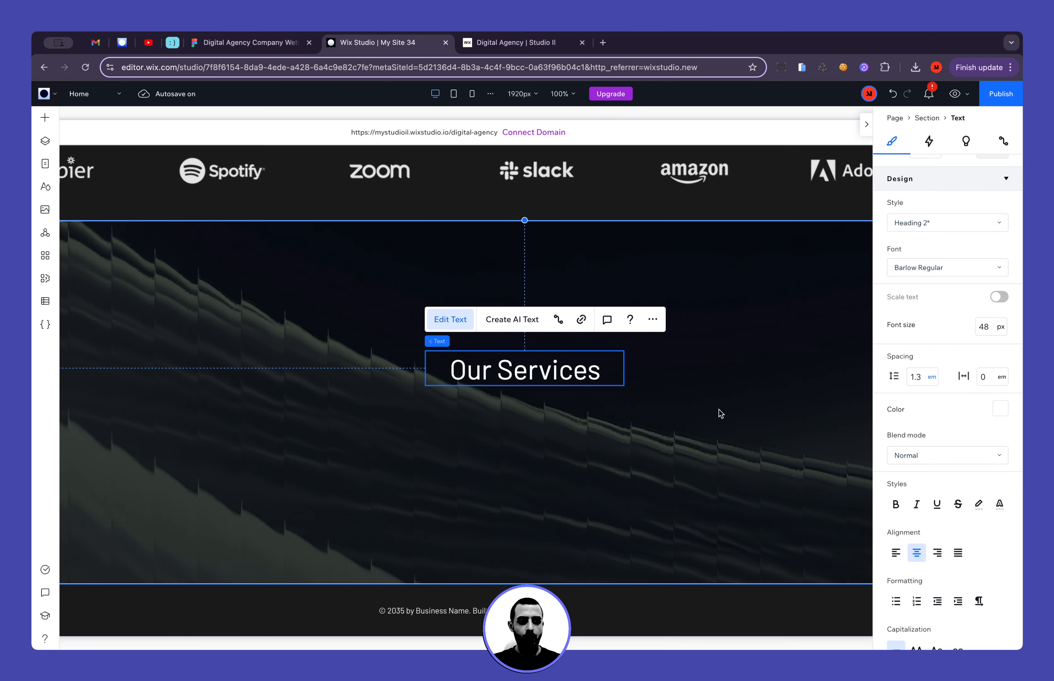
key(super+a)
click(942, 268)
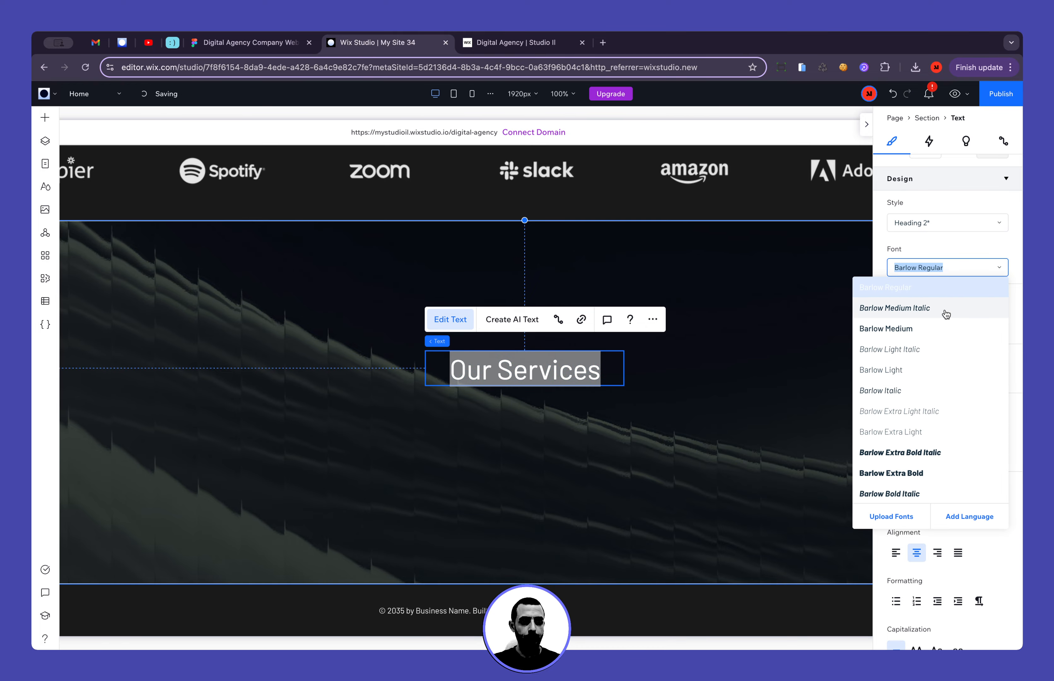
click(881, 329)
click(753, 401)
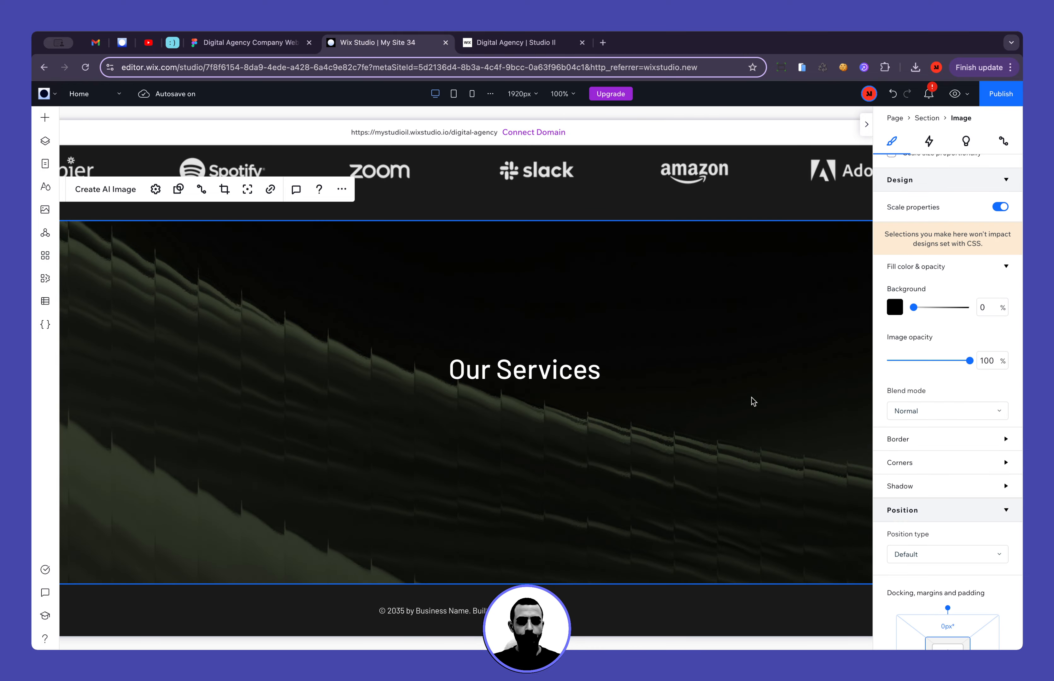
click(271, 40)
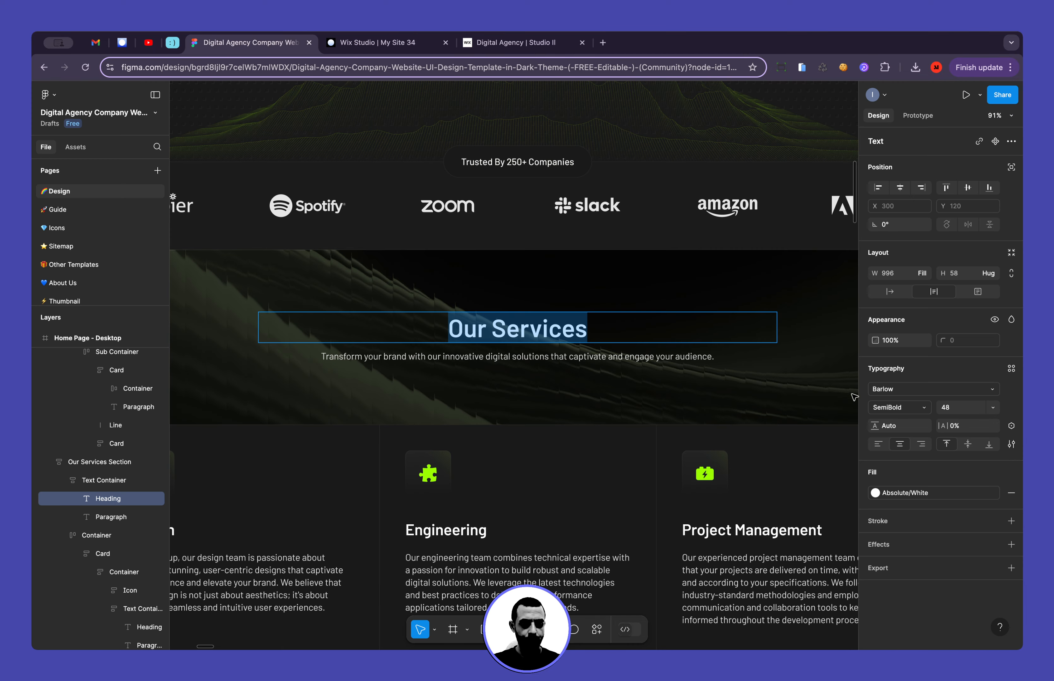
click(378, 43)
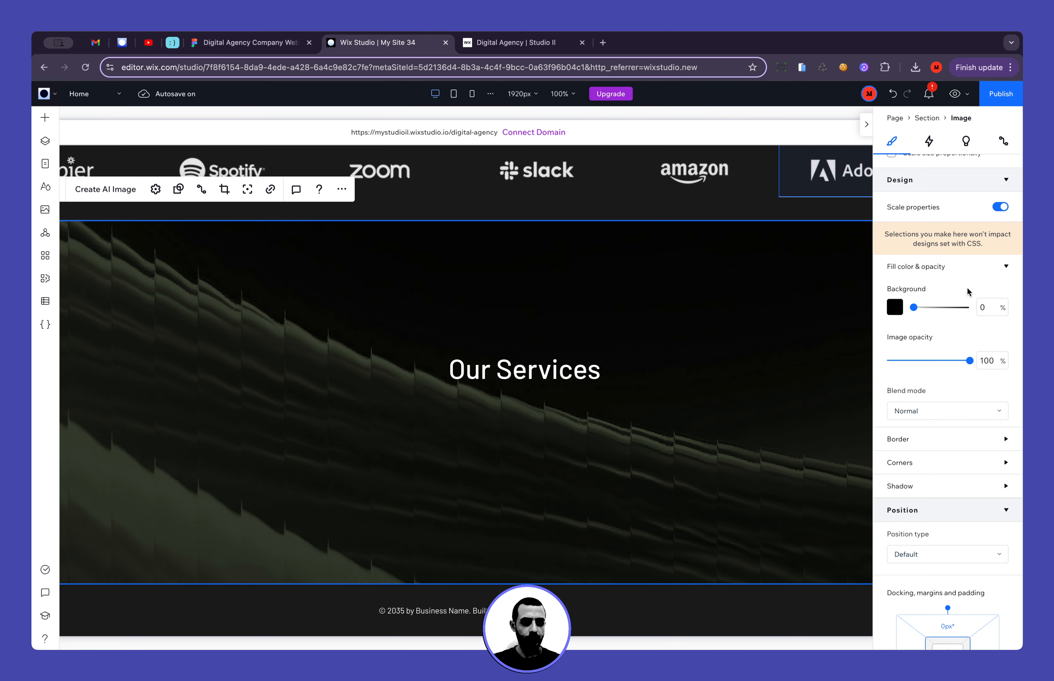
Set the "Our Services" title's font to Barlow Semi Bold
click(578, 374)
click(925, 388)
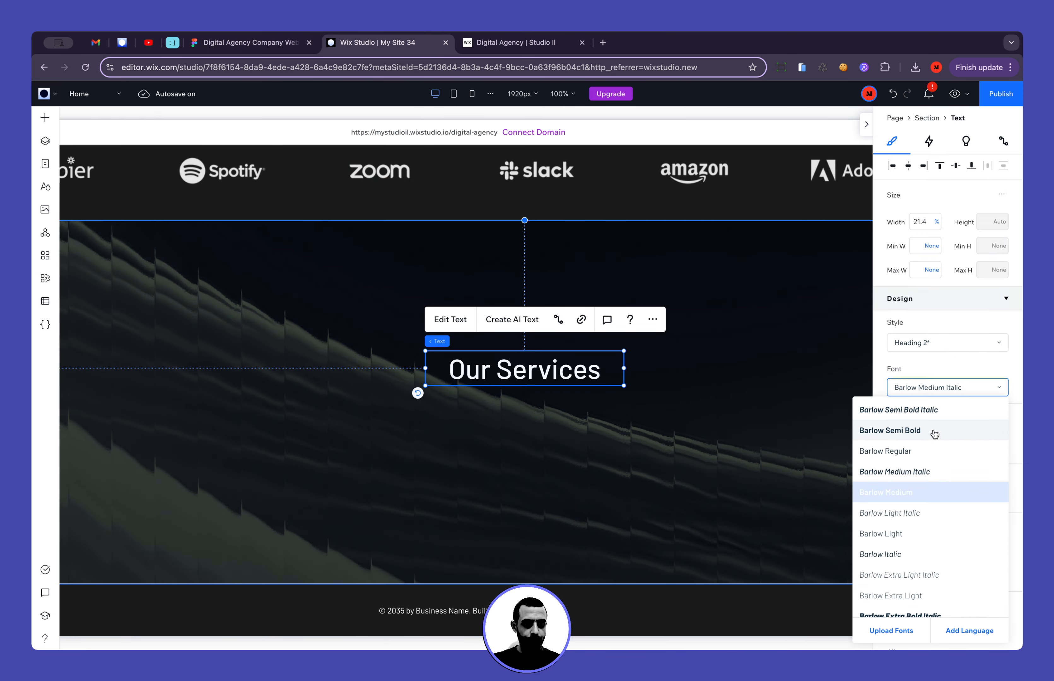
click(930, 430)
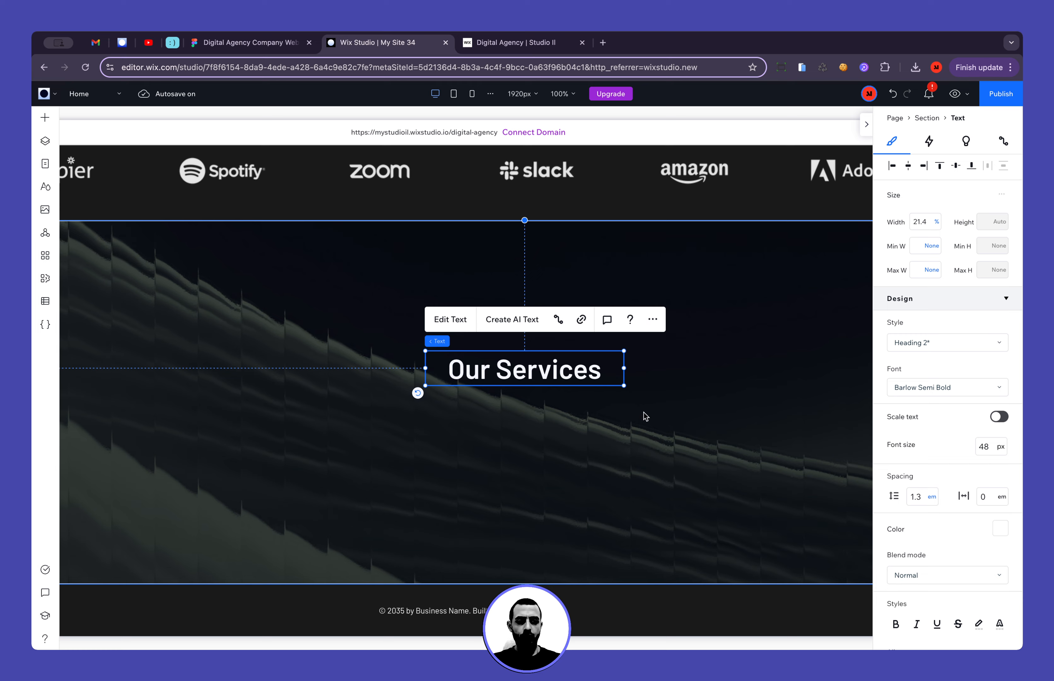
Update the site's Heading 2 style with the "Our Services" title's current font settings
click(957, 346)
click(957, 345)
click(957, 345)
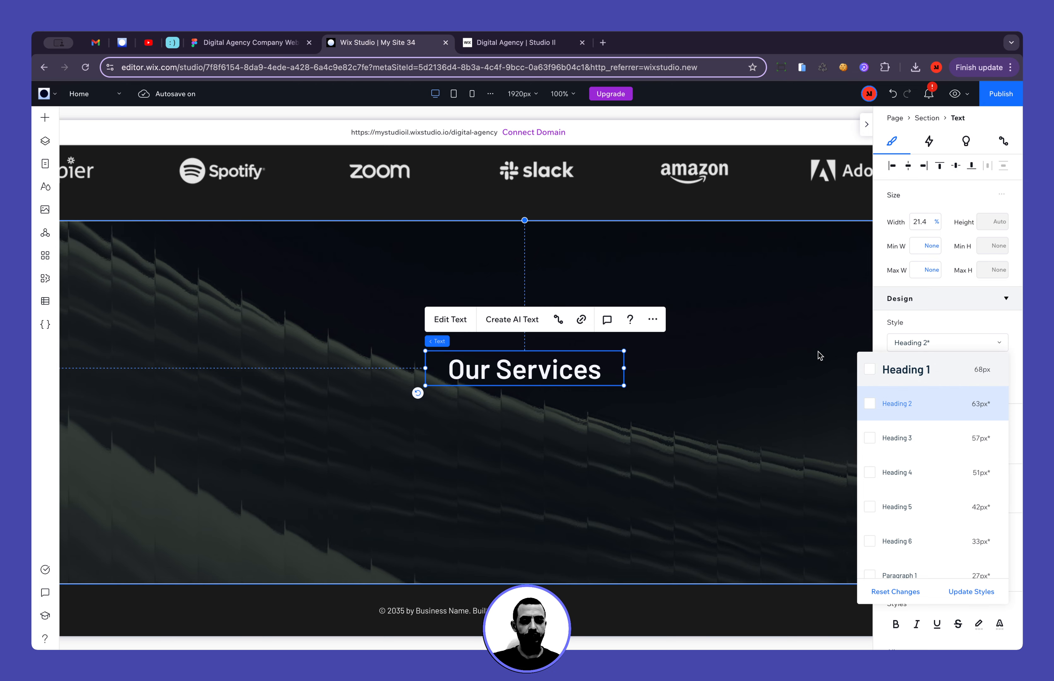
click(969, 594)
click(648, 404)
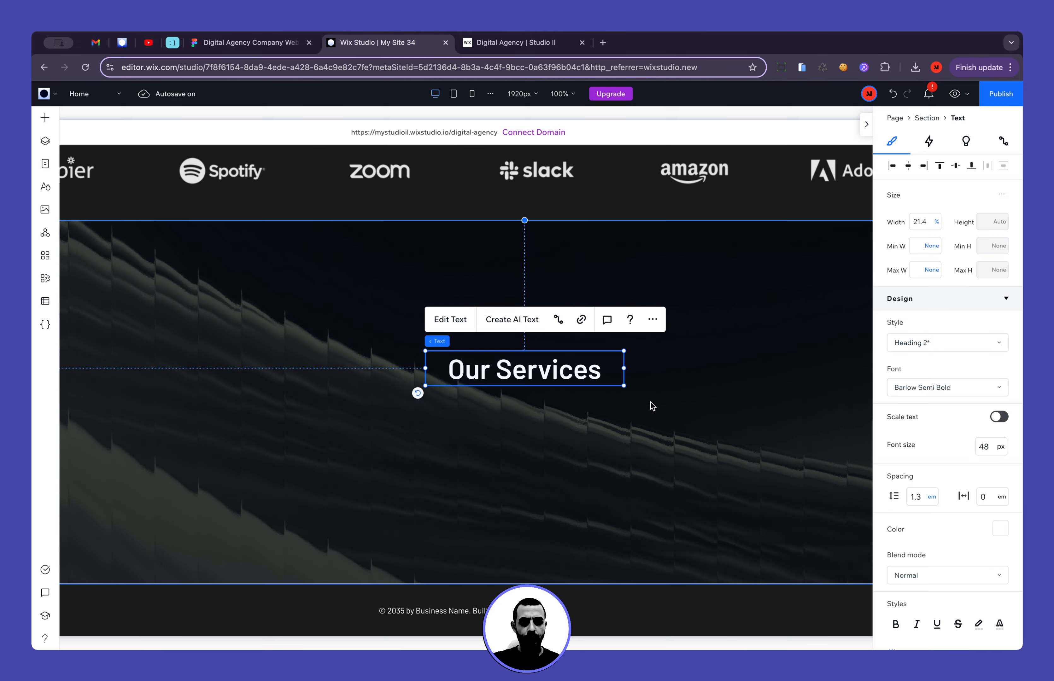
Try the Heading 1 style on the "Our Services" title and return it to Heading 2
click(916, 343)
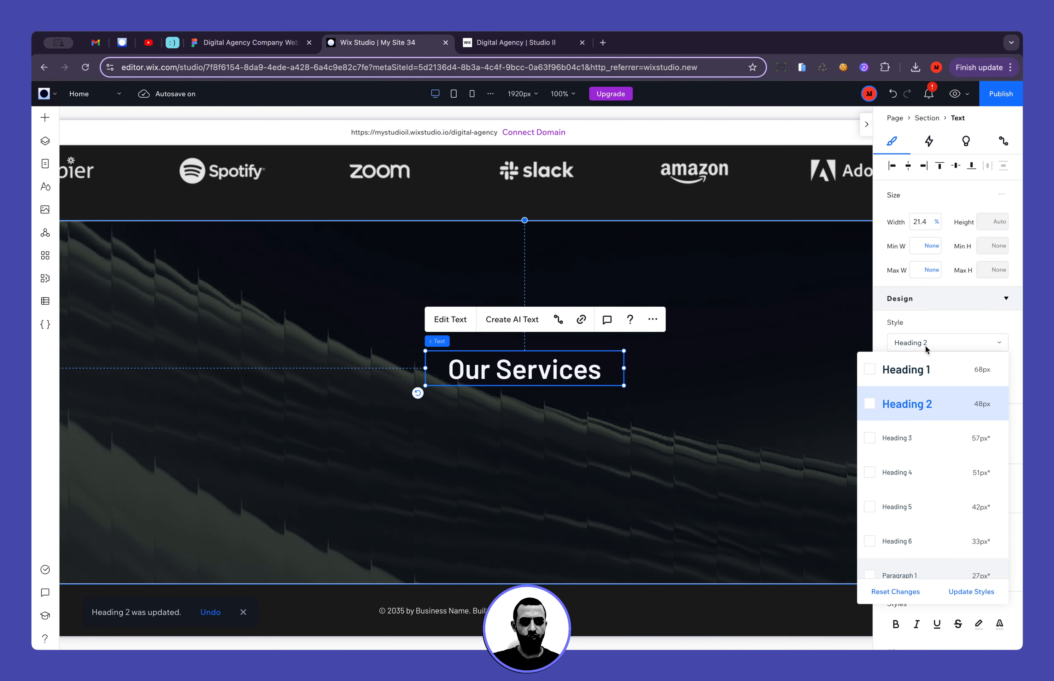
click(867, 369)
scroll(667, 423, up, 10)
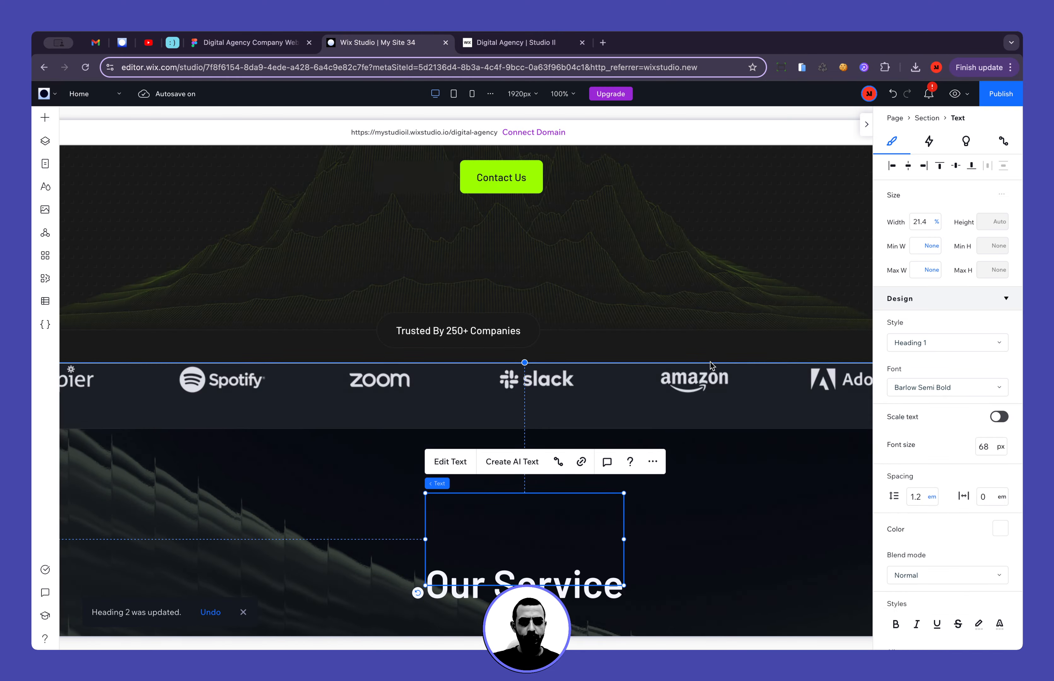
scroll(667, 423, down, 1)
scroll(667, 423, down, 5)
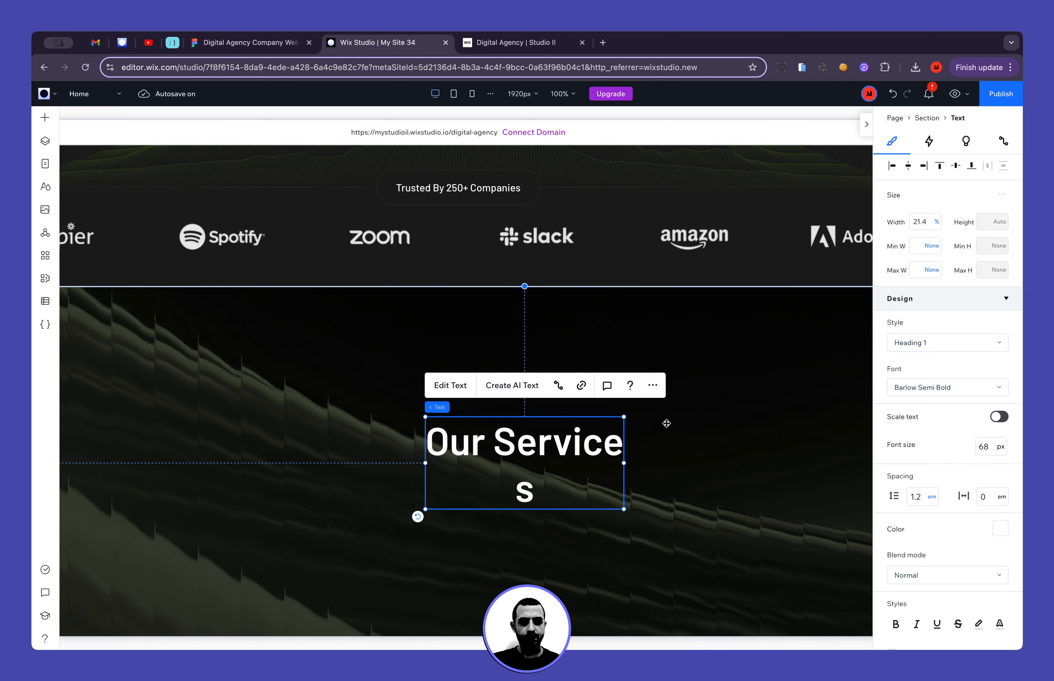
click(952, 343)
click(952, 398)
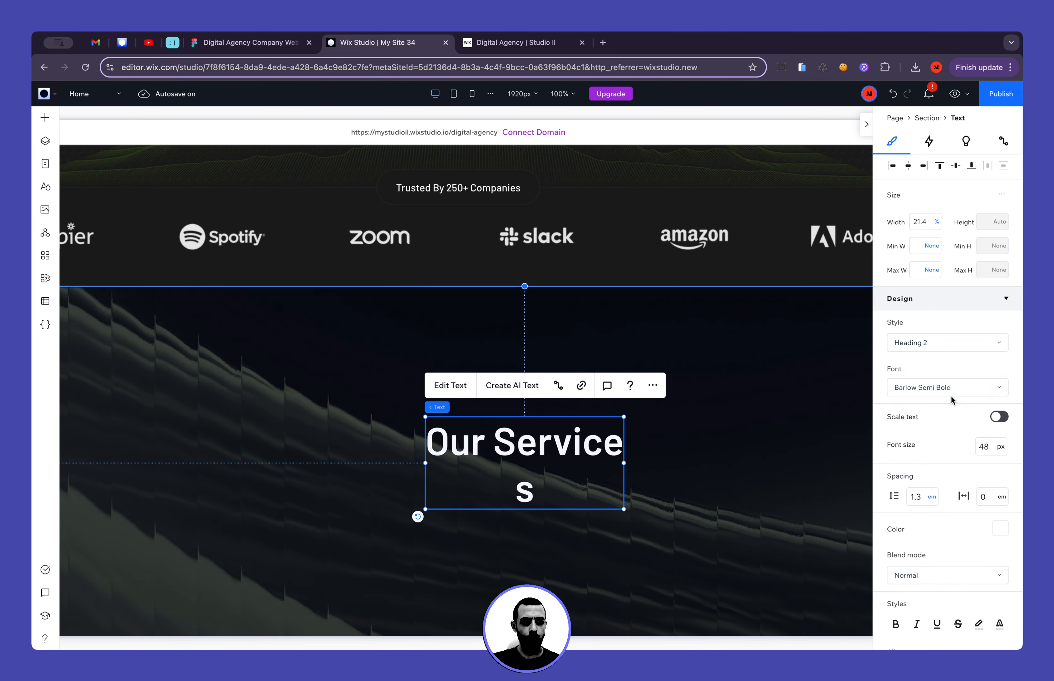
scroll(755, 465, down, 1)
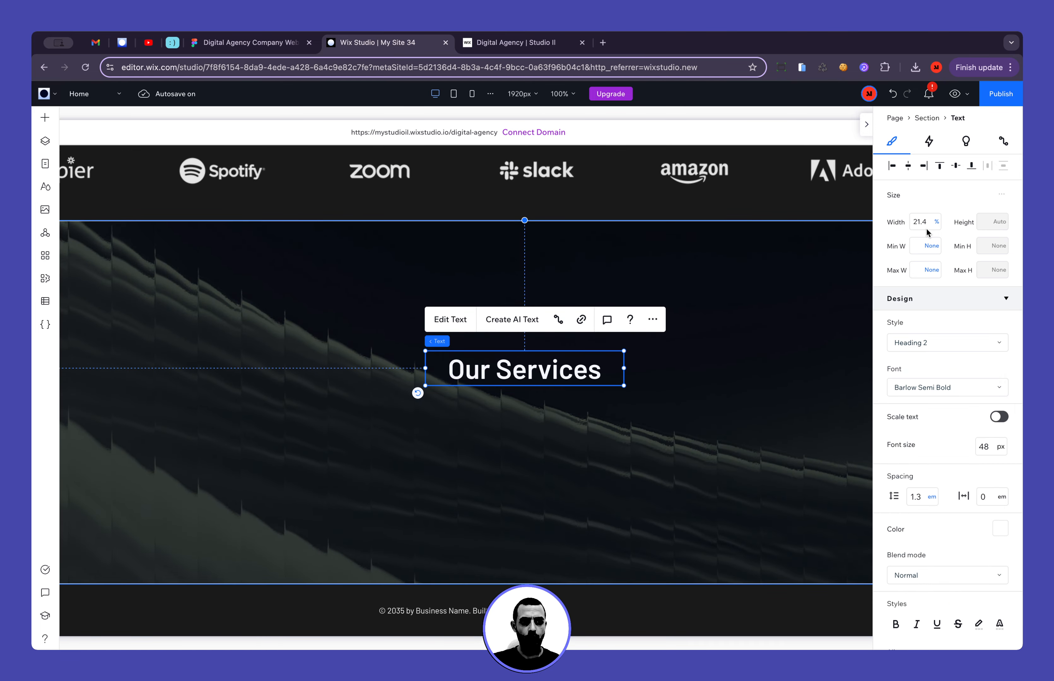
Center the "Our Services" title horizontally within the banner section
click(908, 169)
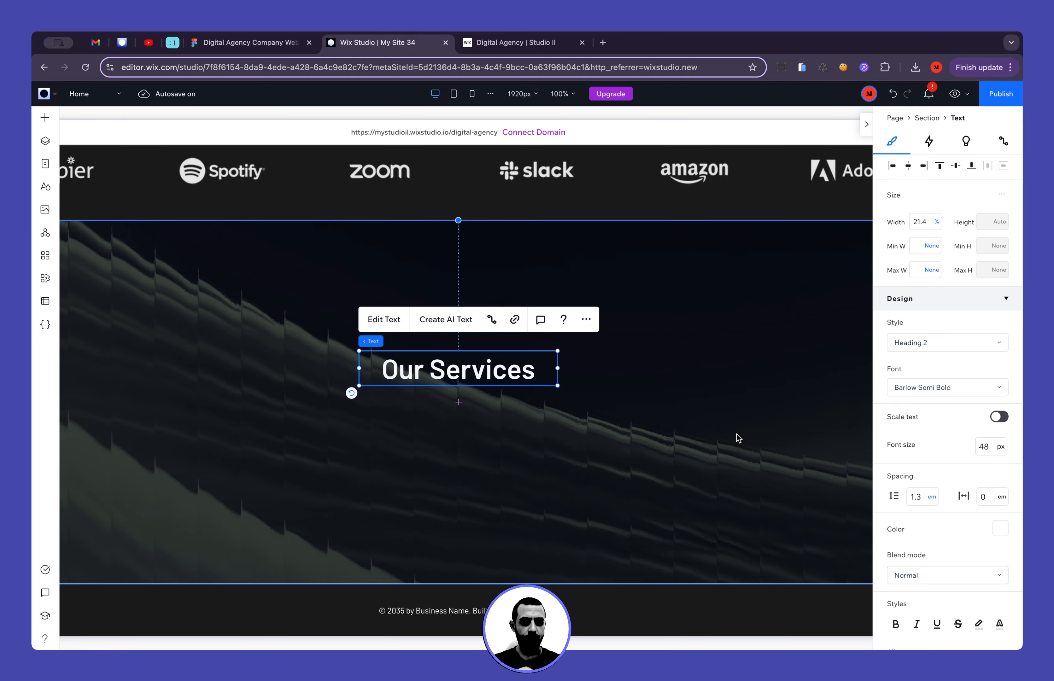
click(573, 417)
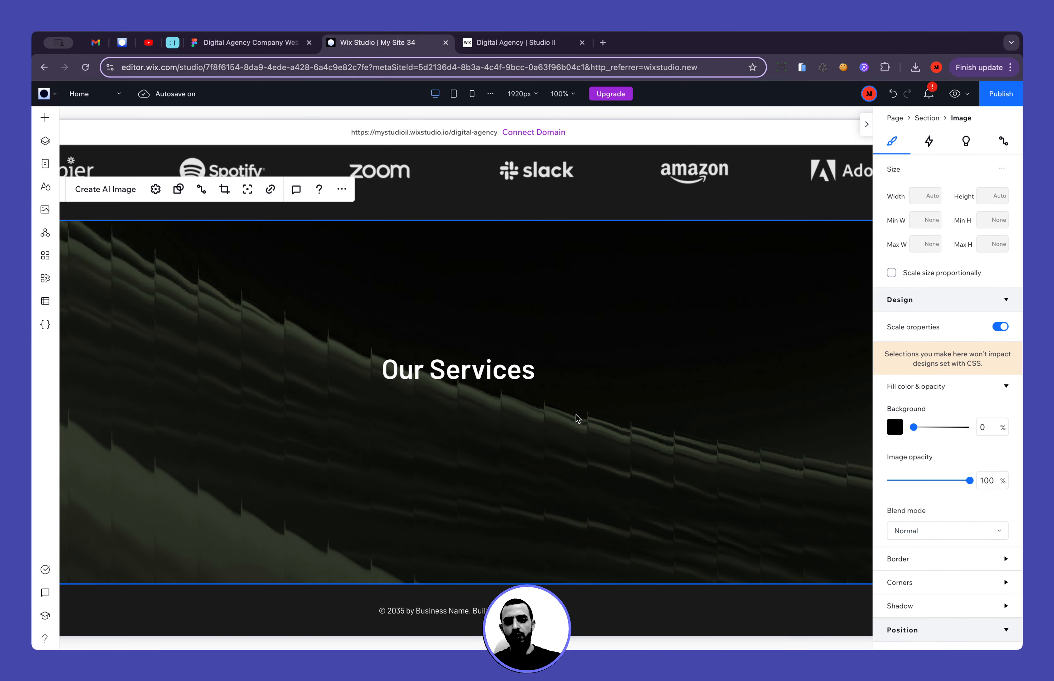
click(501, 373)
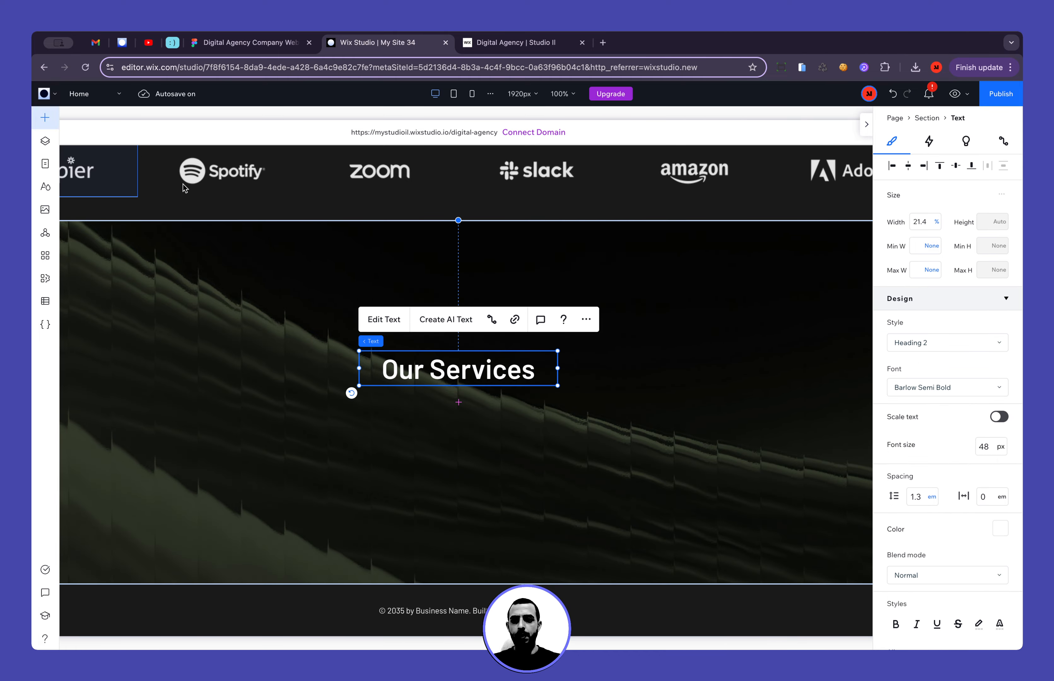
Add a paragraph text below the "Our Services" title, center-align it and widen its box to about 58% of the section
click(45, 117)
drag(313, 183, 576, 441)
drag(502, 490, 569, 440)
scroll(983, 531, down, 5)
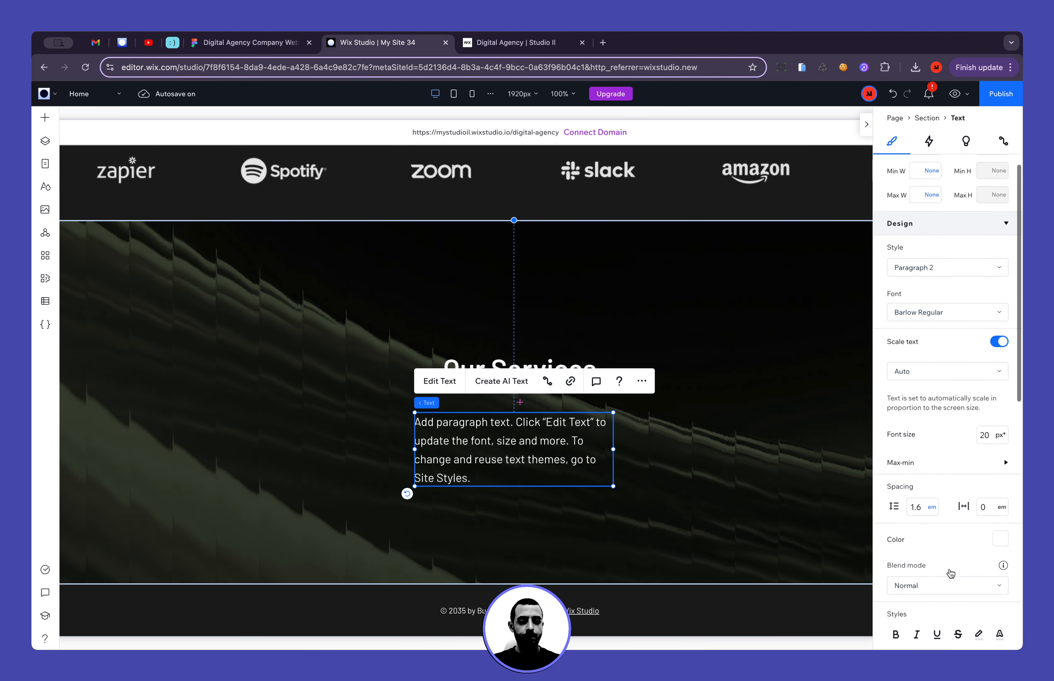
click(916, 586)
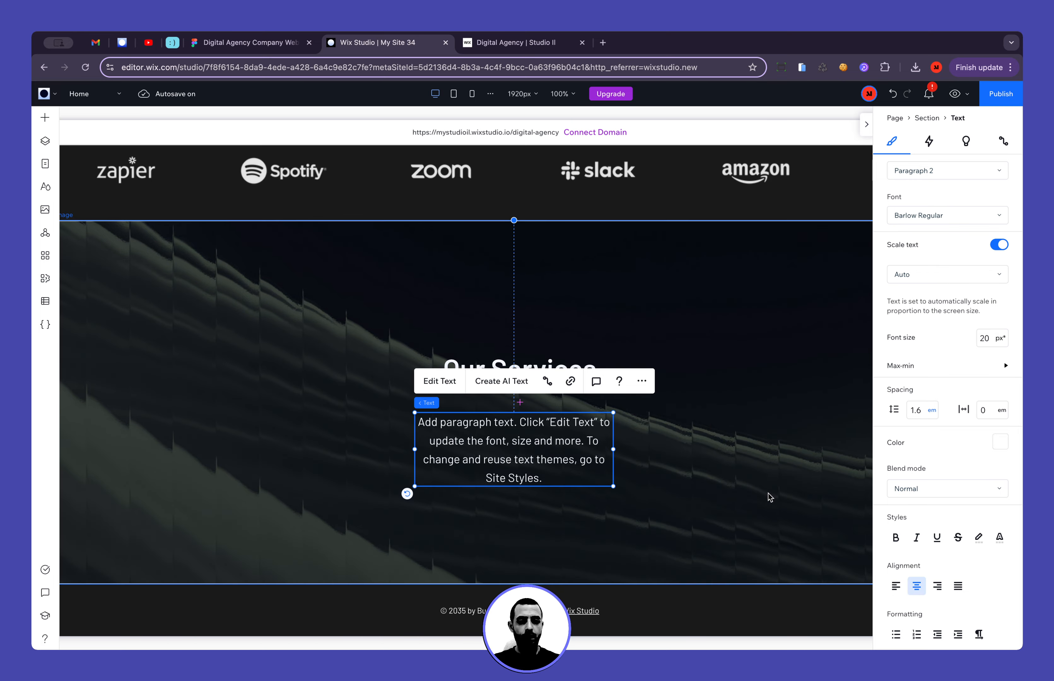
drag(613, 448, 786, 442)
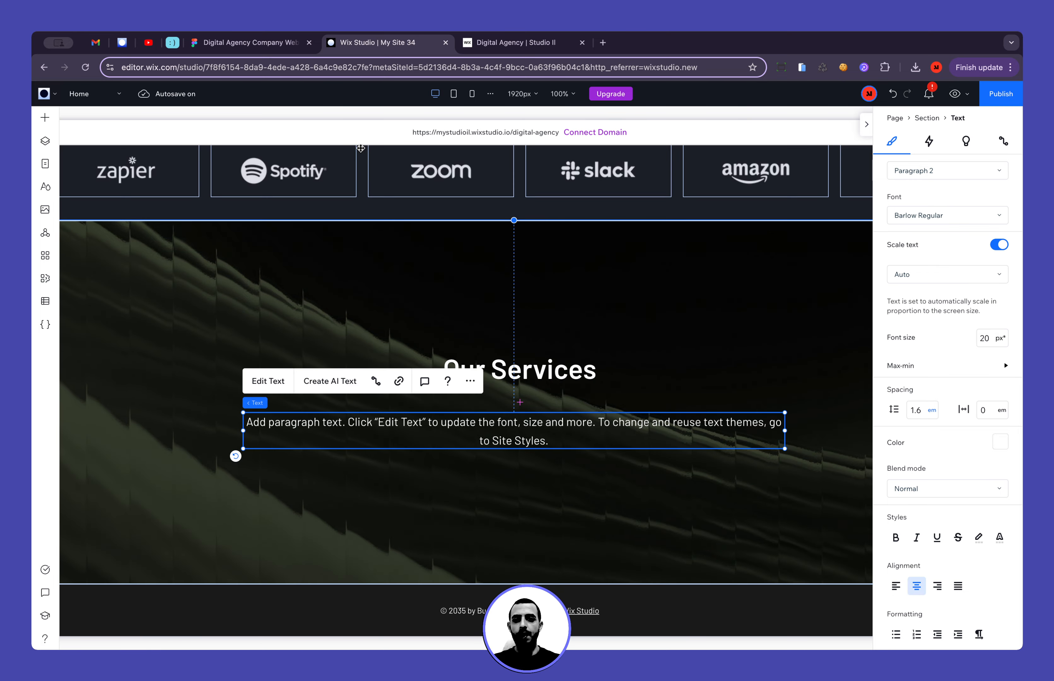
Copy the "Transform your brand…" paragraph under the heading in Figma and replace the new paragraph's placeholder text with it in Wix Studio
click(248, 42)
click(547, 354)
double_click(548, 354)
key(ctrl+c)
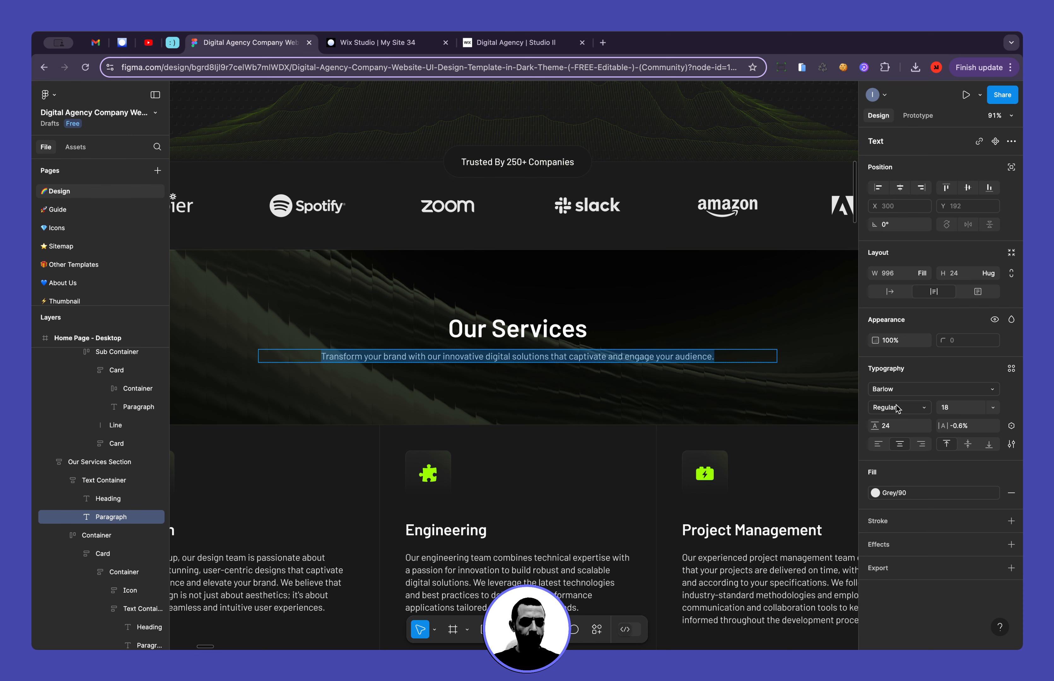
click(369, 43)
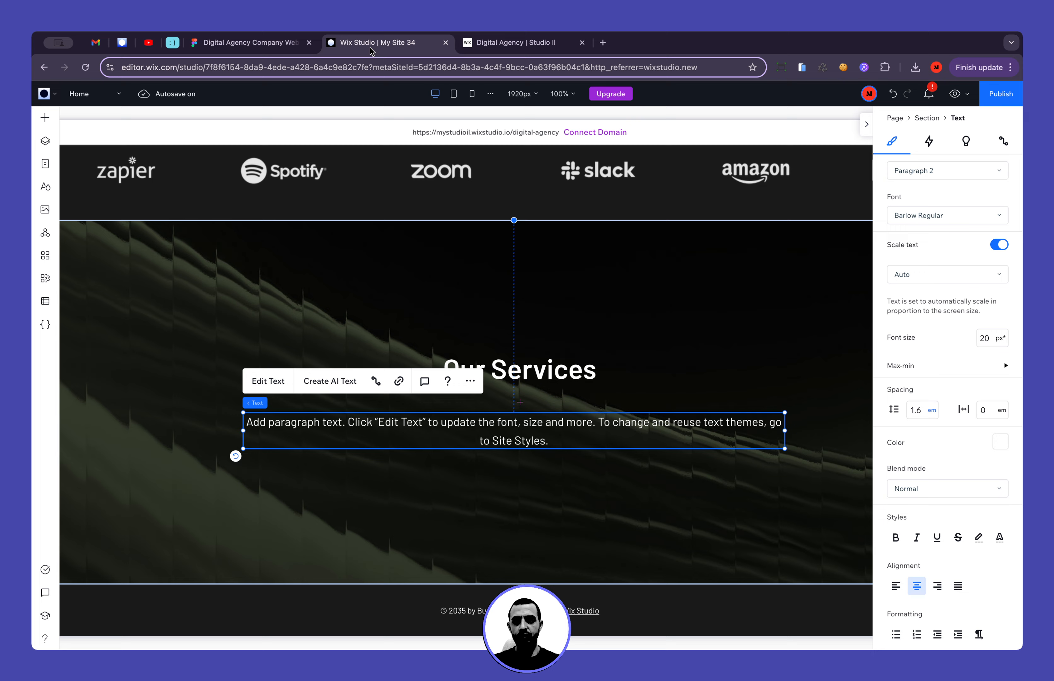
double_click(598, 429)
key(ctrl+v)
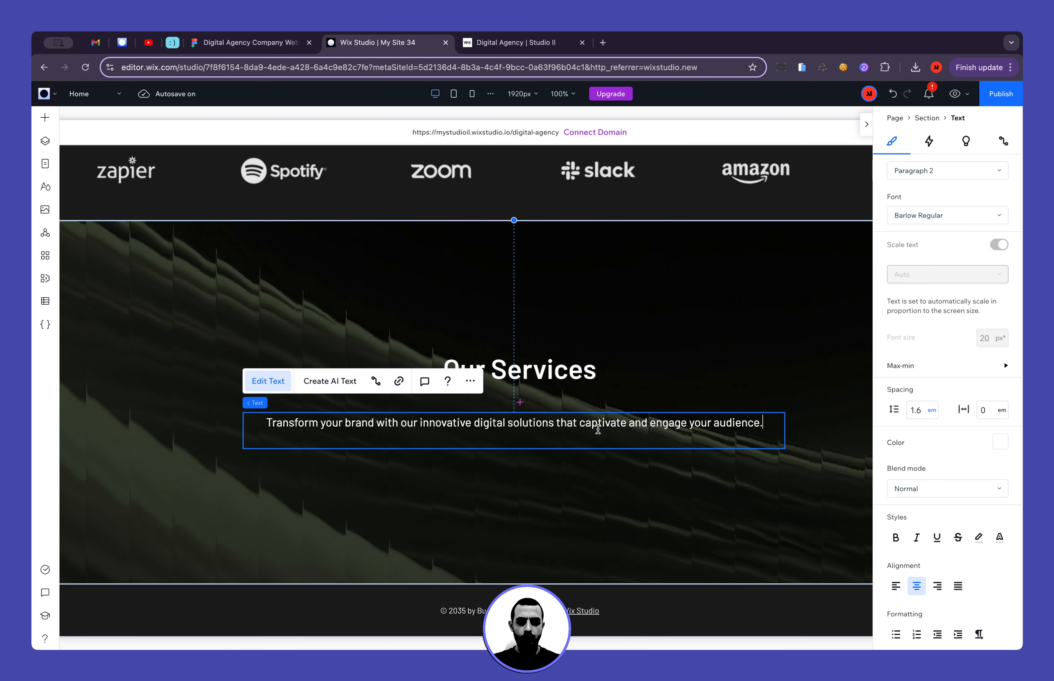
Set the banner paragraph's font size to 18 px and turn its text scaling off
key(ctrl+a)
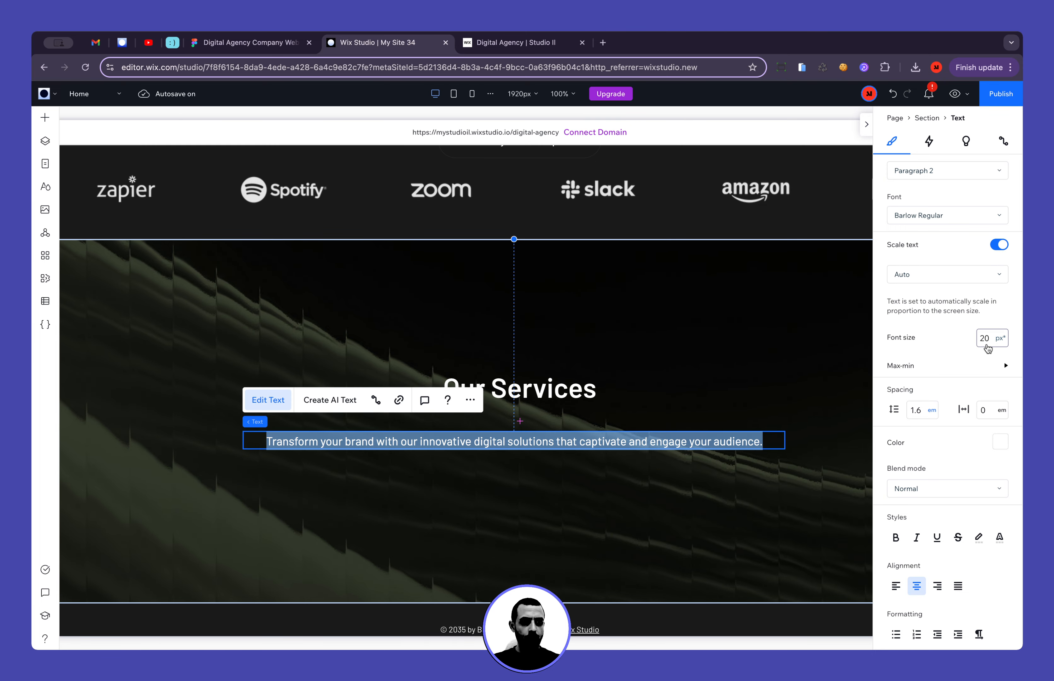
click(985, 338)
text(18)
key(Return)
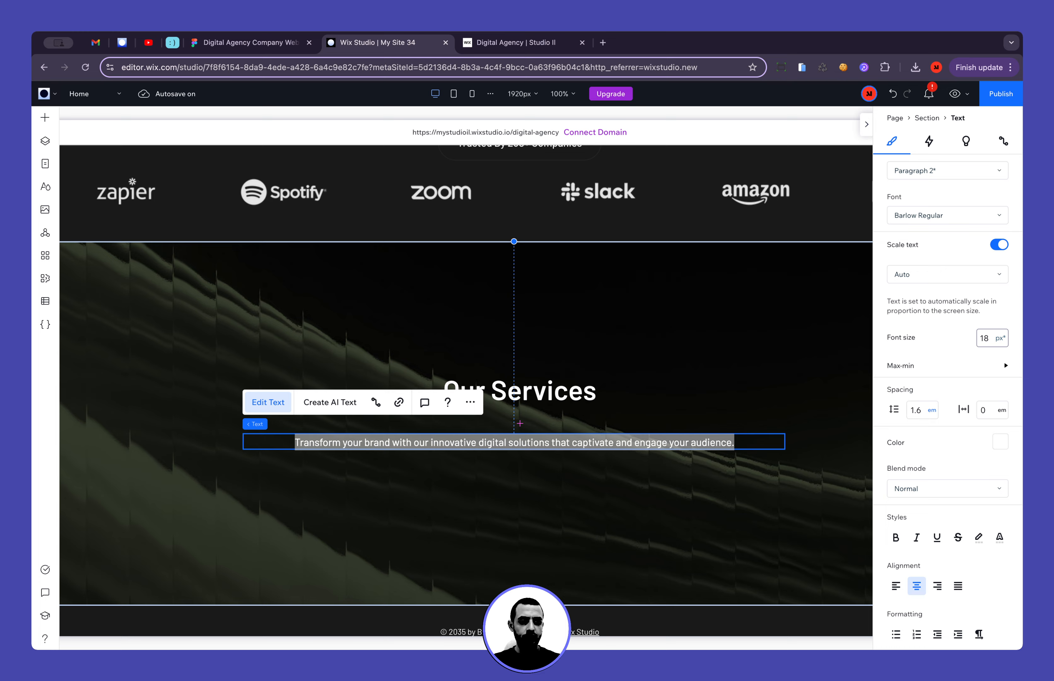
click(1000, 244)
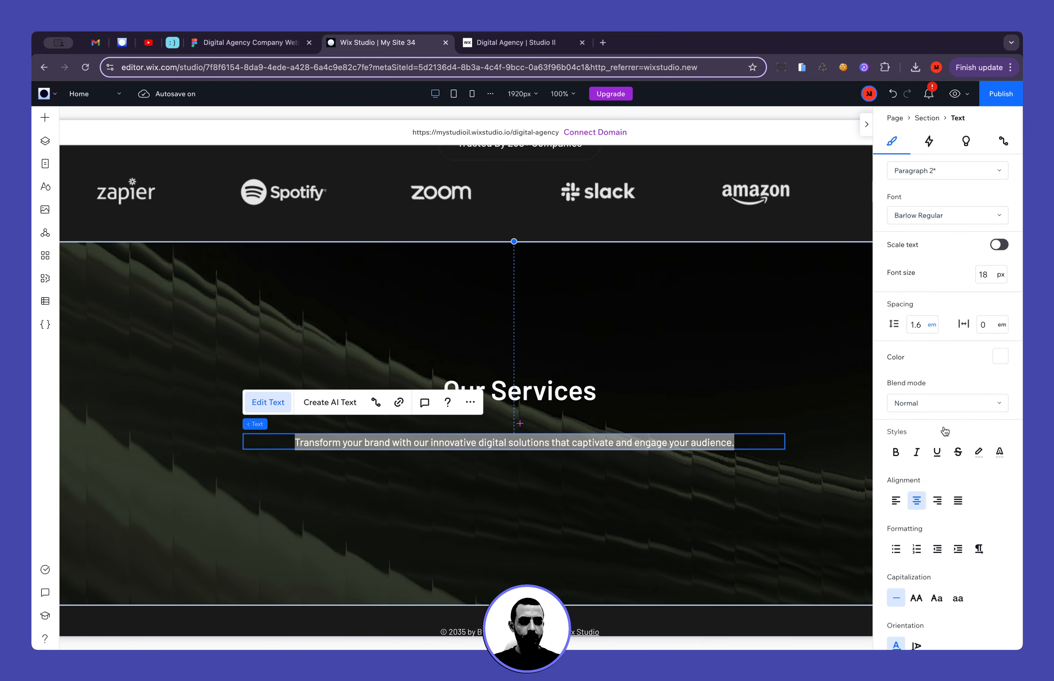
click(791, 413)
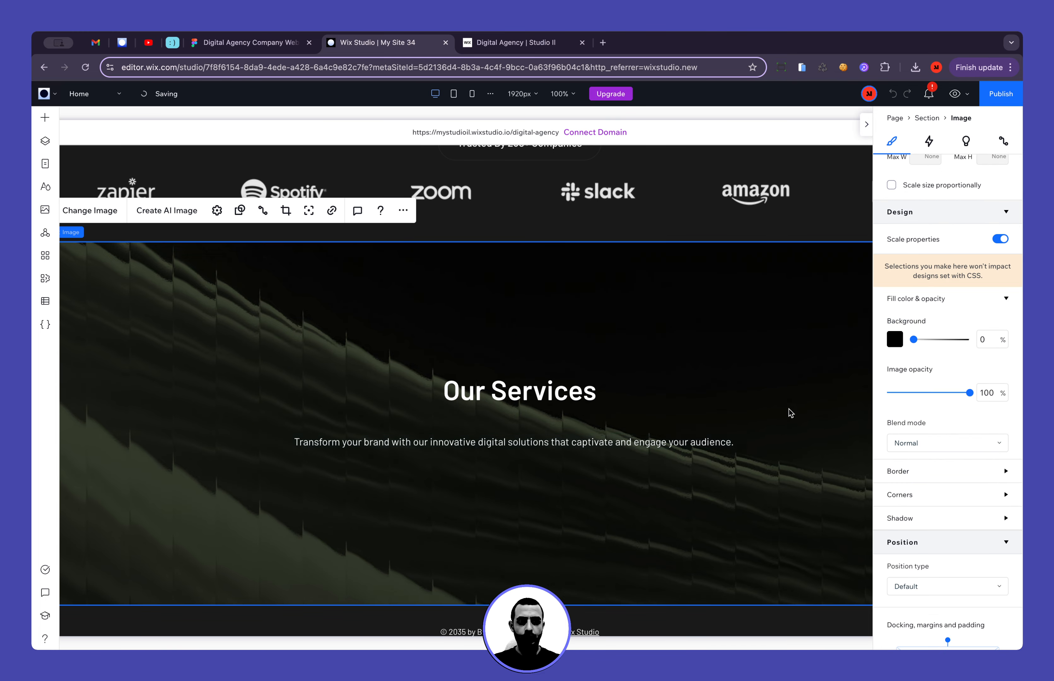
Check the paragraph's typography in Figma and set the Wix Studio paragraph's letter spacing to -0.06 em
click(744, 445)
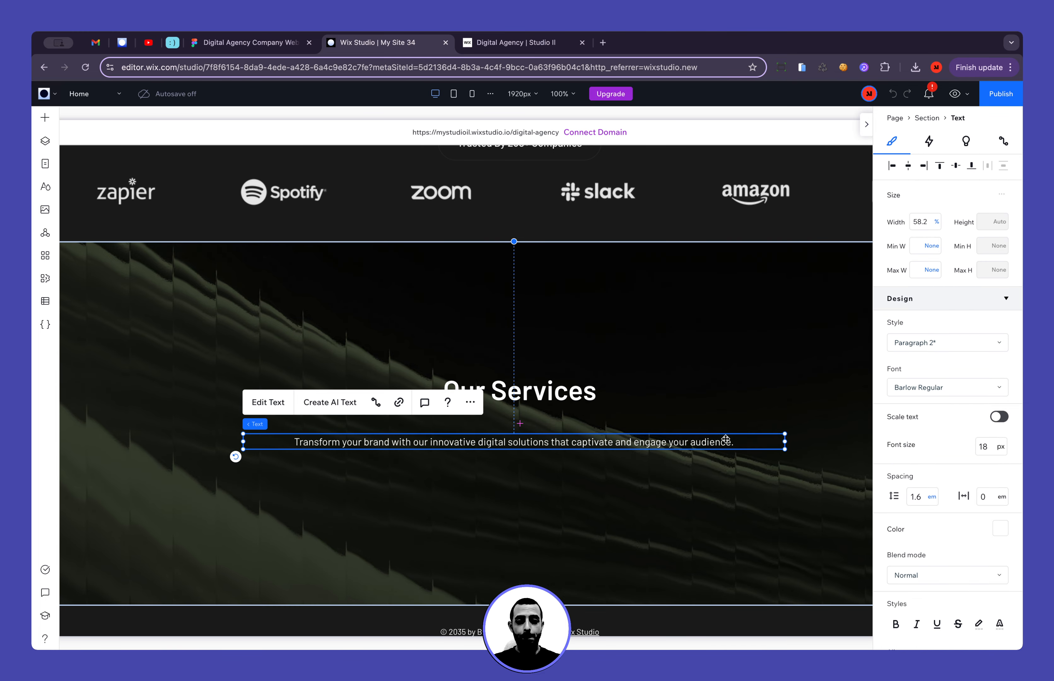
click(261, 43)
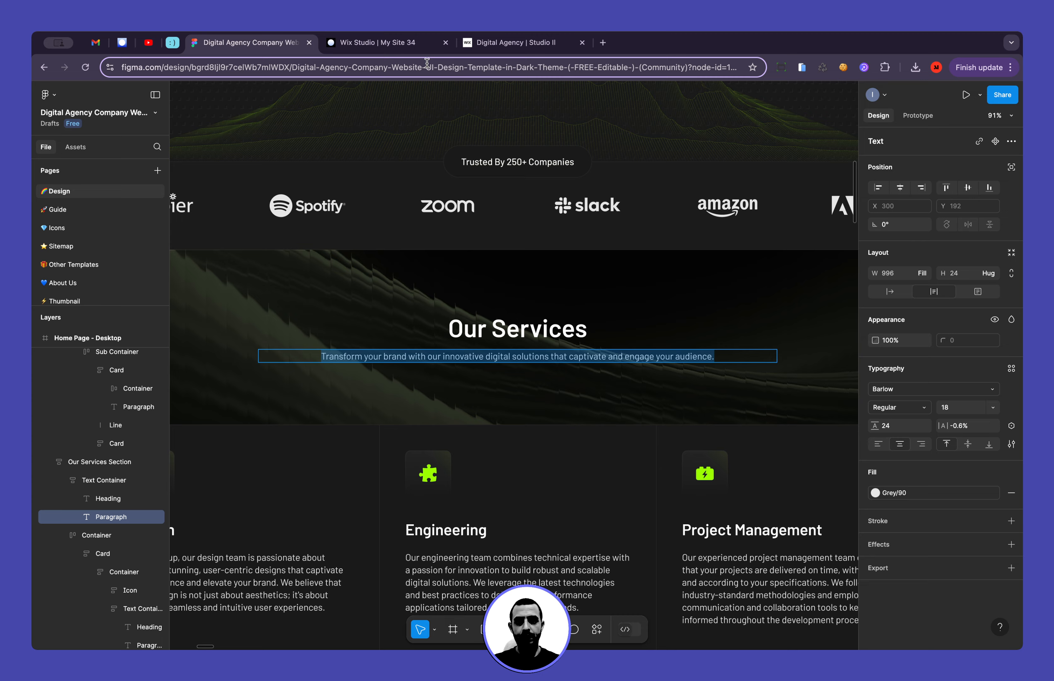
click(377, 42)
click(985, 498)
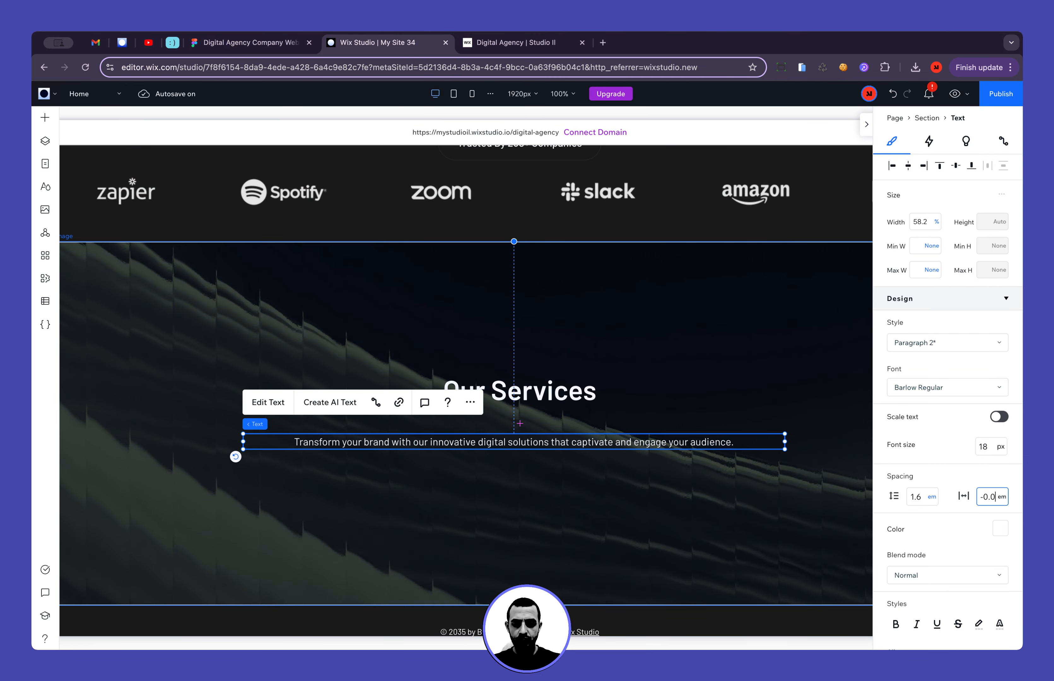
text(-0.06)
key(Return)
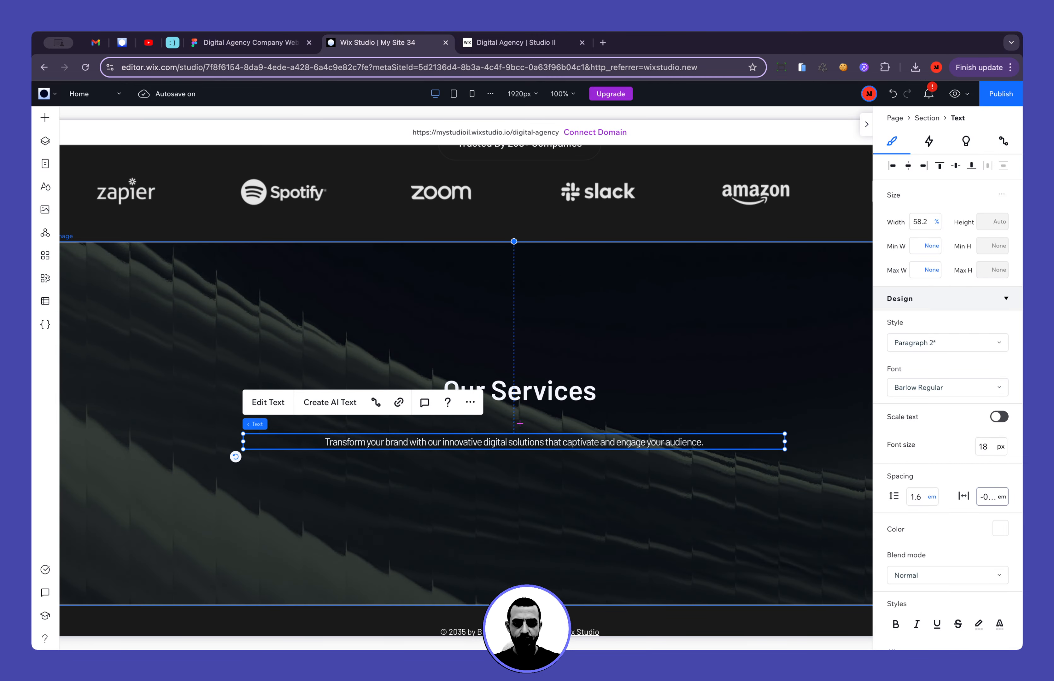
Try other letter-spacing values on the banner paragraph, ending at -0.06 em
click(983, 502)
click(991, 499)
text(0)
key(Return)
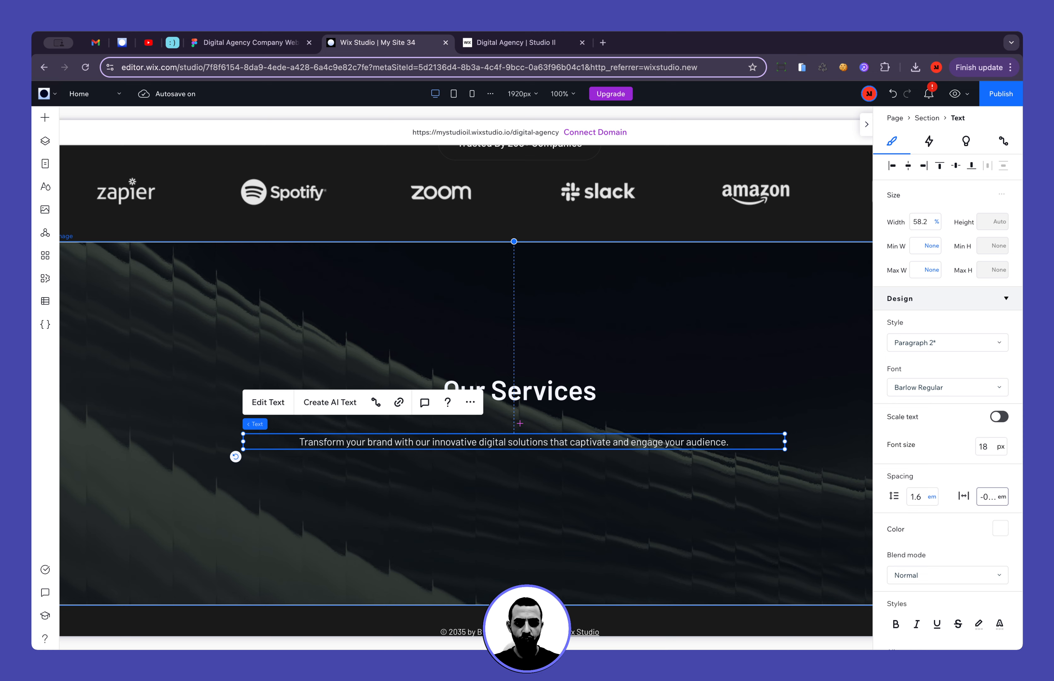
click(985, 498)
text(0.01)
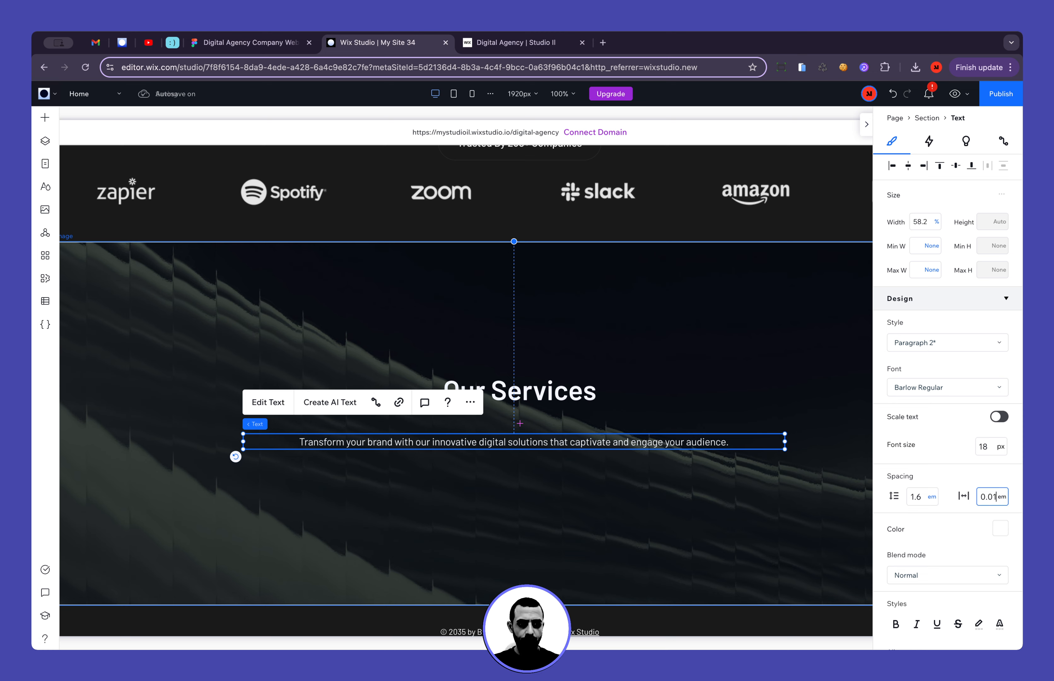
text(6)
key(Return)
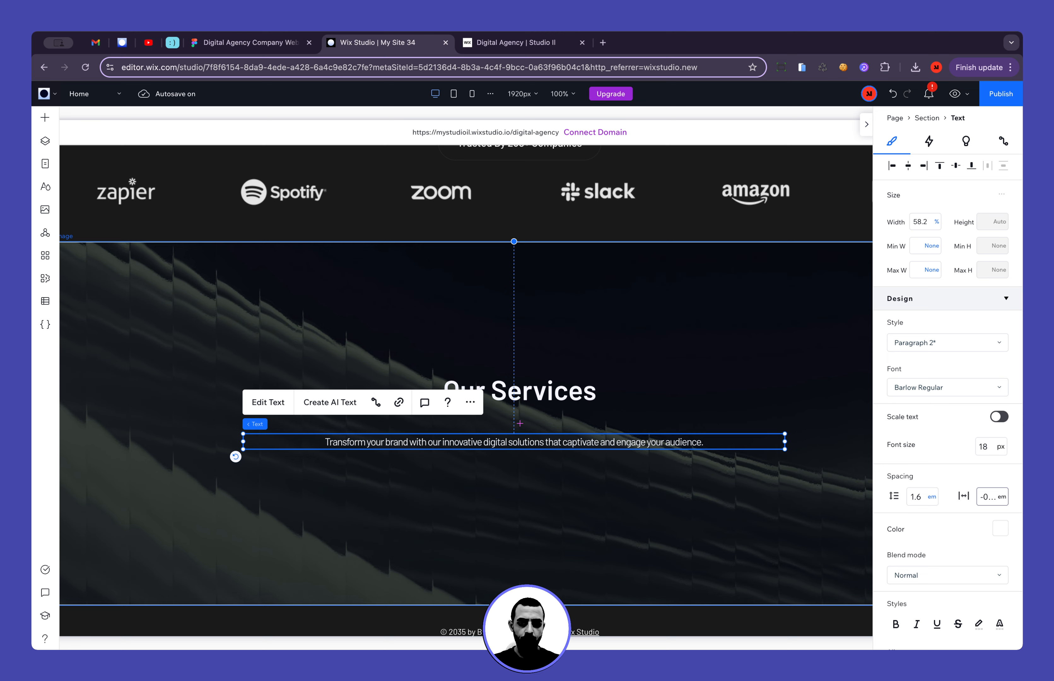
Give the banner paragraph a slight negative letter spacing, looser than -0.06 em, and compare it with the paragraph in Figma
click(988, 498)
click(995, 497)
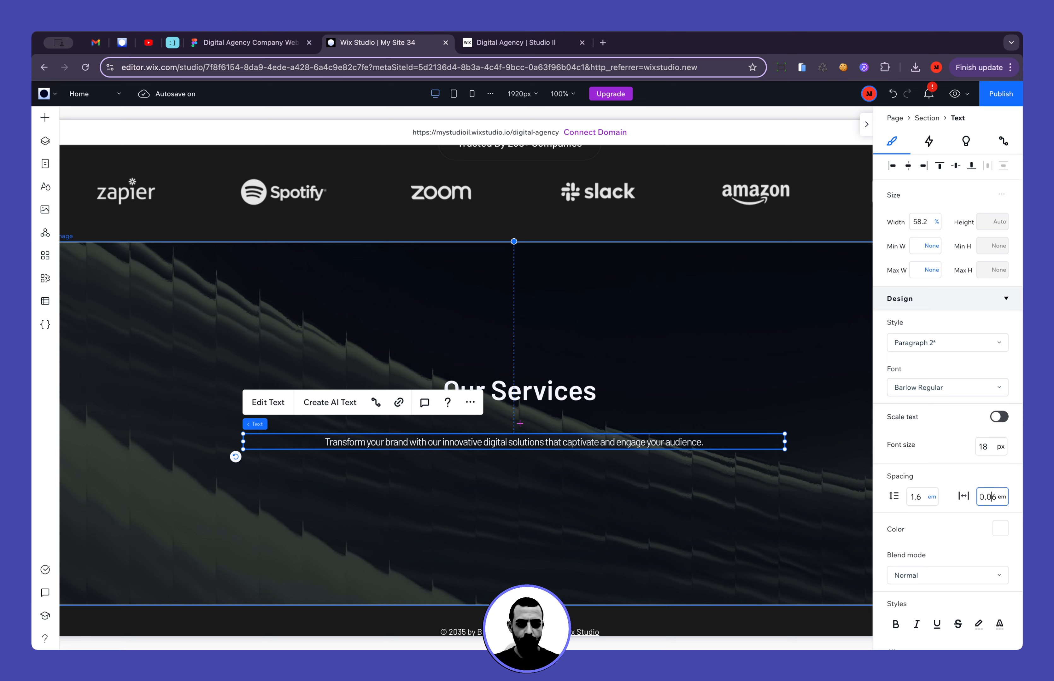
key(Return)
click(986, 502)
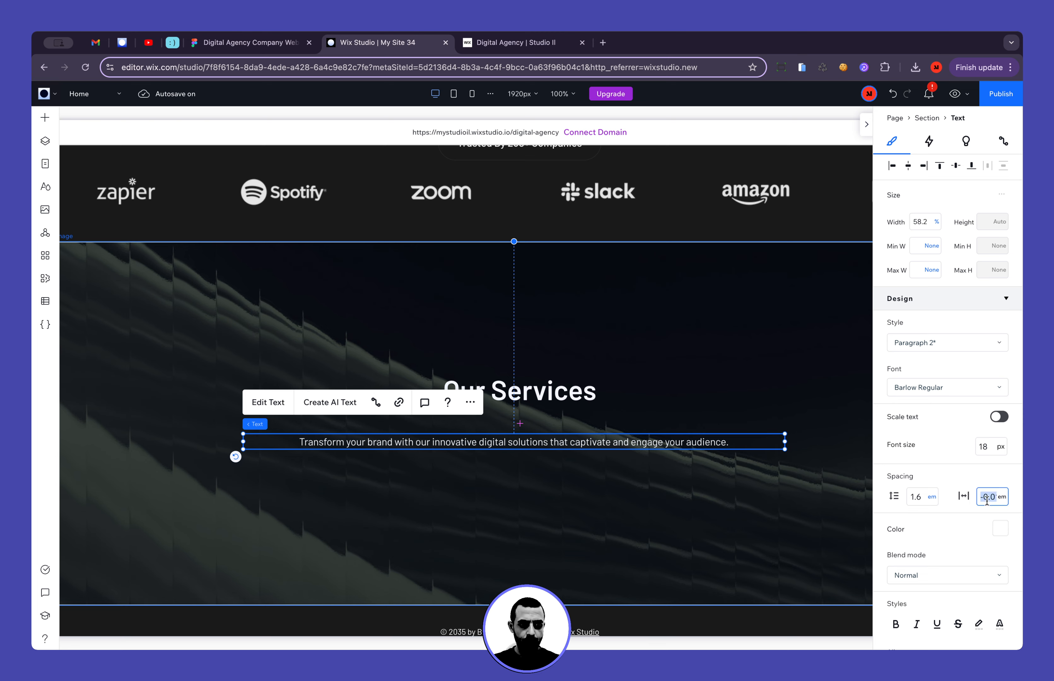
key(Right)
key(Left)
key(Left)
click(778, 560)
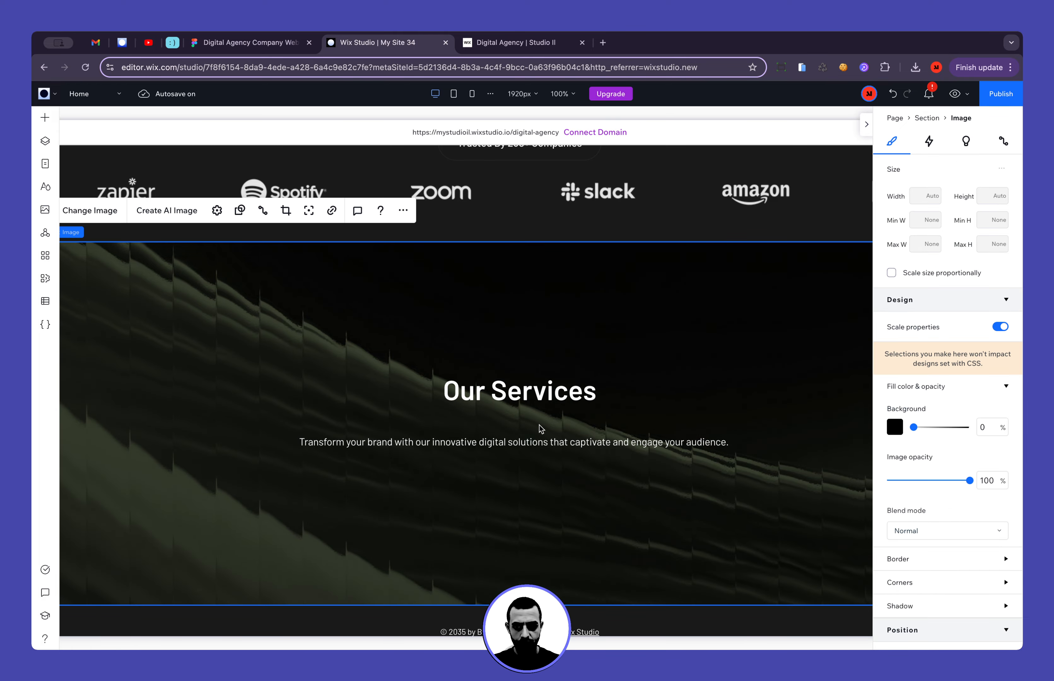
click(541, 441)
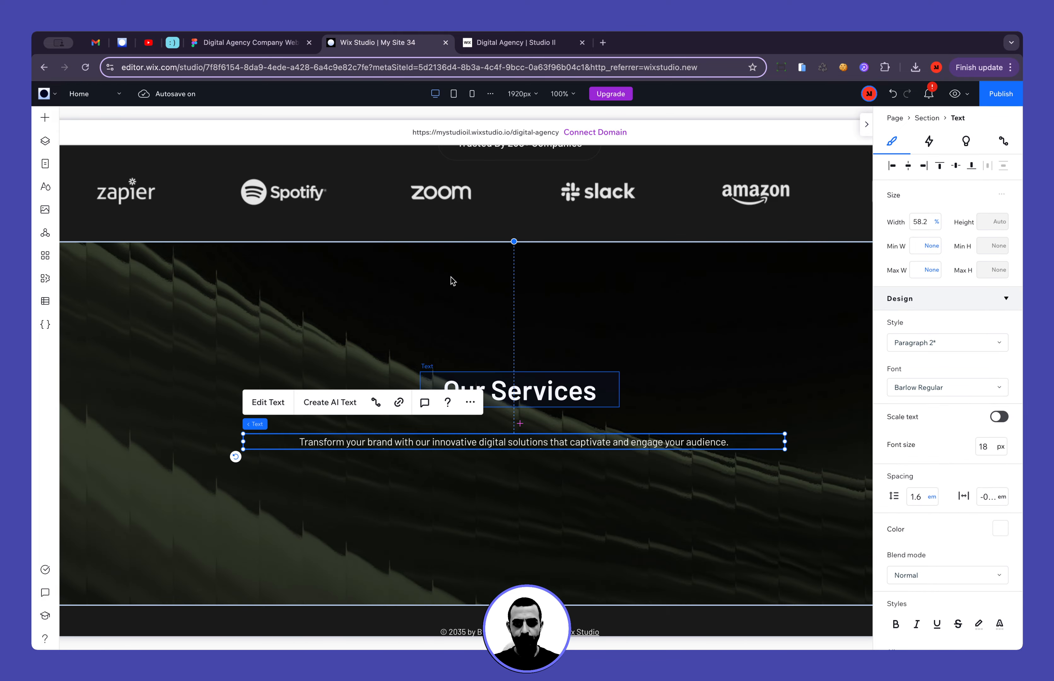
click(271, 44)
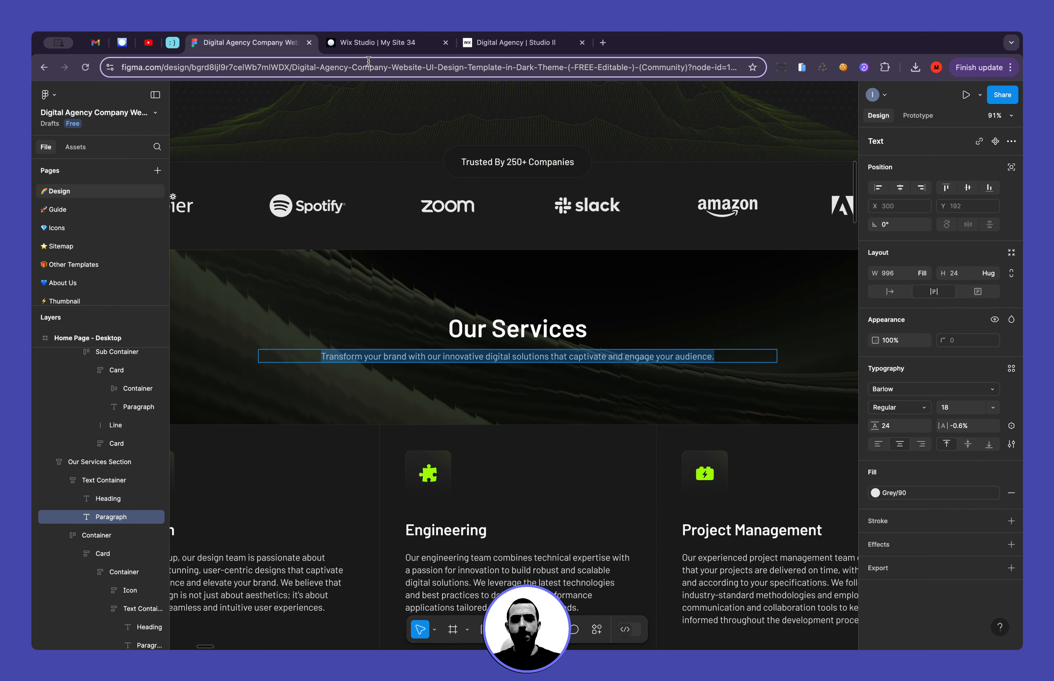
click(376, 43)
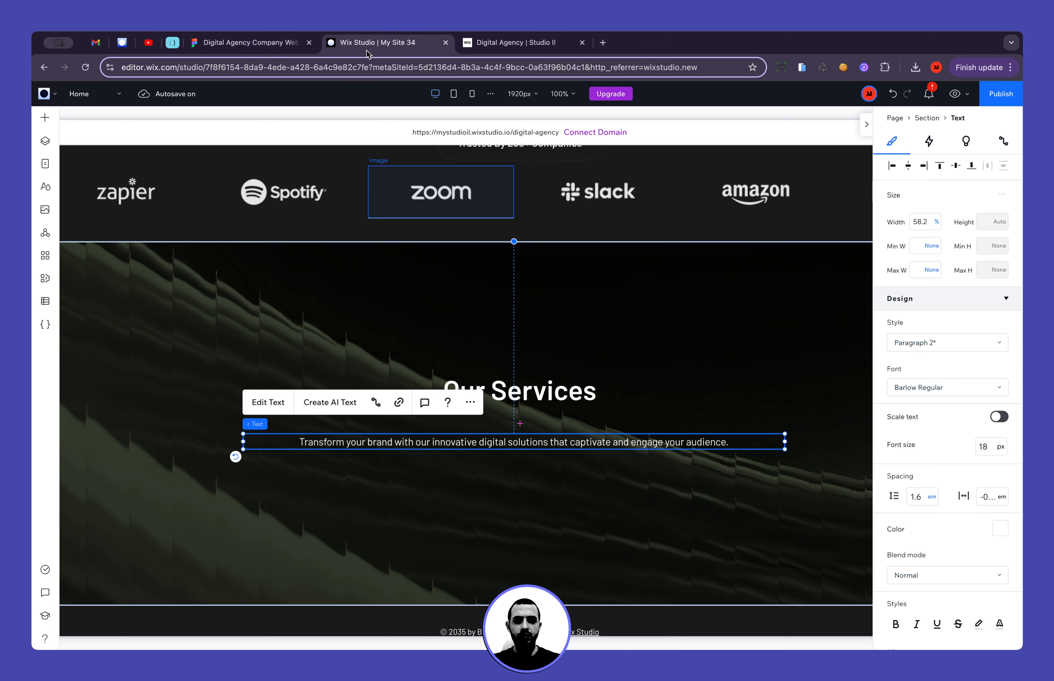
Review the site's available text styles, then examine the typography of the hero's Enterprise leaders text in the Figma design
click(946, 349)
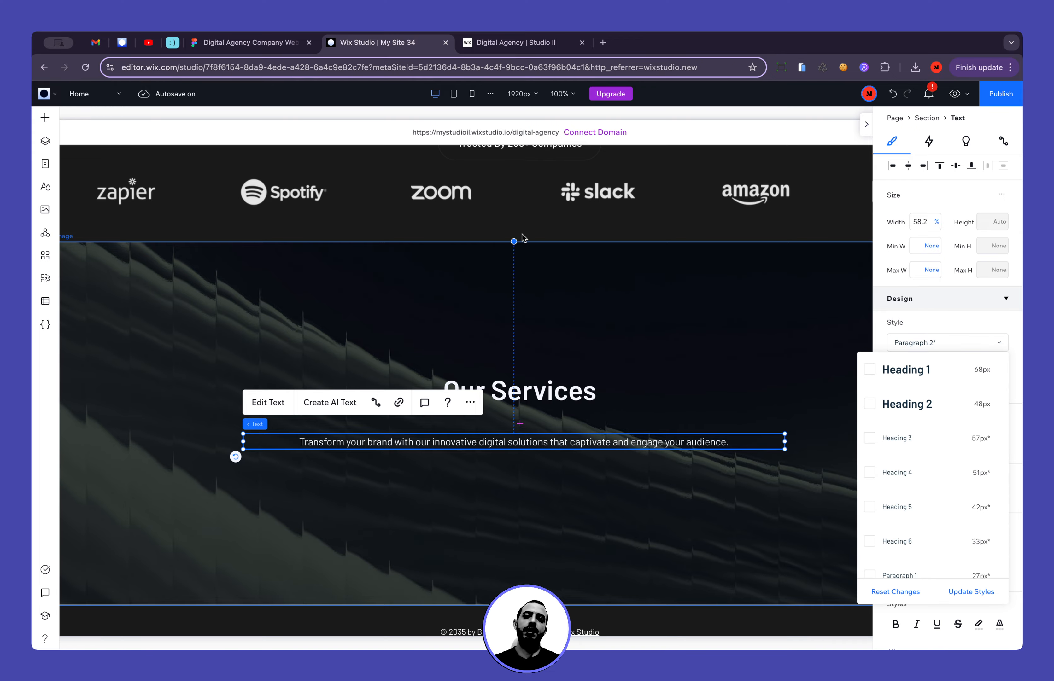
click(235, 43)
scroll(480, 301, down, 5)
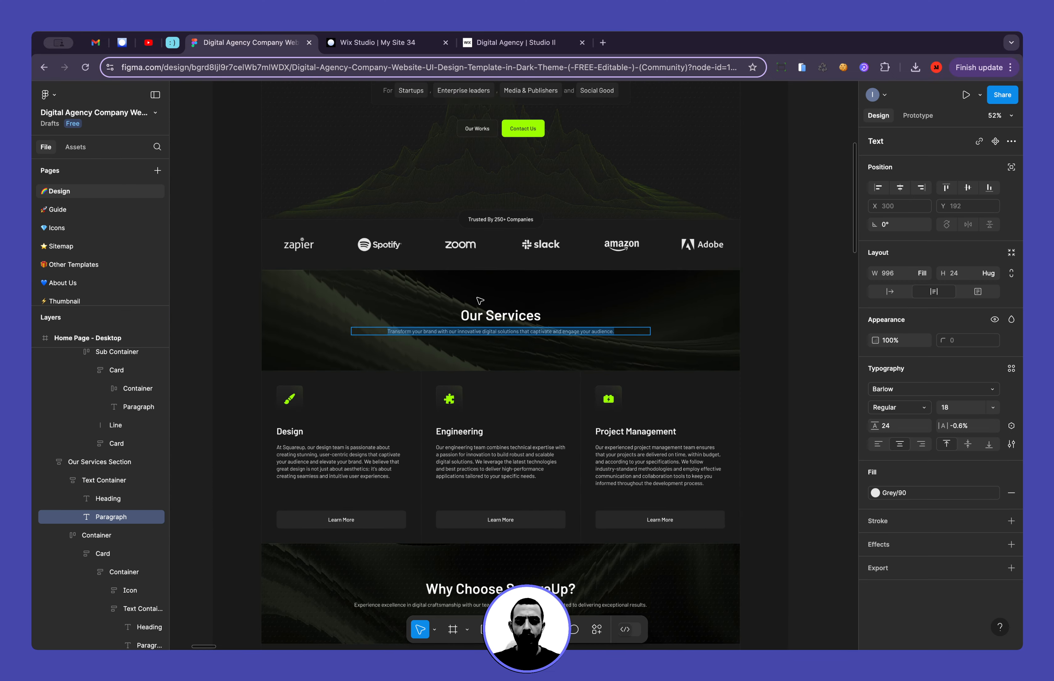
scroll(483, 370, up, 3)
scroll(485, 371, up, 6)
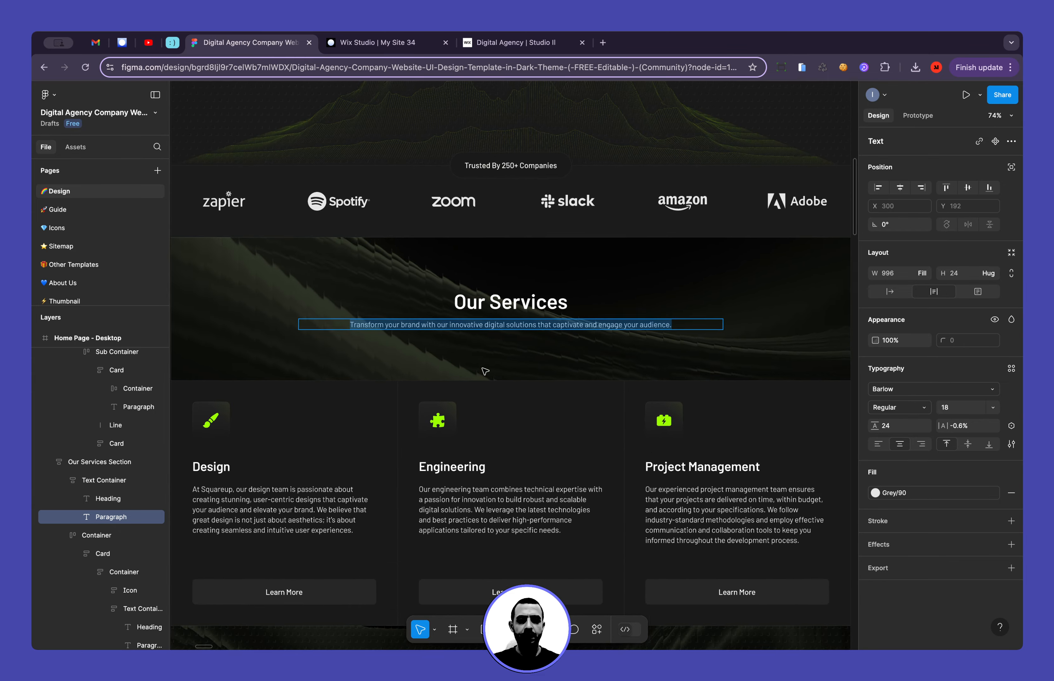
double_click(482, 264)
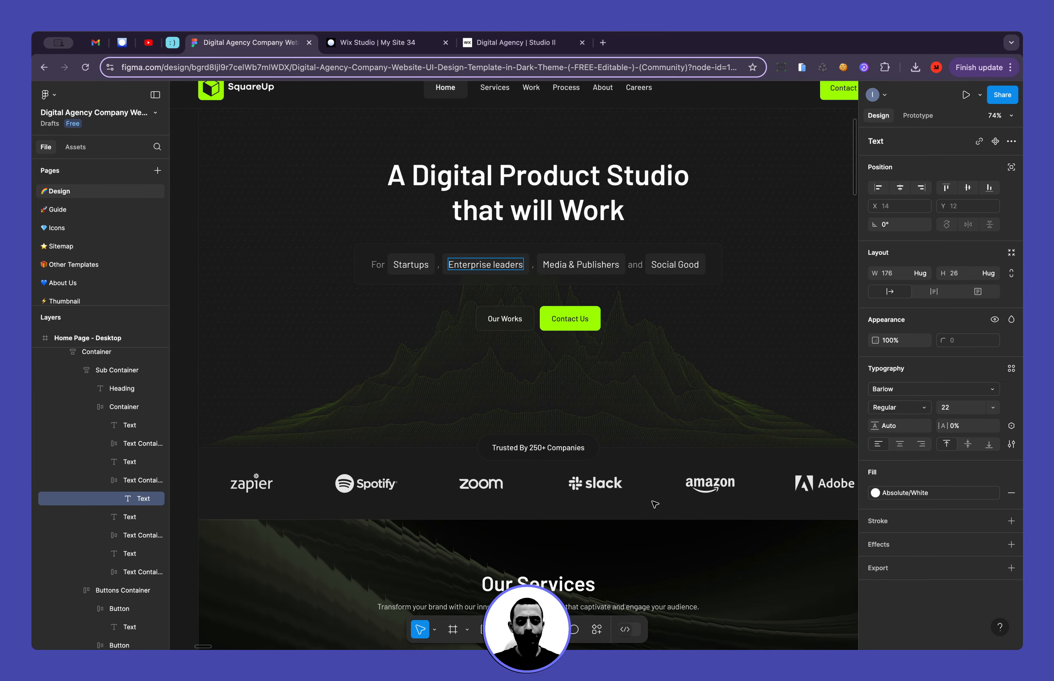
Examine the paragraph typography in Figma's service cards, Expertise card and client testimonials banner, then recheck the hero's Enterprise leaders text
scroll(654, 504, down, 5)
click(539, 390)
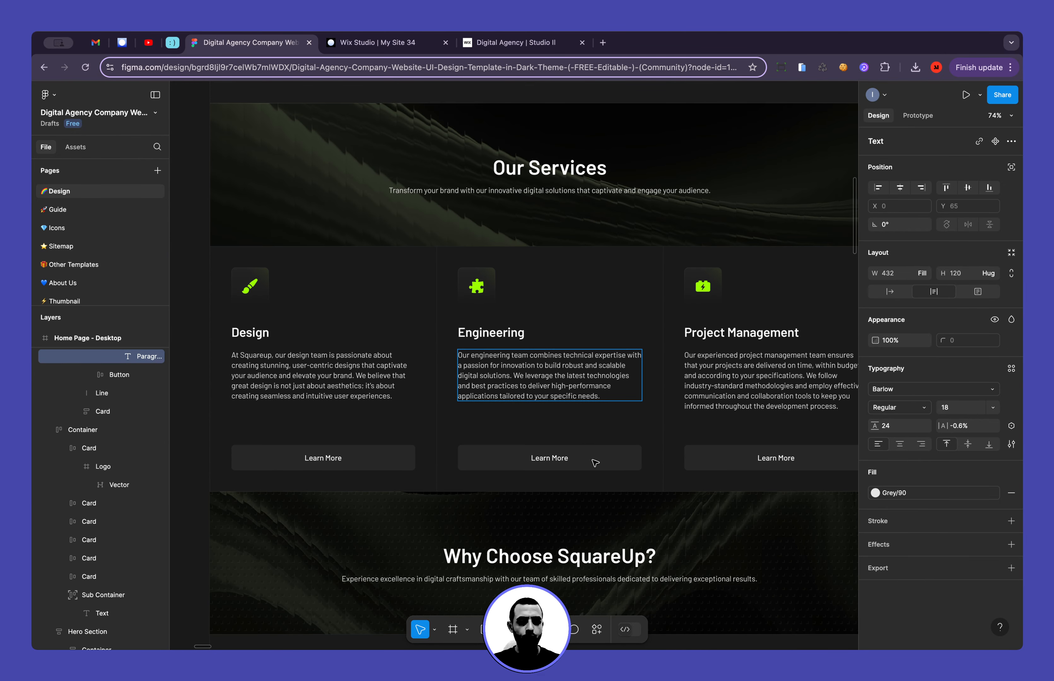
scroll(592, 487, down, 5)
double_click(448, 459)
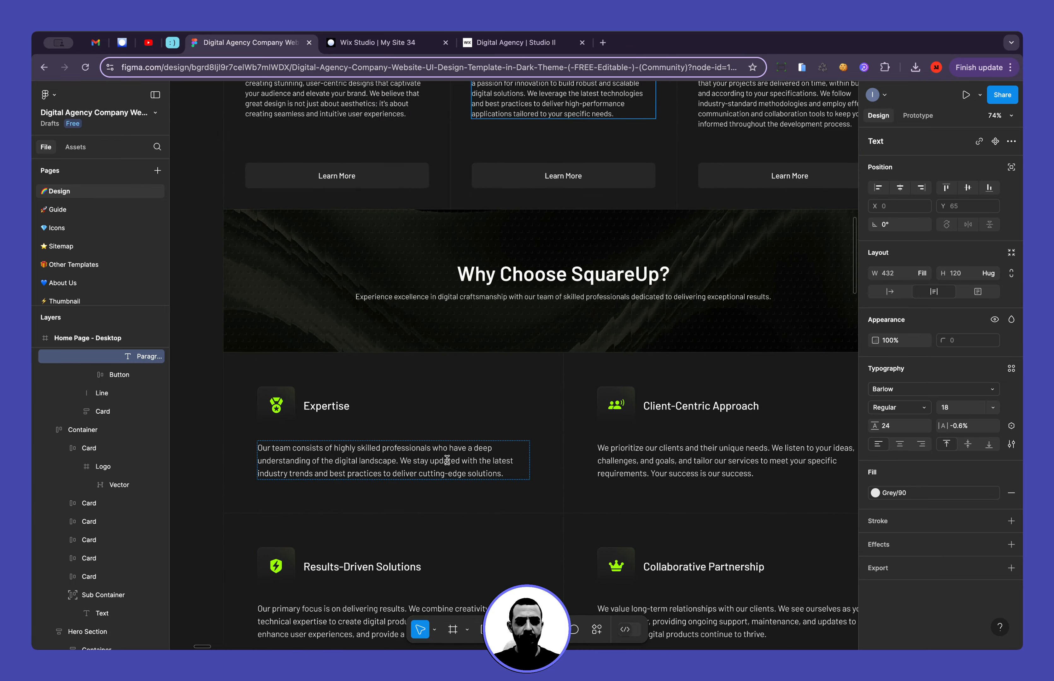
scroll(470, 488, down, 4)
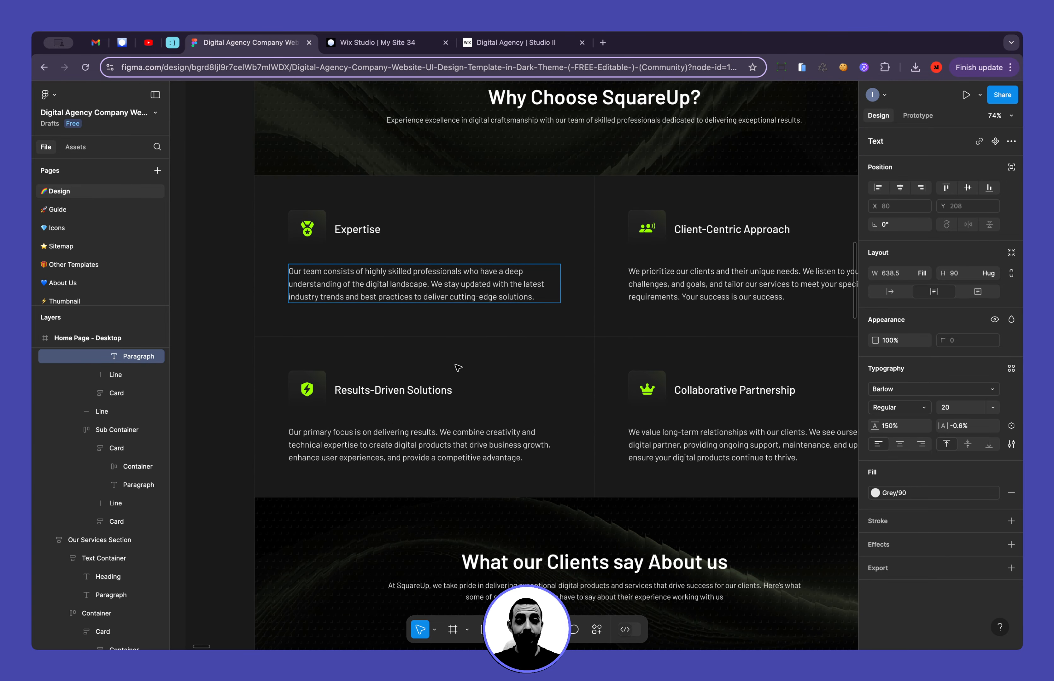
scroll(496, 398, down, 6)
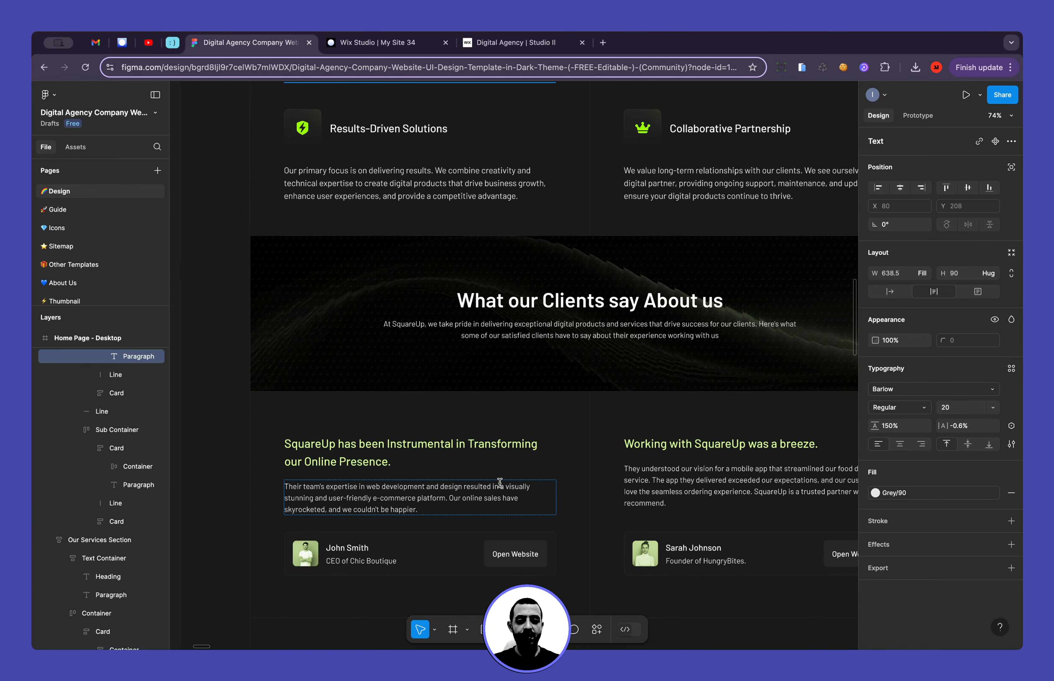
click(530, 329)
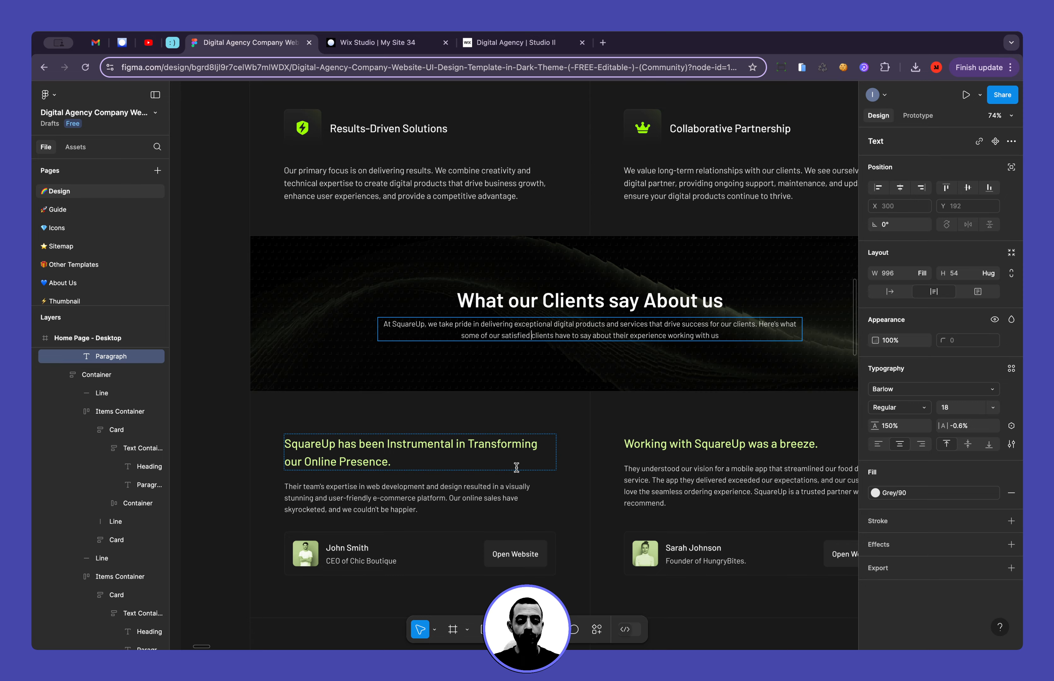
scroll(516, 461, up, 6)
scroll(515, 438, up, 6)
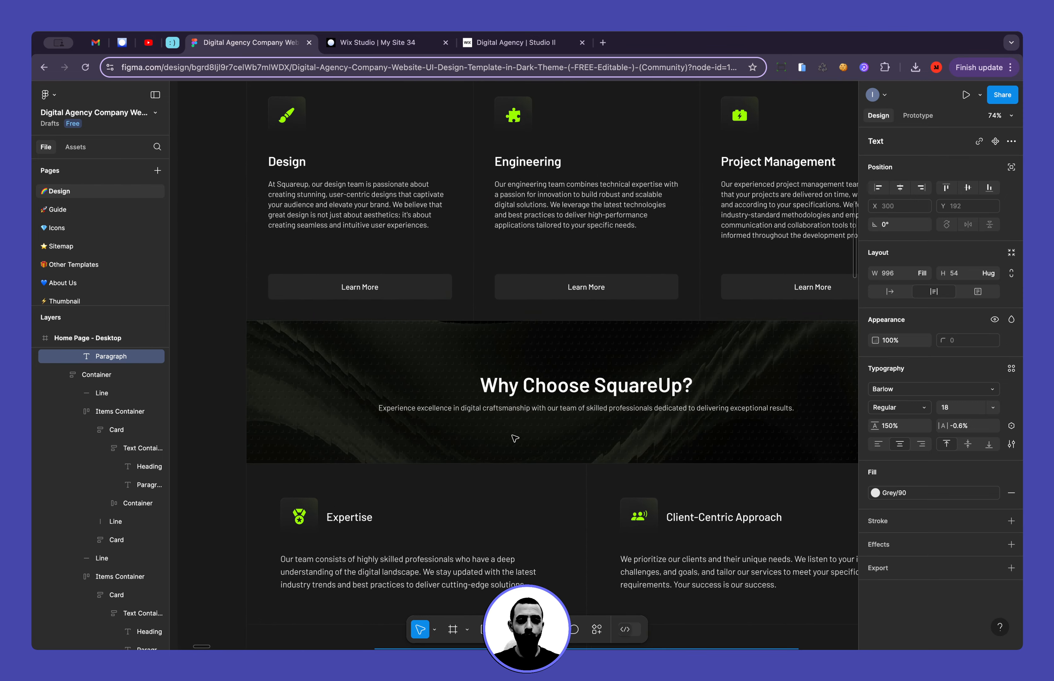
scroll(515, 439, up, 5)
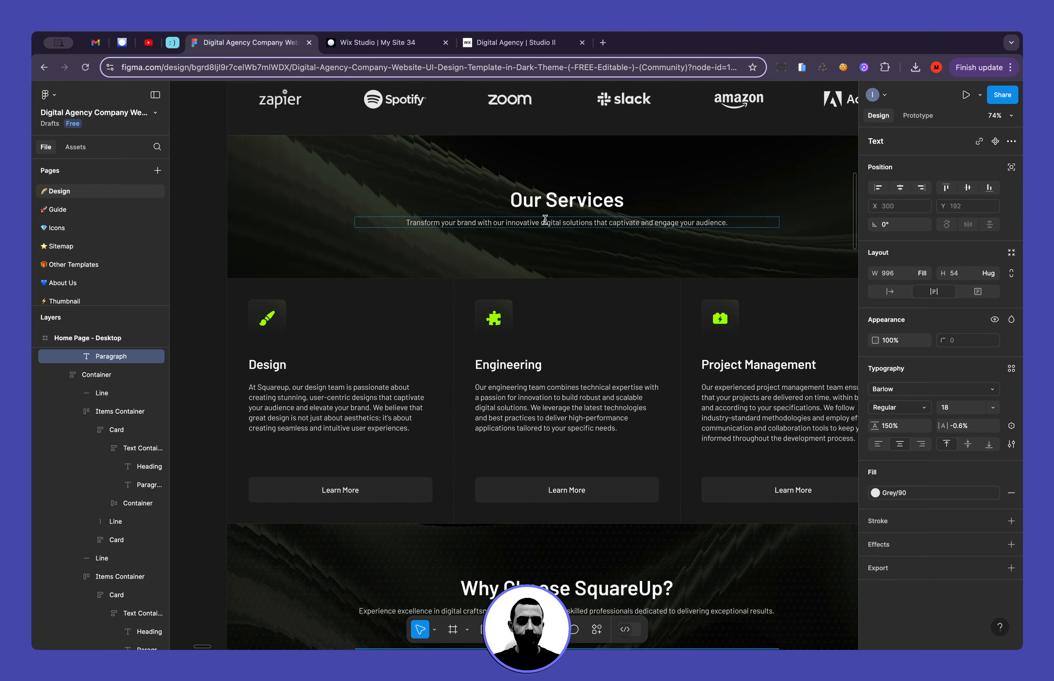
scroll(544, 219, up, 8)
click(536, 210)
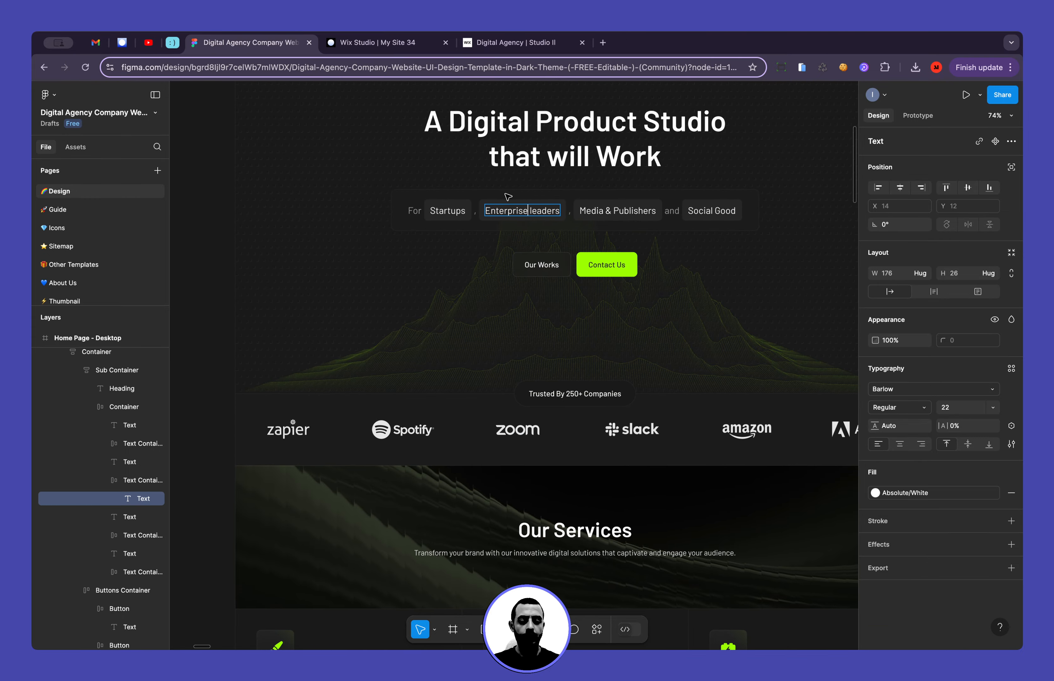
In Wix Studio's site styles, turn off text scaling for Paragraph 1 and set its font size to 22 px
click(370, 43)
scroll(416, 279, up, 5)
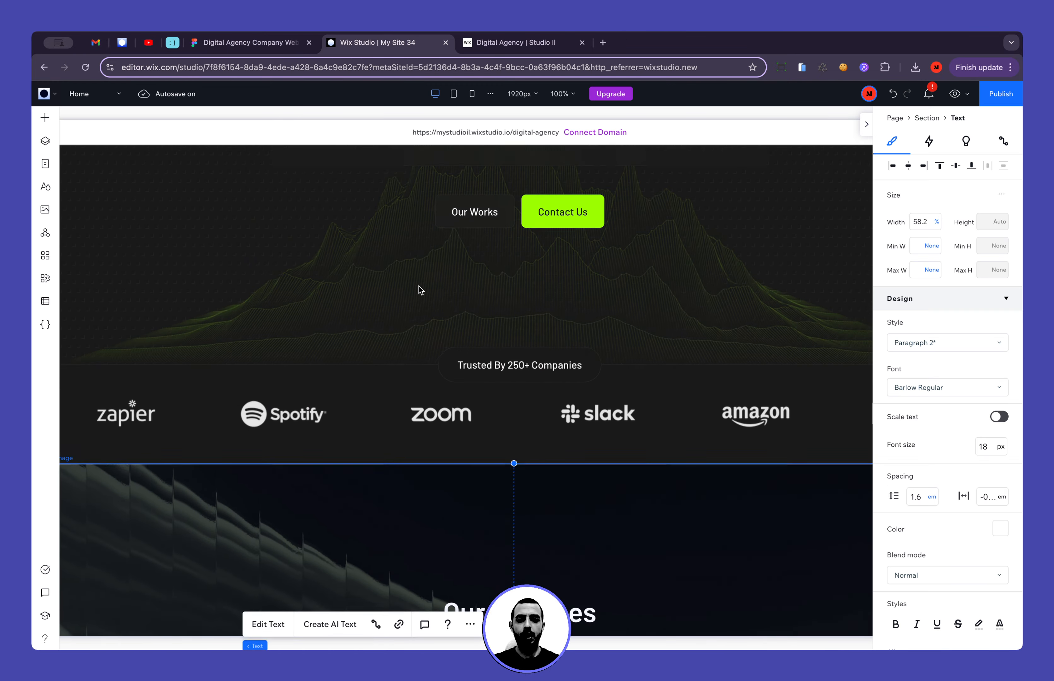
scroll(418, 289, up, 5)
click(451, 365)
click(45, 186)
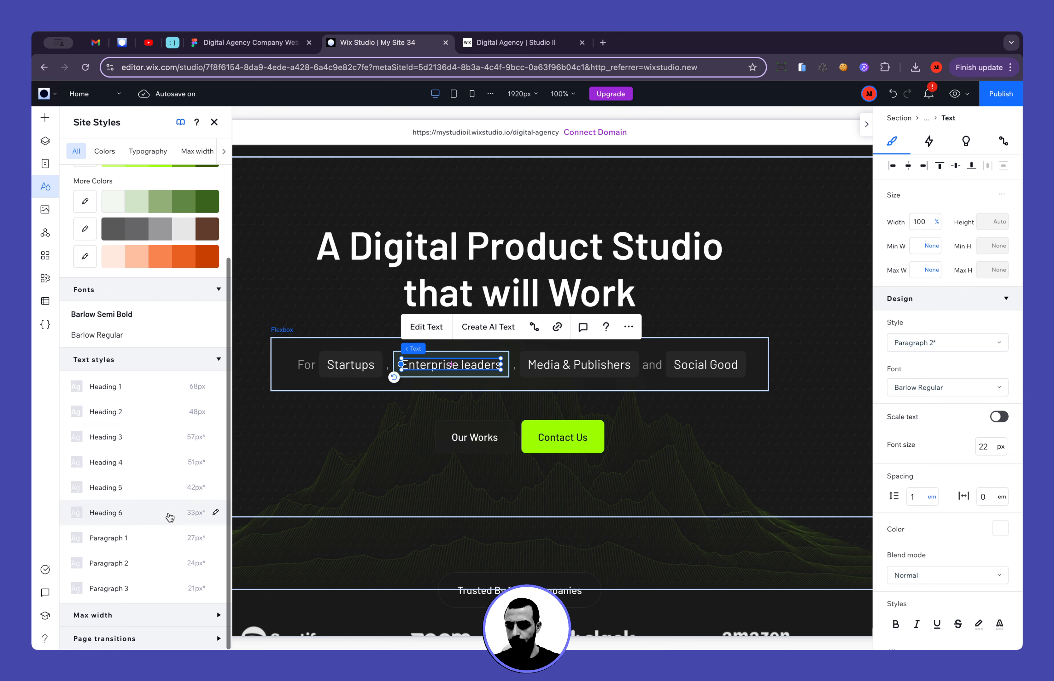
click(147, 151)
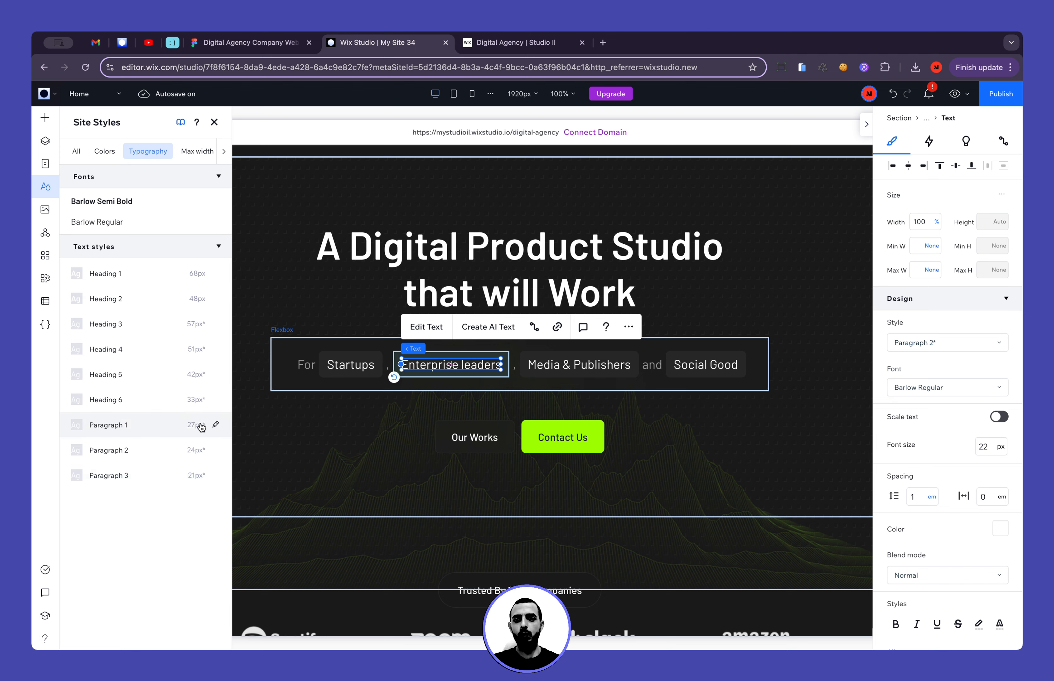
click(215, 425)
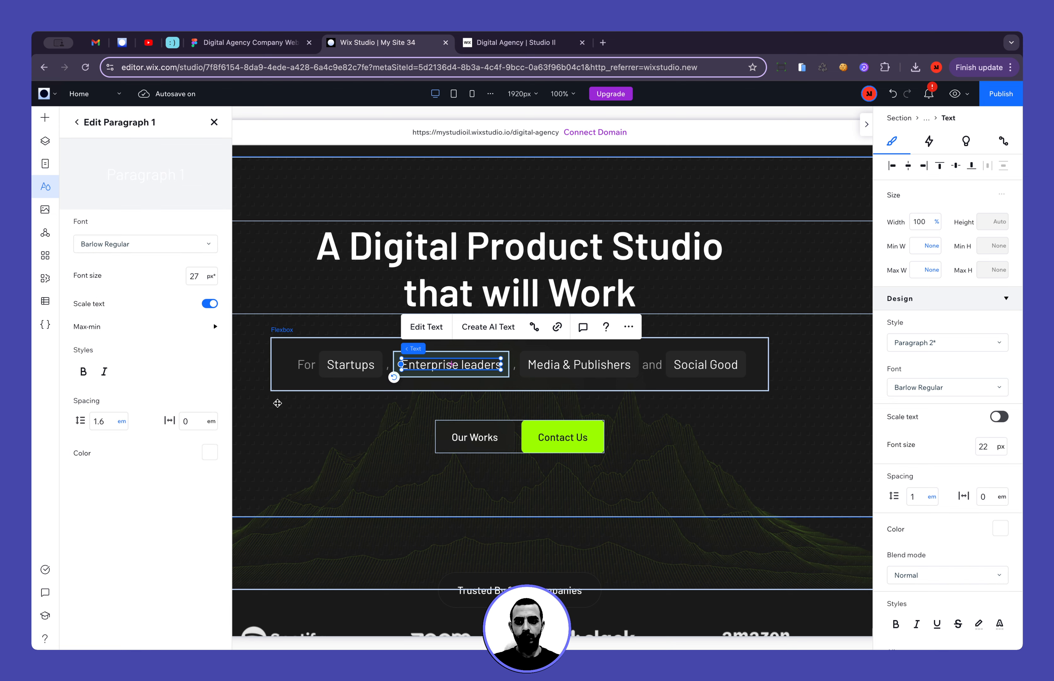
click(210, 304)
click(202, 281)
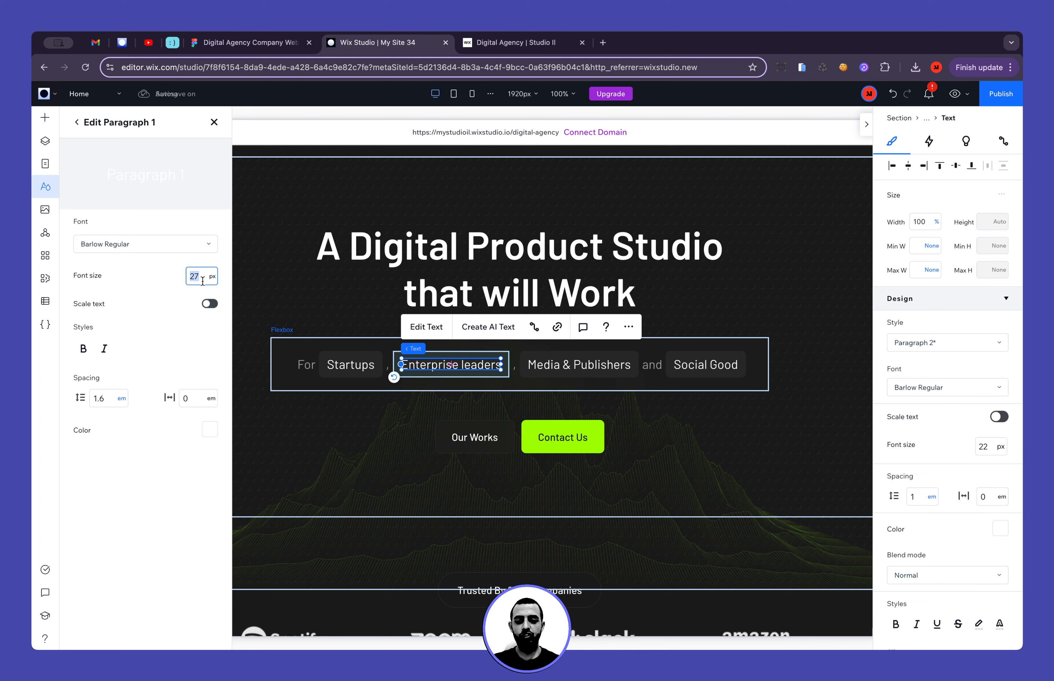
text(22)
key(Return)
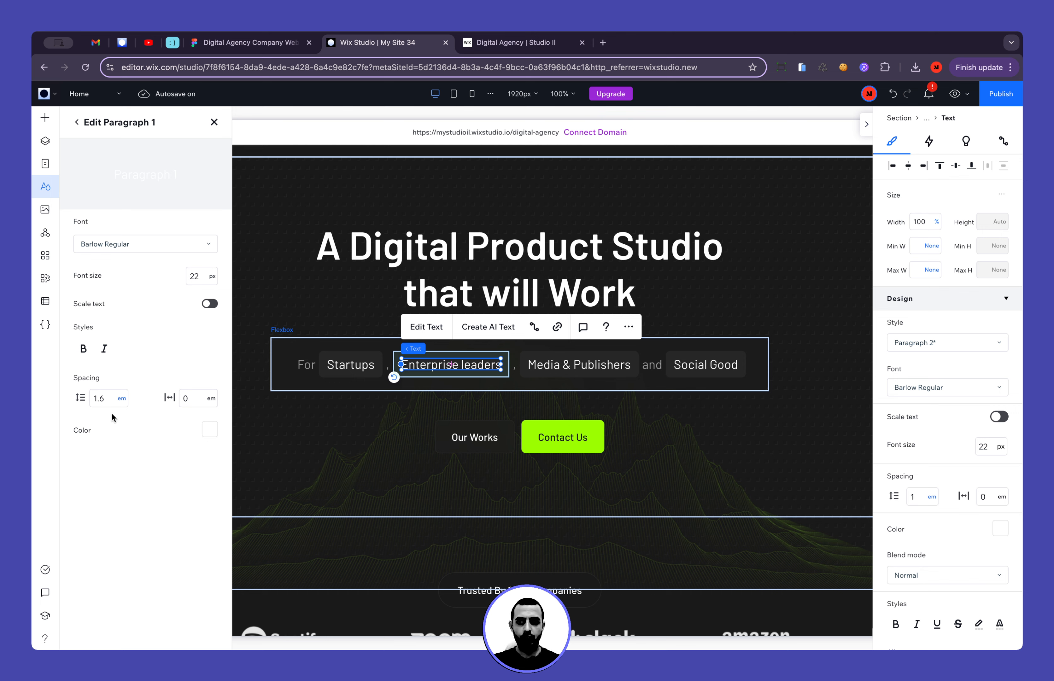
Set the Paragraph 1 style's line height to 1.2 em and return to the site's typography styles
click(107, 398)
text(1)
key(Return)
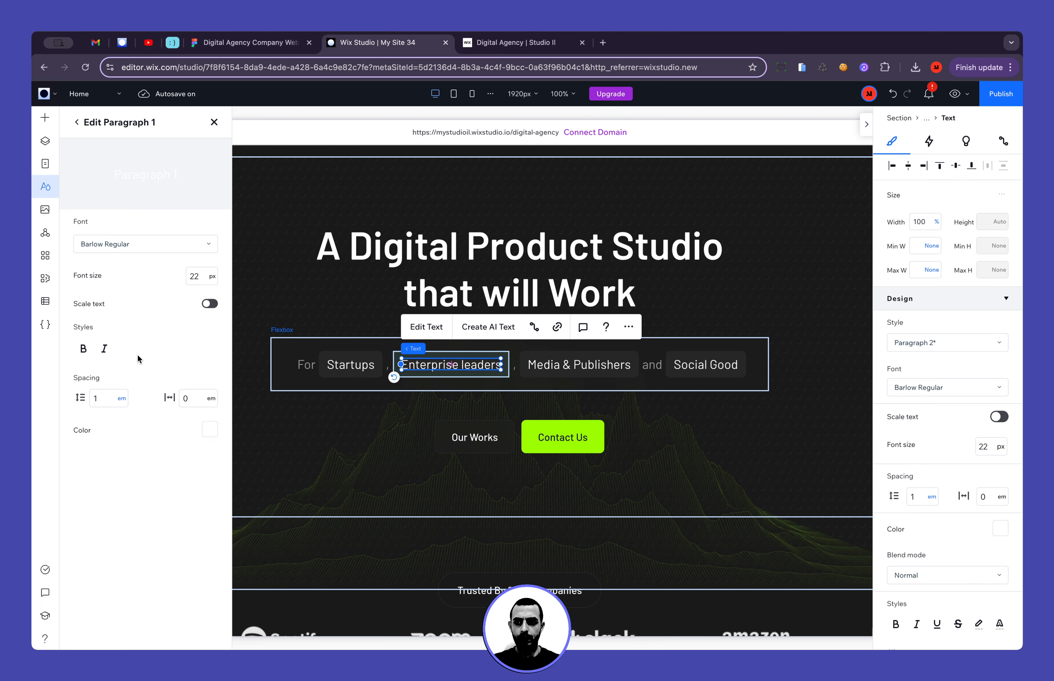
click(110, 400)
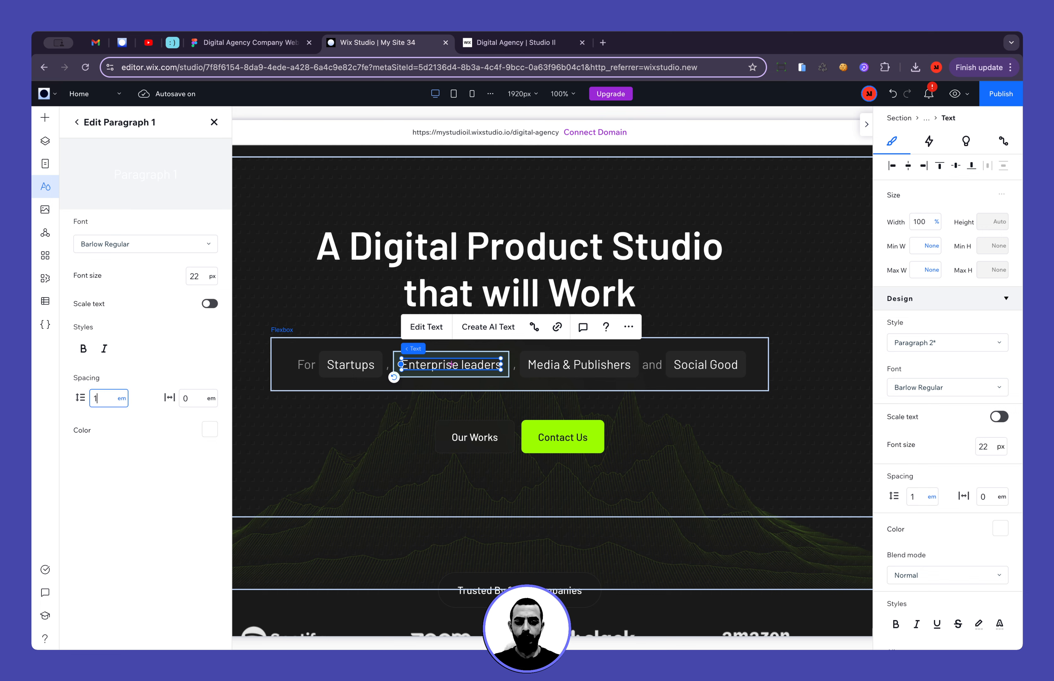
text(1.2)
key(Return)
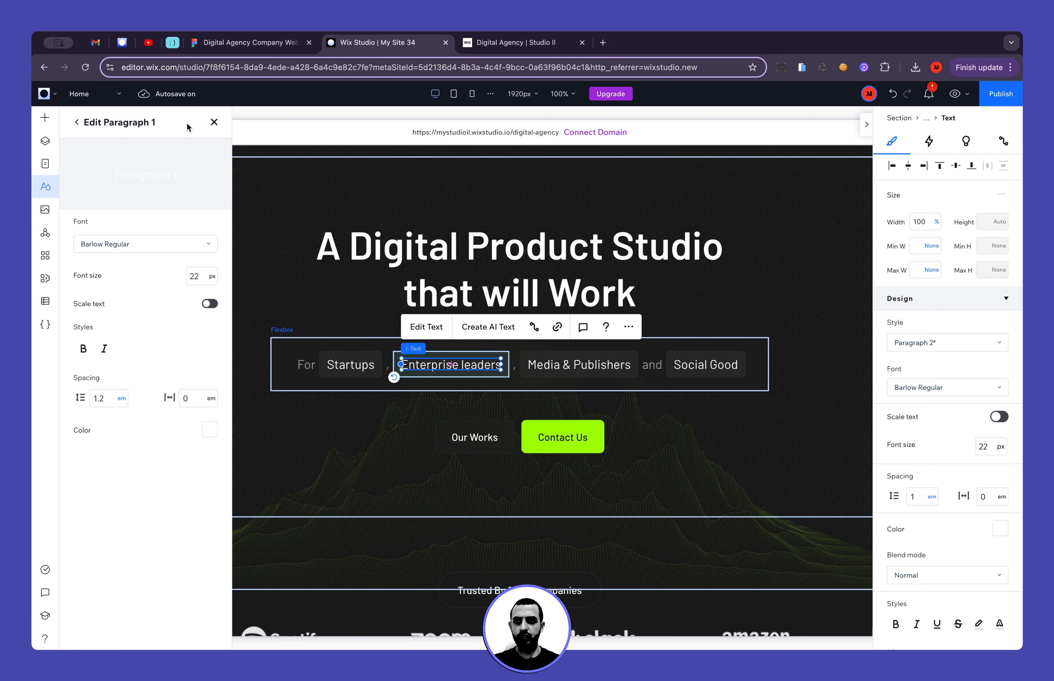
click(78, 127)
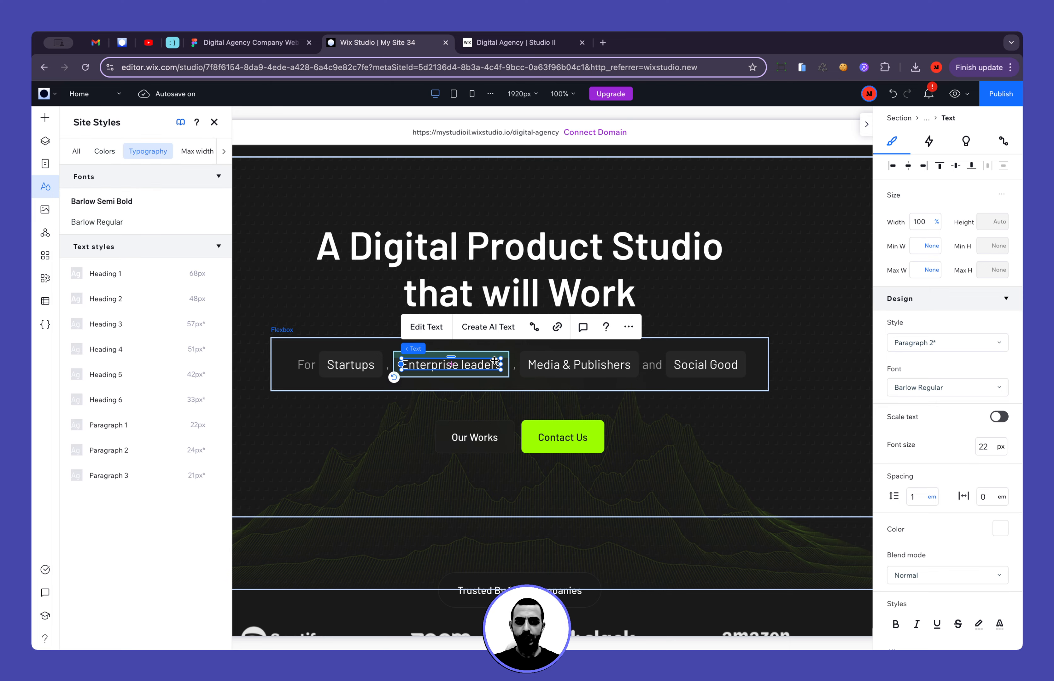
Apply the Paragraph 1 style to the hero's Enterprise leaders text and check it at the mobile and tablet breakpoints
click(947, 343)
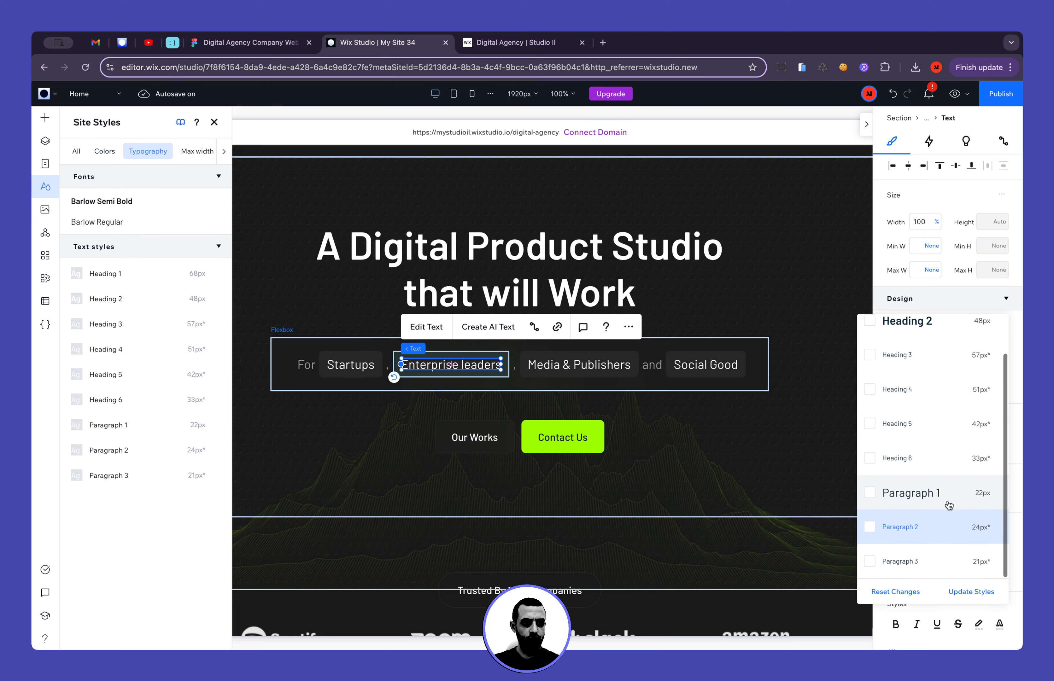
click(933, 499)
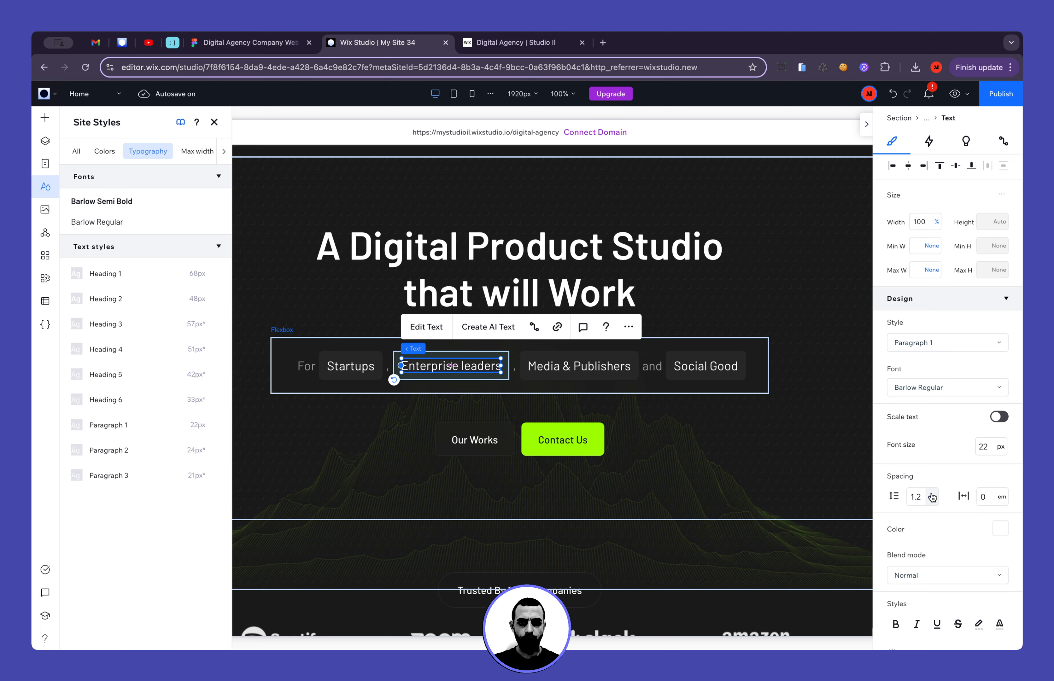
click(596, 369)
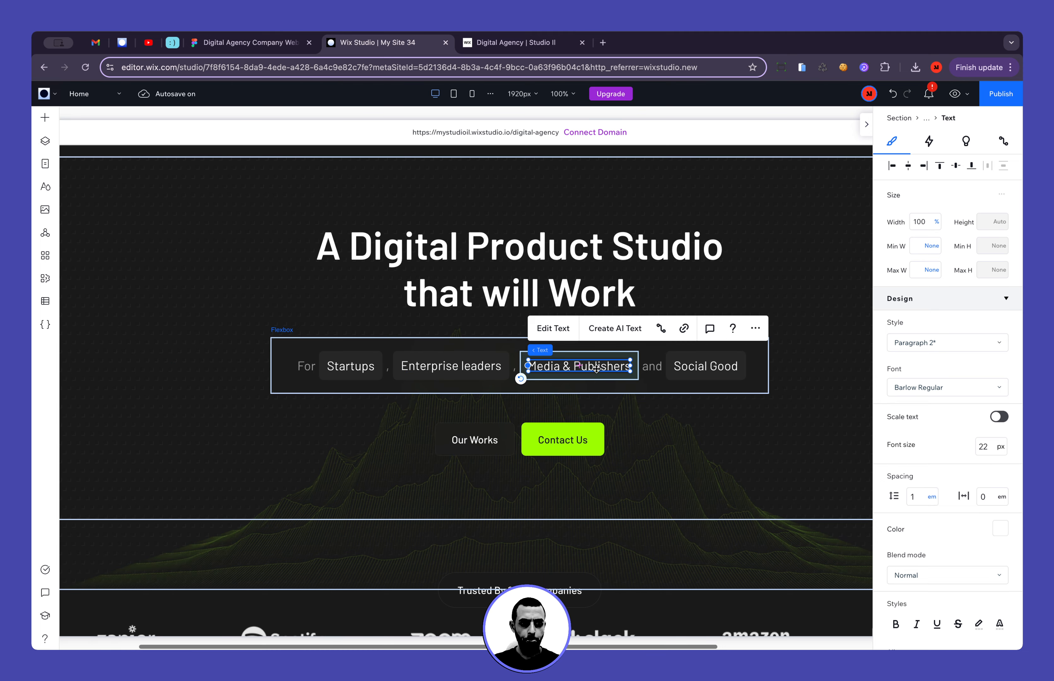
click(481, 370)
click(472, 94)
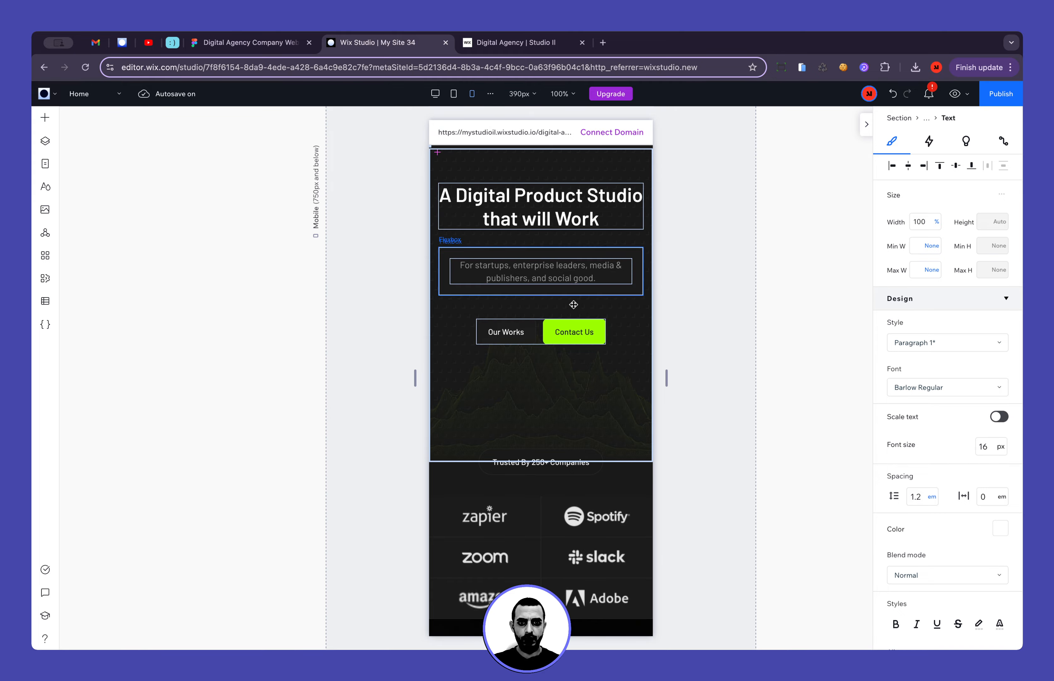
click(454, 94)
click(436, 93)
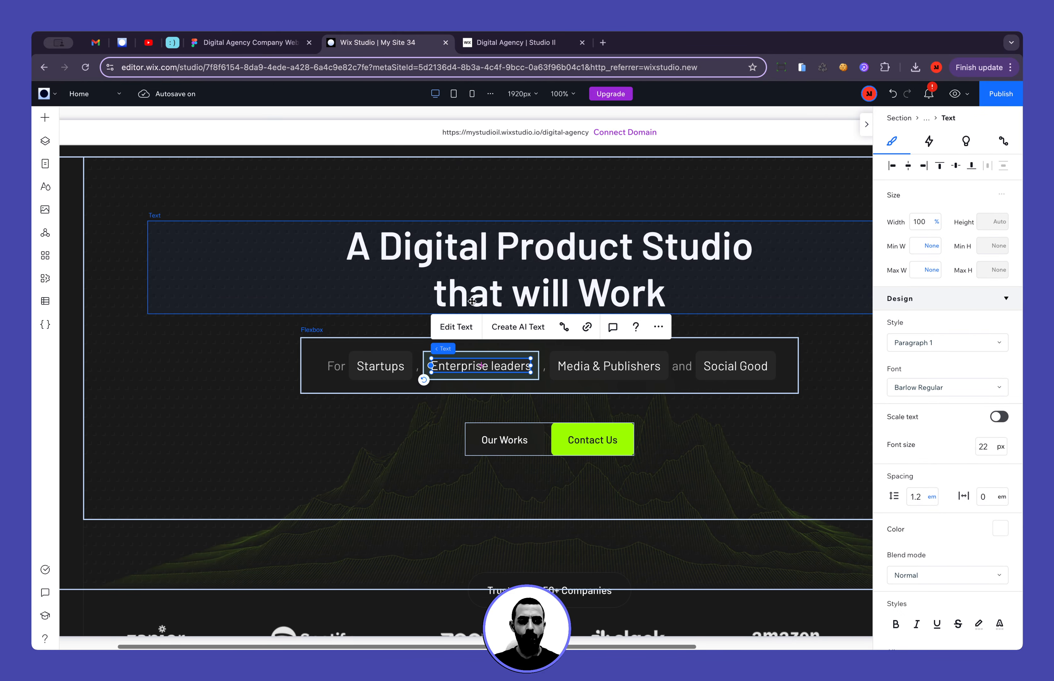
Copy the Enterprise leaders text's design onto the Startups, Media & Publishers and Social Good texts
click(658, 326)
mouse_move(706, 166)
click(821, 183)
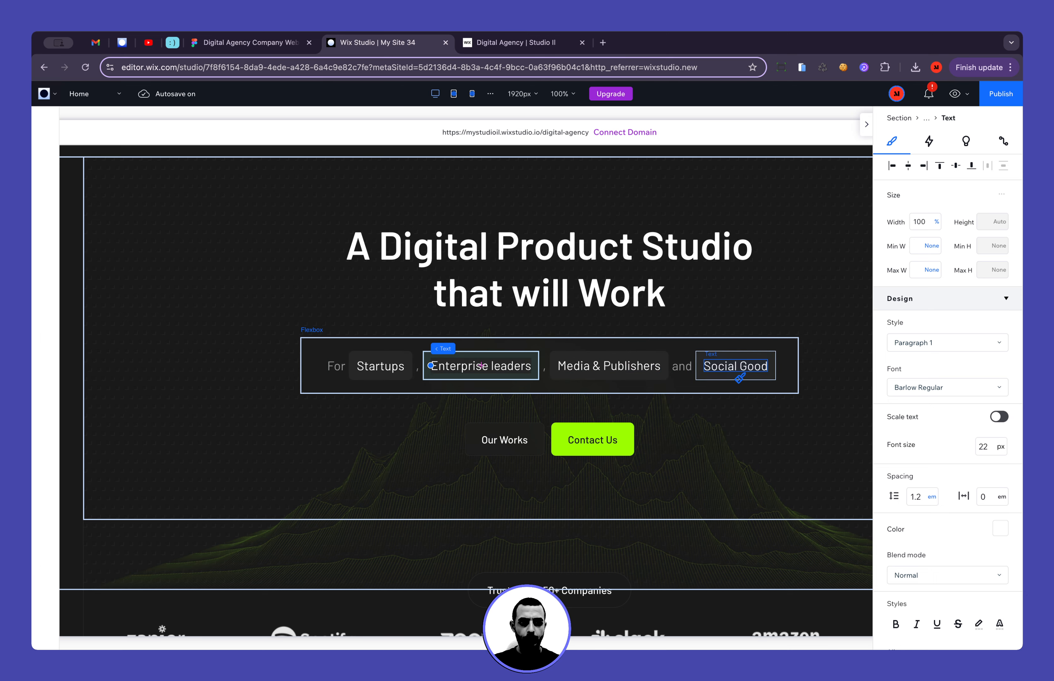
click(389, 367)
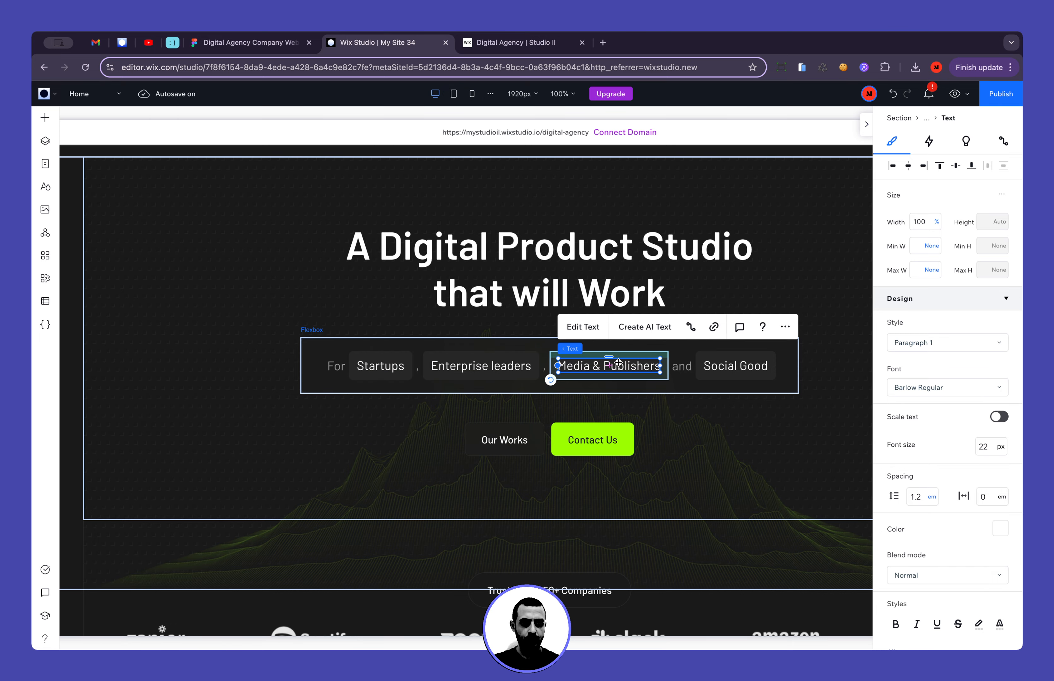
click(481, 366)
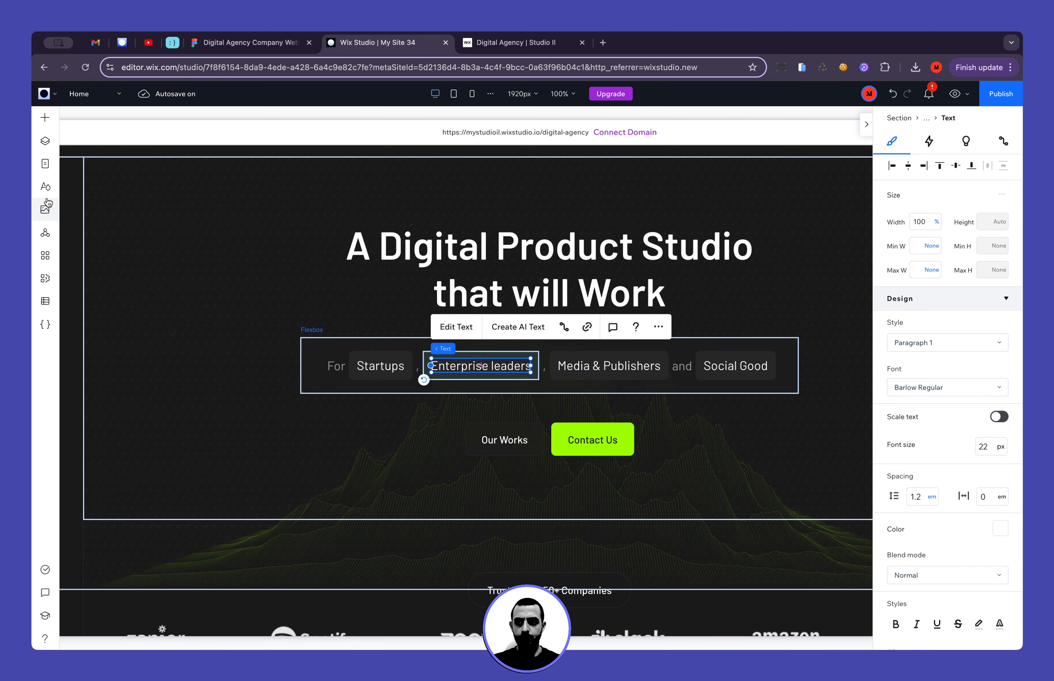
Change the Paragraph 1 site style's text color to the bright green theme color #9EFF00
click(45, 186)
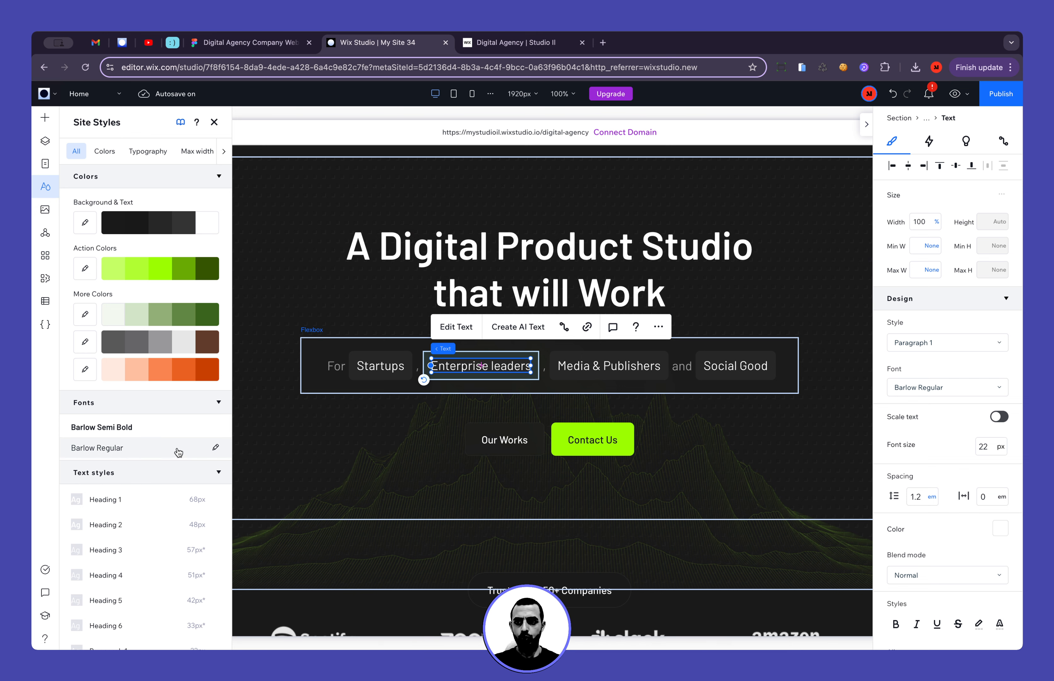
click(147, 151)
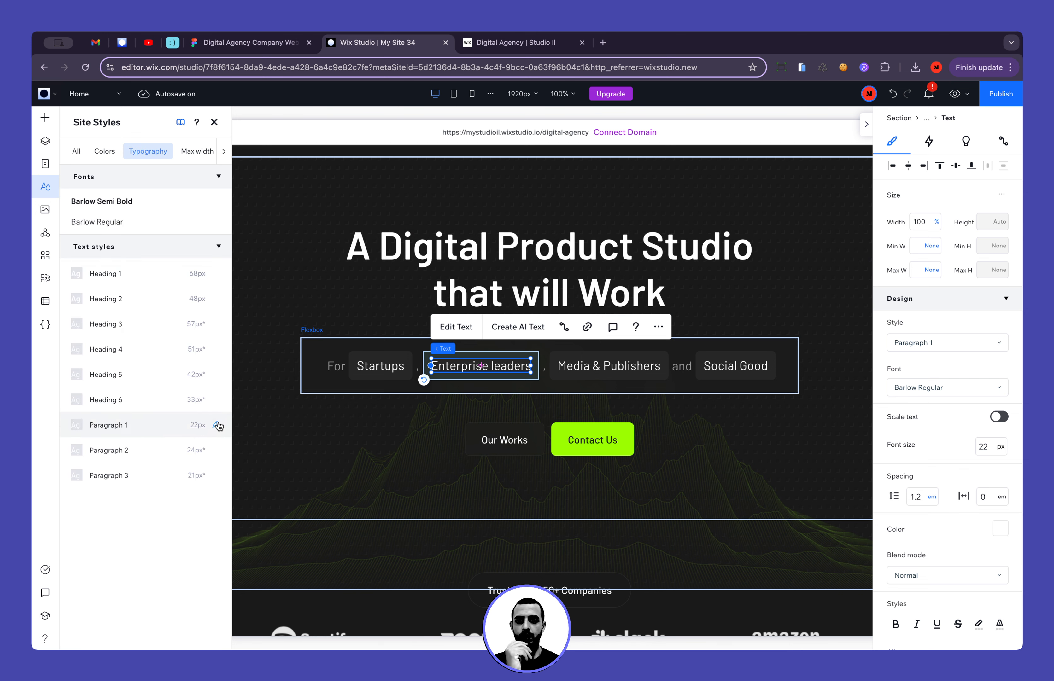
click(217, 425)
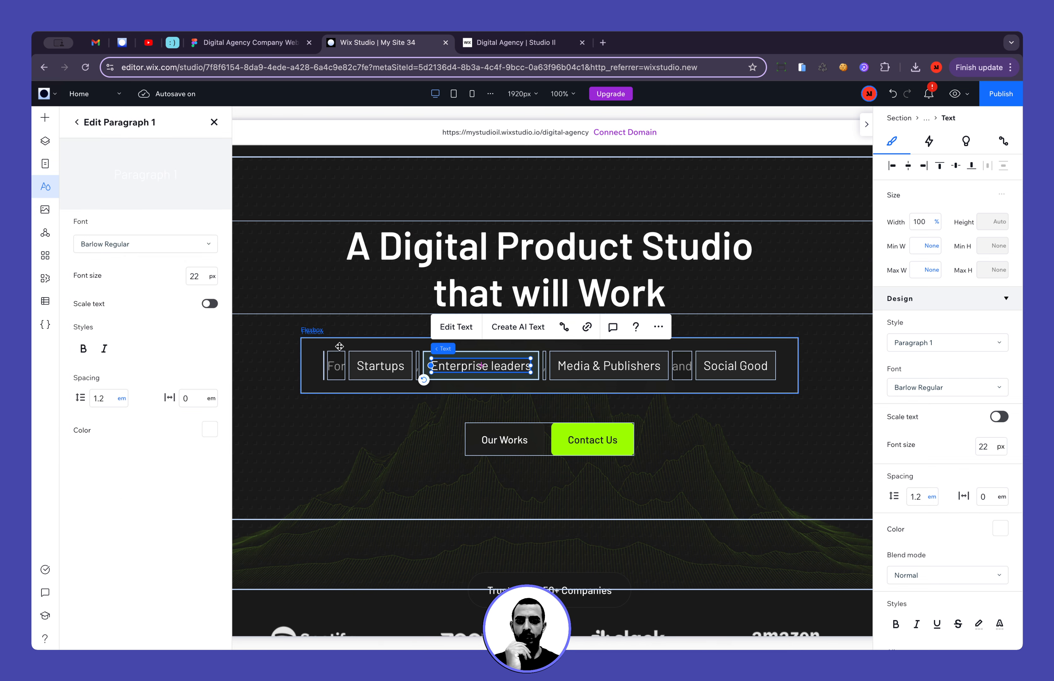
click(209, 430)
click(212, 482)
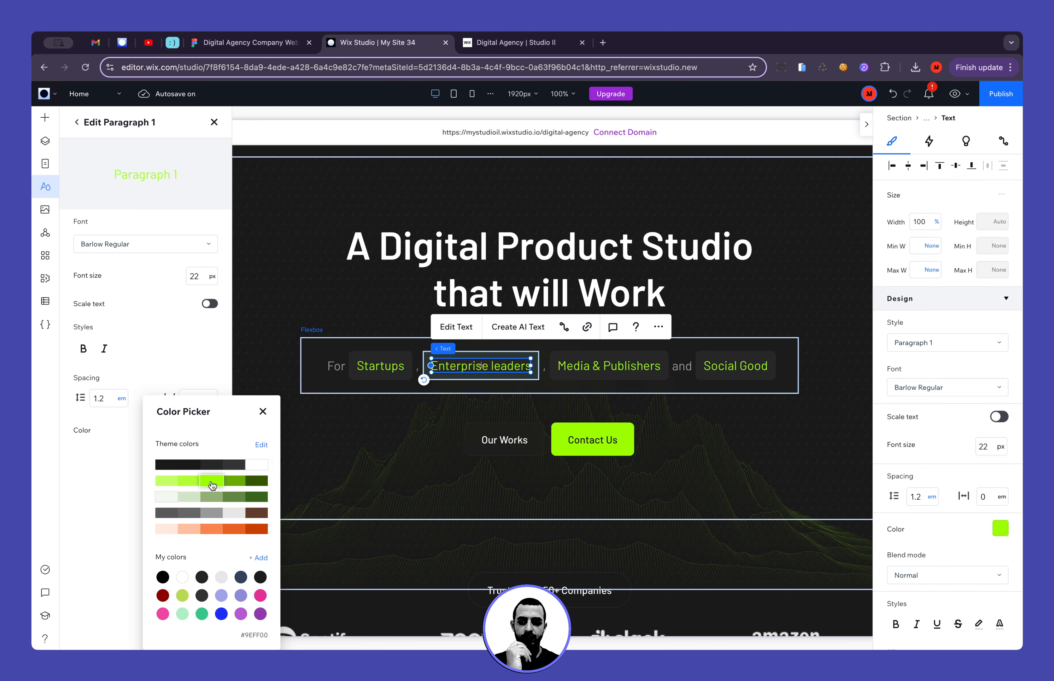
click(205, 344)
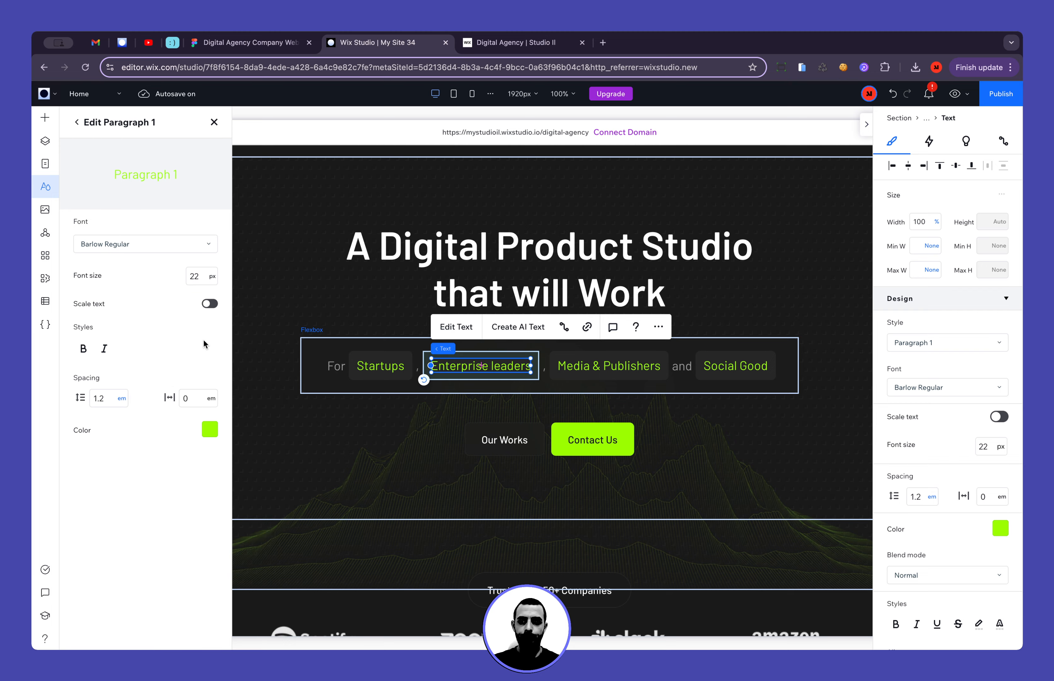
Undo the Paragraph 1 style's text color change and close the style settings
key(ctrl+z)
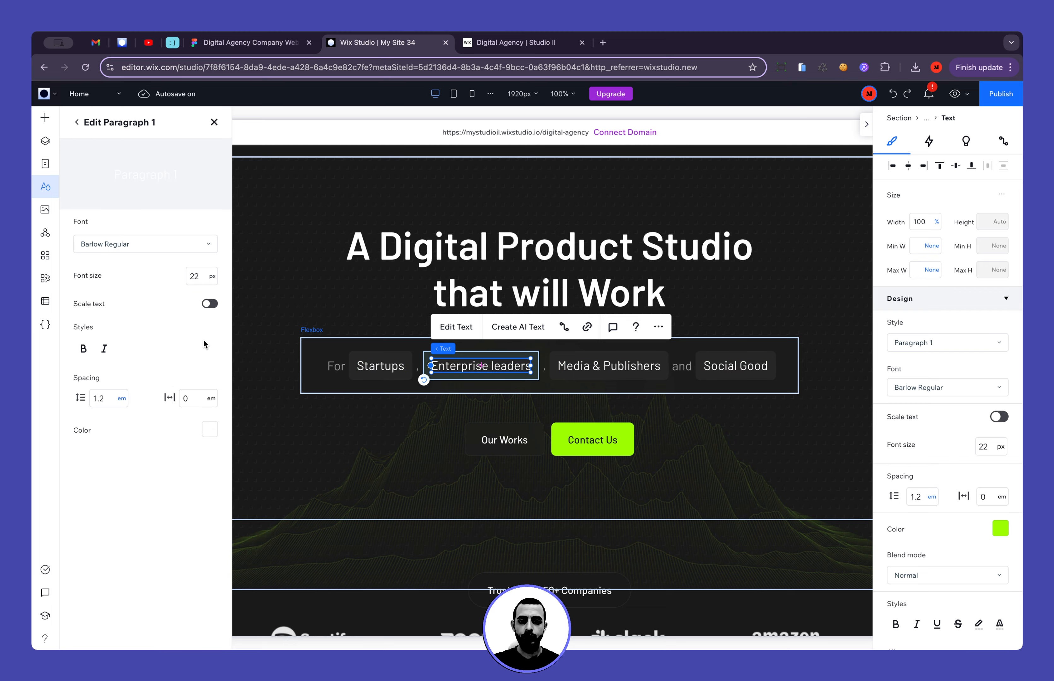
click(214, 123)
Update the Paragraph 2 site style to match the formatting of the description text under the Our Services heading
scroll(533, 429, down, 2)
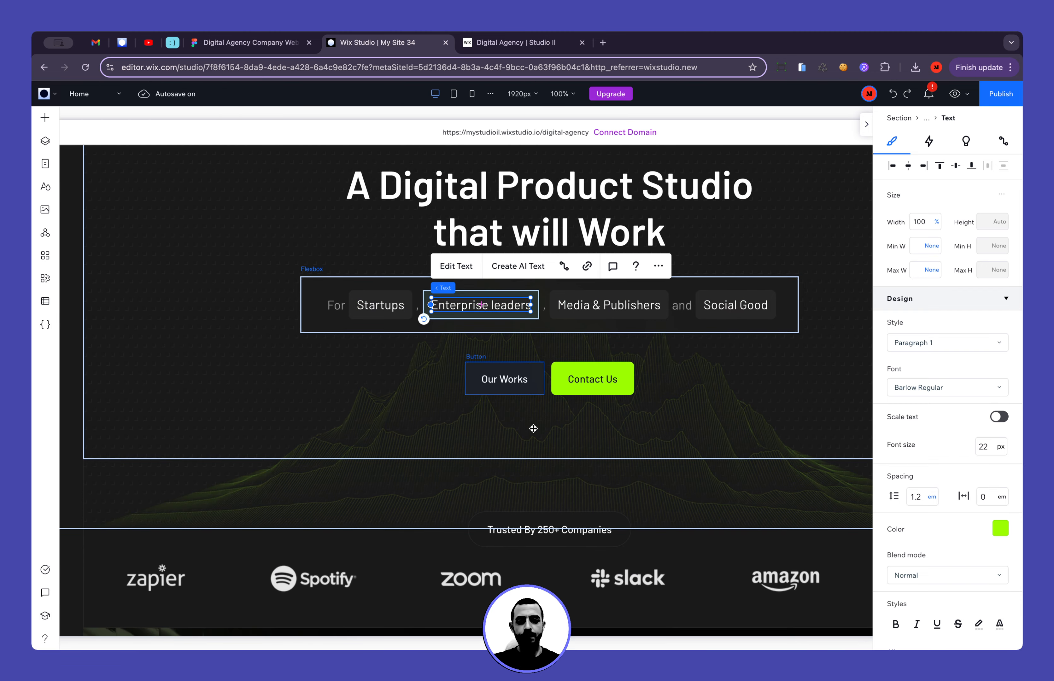
scroll(534, 428, down, 5)
scroll(533, 429, down, 4)
click(568, 551)
scroll(568, 550, down, 3)
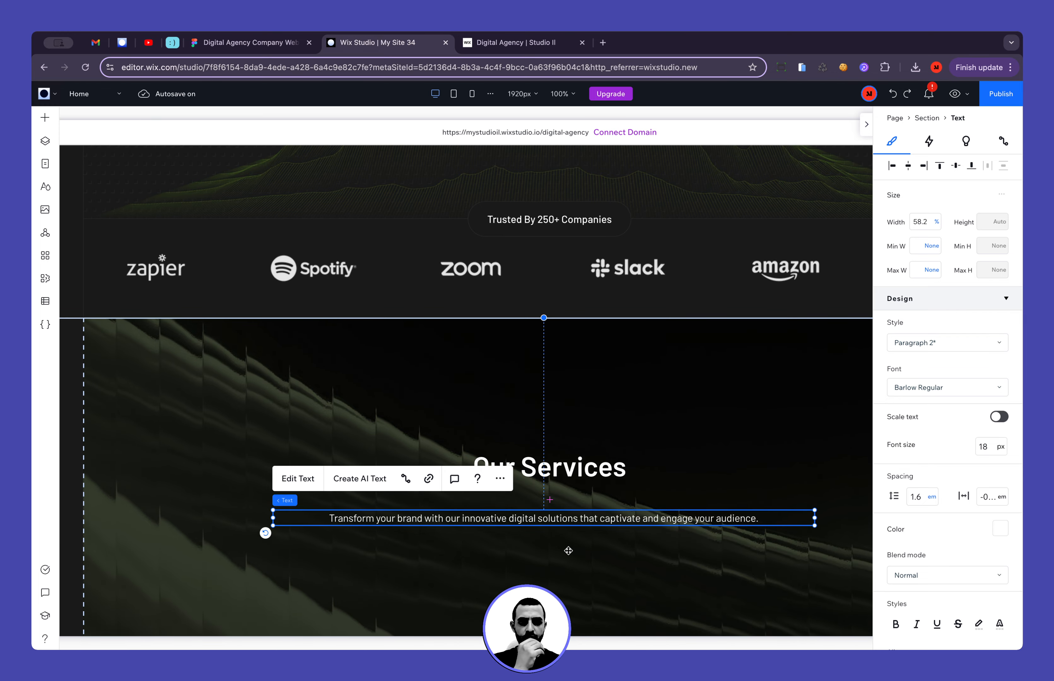
scroll(568, 551, down, 2)
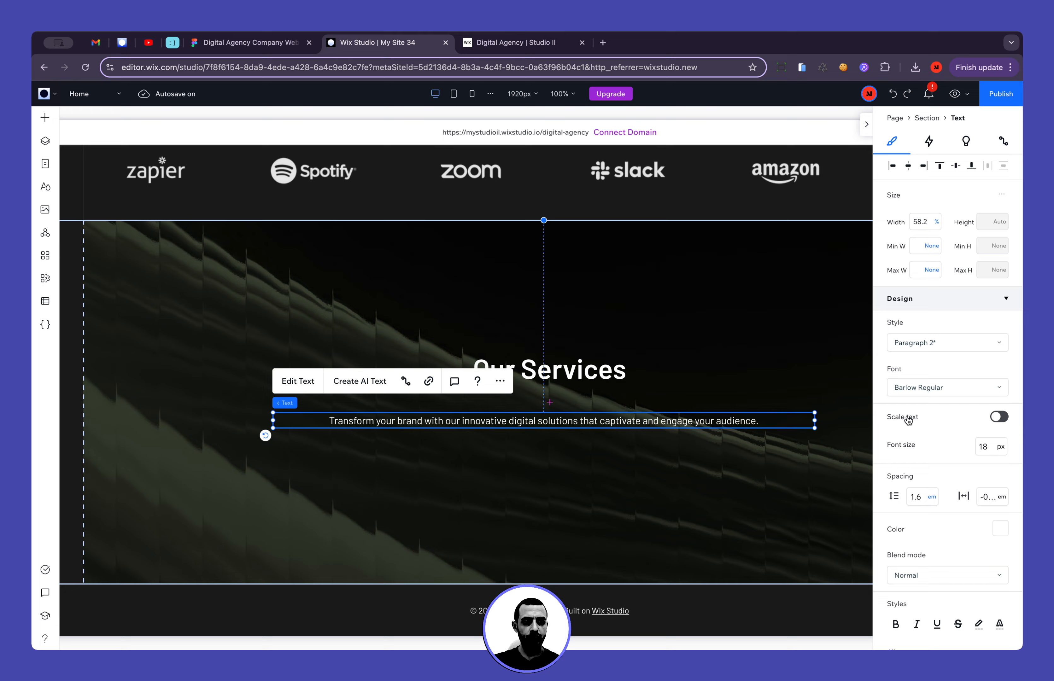
click(948, 342)
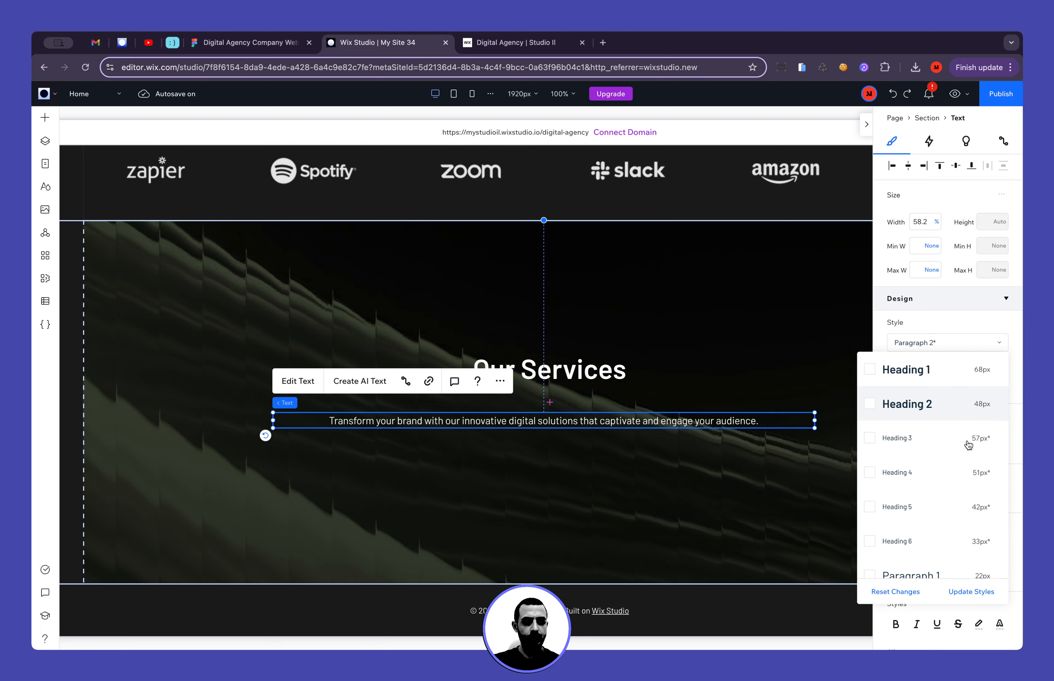
click(982, 591)
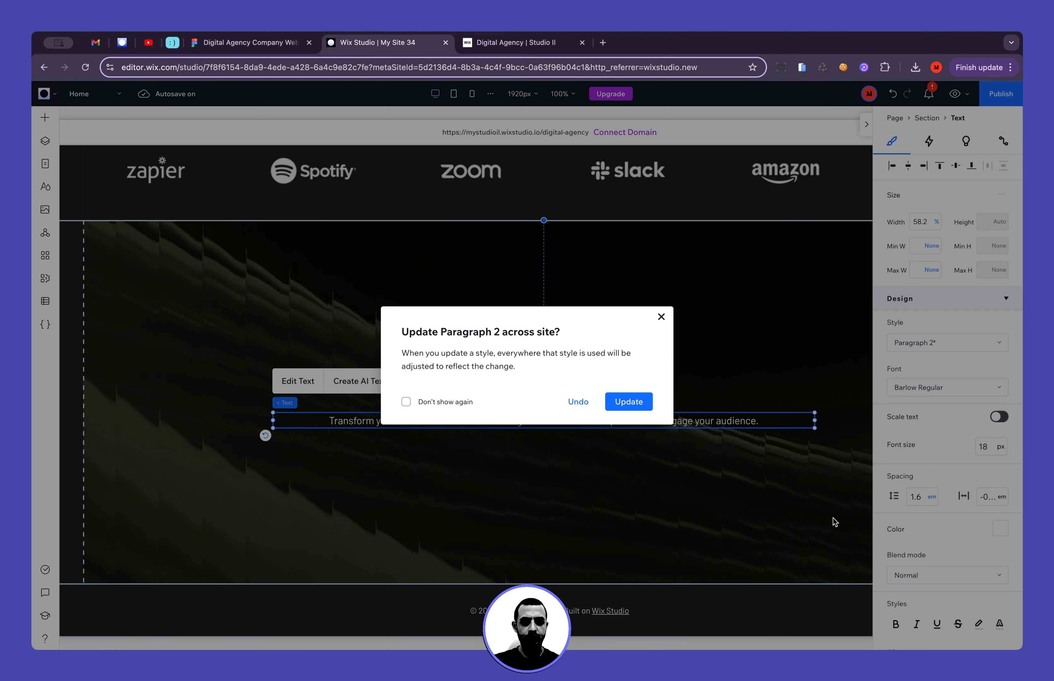
click(630, 401)
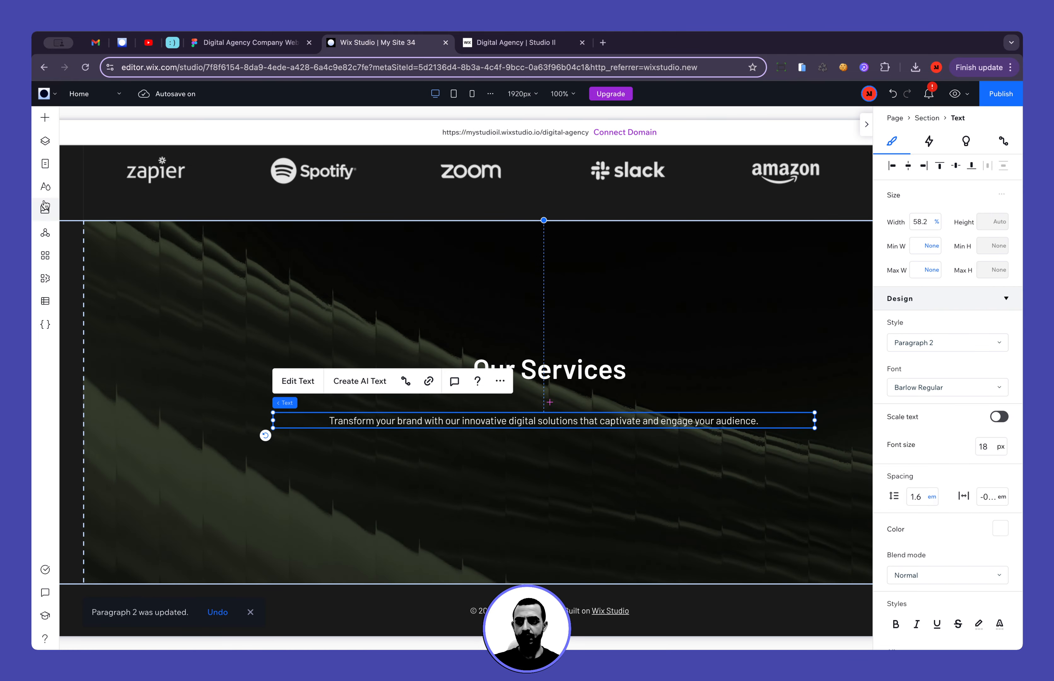
click(45, 189)
scroll(146, 491, down, 3)
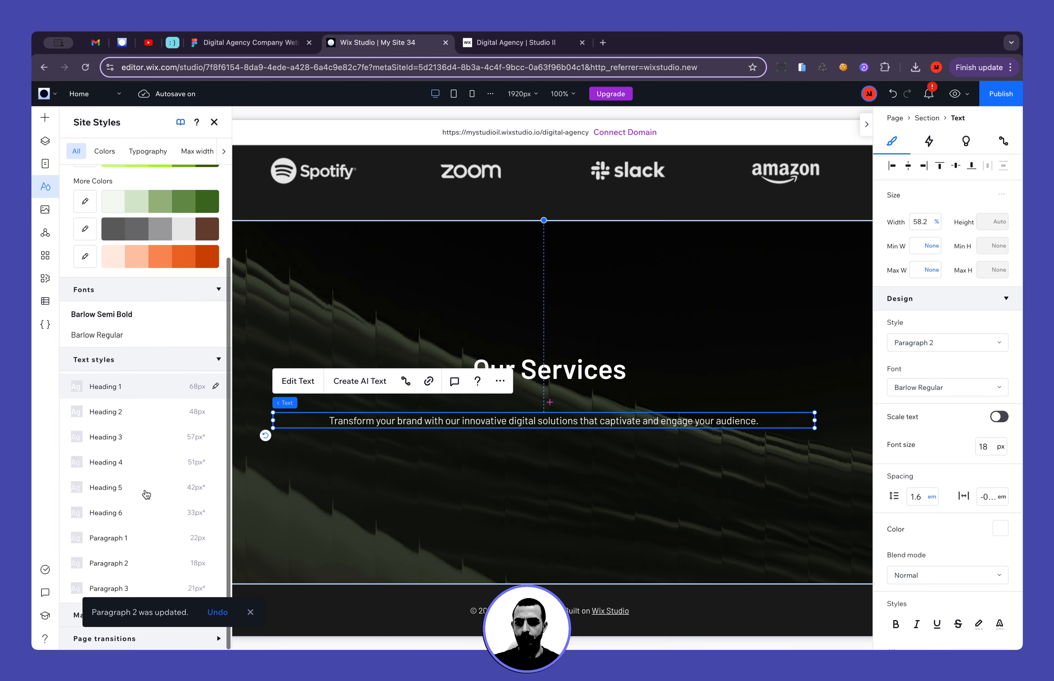
click(250, 612)
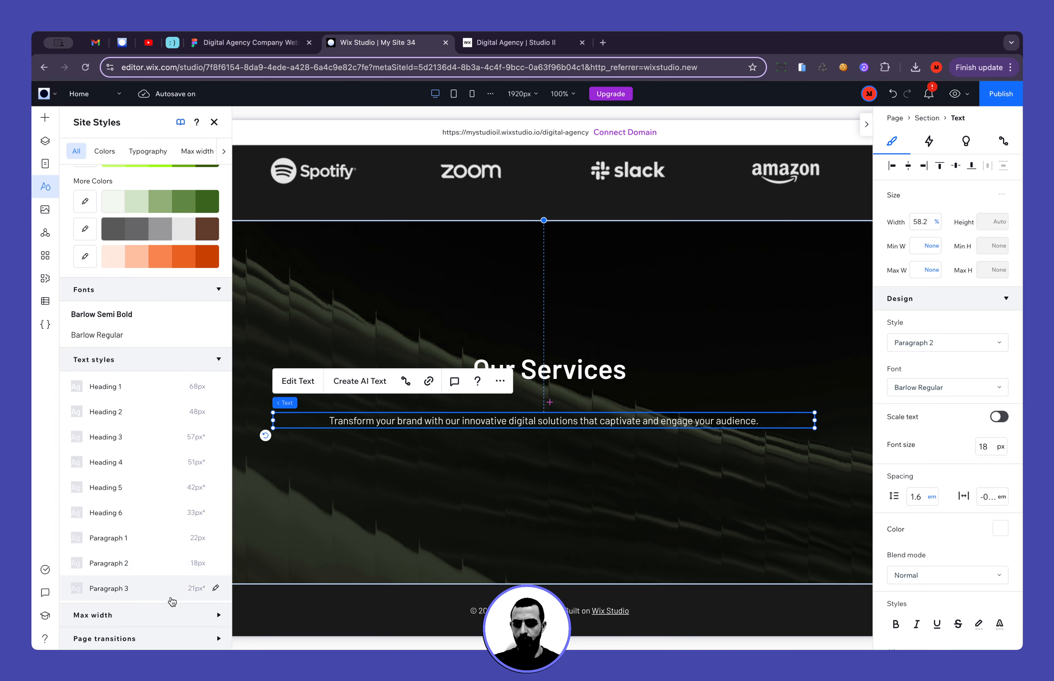
click(215, 588)
click(206, 279)
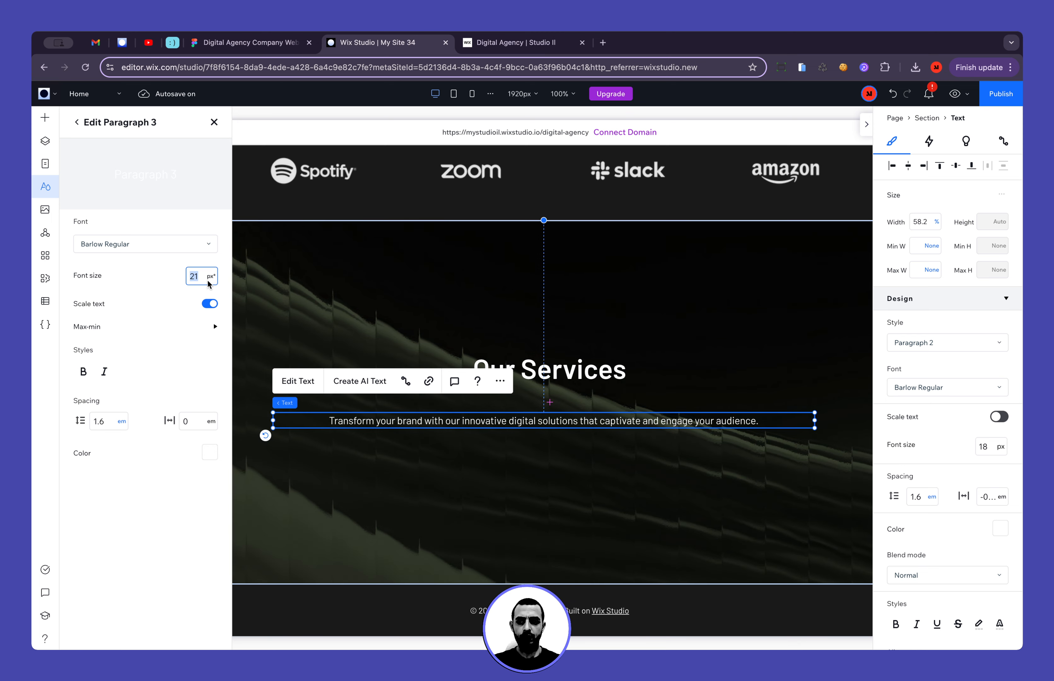
Switch to the Figma design and inspect the typography of the Engineering and Expertise card paragraphs
click(242, 42)
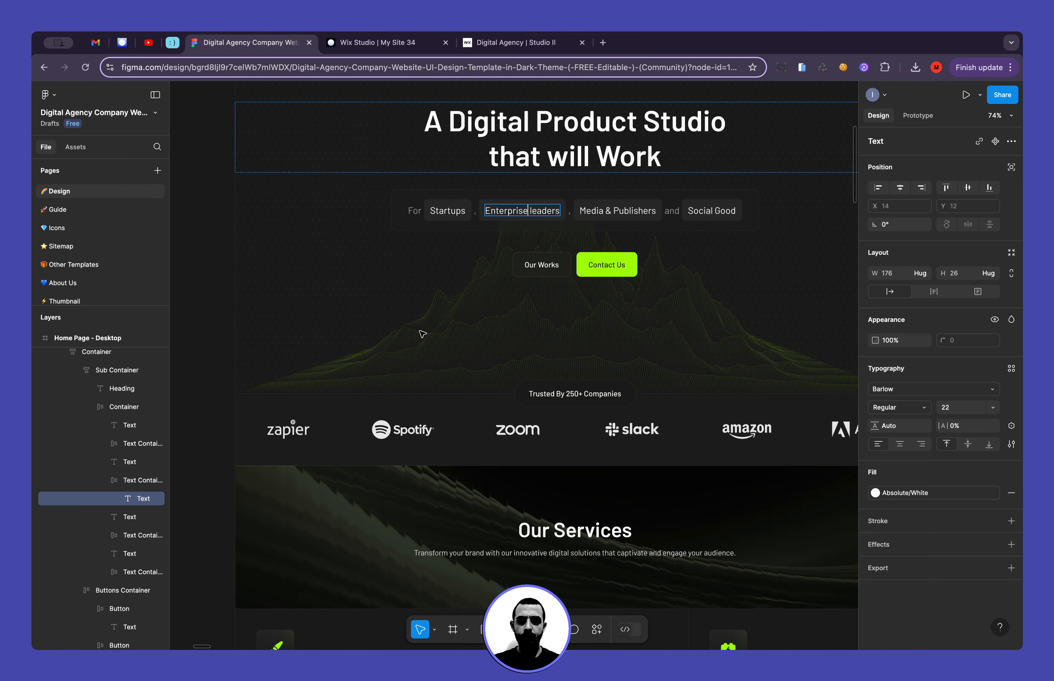
scroll(461, 437, down, 10)
scroll(466, 442, down, 1)
click(473, 355)
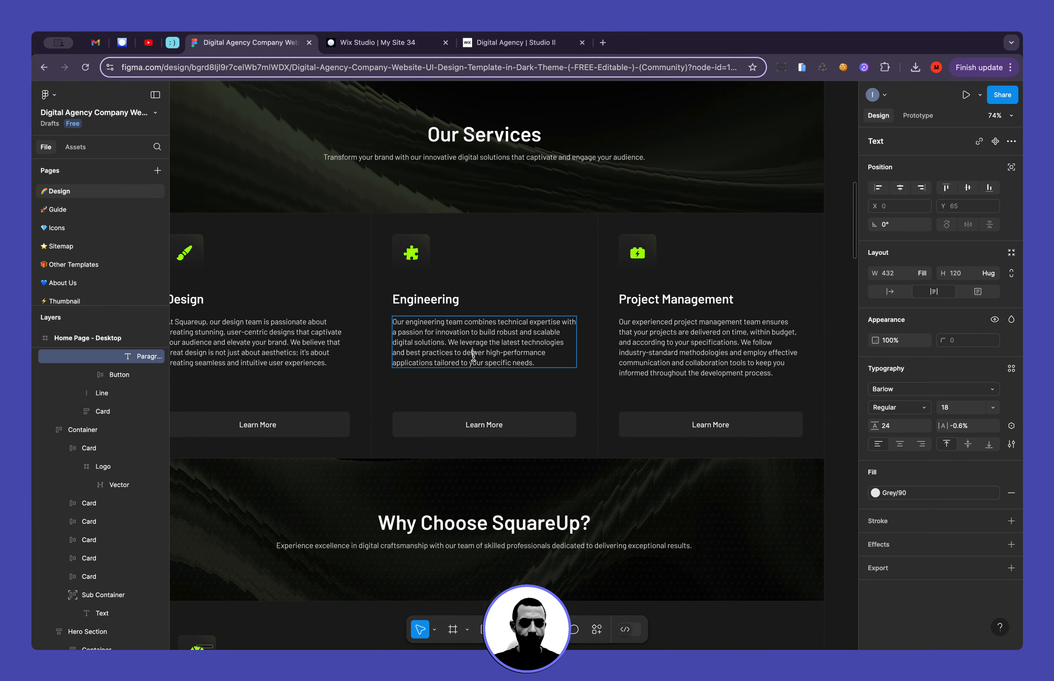
scroll(460, 346, down, 10)
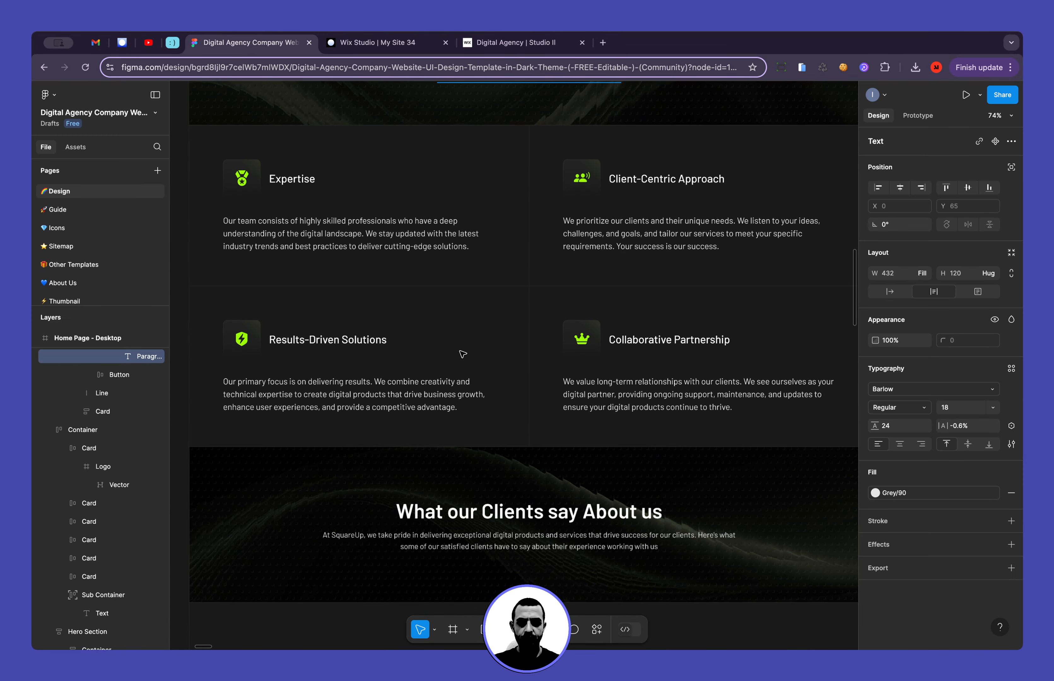
click(407, 246)
scroll(408, 245, up, 5)
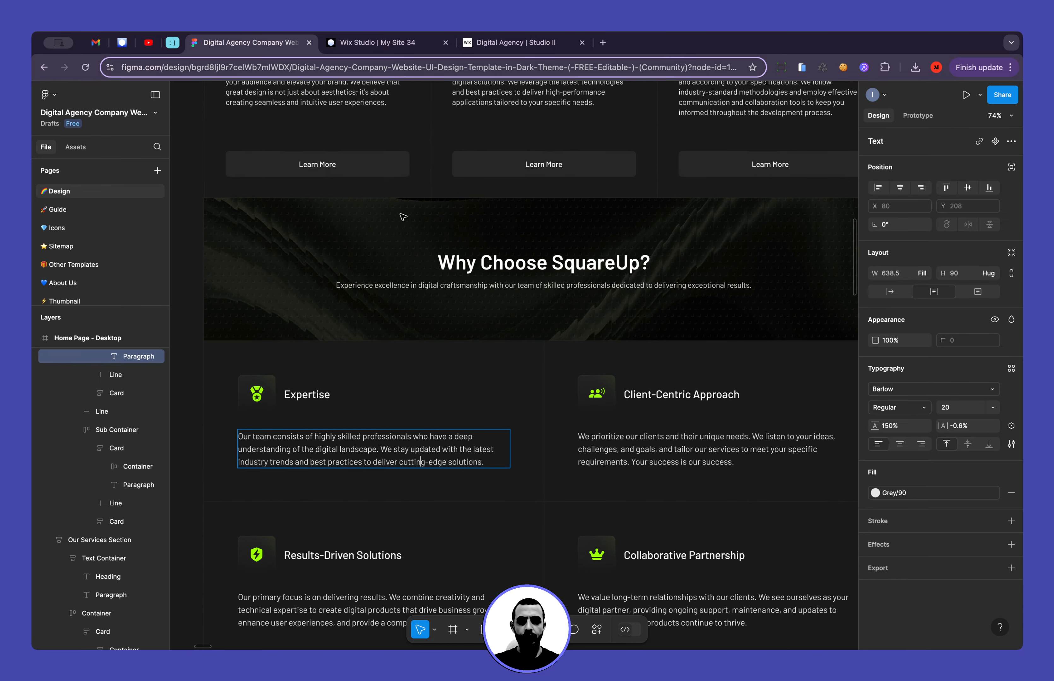
Back in Wix Studio, set the Our Services description text's font size to 20 px and line height to 1.3 em
click(376, 42)
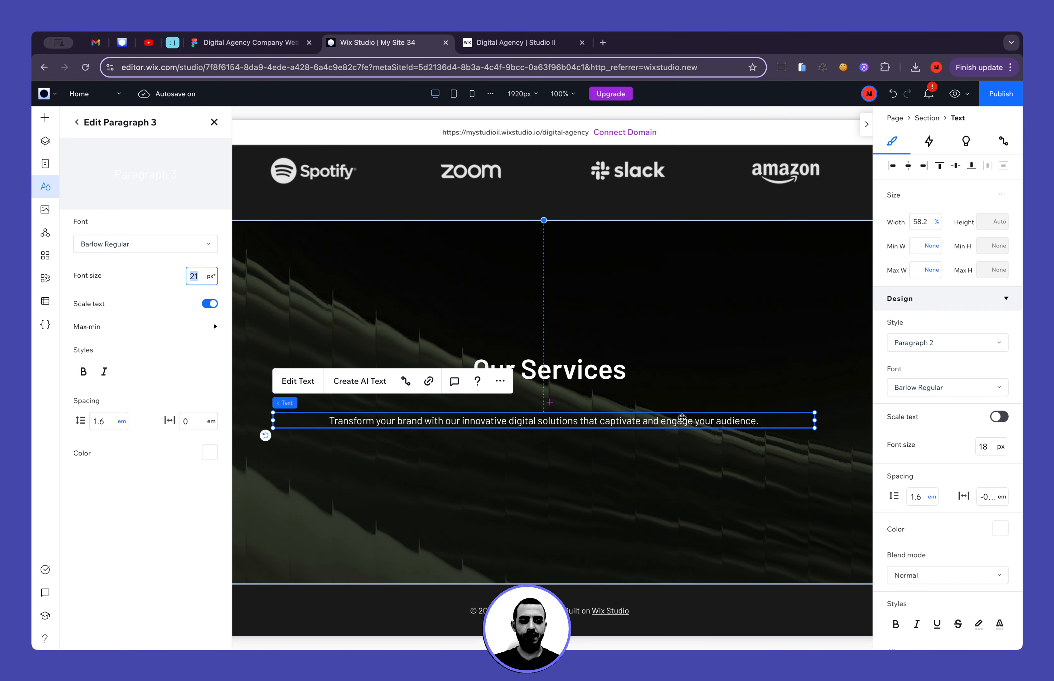
click(990, 447)
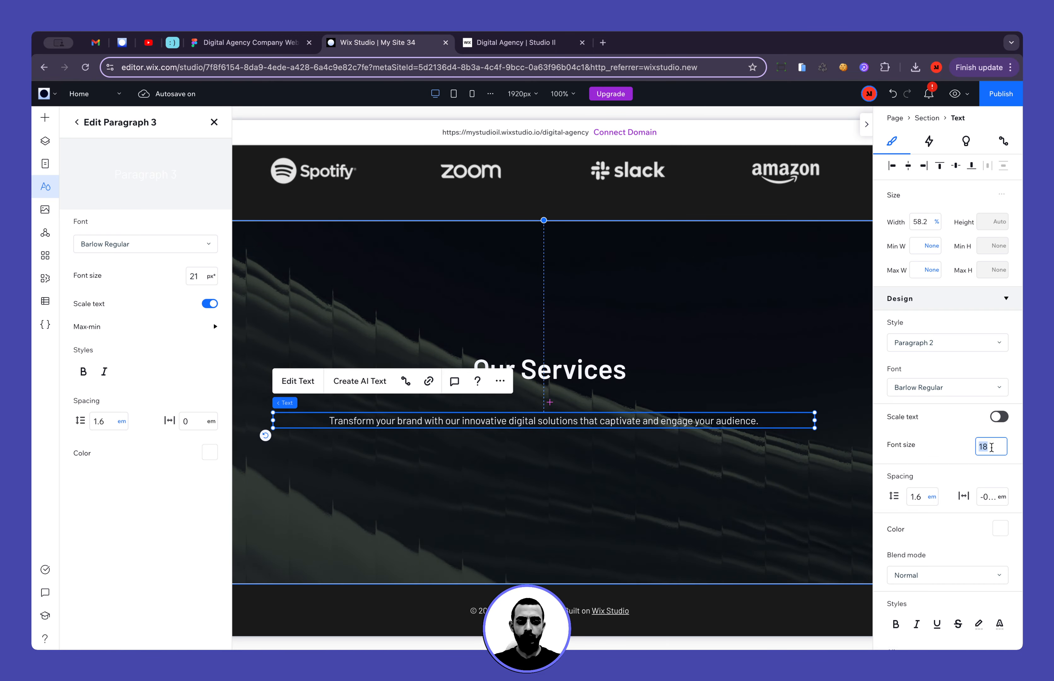
text(20)
key(Return)
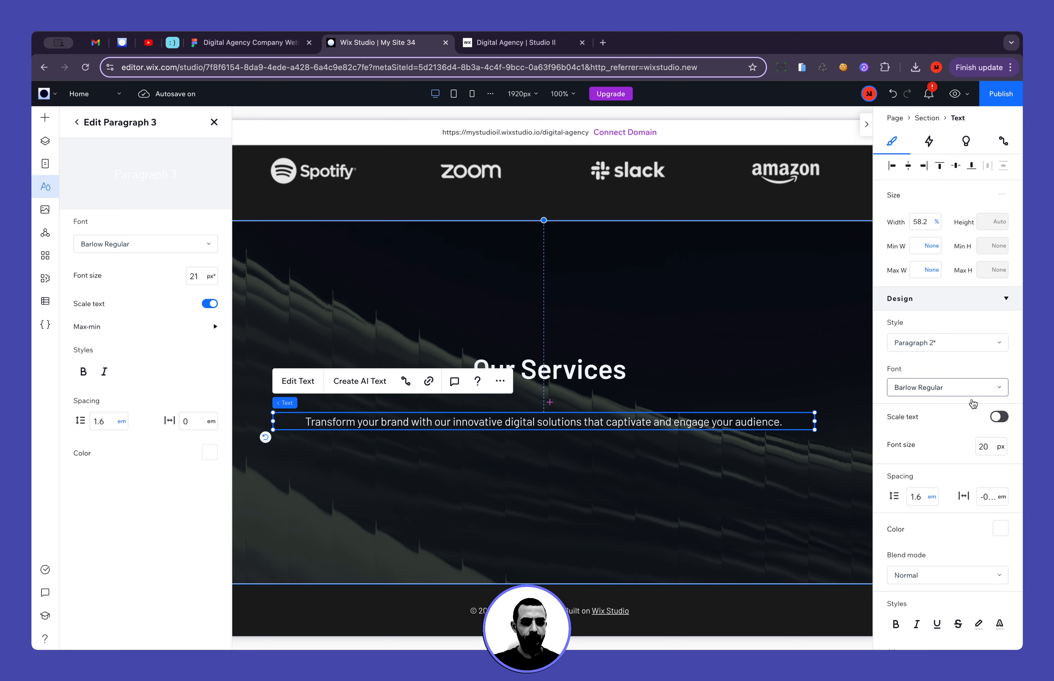
click(928, 496)
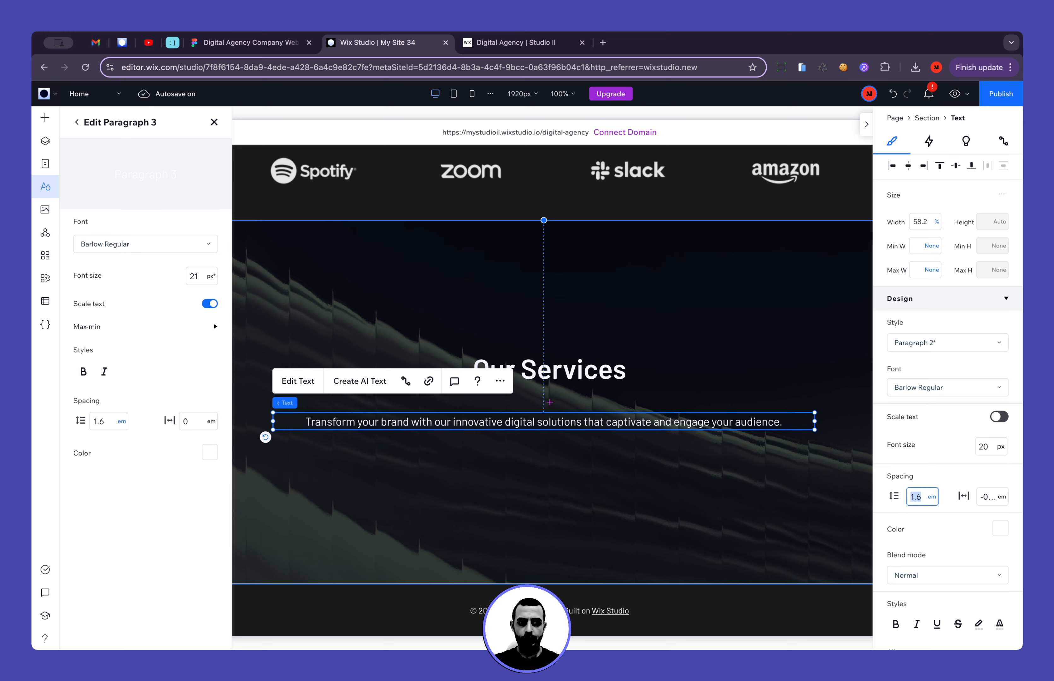
key(BackSpace)
text(3)
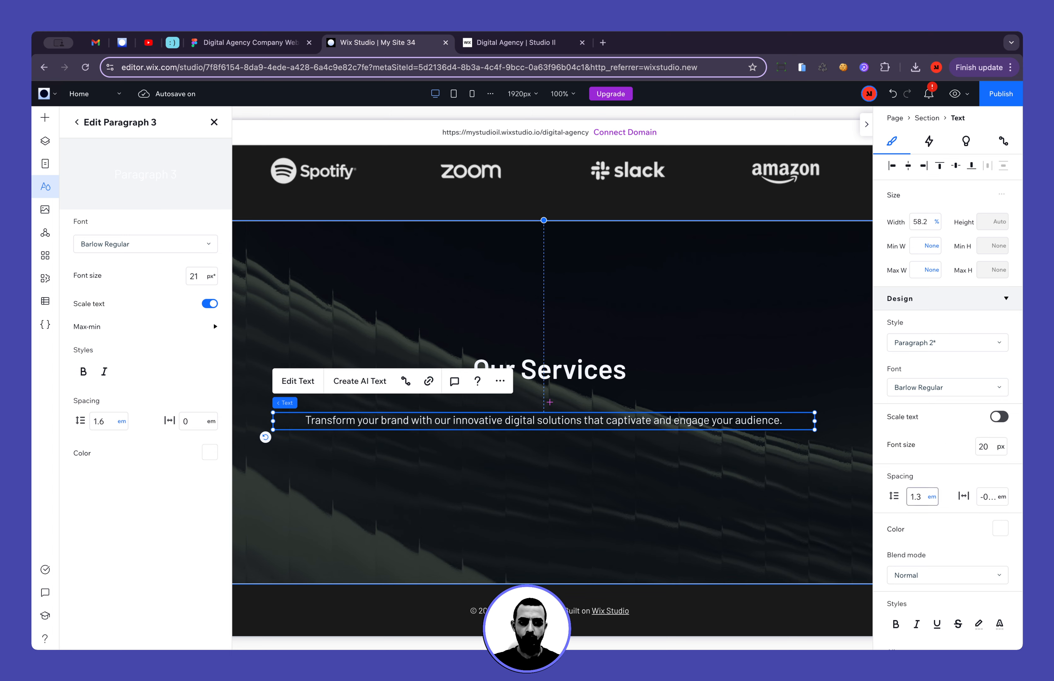
key(Return)
Save the description text's modified formatting to the Paragraph 2 style across the site, keeping that text selected
click(974, 353)
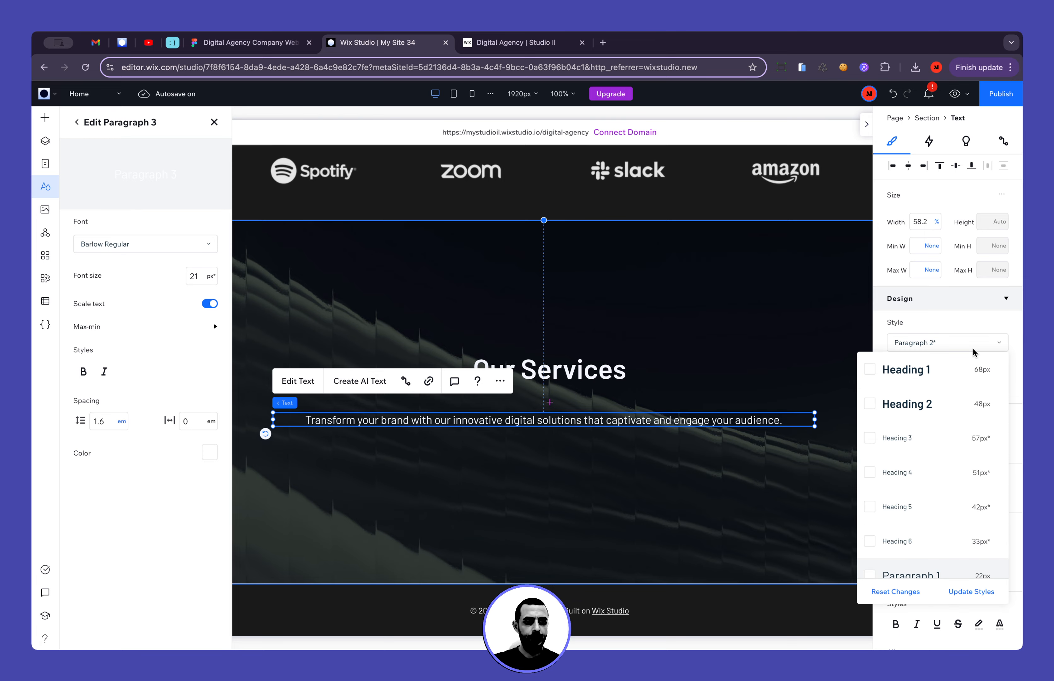
click(973, 592)
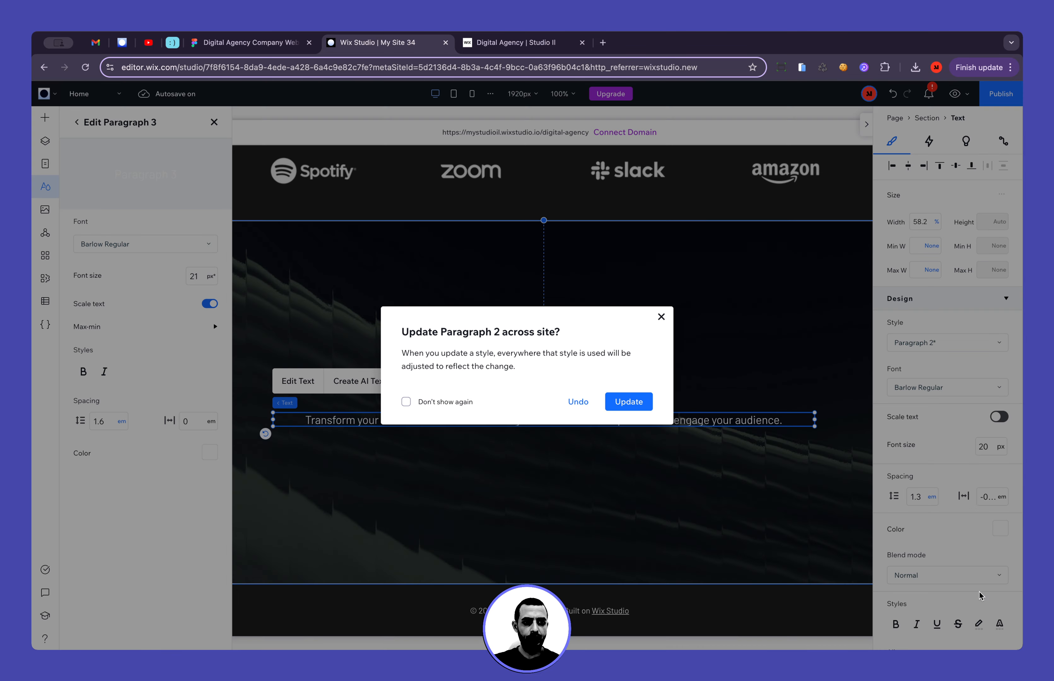
click(623, 405)
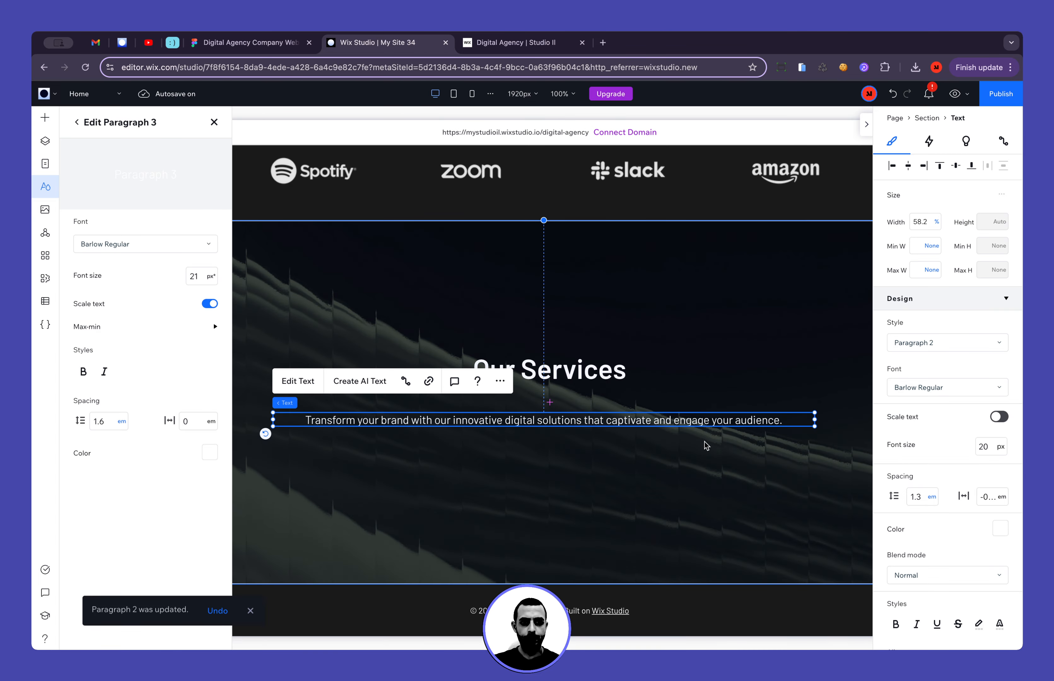
click(660, 452)
click(523, 420)
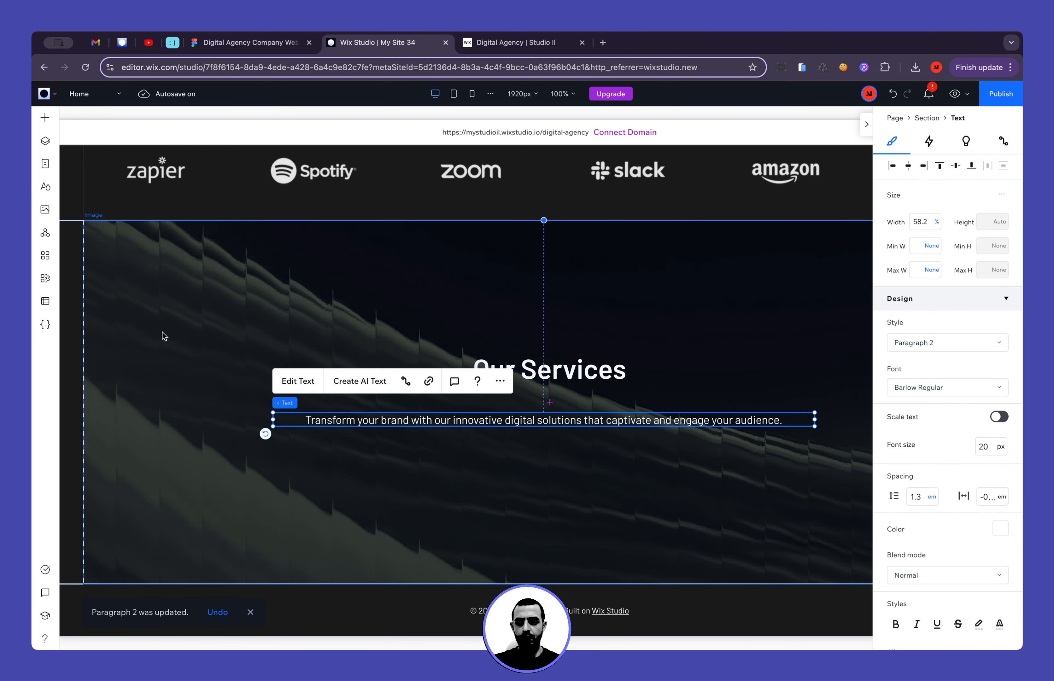
Set the Paragraph 3 site style's font size to 18 px and turn off text scaling
click(45, 186)
scroll(160, 471, down, 3)
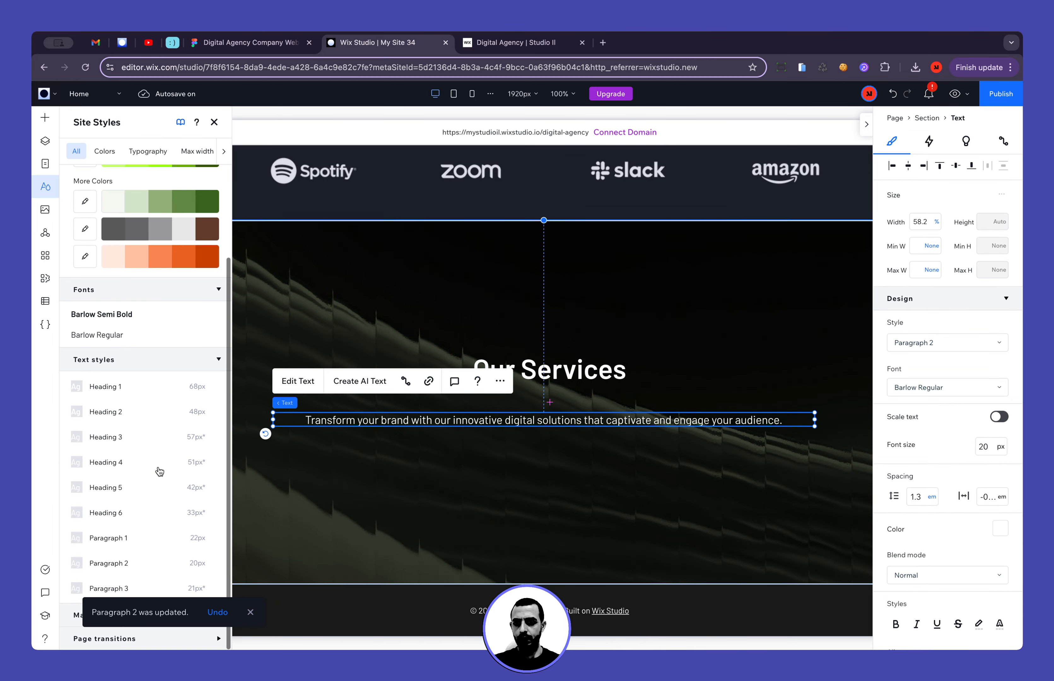
click(216, 588)
click(199, 279)
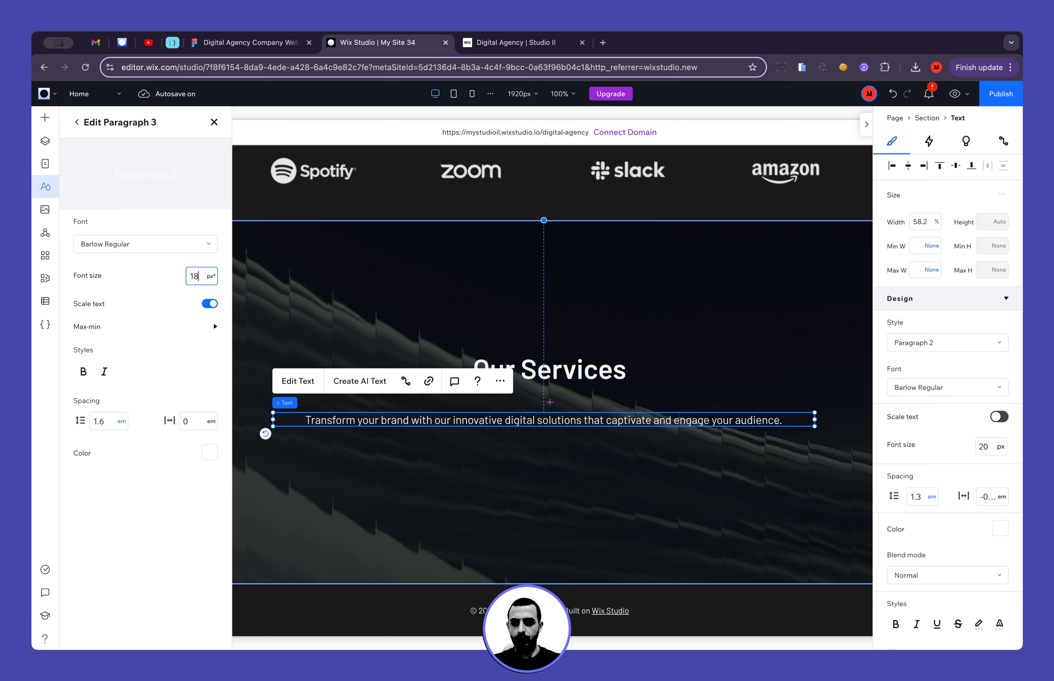
text(18)
click(210, 303)
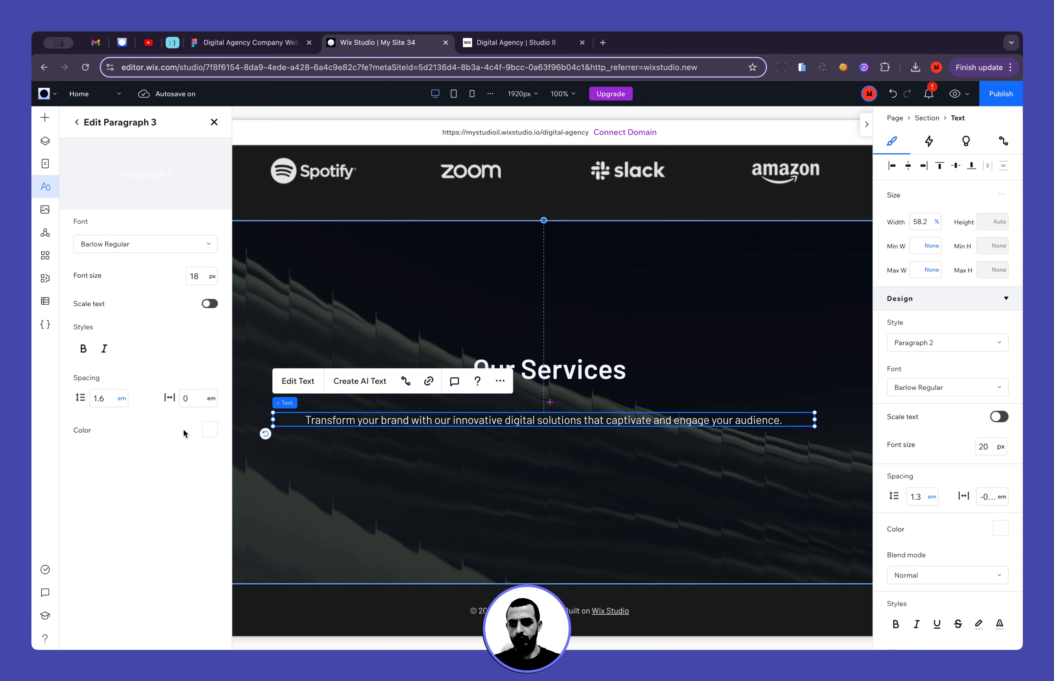
Set the Paragraph 3 style's line height to 1.3 em and review the site's text styles list
click(101, 397)
key(BackSpace)
text(3)
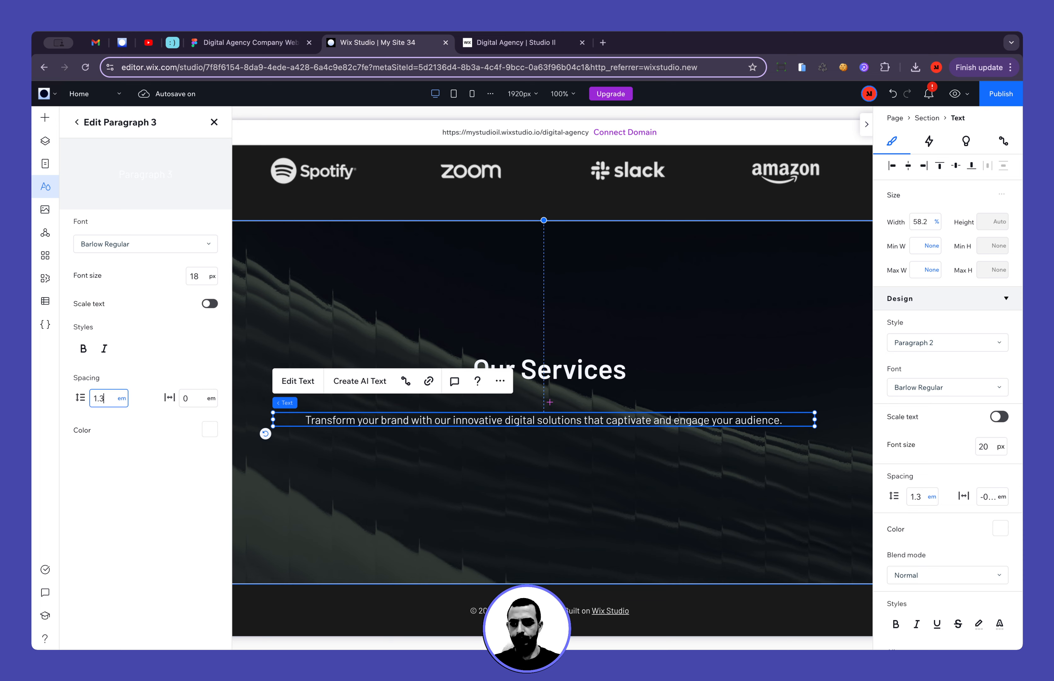
click(118, 531)
click(213, 123)
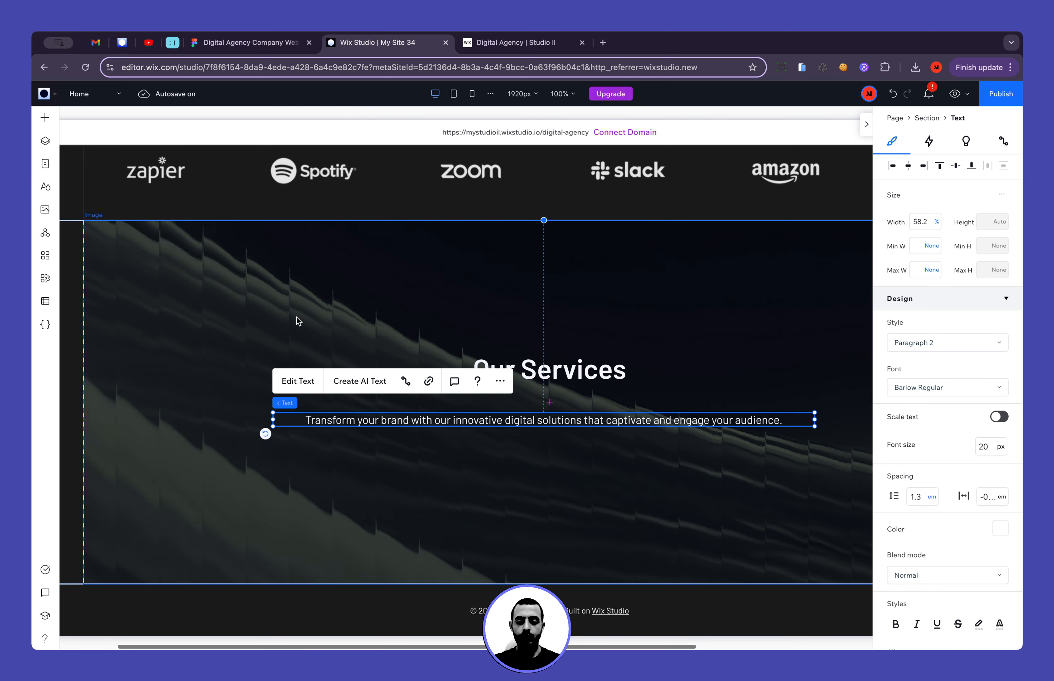
click(44, 193)
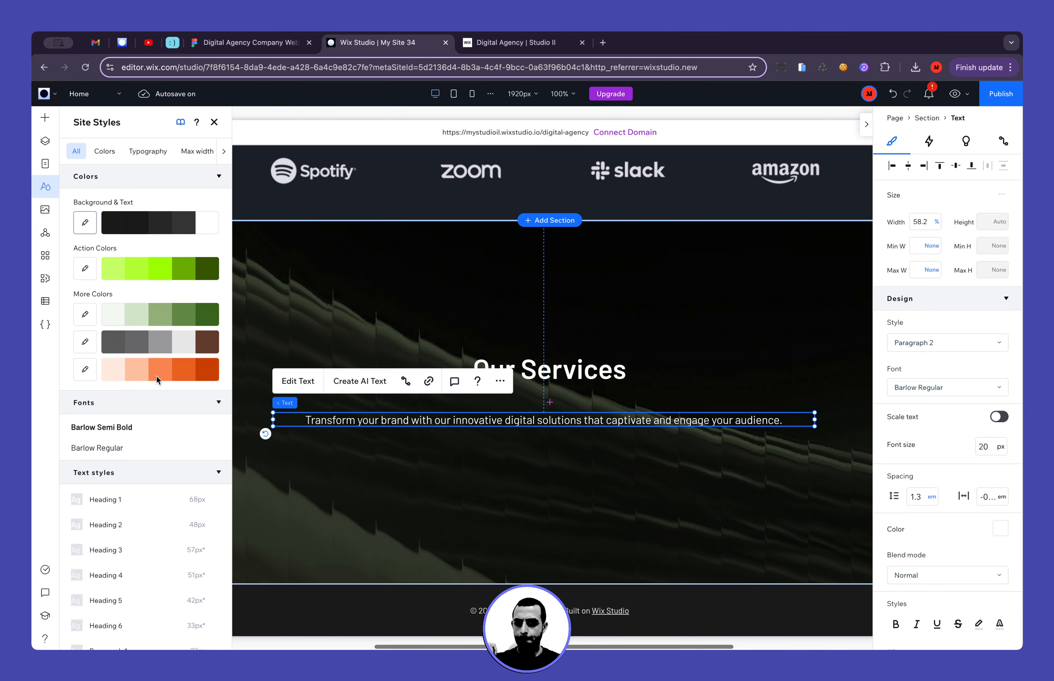
scroll(151, 376, down, 5)
click(214, 122)
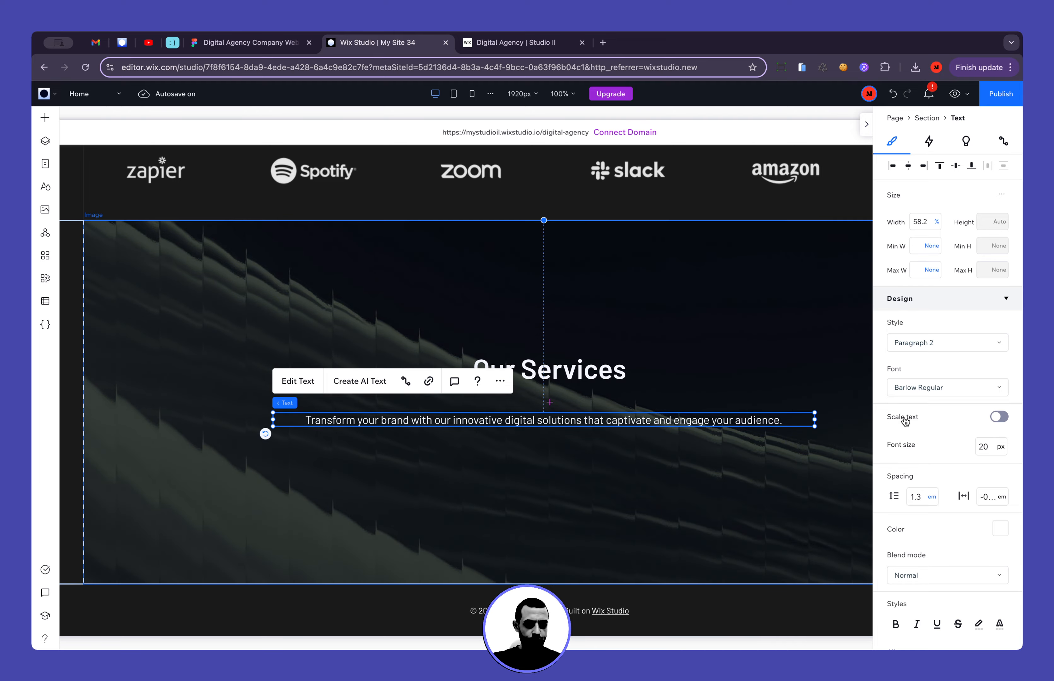
Check the Why Choose SquareUp description in Figma and apply the Paragraph 3 style to the Our Services description in Wix Studio
click(265, 44)
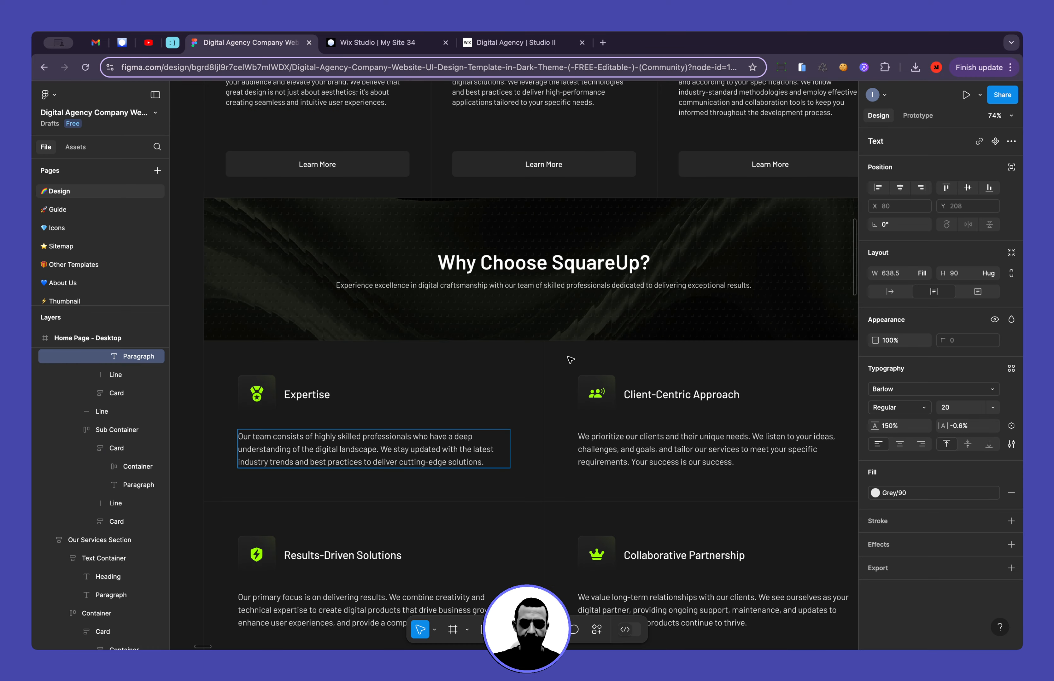
click(562, 286)
click(394, 42)
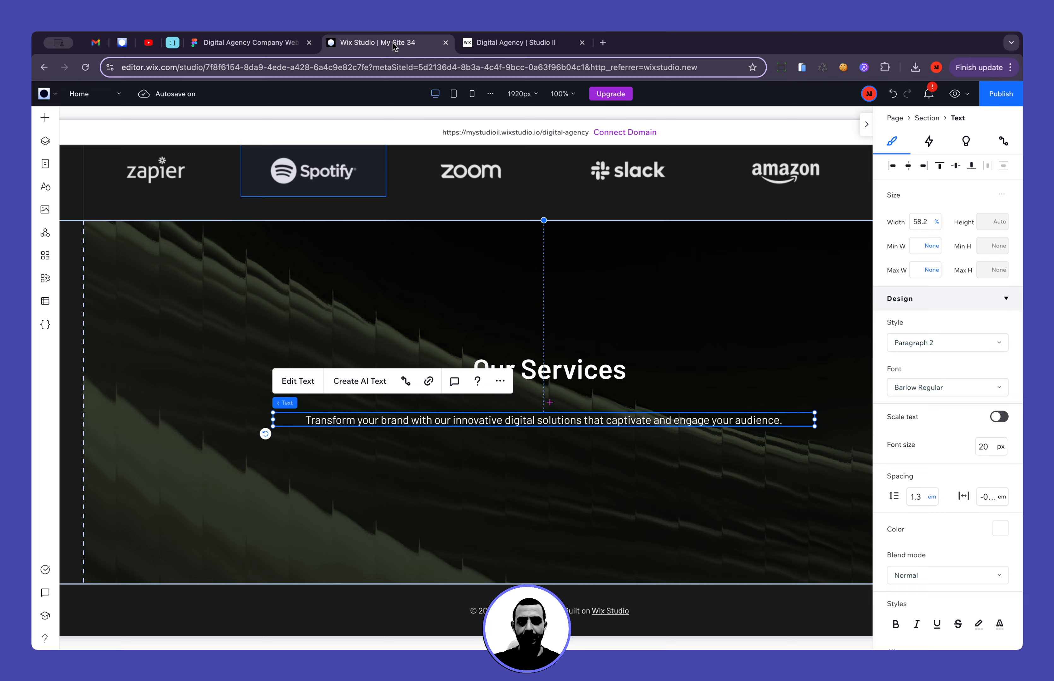
click(932, 340)
scroll(945, 515, down, 2)
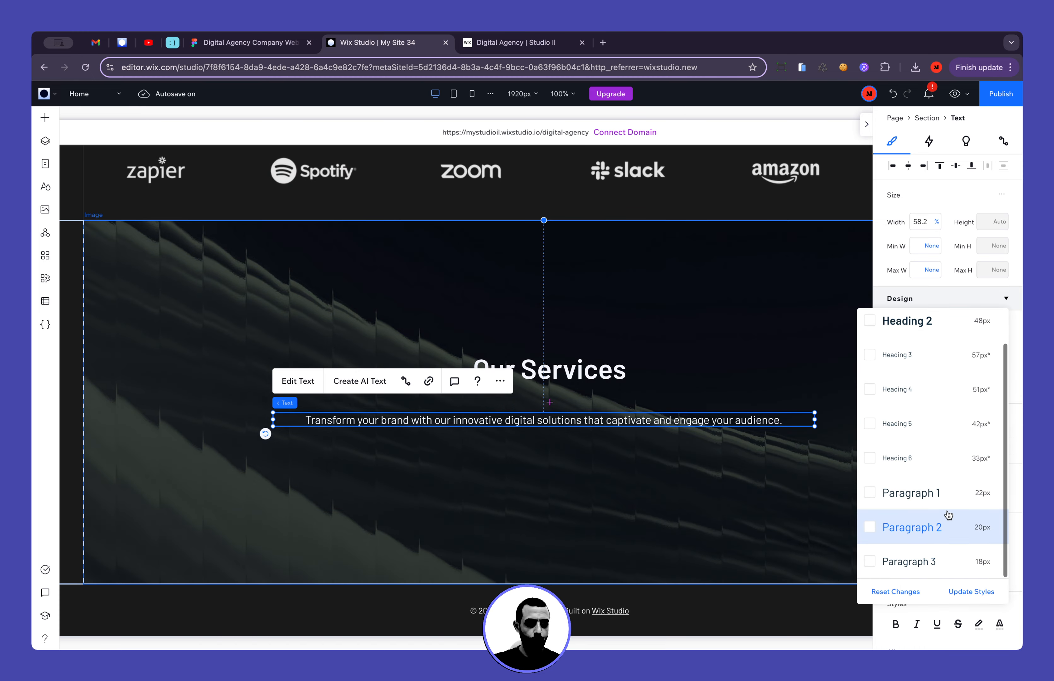
click(952, 560)
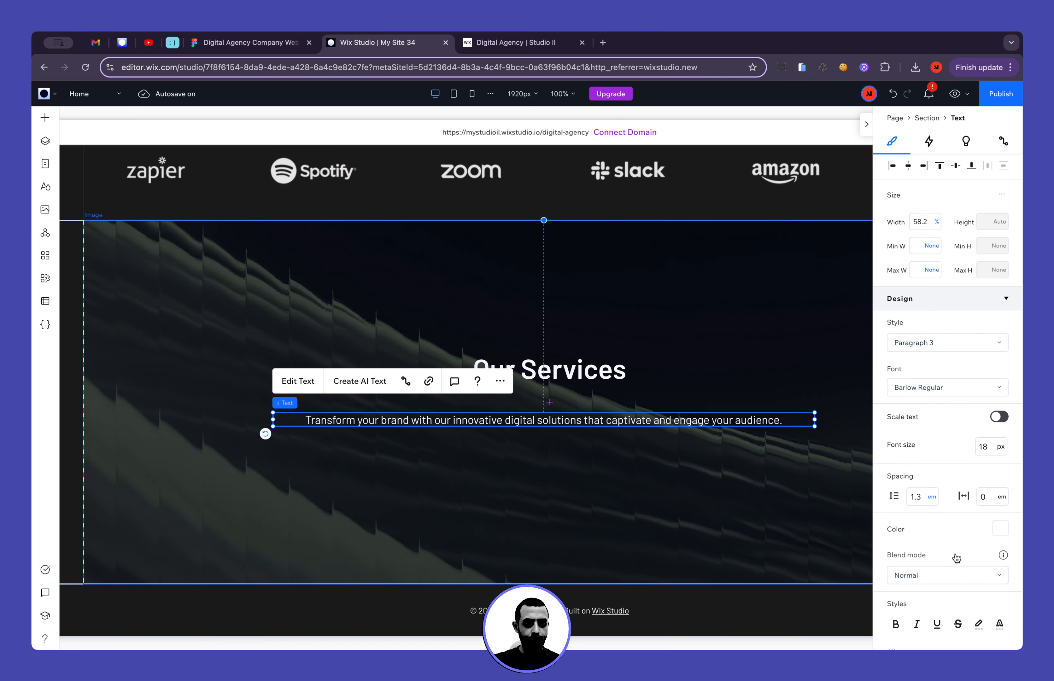
Stack the Our Services heading and its description text together vertically
click(795, 474)
click(619, 419)
shift+click(615, 371)
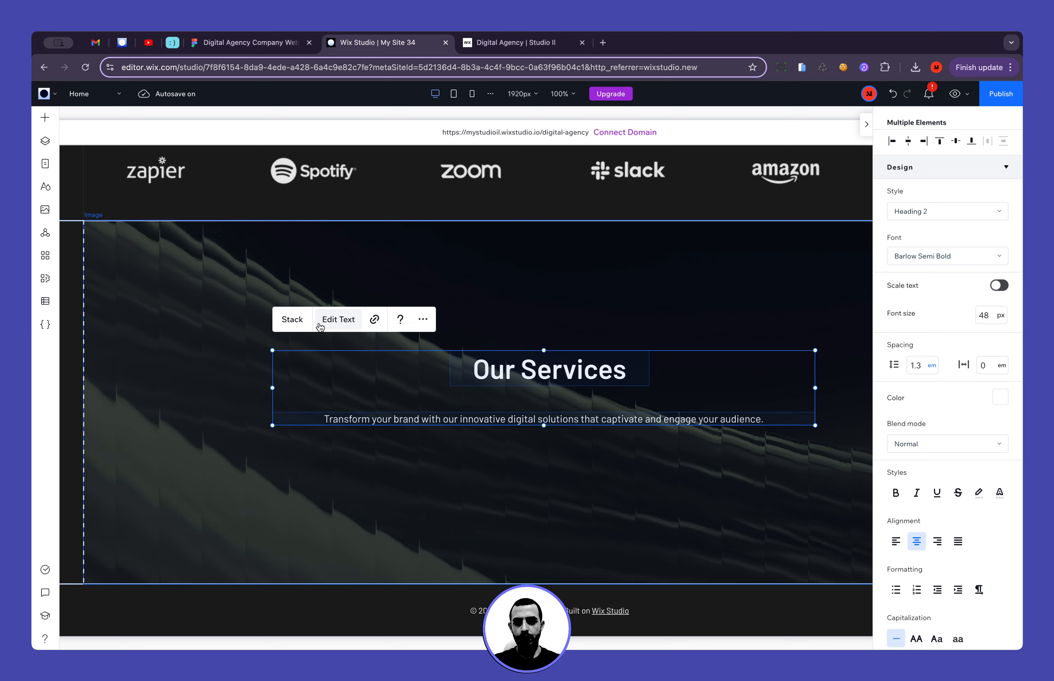
click(296, 323)
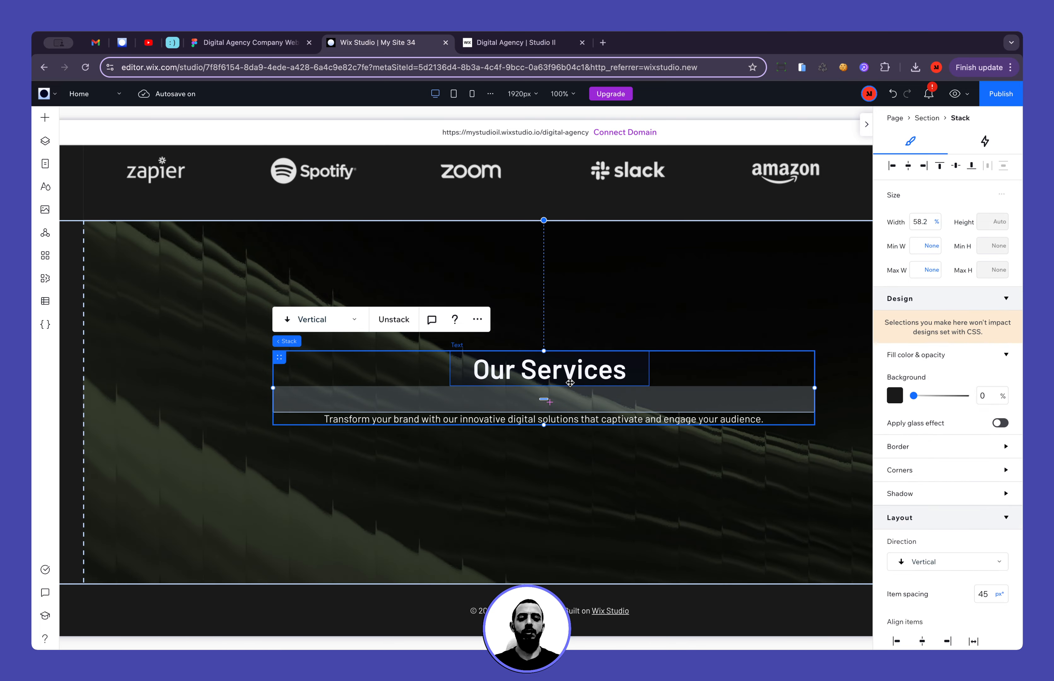
Center the Our Services heading horizontally within its stack and check its HTML tag
click(570, 383)
click(907, 167)
scroll(969, 546, down, 8)
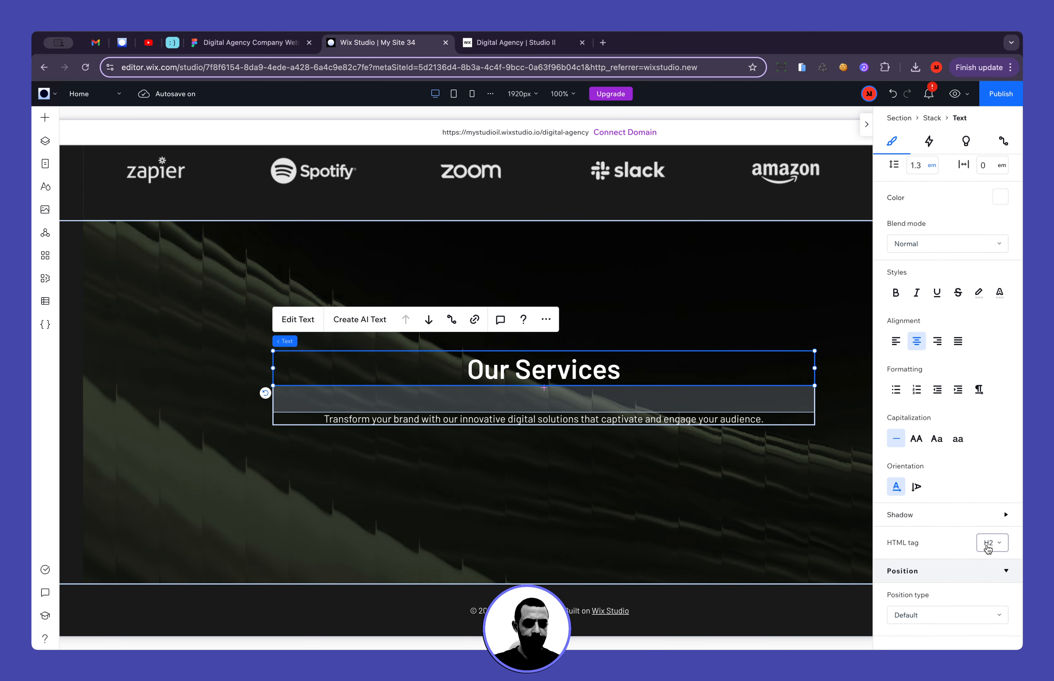
Undock the Our Services description from the left side of its stack and review the heading's docking settings
click(650, 417)
scroll(994, 488, down, 5)
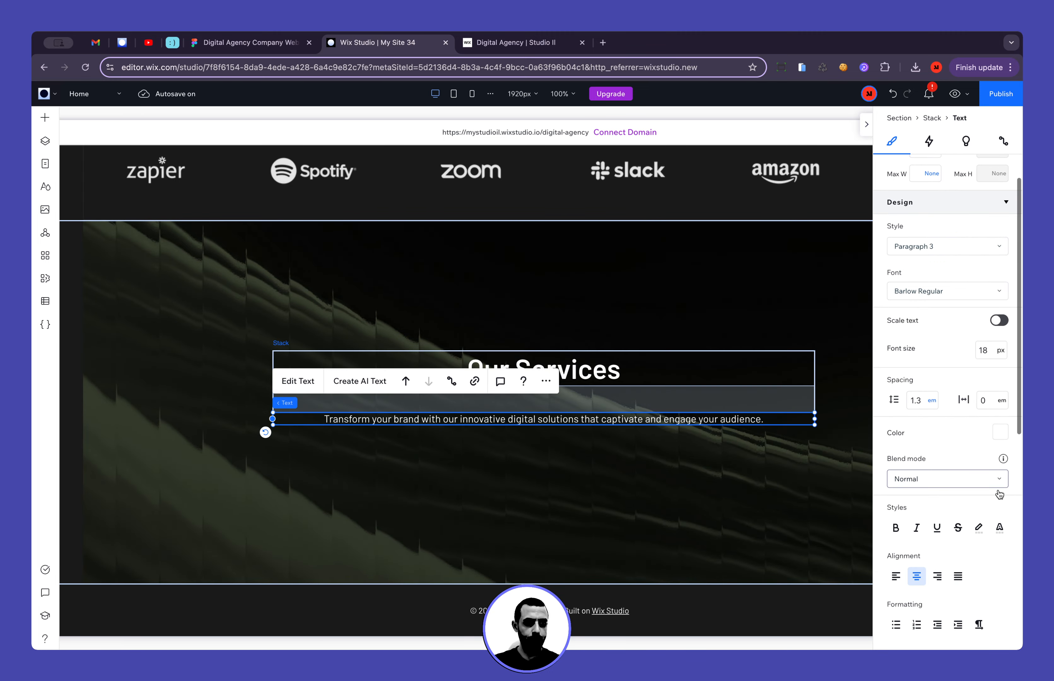
scroll(998, 492, up, 5)
scroll(998, 493, down, 5)
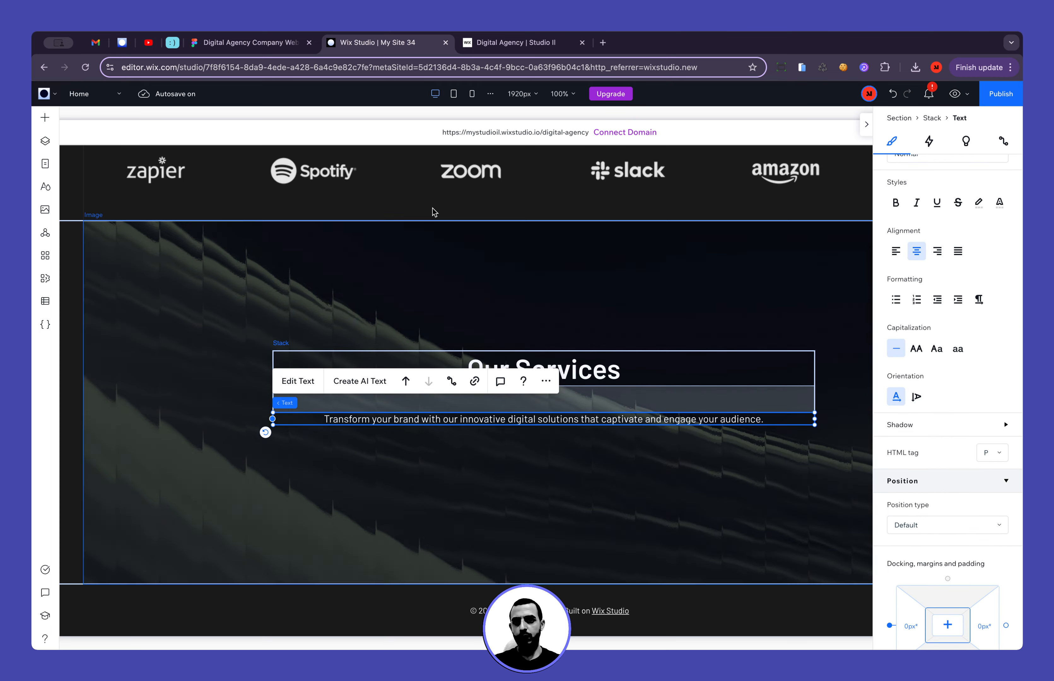
click(890, 626)
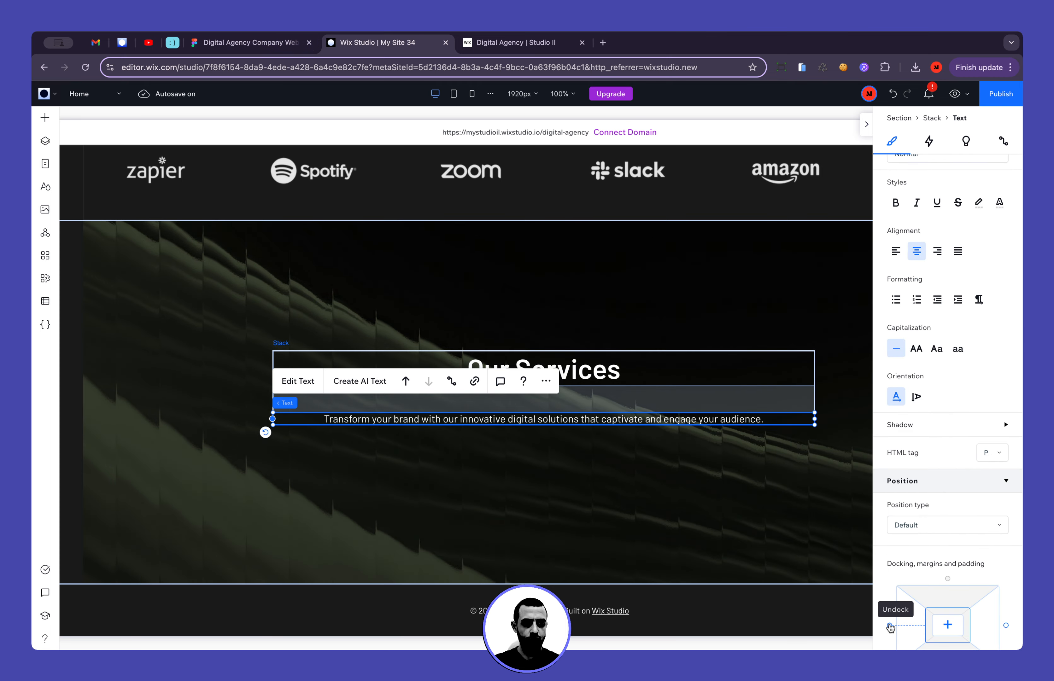
click(572, 375)
scroll(916, 495, down, 10)
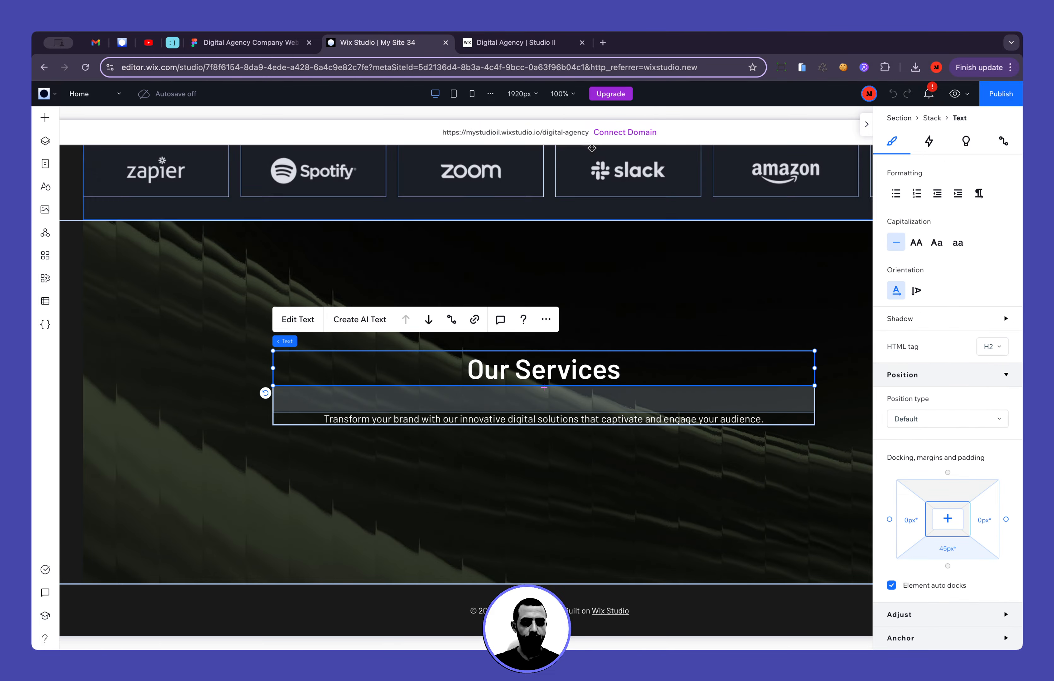
Check the Why Choose SquareUp heading in Figma and set the Our Services stack's item spacing to 14 px in Wix Studio
click(266, 42)
scroll(556, 251, up, 5)
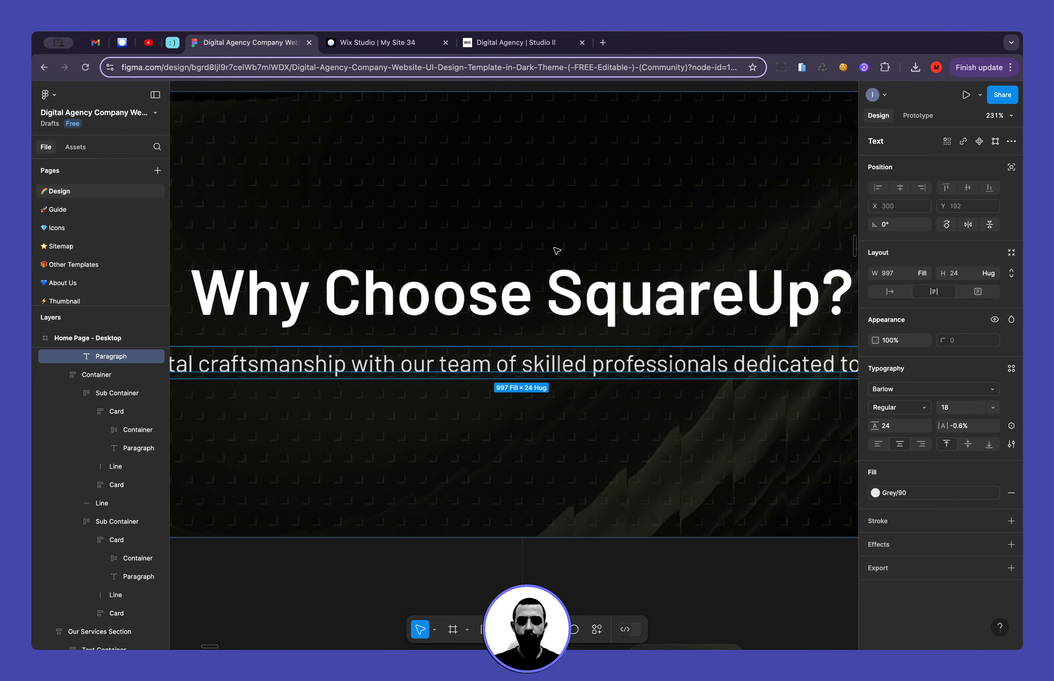
click(528, 317)
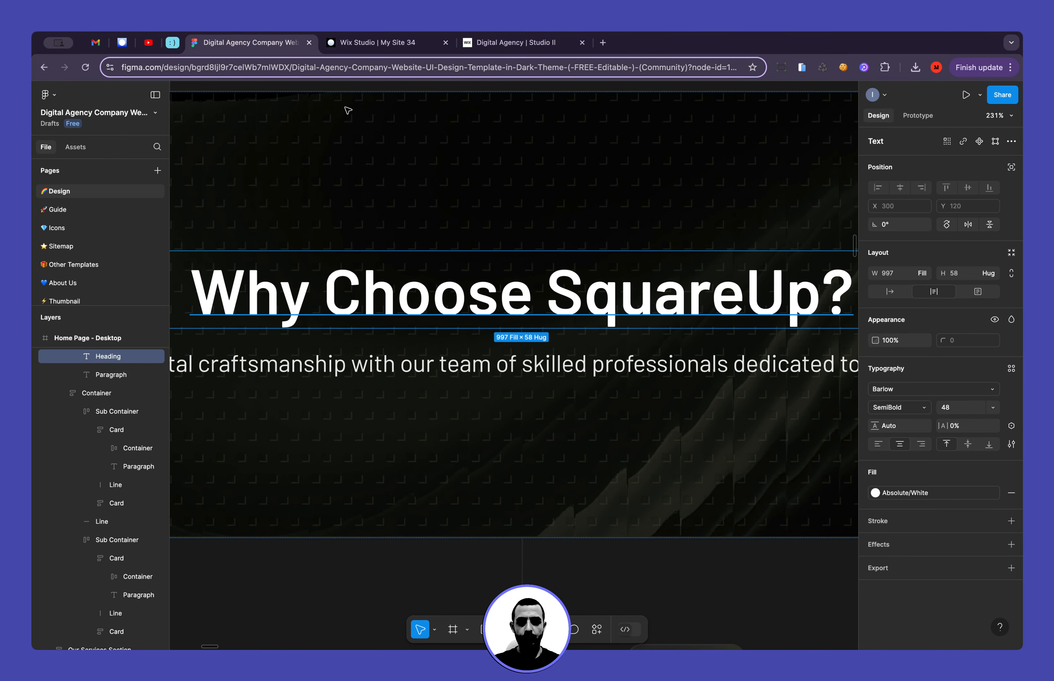
click(377, 42)
click(603, 398)
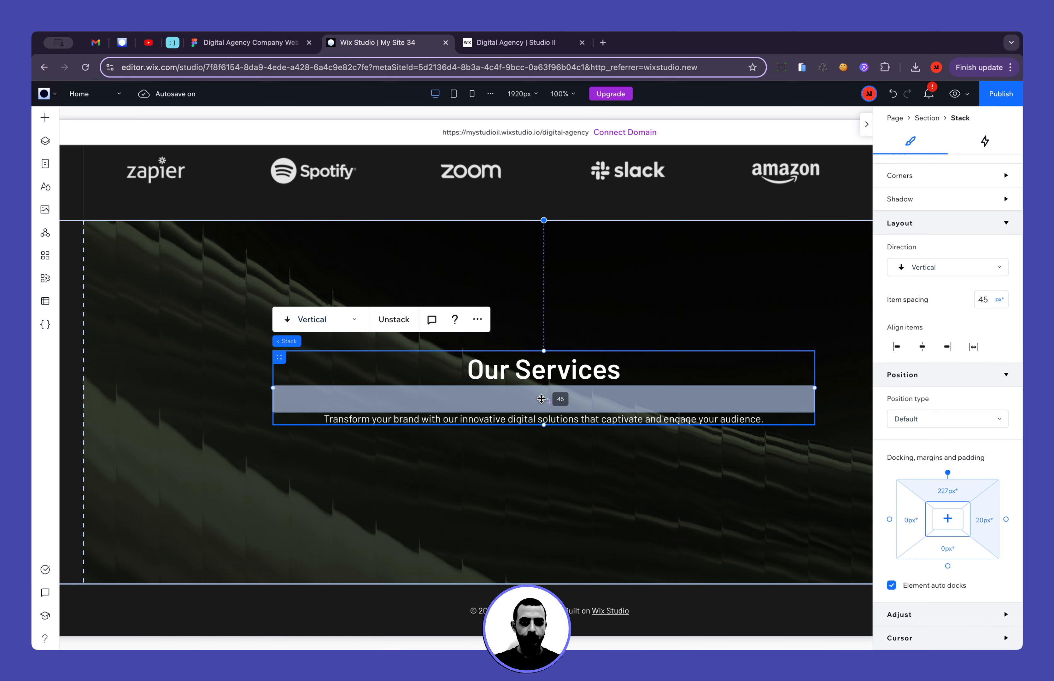
click(583, 398)
click(1003, 305)
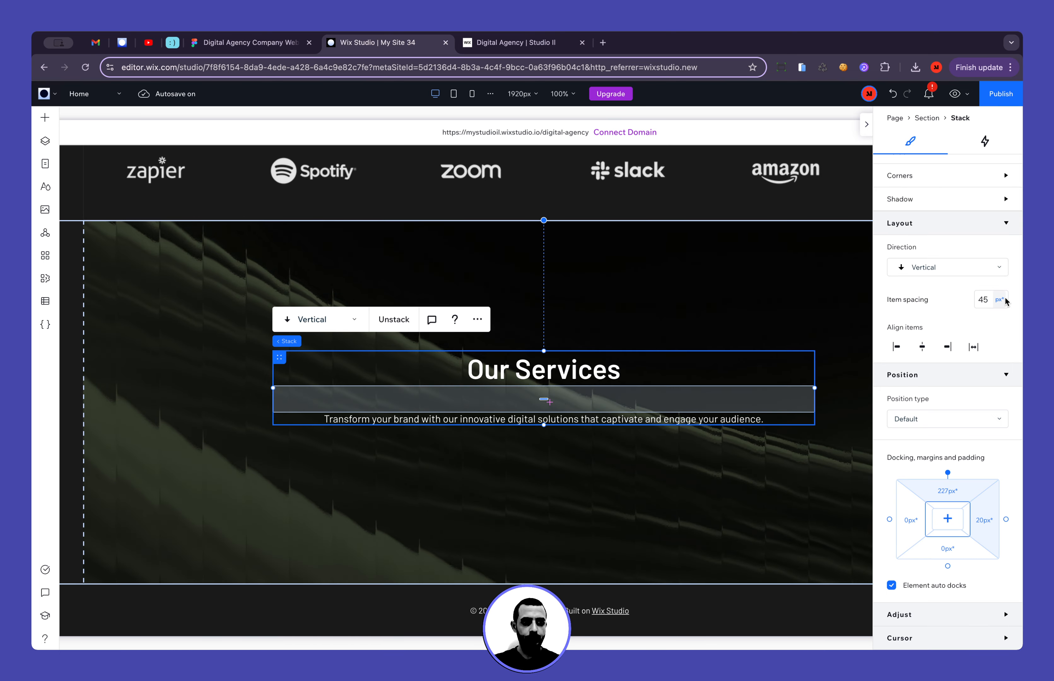
click(1002, 300)
click(979, 225)
click(983, 301)
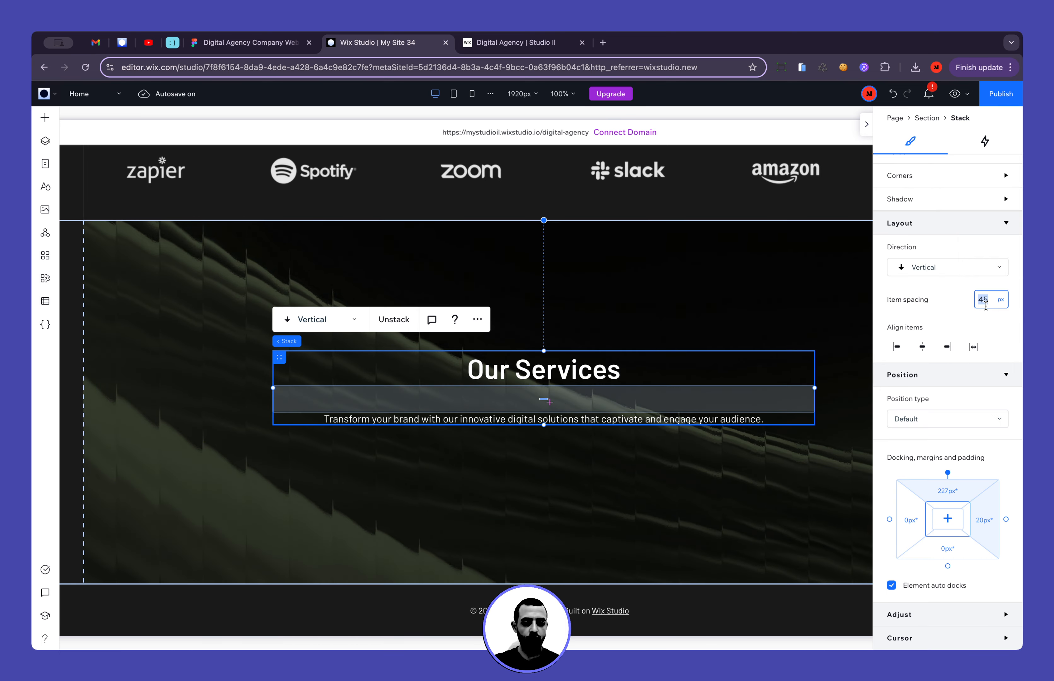
key(Return)
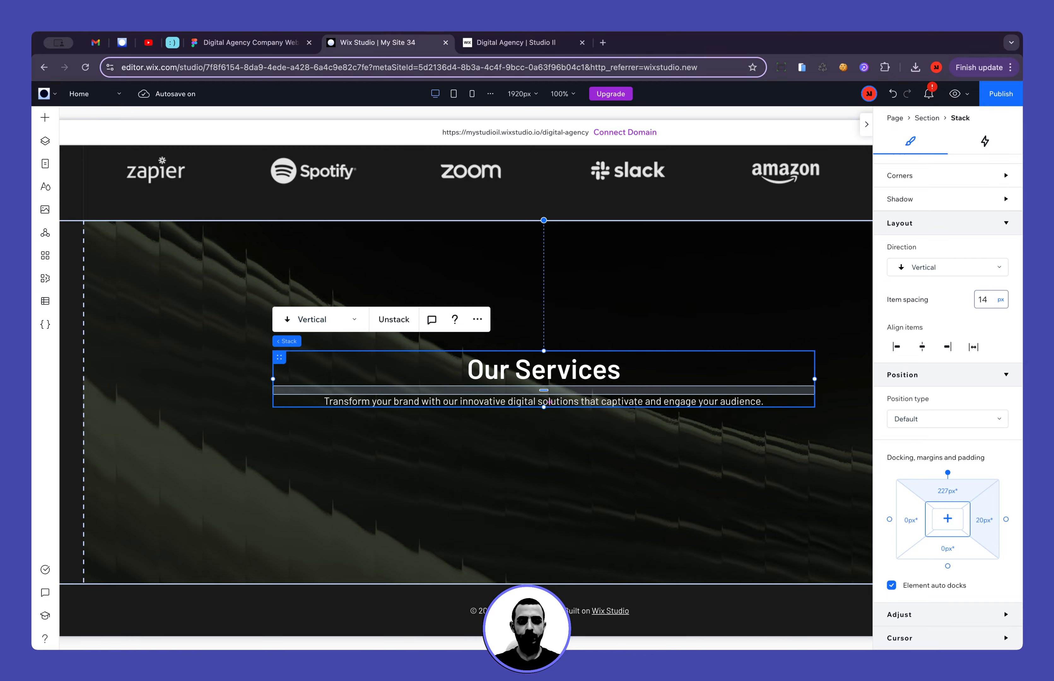
Switch to Figma, measure the Why Choose SquareUp heading's distances to the banner edges and inspect the text container's auto layout
click(253, 50)
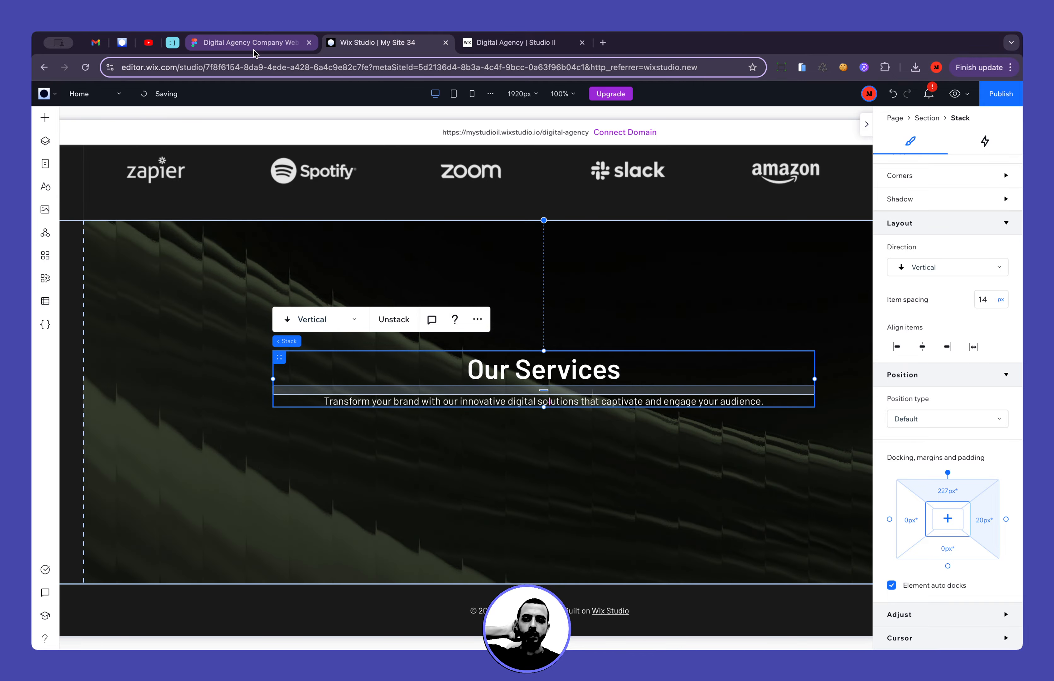
scroll(513, 366, down, 5)
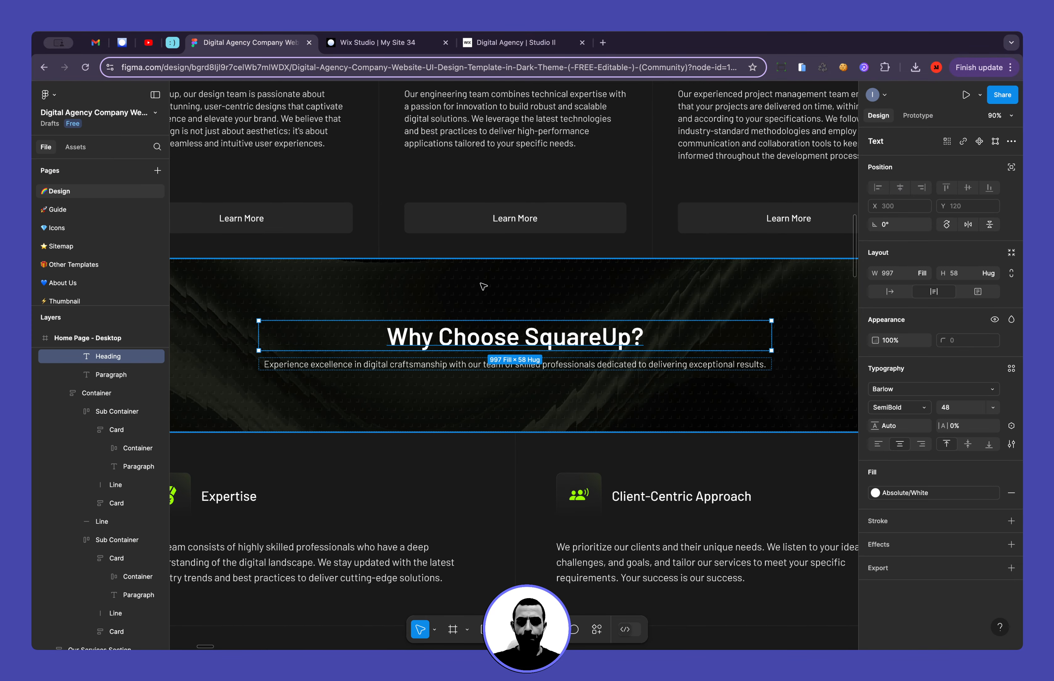
scroll(502, 284, left, 3)
scroll(503, 285, down, 2)
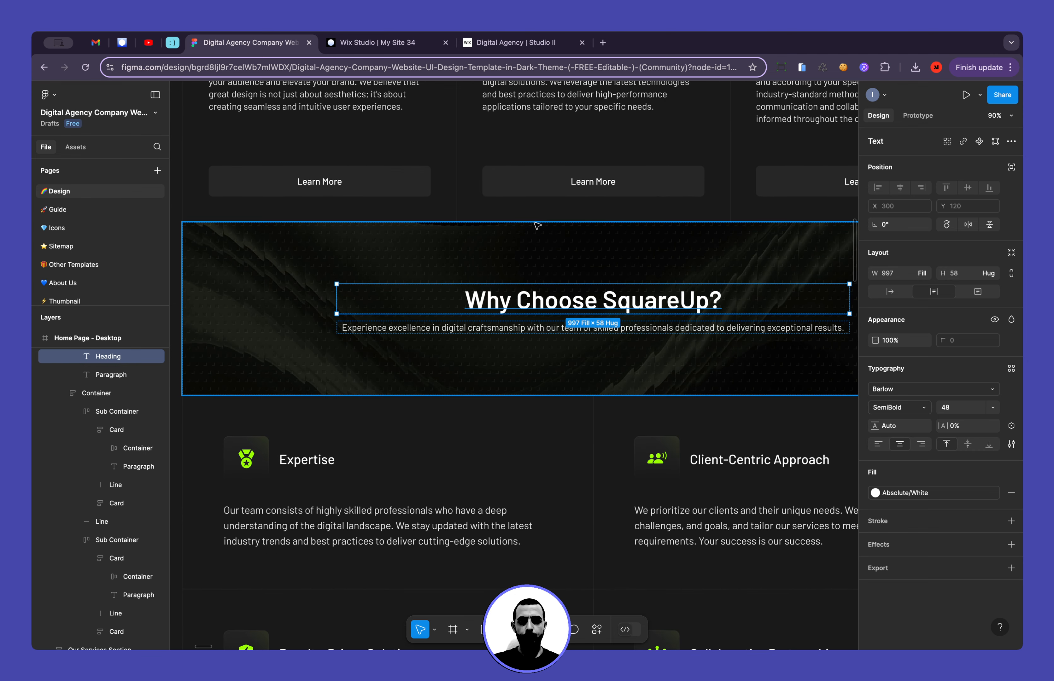
key(alt)
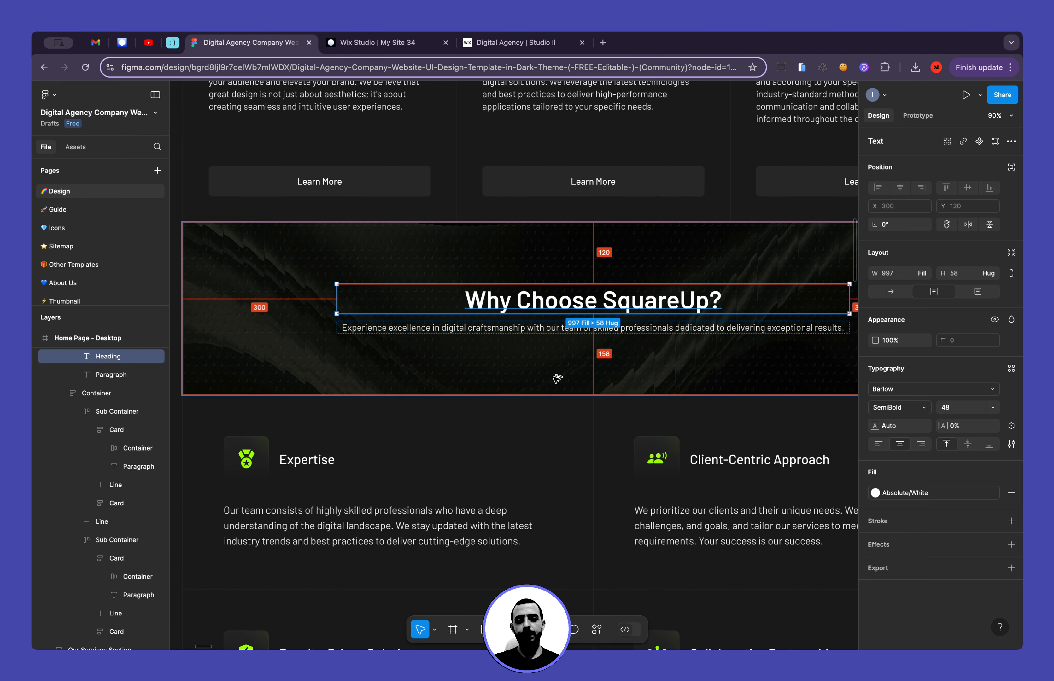
click(553, 338)
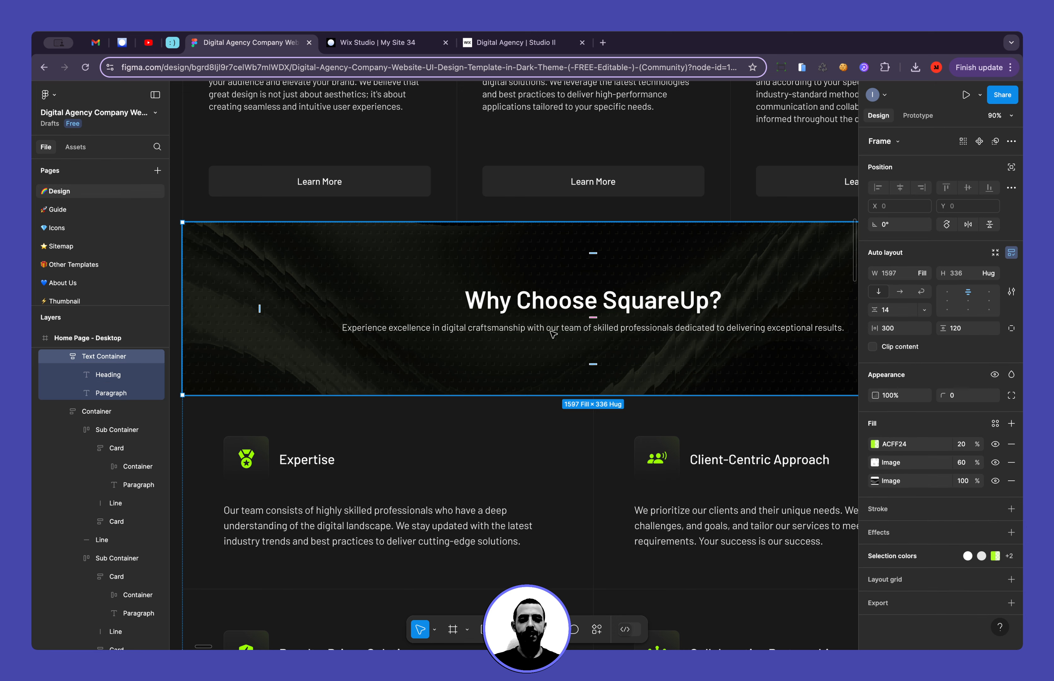
Test how the banner grows by appending blank lines to the Why Choose SquareUp description, and remove them again
double_click(551, 331)
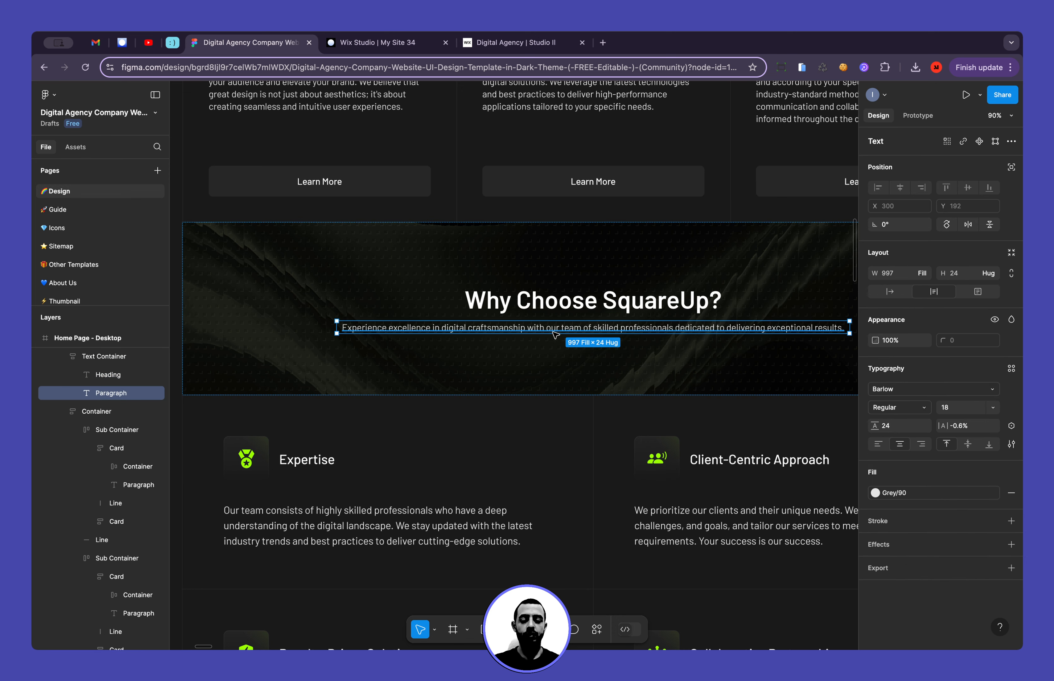
double_click(551, 330)
key(Right)
key(Return)
key(Return)
key(Return)
key(Return)
key(Return)
key(Return)
key(Return)
key(Return)
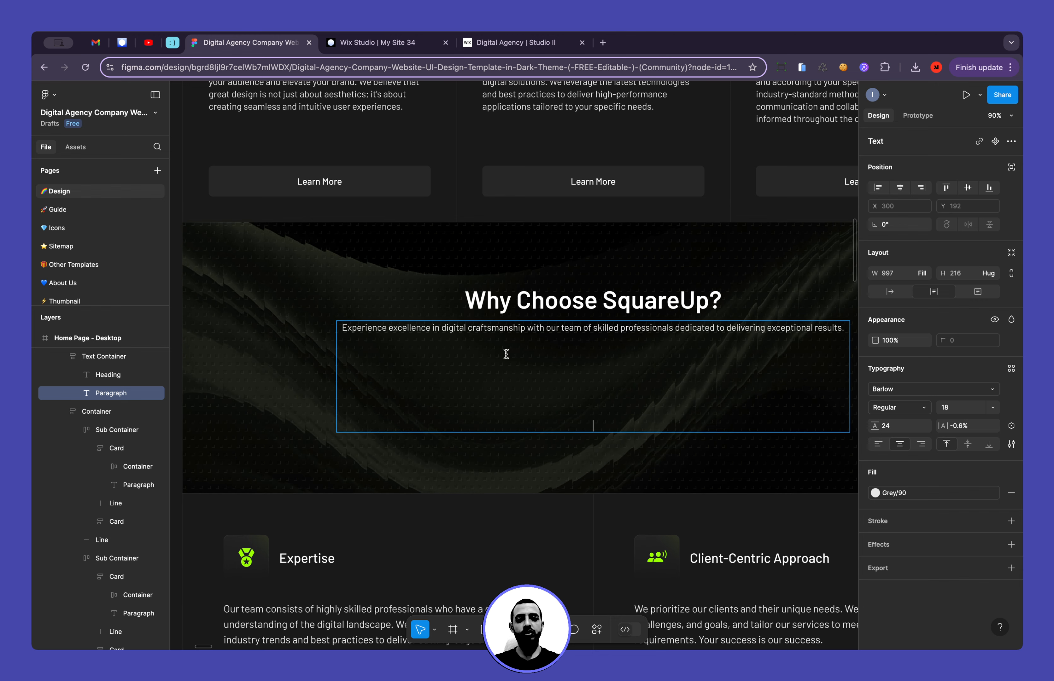
key(BackSpace)
key(BackSpace)
key(BackSpace)
key(BackSpace)
key(BackSpace)
key(BackSpace)
key(BackSpace)
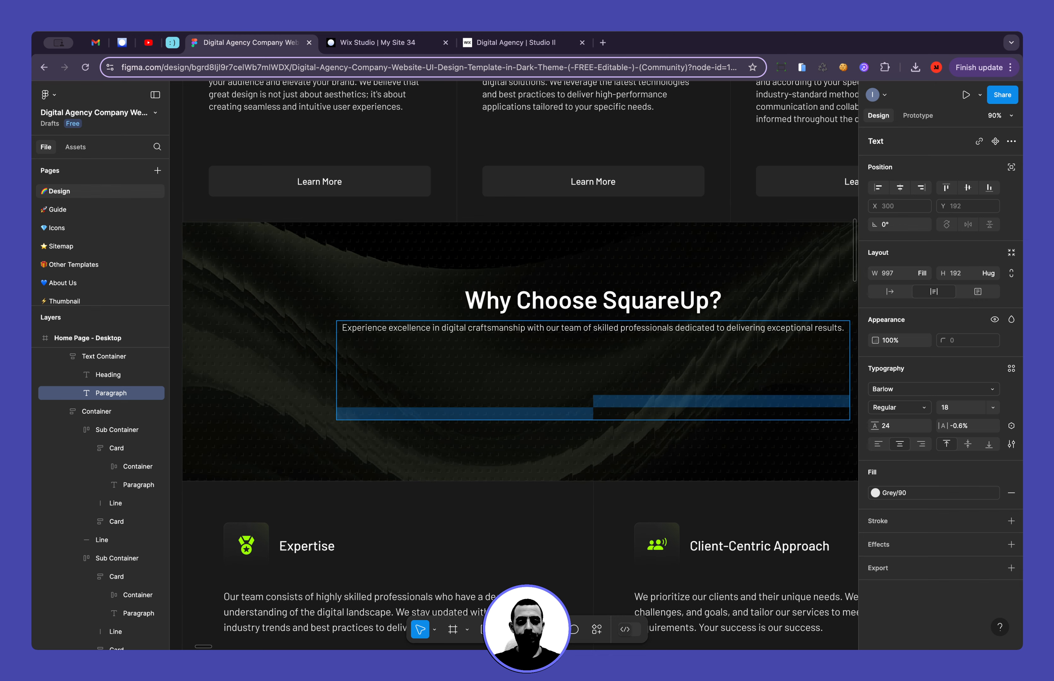
key(BackSpace)
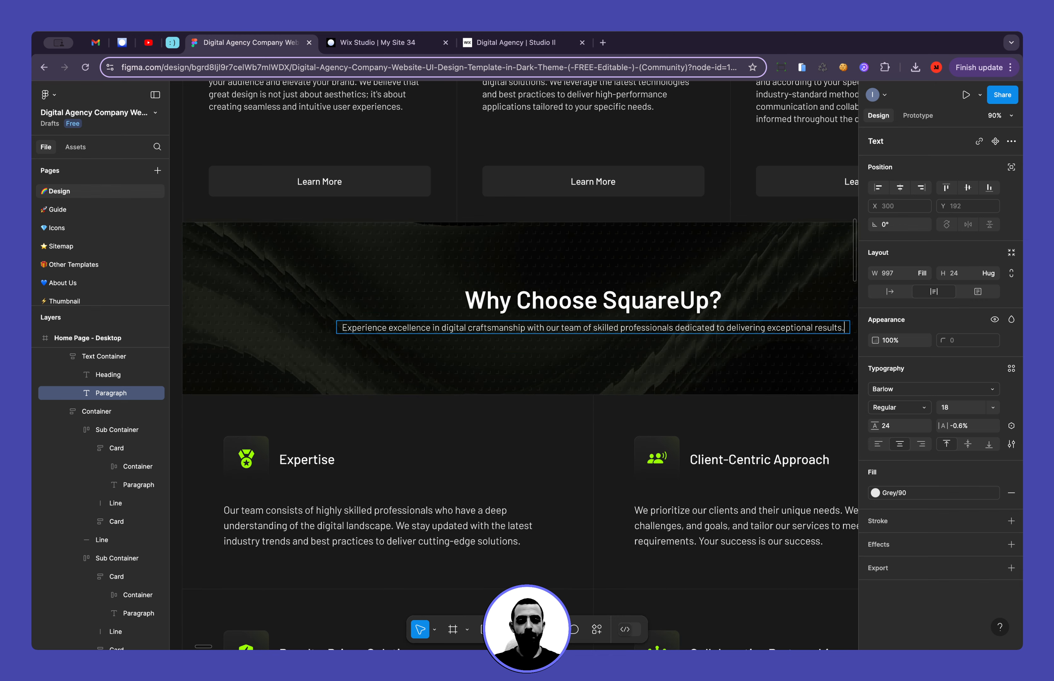
Measure the Why Choose SquareUp description's distances to the banner edges
click(547, 305)
click(543, 331)
key(alt)
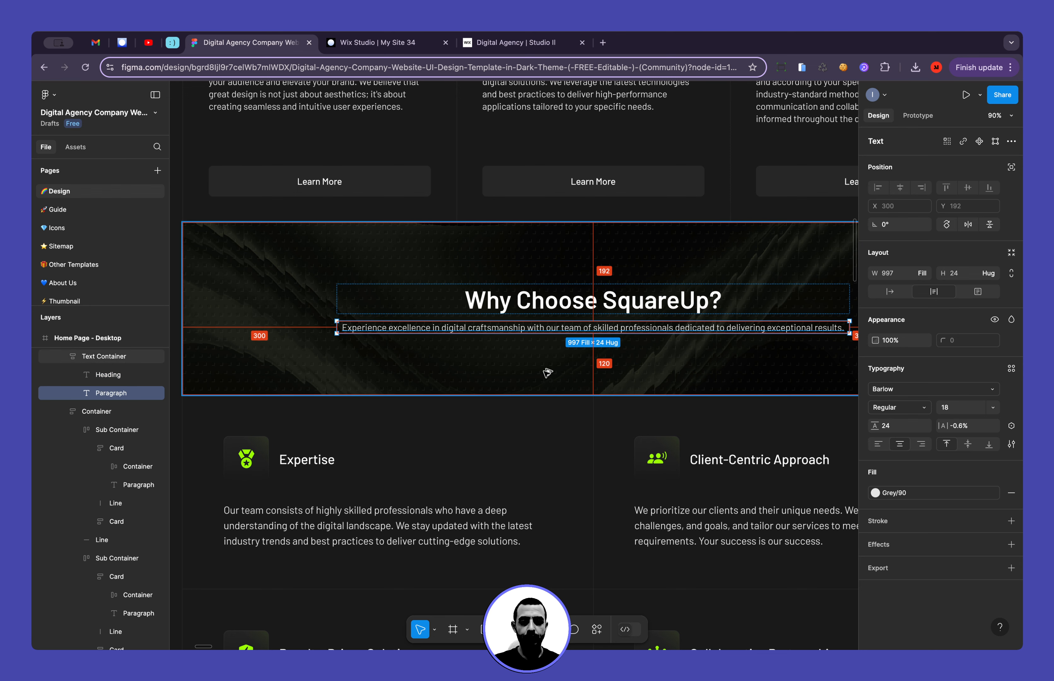
Switch to Wix Studio, set the Our Services stack's padding to 120 px on all sides and center the stack in the section
click(378, 49)
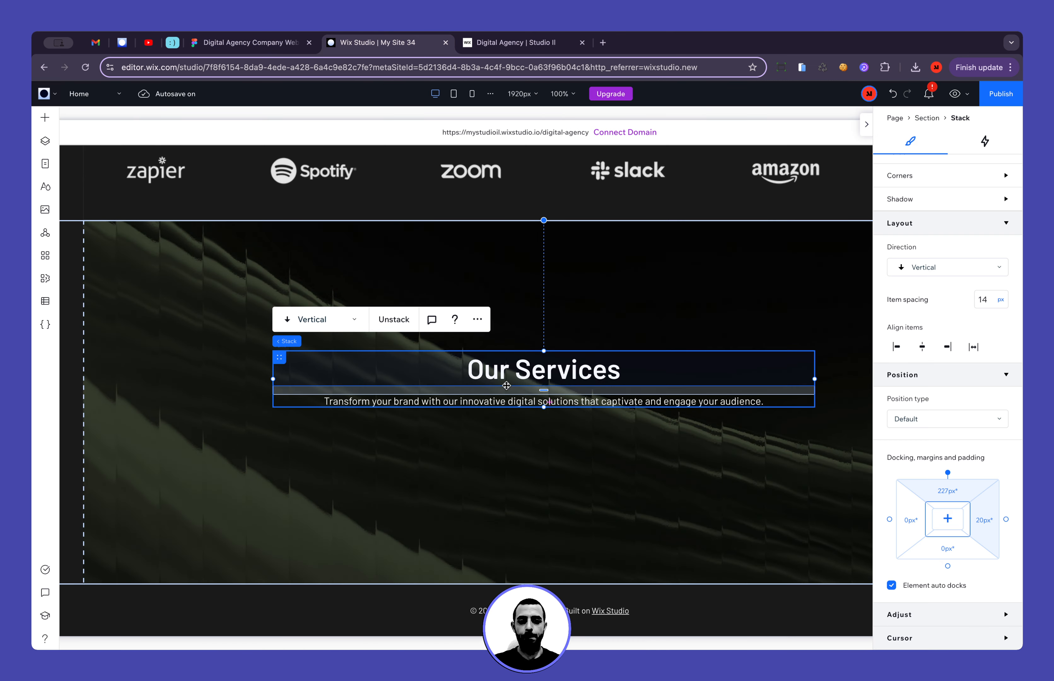
scroll(955, 524, down, 1)
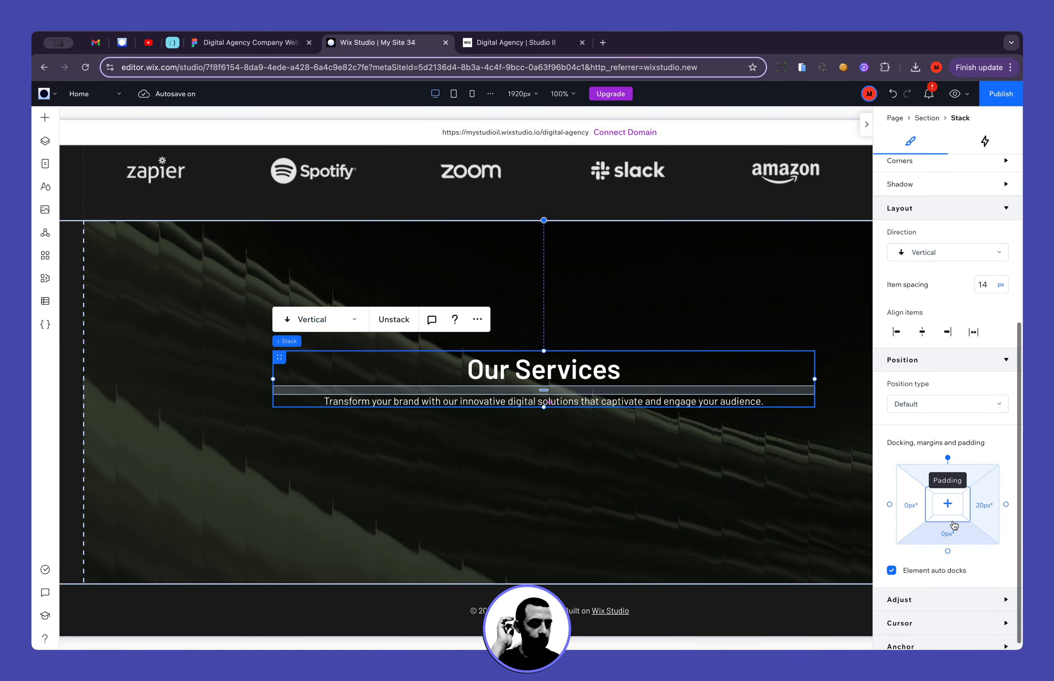
click(952, 499)
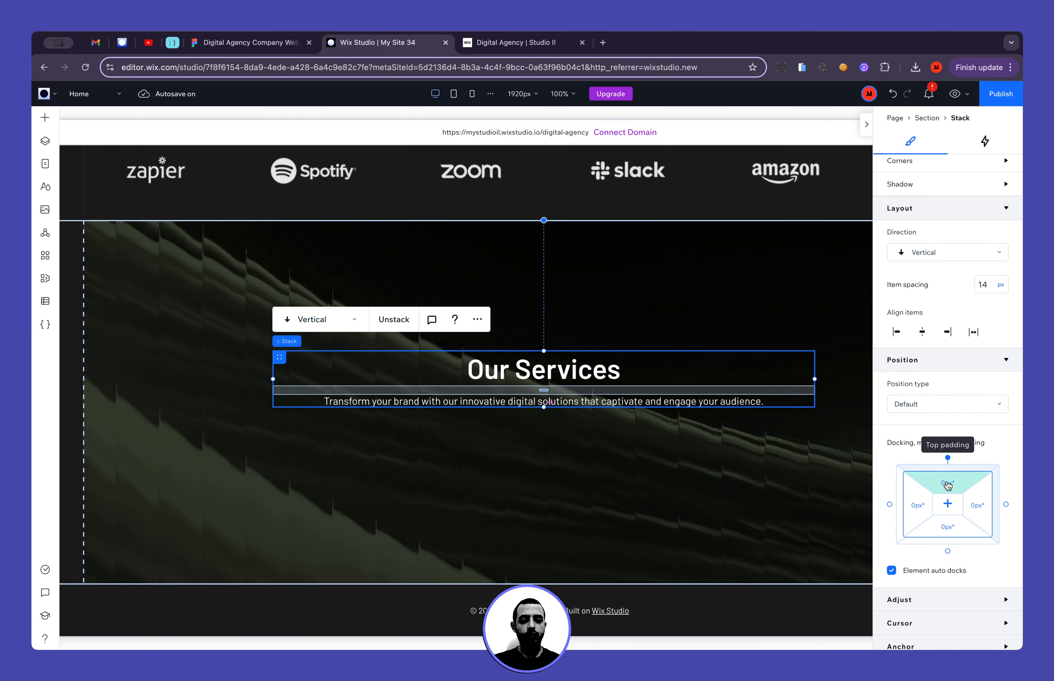
click(947, 486)
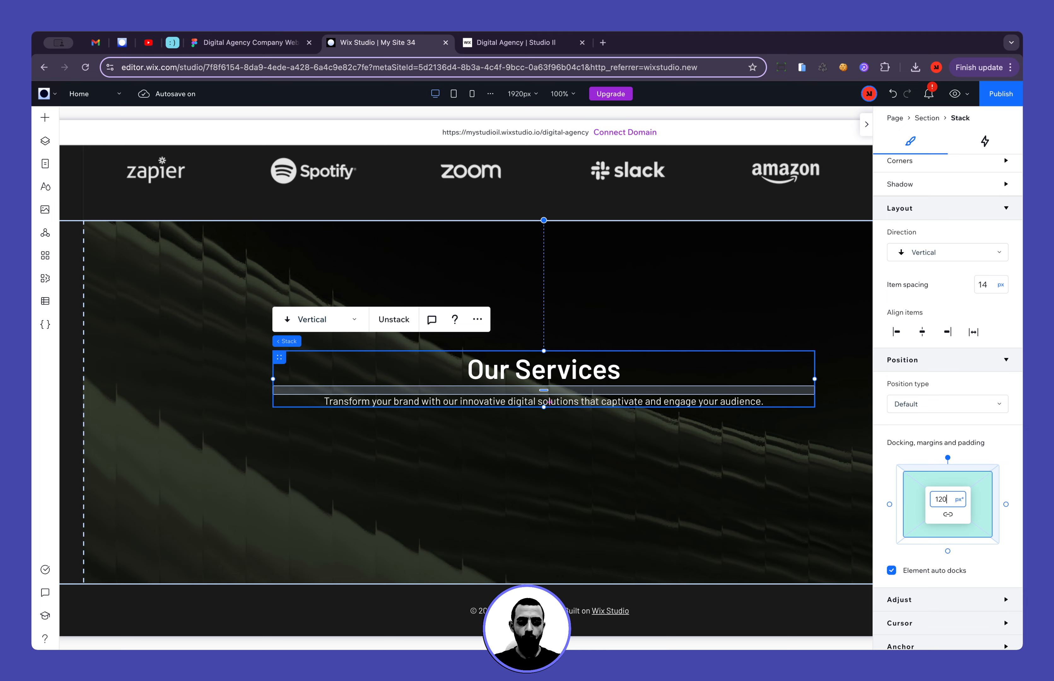
text(120px)
key(Return)
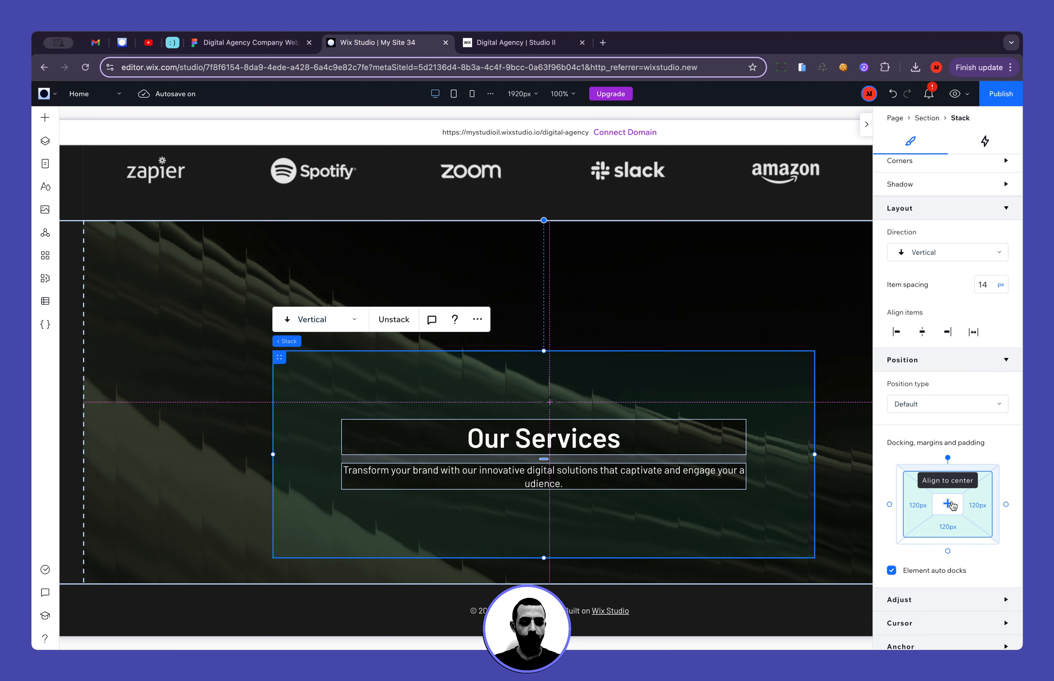
click(948, 514)
click(947, 503)
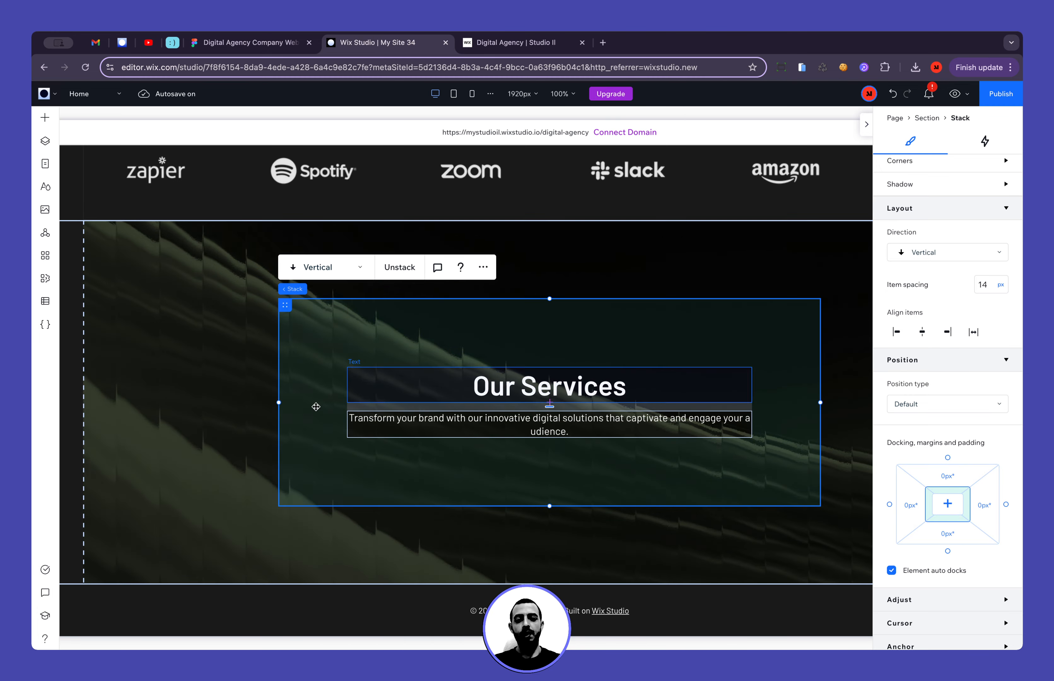
Compare the stack with the Figma banner, measuring the description's side distances to the banner edges, and return to Wix Studio
click(266, 43)
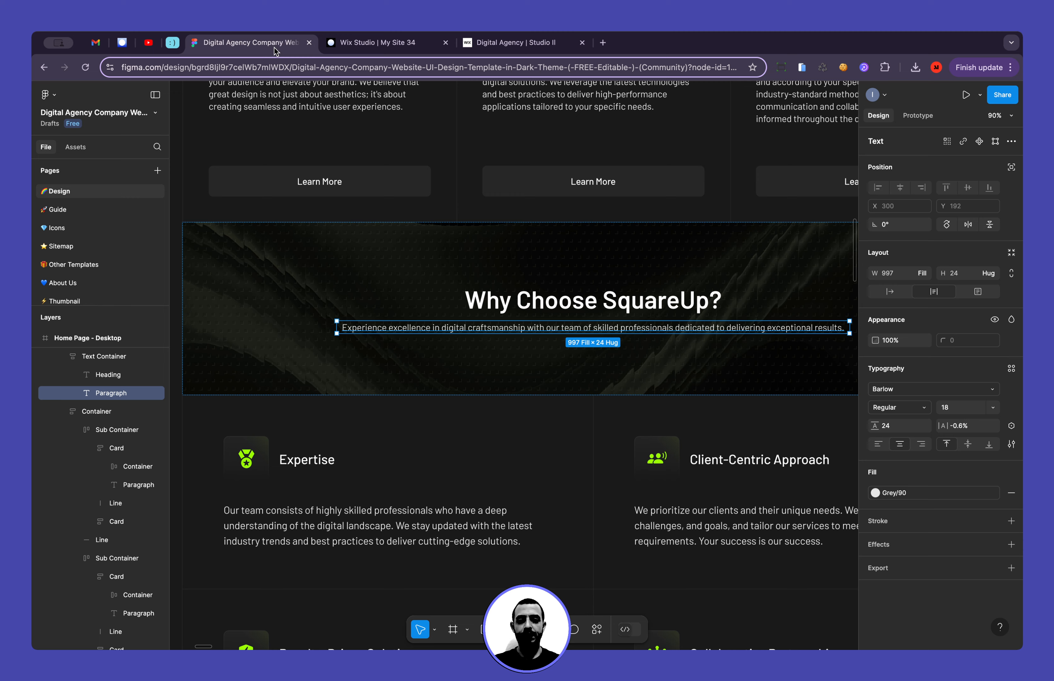
scroll(307, 340, right, 10)
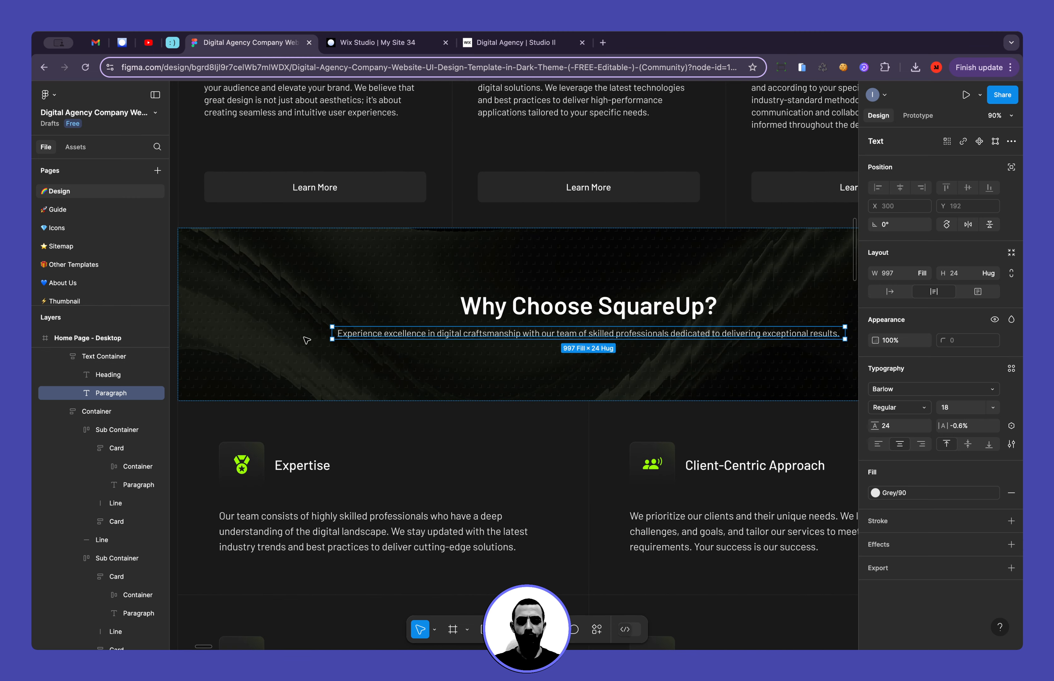
click(365, 42)
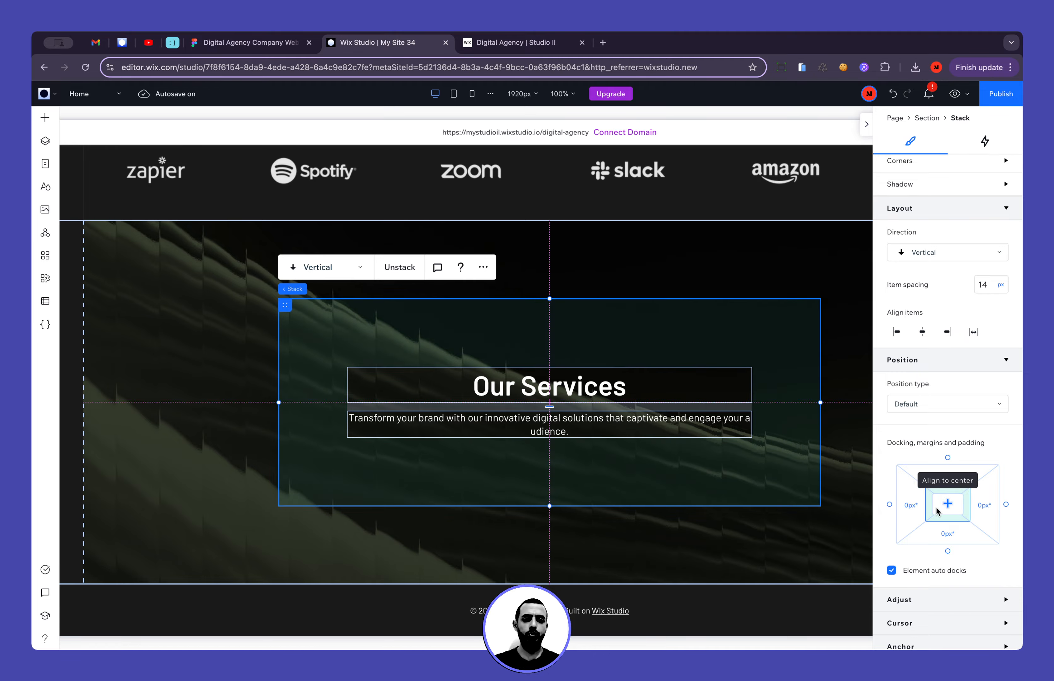
click(284, 42)
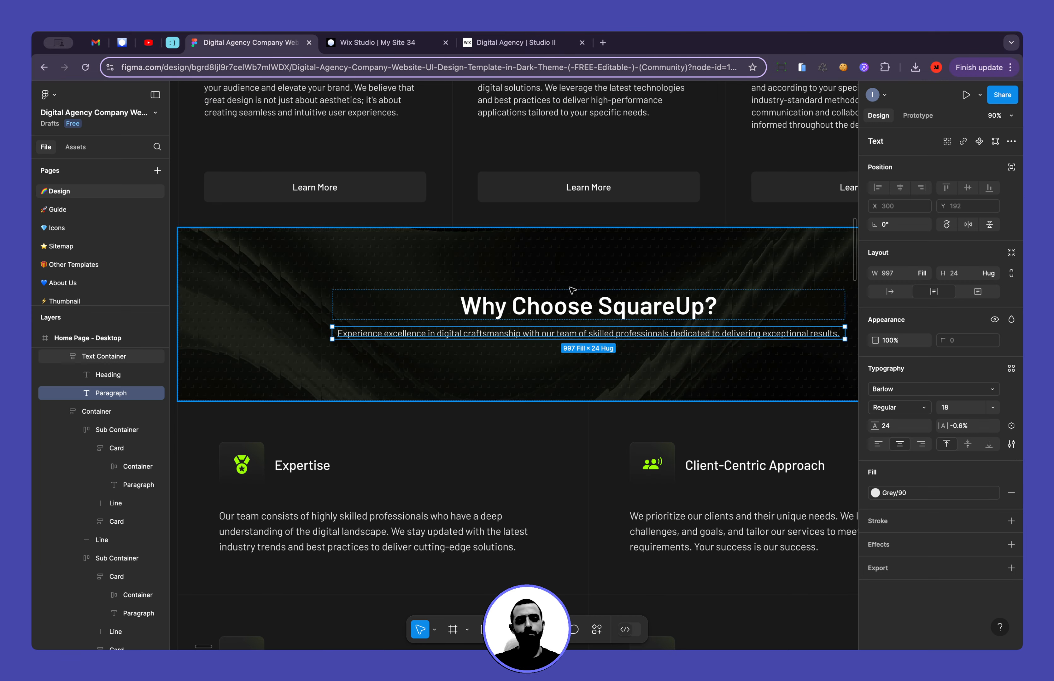
key(alt)
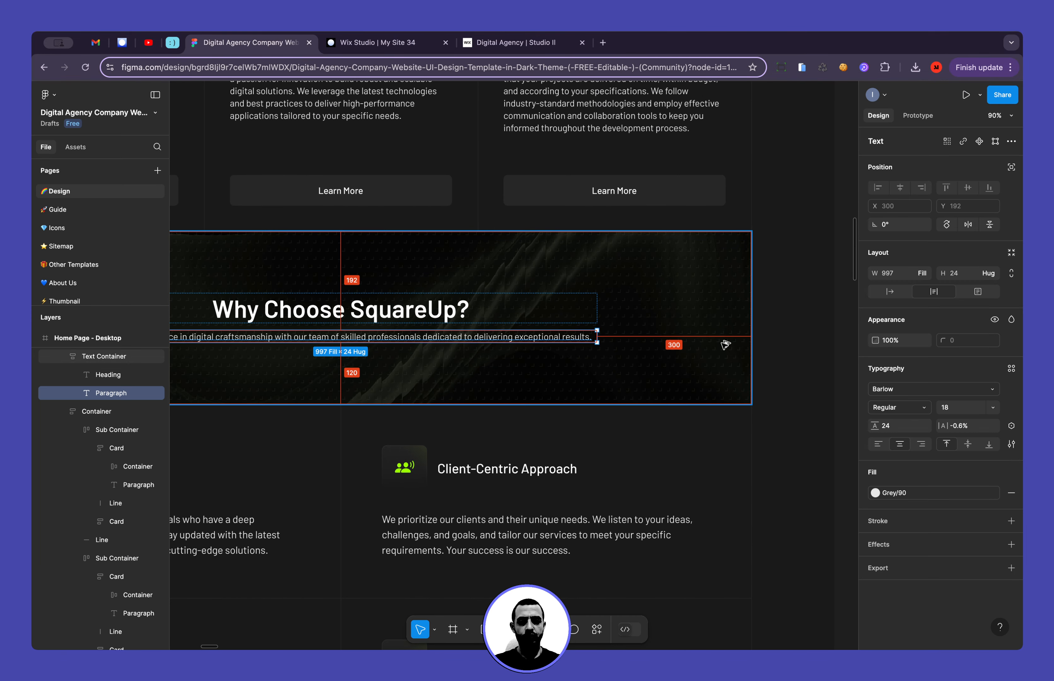
scroll(725, 345, left, 4)
click(376, 42)
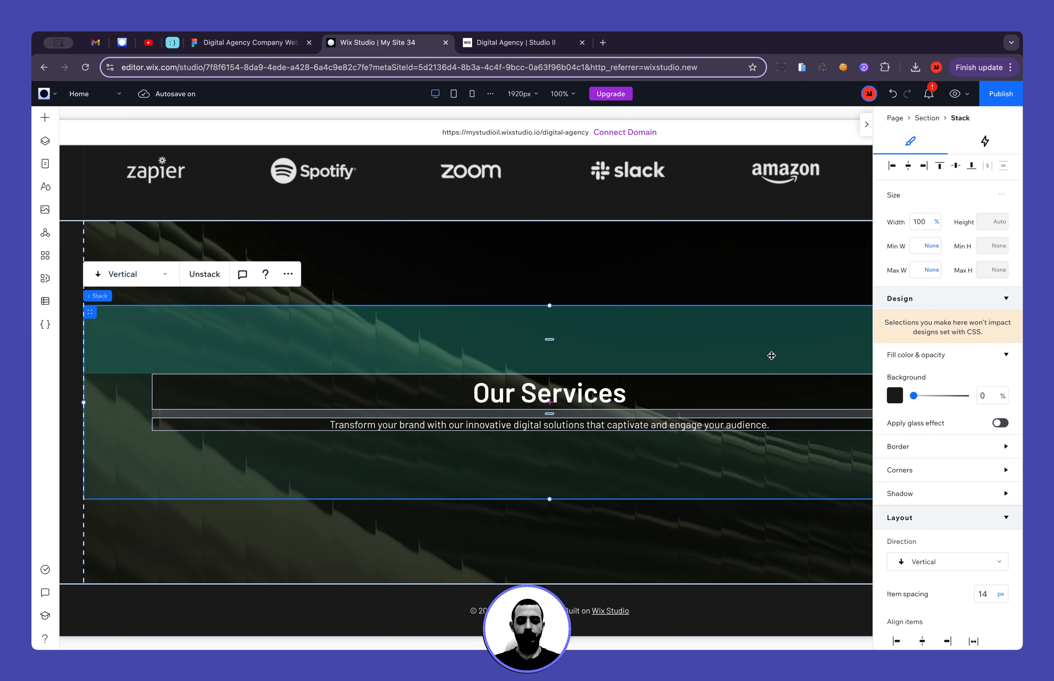
Set the Our Services section's single grid row to a fraction height of 1 fr
scroll(772, 355, right, 5)
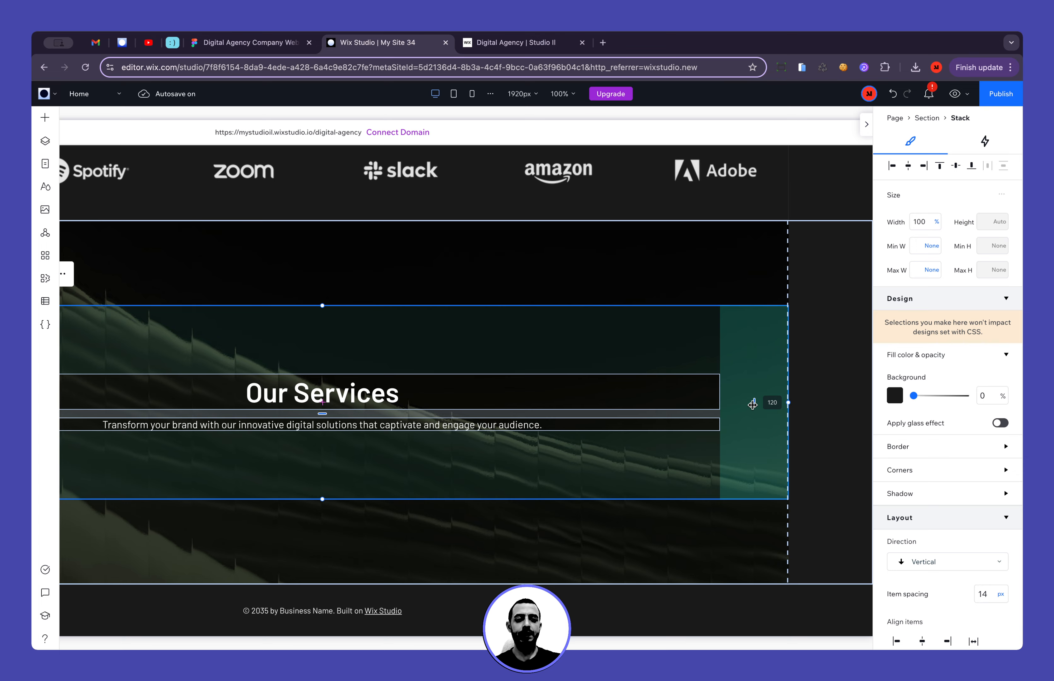
scroll(753, 404, left, 5)
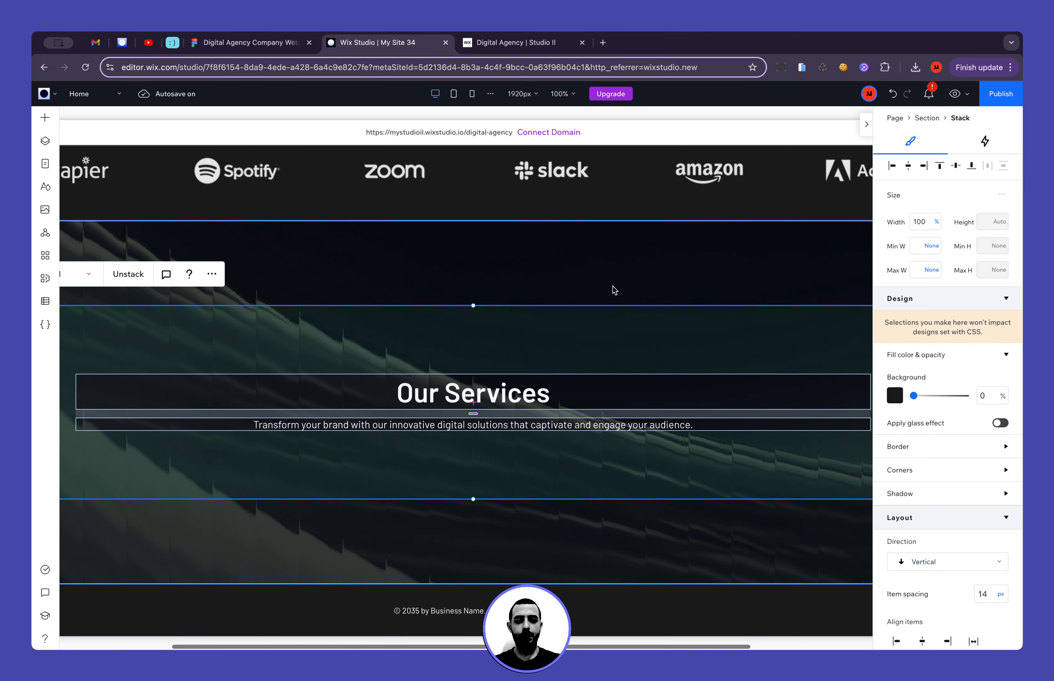
click(613, 285)
scroll(613, 284, left, 1)
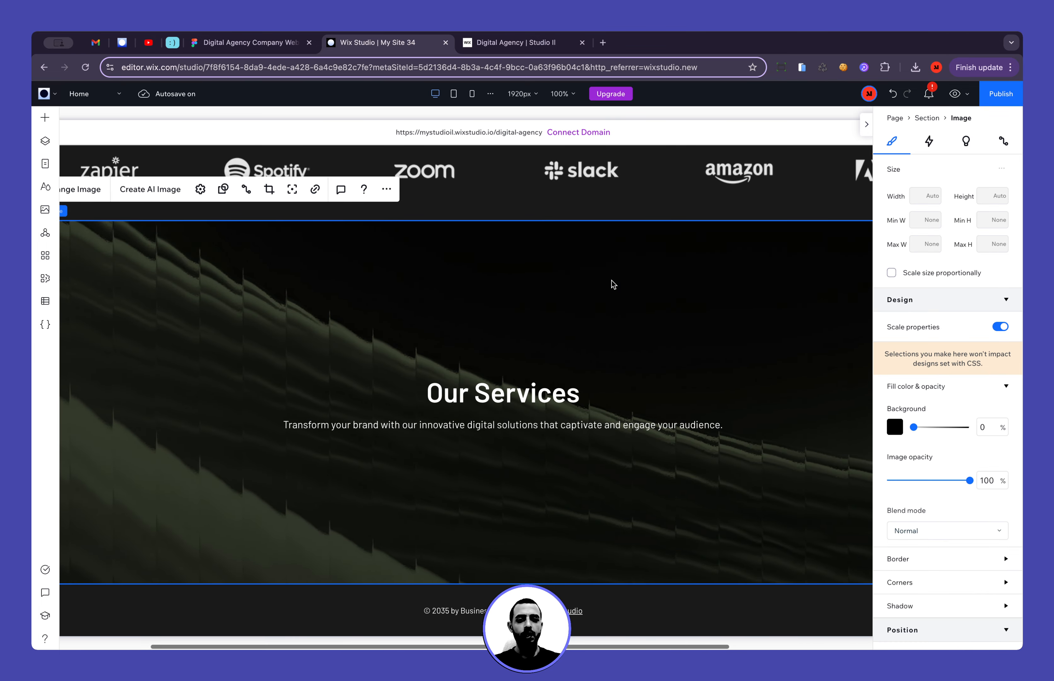
scroll(484, 303, left, 3)
click(147, 211)
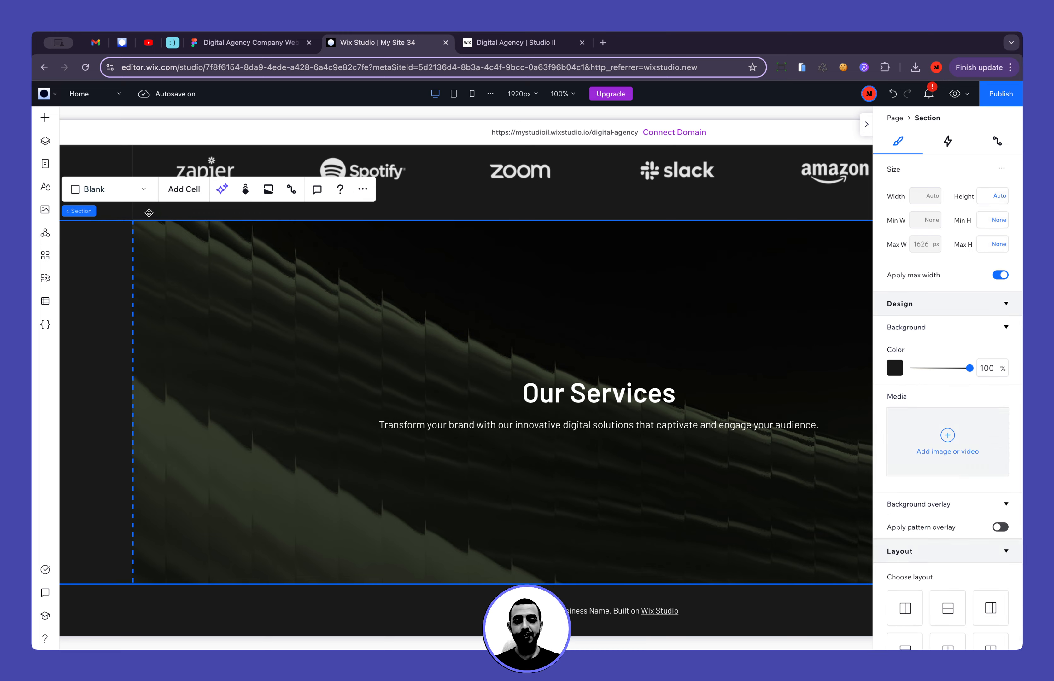
scroll(974, 469, down, 4)
scroll(988, 478, down, 5)
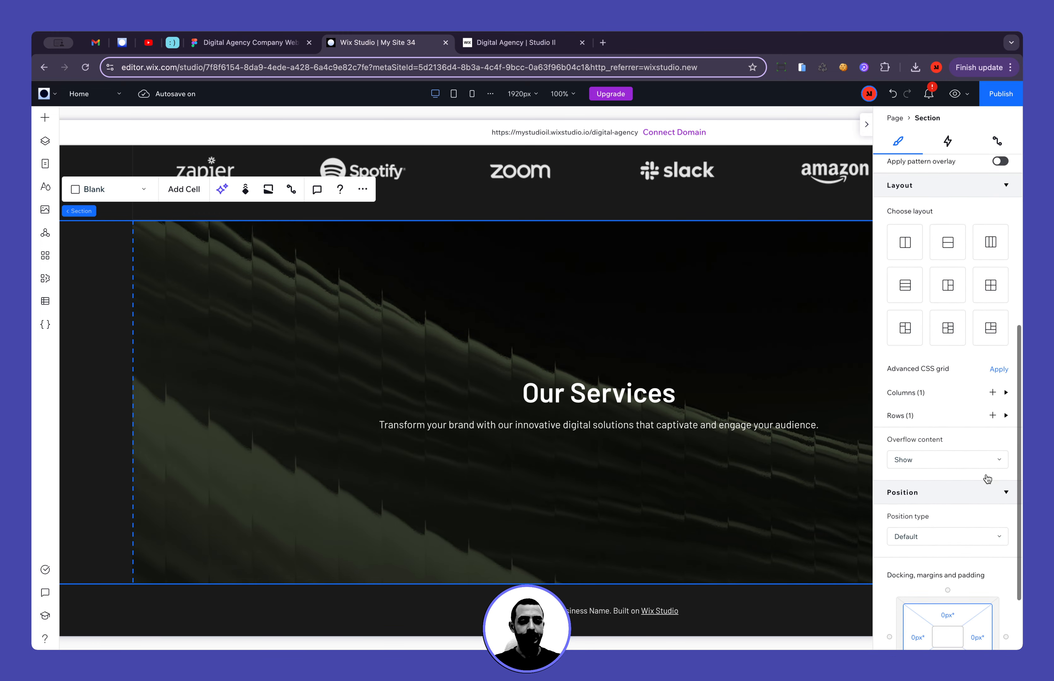
click(910, 326)
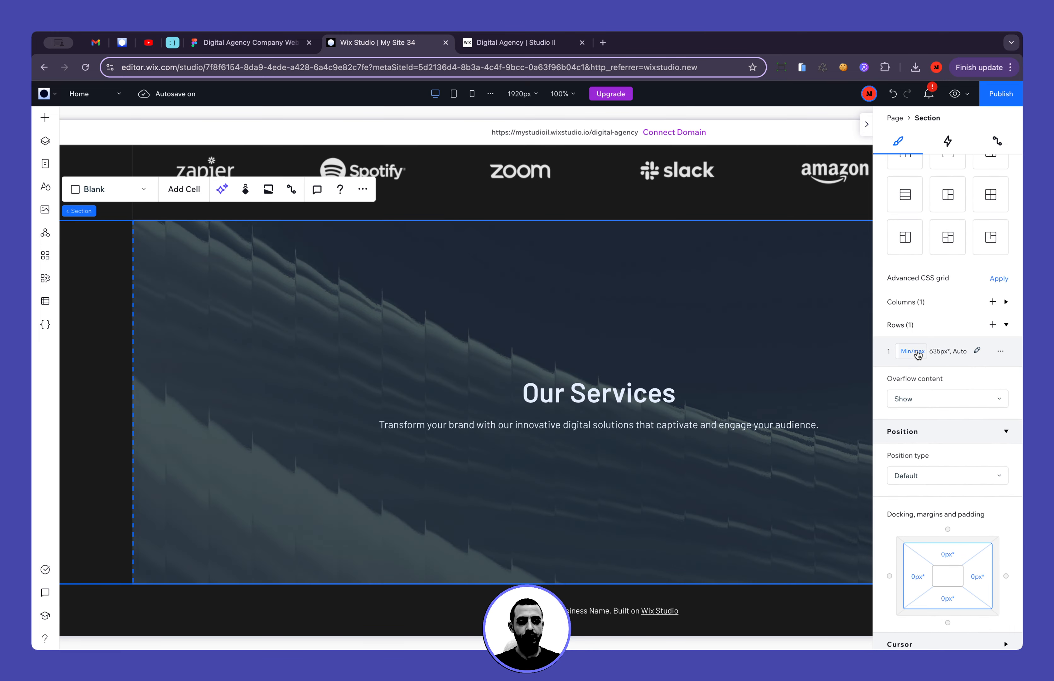
click(913, 351)
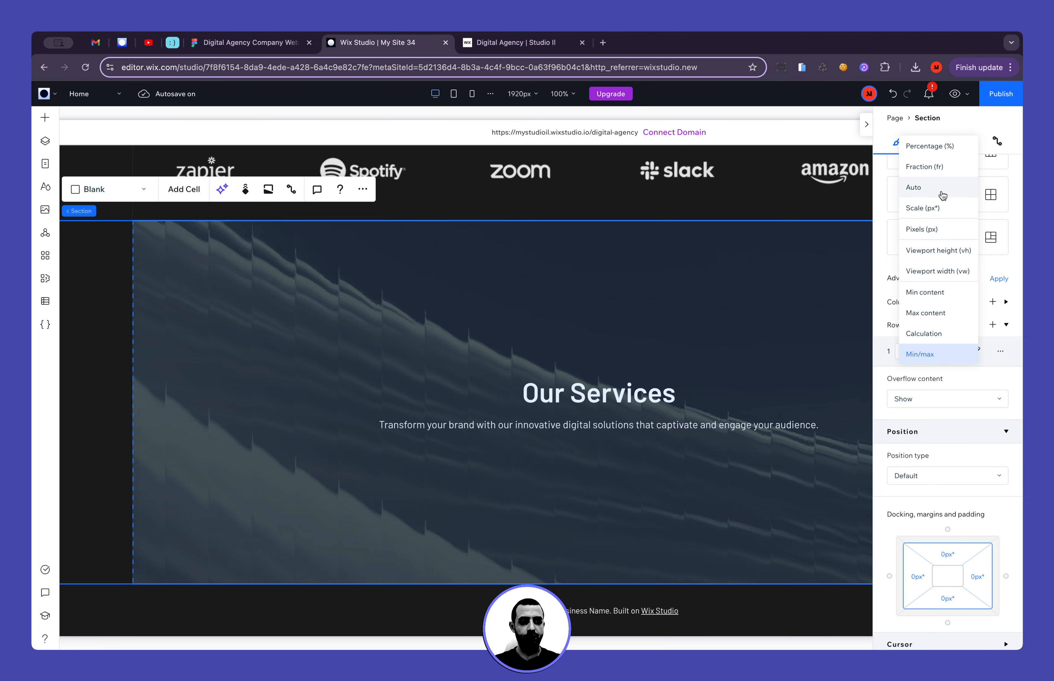
click(935, 168)
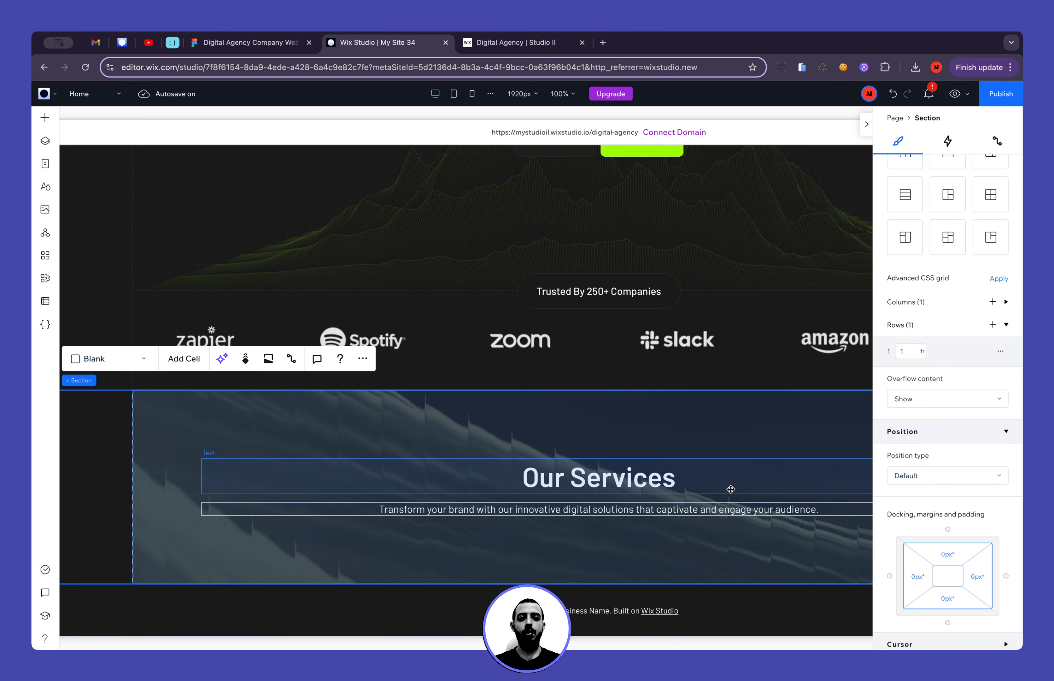
Test how the section grows by appending blank lines to the Our Services description, and remove them again
click(866, 125)
click(705, 481)
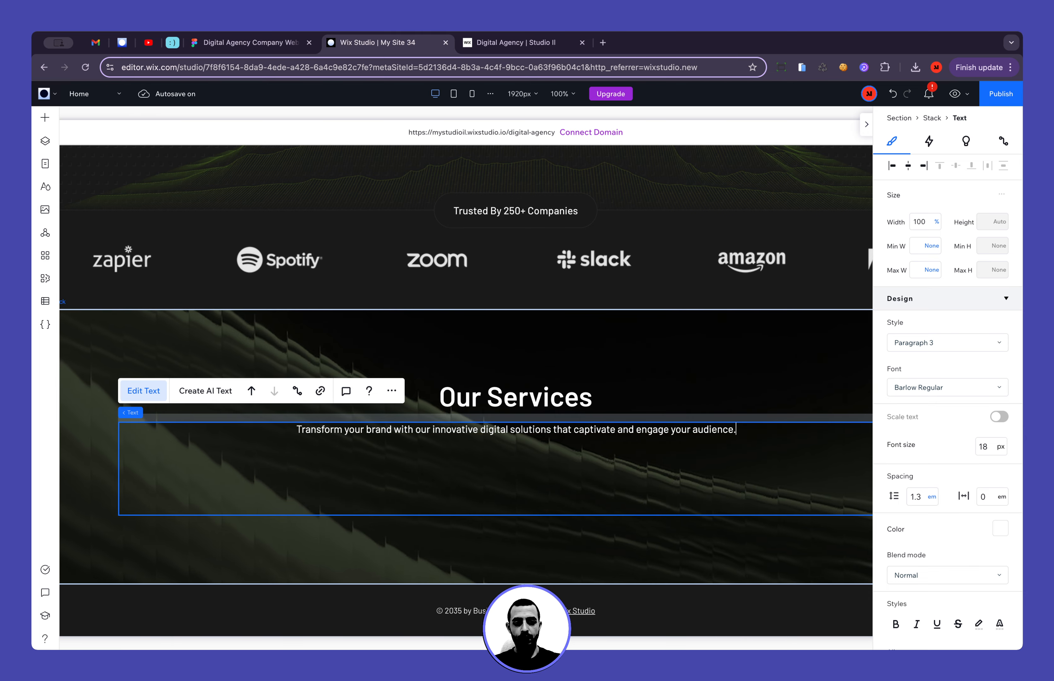
scroll(640, 512, up, 3)
click(623, 514)
scroll(623, 514, down, 2)
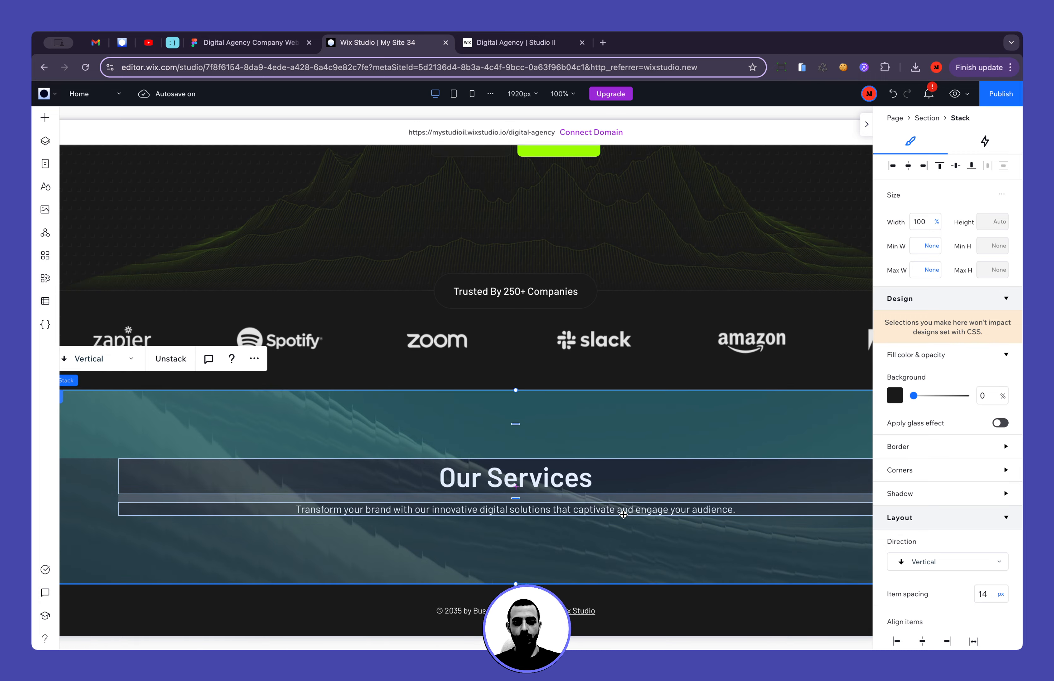
click(424, 254)
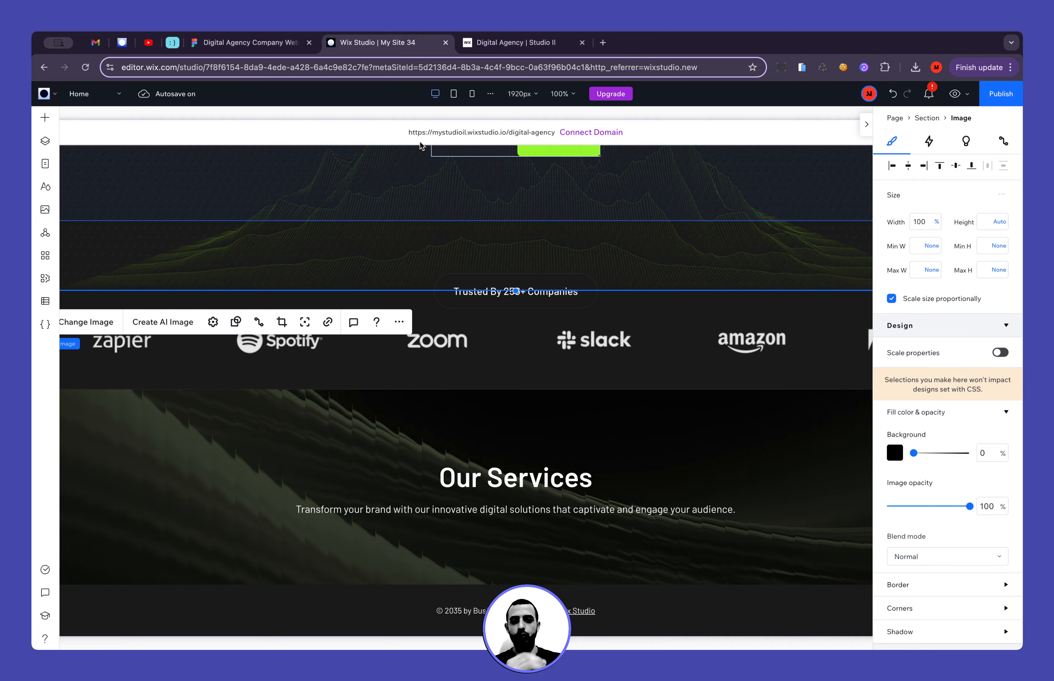
Add a new blank section directly below the Our Services section
click(447, 535)
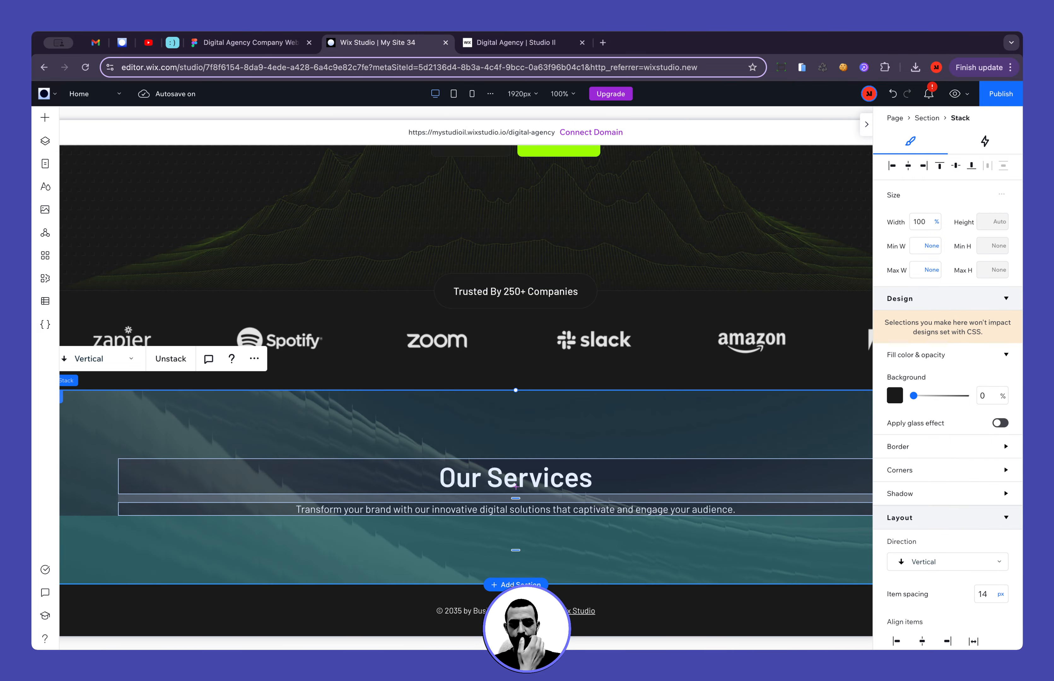
click(513, 586)
scroll(513, 339, up, 4)
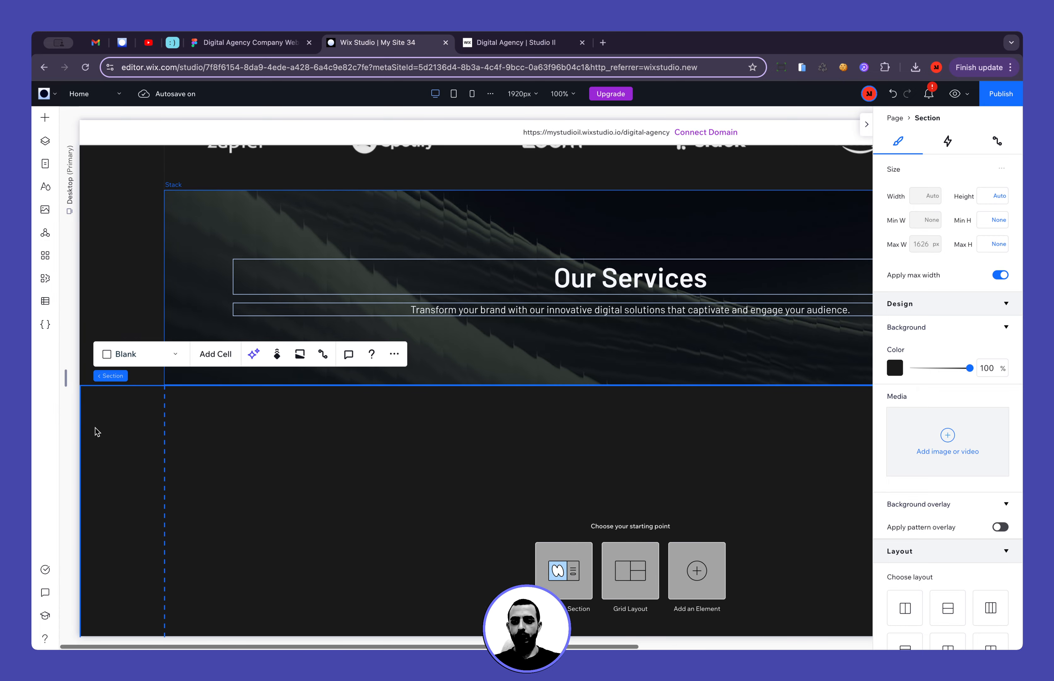
drag(67, 382, 43, 392)
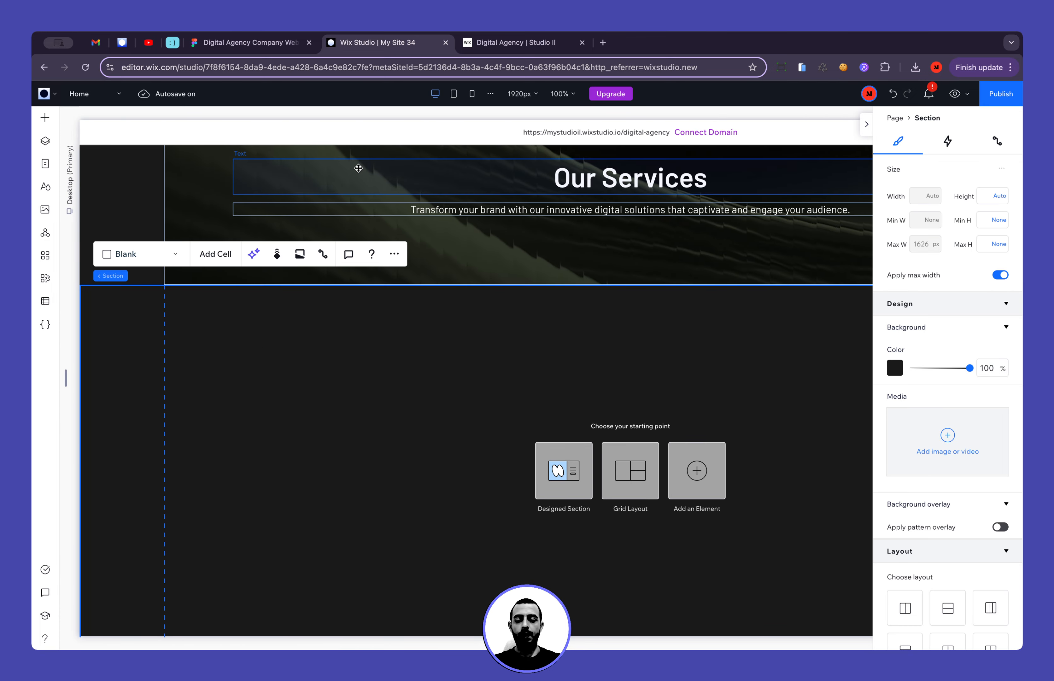
Switch to Figma, examine the side edges of the Why Choose SquareUp banner for border lines, and return to Wix Studio
click(277, 43)
click(289, 212)
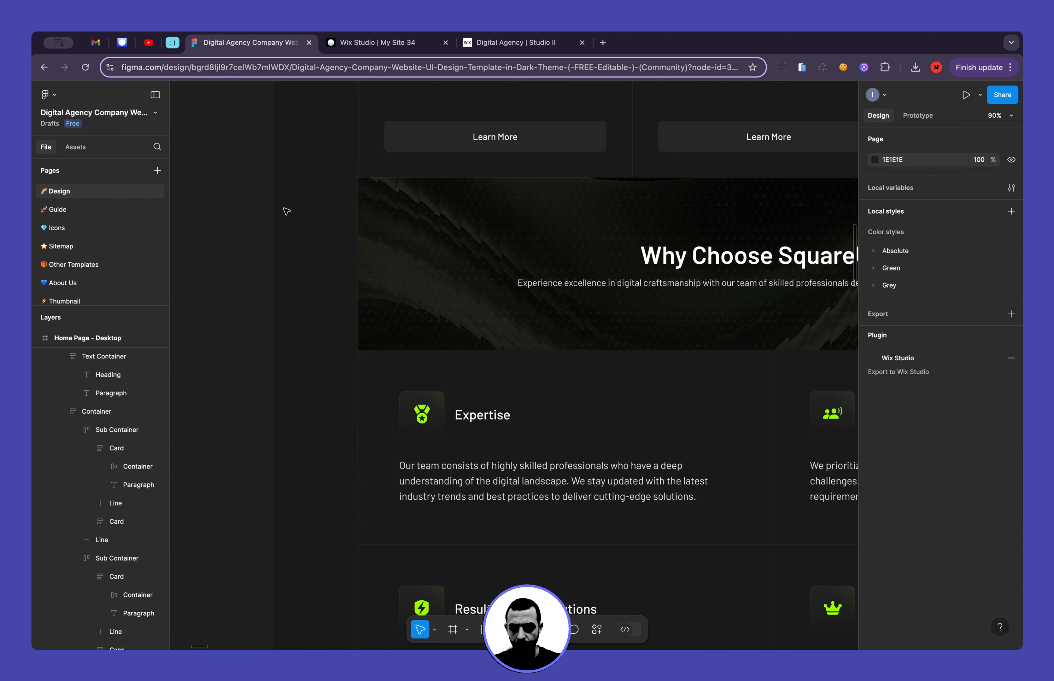
scroll(287, 211, right, 5)
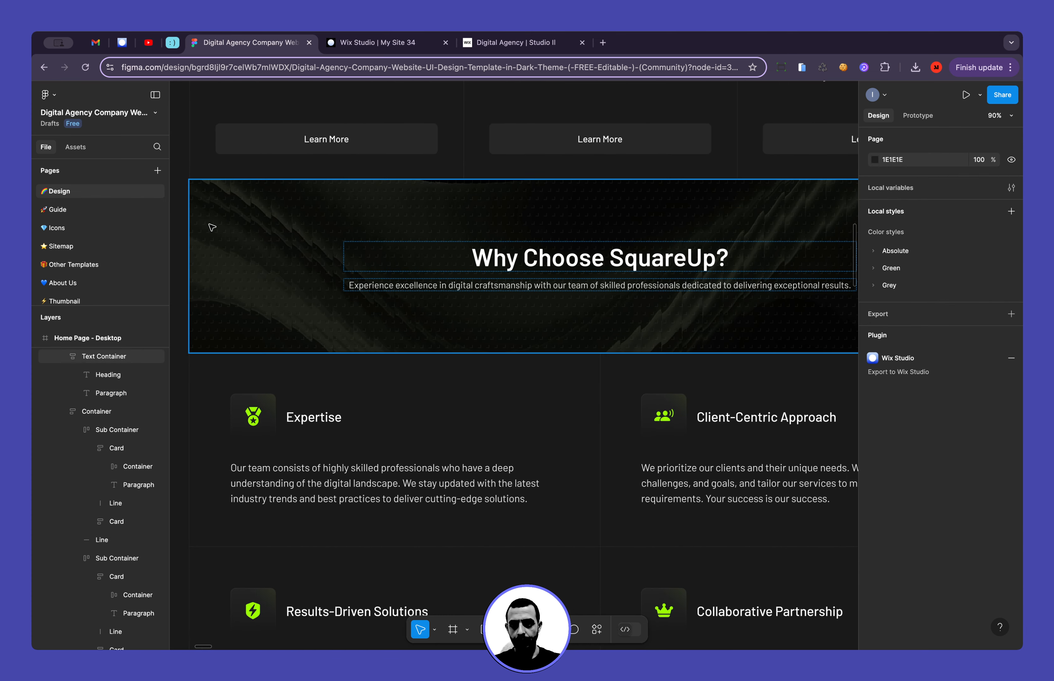
scroll(212, 228, up, 5)
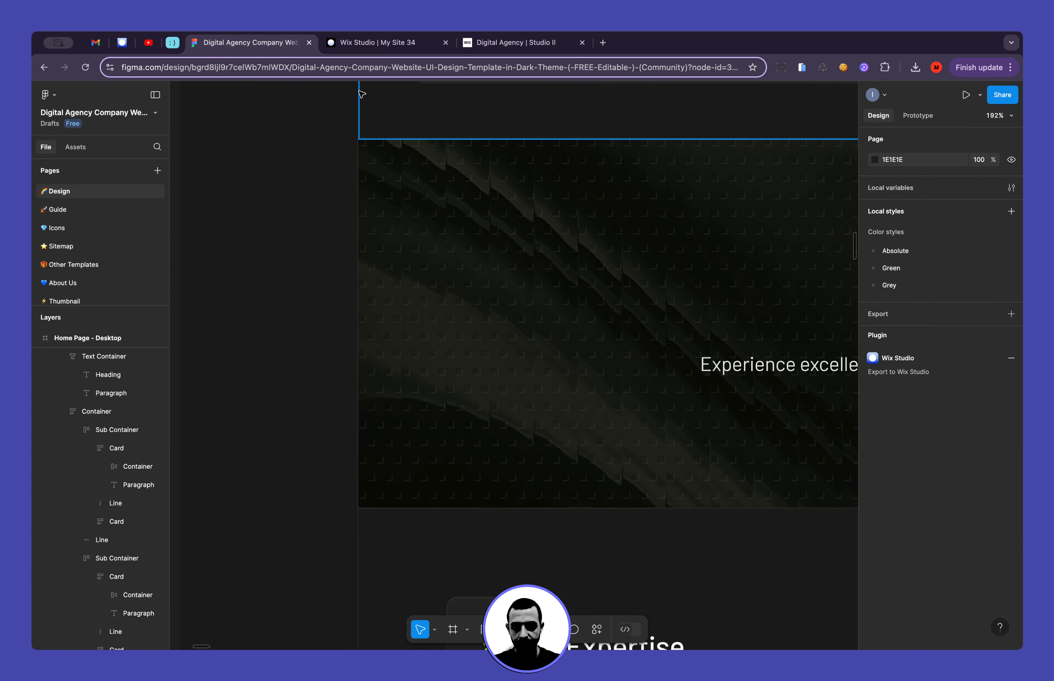
click(378, 43)
Paste a copy of the Companies Logos section's decorative vertical line into the Our Services section
click(421, 490)
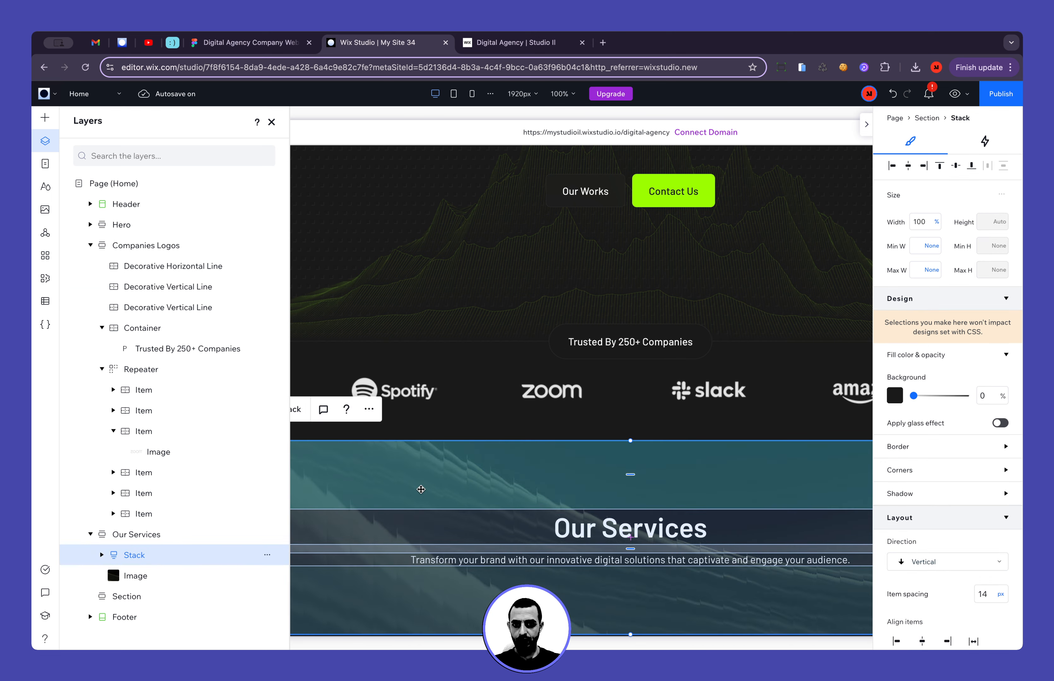
scroll(421, 489, down, 1)
scroll(421, 490, left, 5)
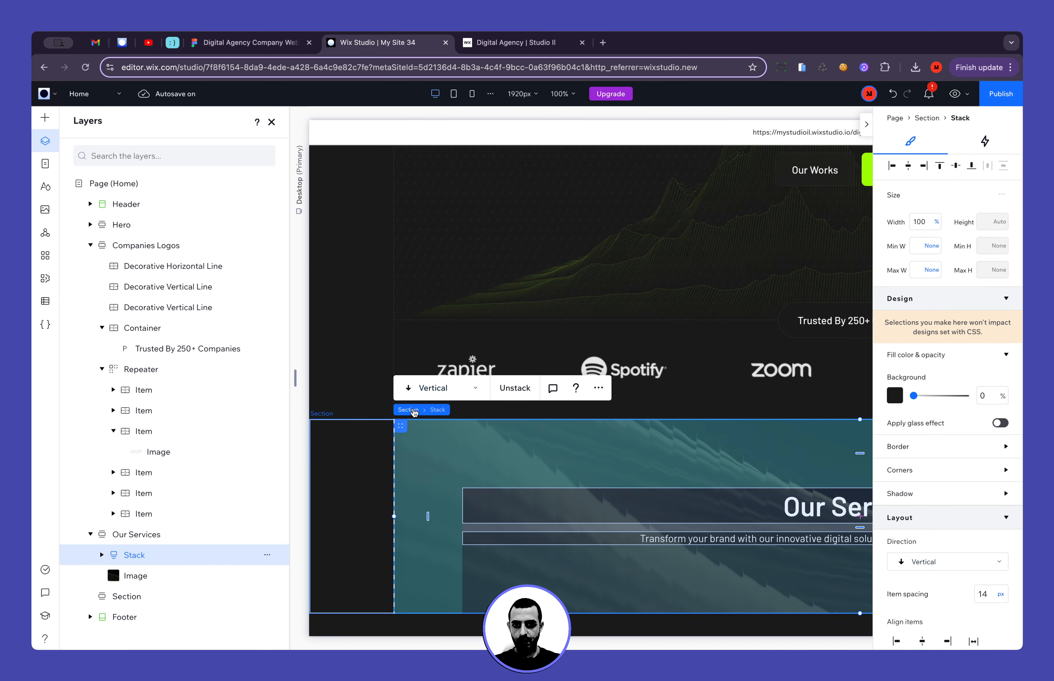
click(421, 417)
key(Escape)
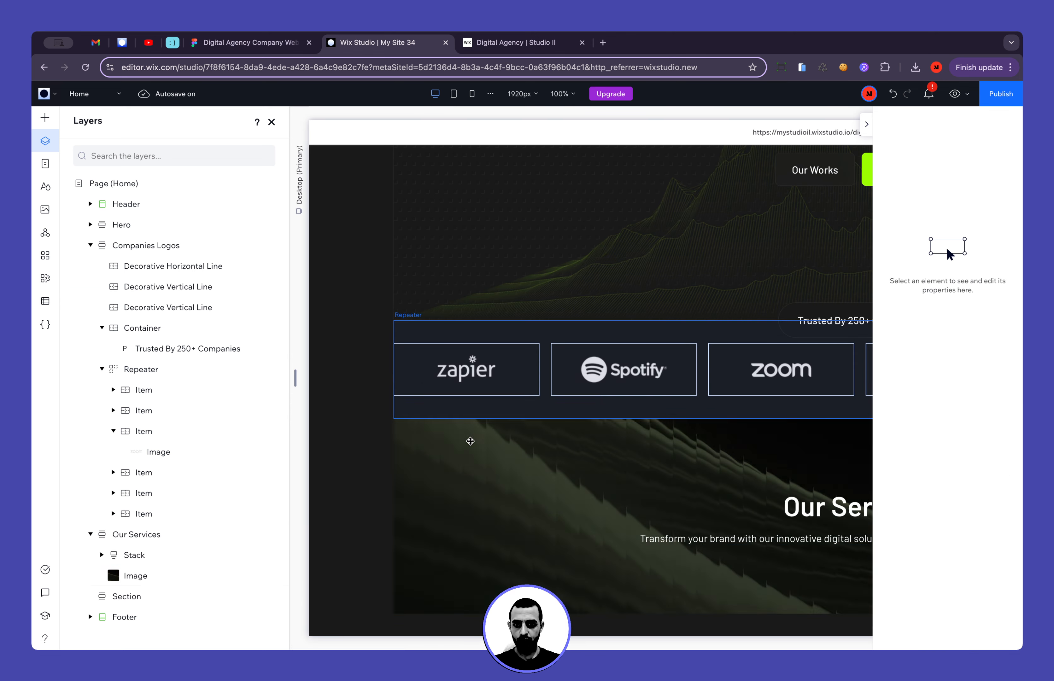
click(407, 495)
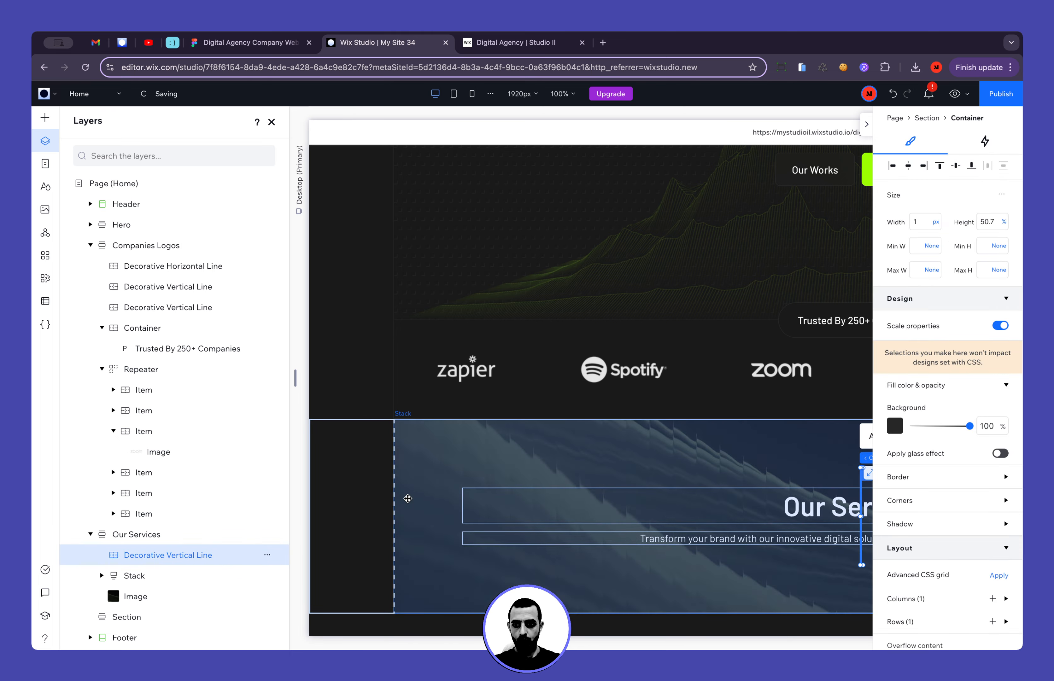
Align the pasted decorative line to the left and top of the Our Services section and set its height to 100%
click(891, 166)
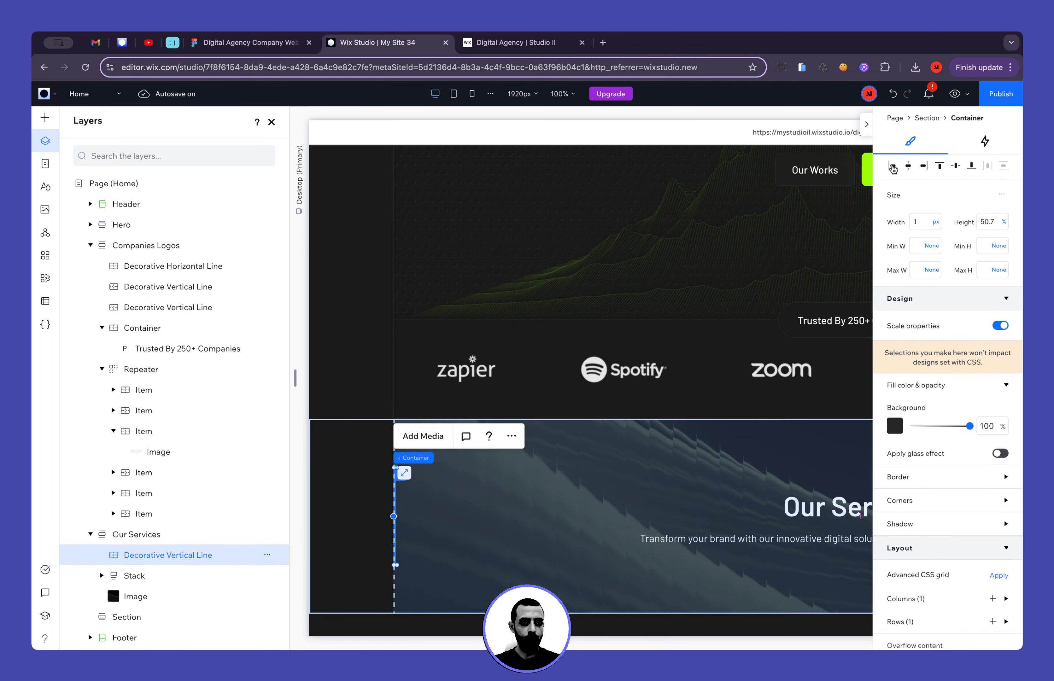
click(939, 166)
click(987, 221)
text(100)
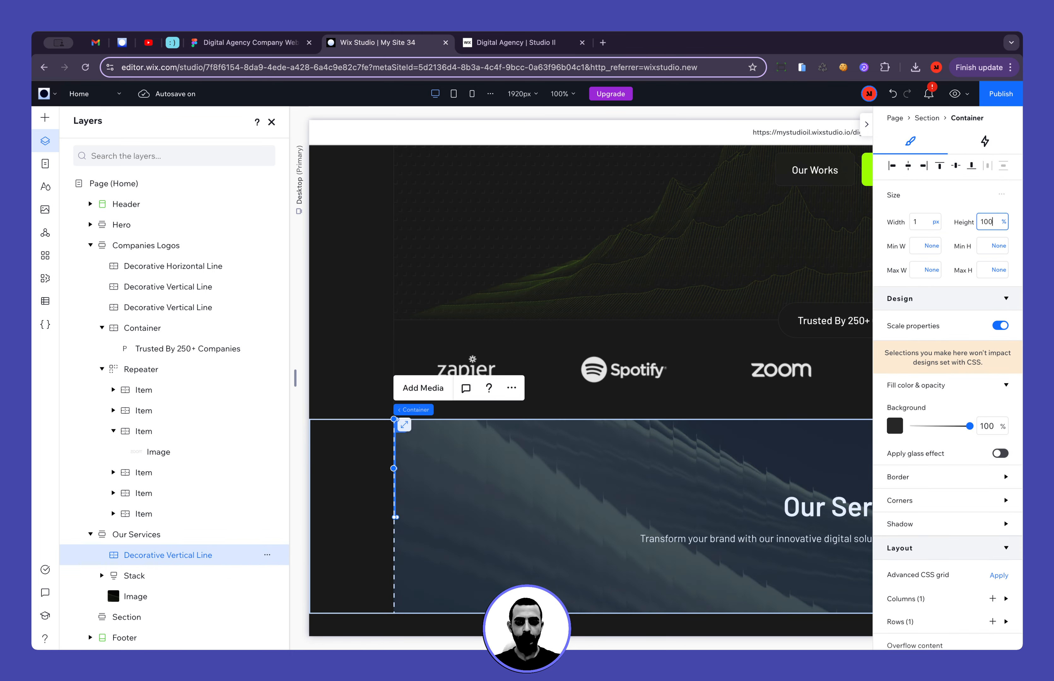
key(Return)
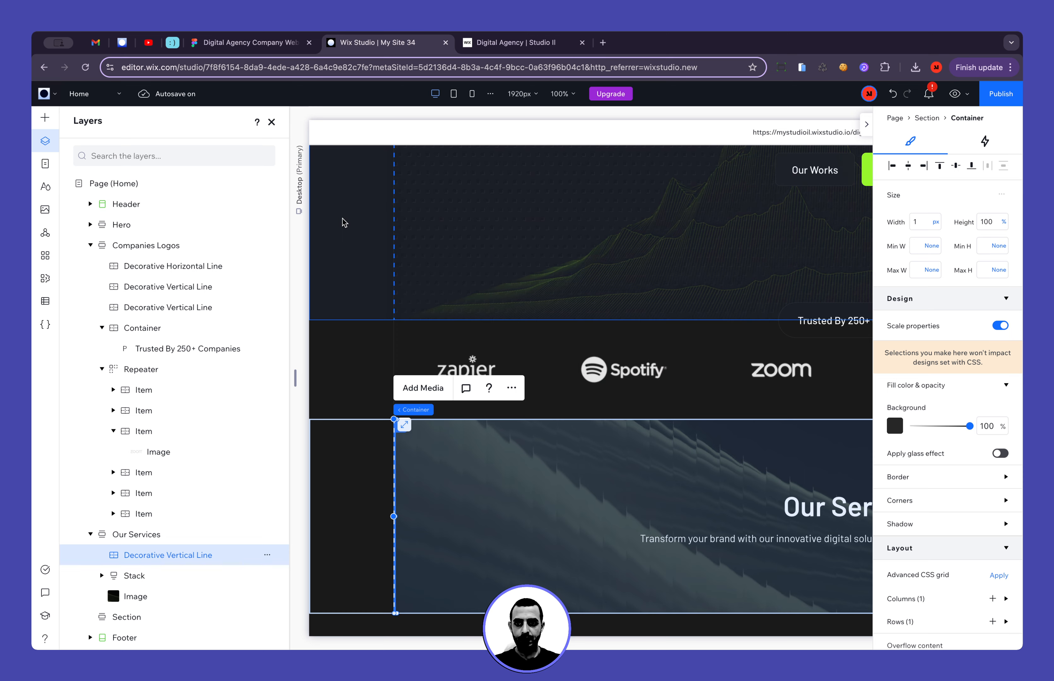
Duplicate the decorative line, align the copy to the right edge of the Our Services section, and deselect it
click(271, 121)
key(super+d)
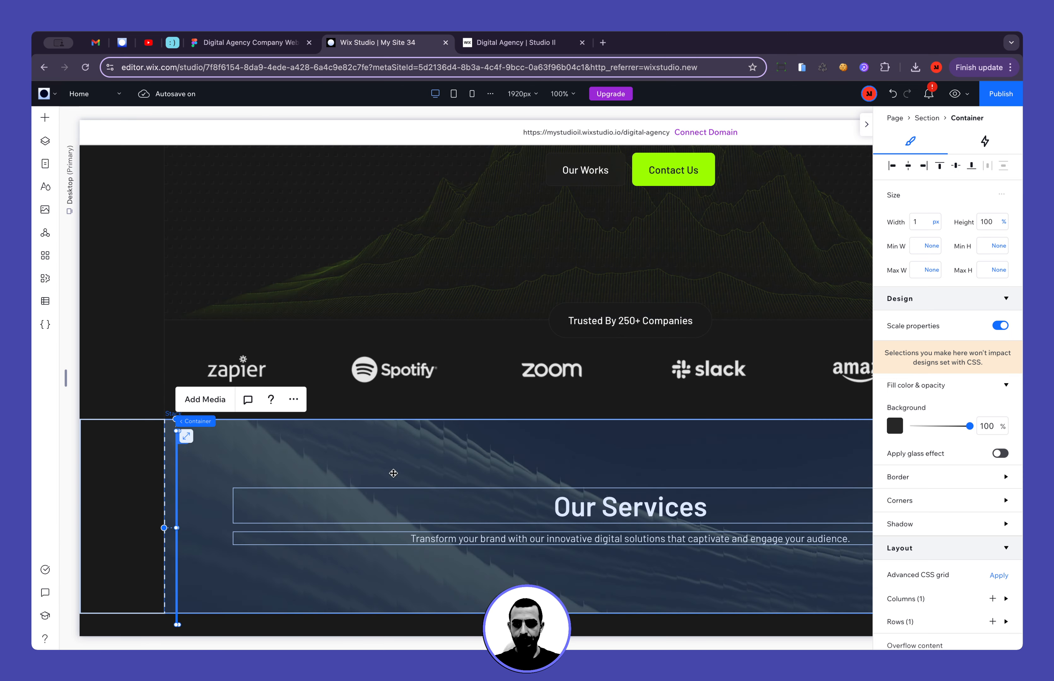
click(924, 166)
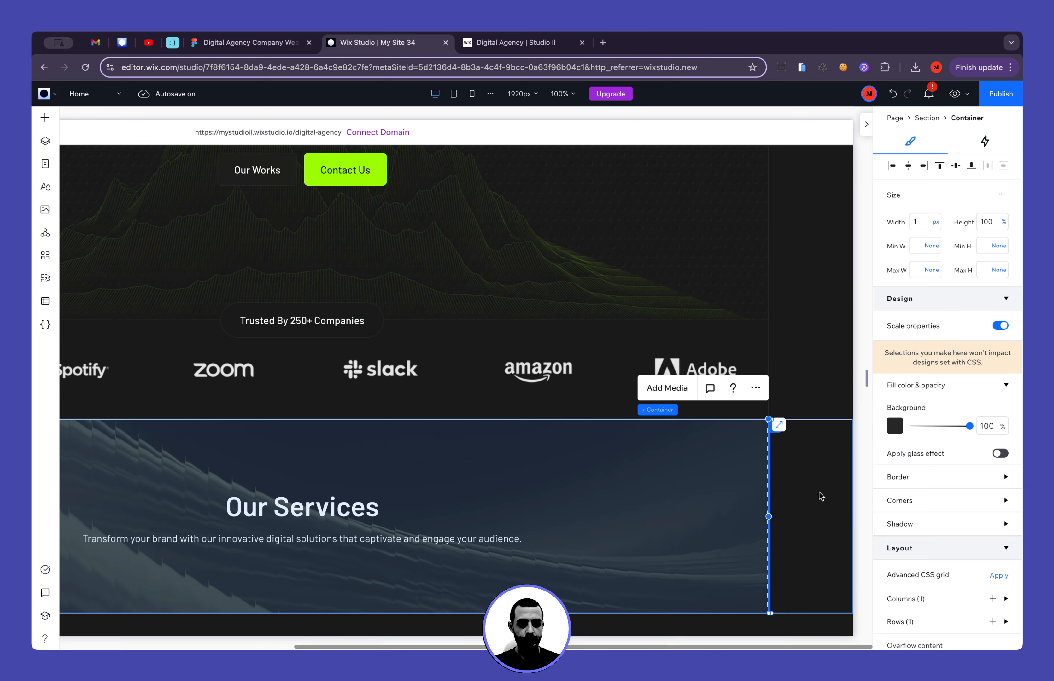
click(819, 339)
scroll(819, 339, down, 3)
scroll(821, 339, left, 1)
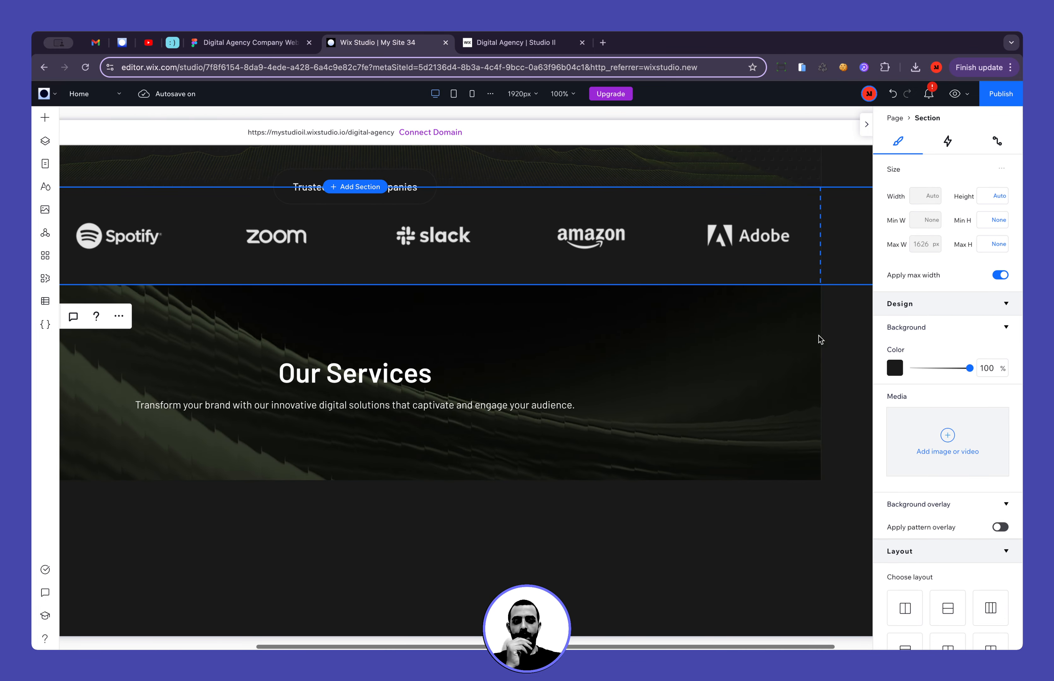
click(454, 94)
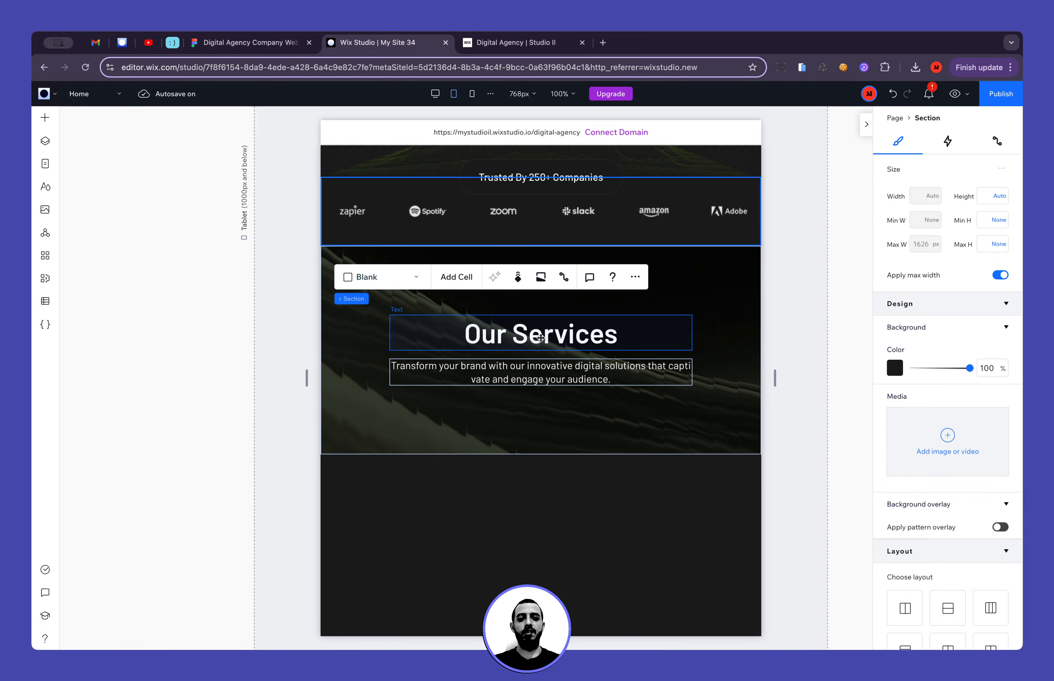
click(254, 44)
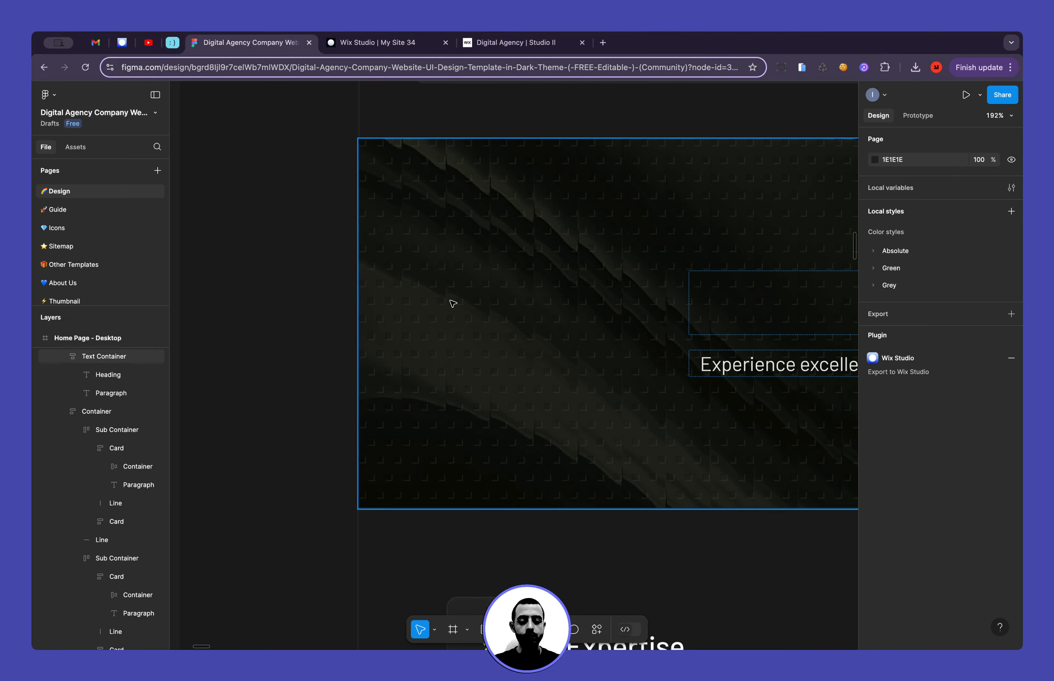
scroll(452, 303, down, 5)
scroll(452, 303, down, 5)
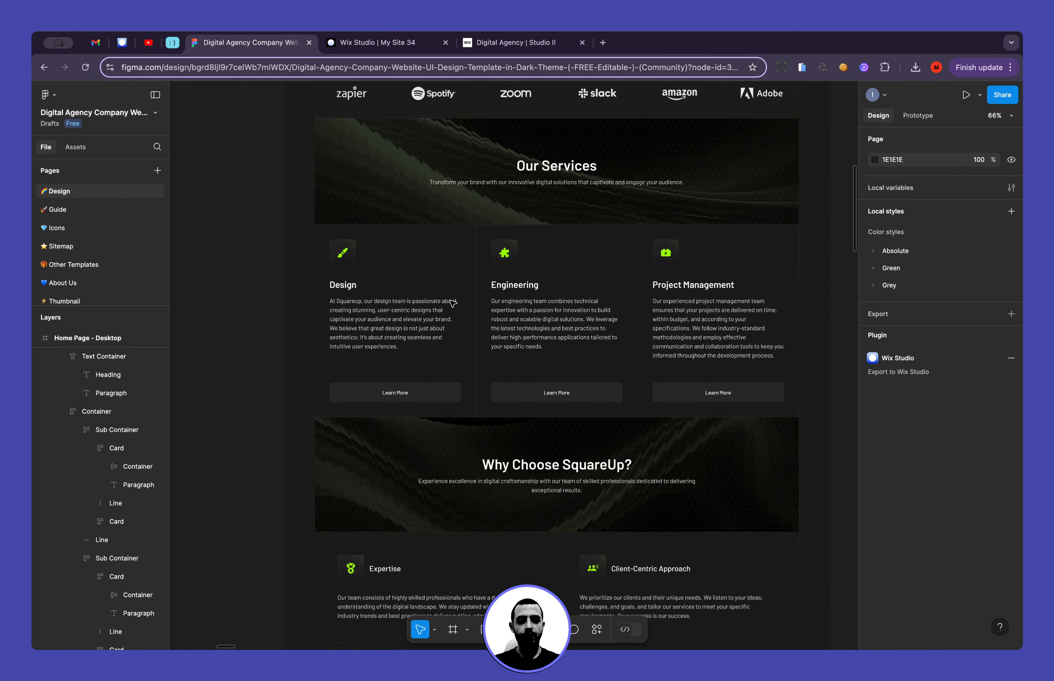
scroll(454, 306, down, 6)
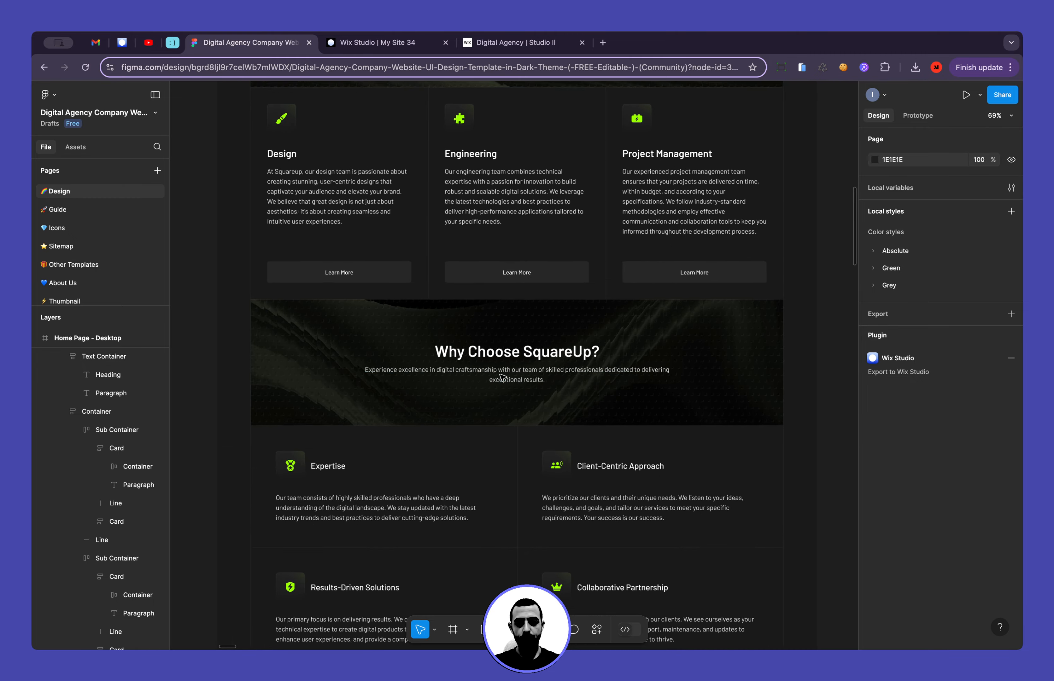
scroll(503, 378, up, 5)
scroll(503, 378, up, 10)
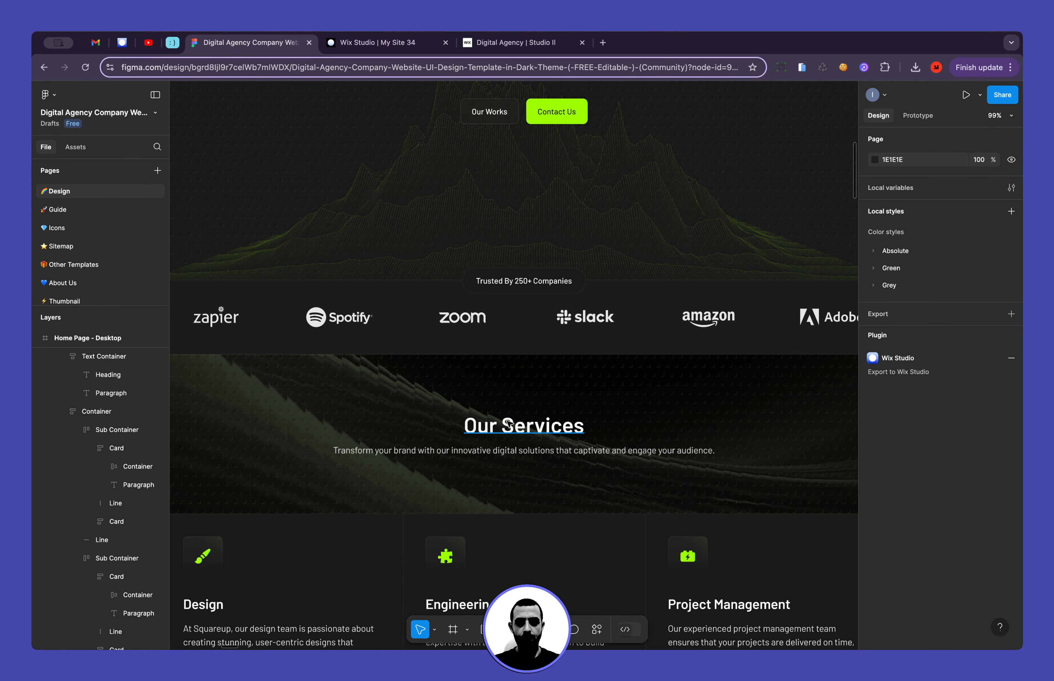
click(509, 424)
click(950, 407)
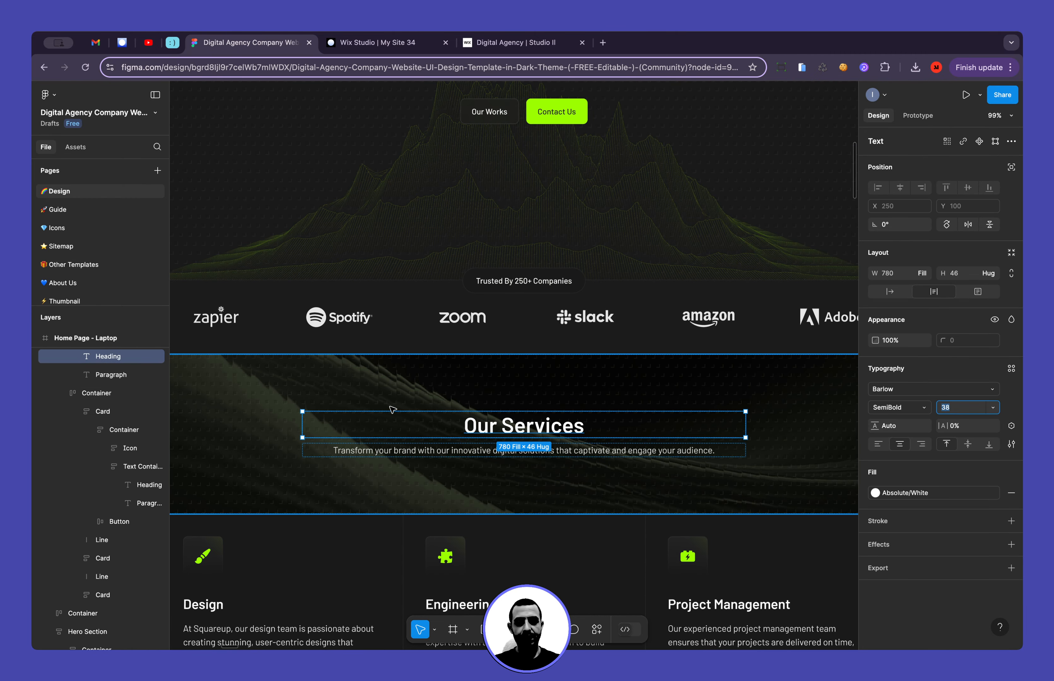
click(402, 452)
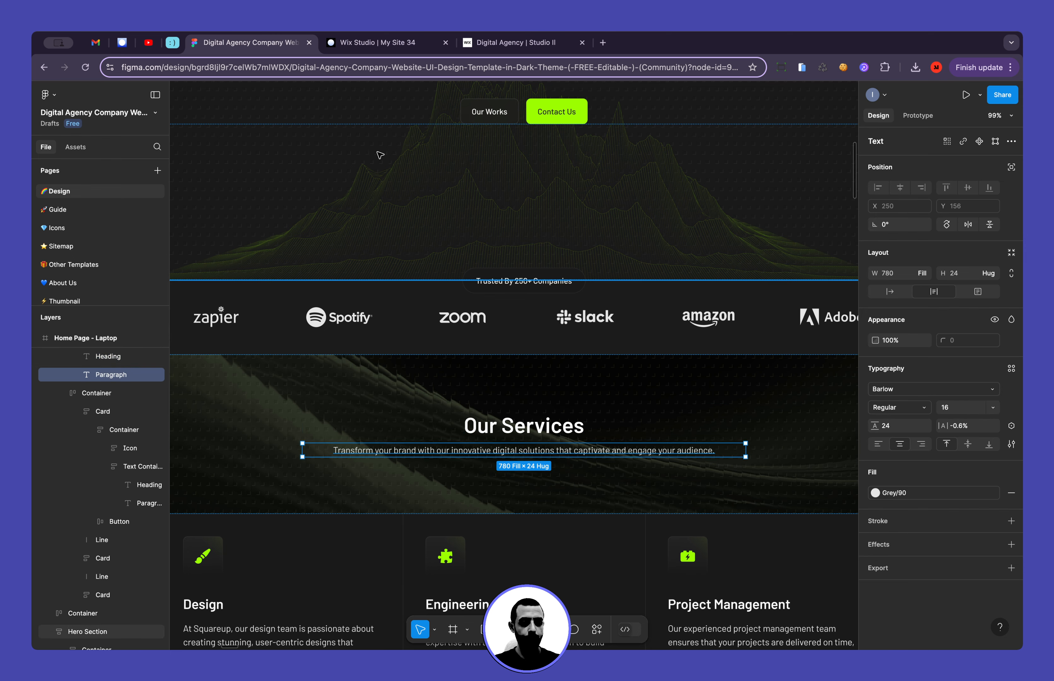
Switch to Wix Studio and set the Our Services heading's font size to 38 px on the tablet breakpoint
click(370, 42)
click(540, 333)
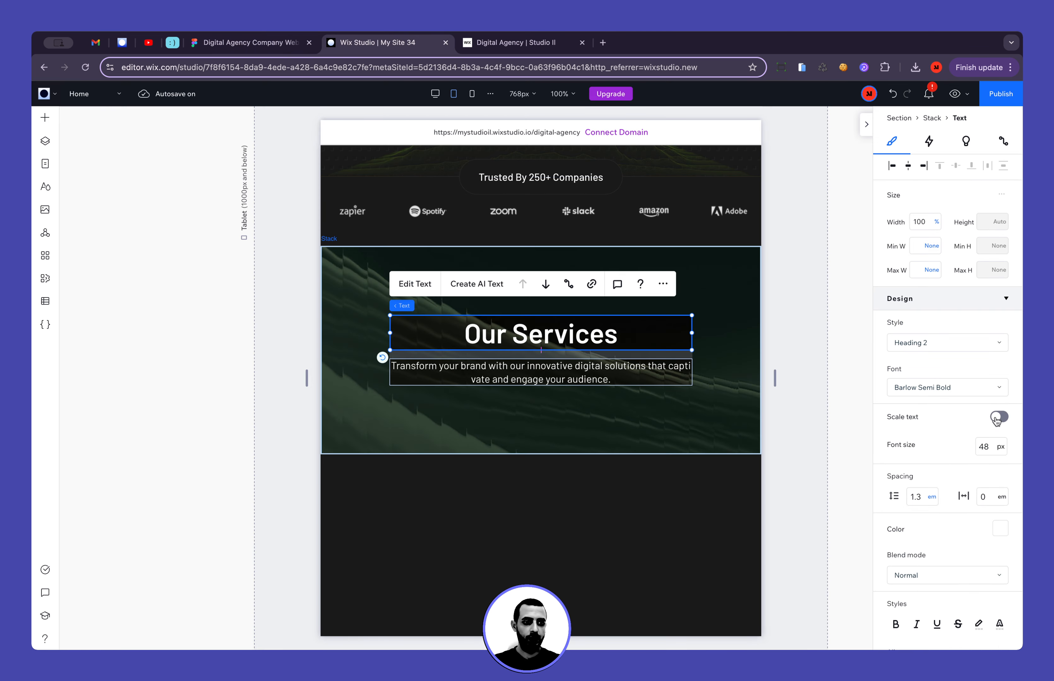
click(994, 447)
text(38)
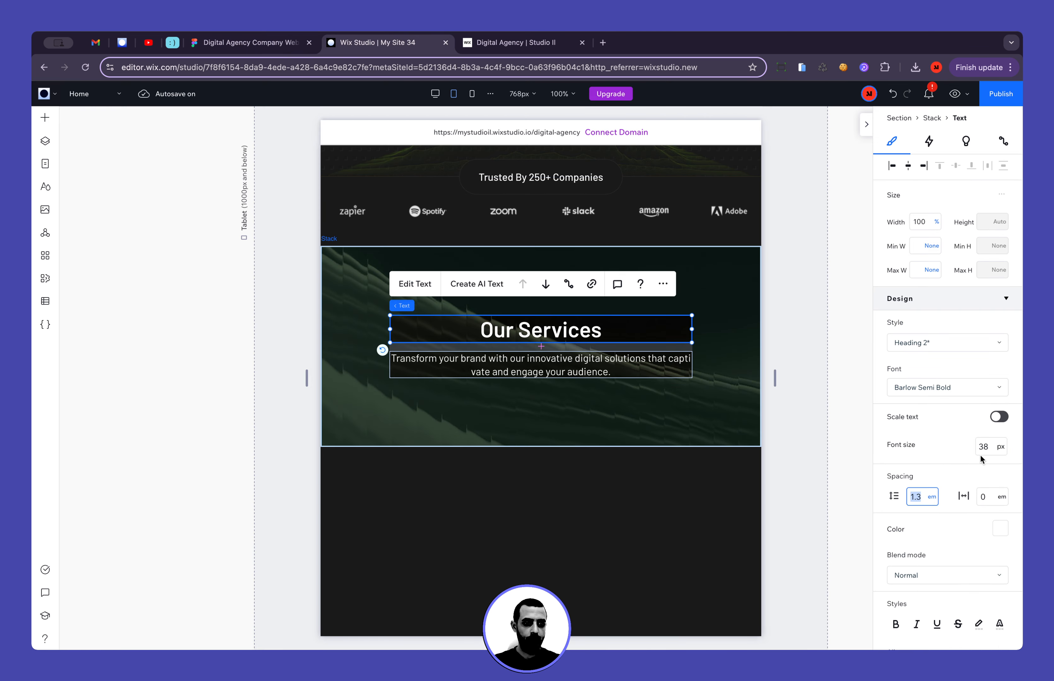
Set the font size of the description below the Our Services heading to 16 px and deselect it
click(628, 371)
click(984, 446)
text(16)
key(Tab)
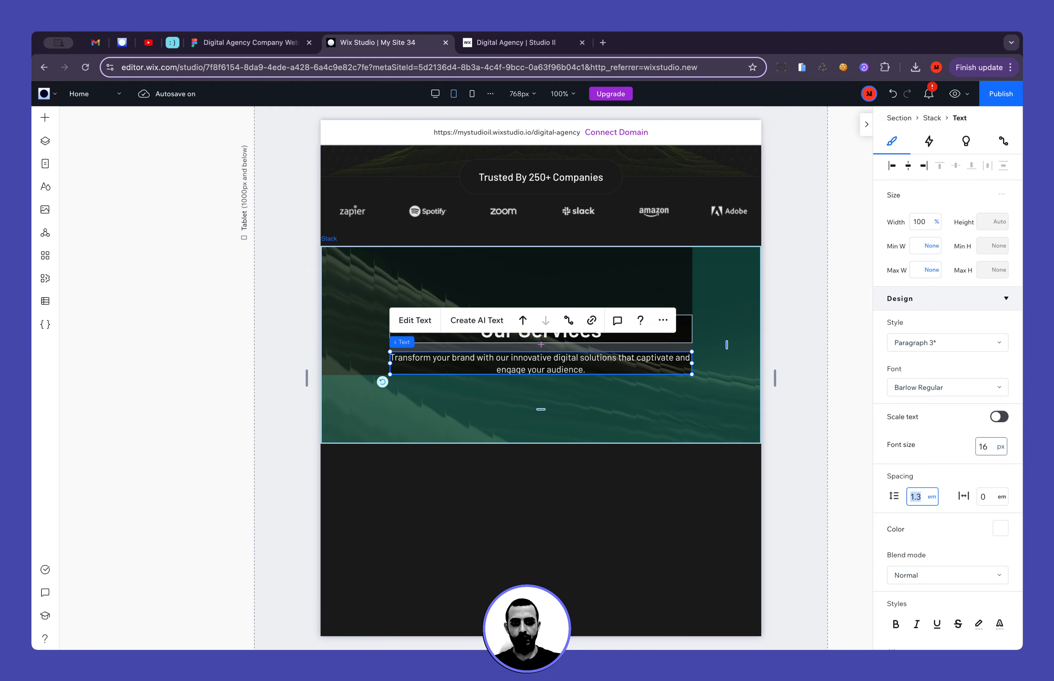
click(823, 347)
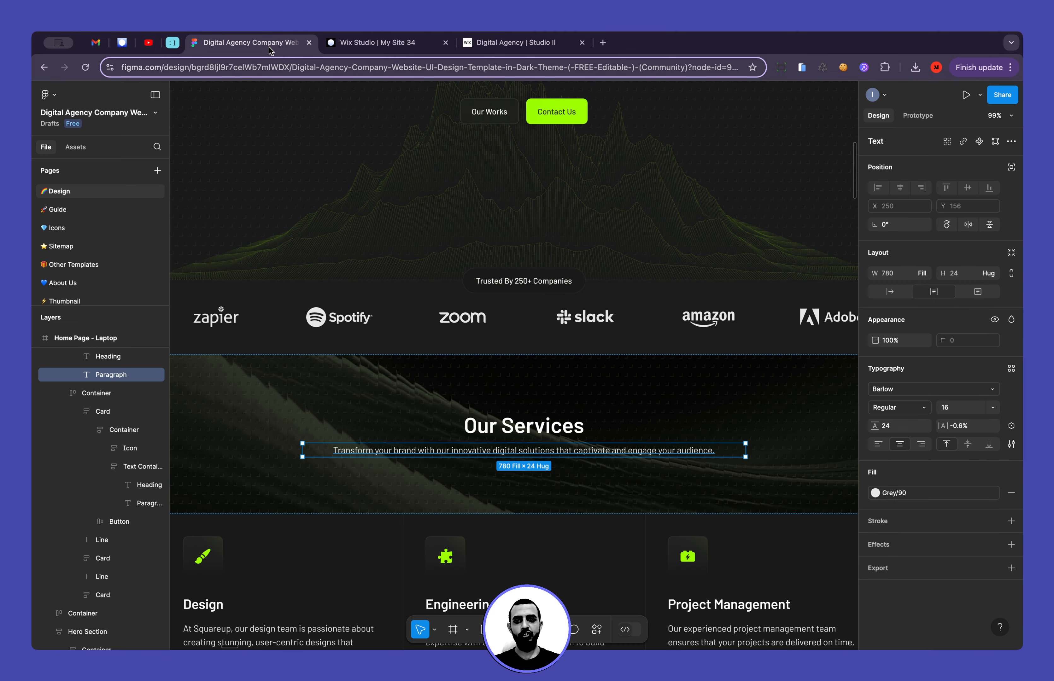
key(ctrl+shift+Tab)
click(540, 426)
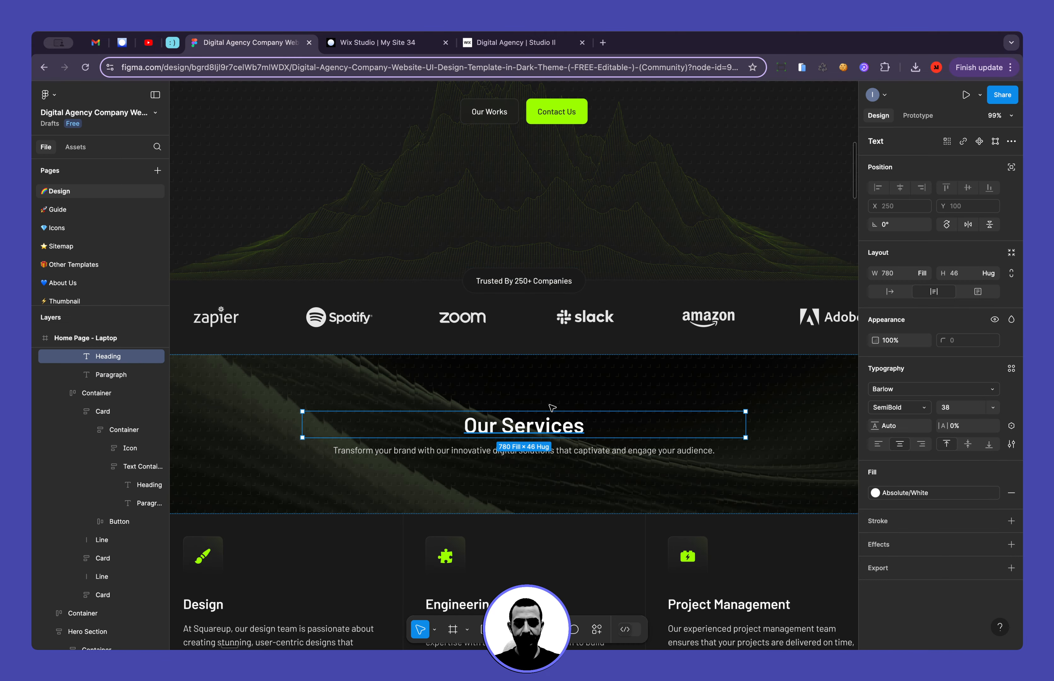
key(alt)
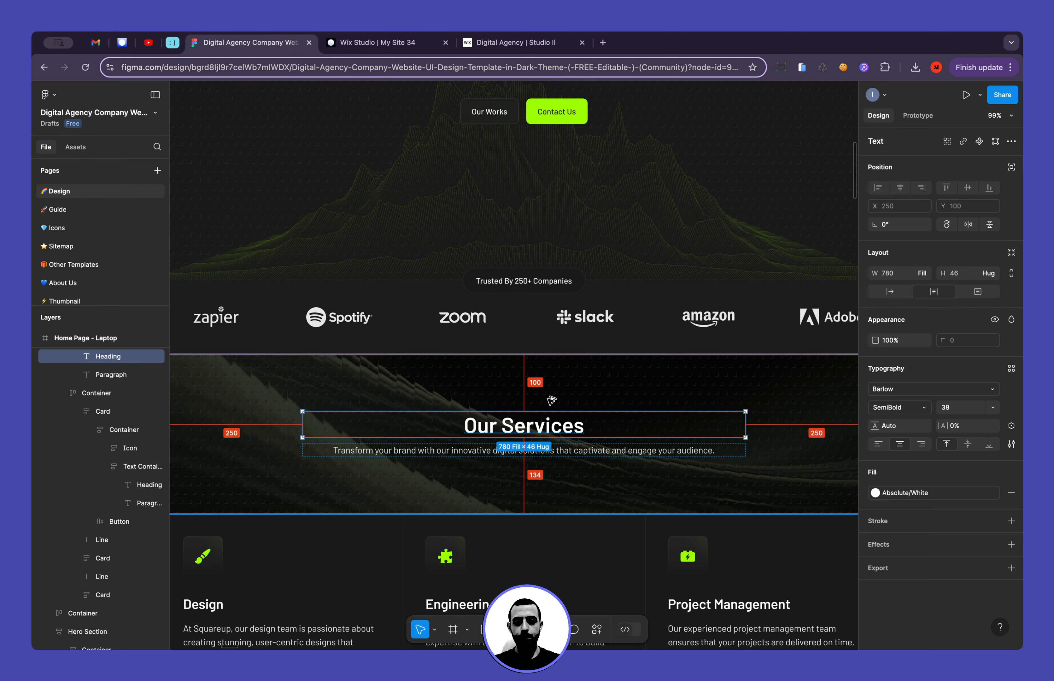
click(557, 451)
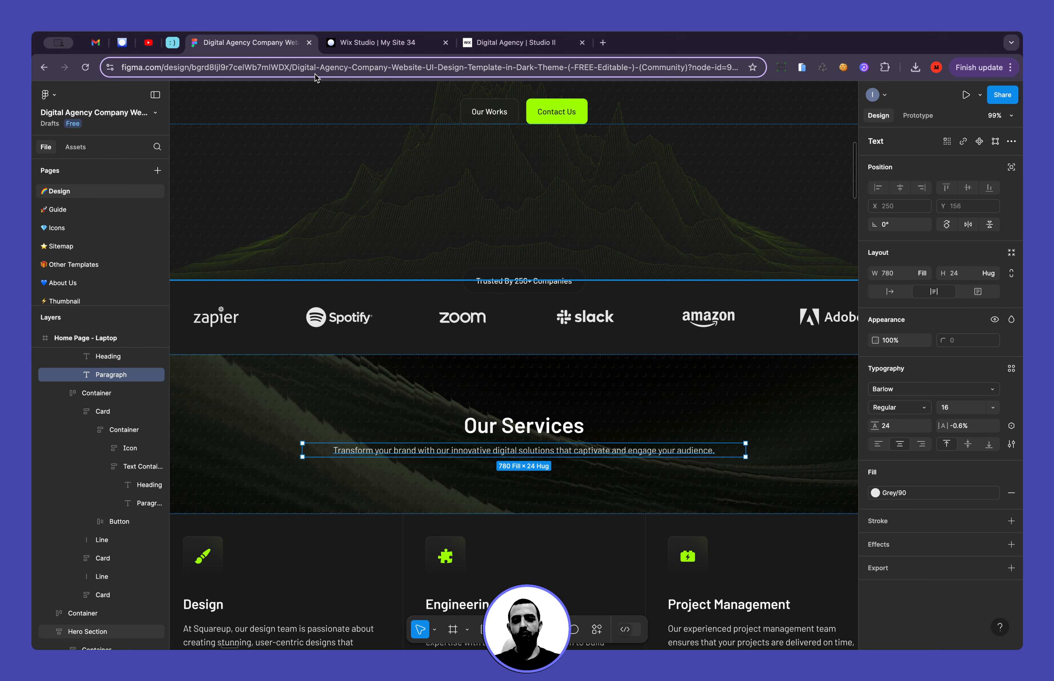
Switch to Wix Studio and set the Our Services stack's padding to 100 px on all sides
click(345, 47)
click(483, 313)
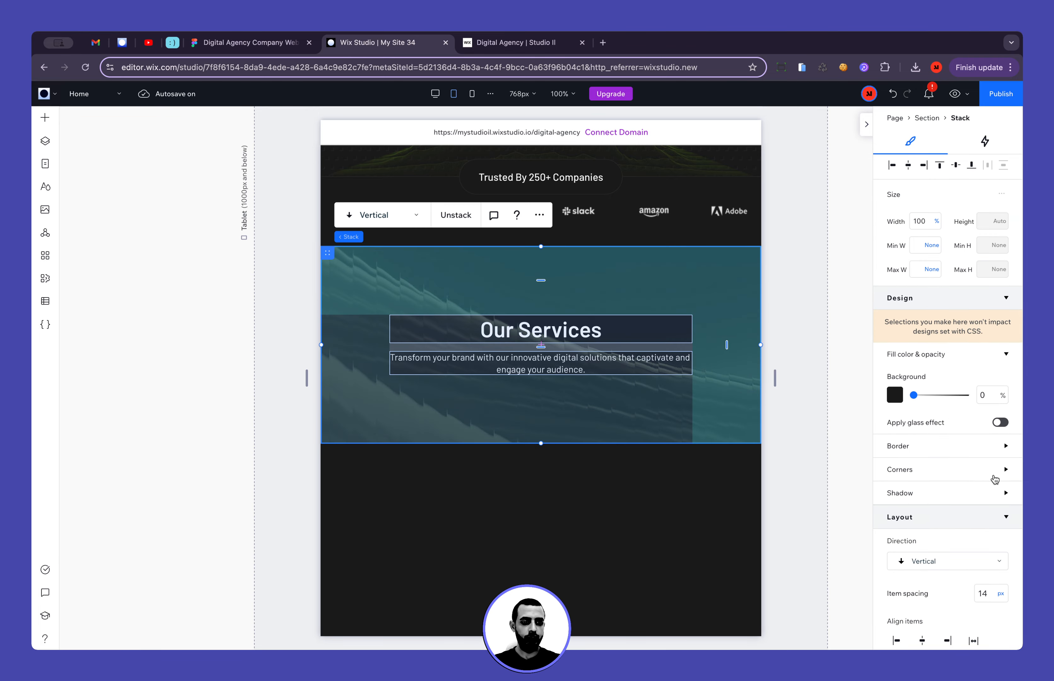
scroll(992, 479, down, 5)
click(928, 500)
text(100)
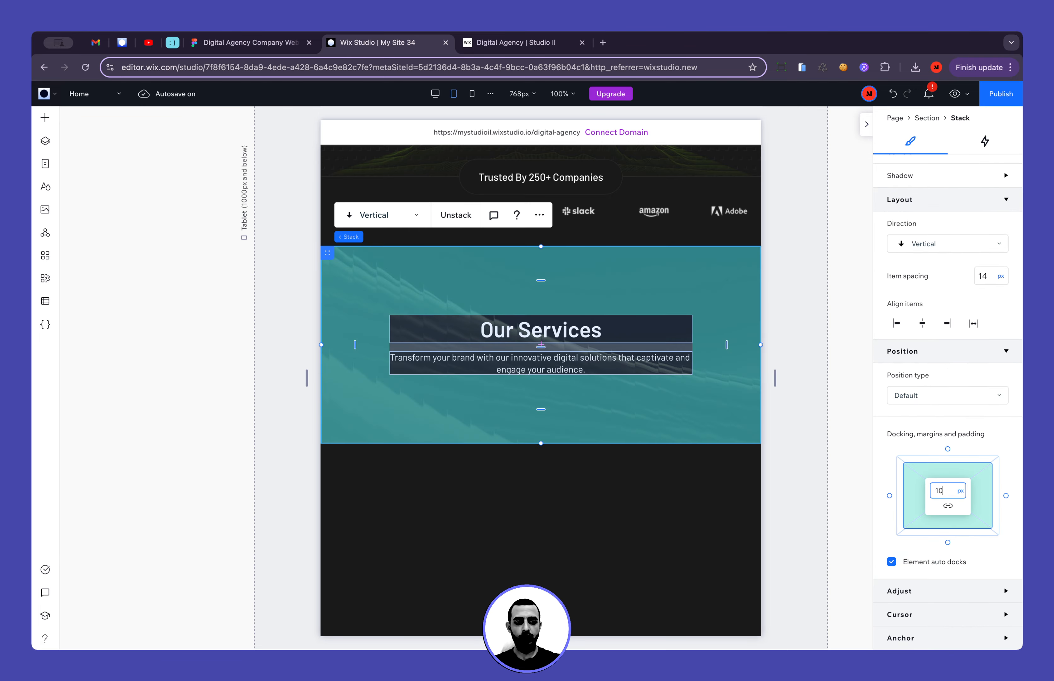
click(776, 466)
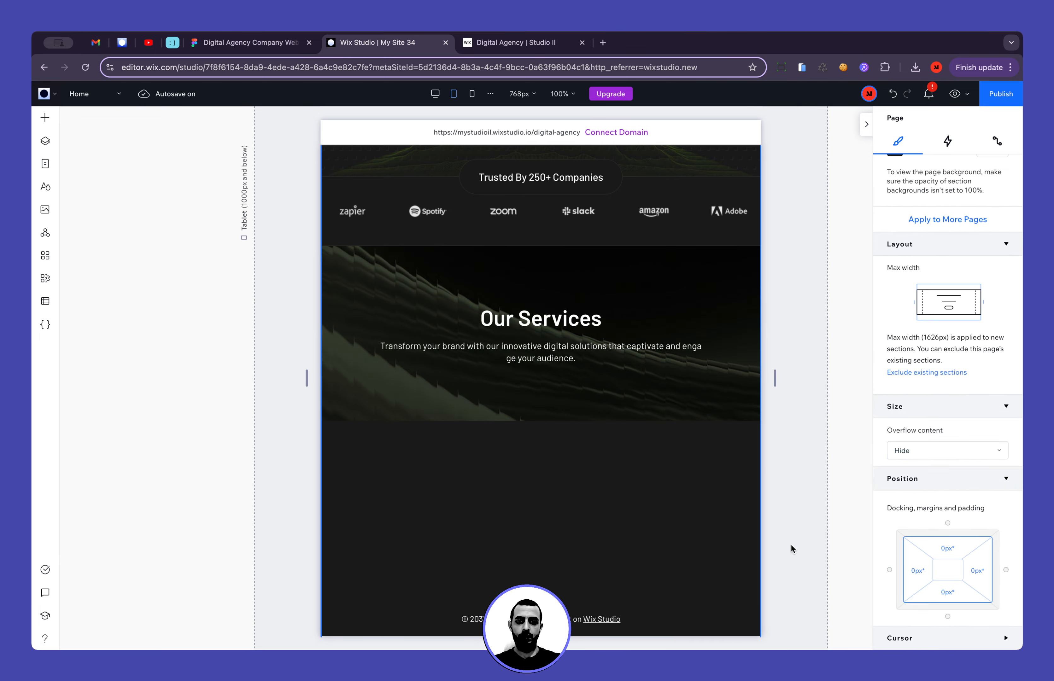
click(271, 46)
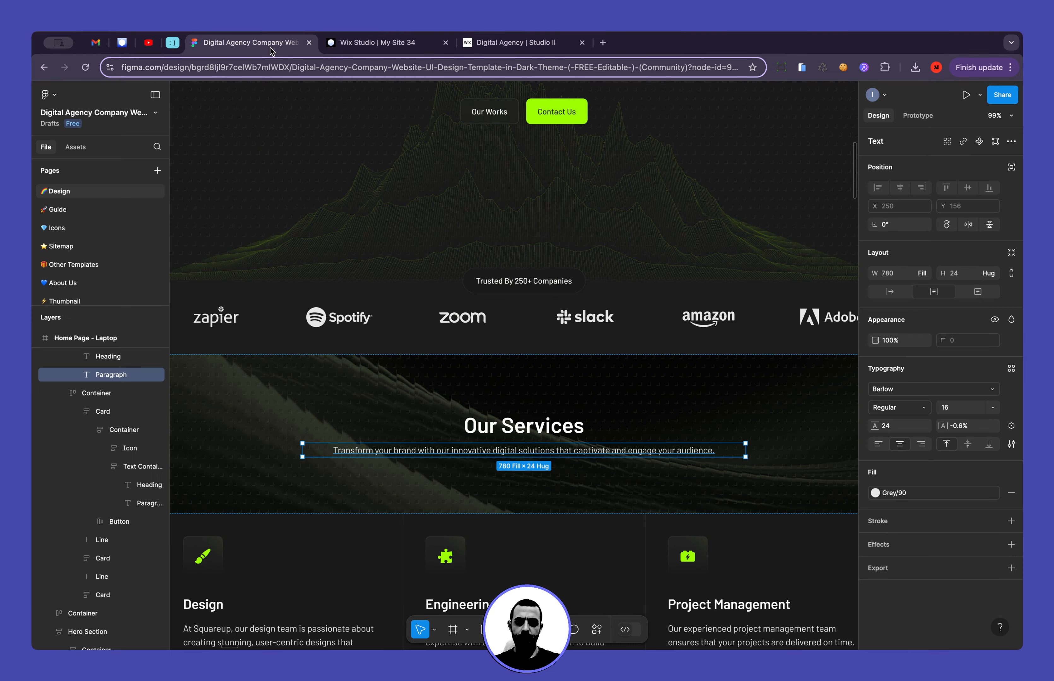
scroll(419, 264, down, 5)
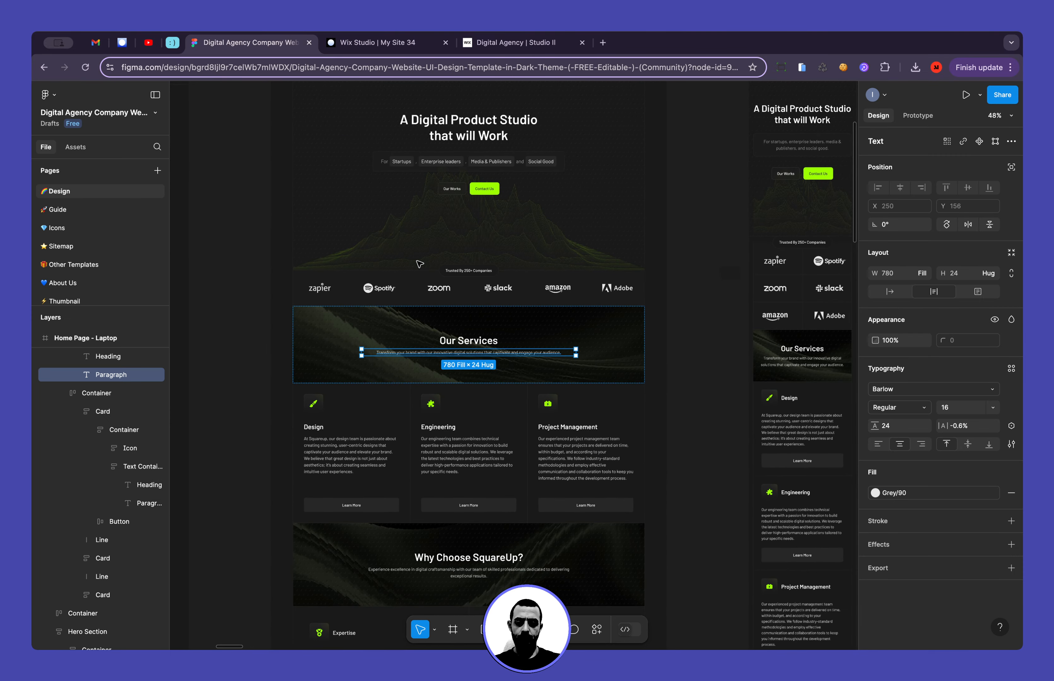
click(374, 51)
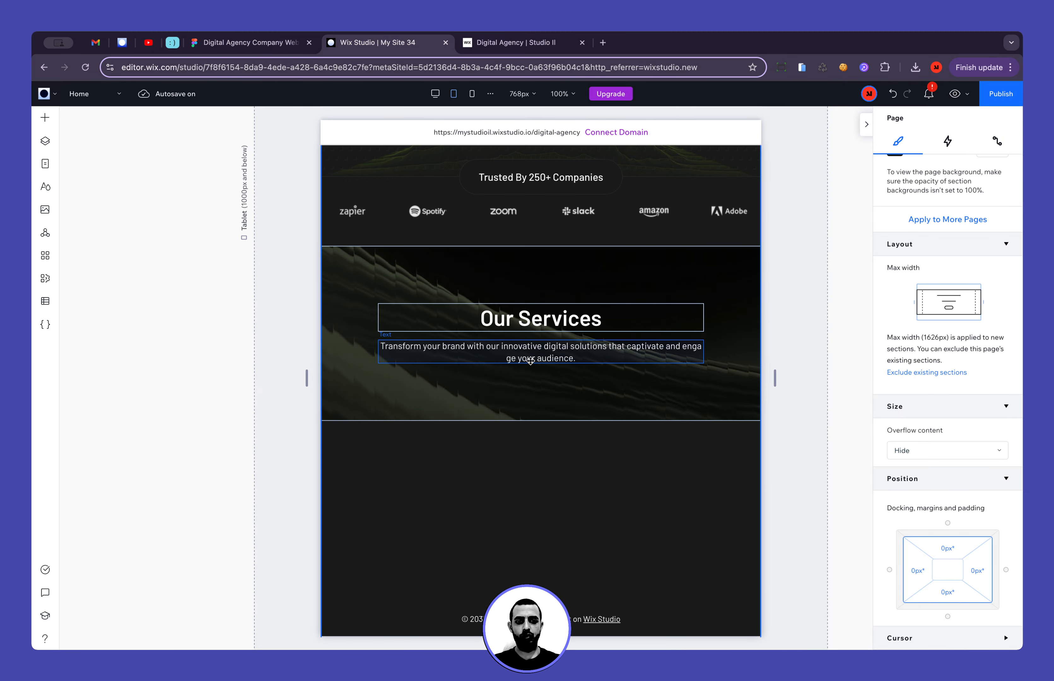
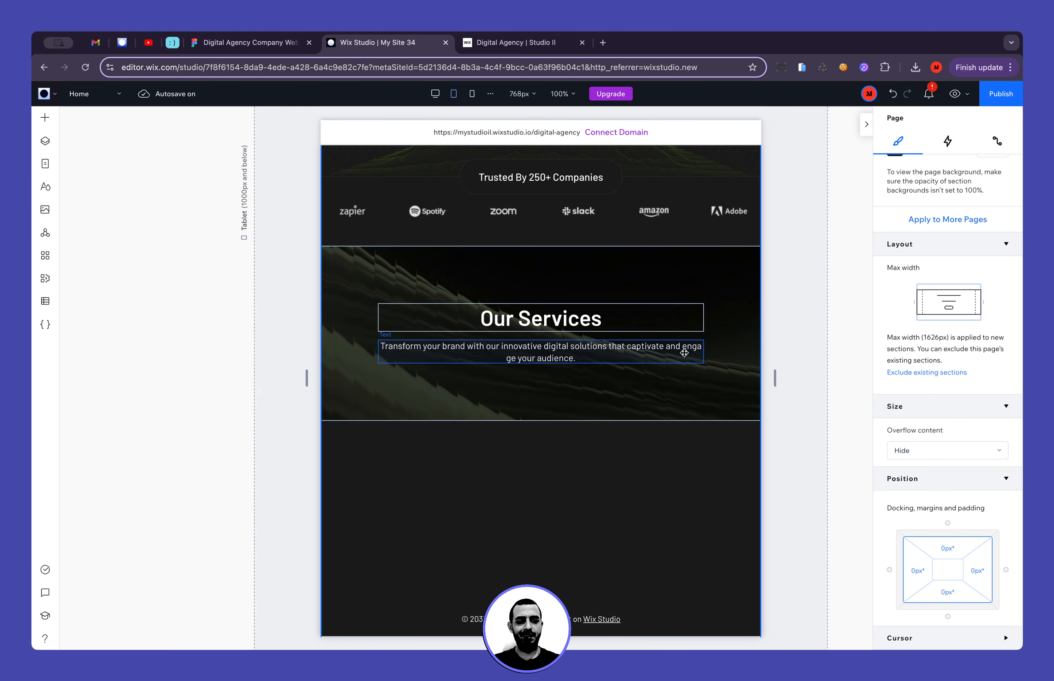
click(248, 42)
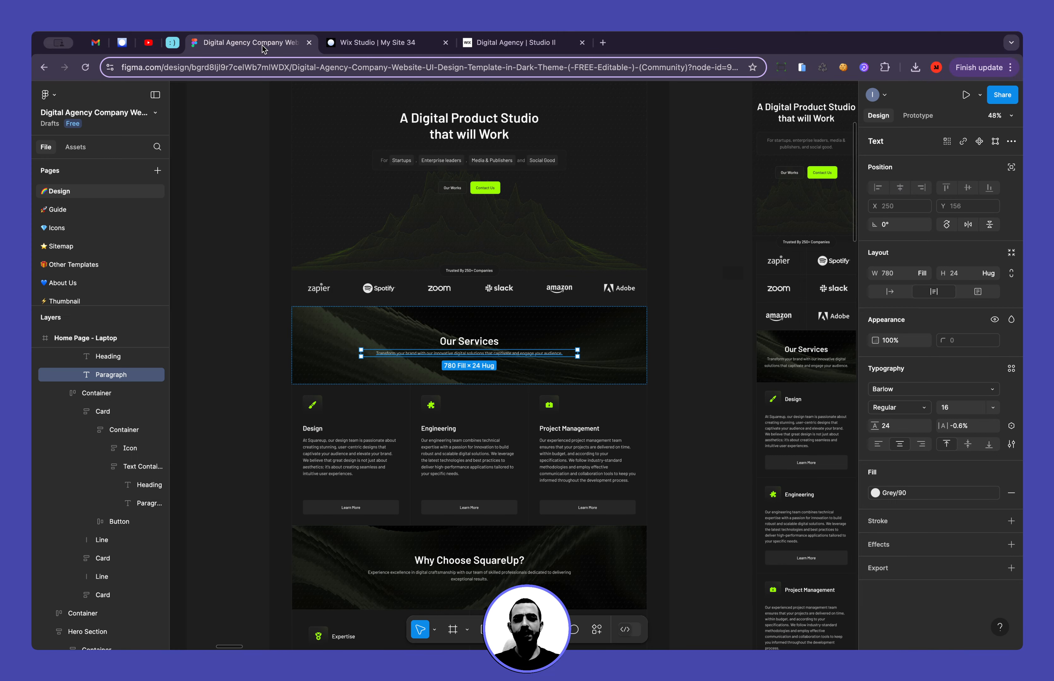
scroll(419, 358, up, 5)
scroll(418, 358, down, 5)
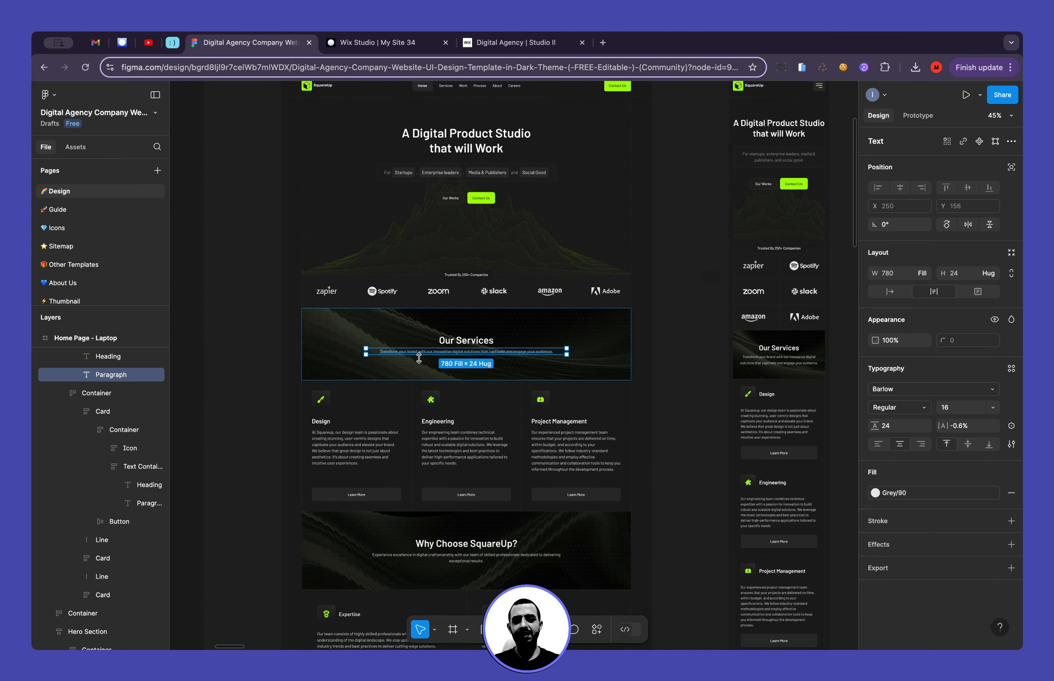
scroll(421, 359, left, 10)
scroll(421, 361, up, 4)
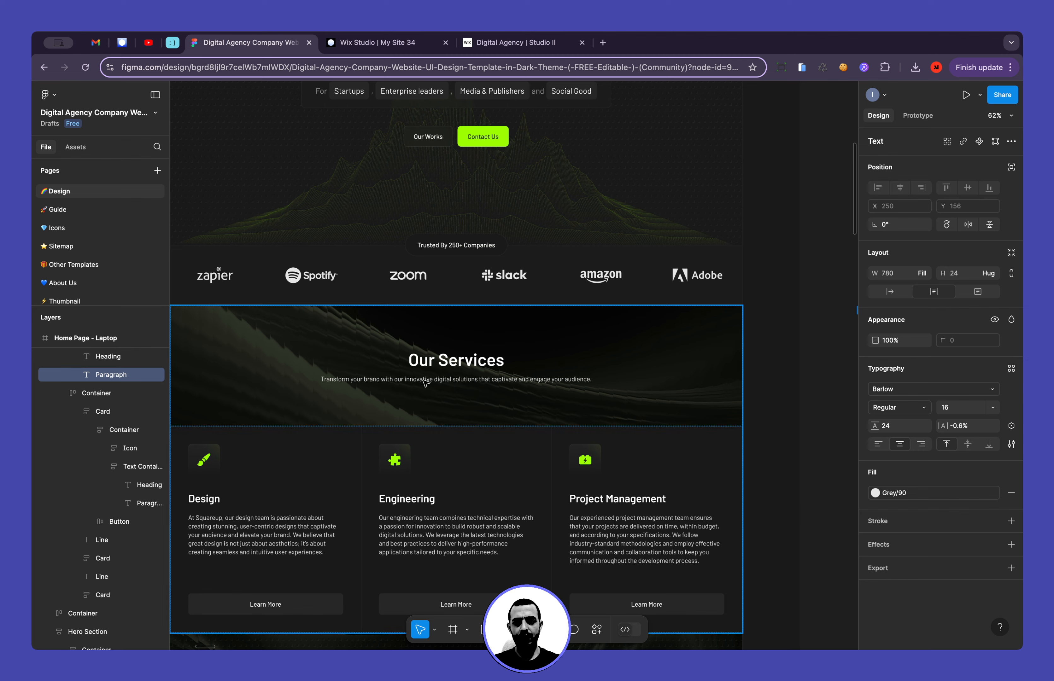
click(426, 382)
click(427, 382)
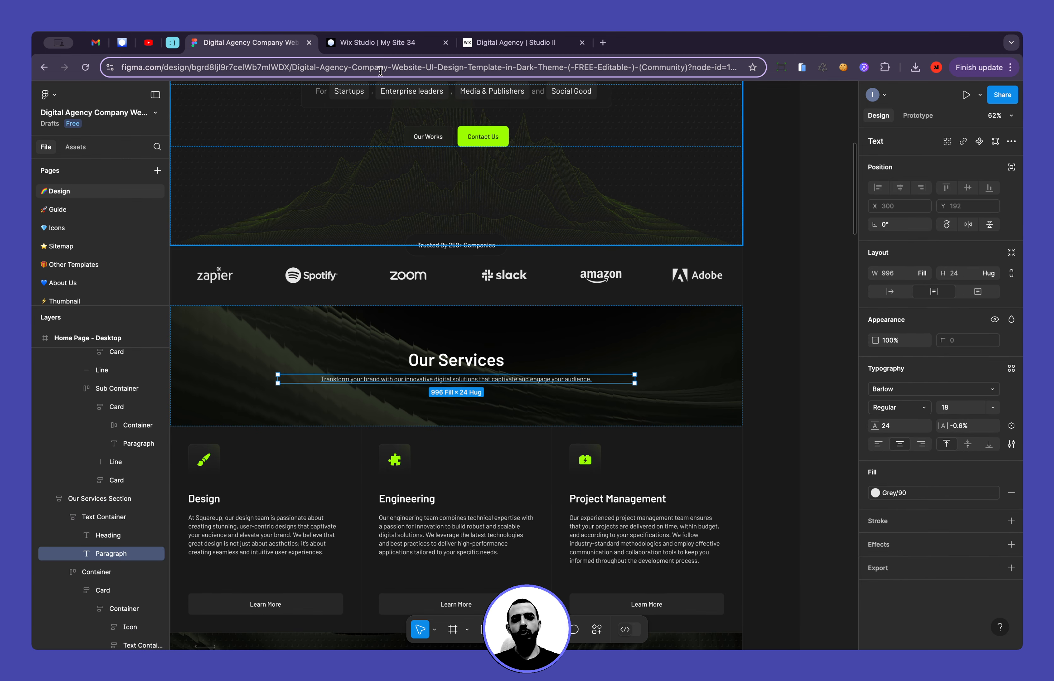
Re-enter the Our Services description in Wix Studio as "Transform your brand with our innovative digital solutions that captivate and engage your audience."
click(379, 48)
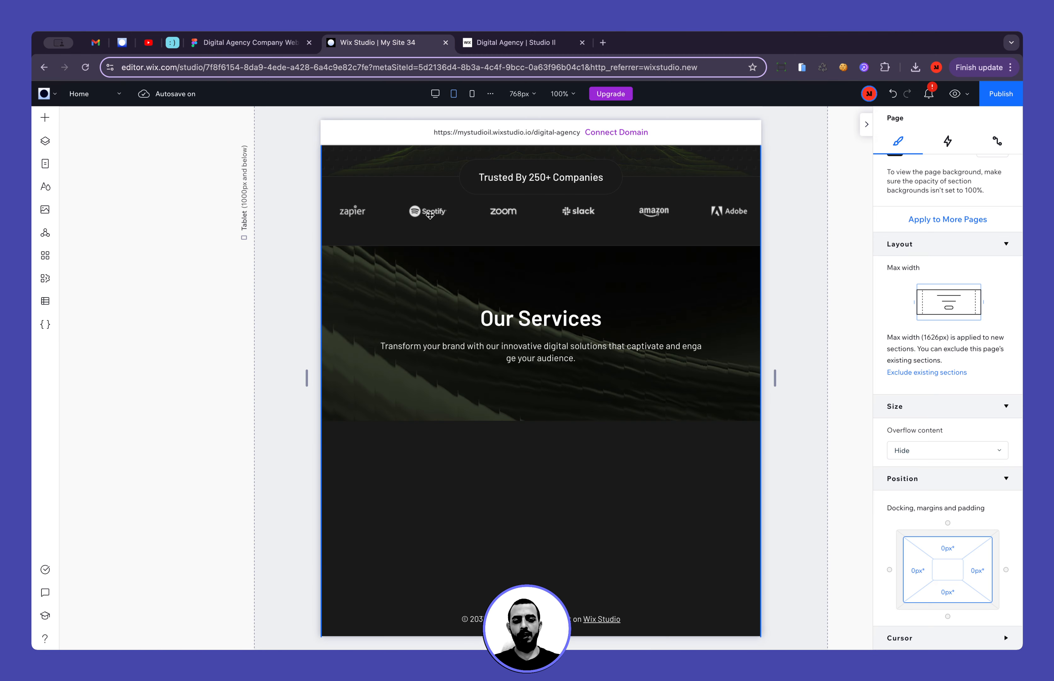
double_click(474, 356)
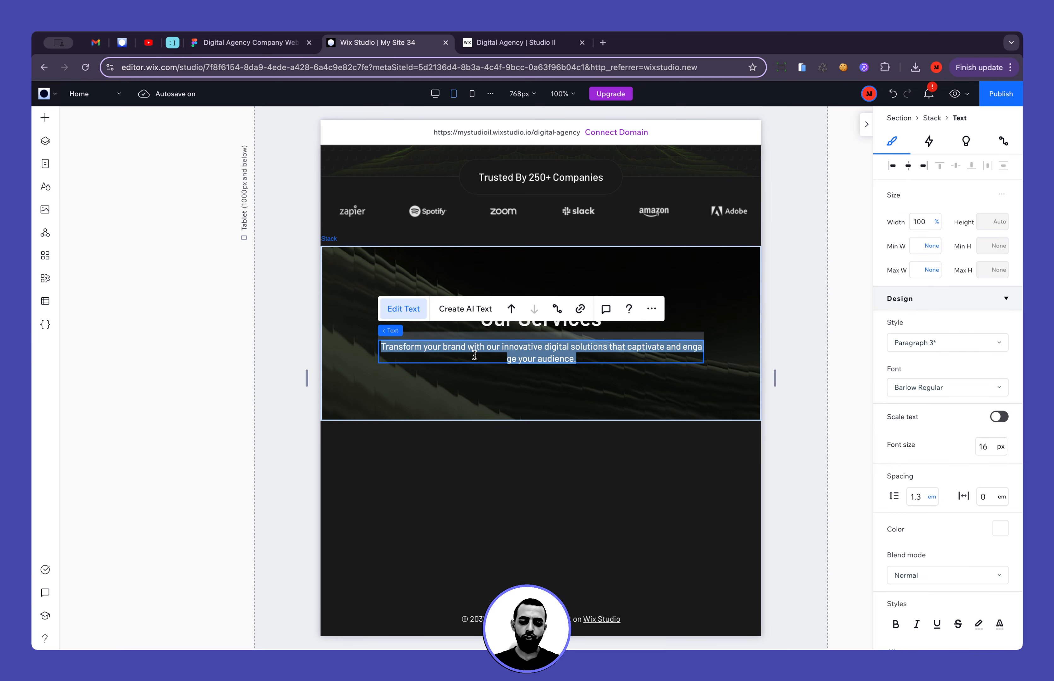
key(Escape)
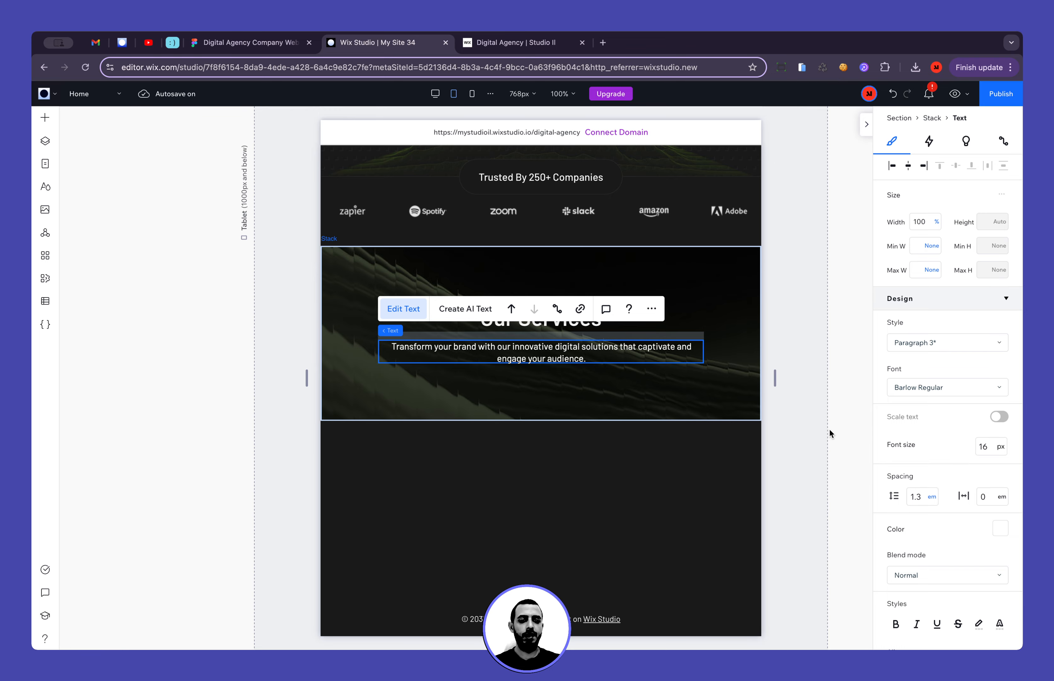
click(797, 373)
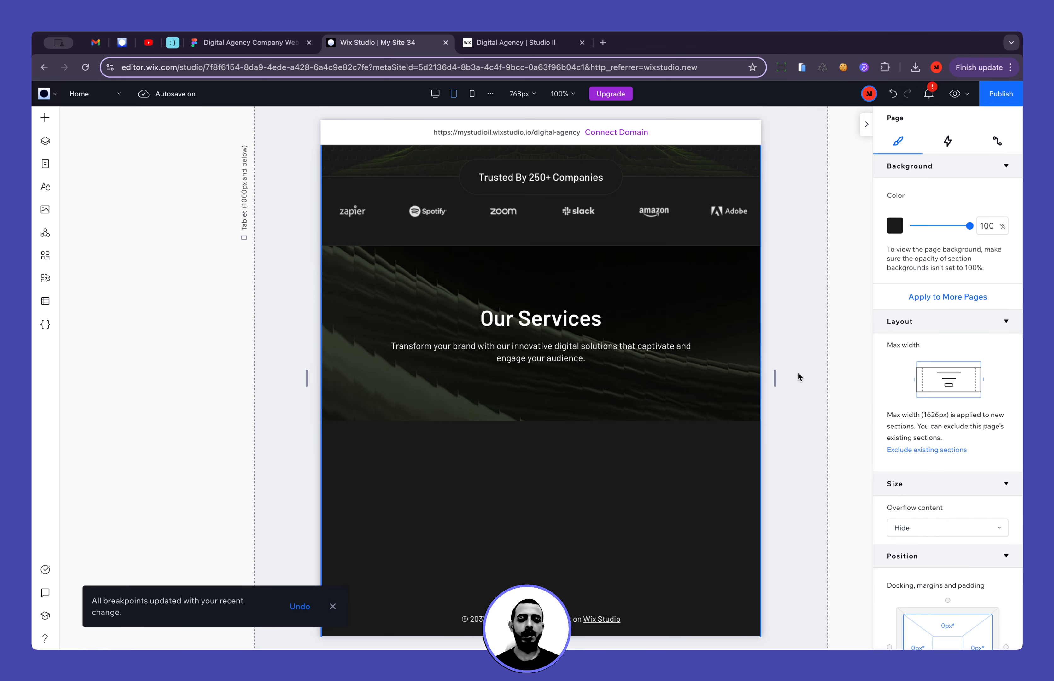
Check the Our Services banner at the desktop and tablet breakpoints, and switch back to Figma
click(435, 93)
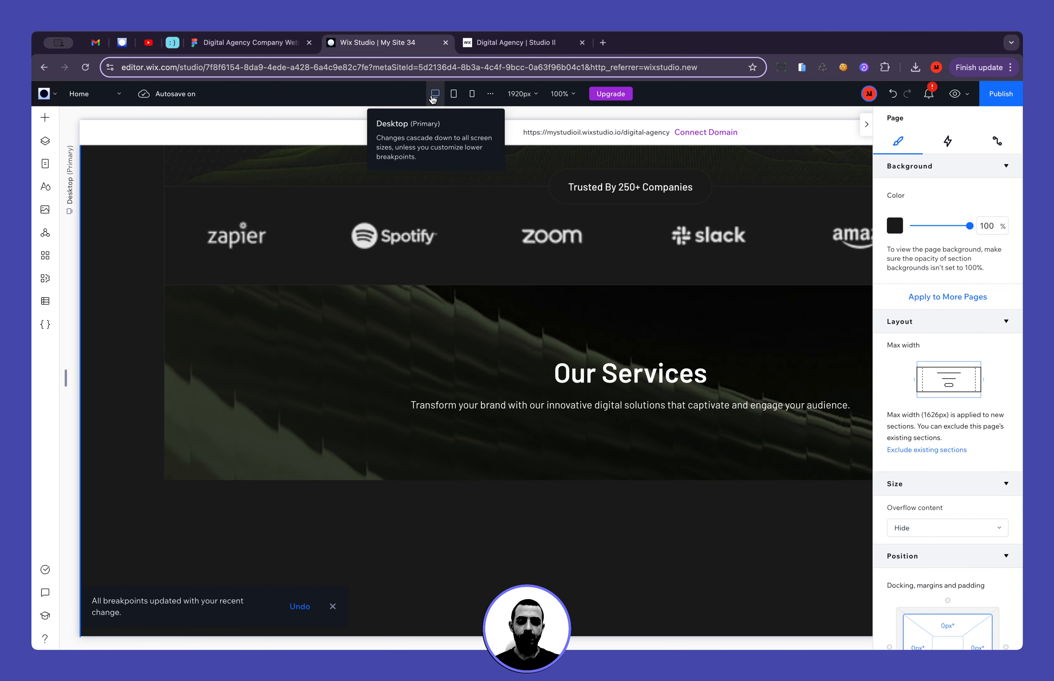
click(448, 103)
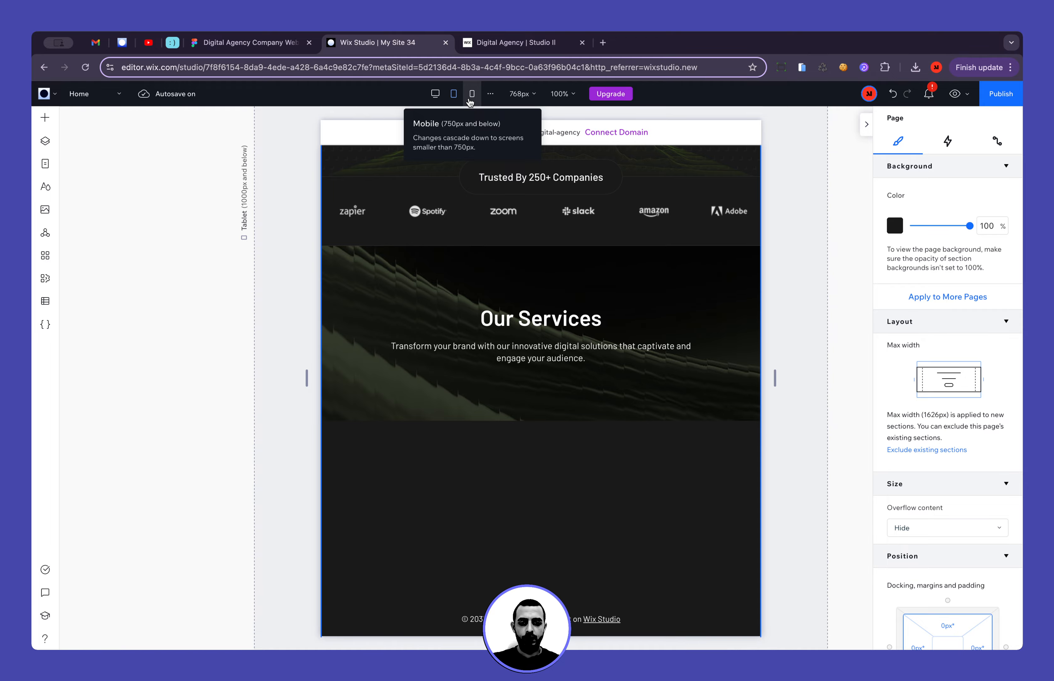
click(248, 42)
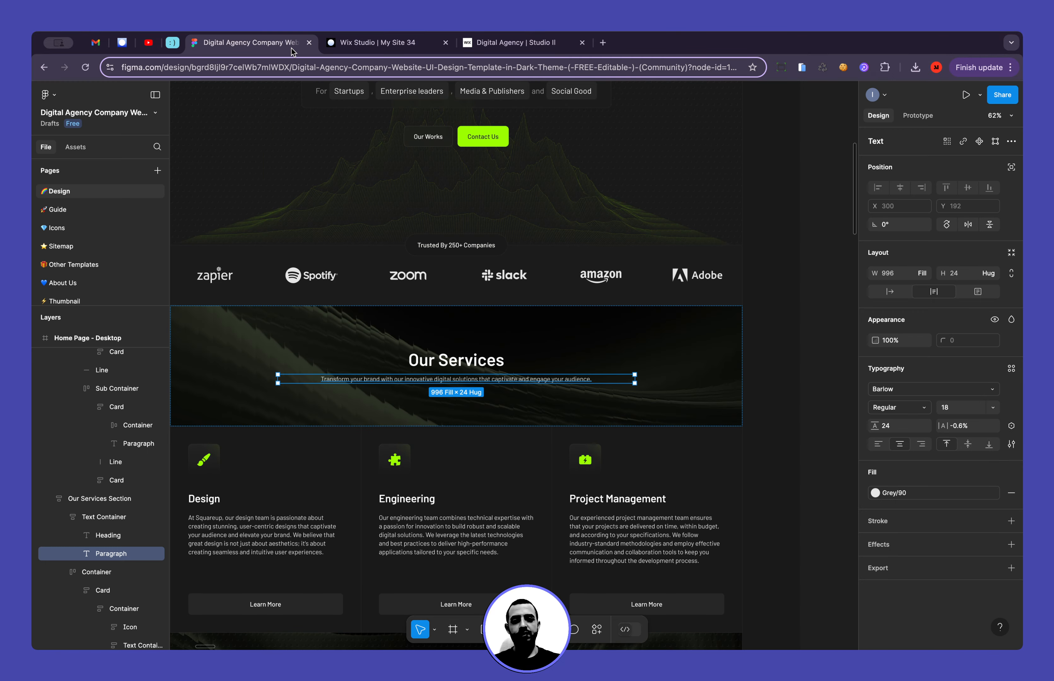
Measure the gap between the Our Services heading and paragraph in Figma, and select the Our Services stack in Wix Studio, viewing the mobile breakpoint
scroll(415, 366, up, 3)
scroll(415, 365, up, 1)
click(415, 366)
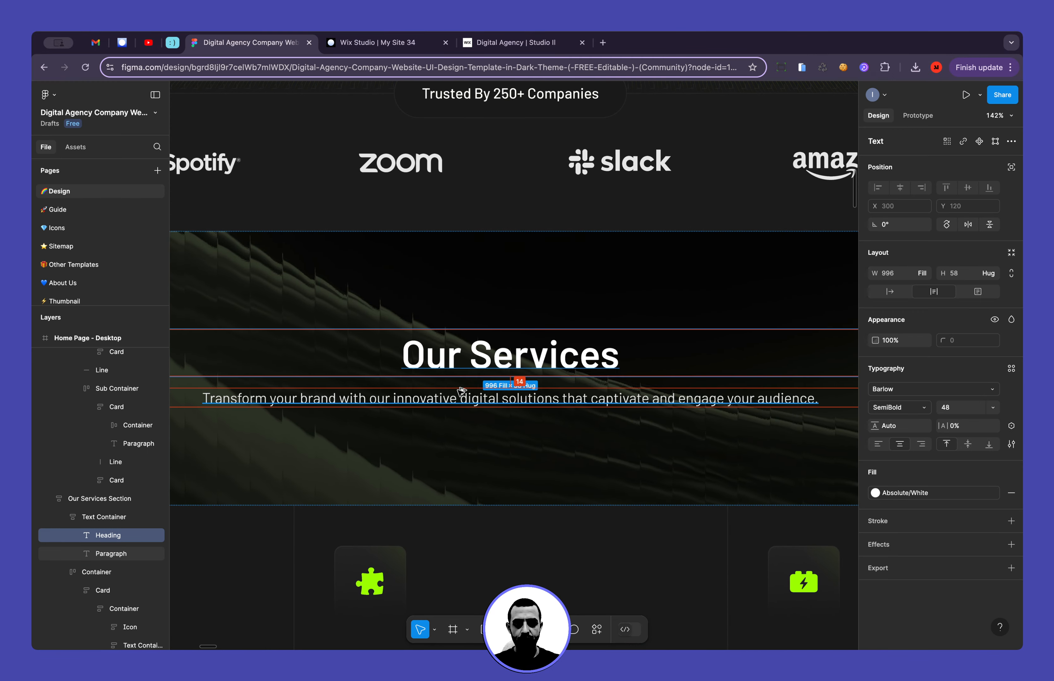
click(356, 46)
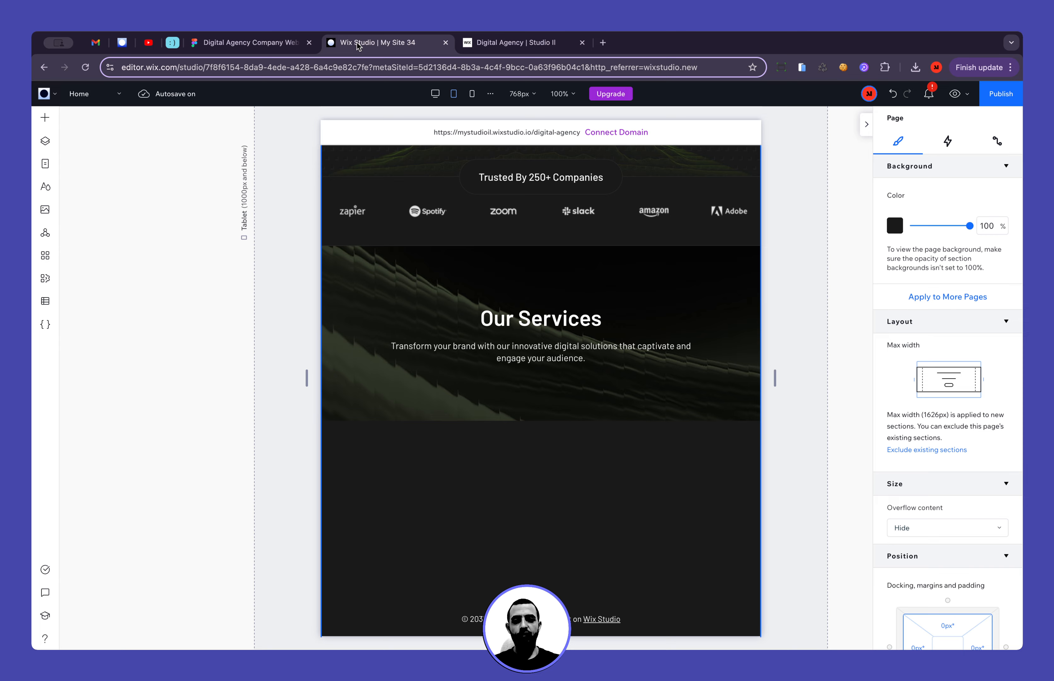
click(539, 336)
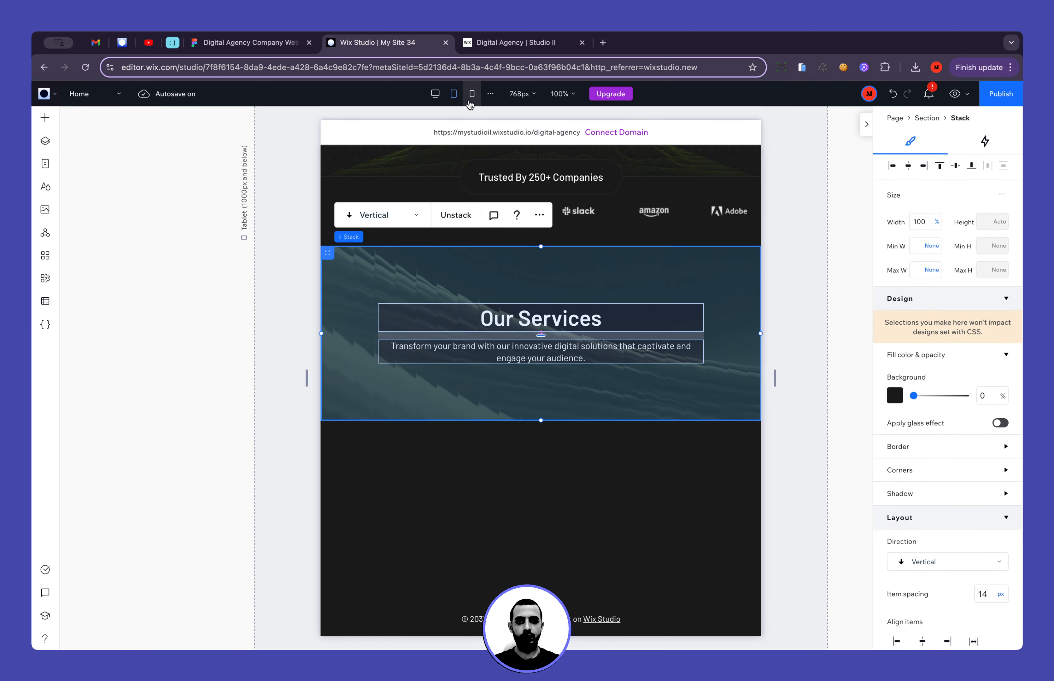
click(472, 95)
Return to Figma and inspect the Our Services heading and its surroundings in the Home Page - Laptop frame
click(261, 42)
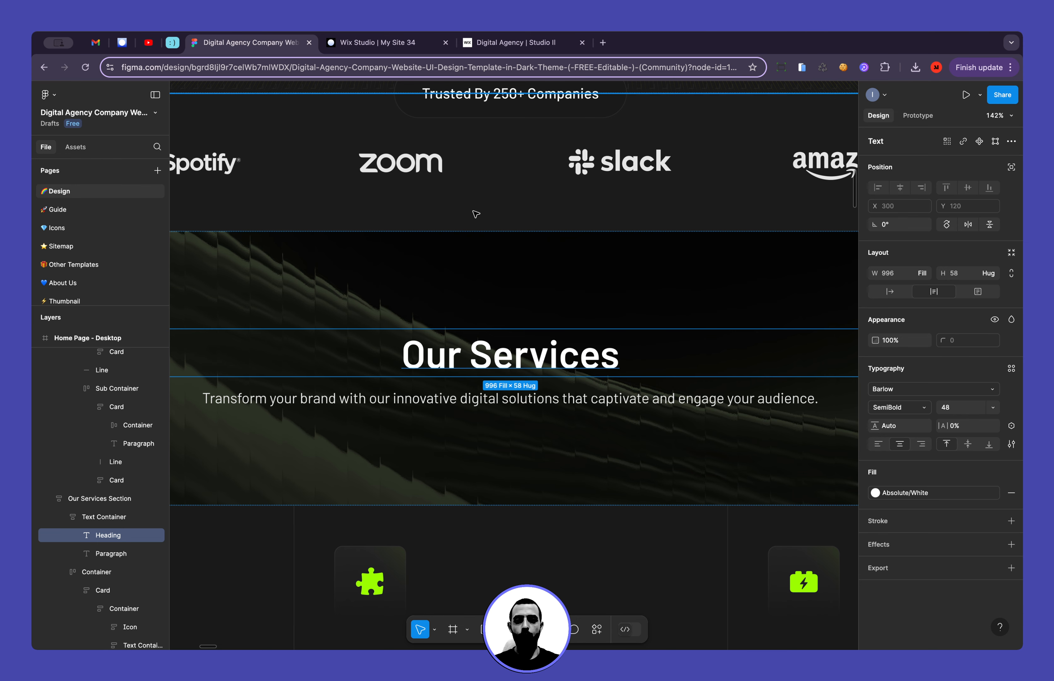
scroll(650, 360, right, 15)
scroll(650, 359, up, 13)
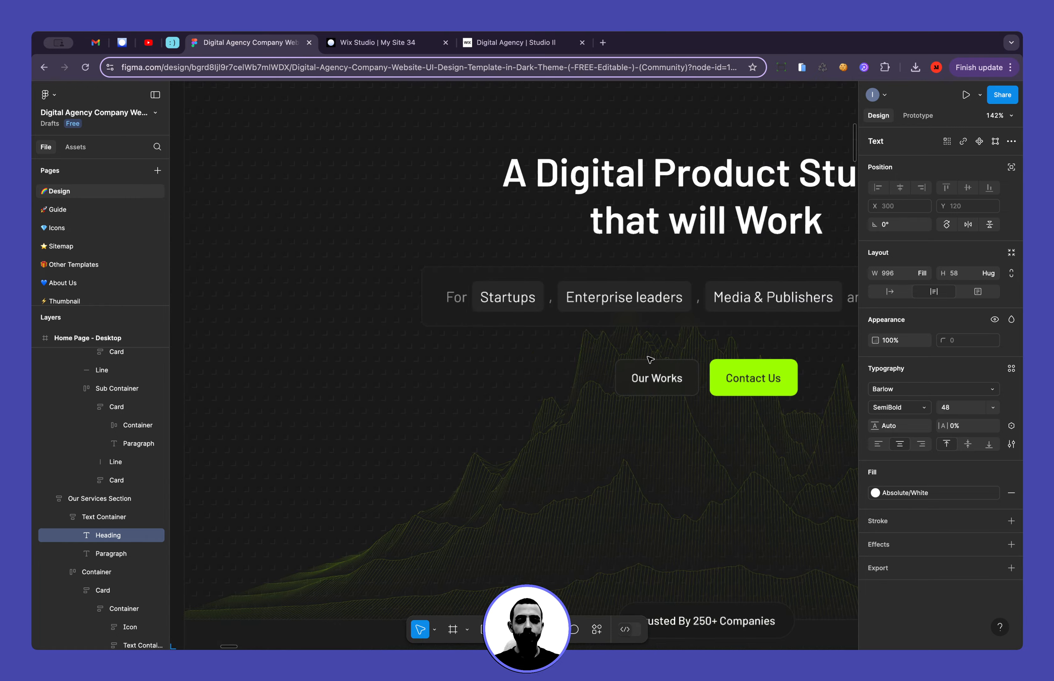
scroll(649, 360, down, 5)
scroll(650, 359, down, 6)
scroll(650, 360, down, 5)
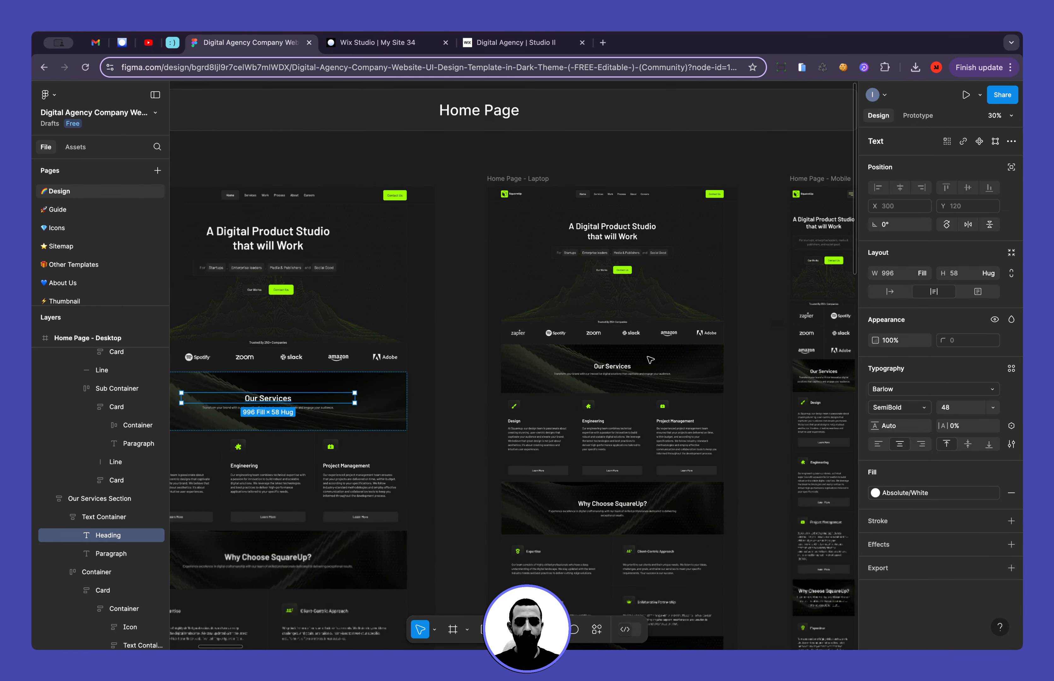
scroll(650, 359, right, 6)
scroll(650, 359, down, 1)
scroll(650, 359, left, 6)
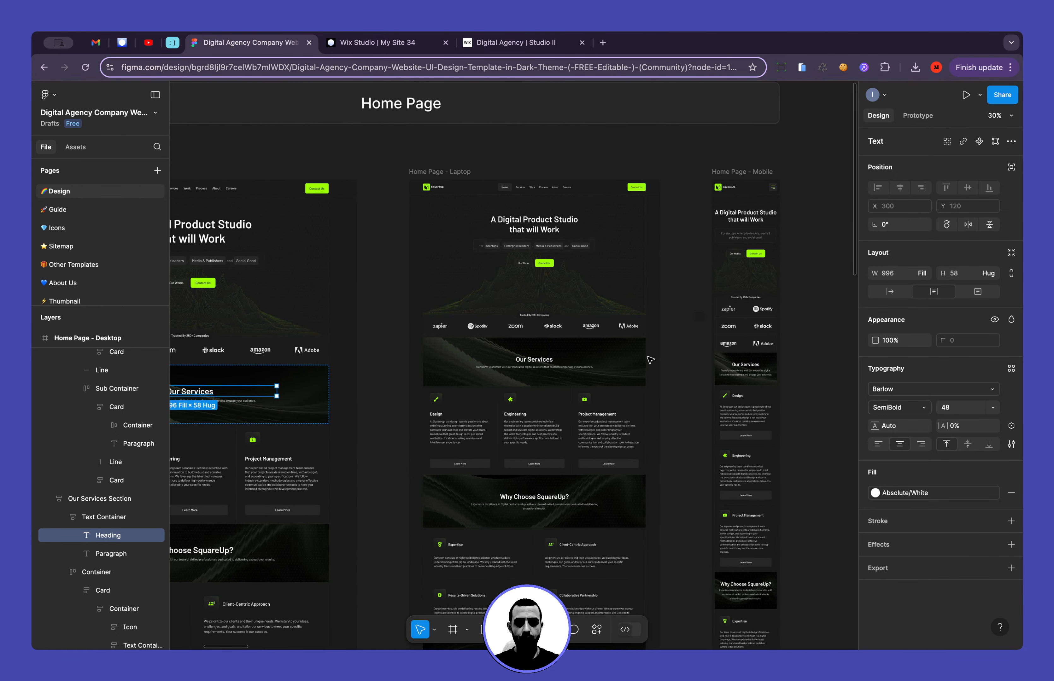
scroll(566, 369, up, 10)
click(523, 361)
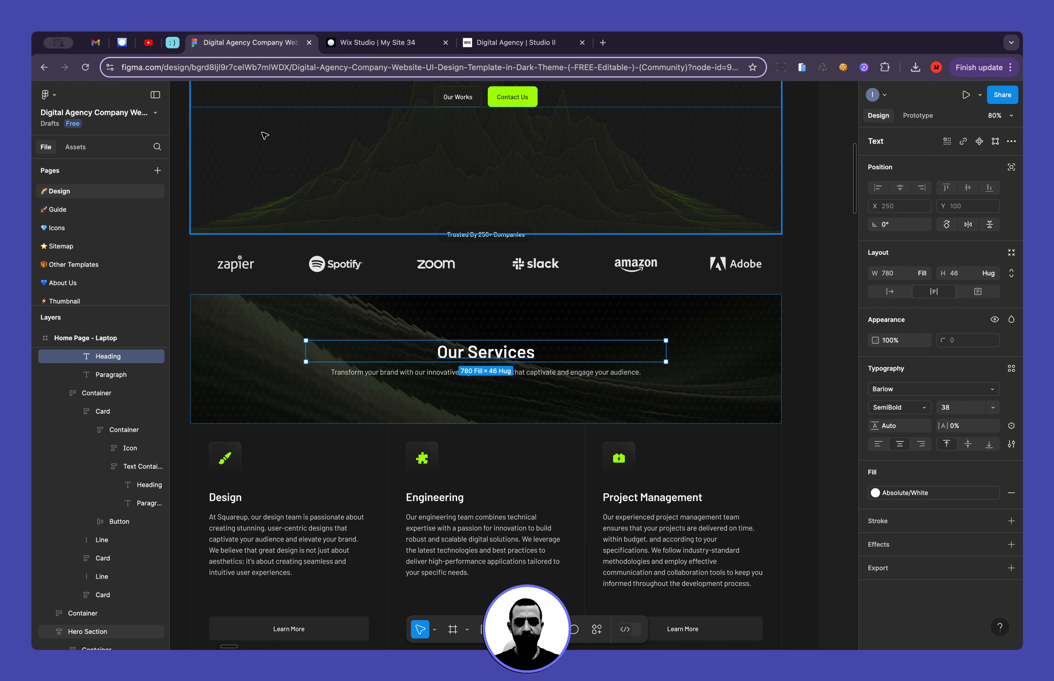
Switch to Wix Studio and set the Our Services stack's item spacing to 10 px at the tablet breakpoint
click(377, 43)
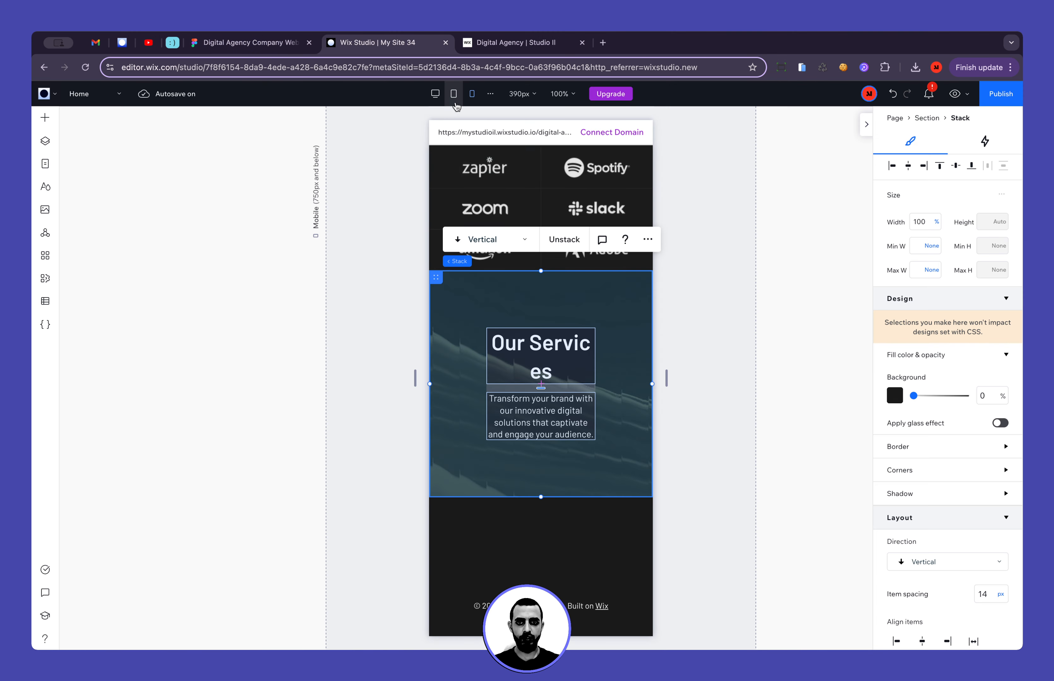
click(453, 93)
drag(541, 335, 541, 333)
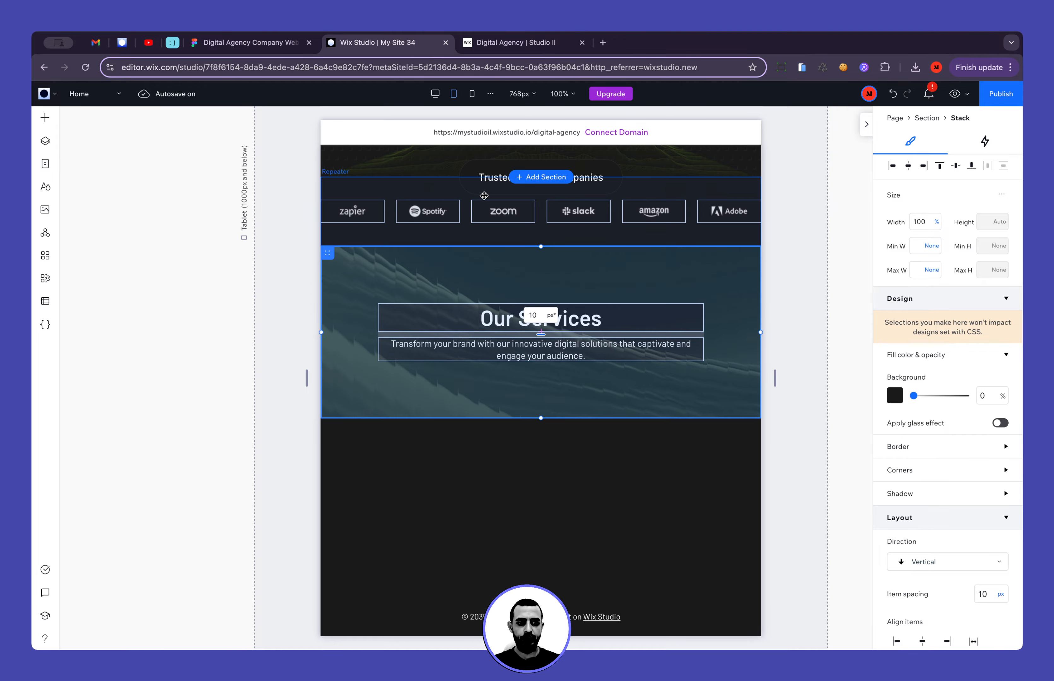
Set Wix Studio to the mobile breakpoint, and inspect the Our Services heading and paragraph typography in Figma's Home Page - Mobile frame
click(472, 94)
click(279, 43)
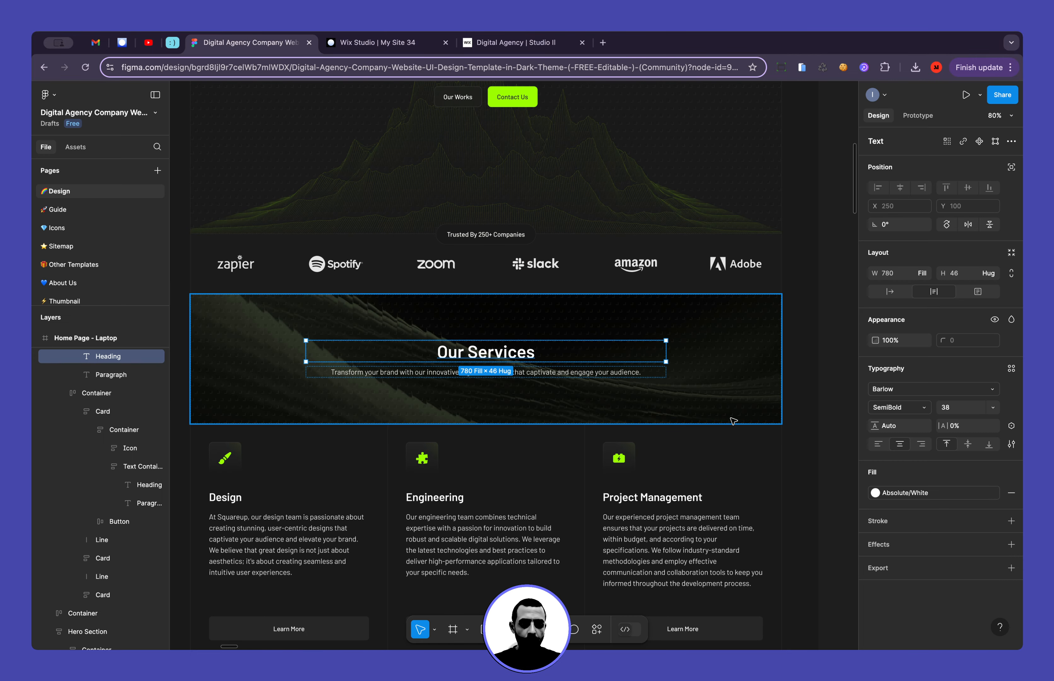
scroll(732, 422, right, 10)
scroll(464, 437, up, 5)
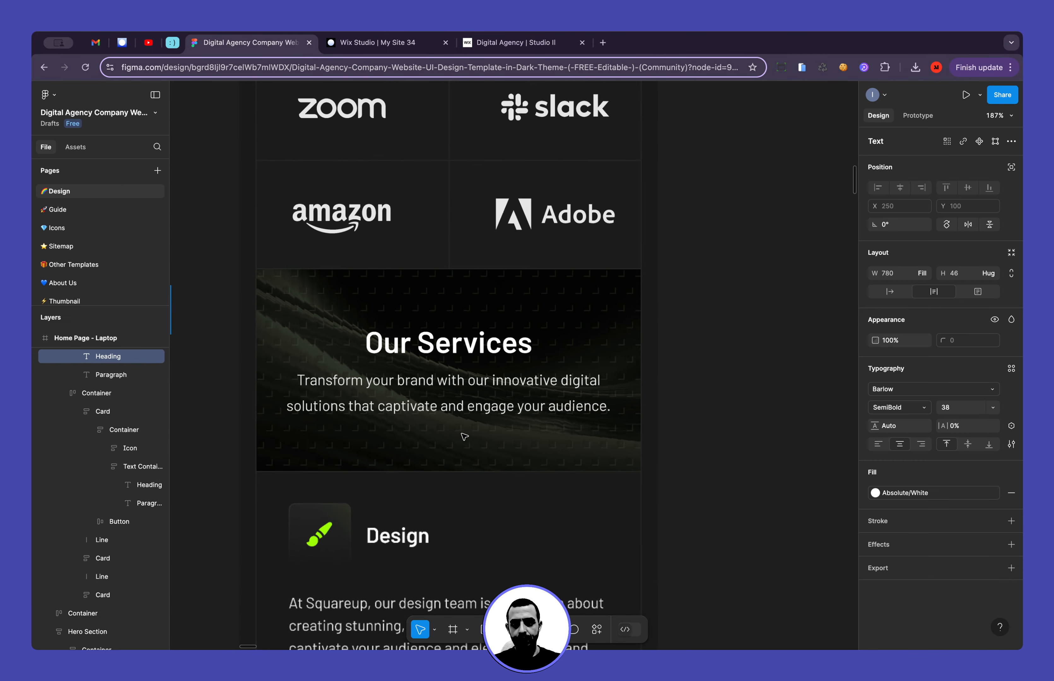
click(465, 436)
scroll(458, 345, left, 3)
double_click(459, 345)
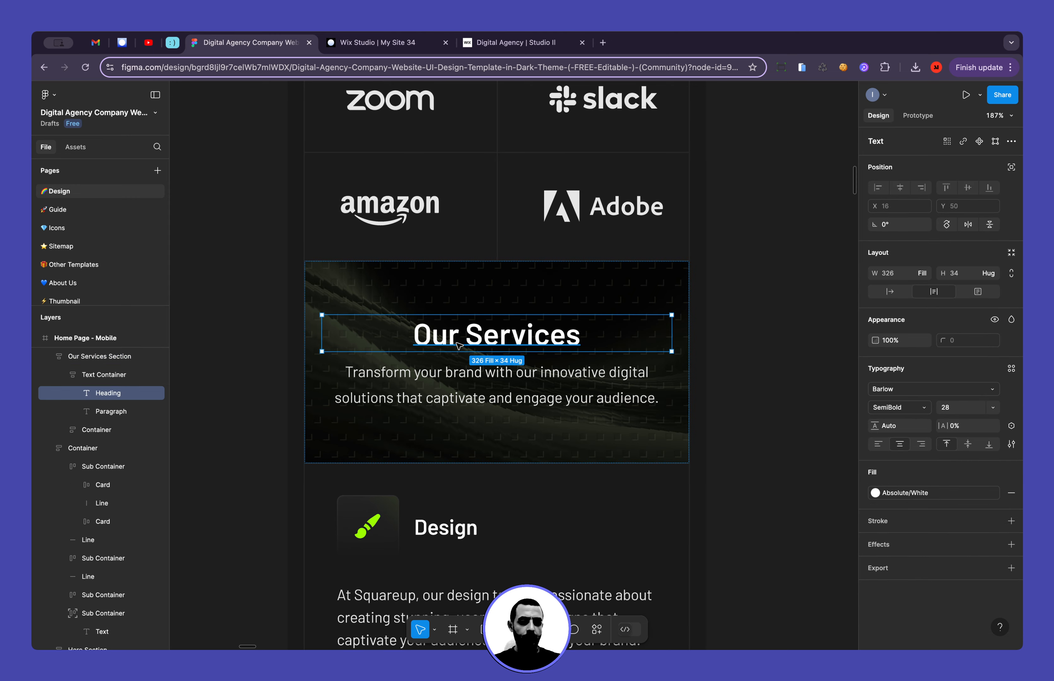
click(946, 407)
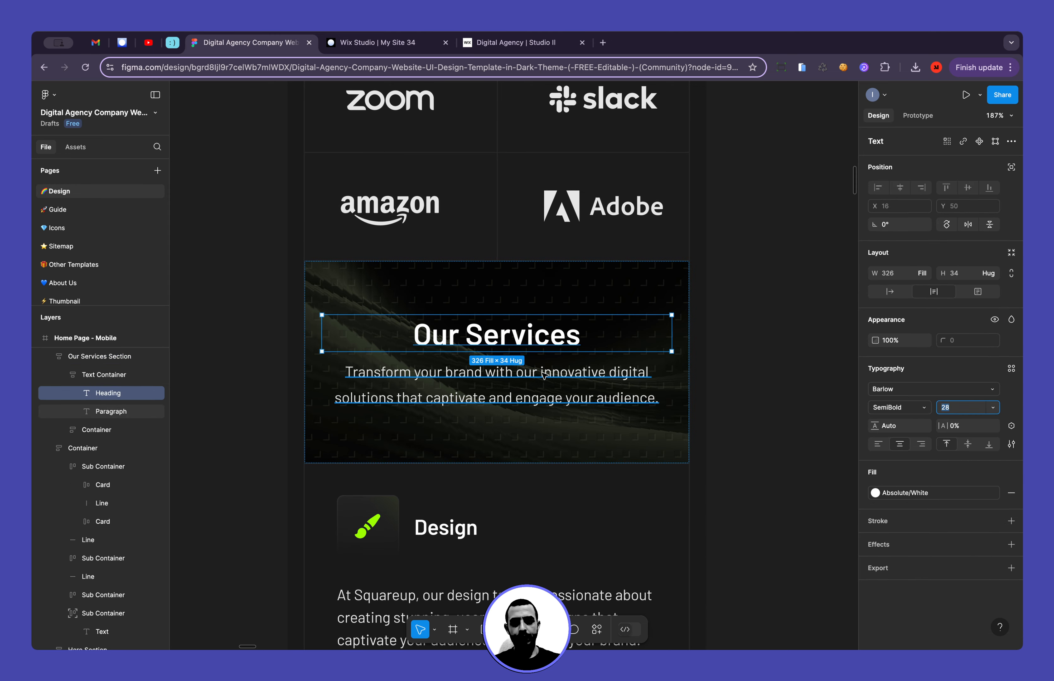
click(554, 381)
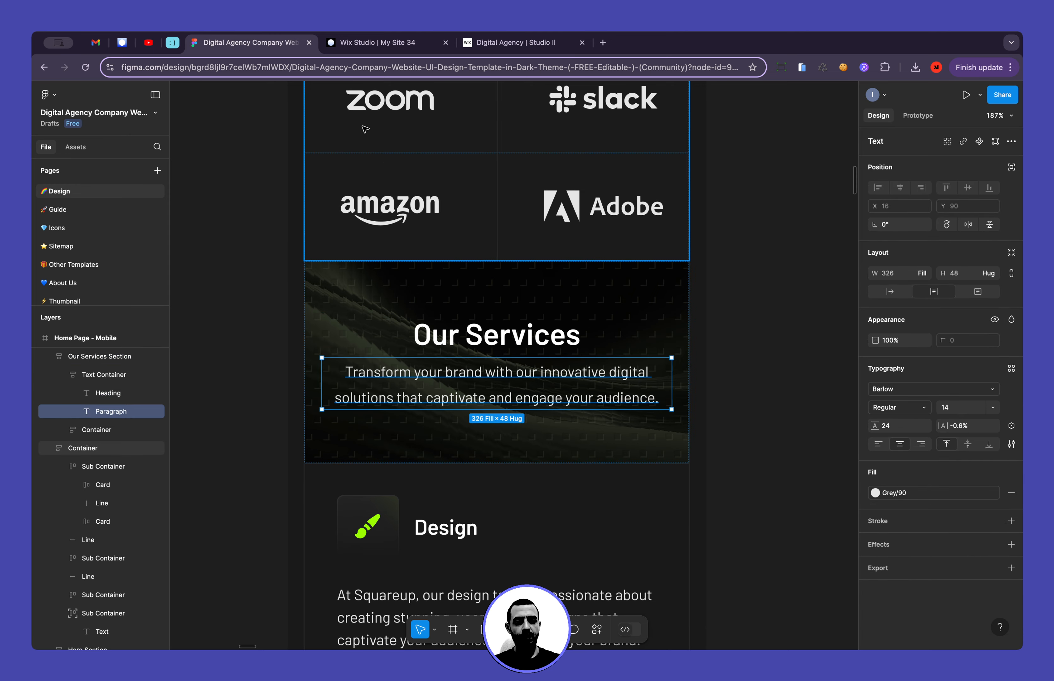
Switch to Wix Studio and set the Our Services heading's font size to 28 px at the mobile breakpoint
click(376, 42)
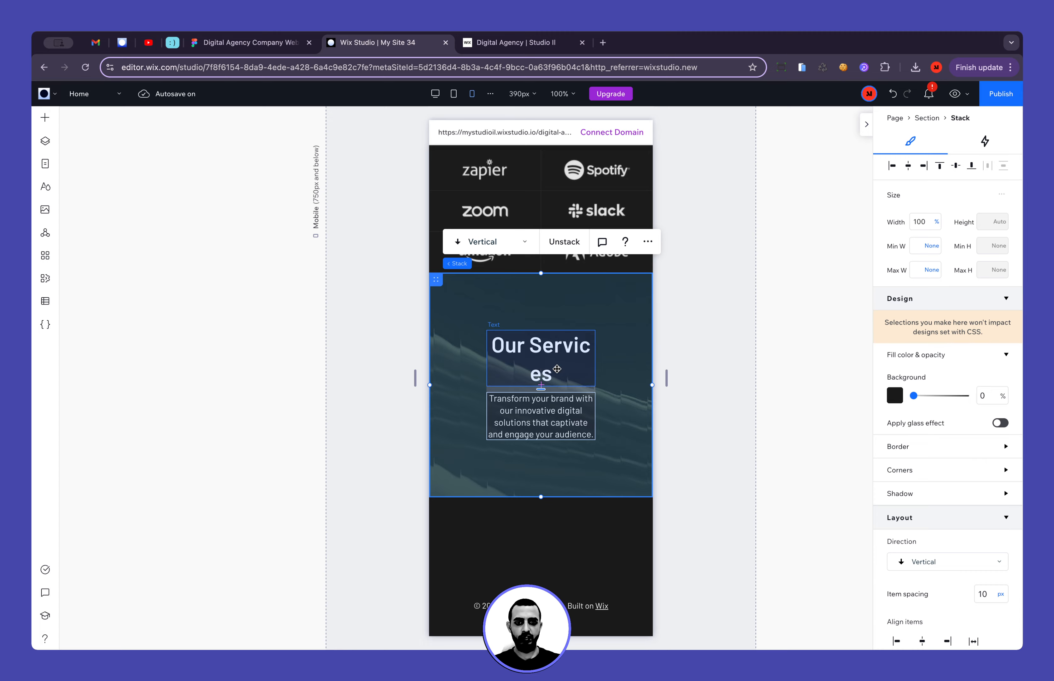
click(987, 448)
text(28)
key(Tab)
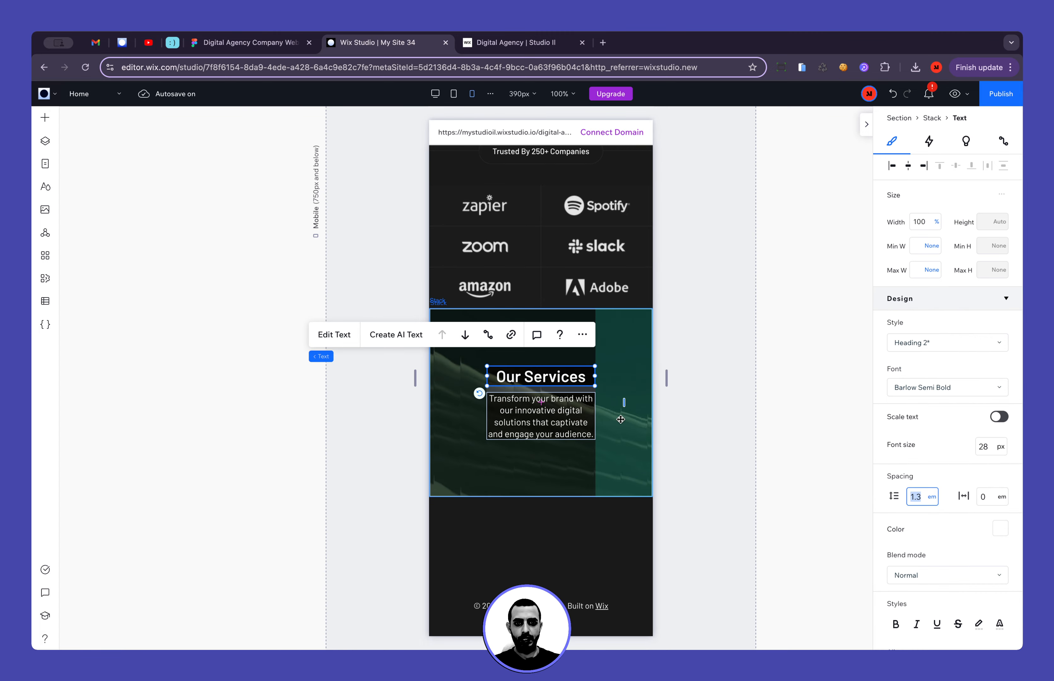
Set the font size of the paragraph below the Our Services heading to 14 px
click(568, 426)
click(988, 447)
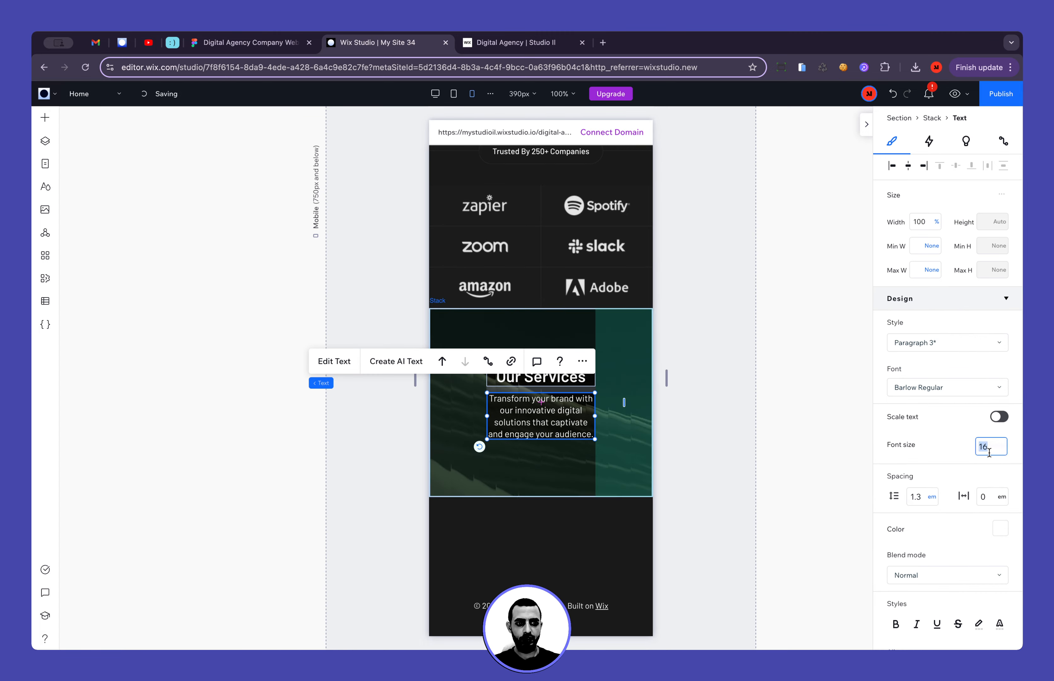
text(14)
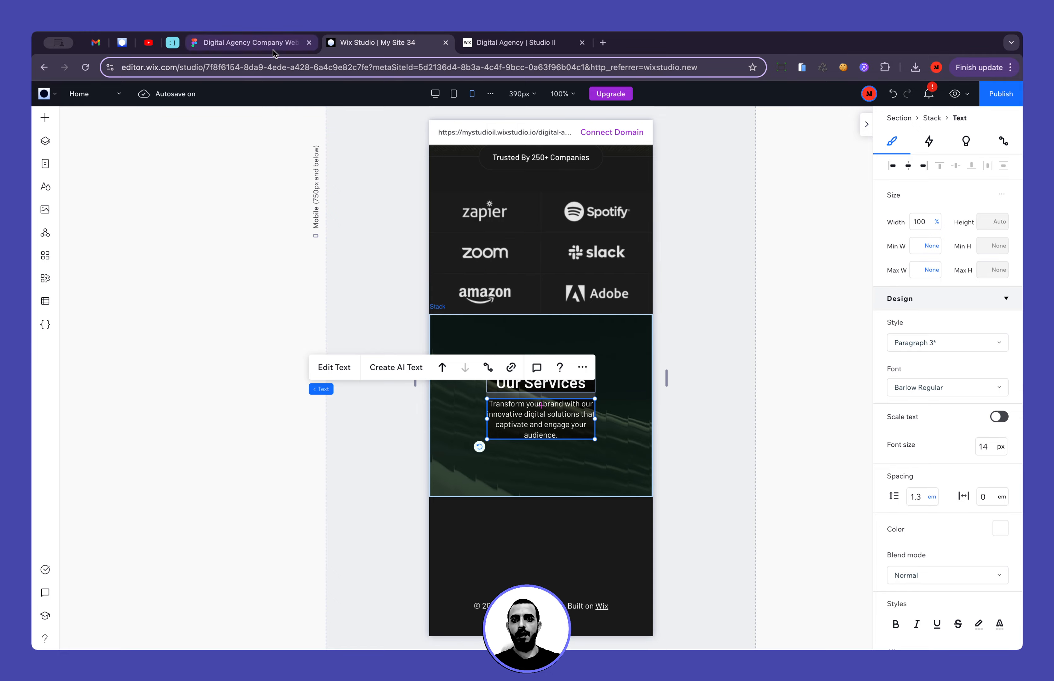
Measure the heading's spacing to its container in Figma's mobile frame, and set the Wix Studio stack's padding to 50 px on all sides
click(248, 42)
click(555, 337)
key(alt)
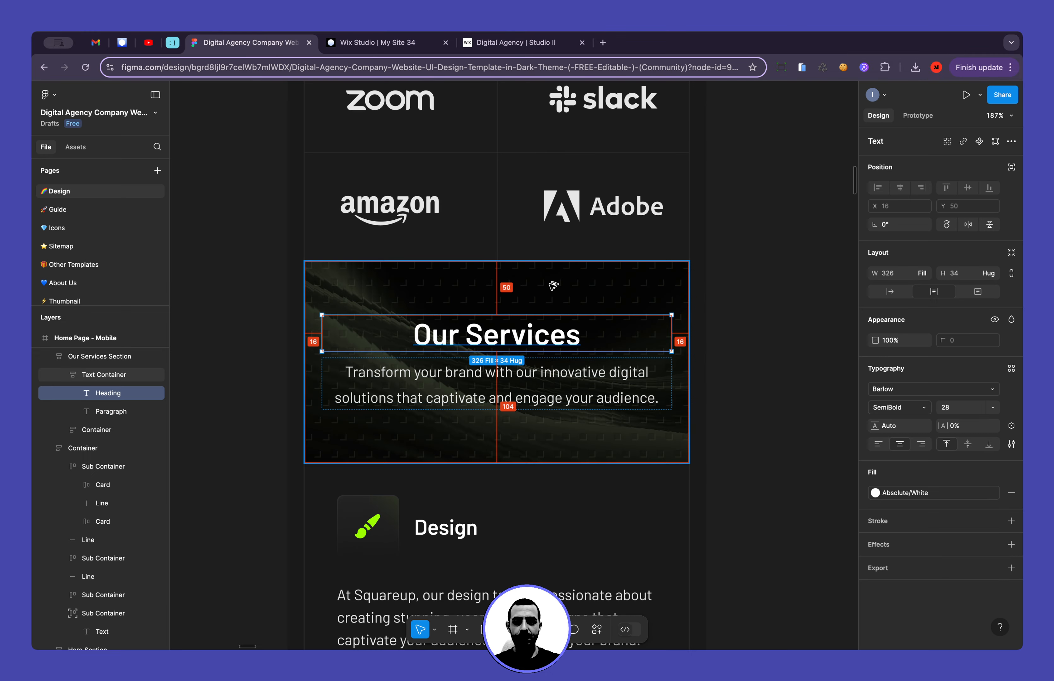
click(376, 42)
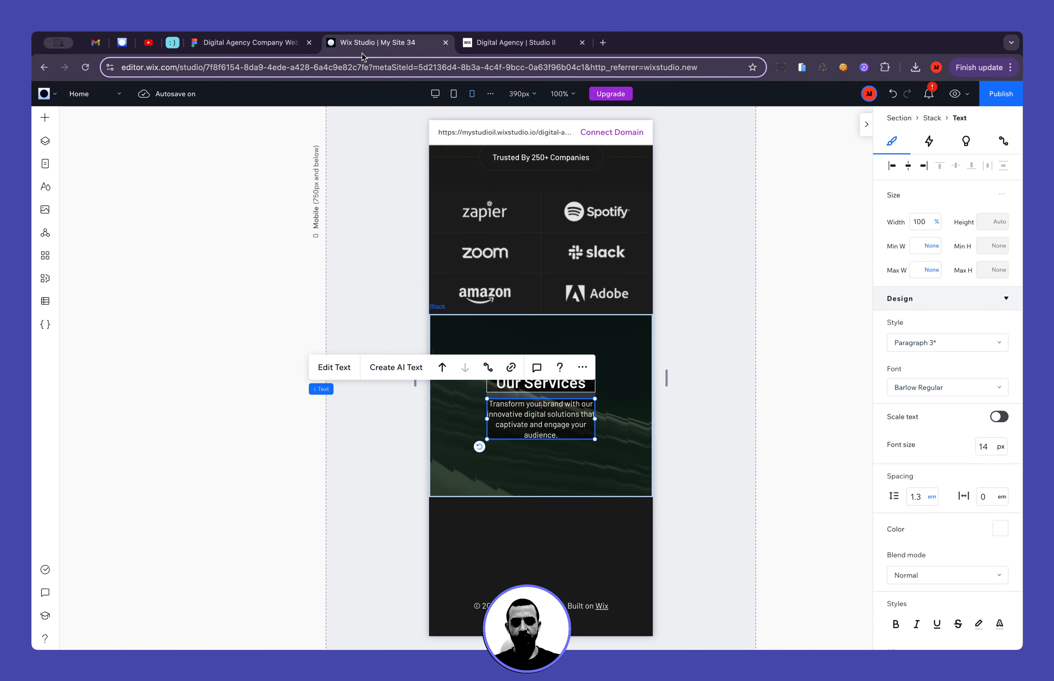
click(627, 342)
scroll(975, 550, down, 5)
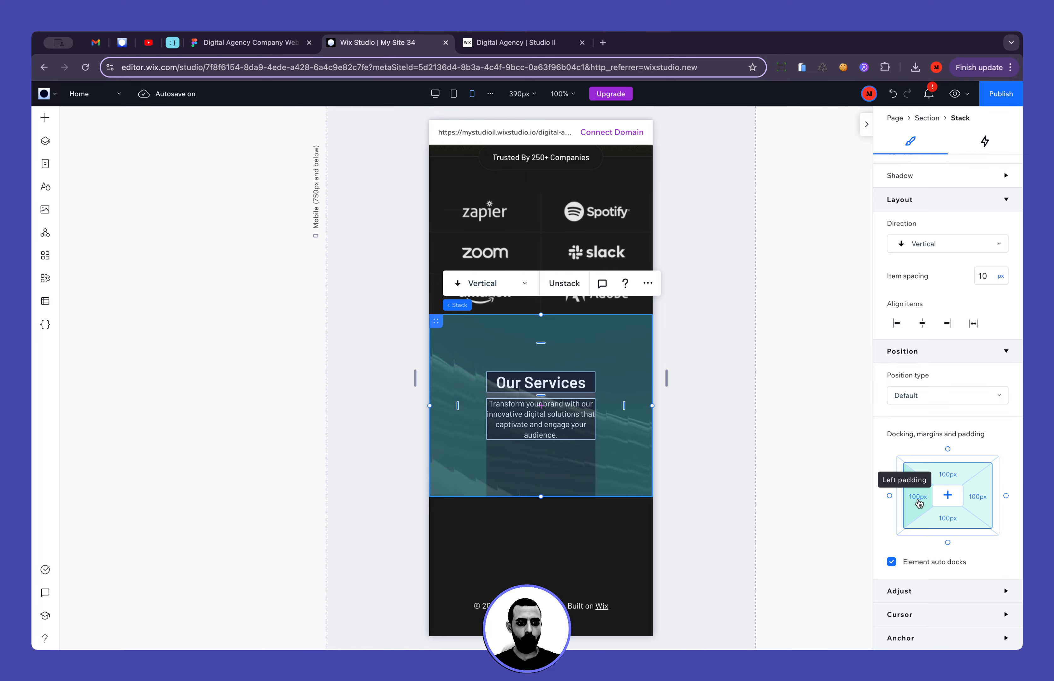
click(930, 497)
text(50)
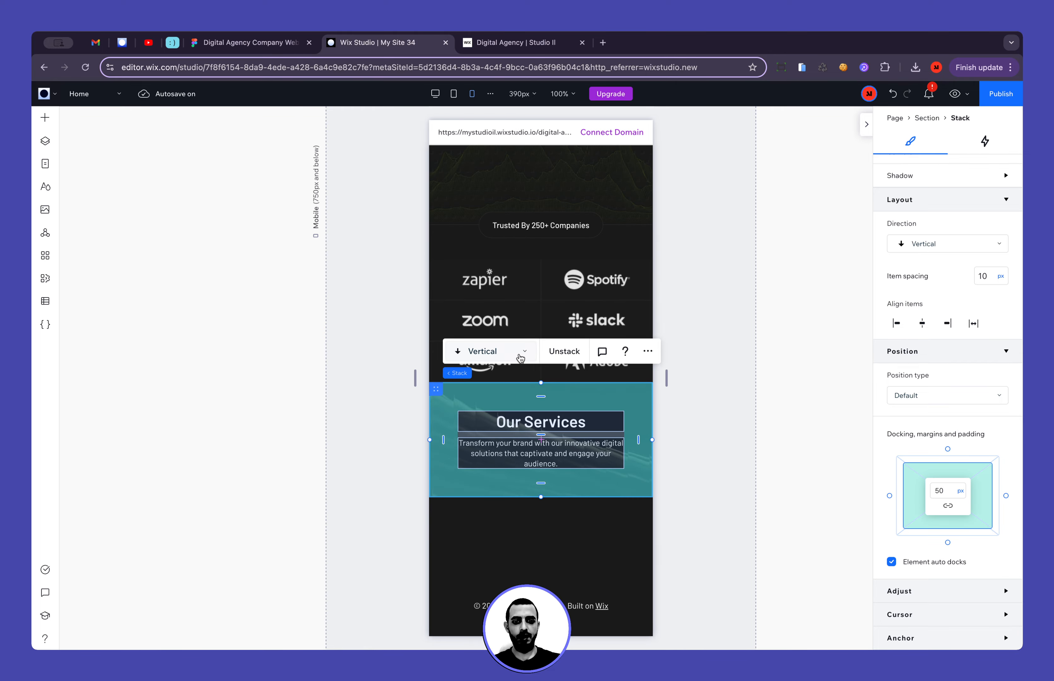
Check the text container's auto layout padding in Figma, and set the Wix Studio stack's left and right padding to 16 px
click(283, 51)
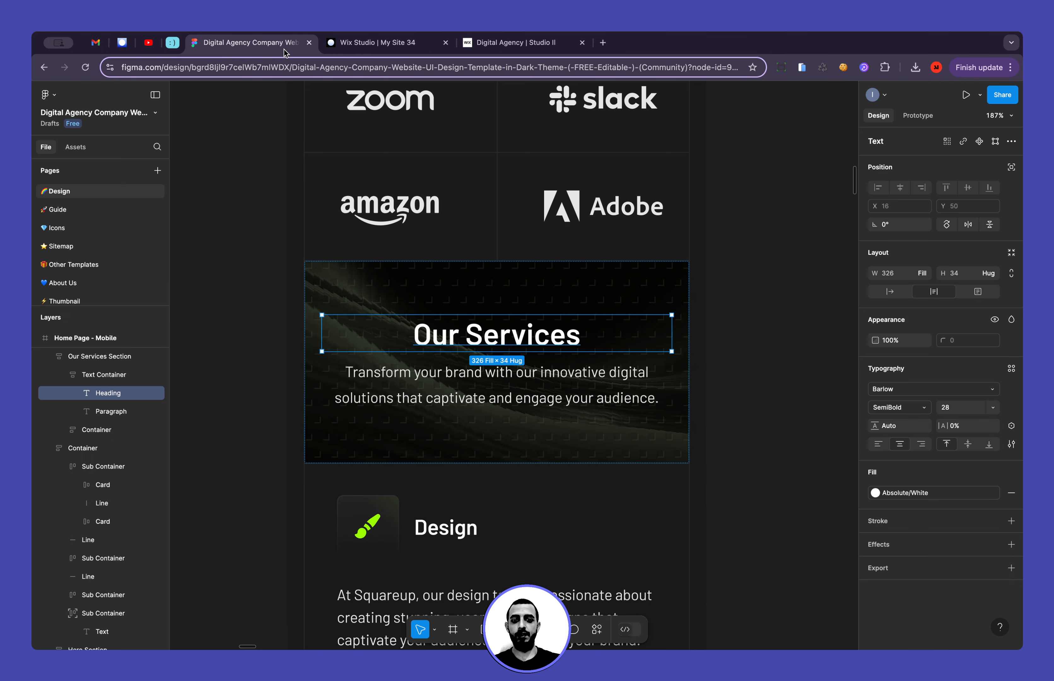
click(333, 382)
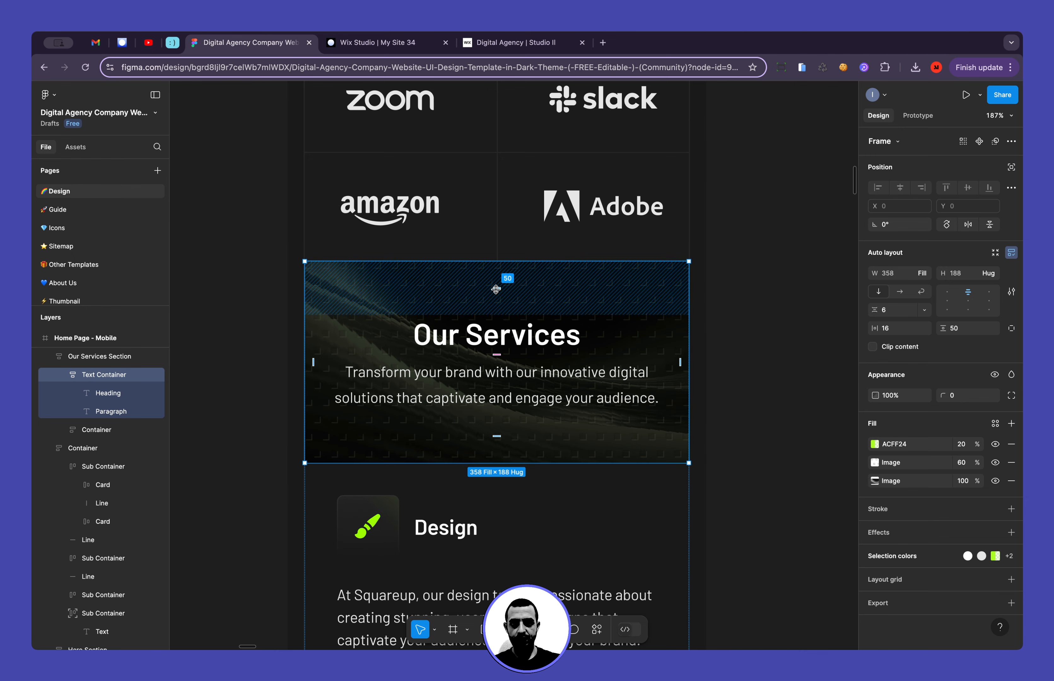
click(341, 48)
click(911, 493)
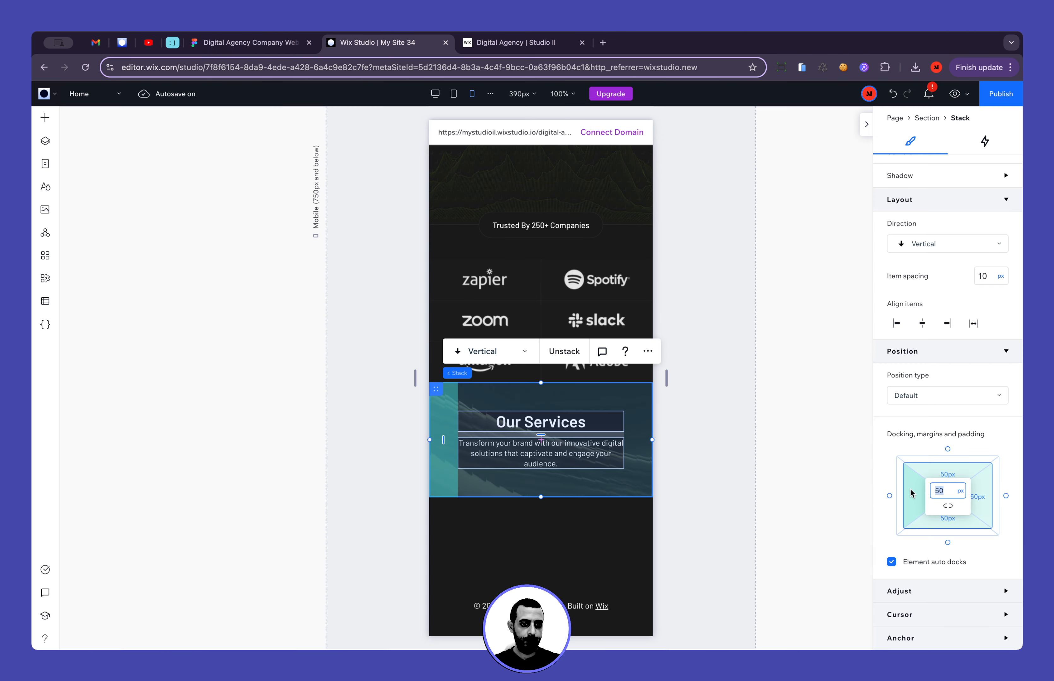
text(16)
key(Tab)
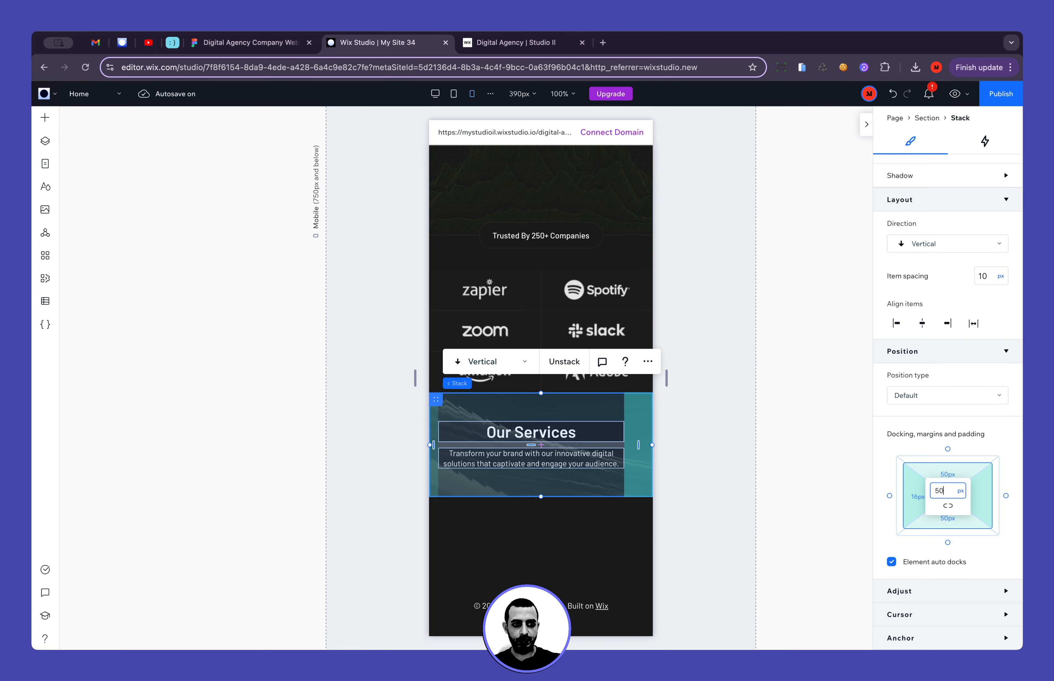
text(16)
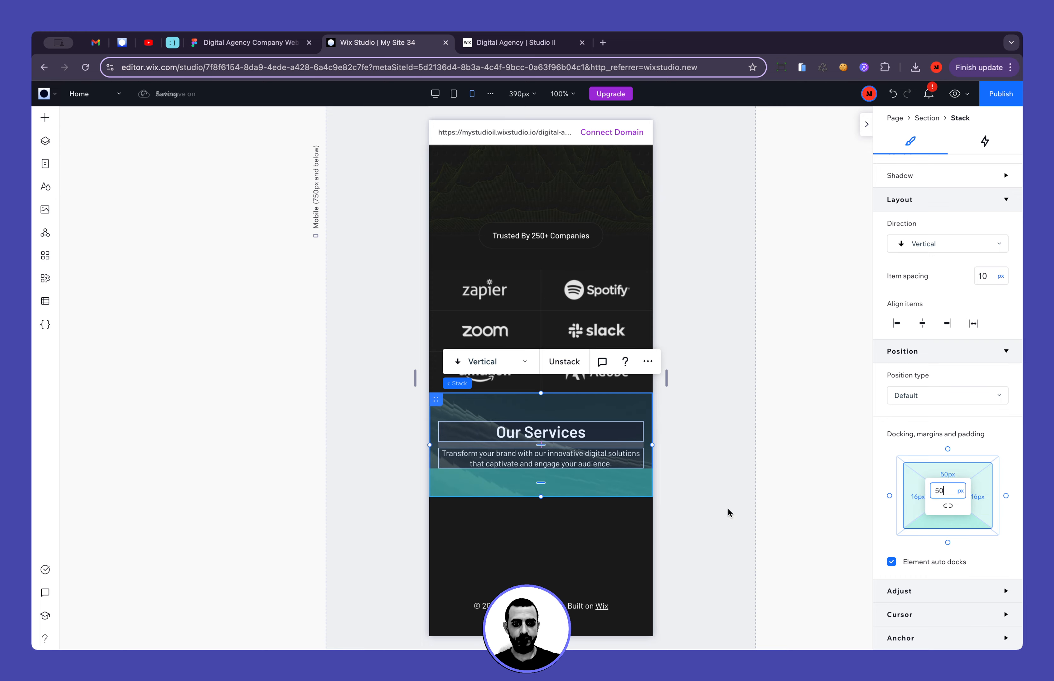
click(704, 501)
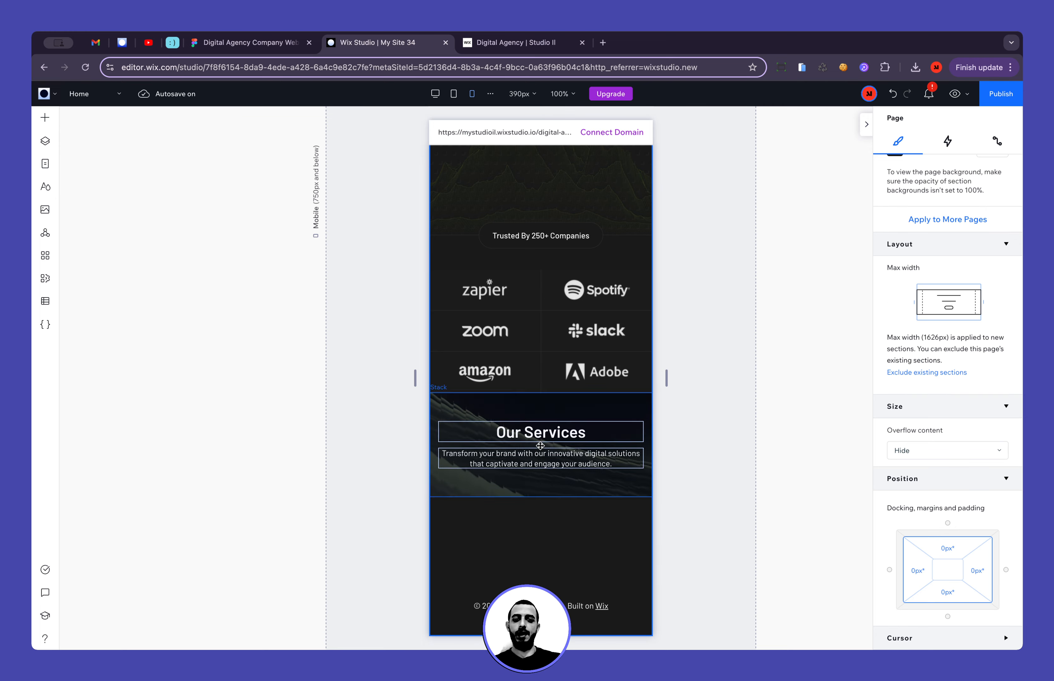
Compare the heading-to-paragraph gap in Figma's mobile frame with the Our Services stack's item spacing in Wix Studio
click(259, 44)
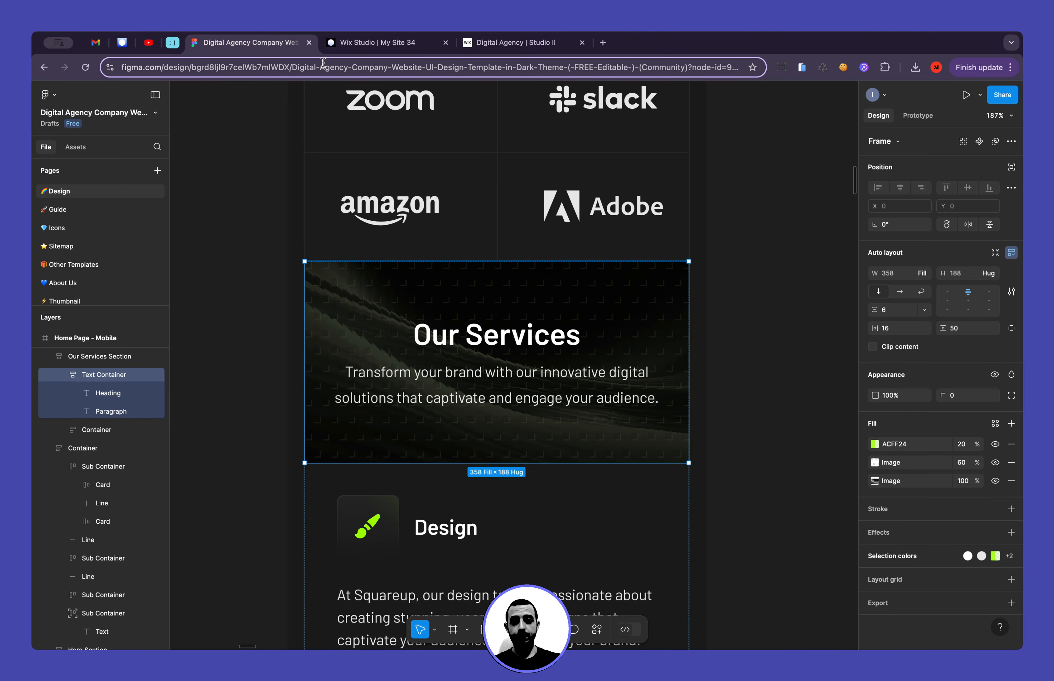
key(ctrl+Tab)
click(513, 447)
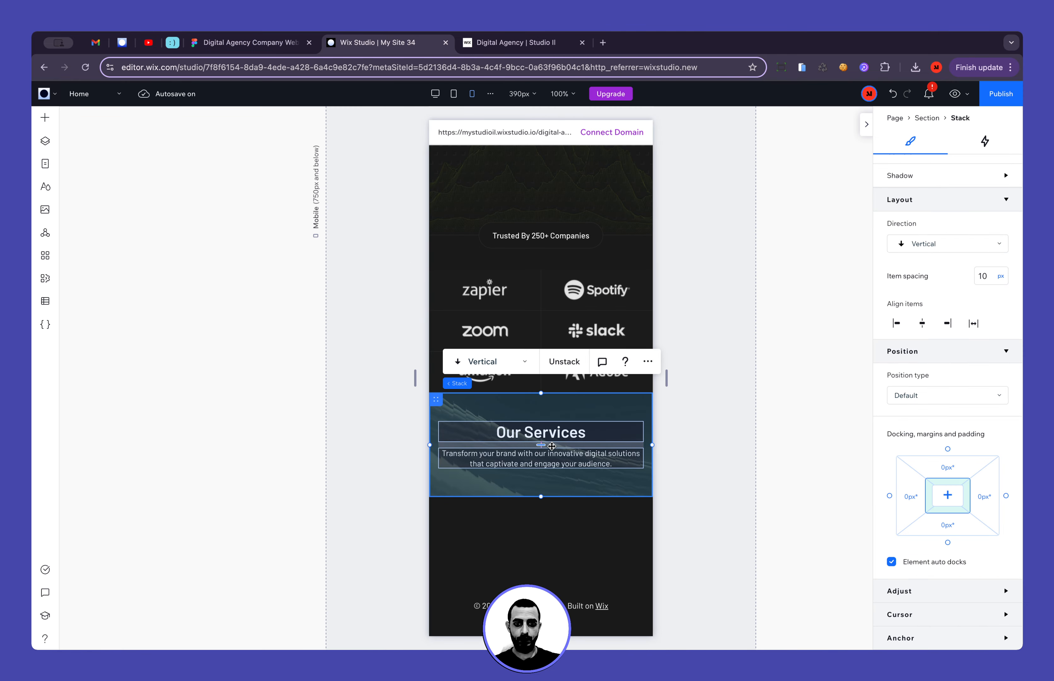
click(544, 445)
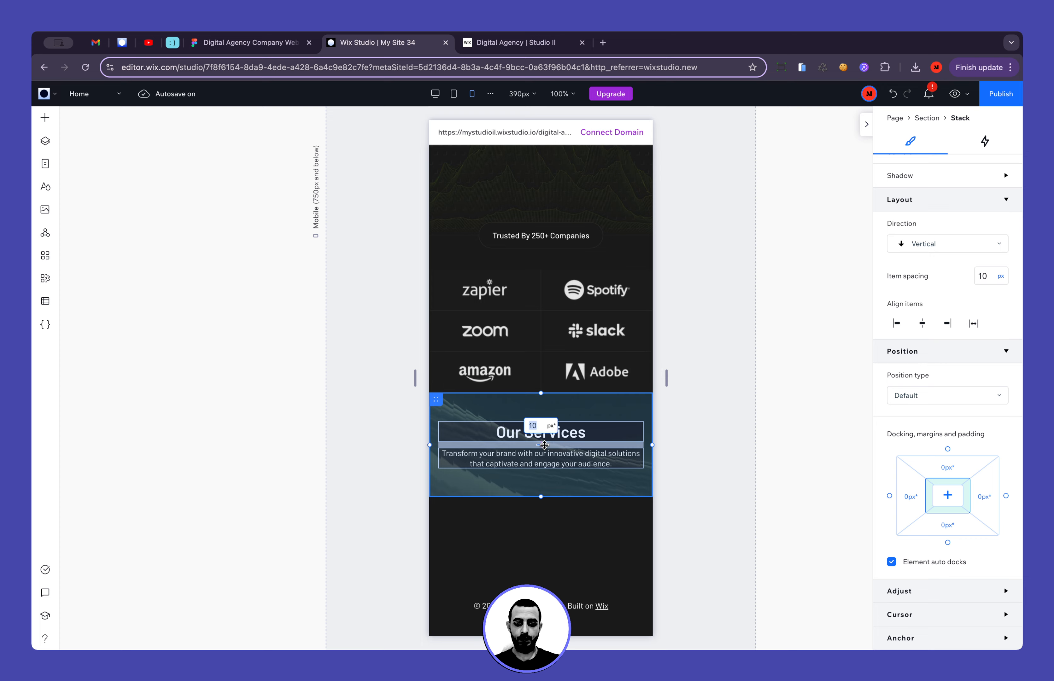
click(688, 445)
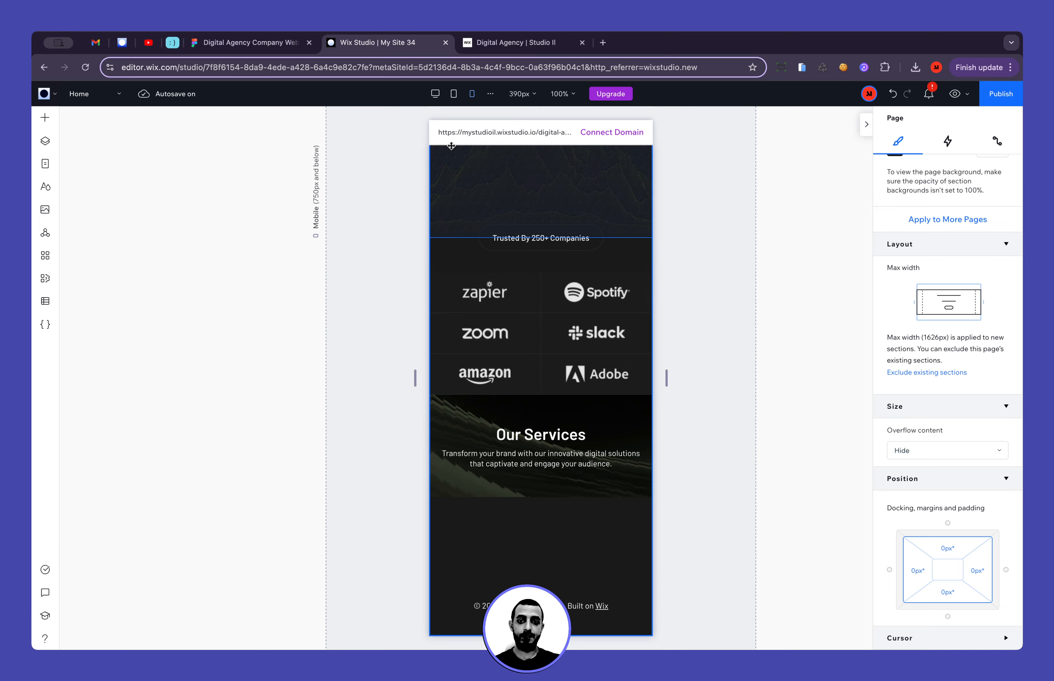
Switch the editor to the desktop breakpoint and review the Our Services section
click(432, 95)
scroll(431, 371, down, 4)
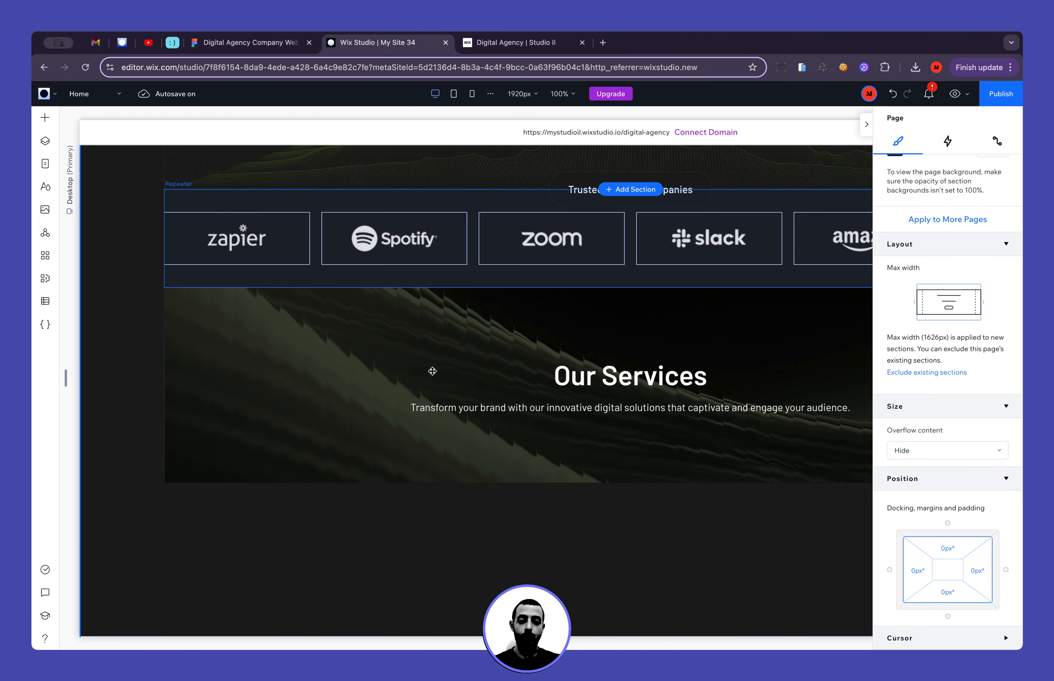
scroll(415, 399, right, 2)
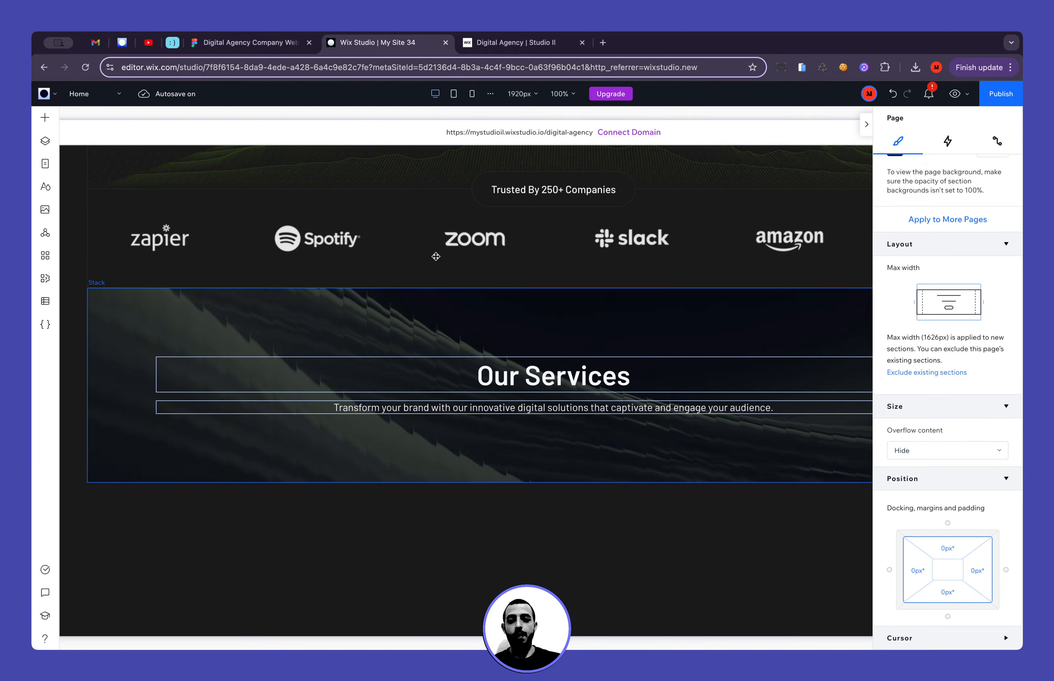
click(278, 50)
scroll(431, 389, down, 10)
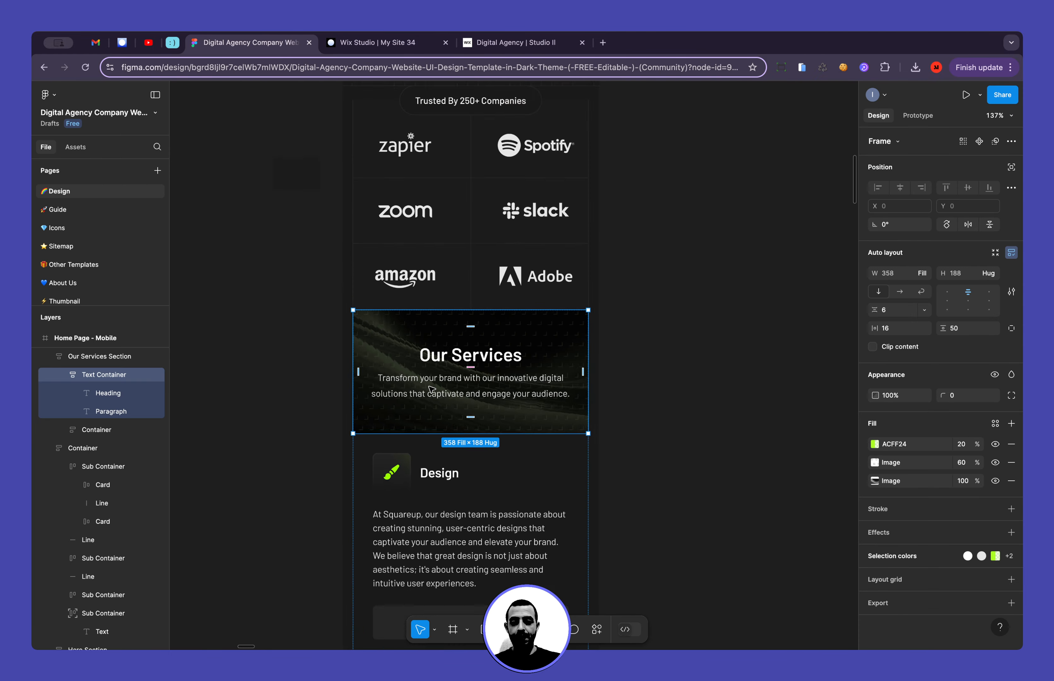
scroll(432, 389, left, 12)
scroll(305, 378, down, 3)
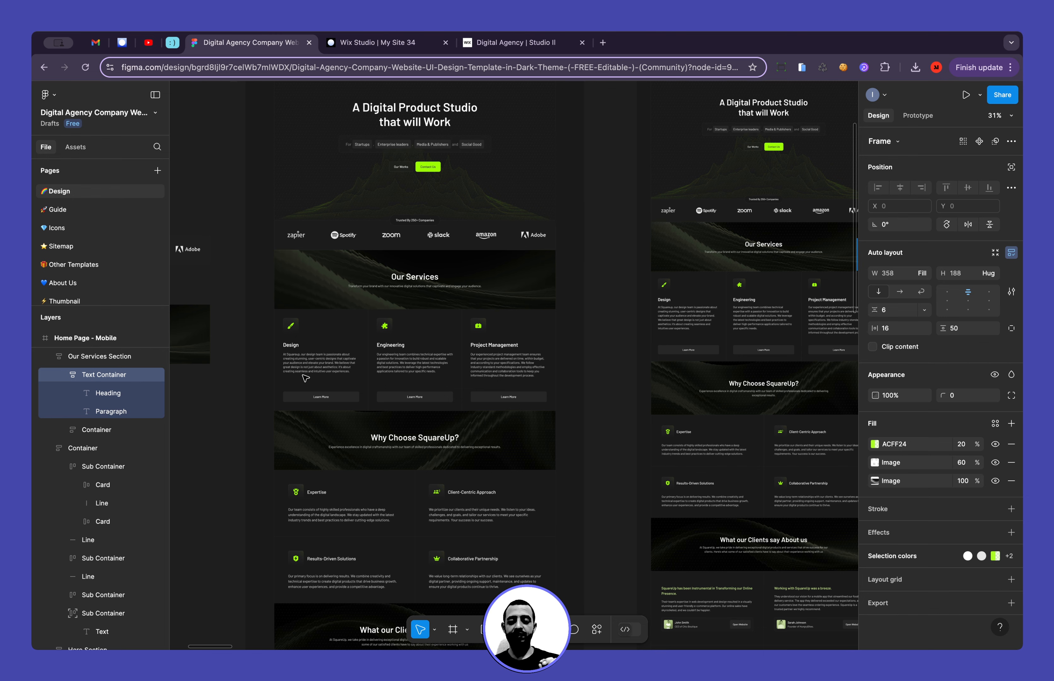
scroll(306, 378, up, 5)
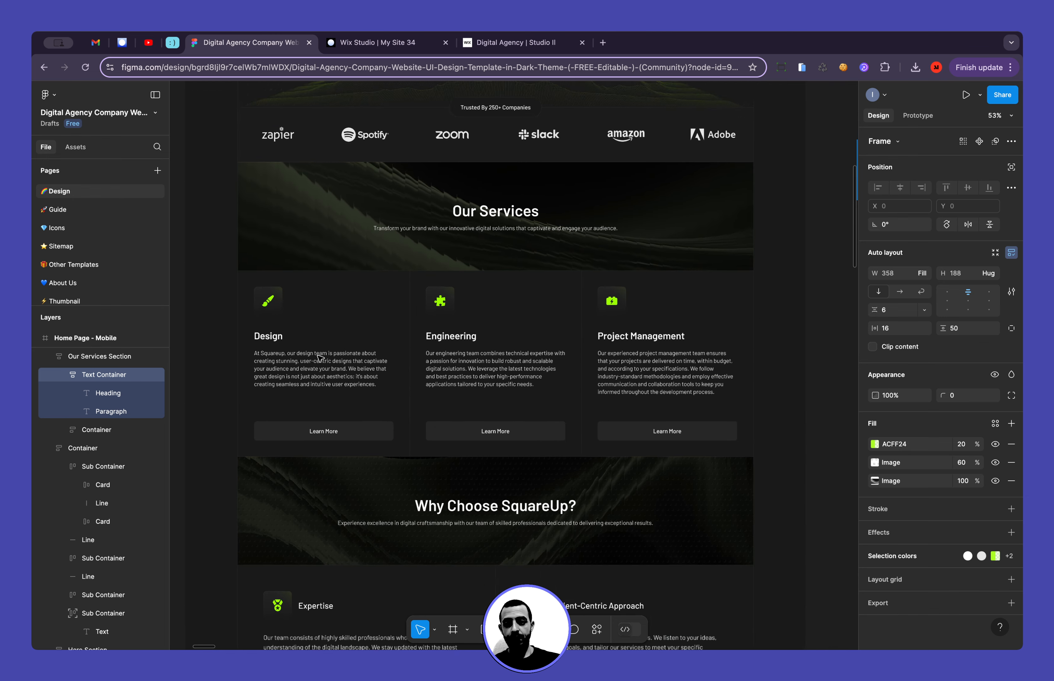
click(358, 50)
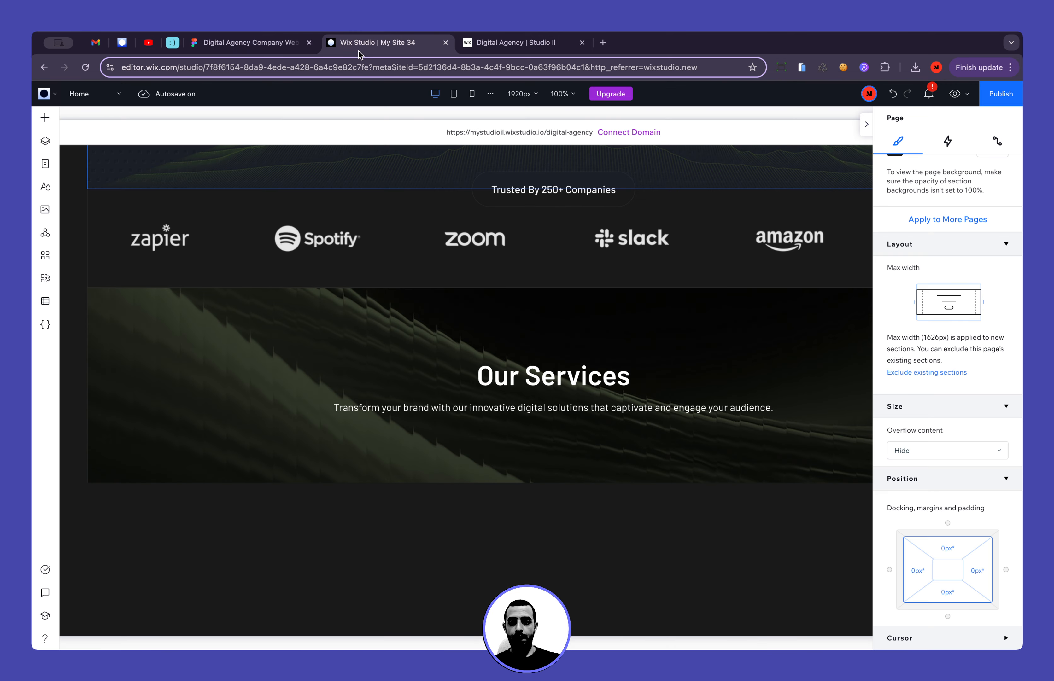
click(275, 48)
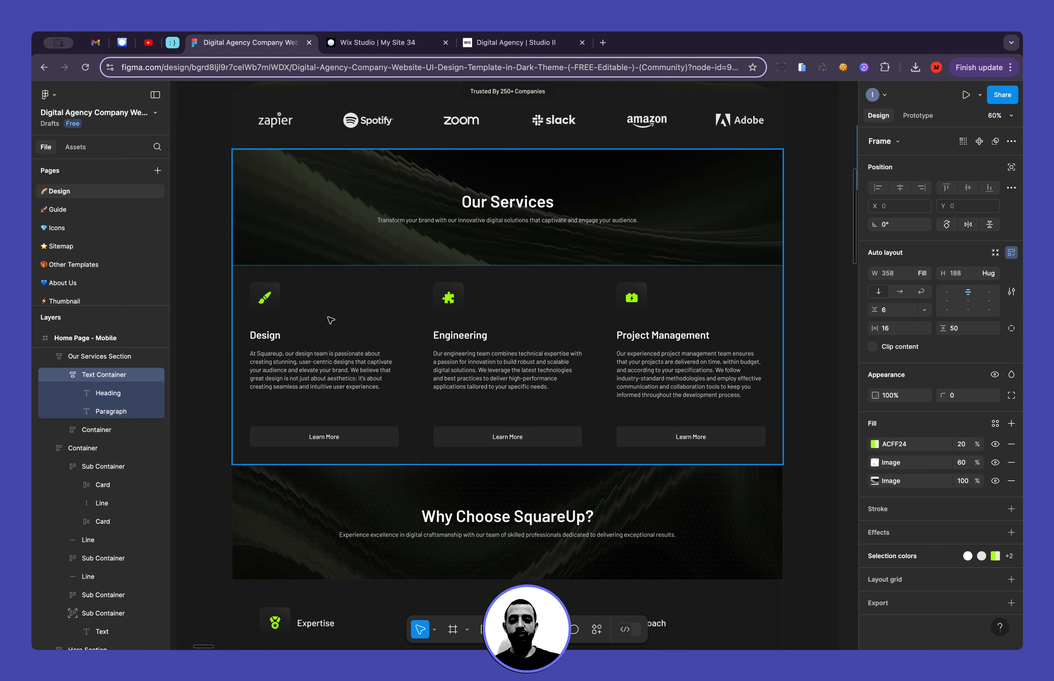
scroll(331, 320, down, 2)
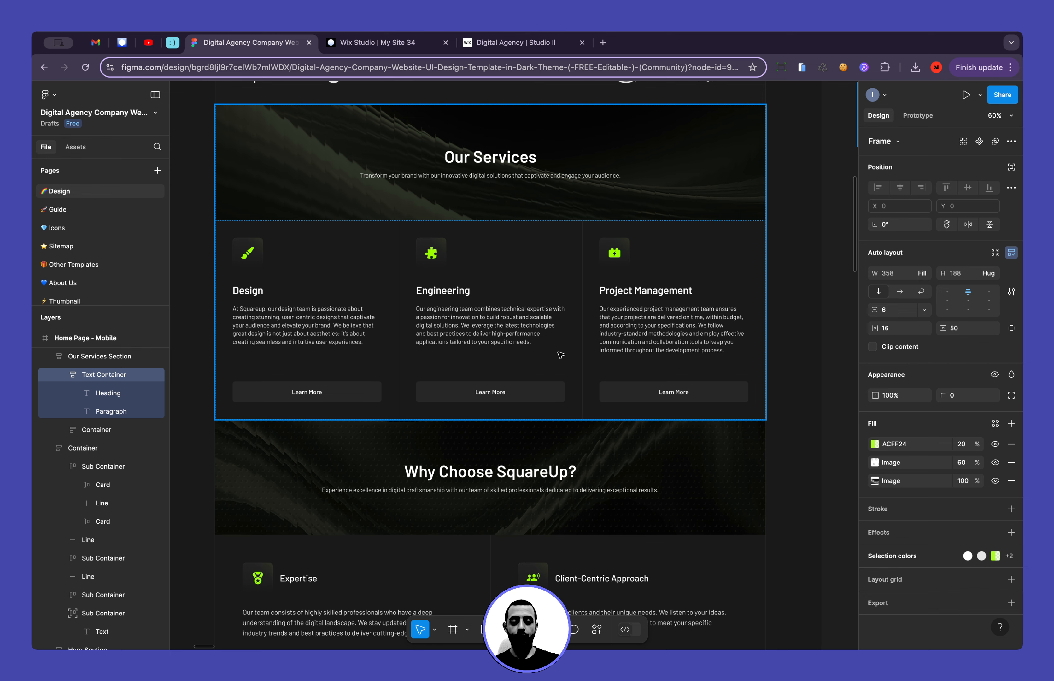
scroll(337, 369, up, 3)
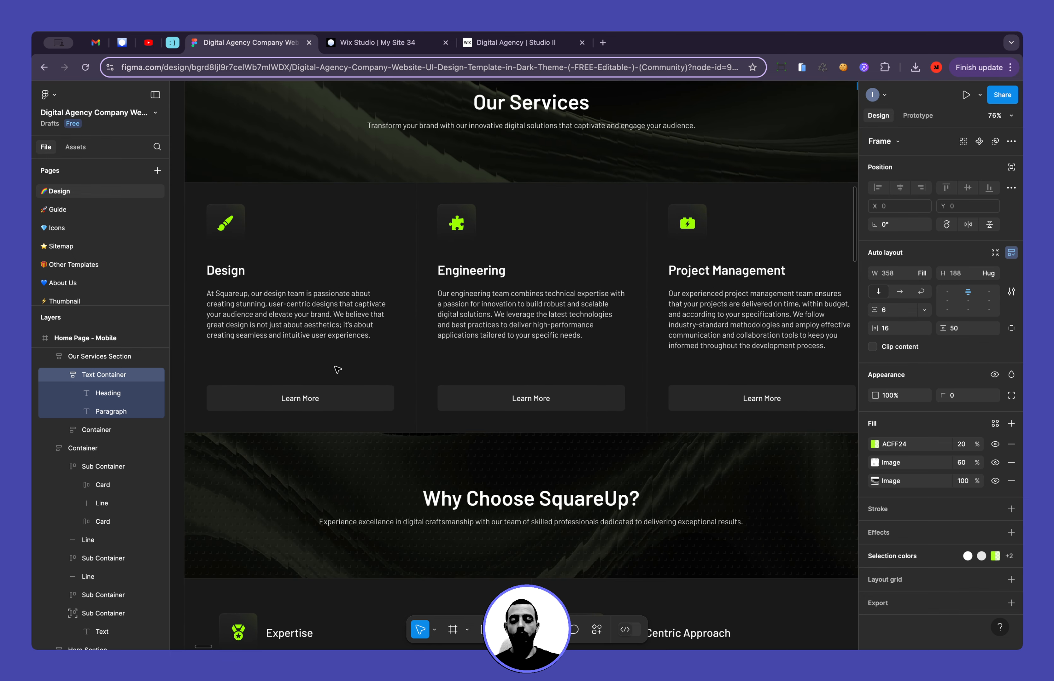
scroll(304, 309, left, 2)
scroll(304, 309, down, 1)
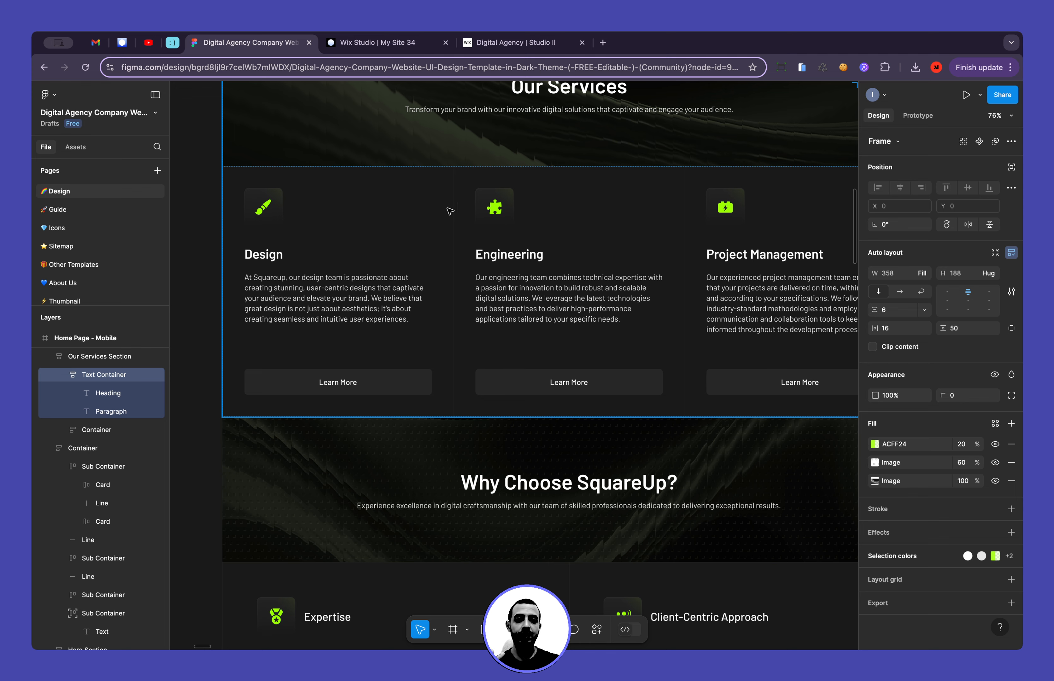
scroll(496, 215, right, 5)
scroll(496, 215, up, 1)
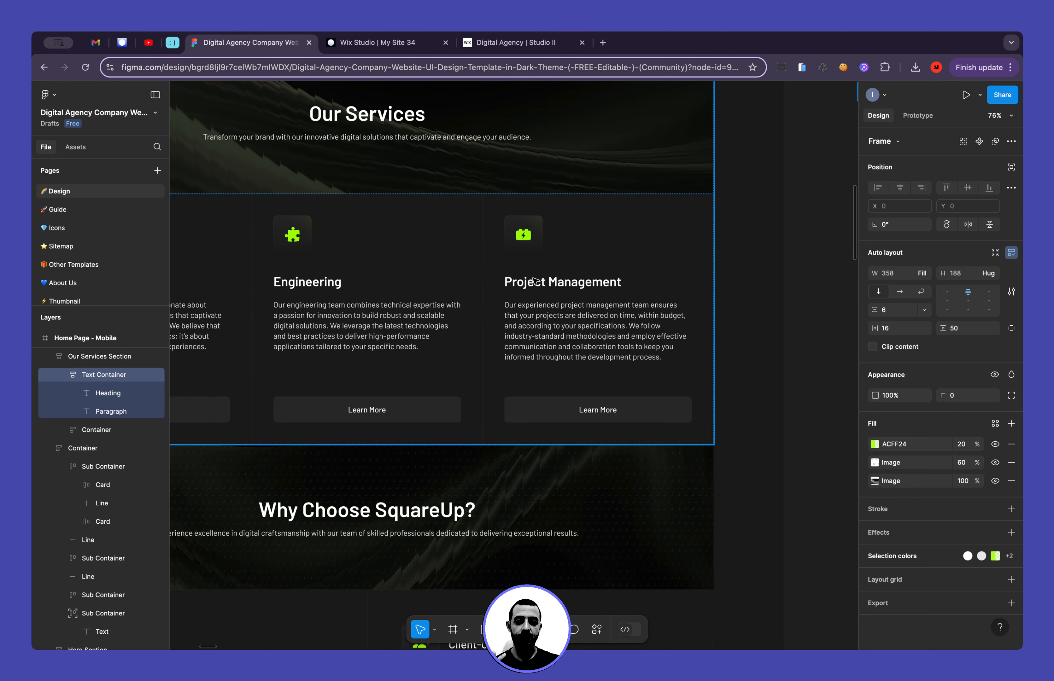
scroll(554, 345, left, 3)
scroll(554, 345, down, 2)
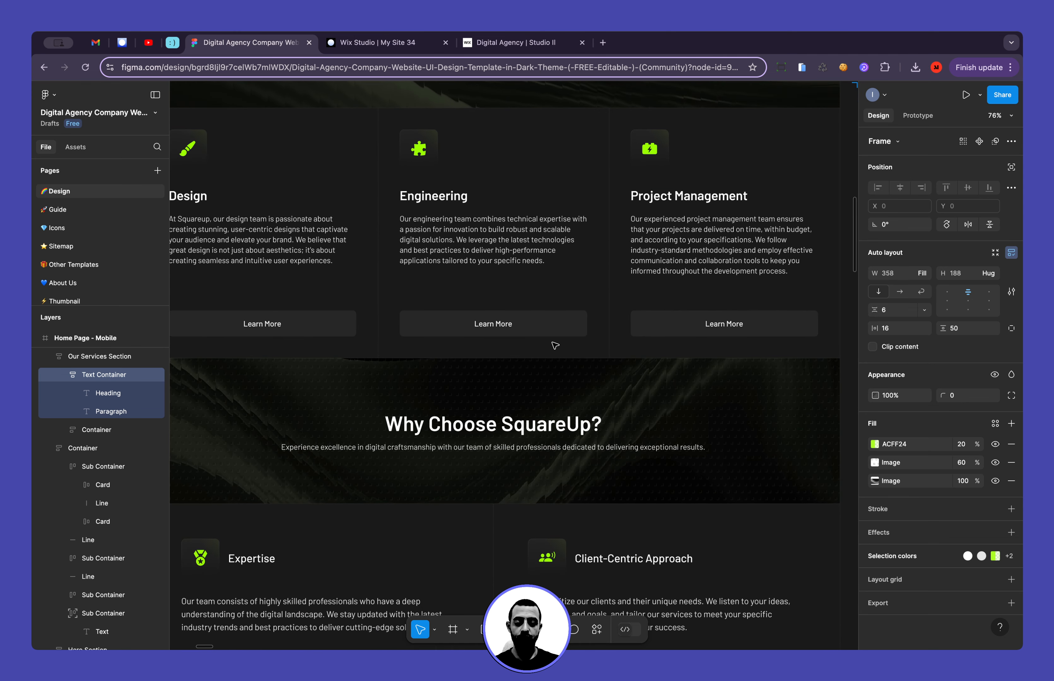
scroll(555, 345, down, 3)
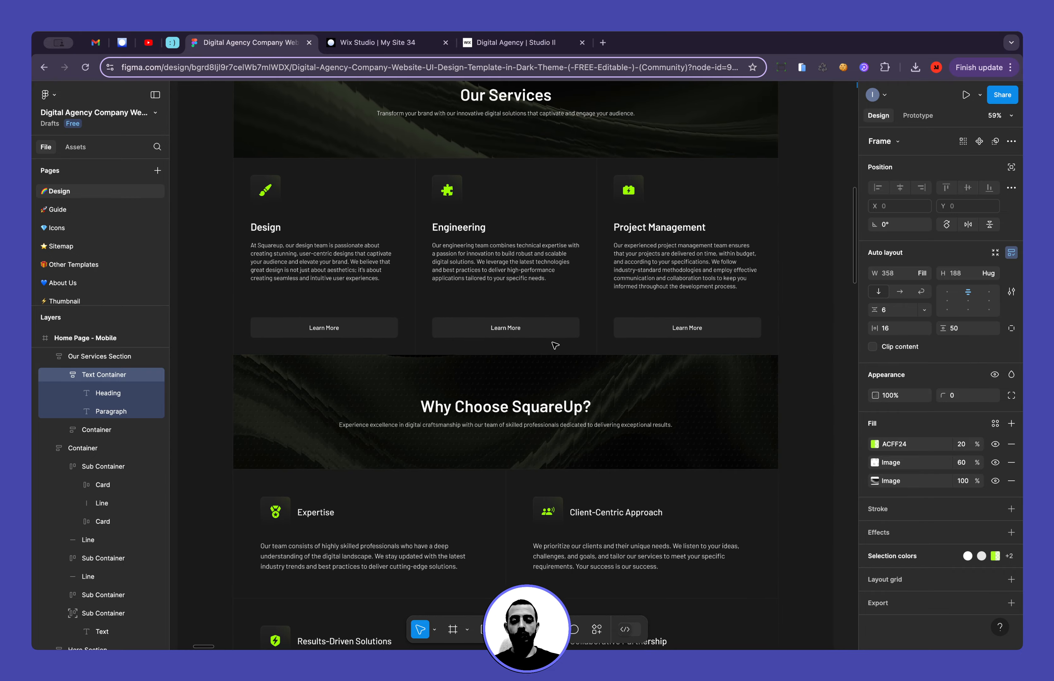
scroll(549, 349, down, 2)
scroll(526, 359, up, 3)
scroll(526, 359, left, 1)
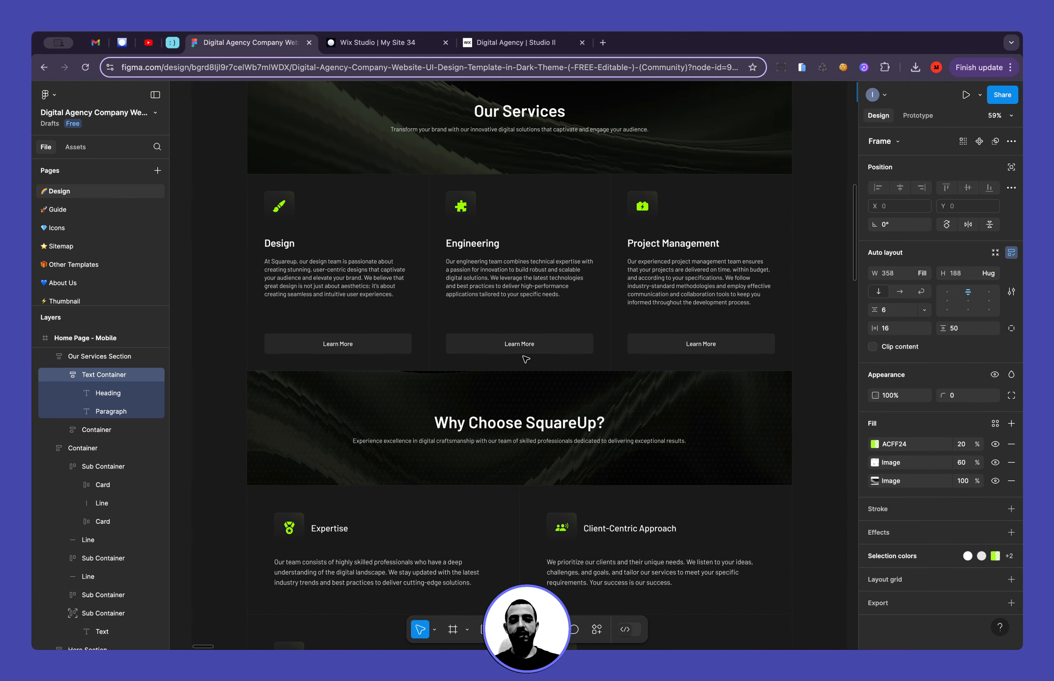
scroll(526, 359, up, 2)
scroll(526, 359, down, 2)
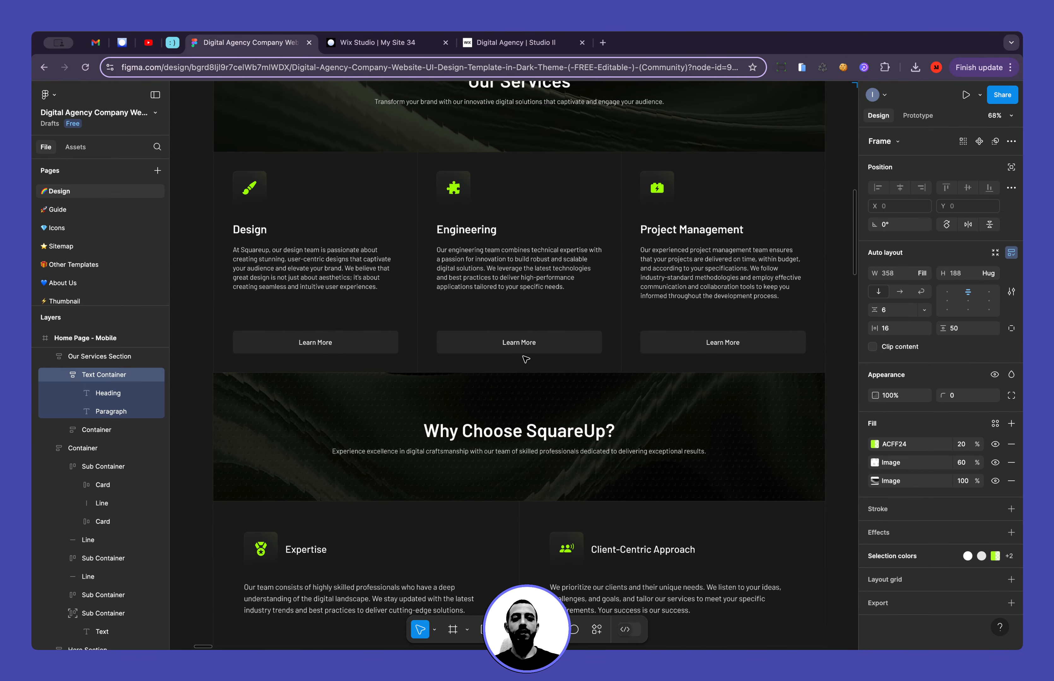
scroll(526, 359, up, 1)
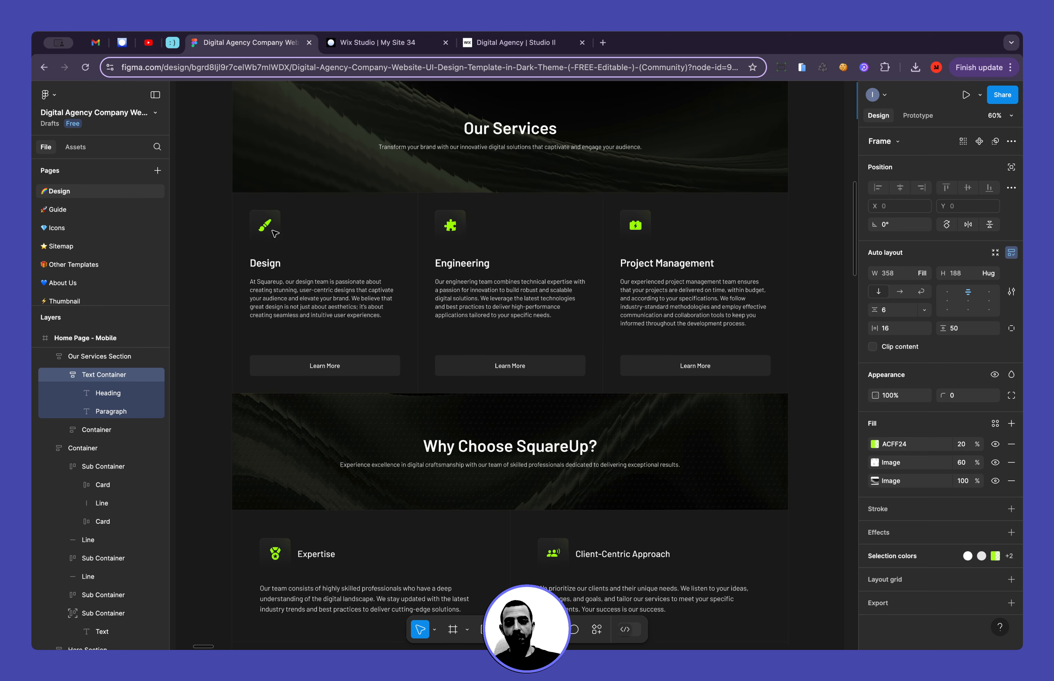
Inspect the Design card's icon frame in the desktop layout, checking its size, fills, stroke and export preview
scroll(275, 233, up, 5)
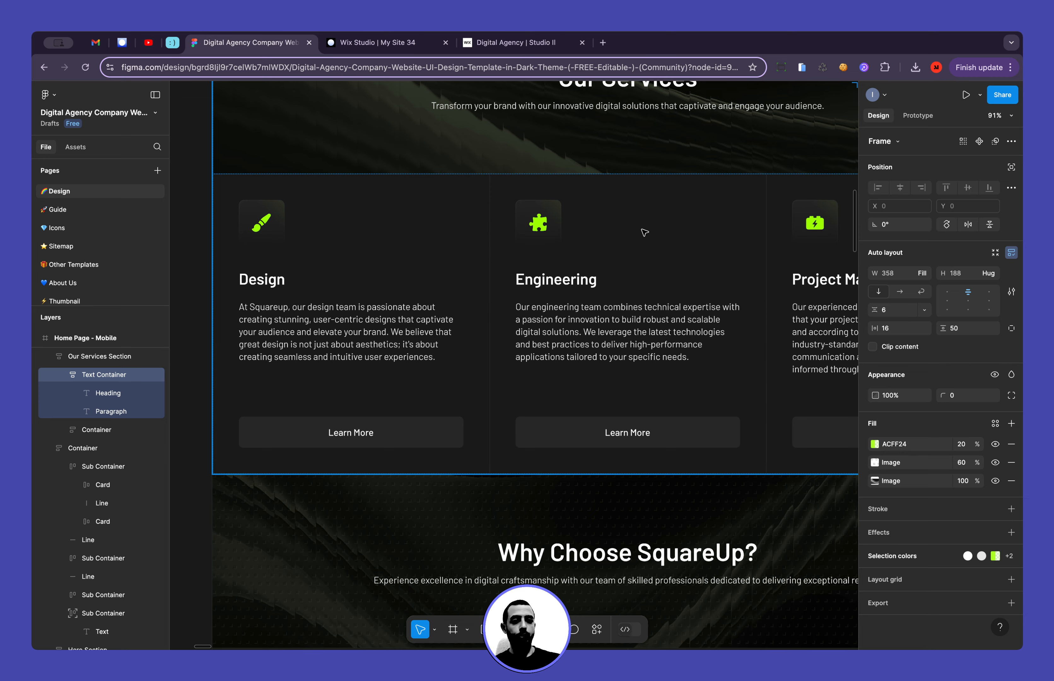
scroll(642, 232, down, 3)
scroll(357, 239, up, 4)
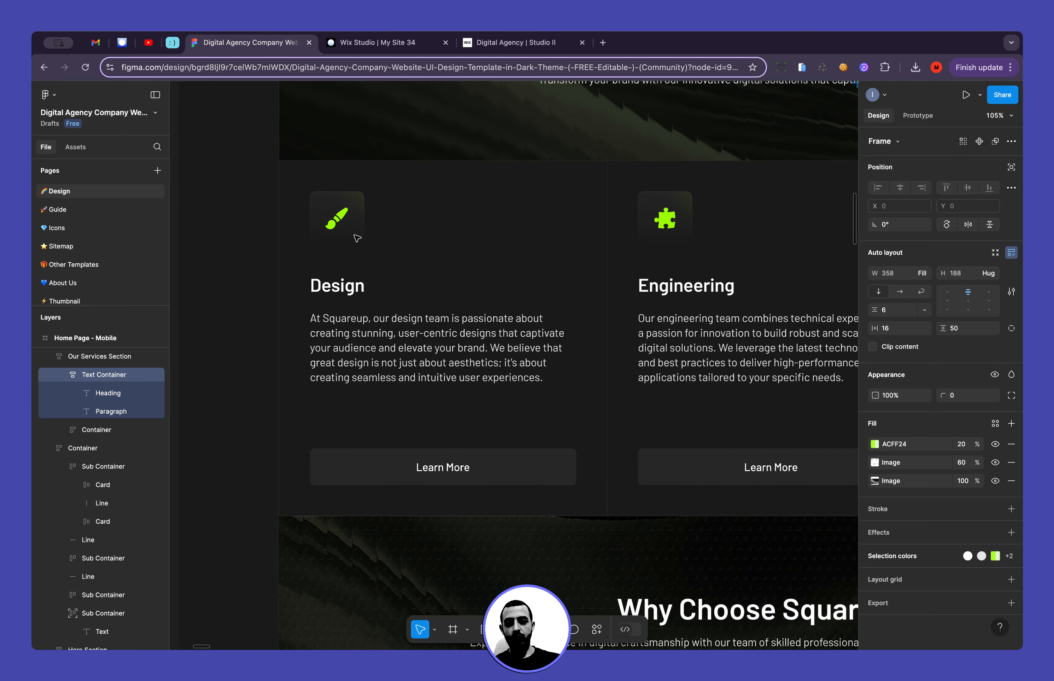
click(361, 229)
click(363, 230)
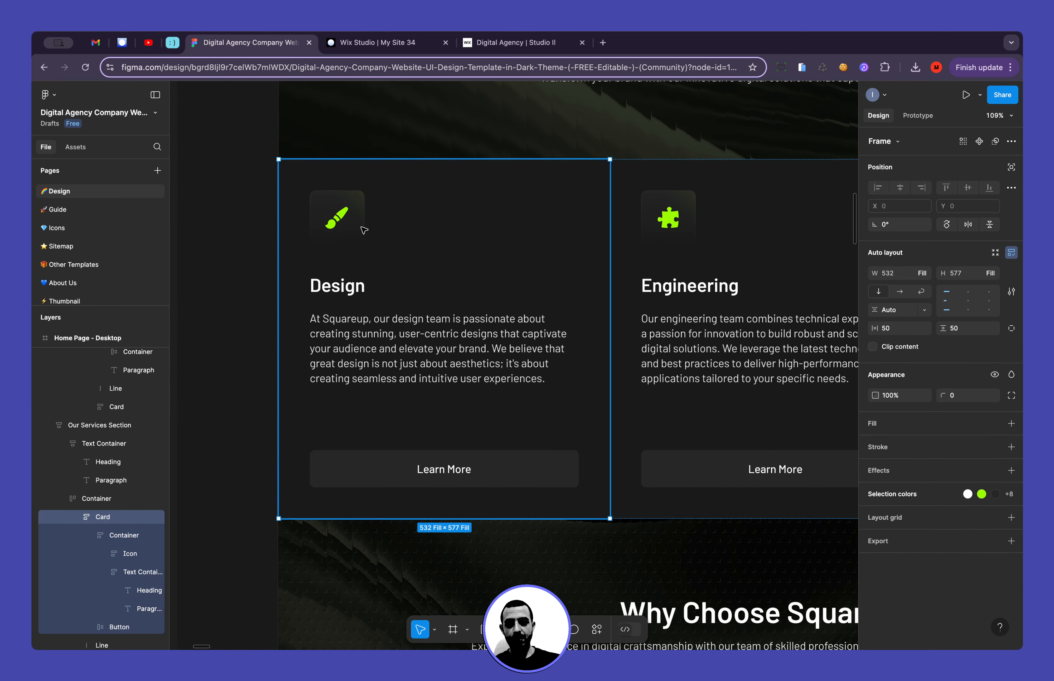
click(362, 228)
click(361, 227)
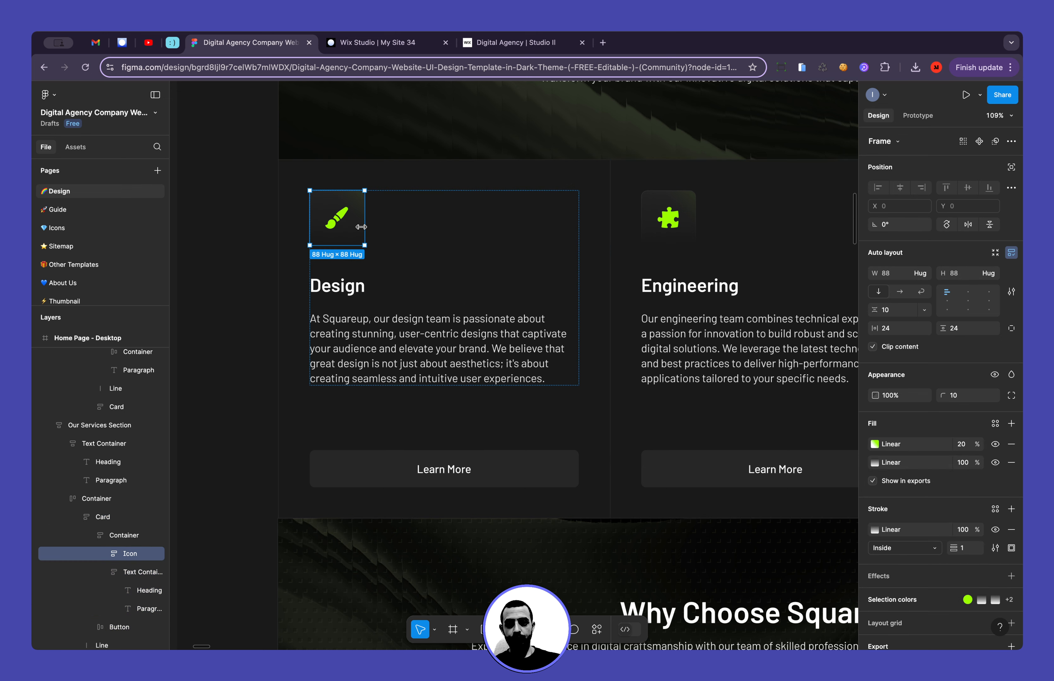
scroll(370, 248, left, 4)
scroll(370, 248, down, 1)
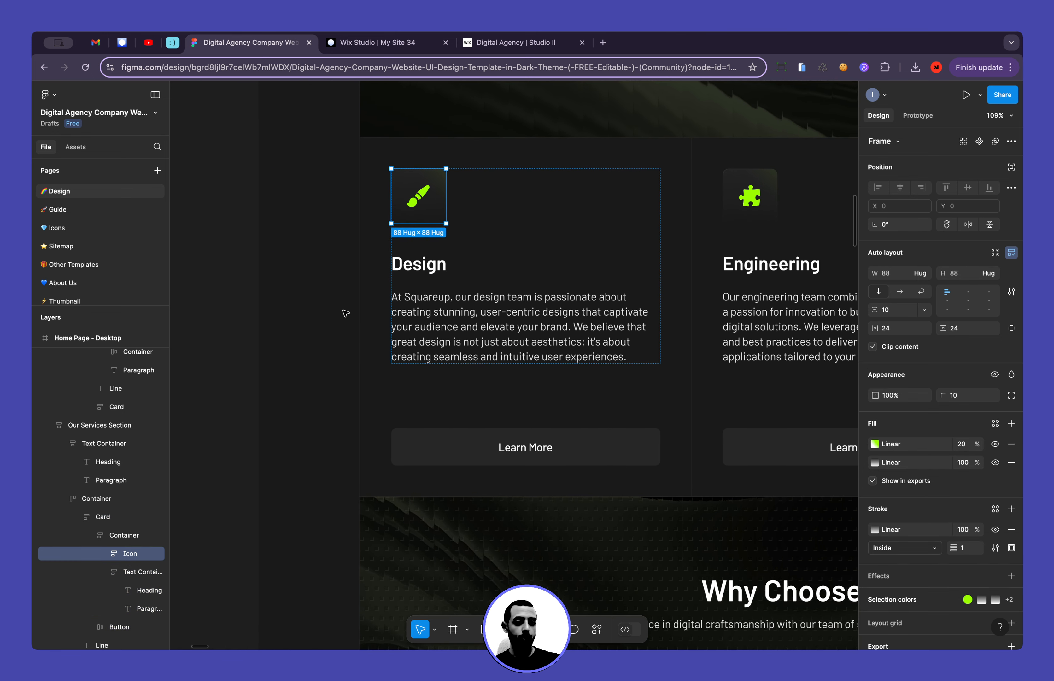
scroll(929, 524, down, 3)
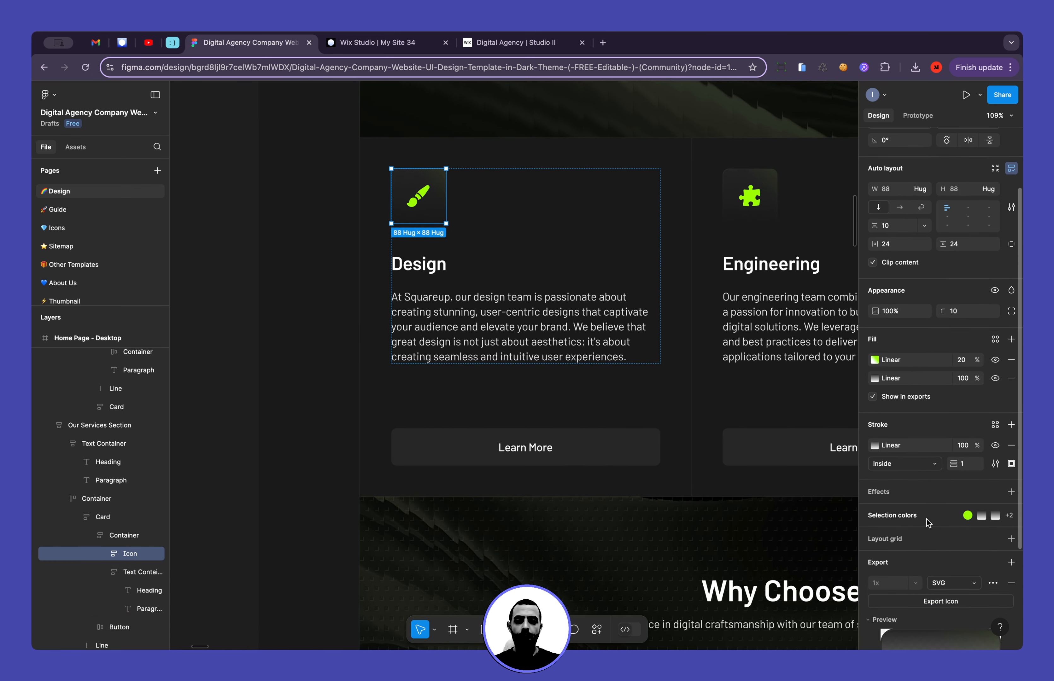
scroll(928, 523, down, 3)
scroll(928, 522, down, 2)
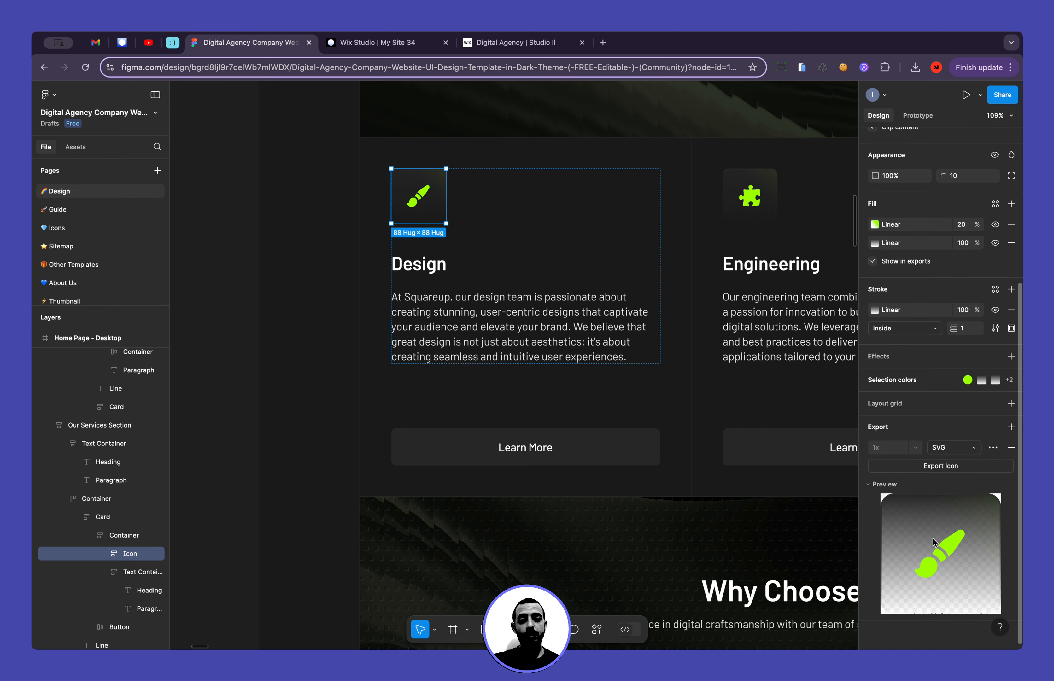
Examine the Design card's brush icon up close, including its gradient background, rounded corners and fading border
click(322, 242)
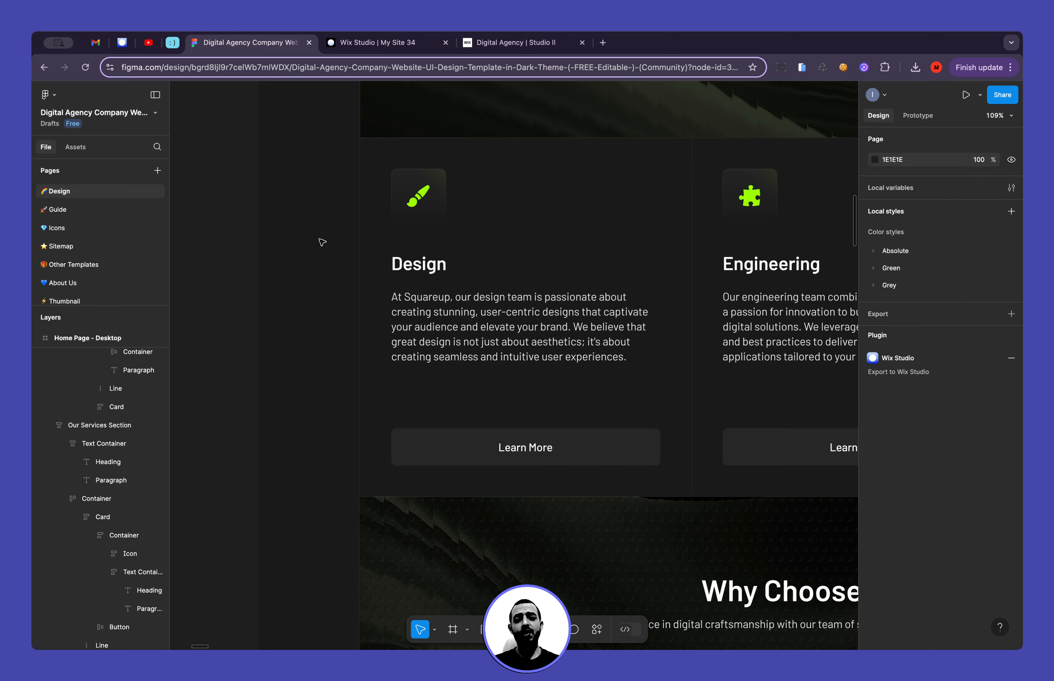
scroll(336, 217, up, 5)
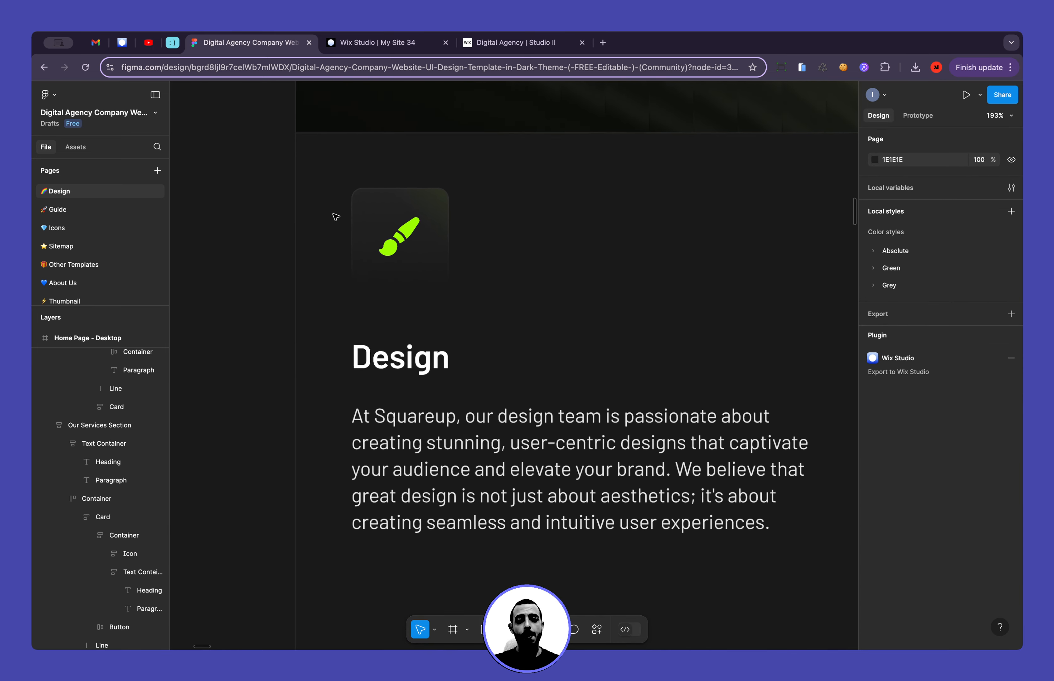
scroll(336, 217, right, 2)
scroll(336, 217, up, 2)
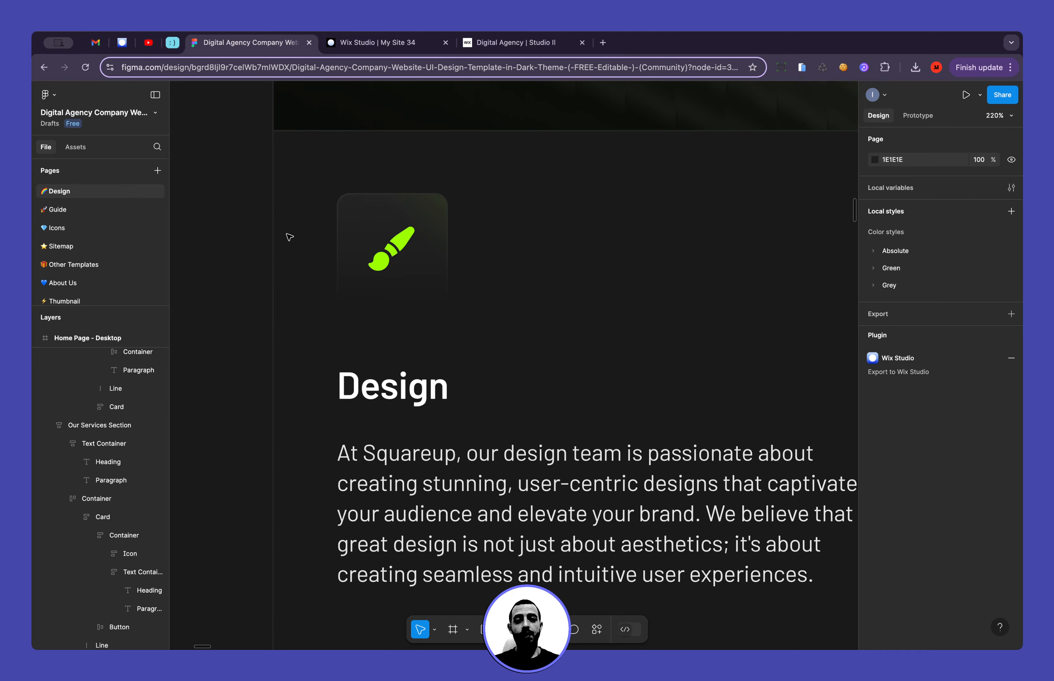
scroll(313, 225, up, 3)
scroll(313, 225, up, 3)
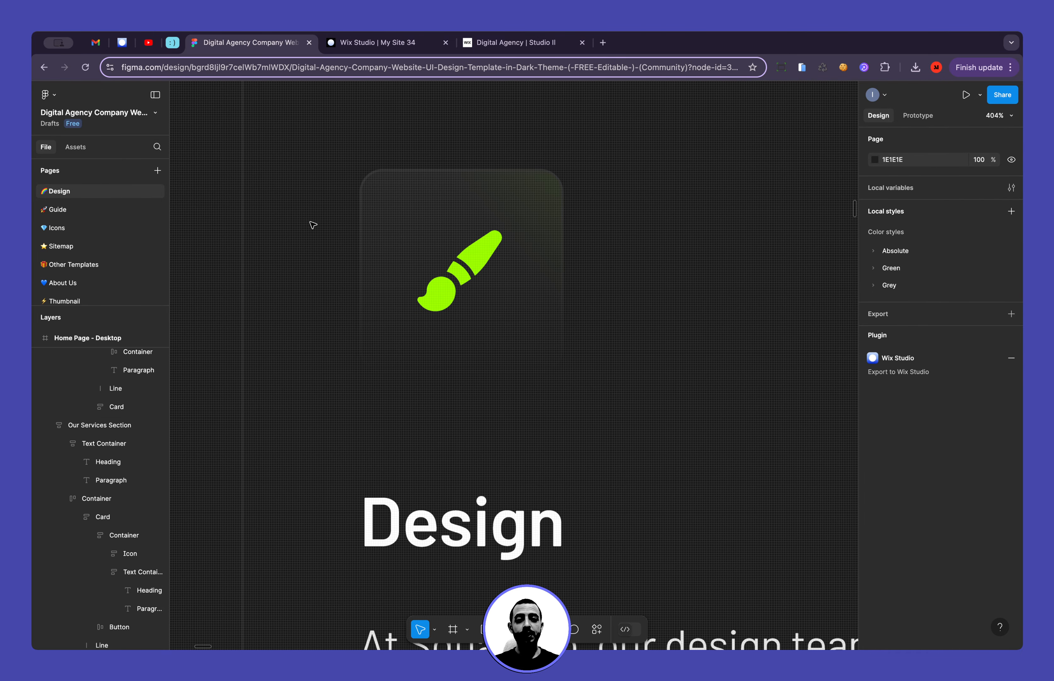
scroll(313, 224, down, 2)
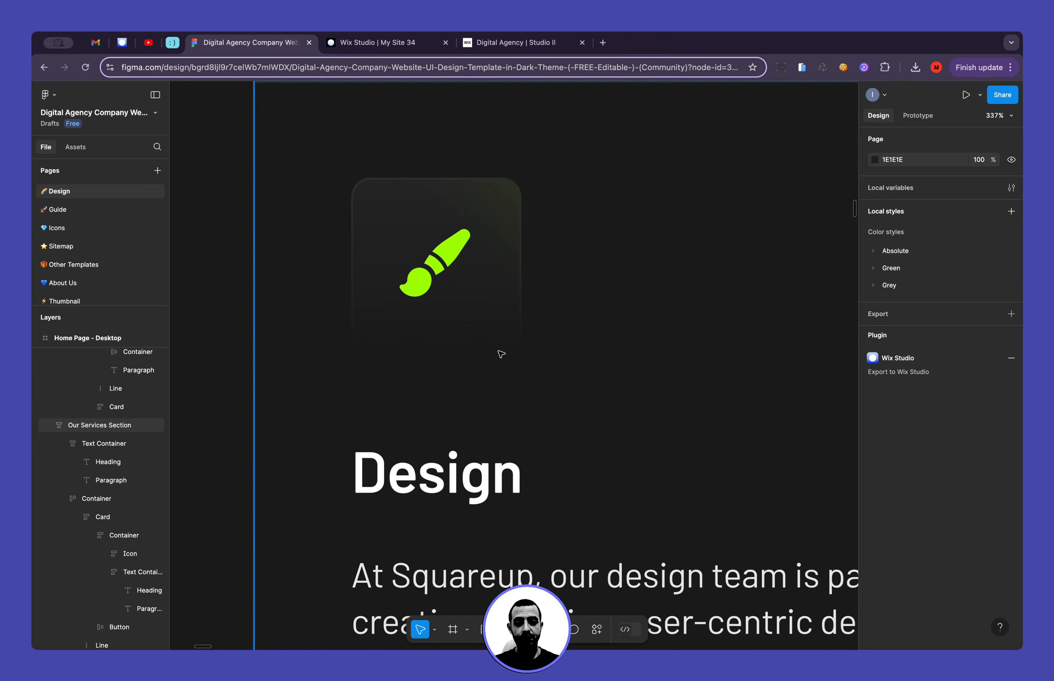
scroll(430, 360, down, 5)
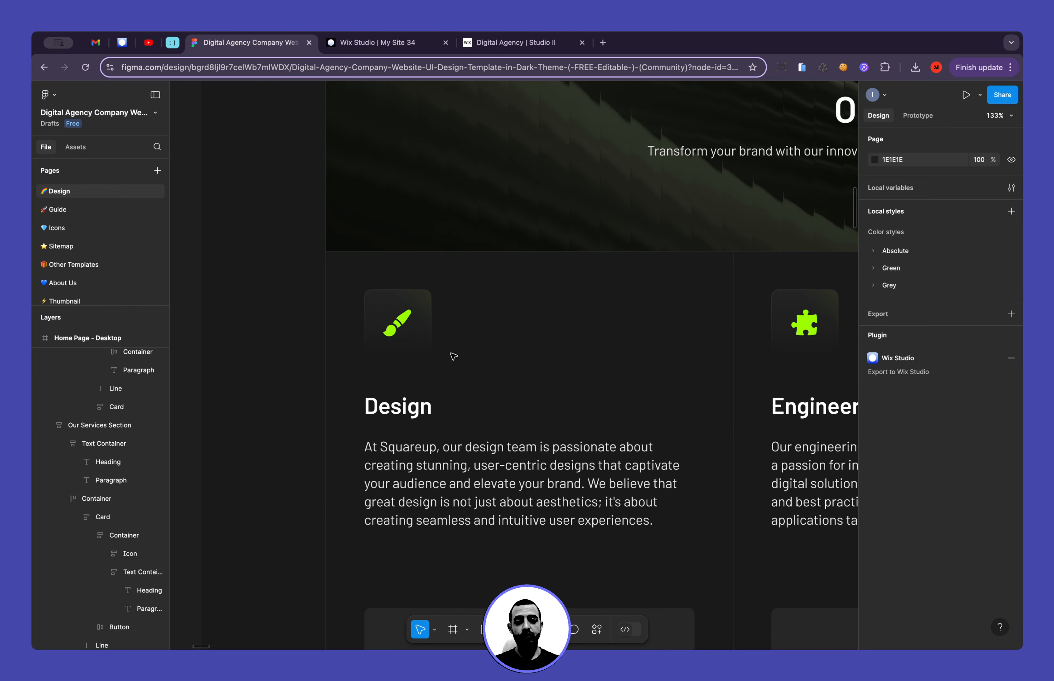
scroll(454, 356, up, 3)
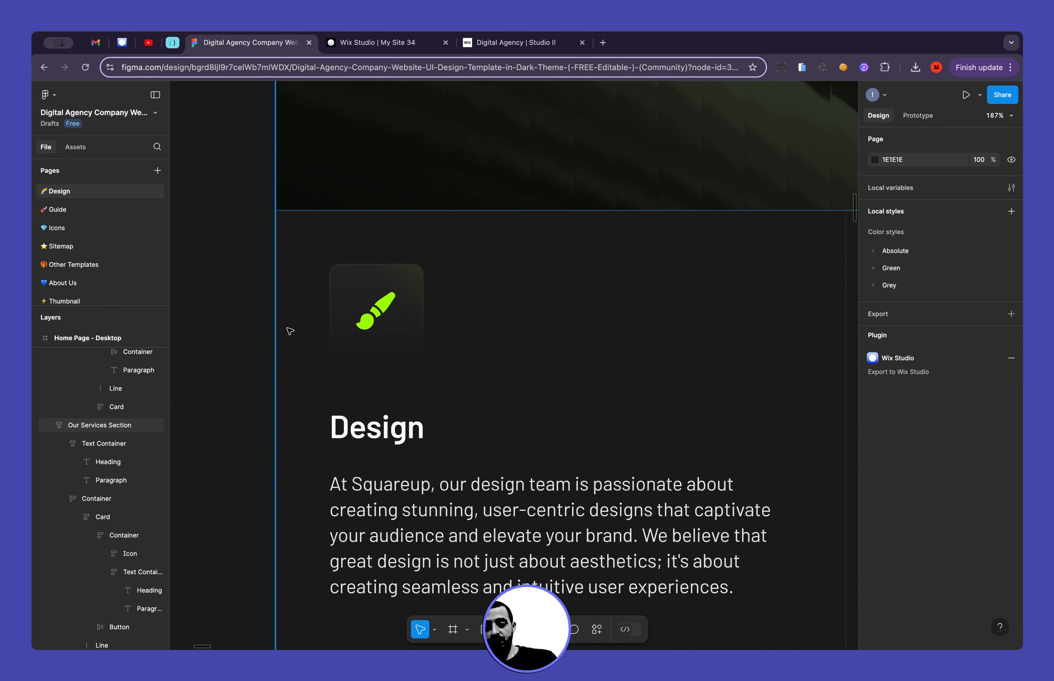
scroll(348, 300, down, 5)
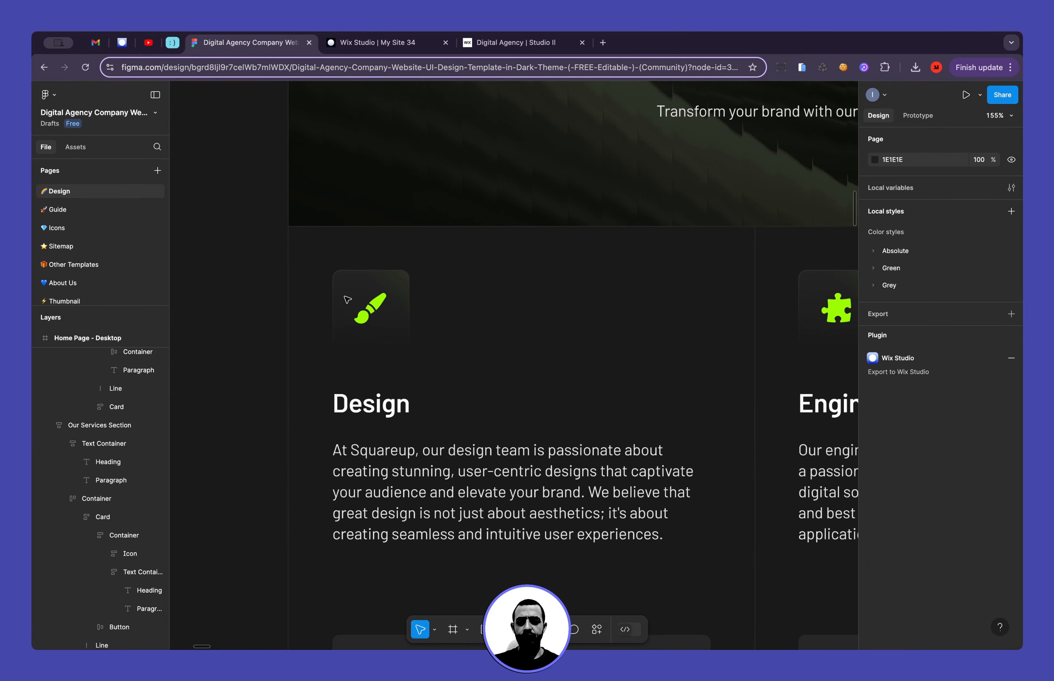
Export the Design card's icon frame from the desktop layout as an SVG
scroll(345, 299, right, 2)
click(321, 285)
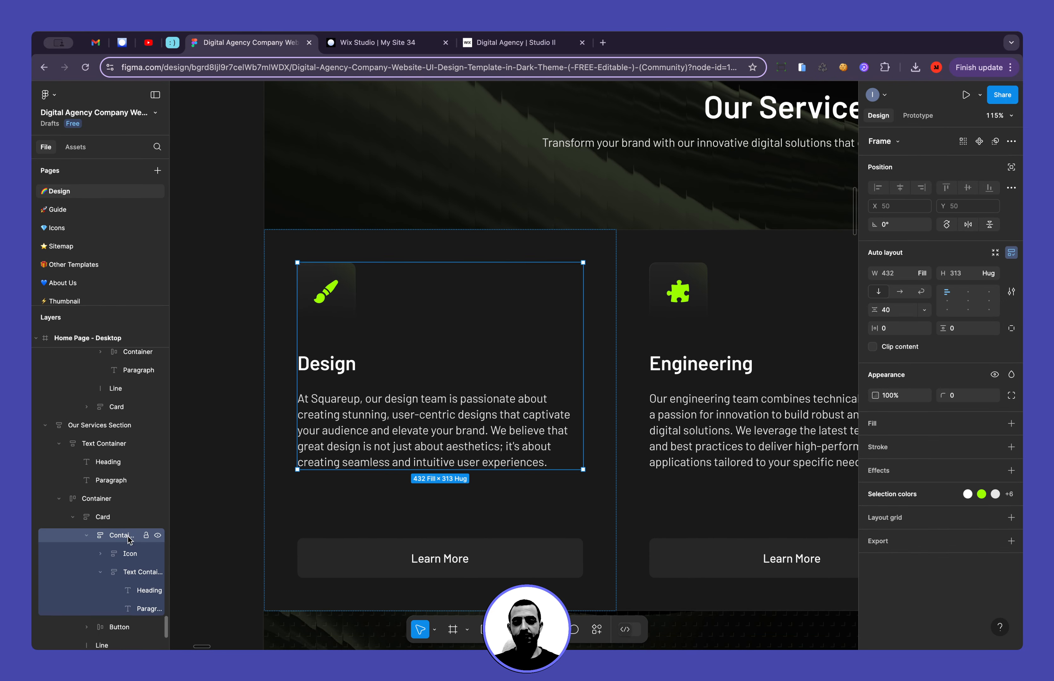
scroll(1006, 509, down, 1)
scroll(1005, 509, down, 5)
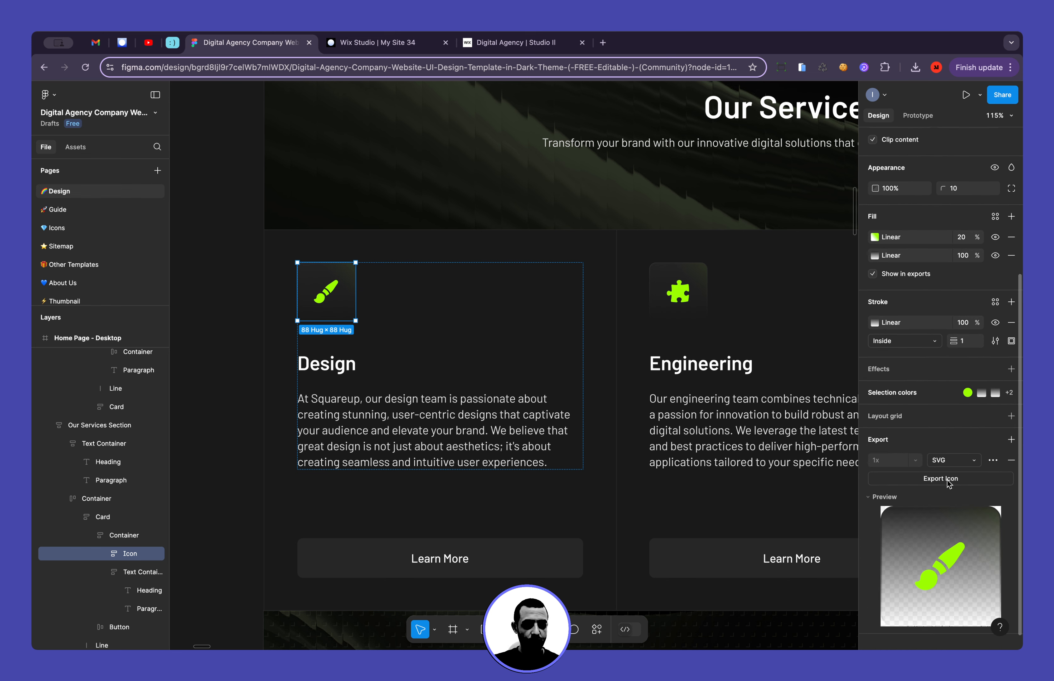
click(949, 479)
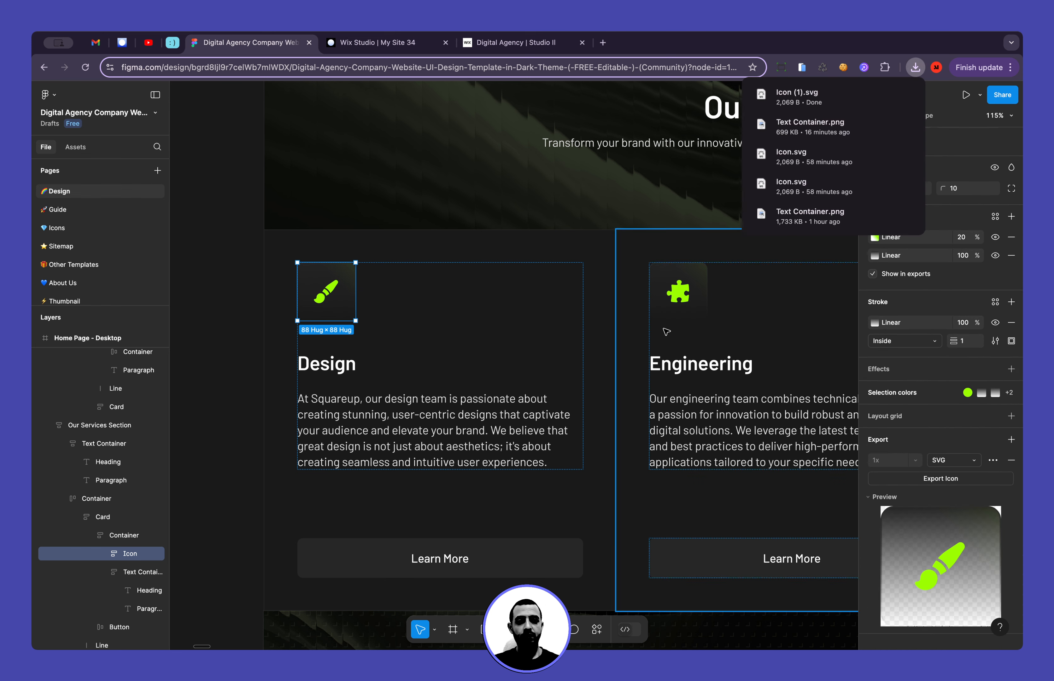
Switch to the Wix Studio editor and add a container to the empty section below the Our Services banner
click(362, 46)
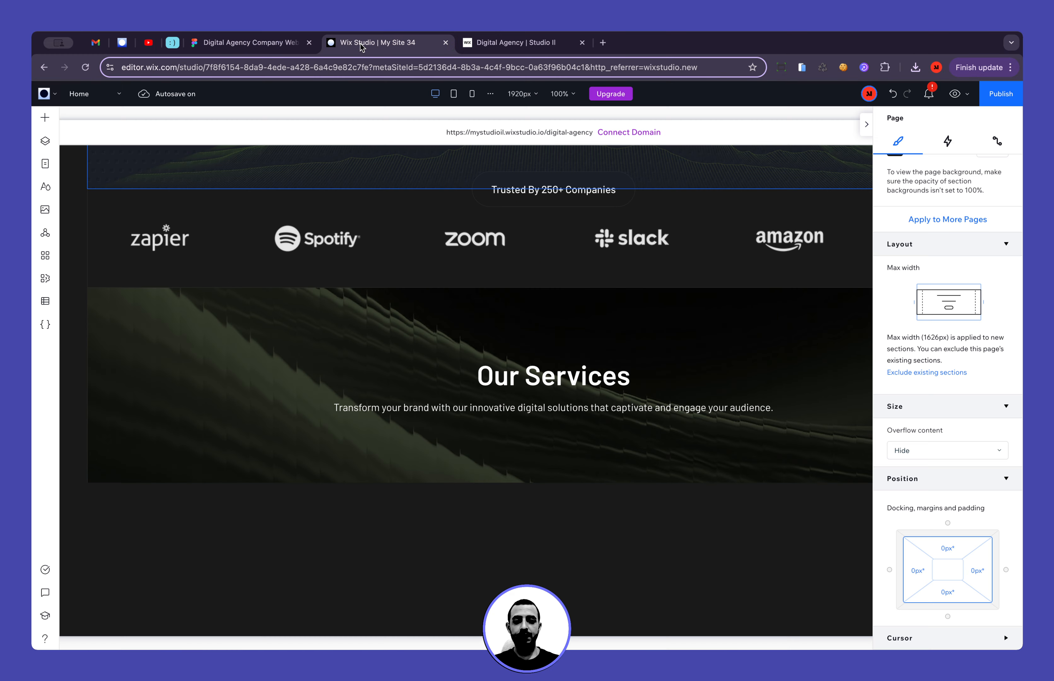
scroll(337, 368, down, 3)
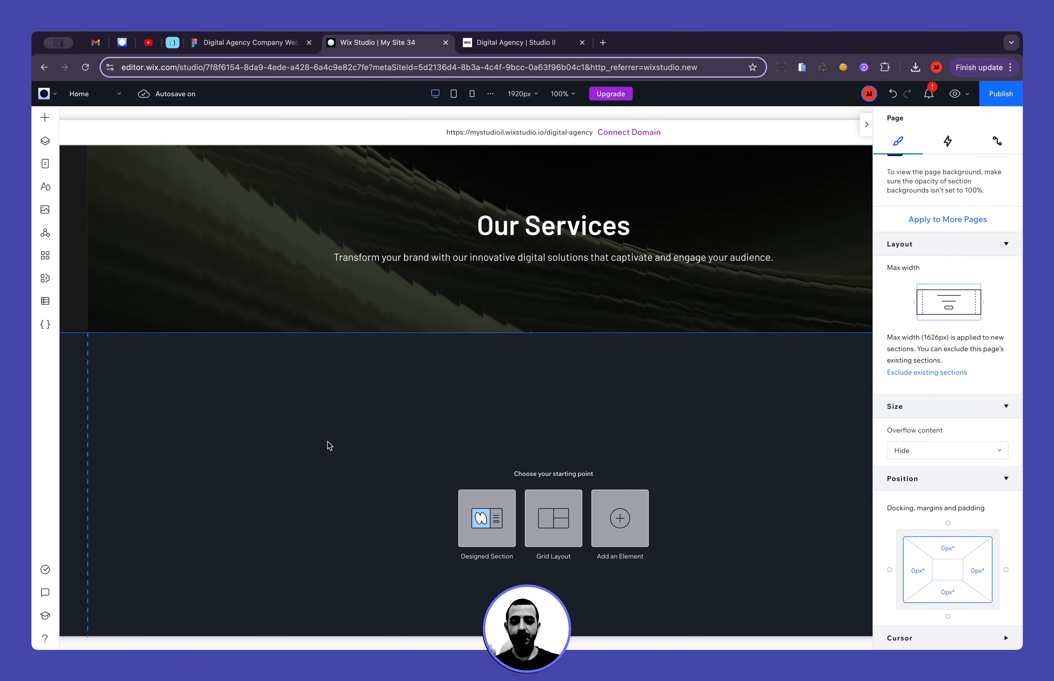
scroll(292, 416, down, 2)
click(44, 118)
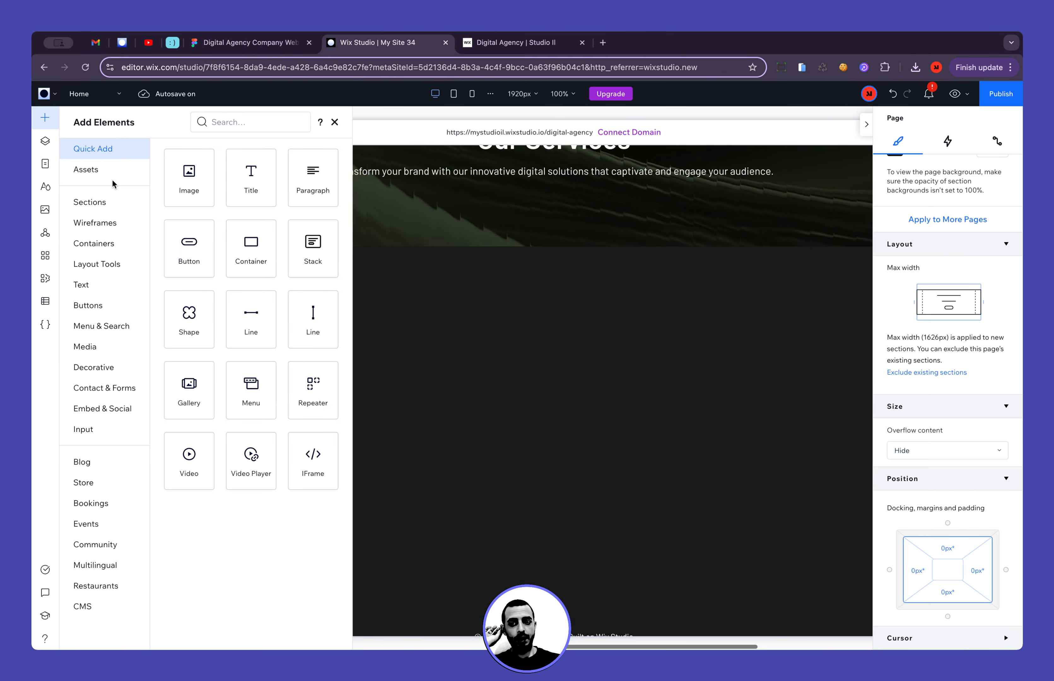
drag(242, 263, 401, 383)
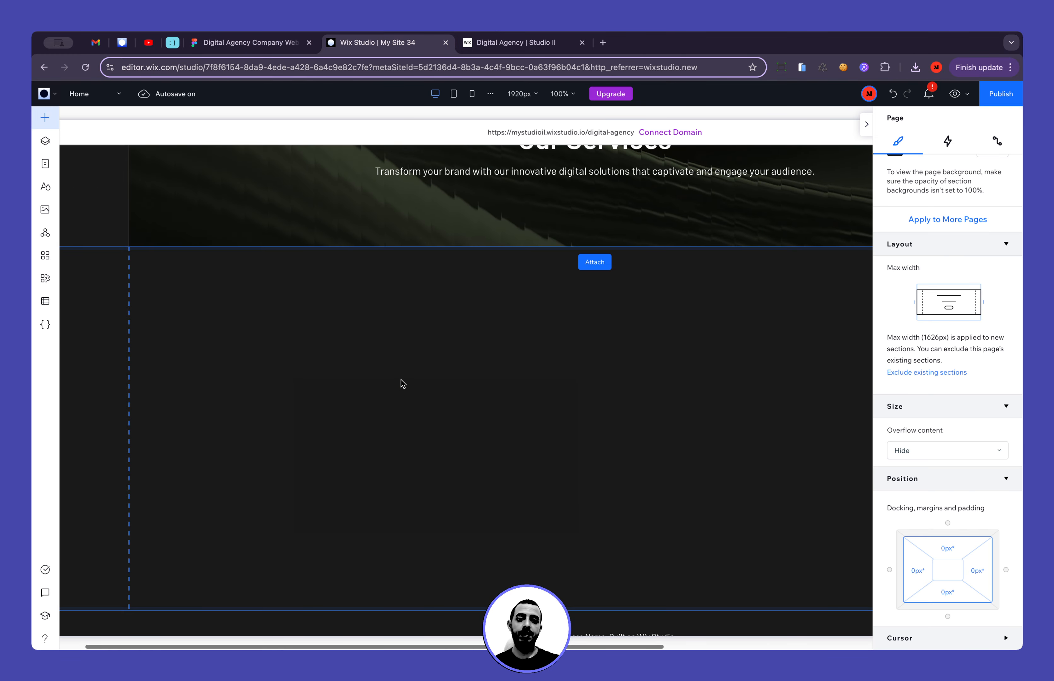
Place a basic shape inside the new container and open the vector art picker to replace it
click(281, 47)
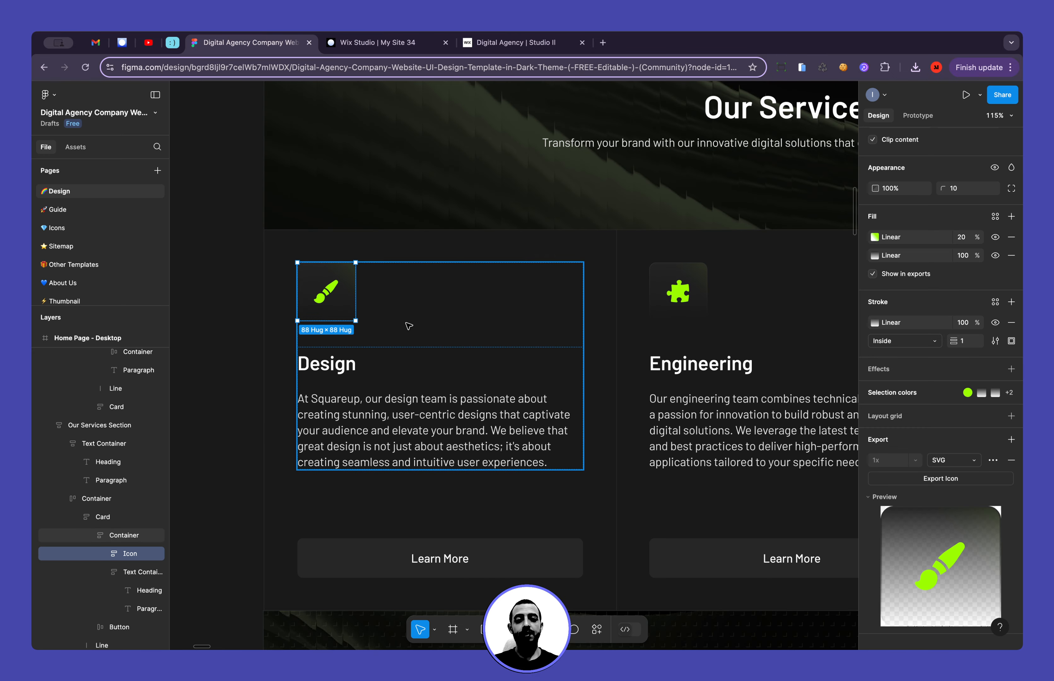
click(360, 43)
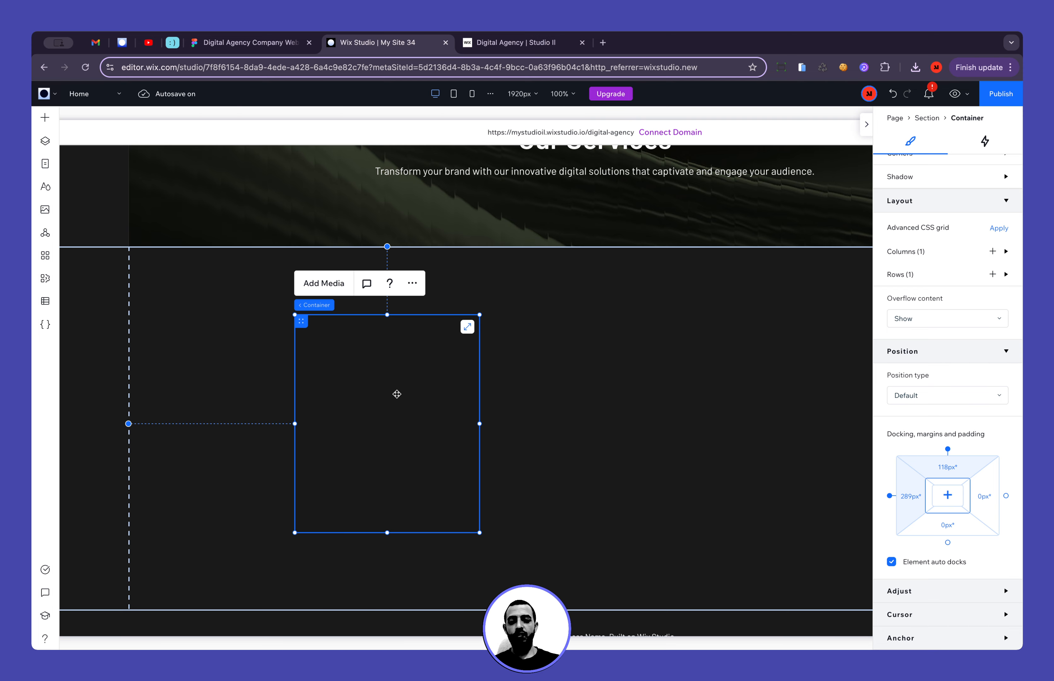
click(43, 118)
drag(189, 371, 367, 383)
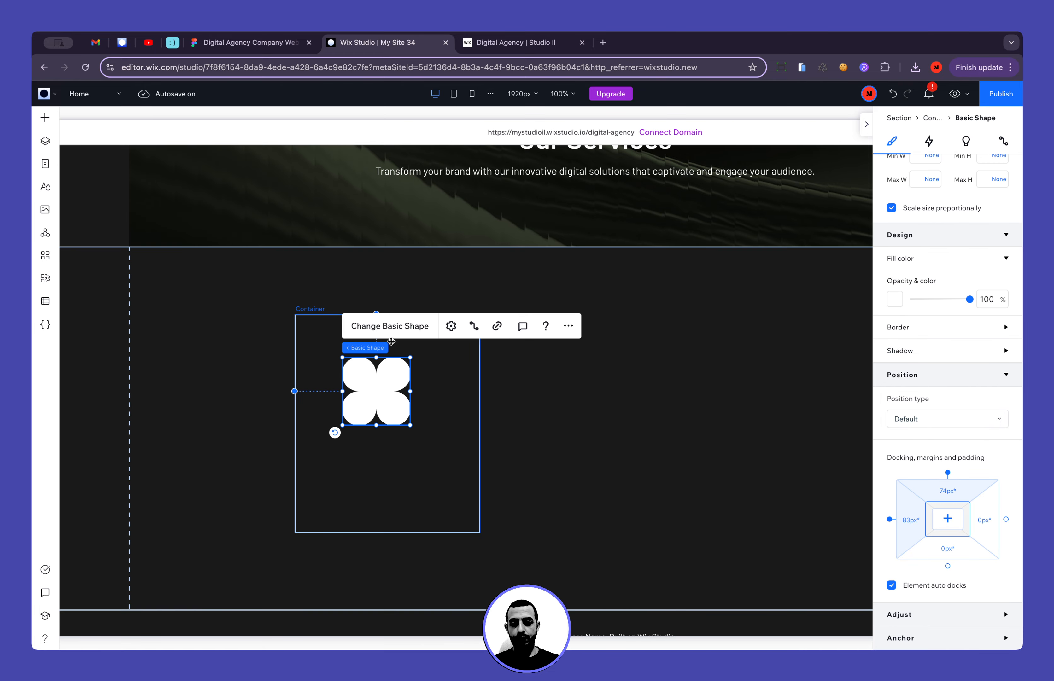
click(396, 329)
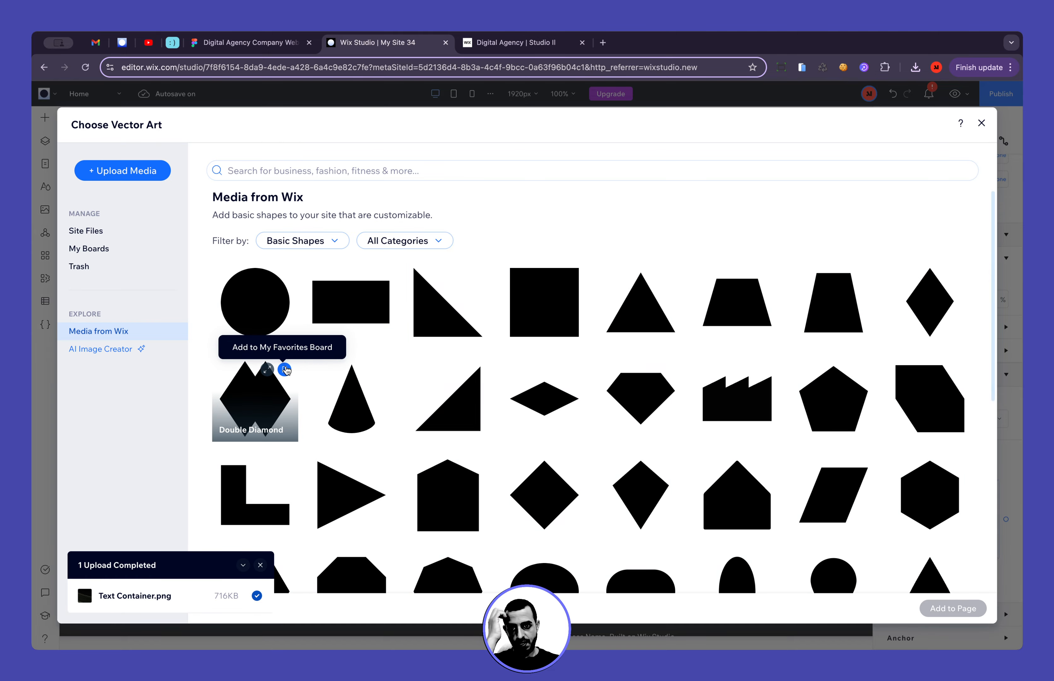
Create a folder named Icons inside the Homepage folder of the site files and open it
click(148, 231)
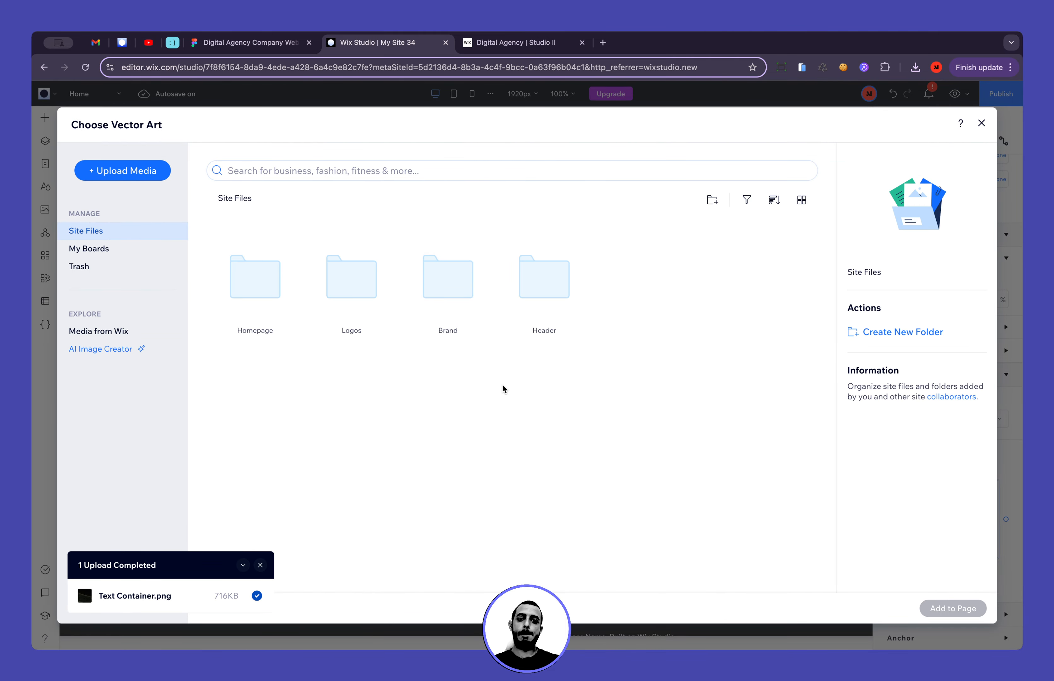
double_click(266, 305)
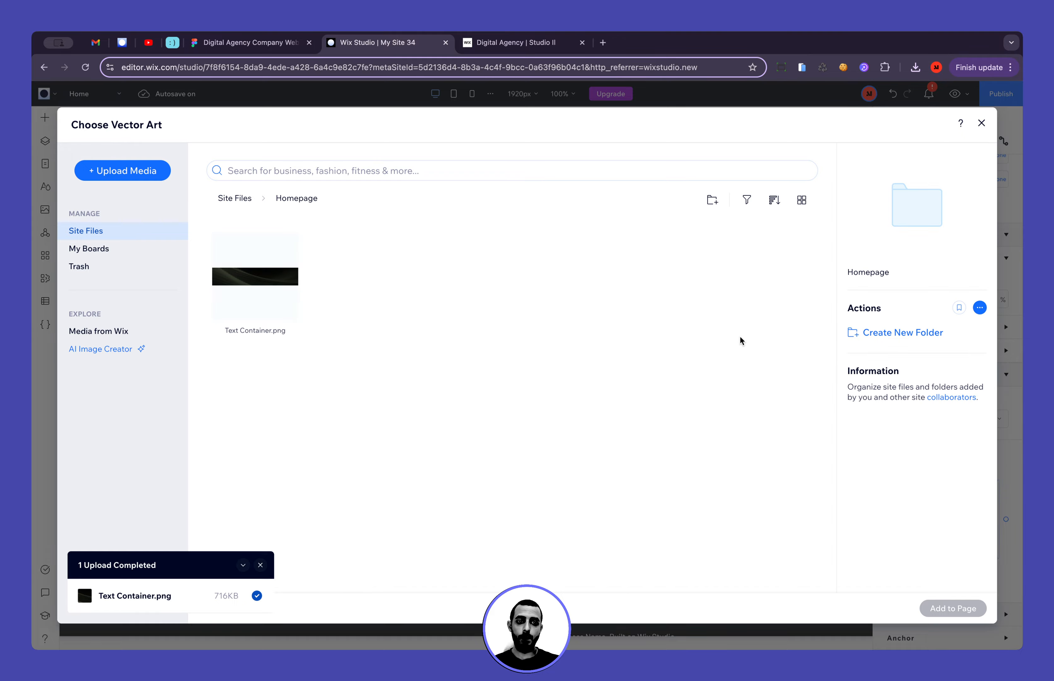
click(712, 200)
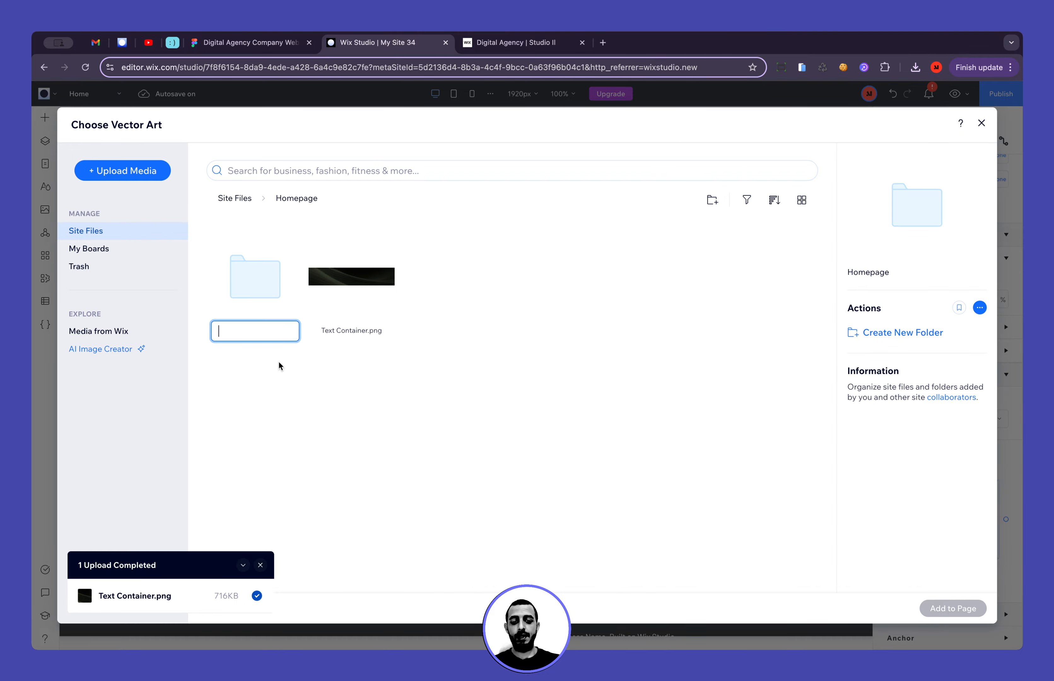
text(Icons)
key(Return)
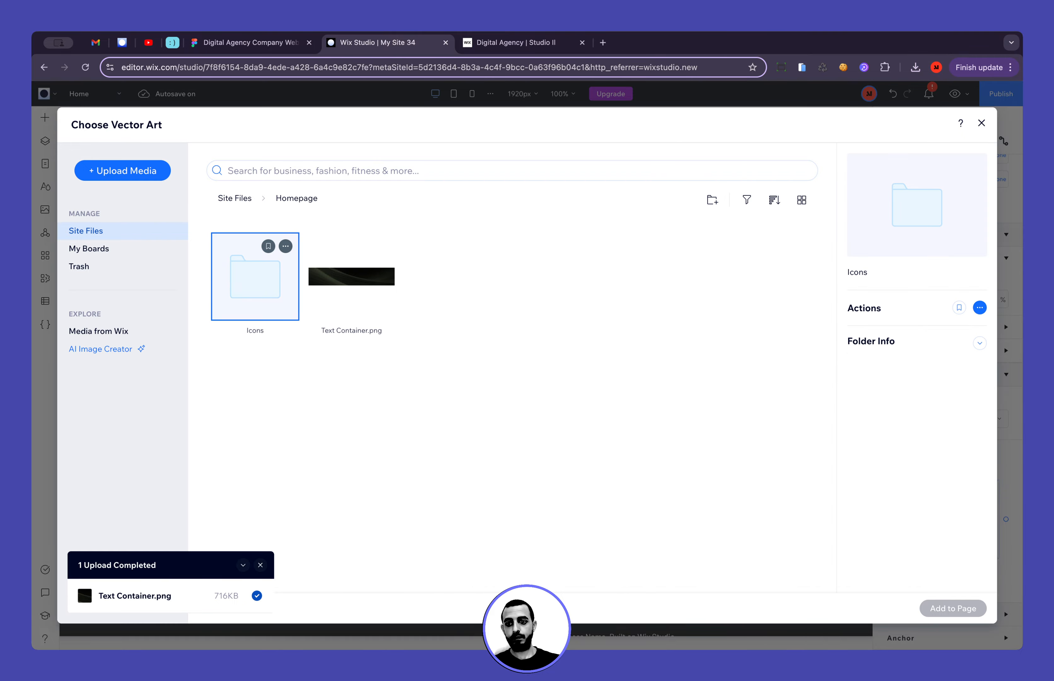
double_click(266, 288)
Upload Icon.svg from Downloads into the Icons folder and replace the basic shape with it
click(162, 174)
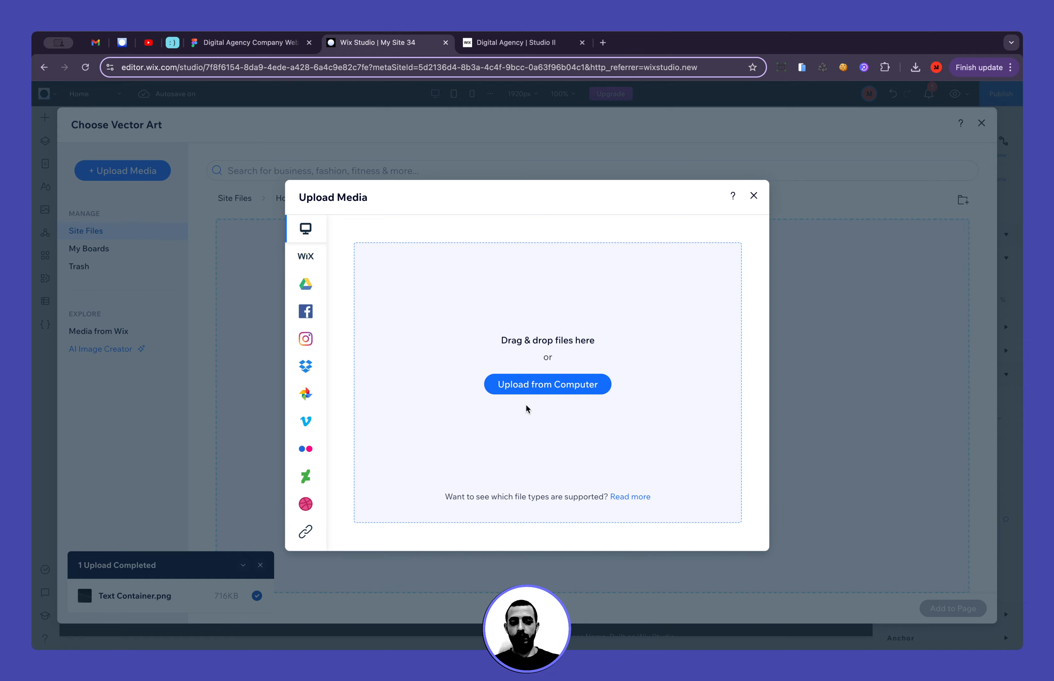
click(517, 383)
click(291, 146)
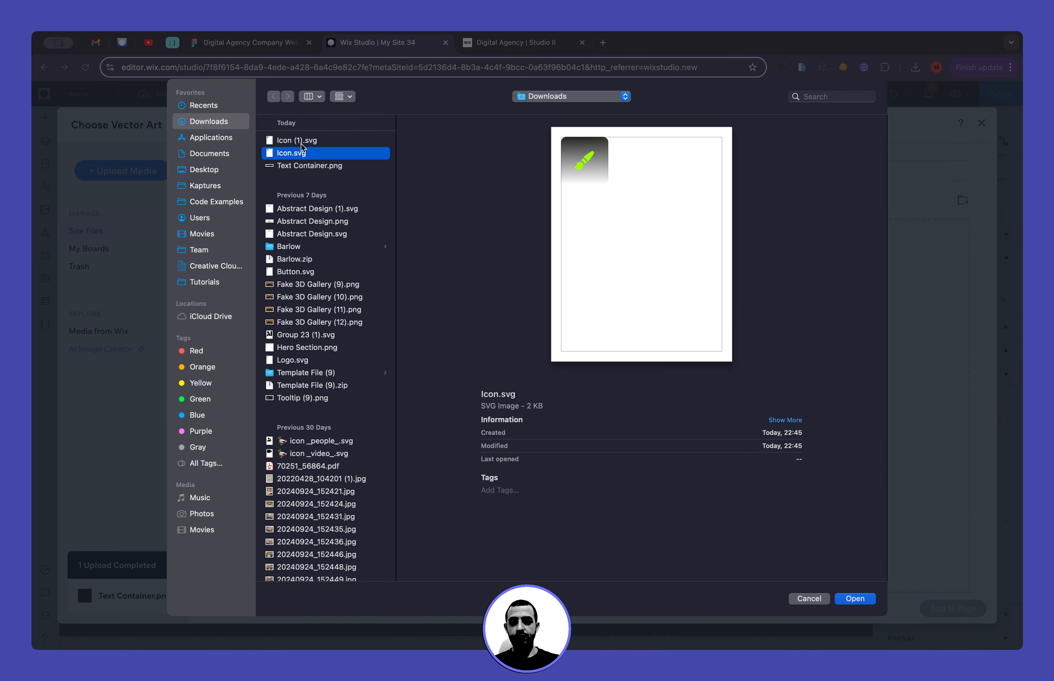
click(307, 153)
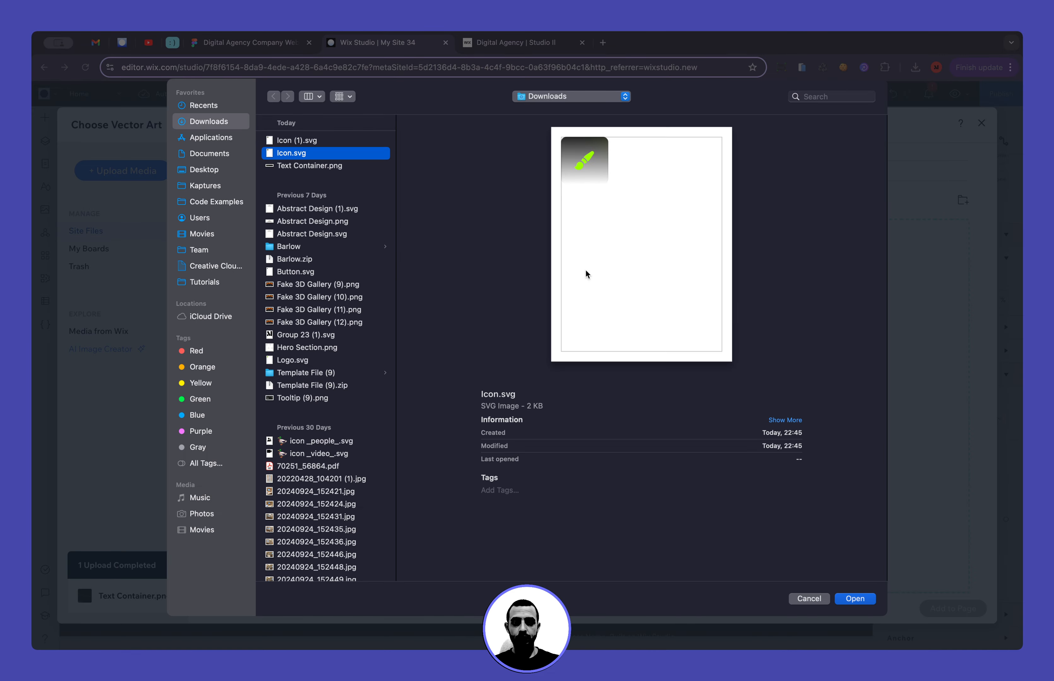
click(855, 599)
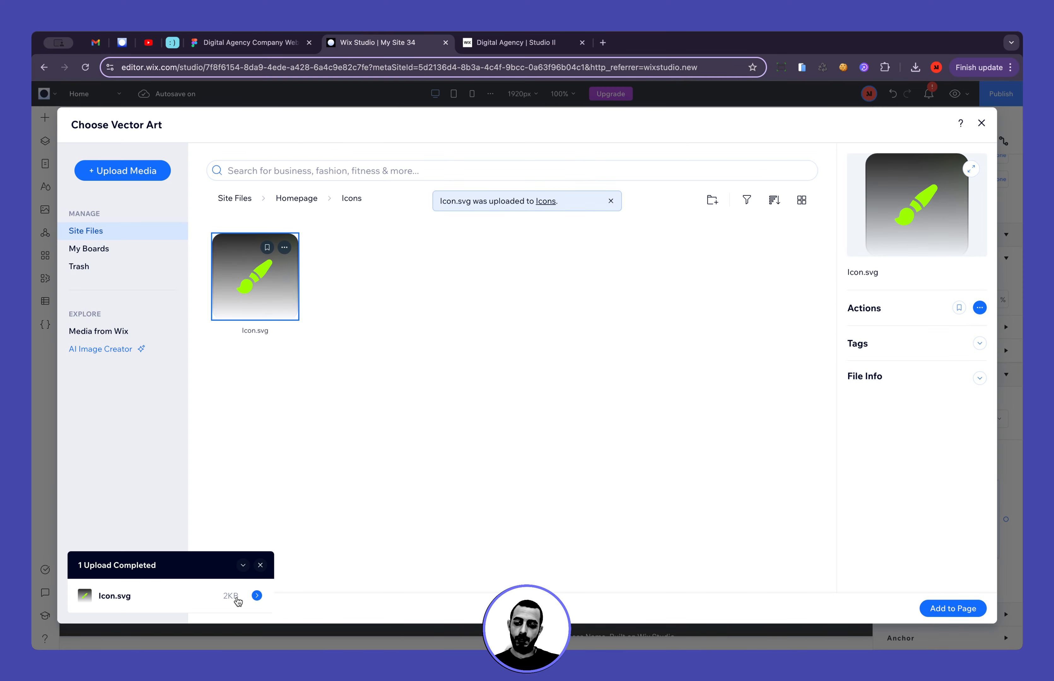
double_click(239, 288)
Set the brush icon's width and height to 88 px each, matching the Figma icon frame
click(247, 42)
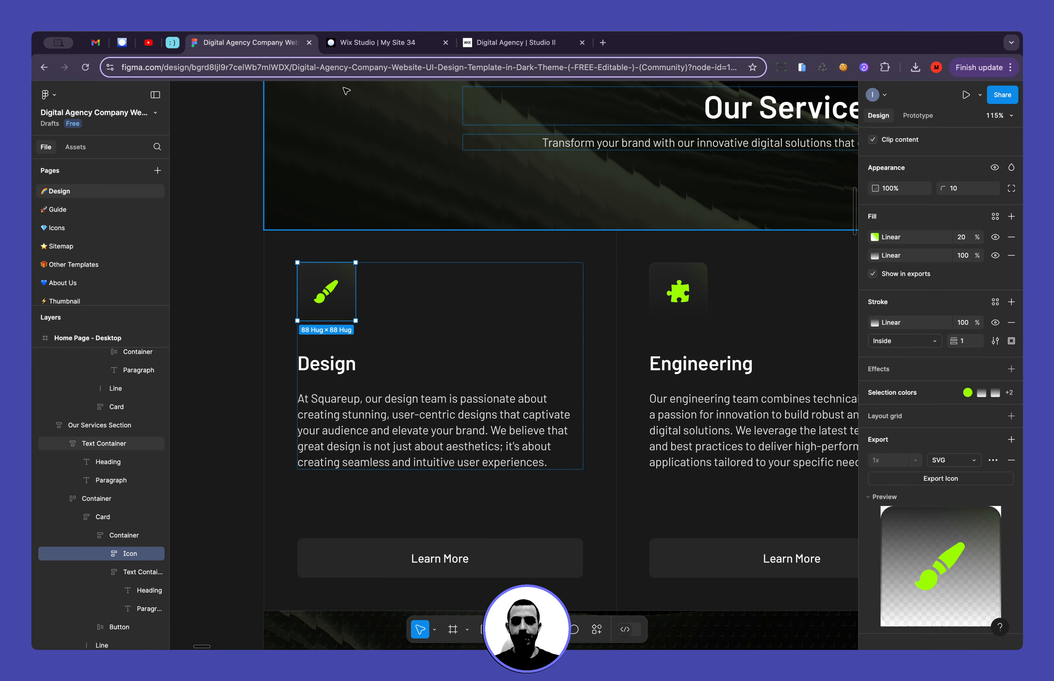
click(357, 43)
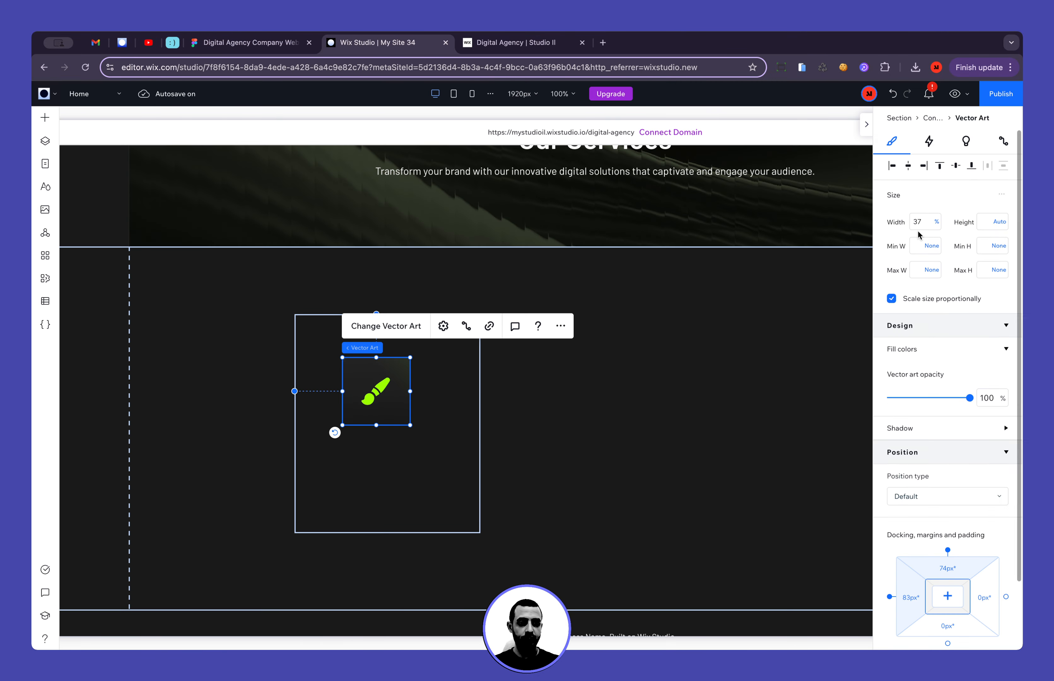
click(918, 229)
text(88)
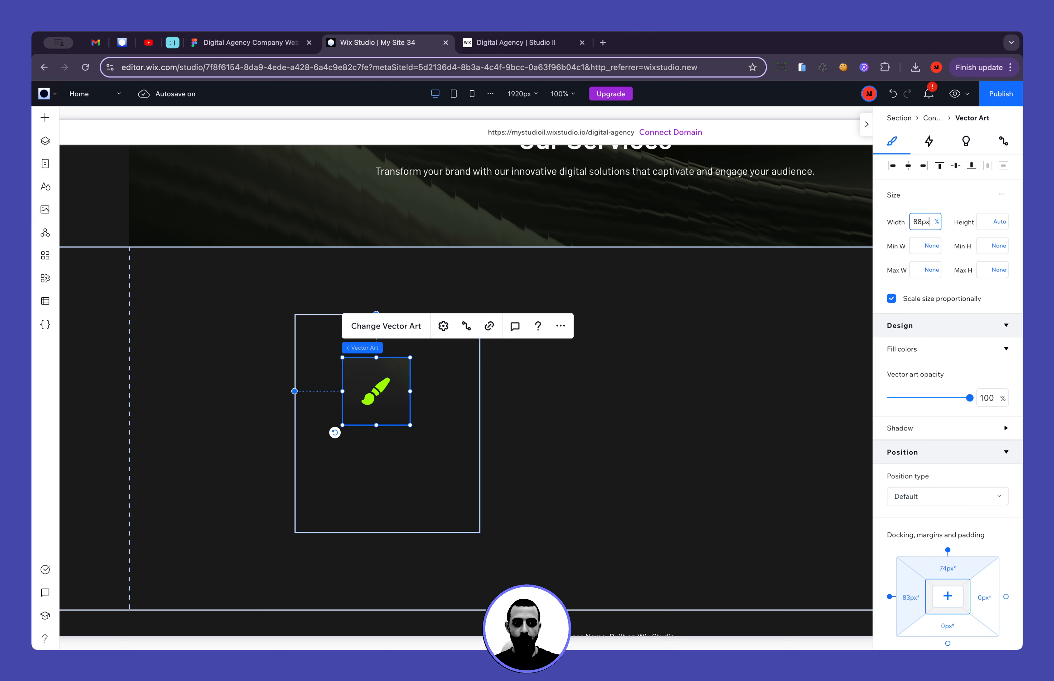
text(px)
key(Tab)
text(8)
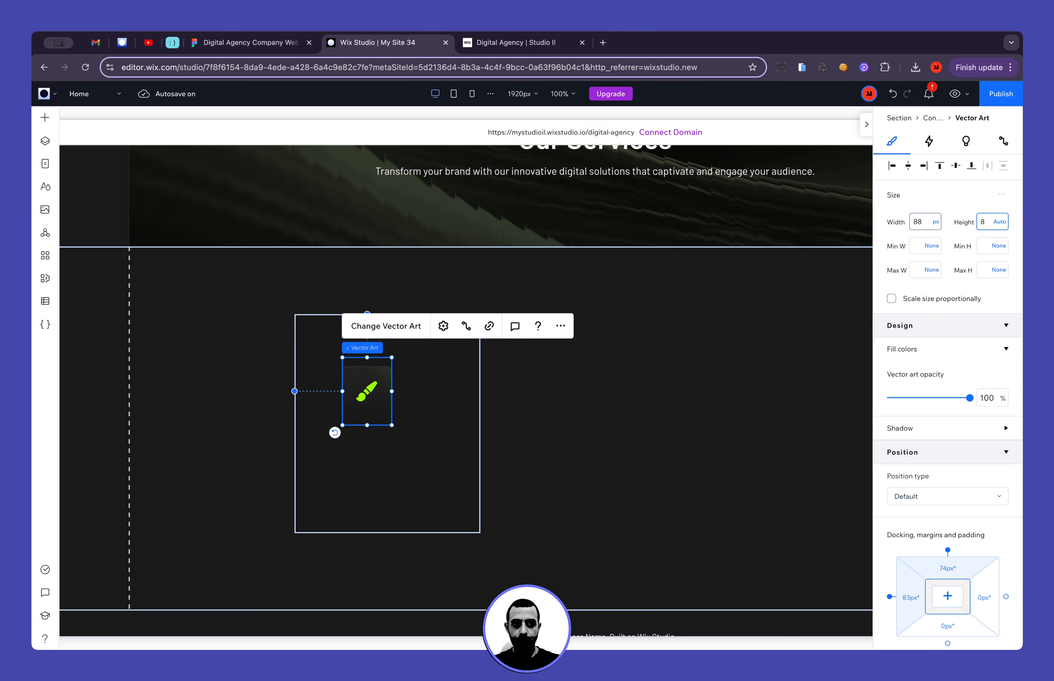
text(8)
key(Return)
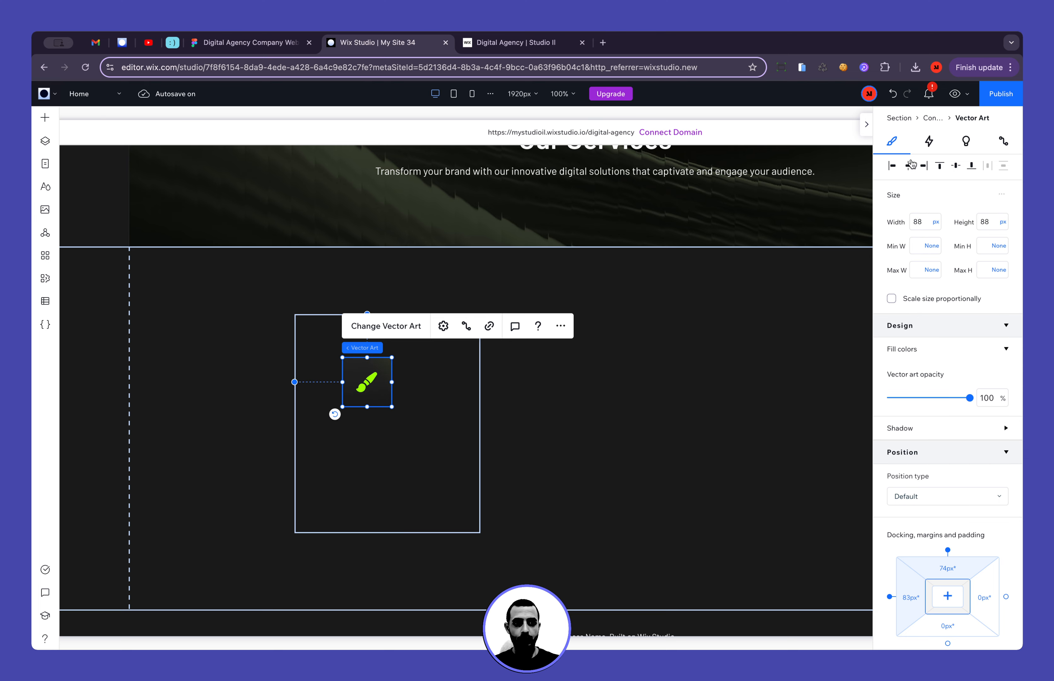
Align the brush icon to the container's left and top edges, and widen the container to about 24.3%
click(892, 166)
click(939, 166)
click(478, 437)
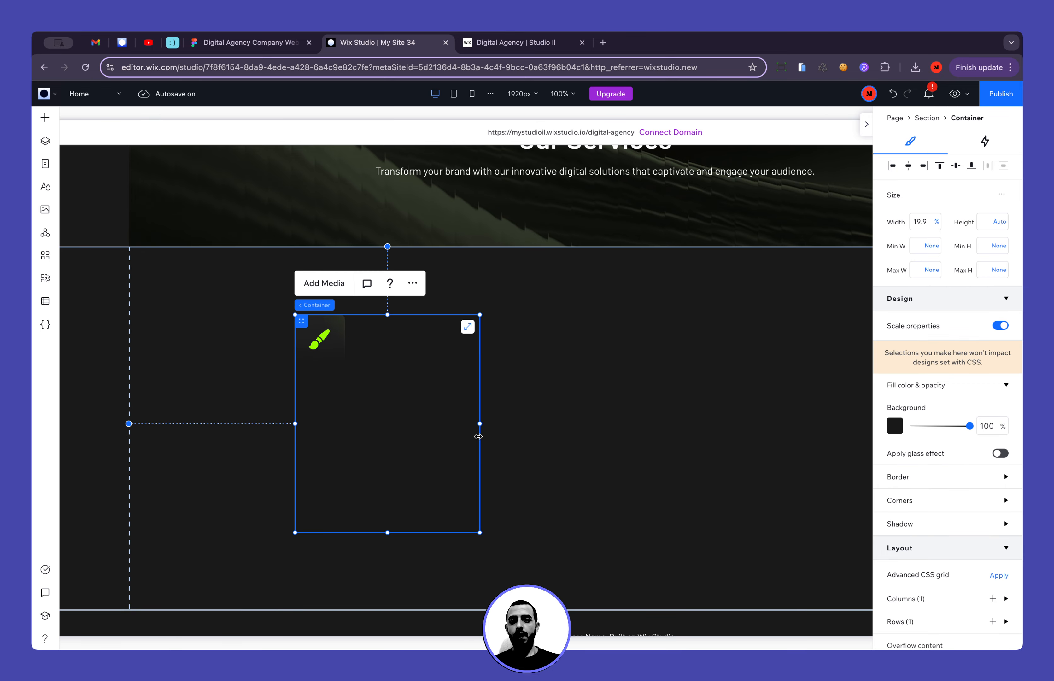
drag(479, 424, 520, 424)
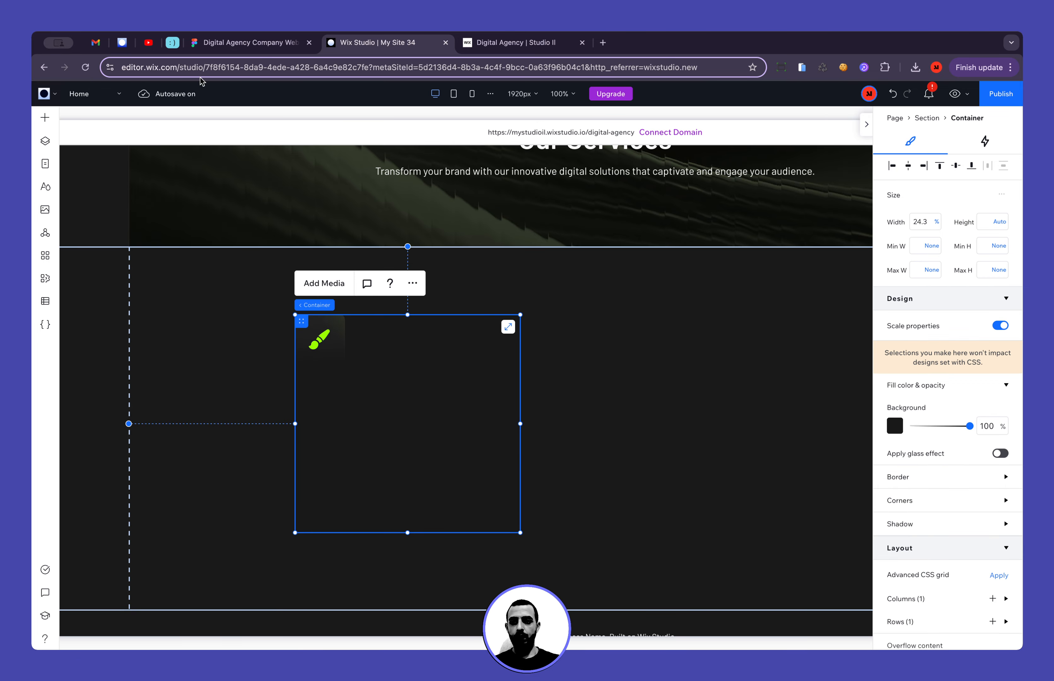
click(221, 43)
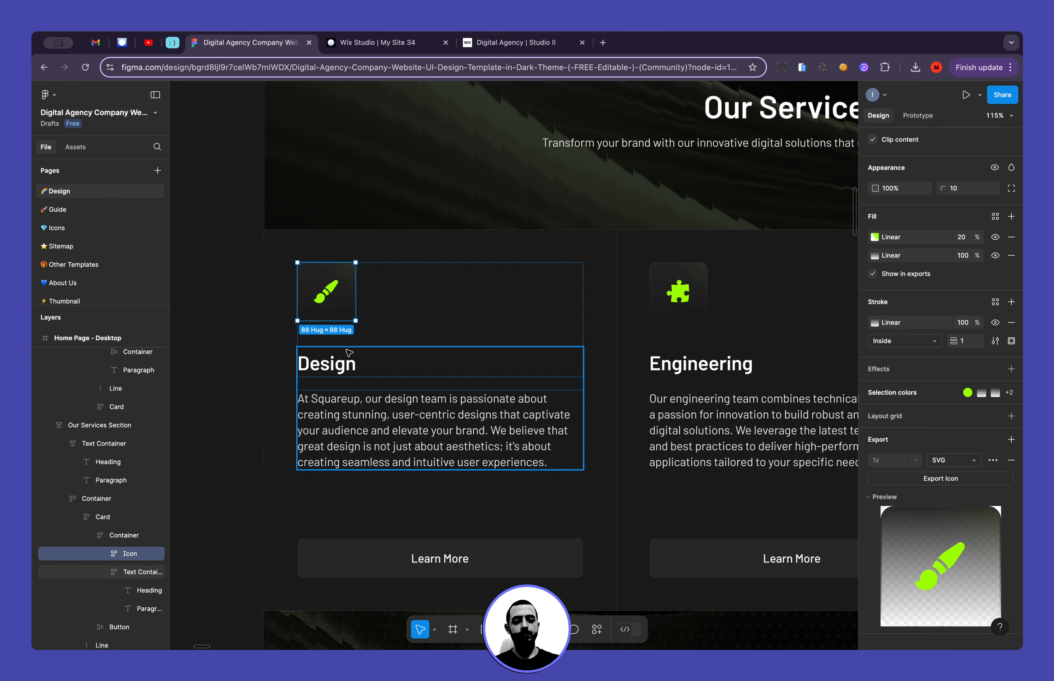
scroll(349, 352, down, 10)
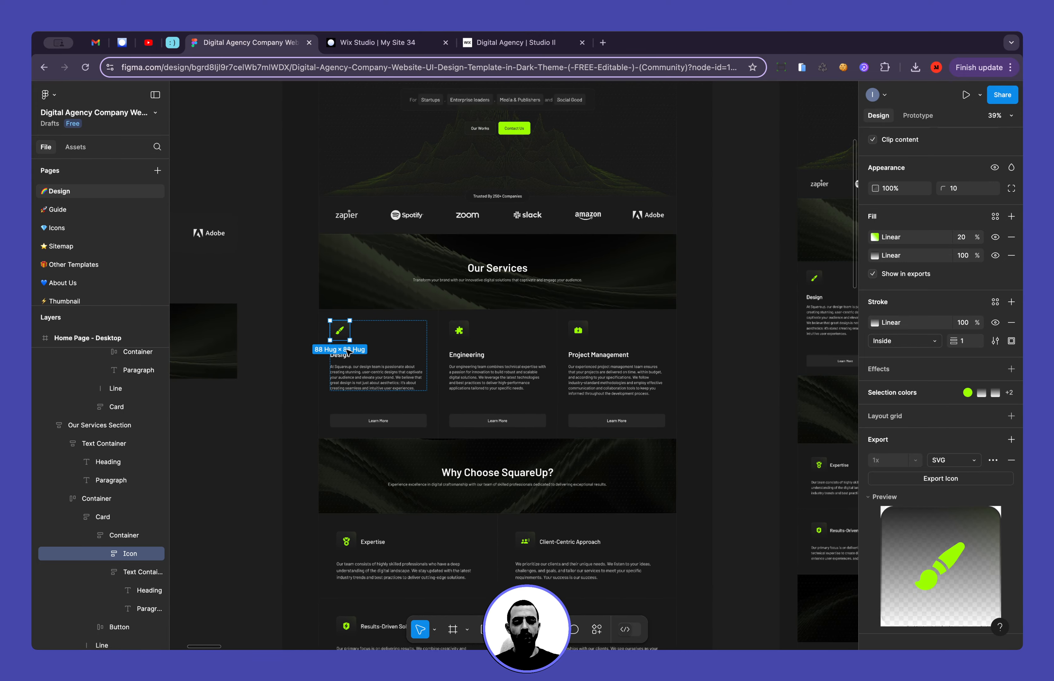
scroll(350, 353, down, 10)
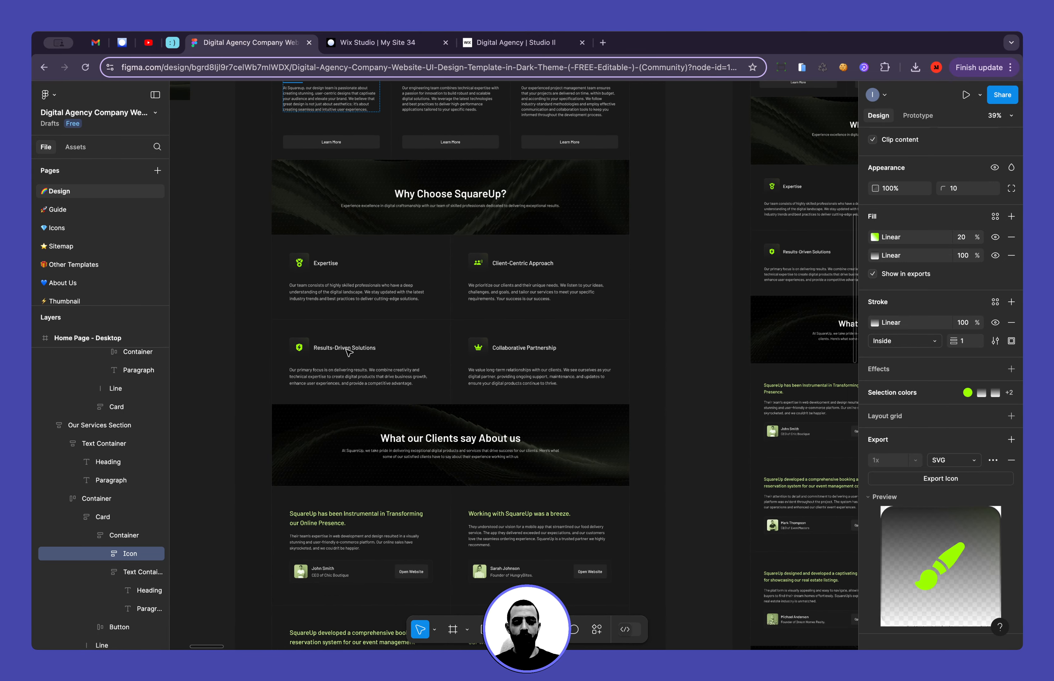
scroll(349, 353, up, 5)
scroll(352, 284, up, 5)
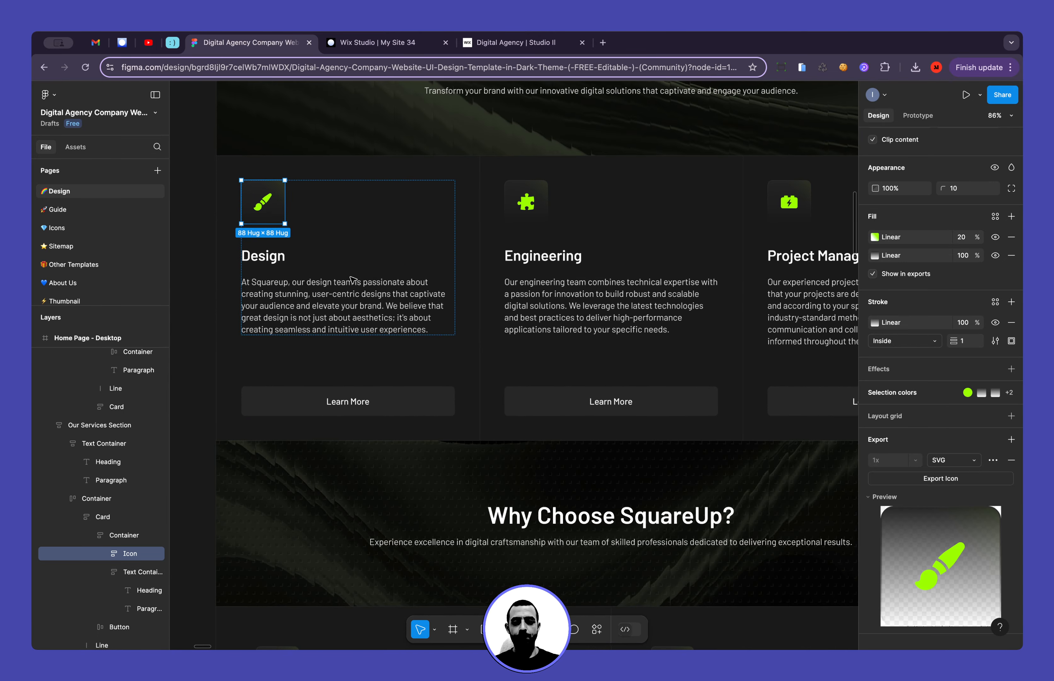
scroll(313, 227, up, 3)
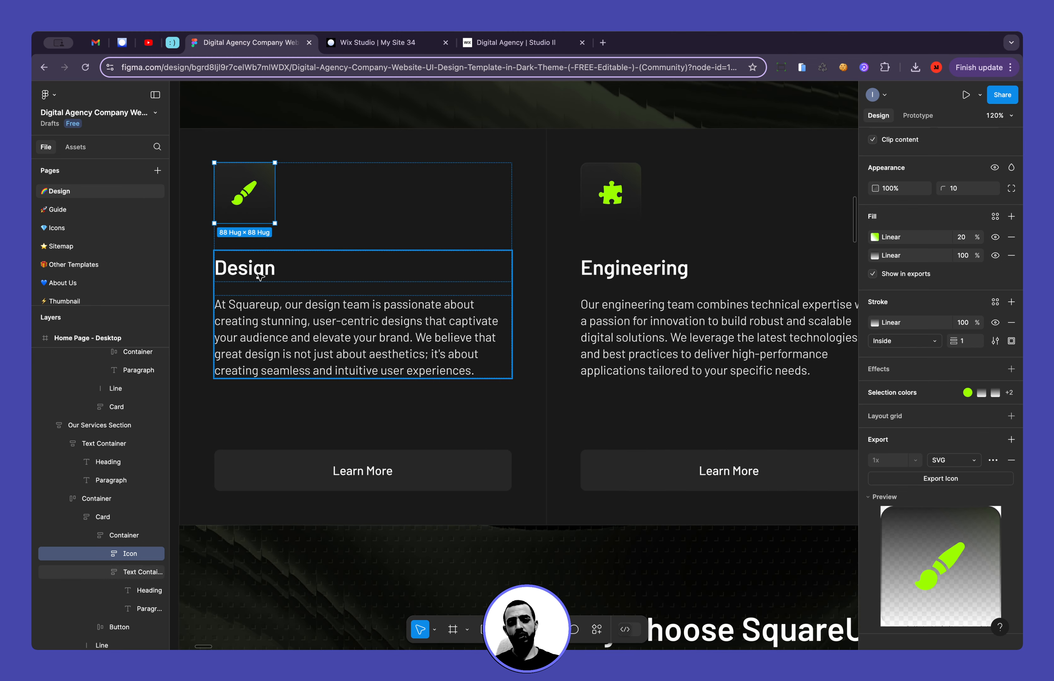
scroll(260, 277, down, 3)
click(349, 270)
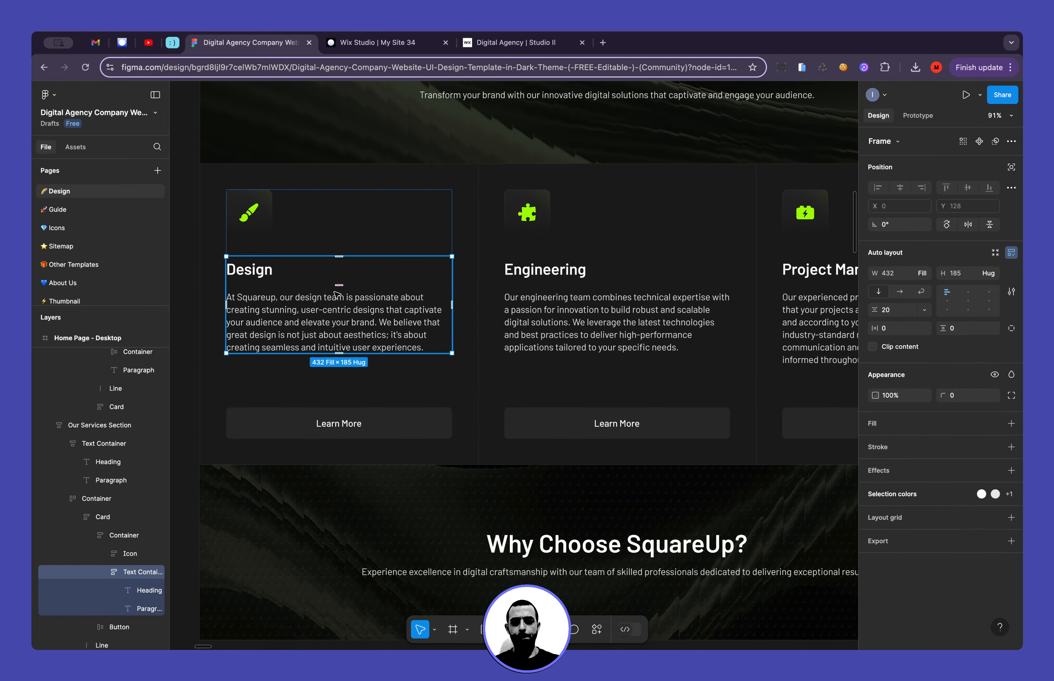
scroll(338, 287, down, 3)
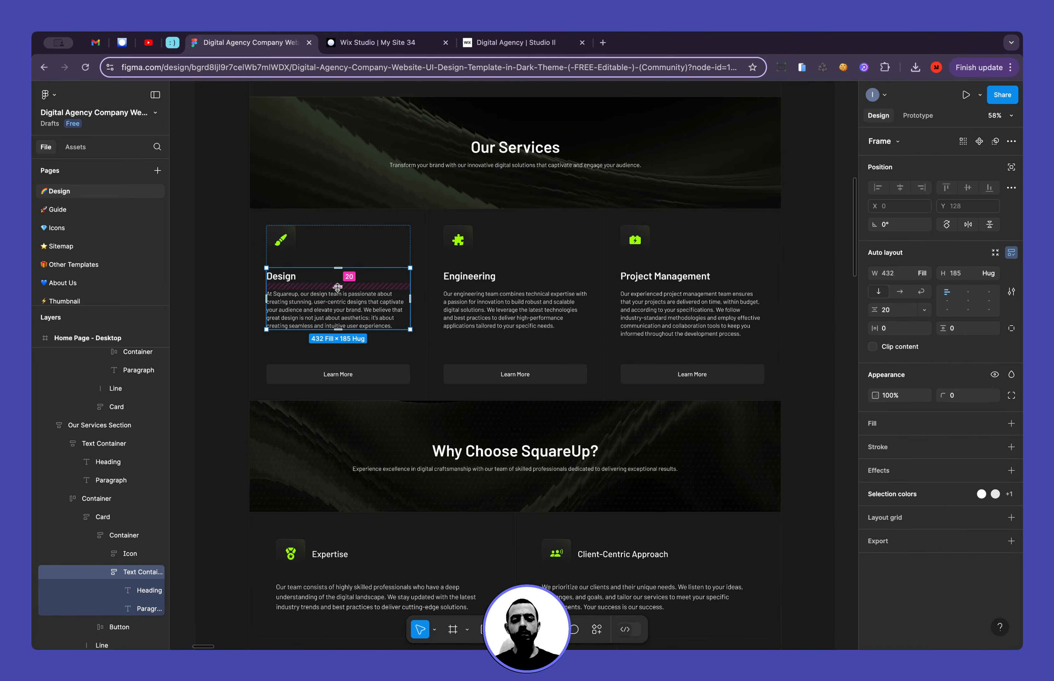
scroll(339, 291, down, 2)
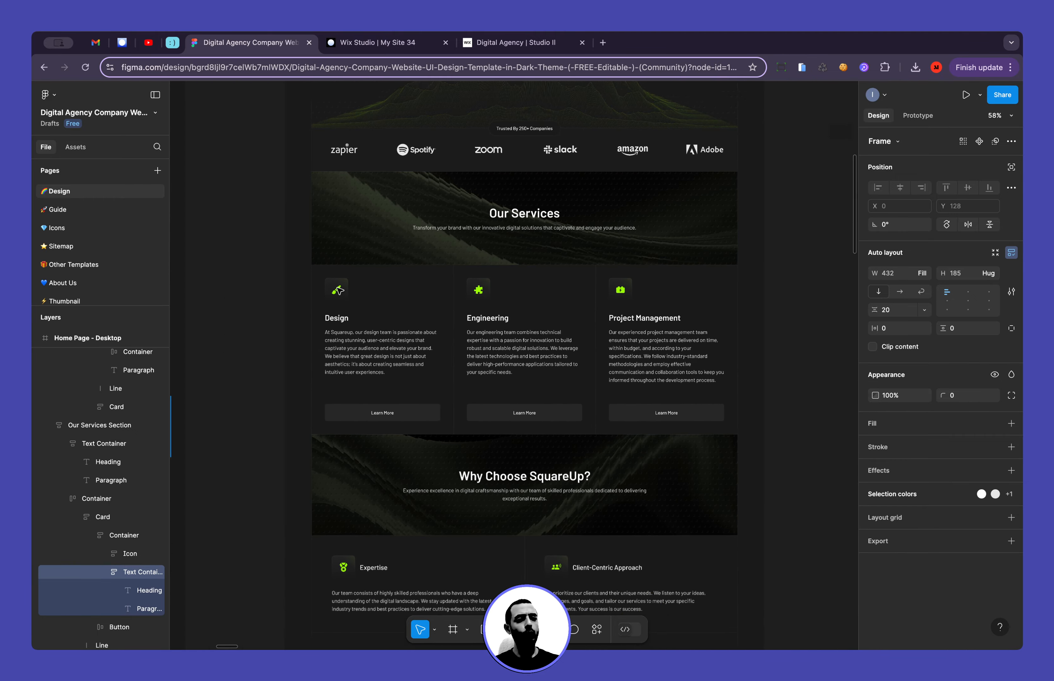
scroll(340, 291, right, 5)
scroll(340, 291, right, 5)
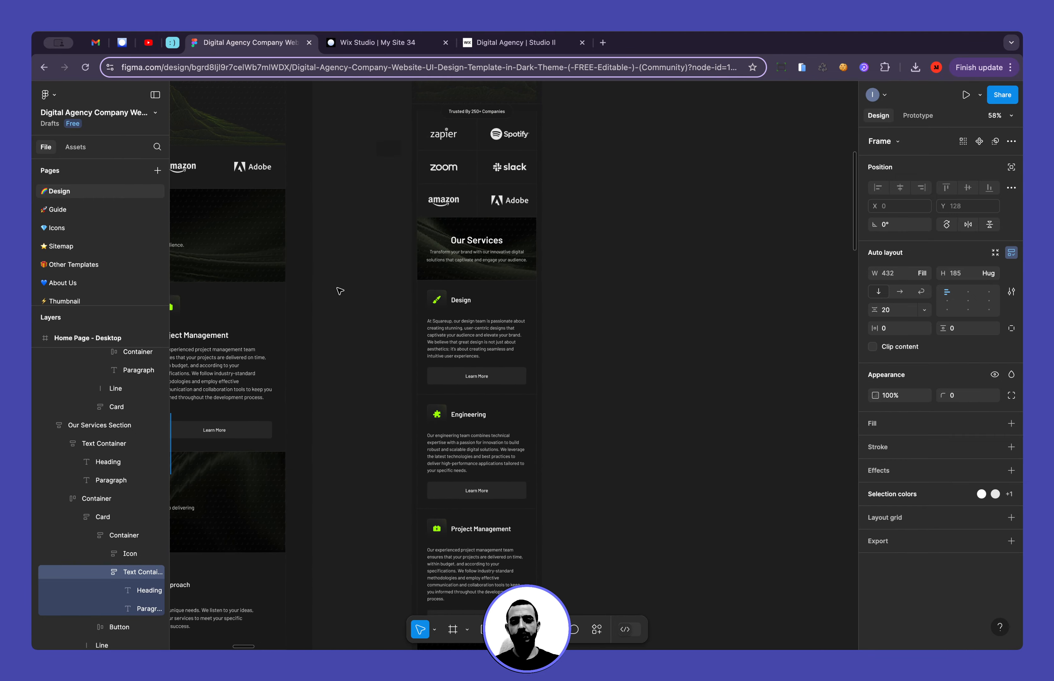
scroll(340, 291, left, 15)
scroll(443, 375, right, 10)
scroll(443, 375, down, 2)
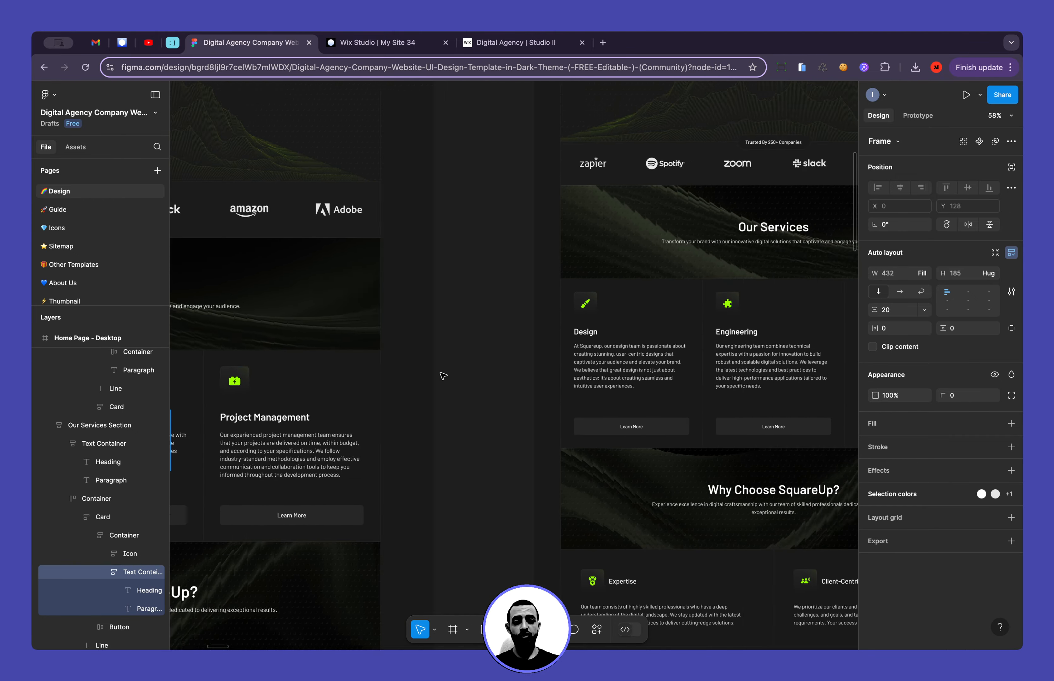
scroll(444, 375, up, 5)
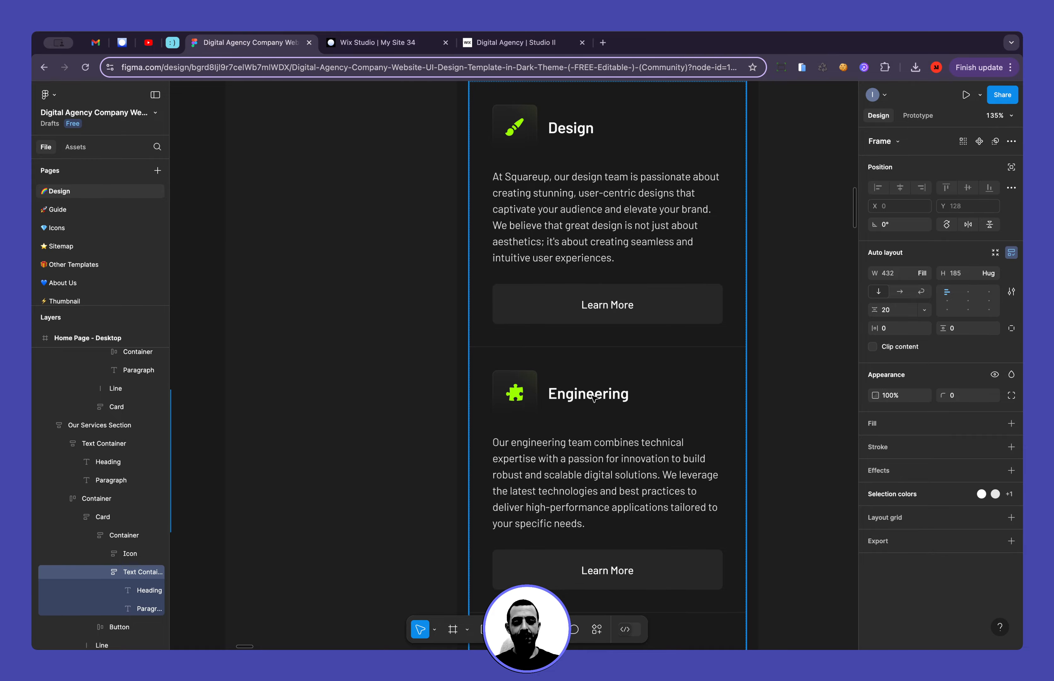
scroll(594, 399, down, 5)
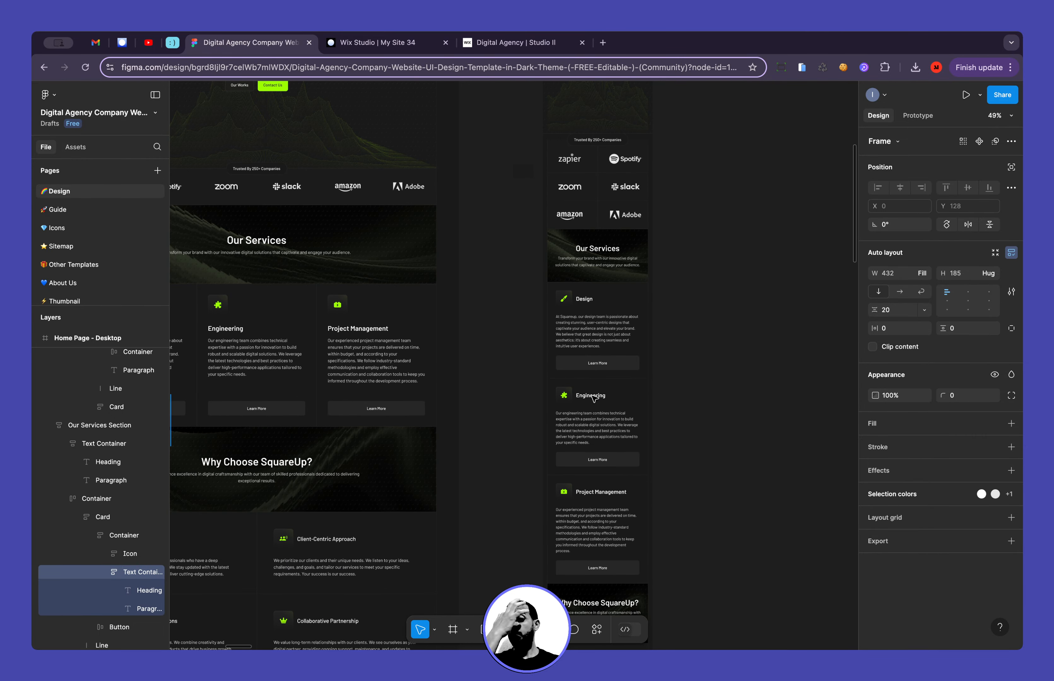
scroll(594, 399, up, 4)
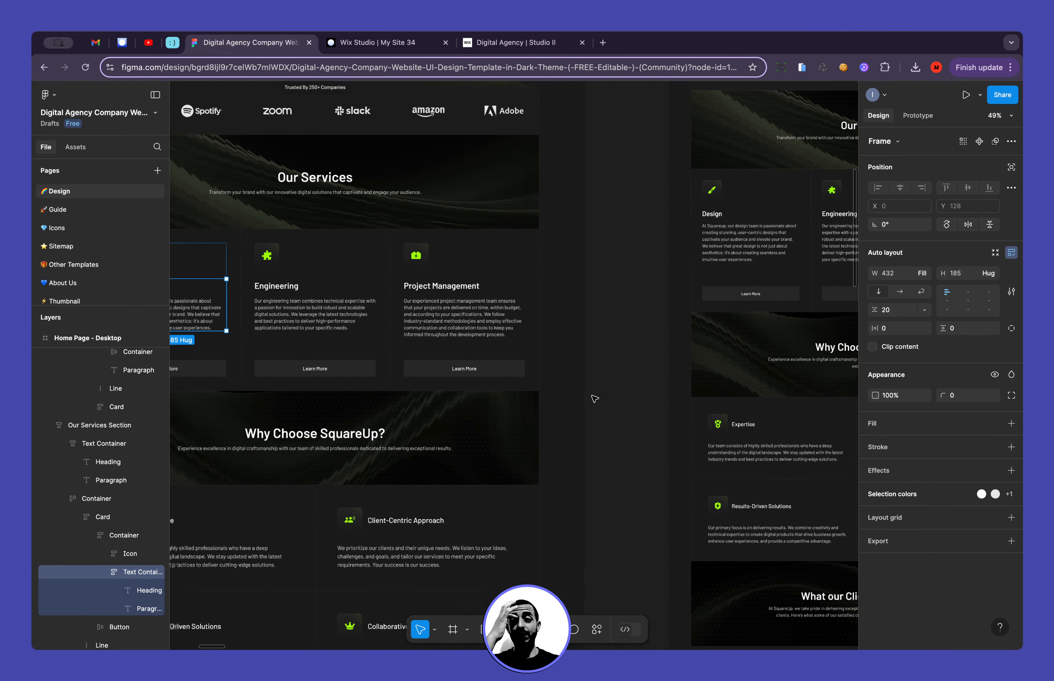
scroll(594, 399, left, 3)
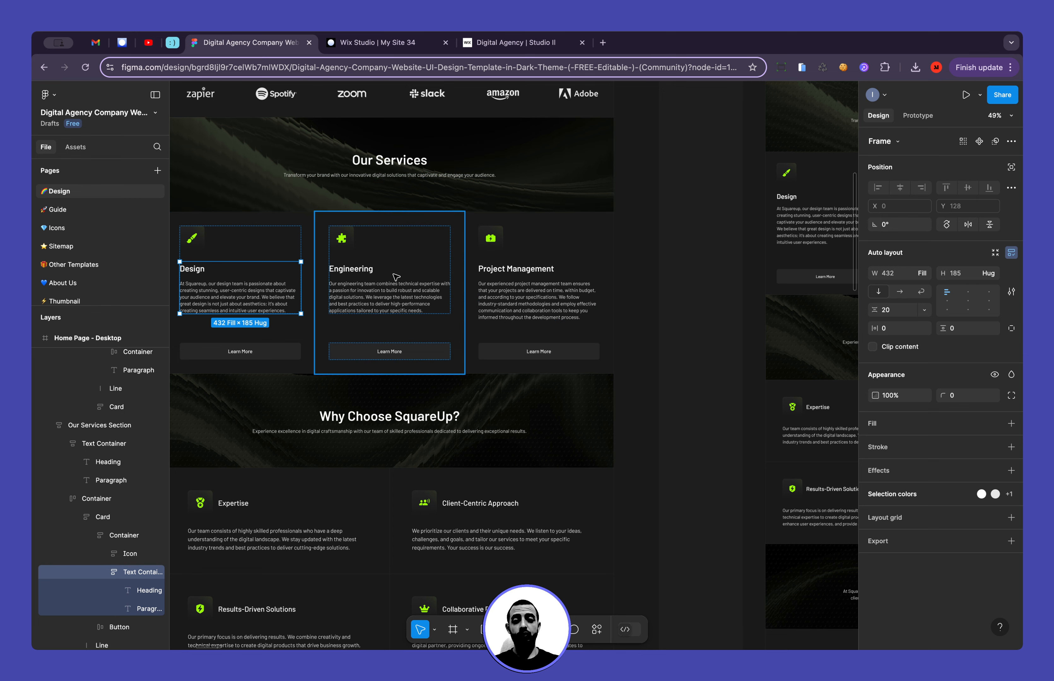
scroll(365, 277, left, 6)
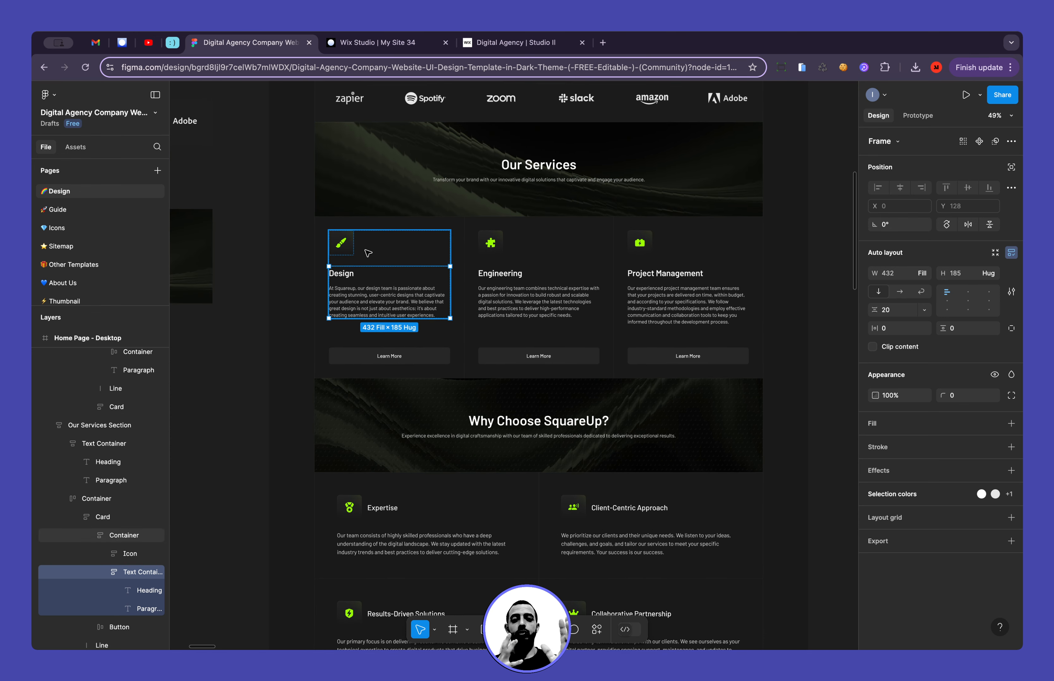
scroll(368, 253, left, 8)
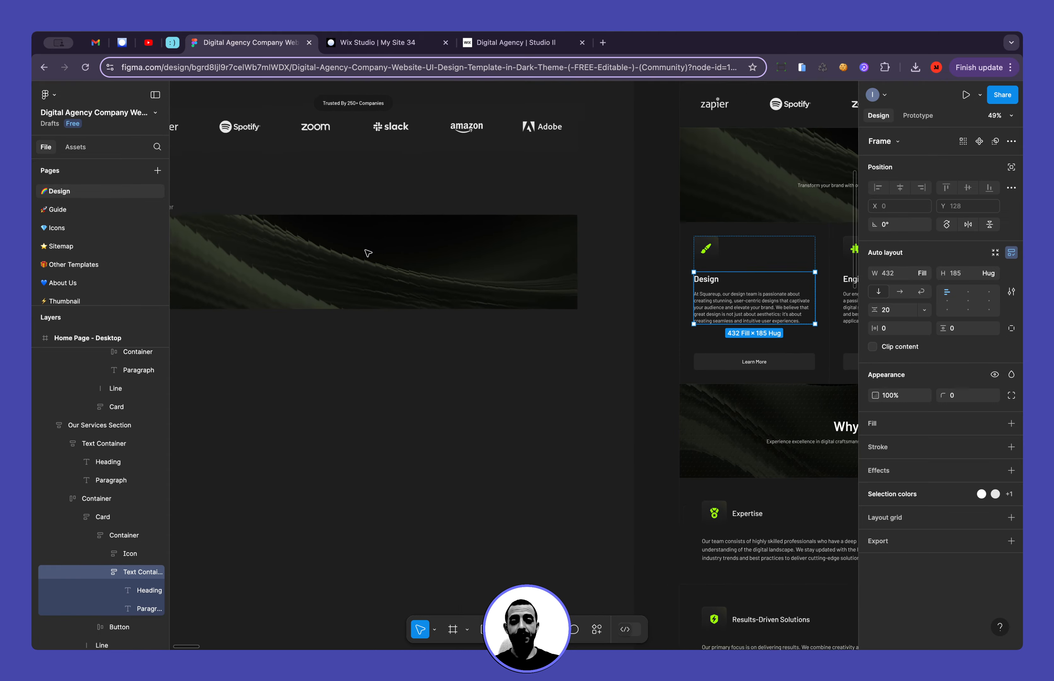
scroll(367, 253, right, 10)
scroll(368, 253, up, 5)
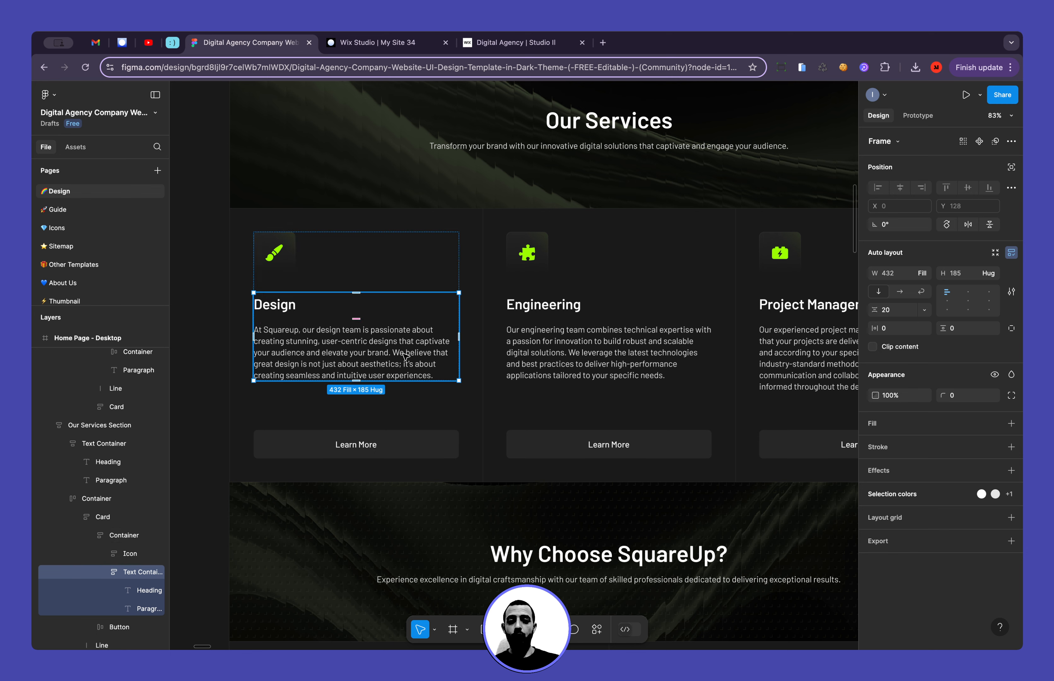
Switch to Wix Studio and apply an advanced CSS grid with a 1x3 layout to the brush icon's container
click(368, 42)
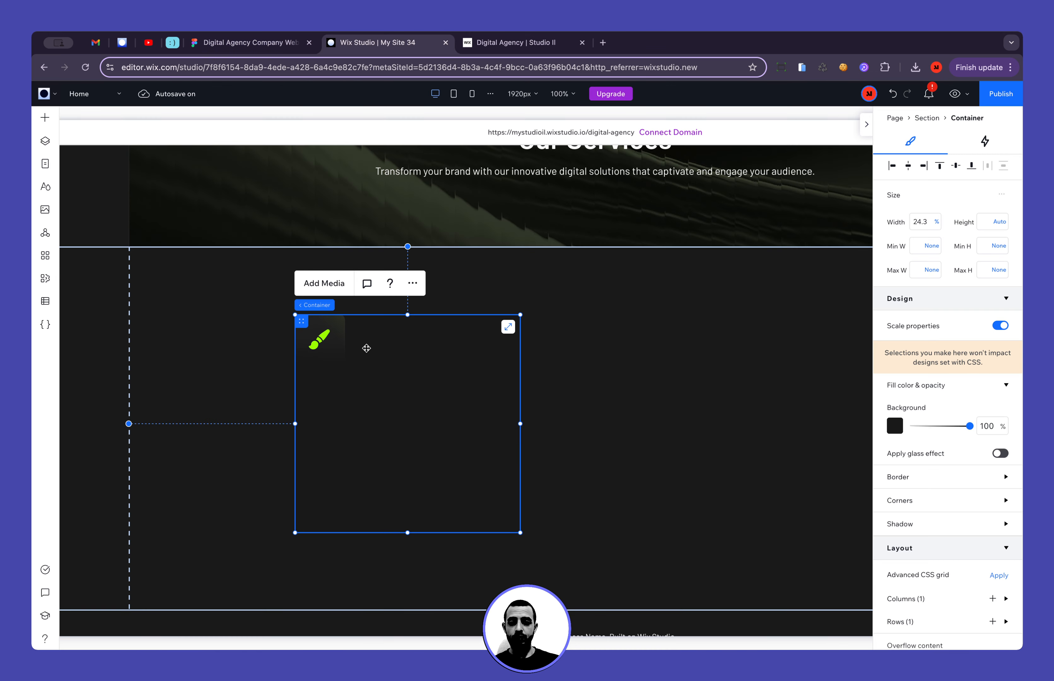
click(414, 287)
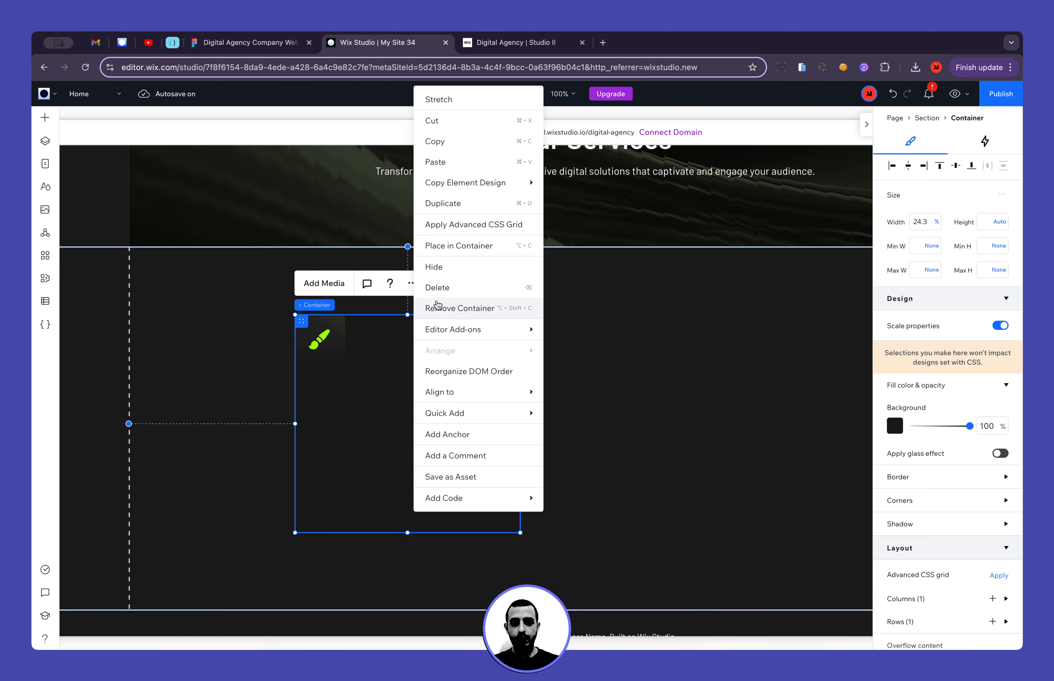
click(491, 231)
click(364, 286)
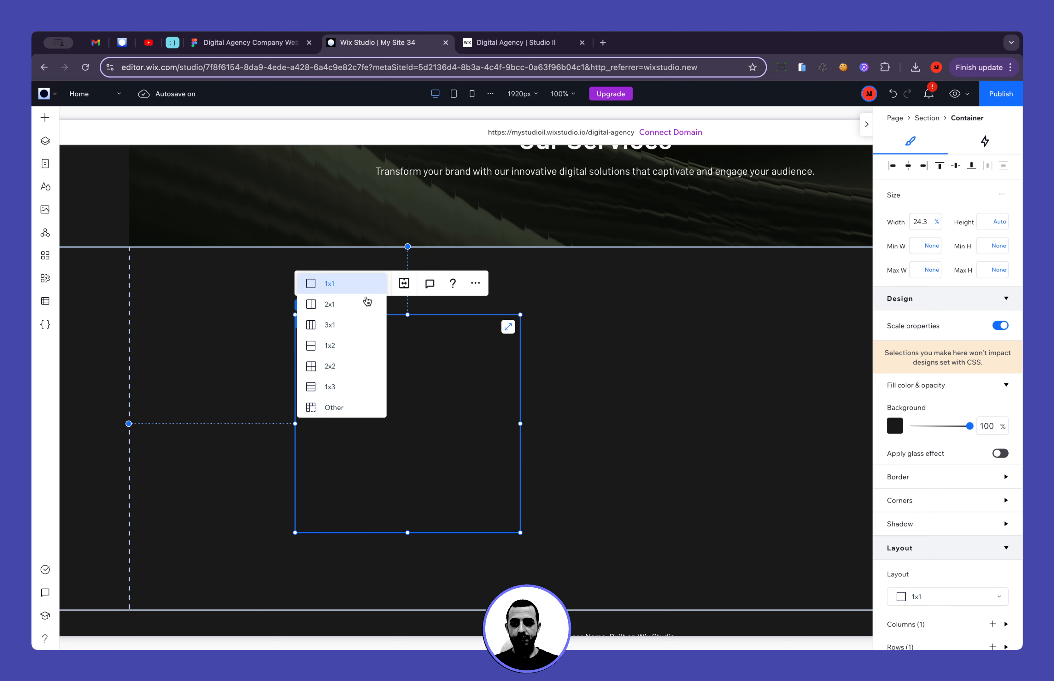
click(360, 387)
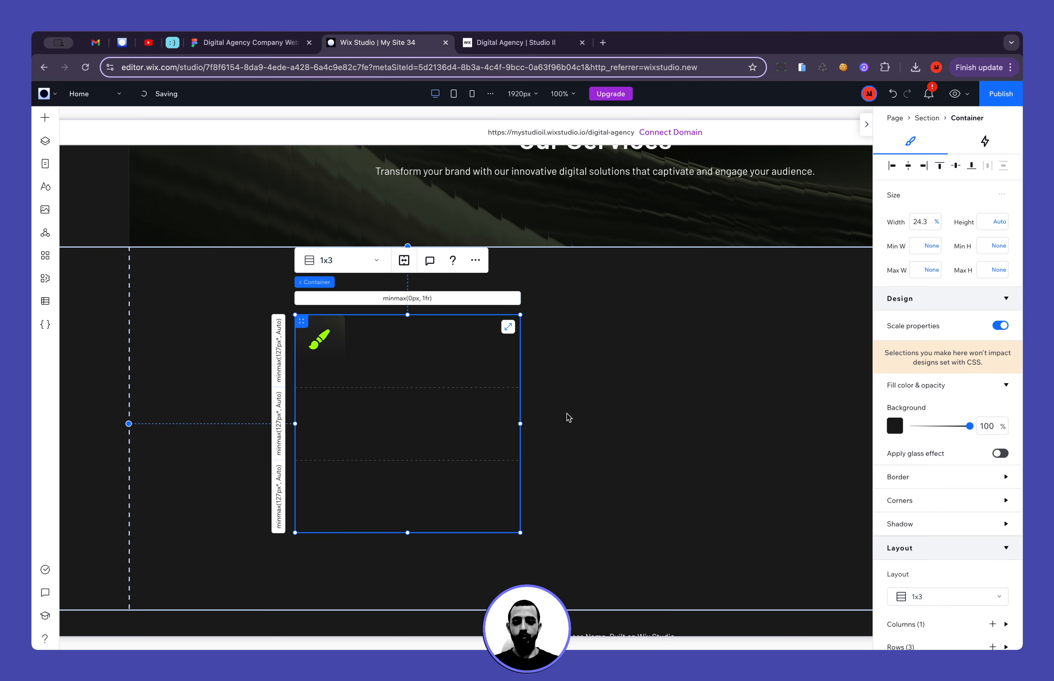
Set the sizing of the container grid's first row, which holds the brush icon, to Max content
click(280, 350)
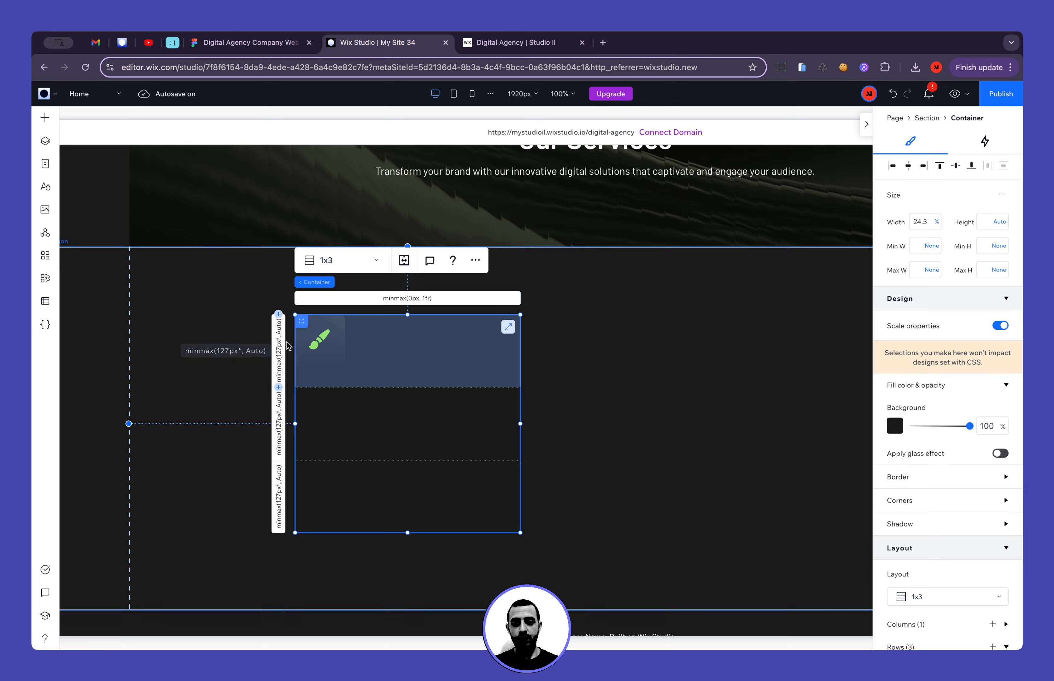
scroll(915, 477, down, 5)
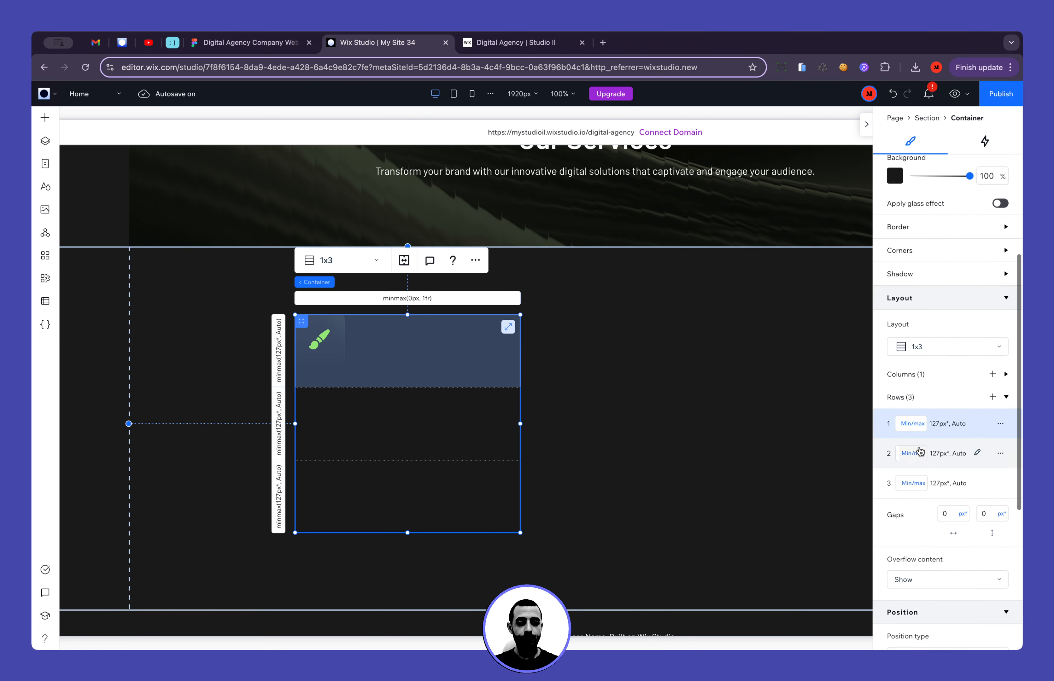
click(913, 424)
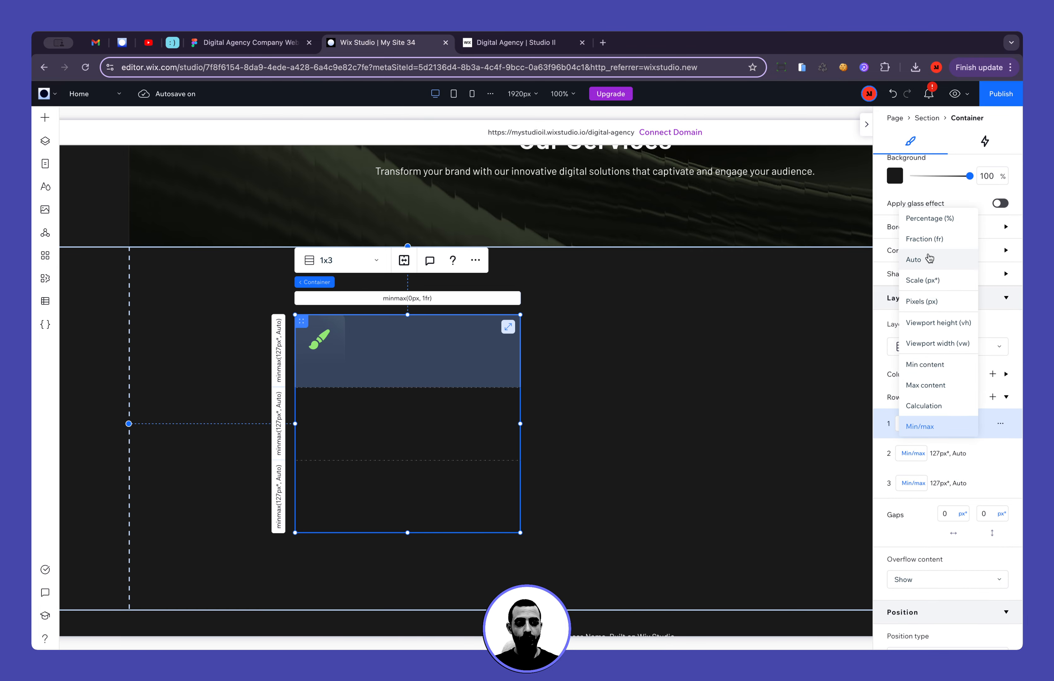
click(926, 385)
click(738, 436)
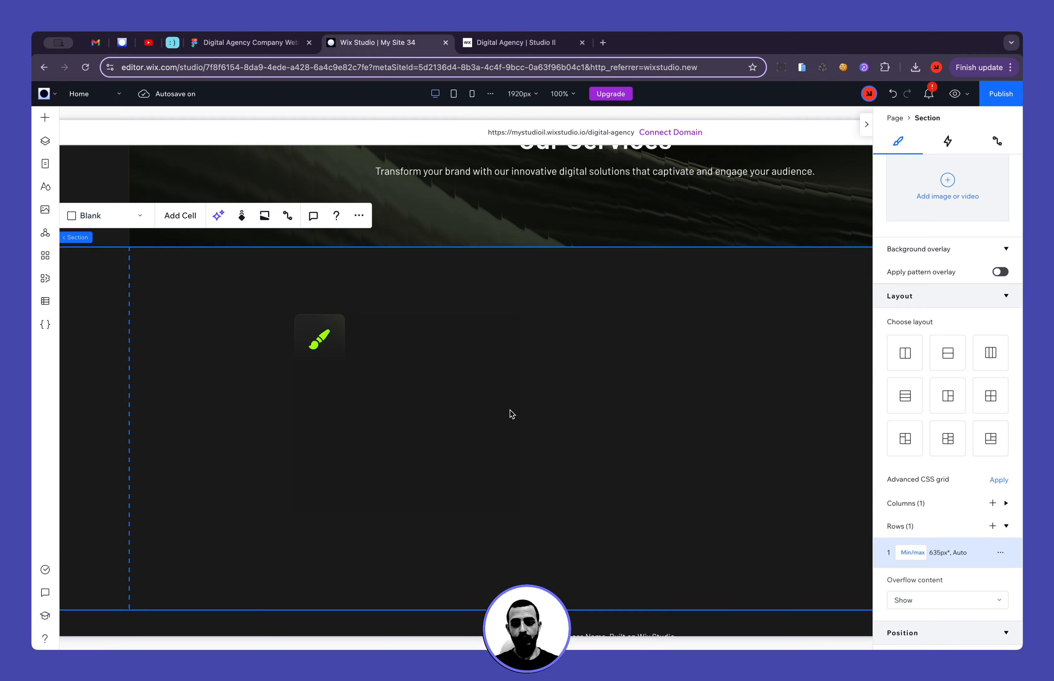
Change the sizing of the container grid's single column to Fraction (fr)
click(429, 409)
click(428, 298)
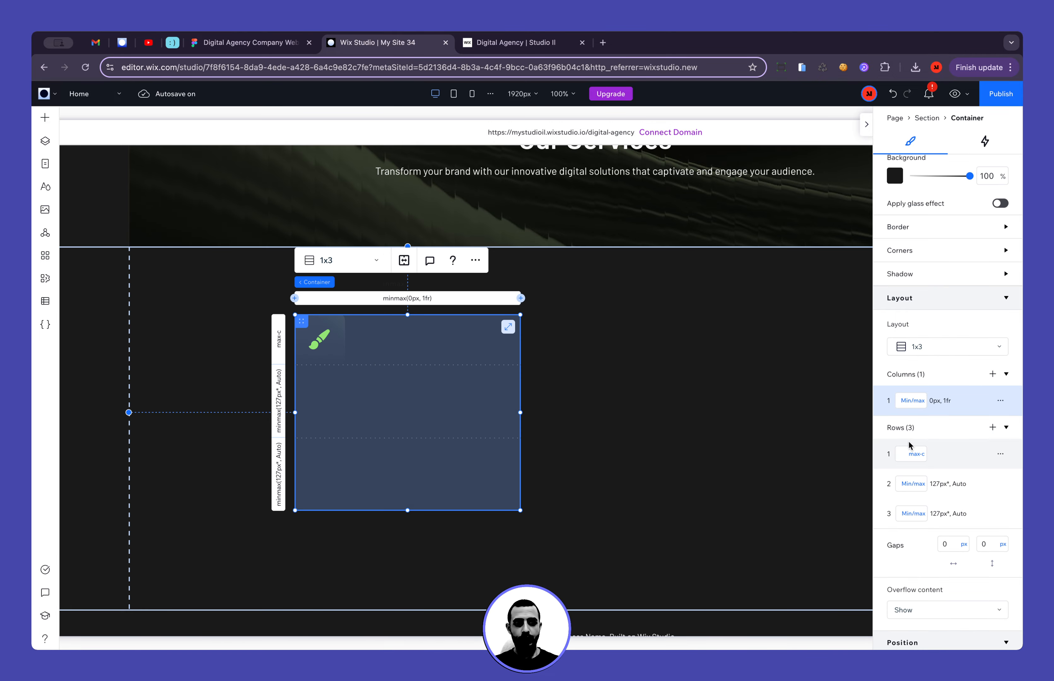
click(912, 401)
click(928, 211)
click(625, 426)
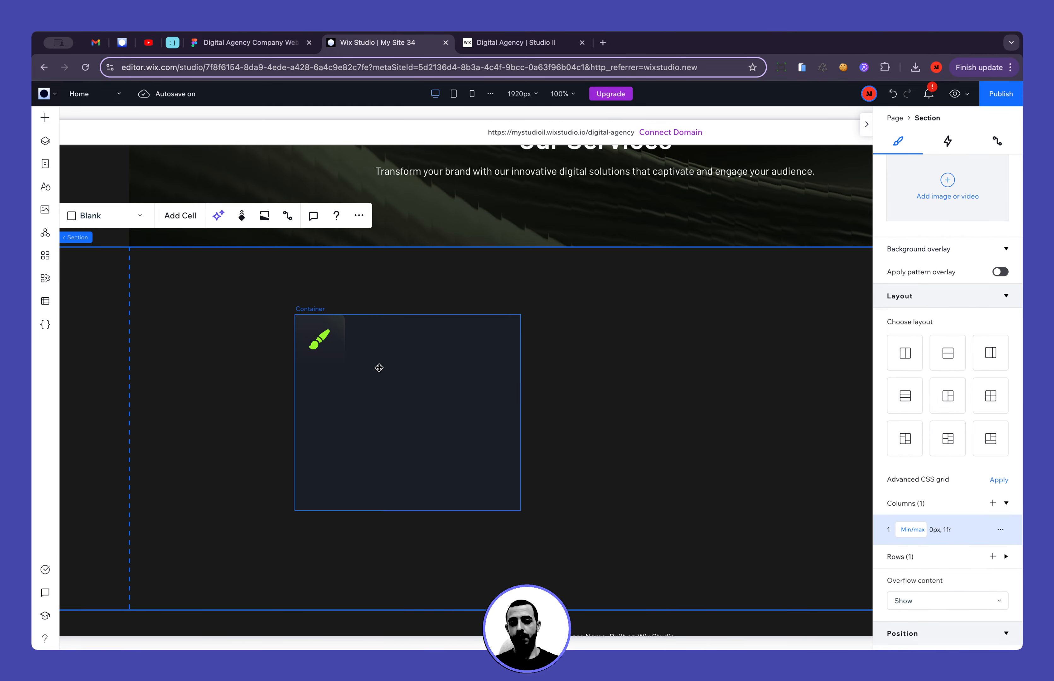
Add a title to the container's second row and check the typography of the Design heading in Figma
click(45, 117)
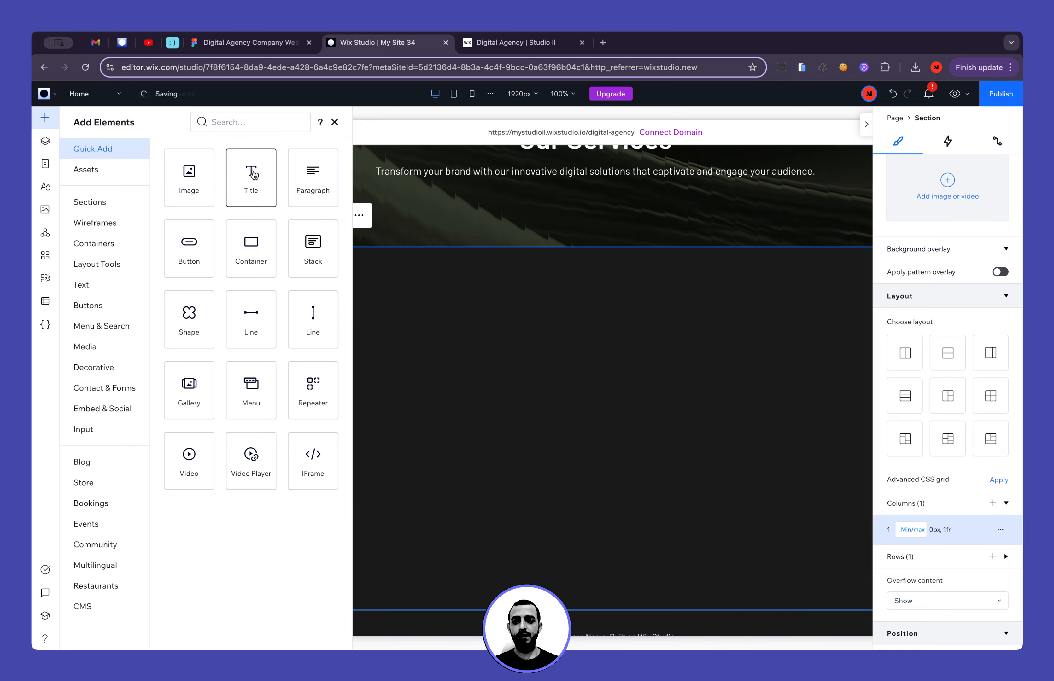
drag(255, 176, 402, 400)
click(247, 42)
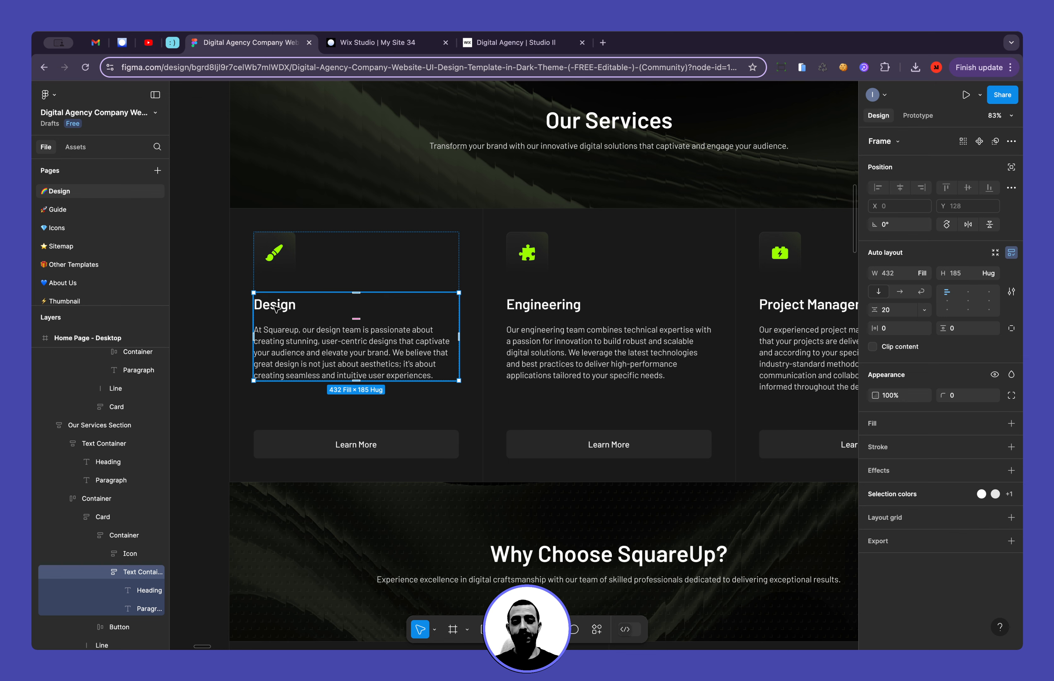
double_click(275, 307)
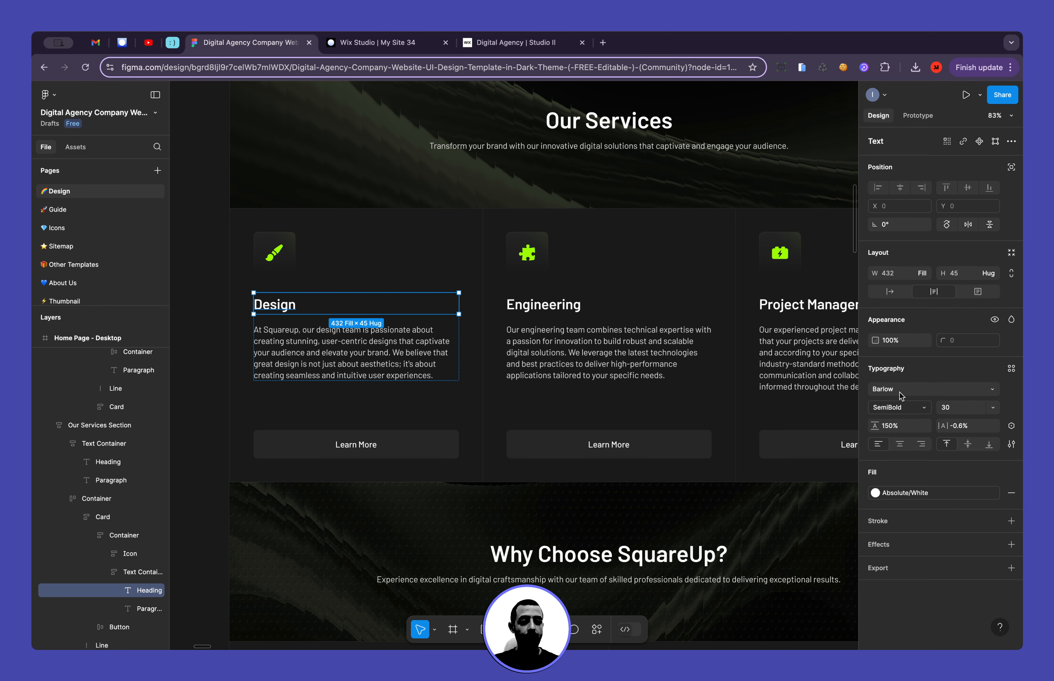
click(952, 413)
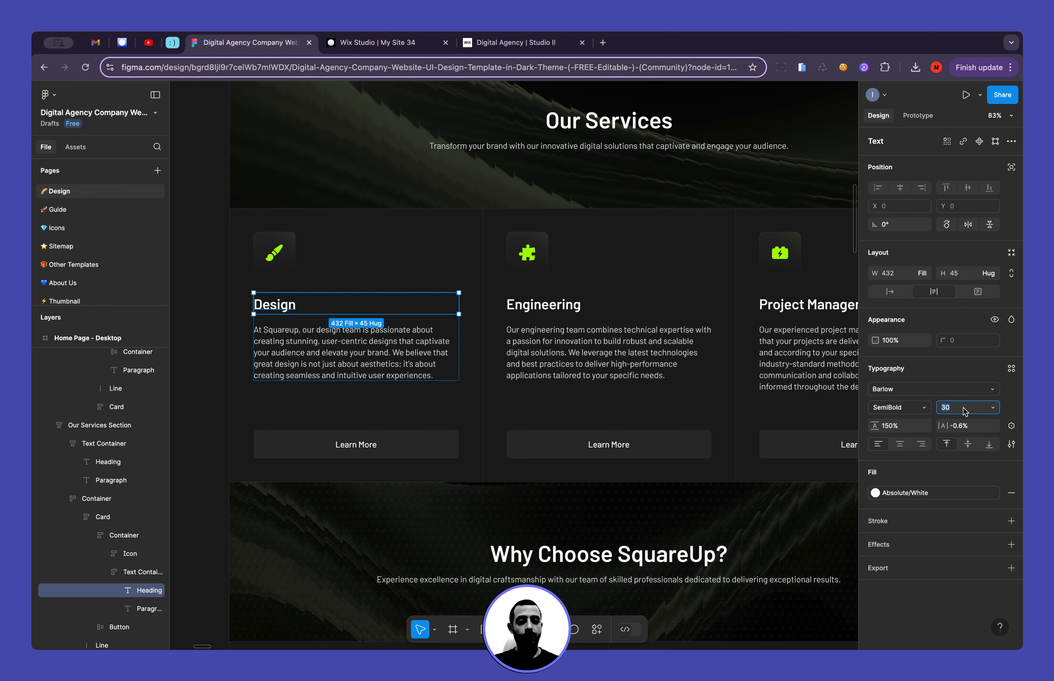
Apply the Heading 3 style to the title in Wix Studio and recheck the heading's typography in Figma
click(375, 42)
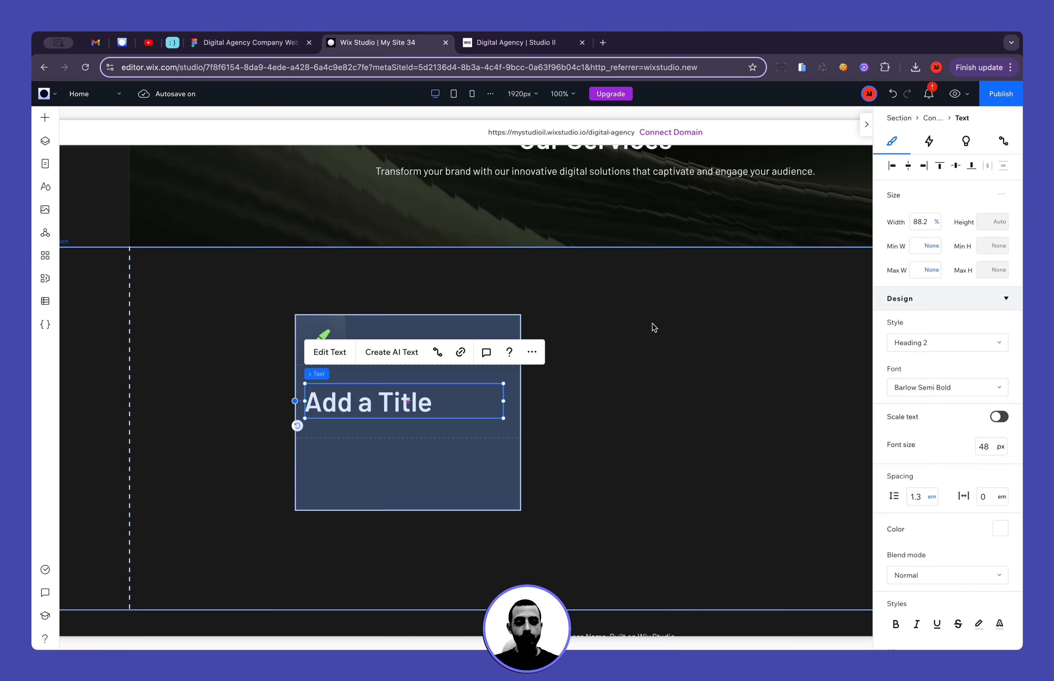
click(944, 347)
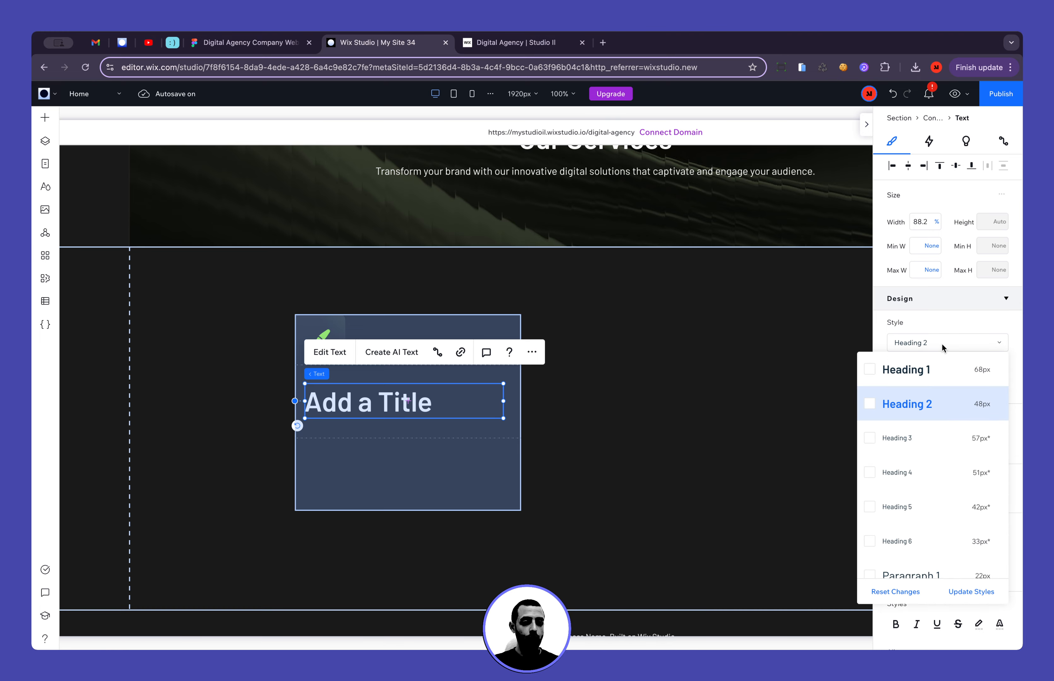
click(936, 434)
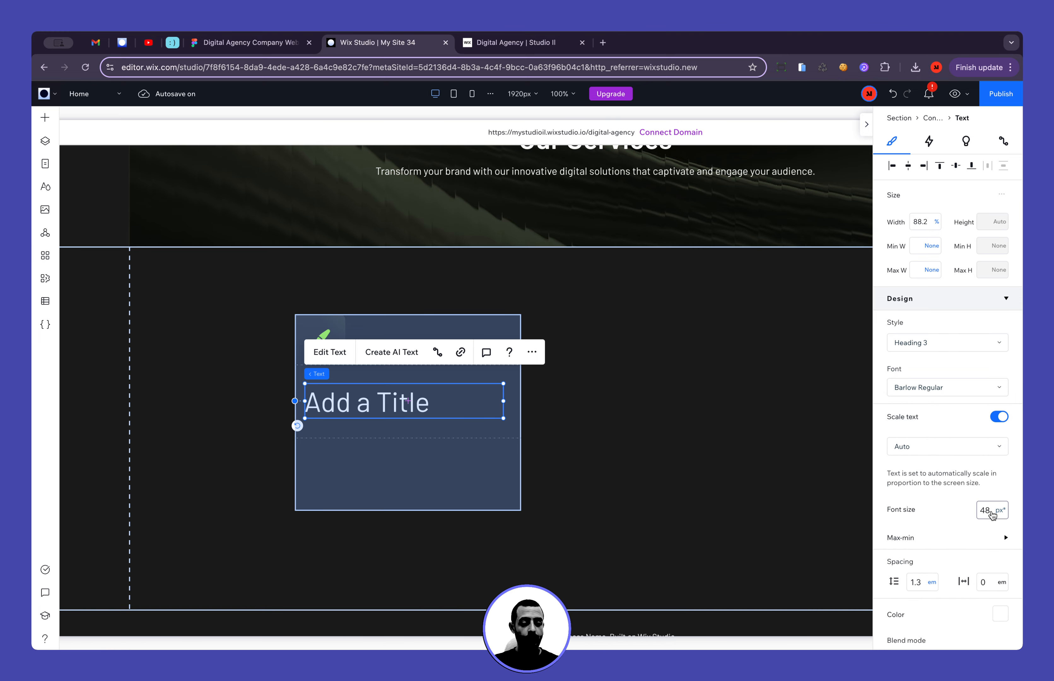
click(248, 42)
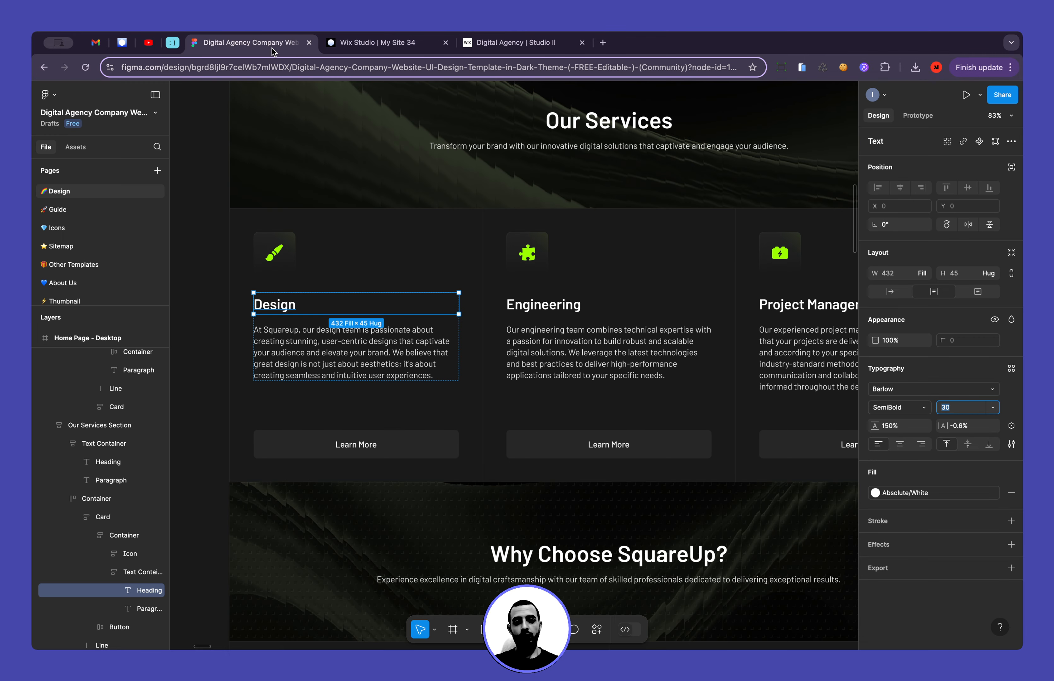
click(379, 46)
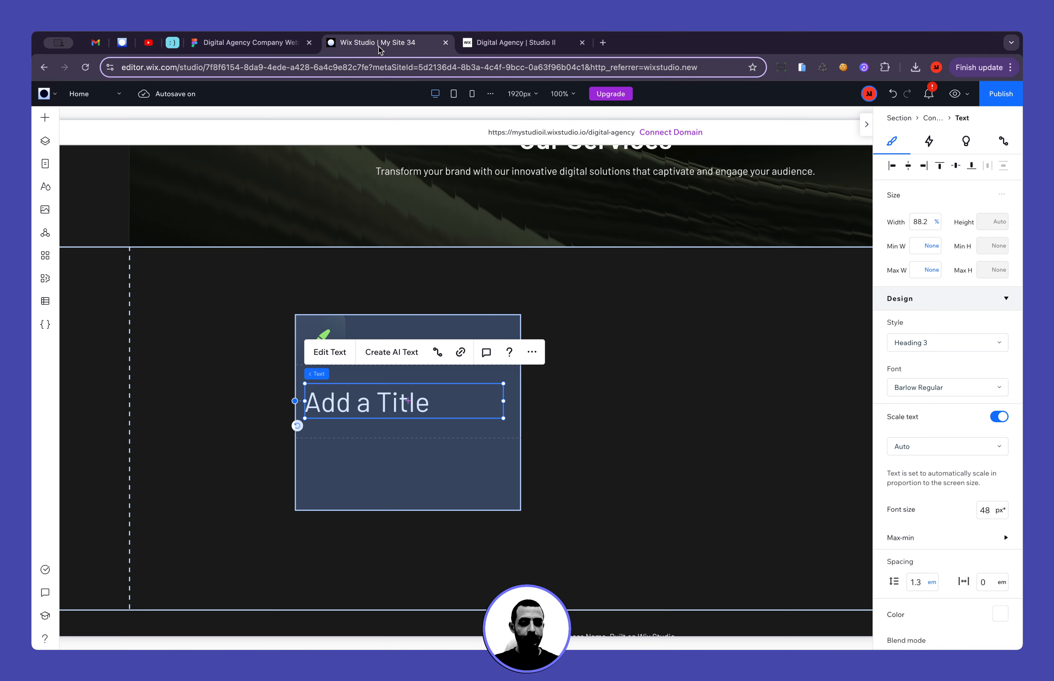
Set the title's font to Barlow Semi Bold at a fixed, non-scaling size of 30 px
click(948, 392)
scroll(949, 431, up, 2)
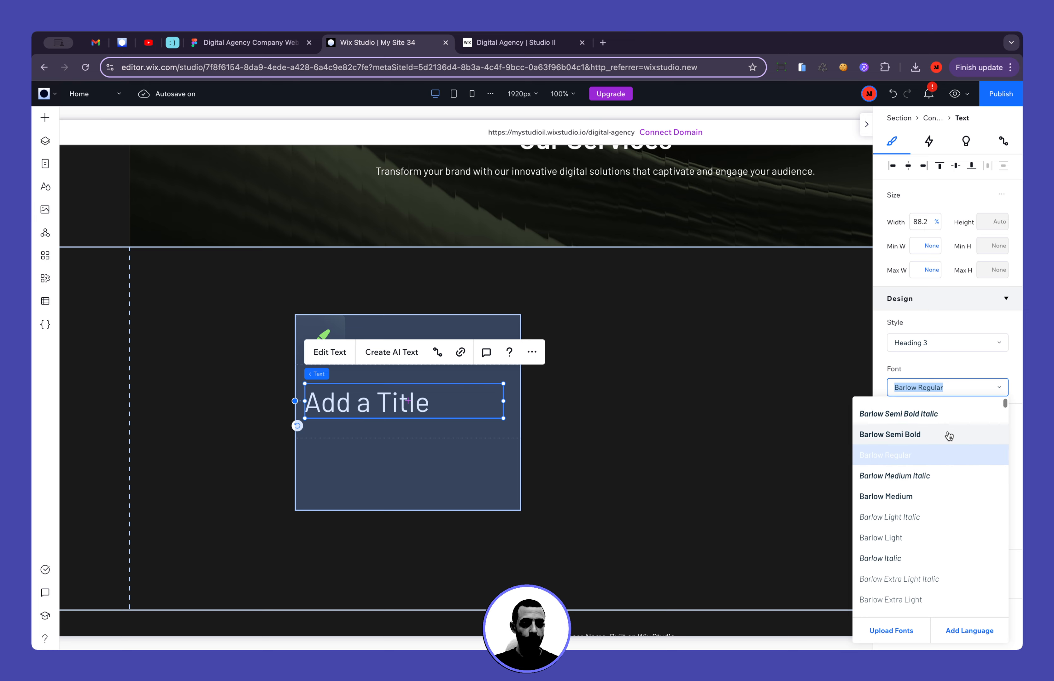
click(948, 433)
click(989, 509)
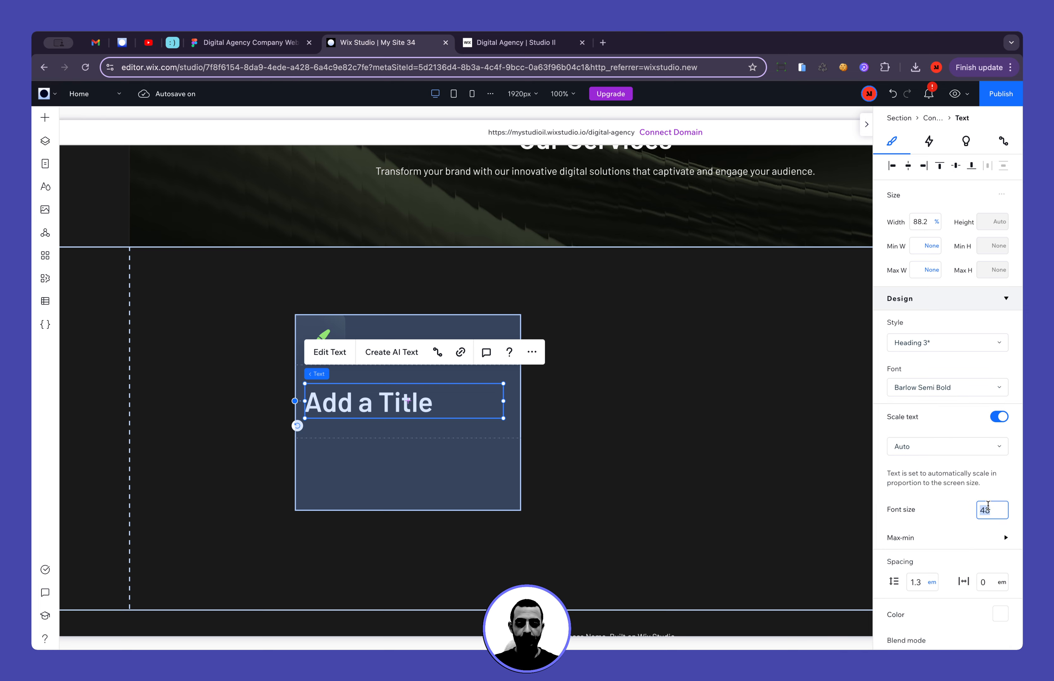
text(30)
key(Return)
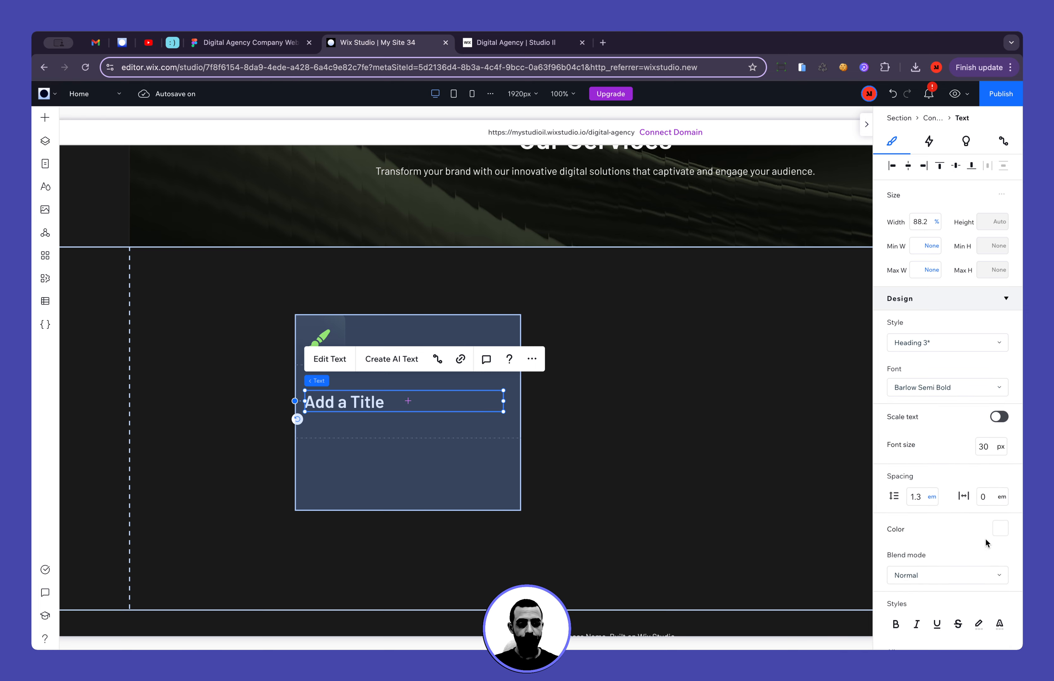
Set the title's letter spacing to -0.01 em
click(984, 496)
text(-0.01)
key(Return)
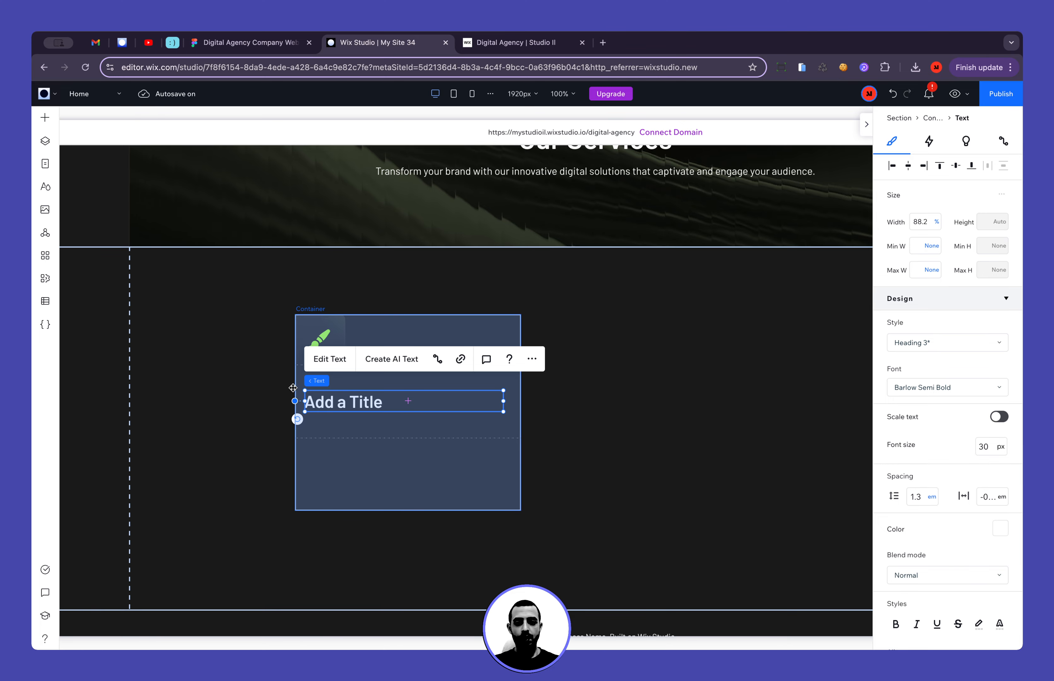
Replace the title's default text with the placeholder {title}
double_click(363, 395)
text({})
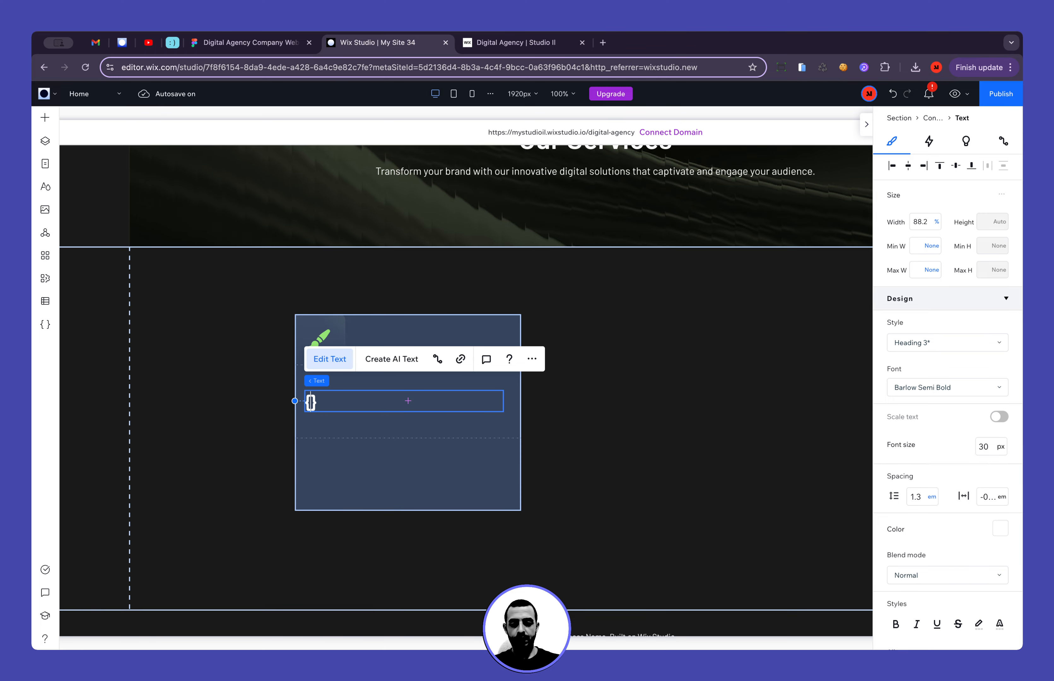
text(title)
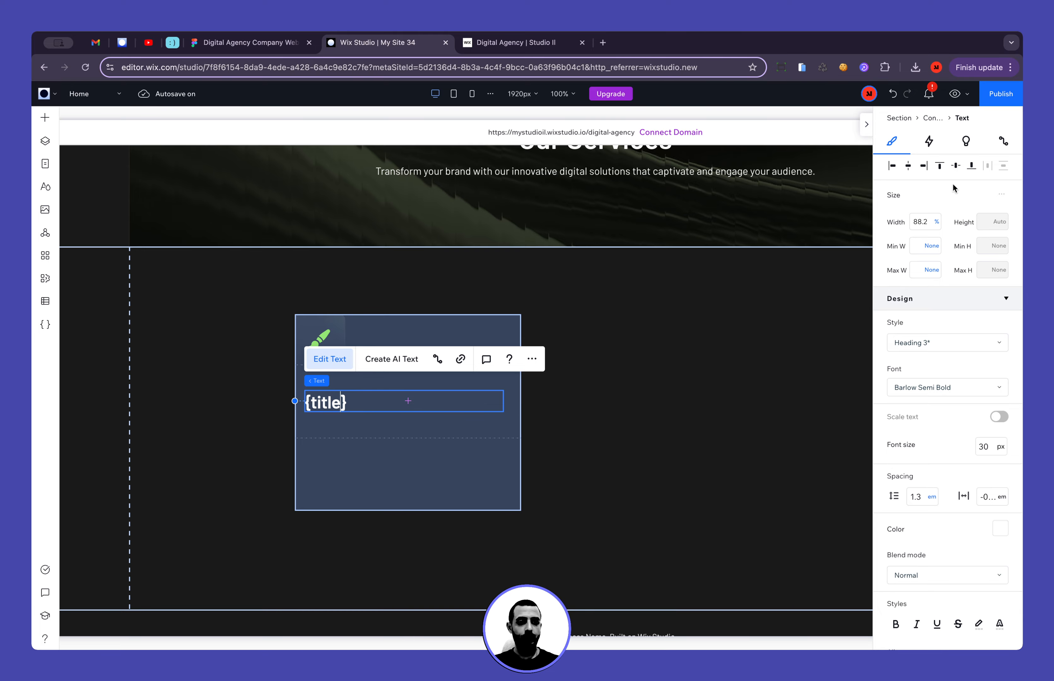
Align the {title} text to the left and top edges of its grid cell
click(891, 166)
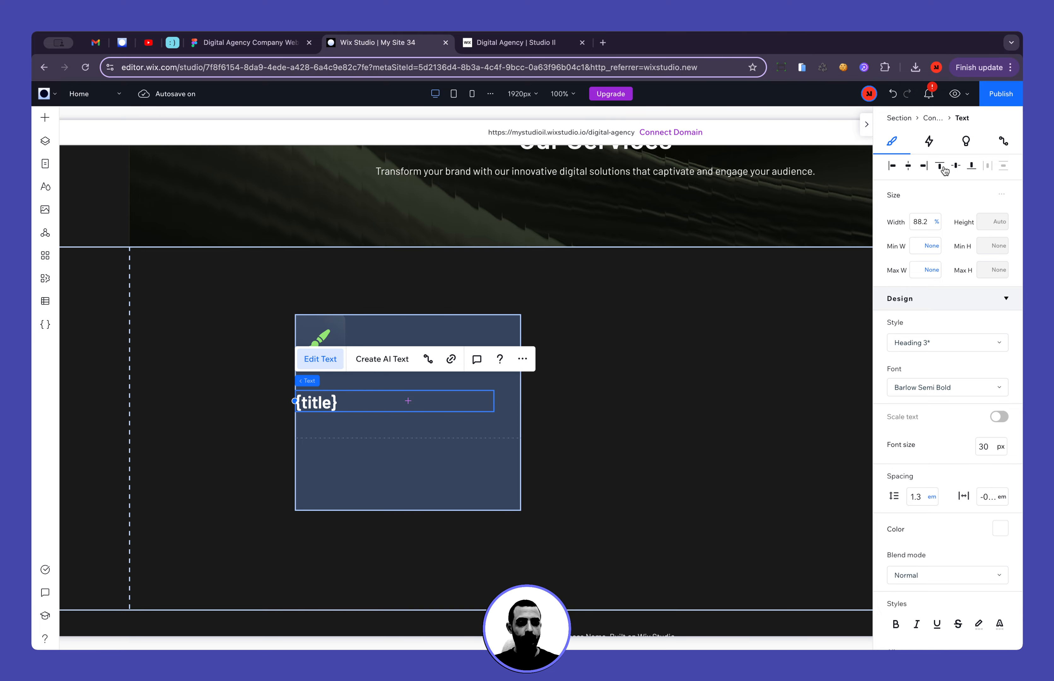
click(718, 426)
click(398, 405)
scroll(912, 484, down, 6)
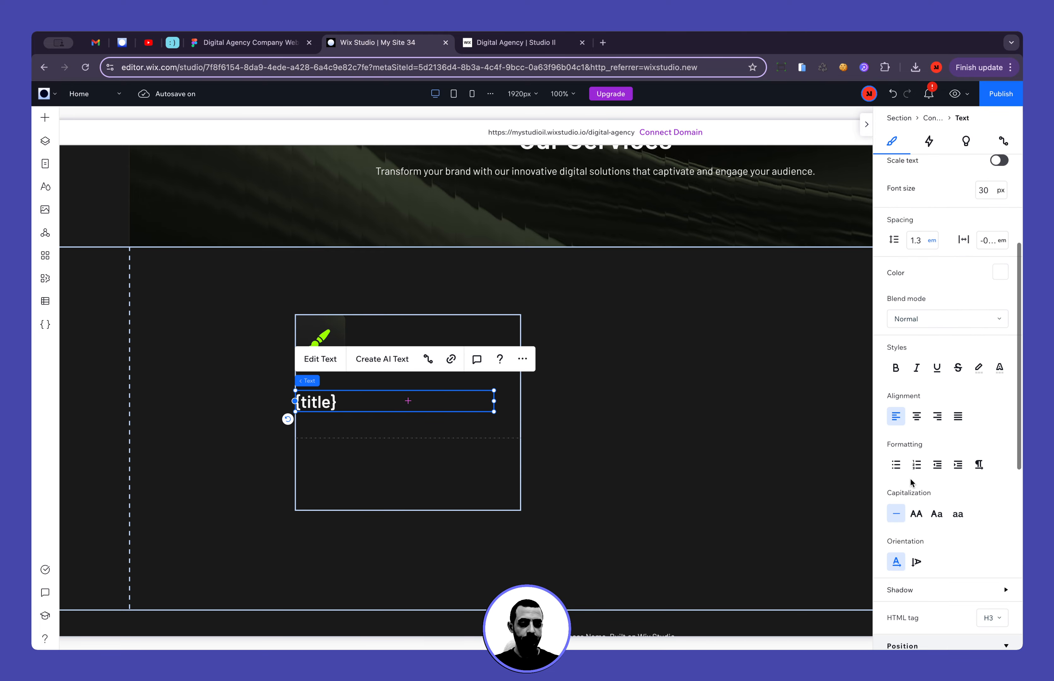
scroll(911, 482, down, 3)
scroll(951, 532, up, 9)
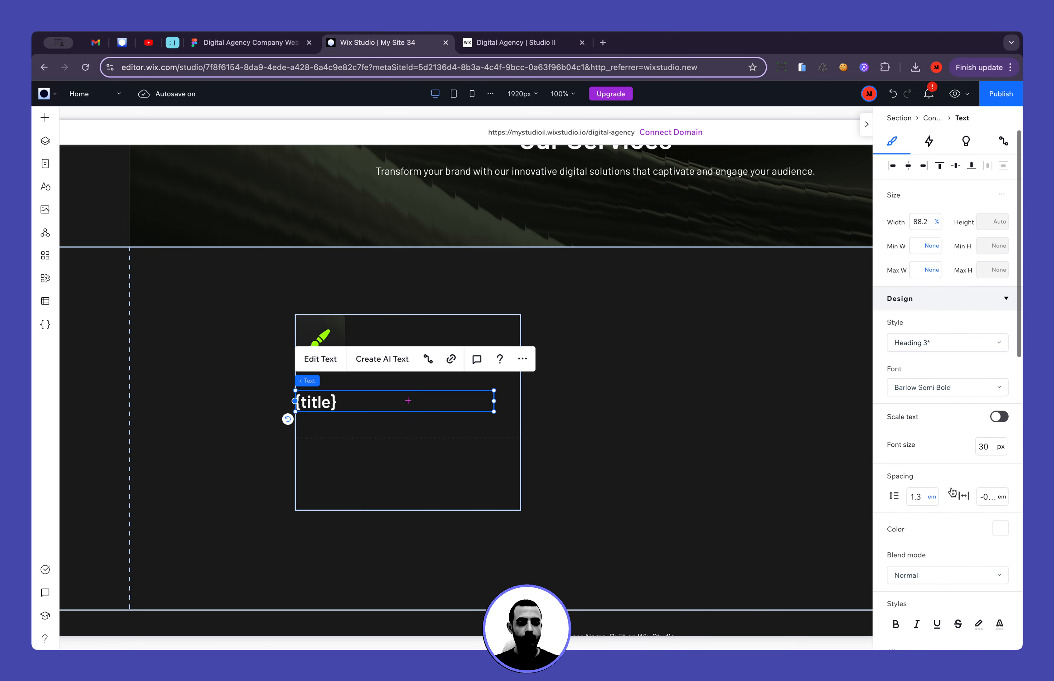
click(939, 166)
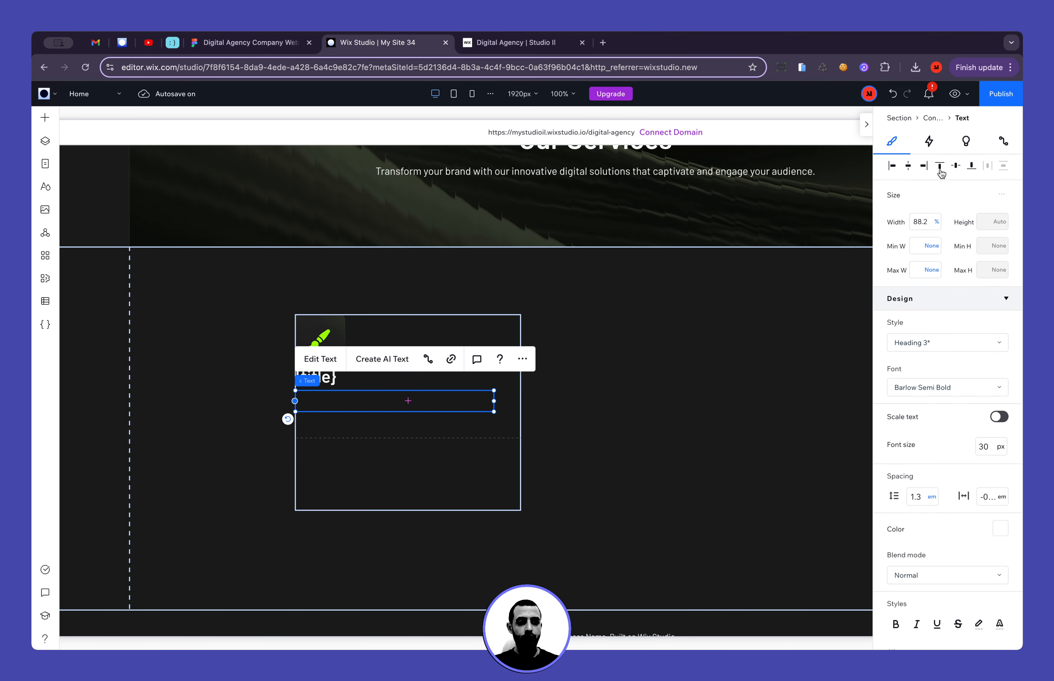
Set the {title} text's width to 100% of its grid cell
click(933, 226)
text(100)
key(Return)
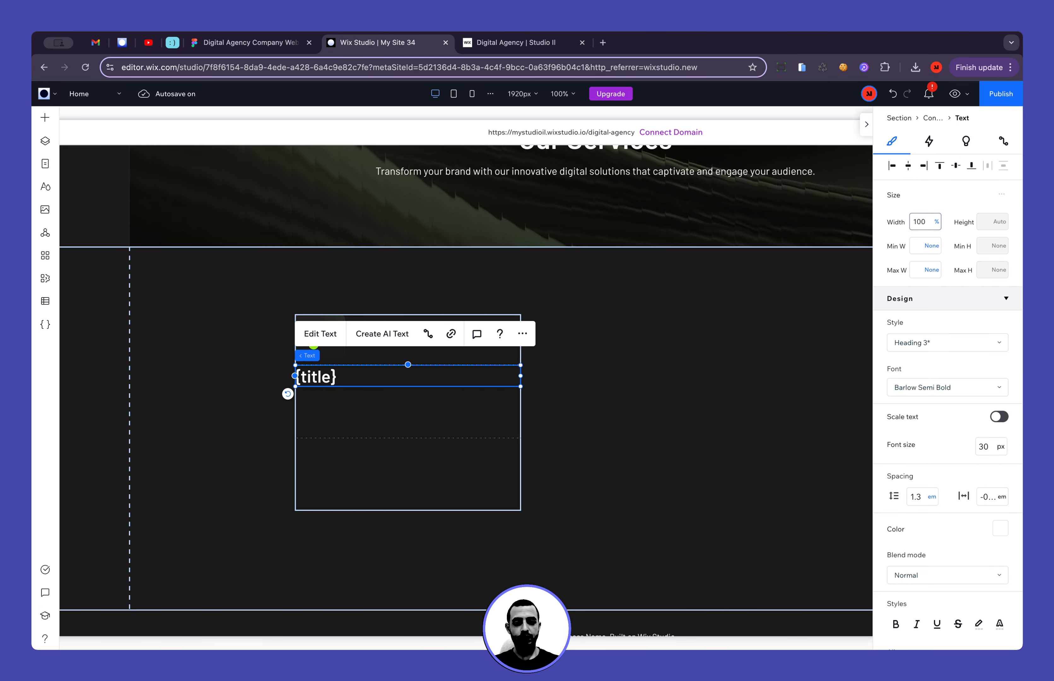
Update the Heading 3 style across the site with the {title} text's current formatting
click(727, 378)
click(419, 376)
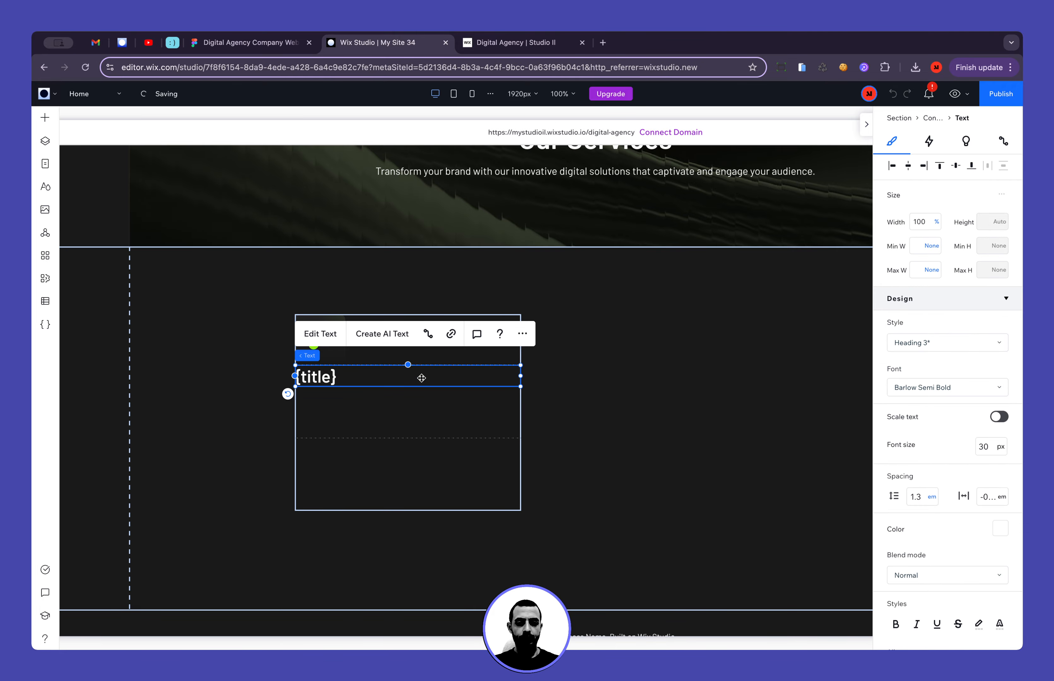
click(959, 347)
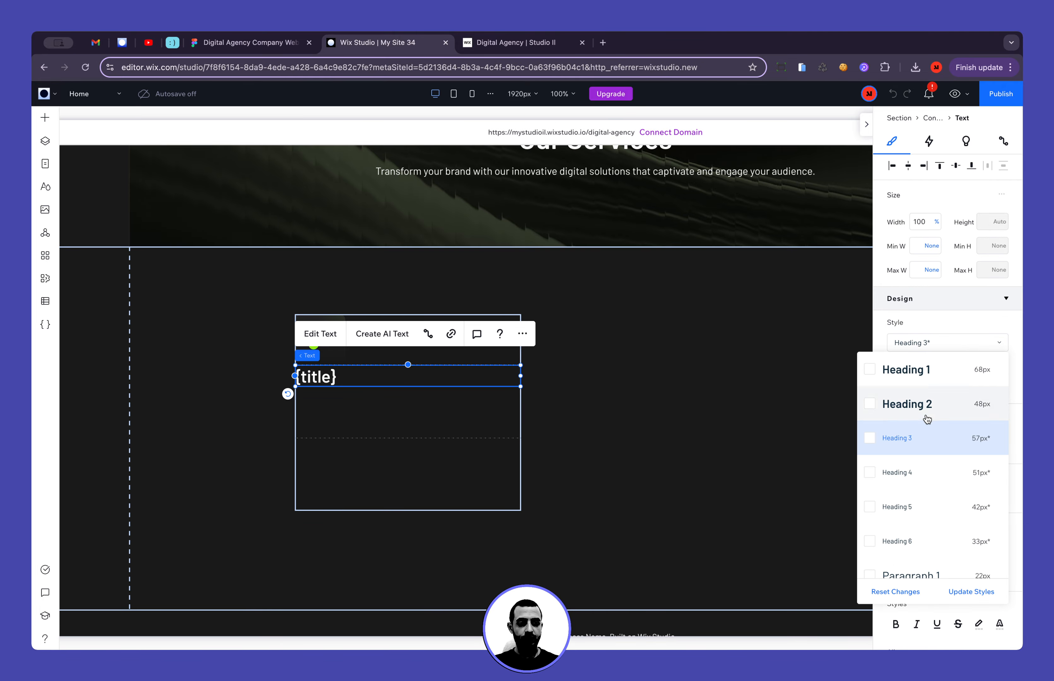
click(971, 593)
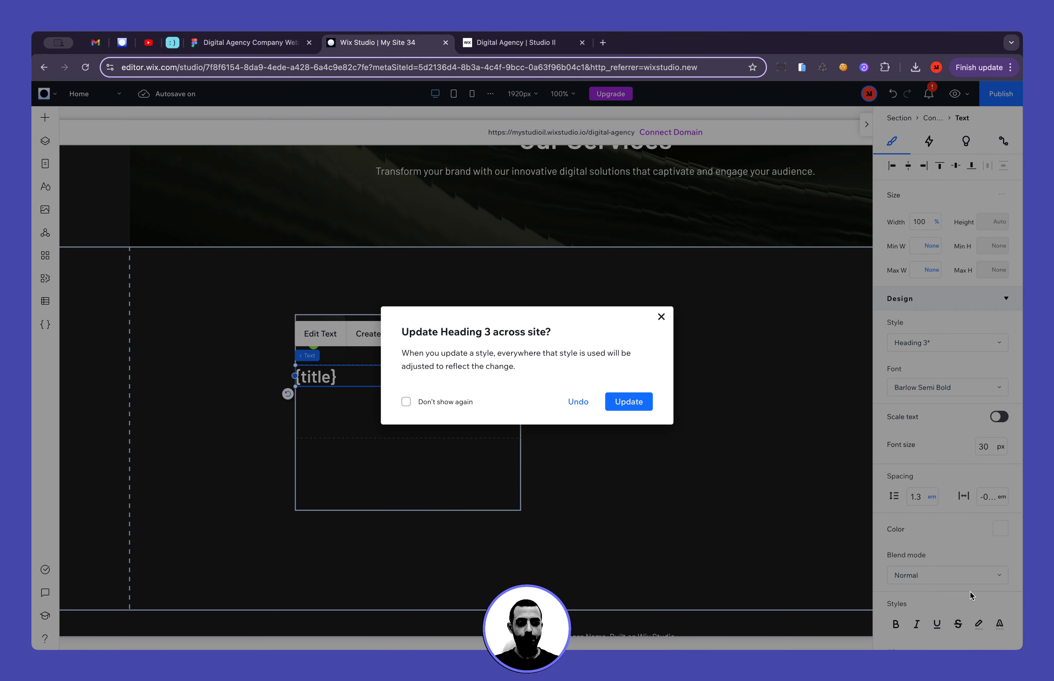
click(629, 401)
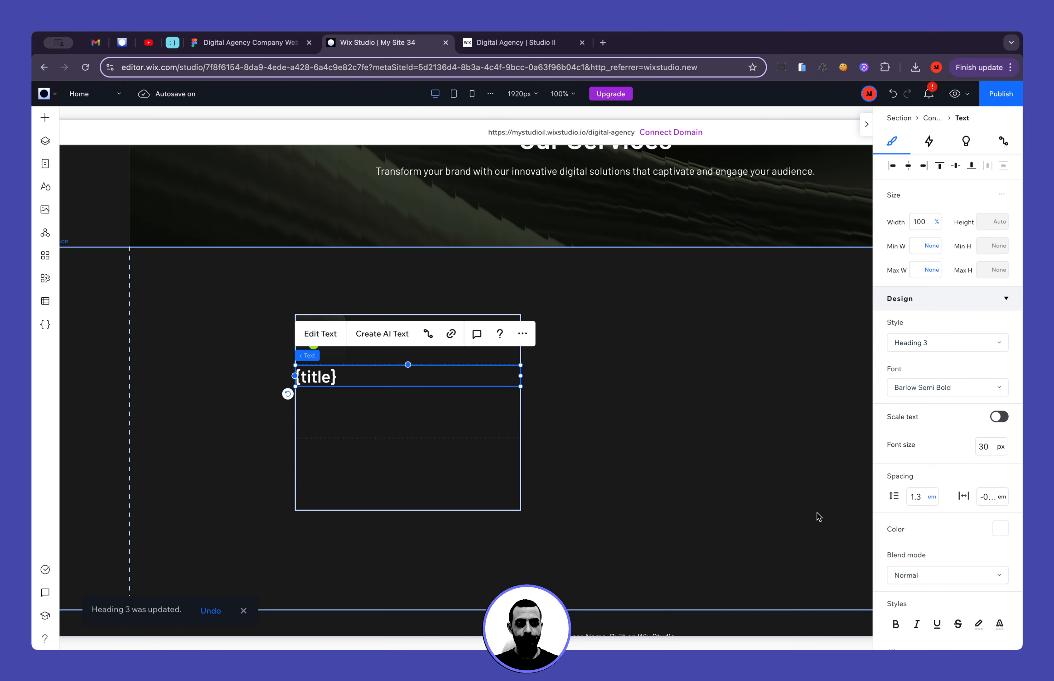
click(774, 493)
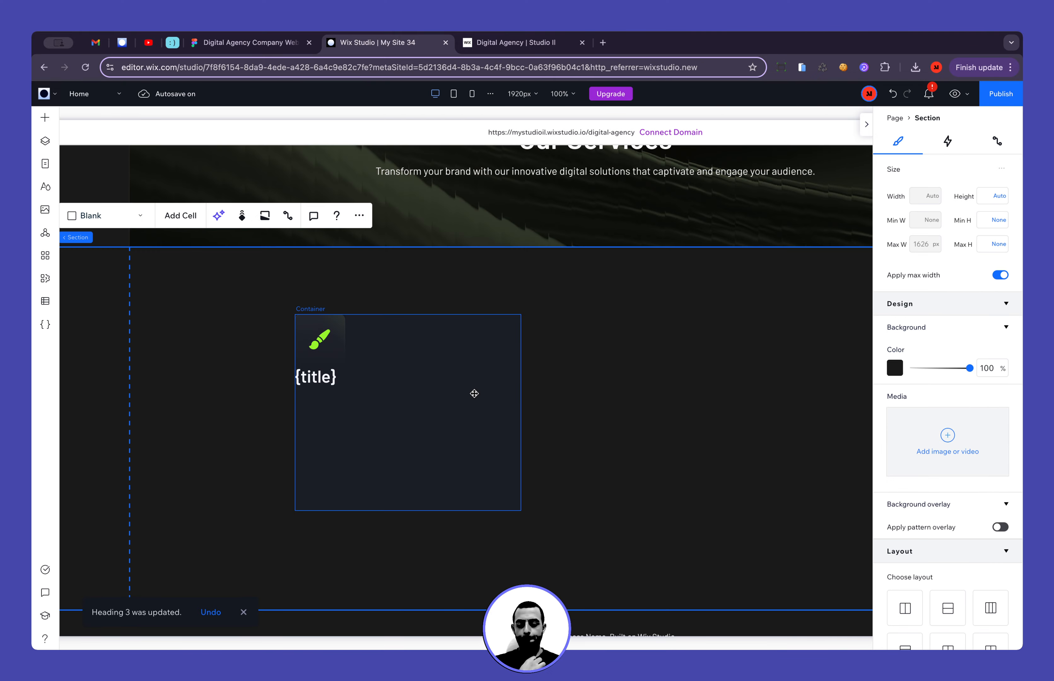
Add a paragraph text element to the third row of the service card and open it for editing
click(45, 119)
drag(320, 188, 401, 460)
double_click(401, 474)
Check the Design card's paragraph typography in Figma, and apply the Paragraph 3 style to the card's paragraph text in Wix Studio
click(270, 45)
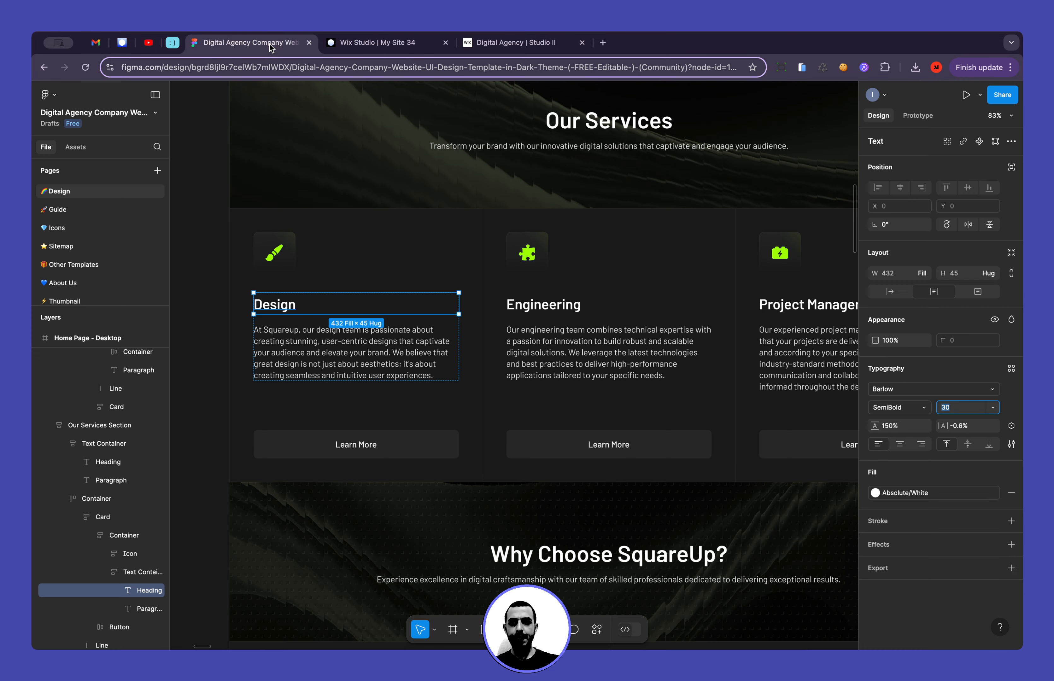
click(364, 351)
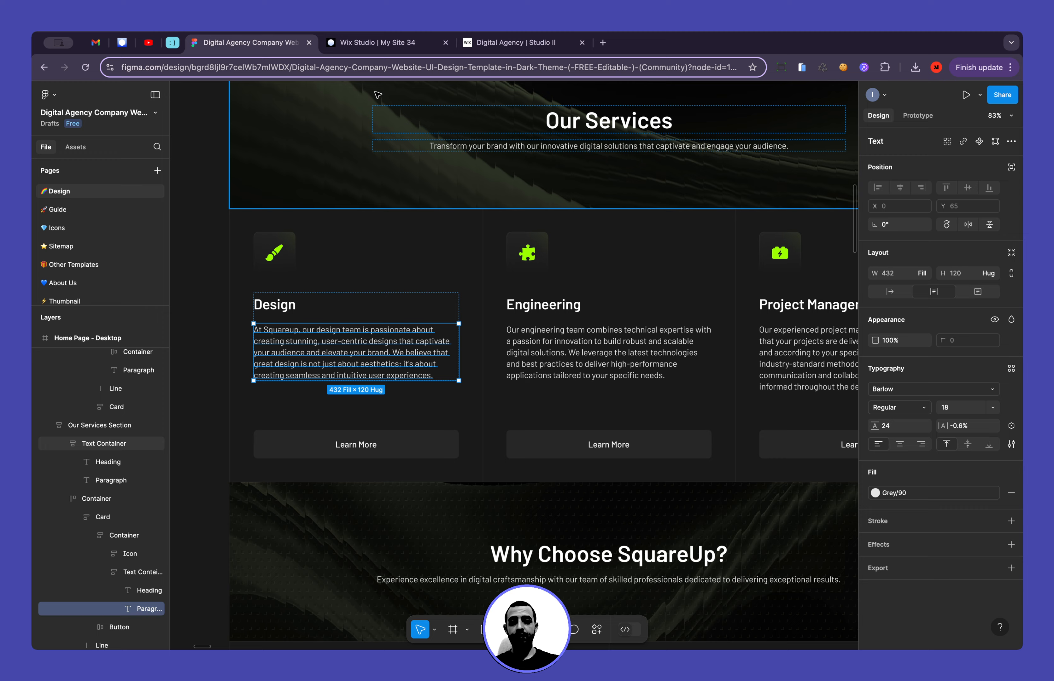
click(366, 49)
click(946, 344)
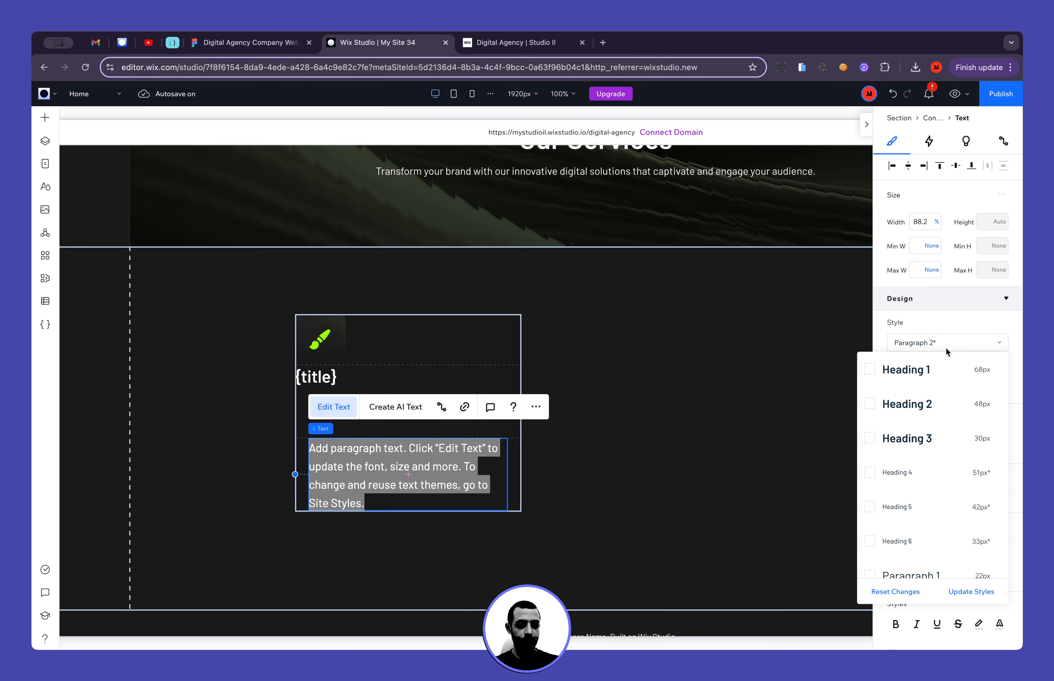
scroll(964, 530, down, 1)
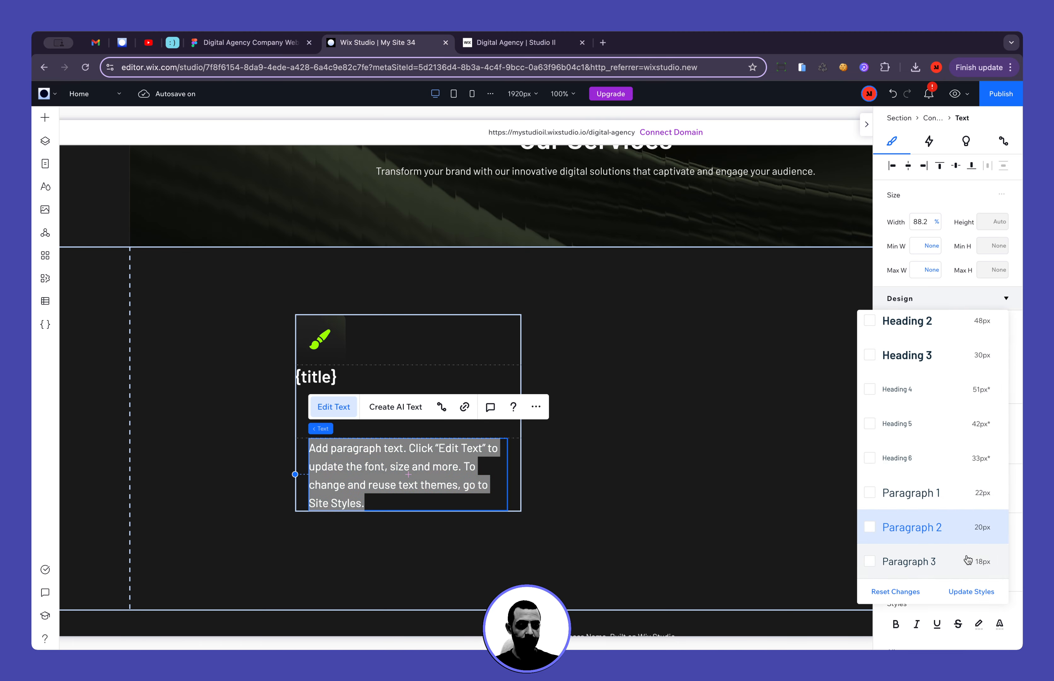
click(930, 562)
scroll(699, 499, up, 1)
click(697, 499)
Align the paragraph to the left and top edges of its grid cell and set its width to 100%
click(410, 500)
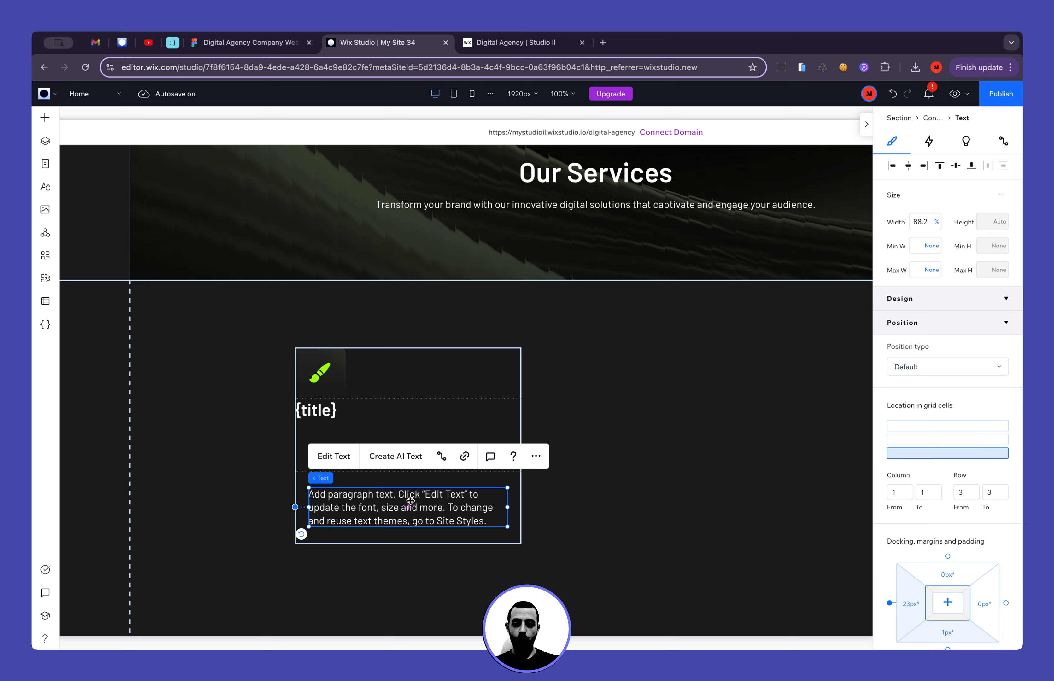
click(893, 166)
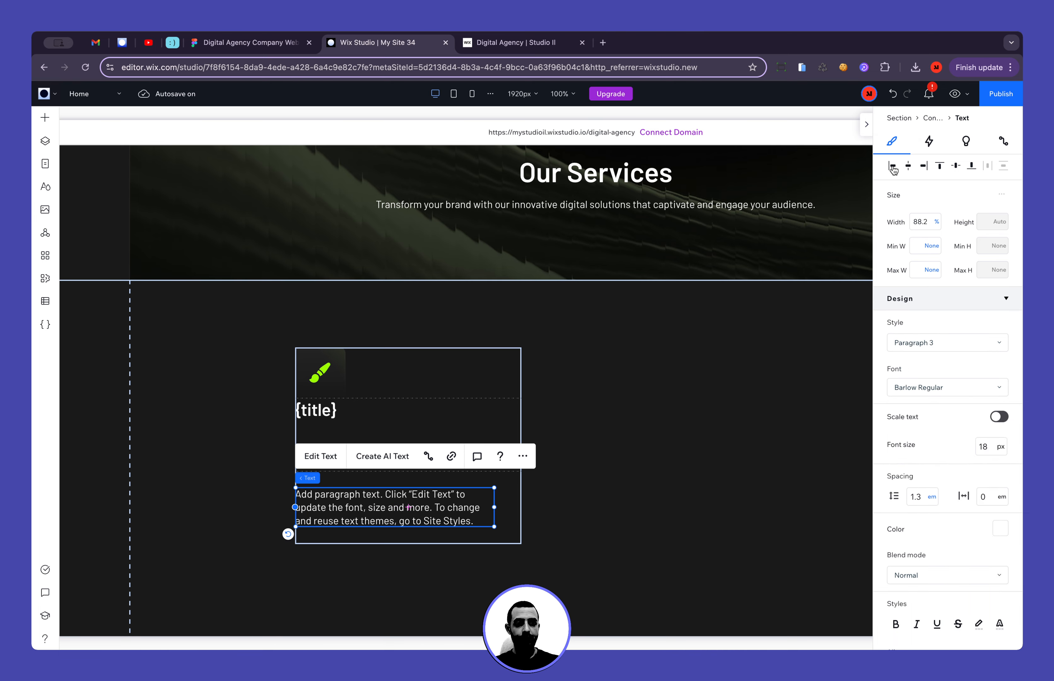
click(938, 165)
click(922, 222)
text(100)
key(Return)
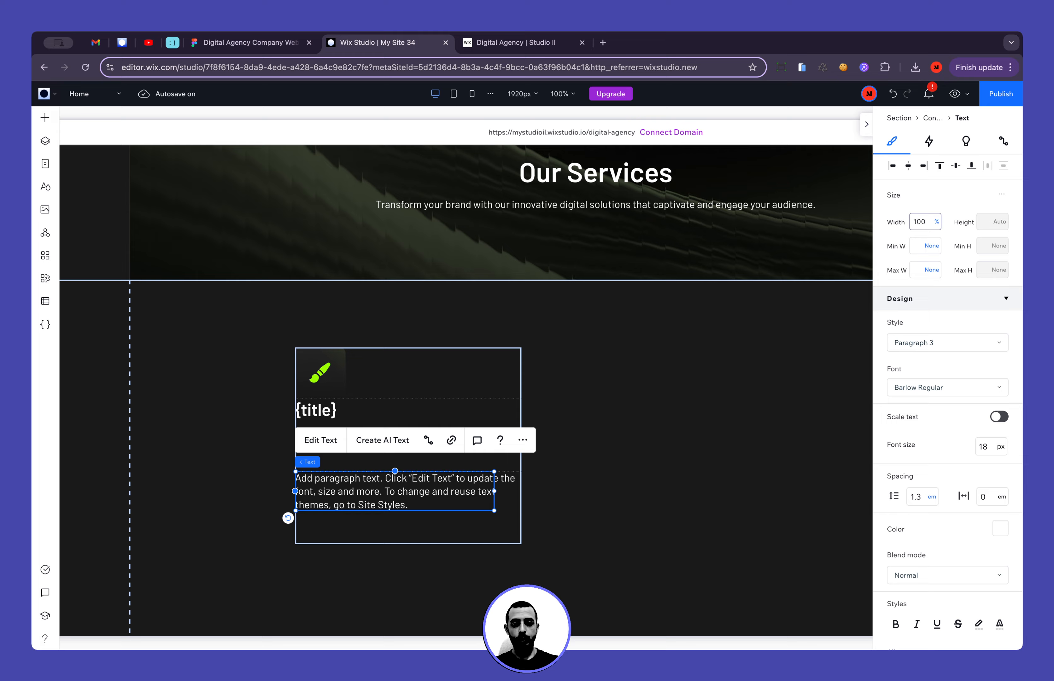
click(766, 341)
Check the service card's layout in Figma, and add a fourth row below the paragraph in the Wix Studio card container
click(262, 41)
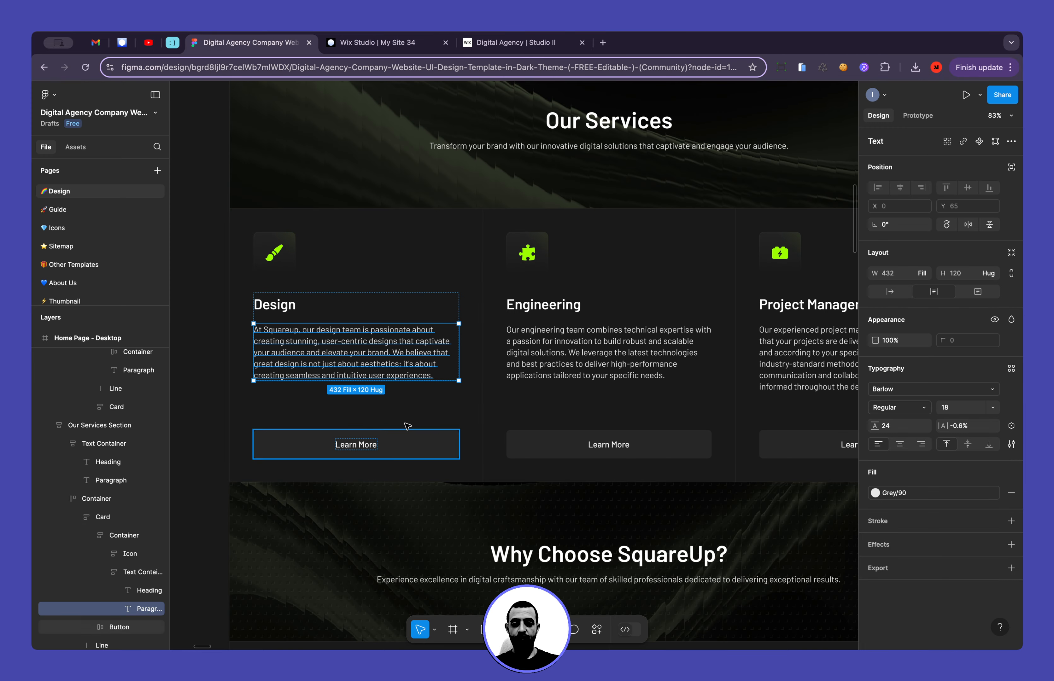
click(414, 418)
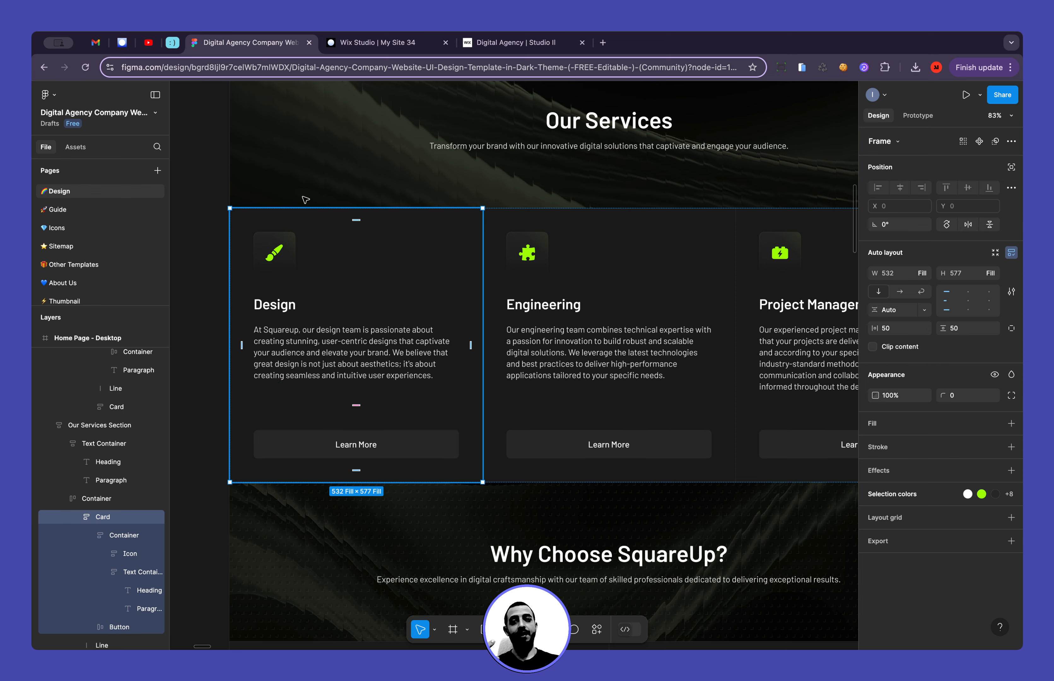
click(351, 44)
click(325, 461)
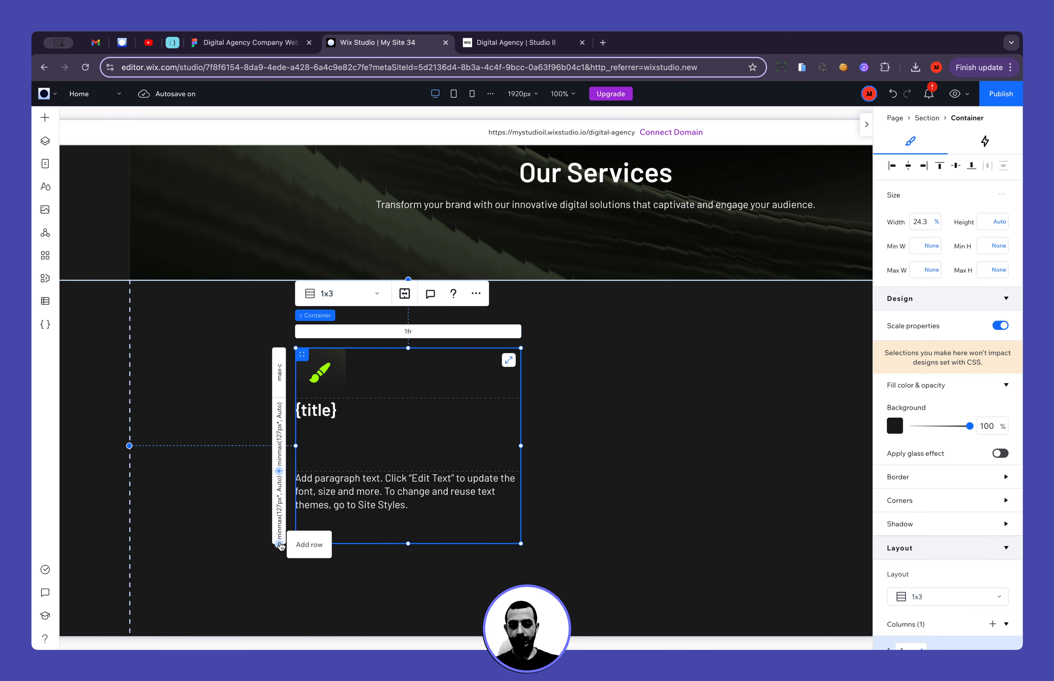
click(279, 544)
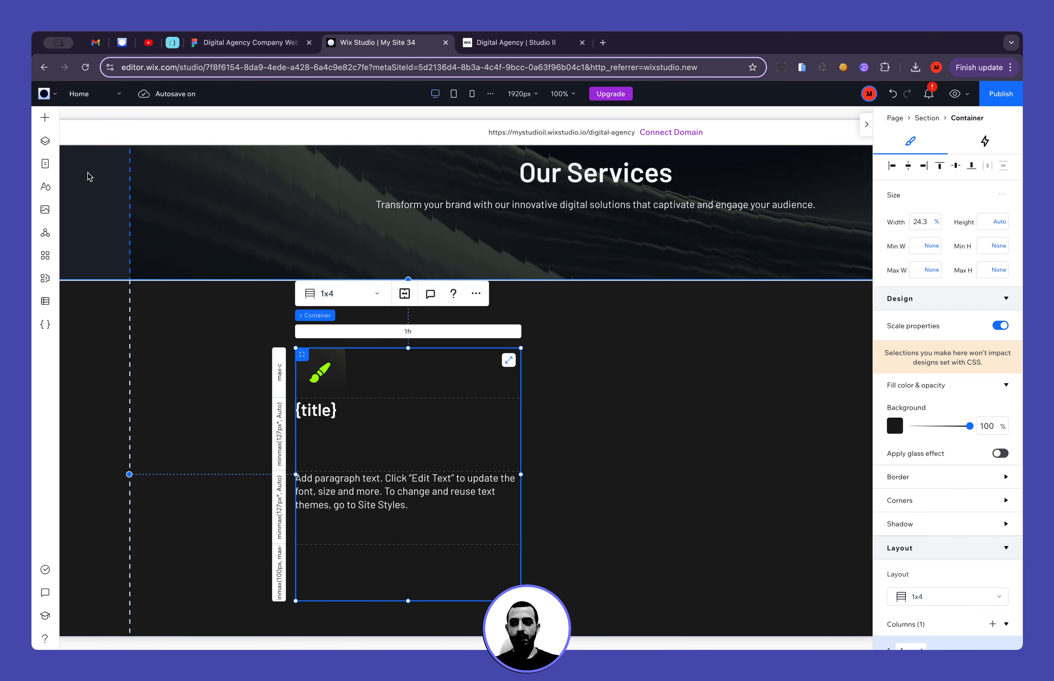
Copy the container holding the Contact Us button from the hero section
scroll(540, 239, up, 10)
click(540, 239)
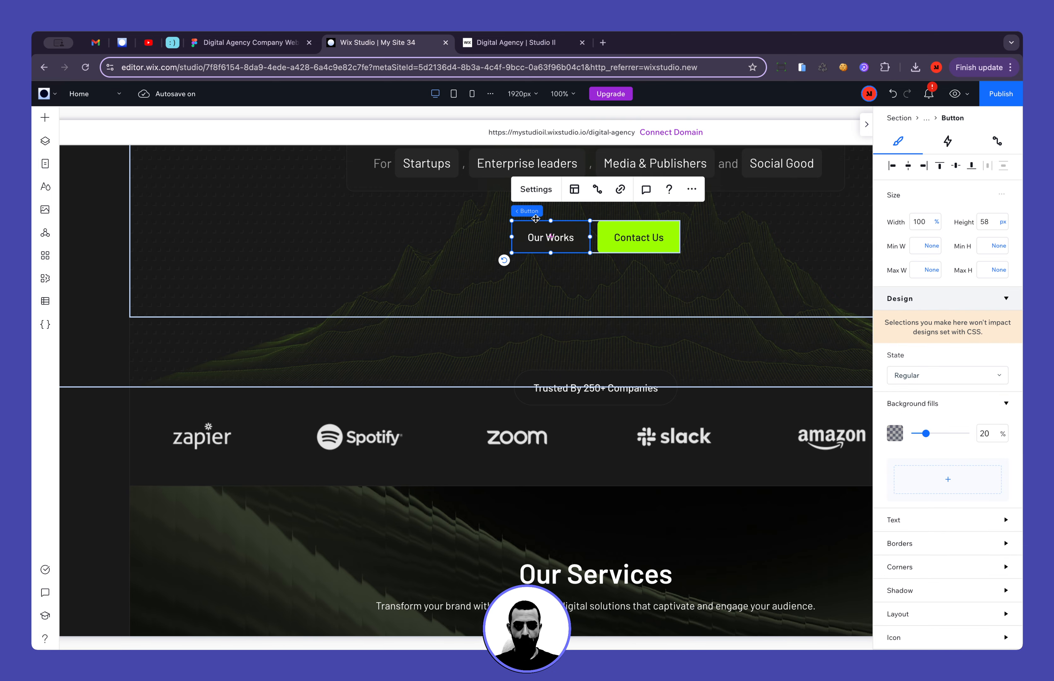
click(573, 214)
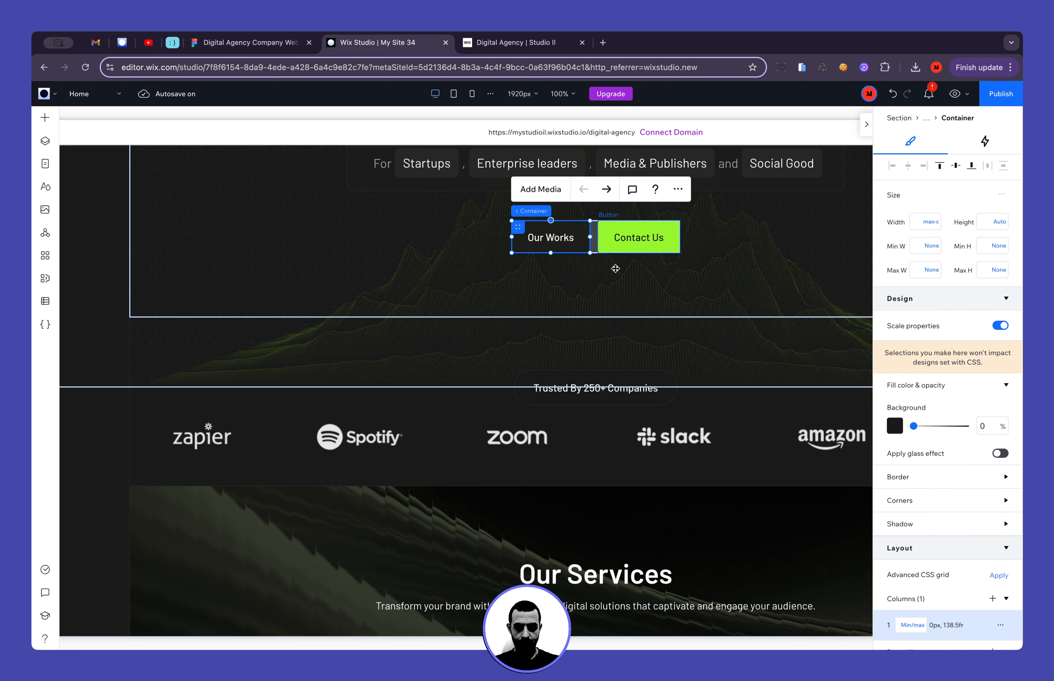
scroll(636, 303, right, 2)
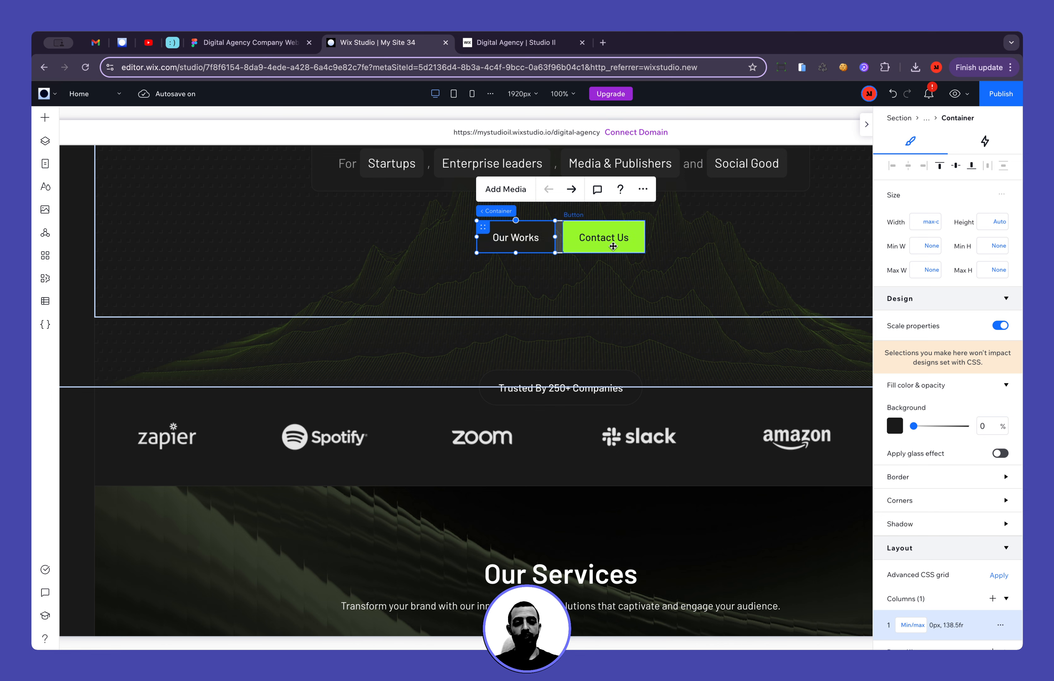
click(254, 49)
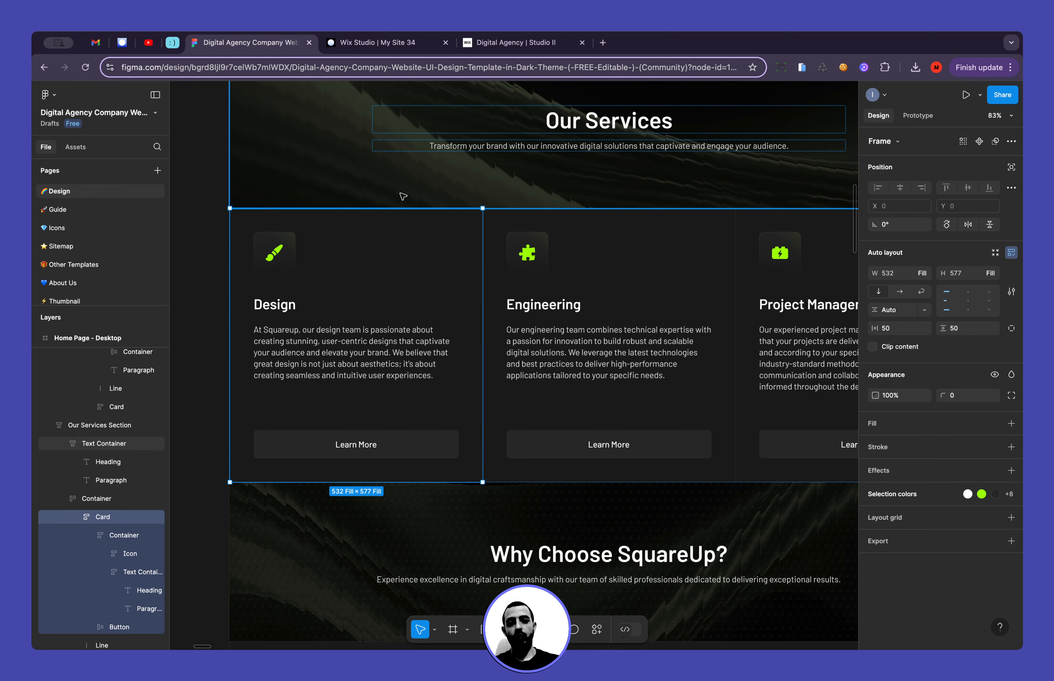
click(403, 46)
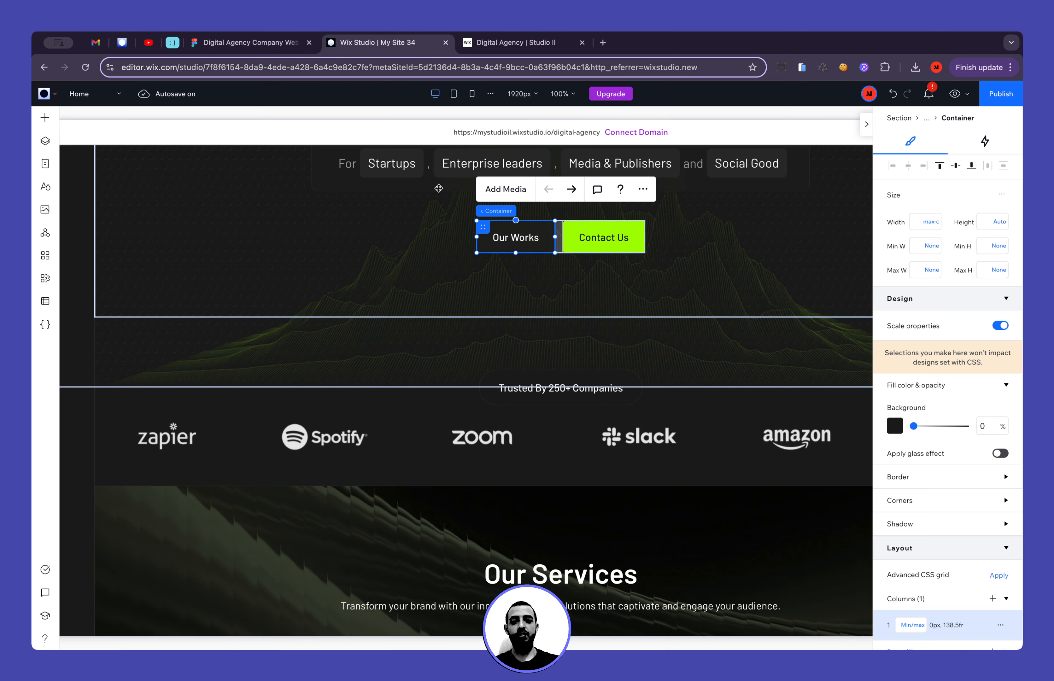
click(606, 239)
click(626, 208)
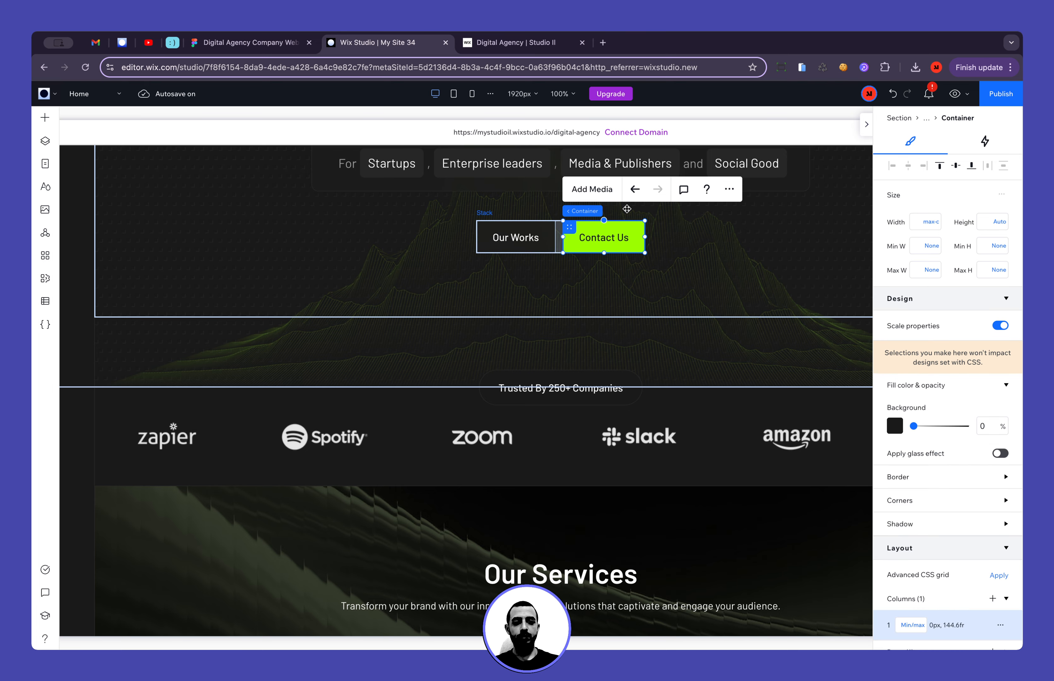
click(729, 189)
click(758, 224)
Try to paste the copied Contact Us container into the service card, and remove the pasted element
scroll(473, 432, down, 2)
scroll(473, 432, down, 8)
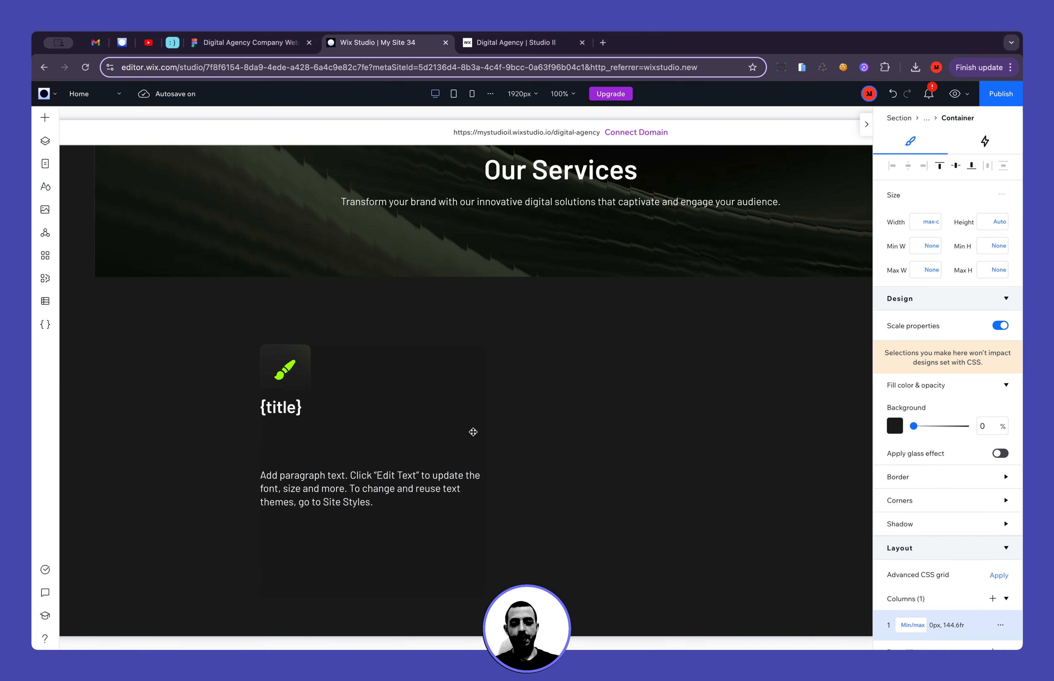
click(386, 501)
key(super+v)
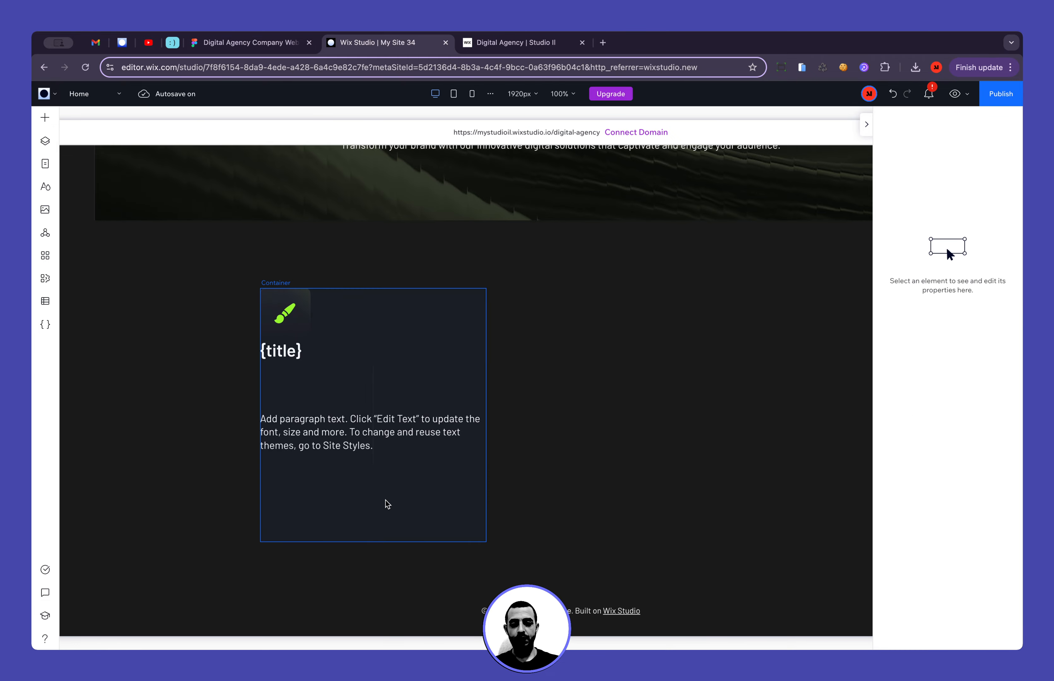
key(Delete)
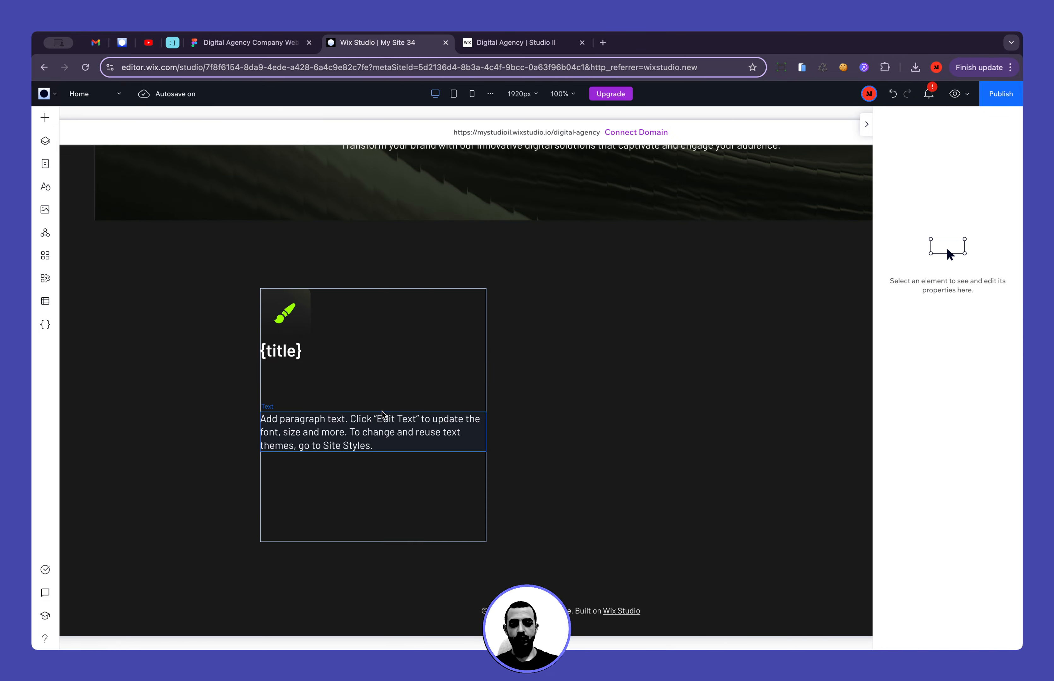
Duplicate the Contact Us container in the hero section and delete the duplicate
scroll(583, 326, up, 9)
scroll(583, 325, up, 5)
scroll(598, 333, down, 2)
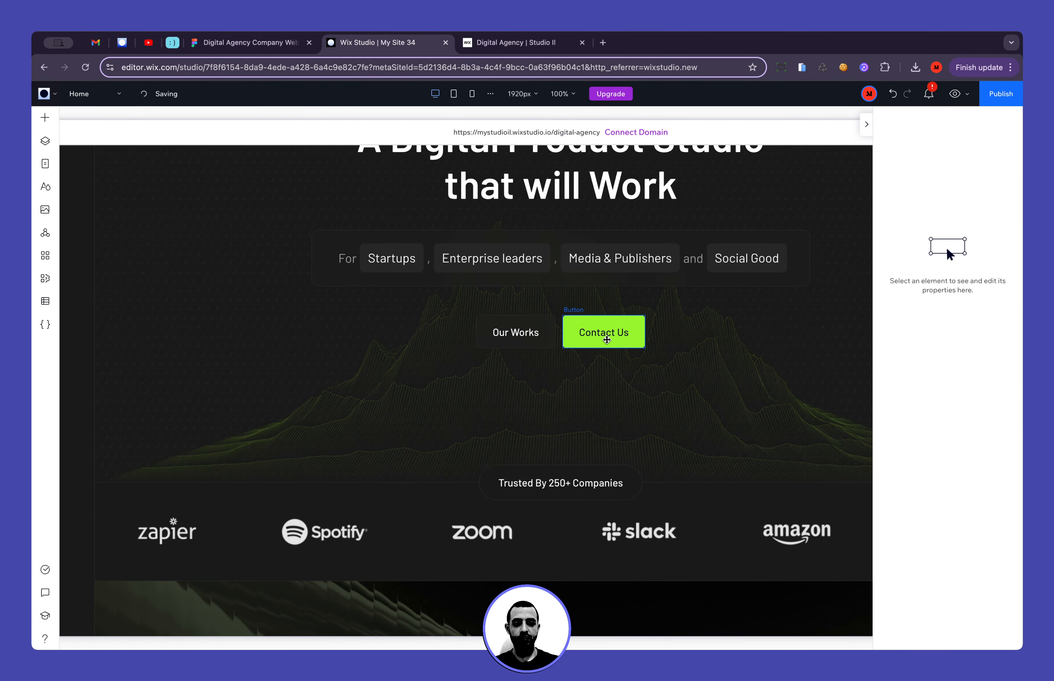
click(603, 332)
click(628, 305)
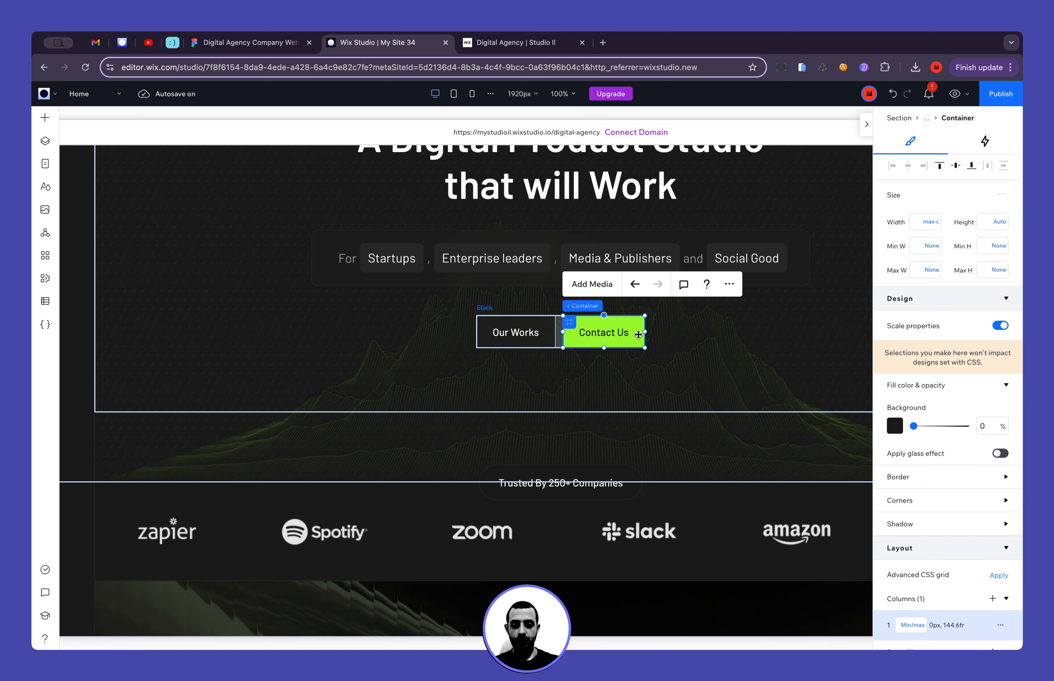
key(super+d)
key(Delete)
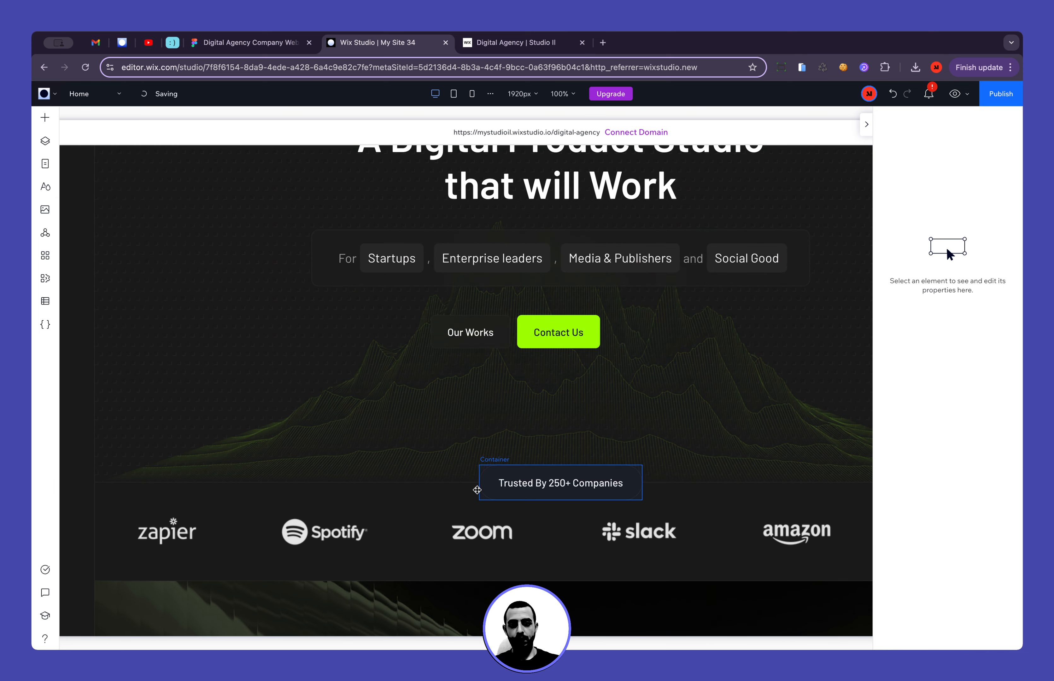
Set the hero button stack's right margin to 0 px and check the stack at the tablet and mobile breakpoints
click(514, 339)
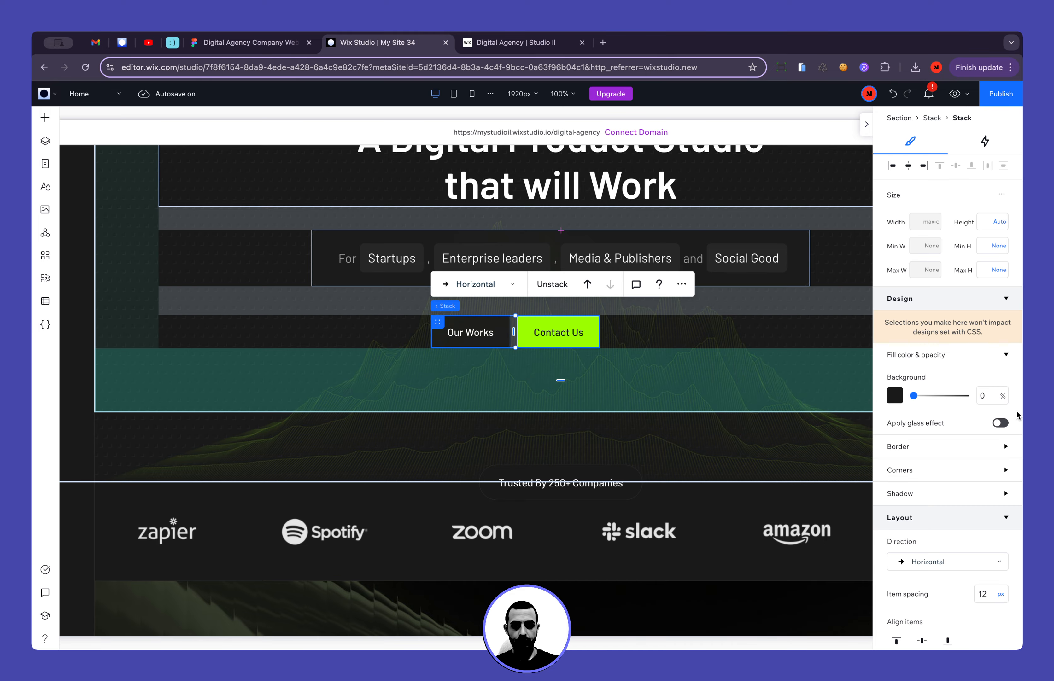
scroll(1014, 412, down, 7)
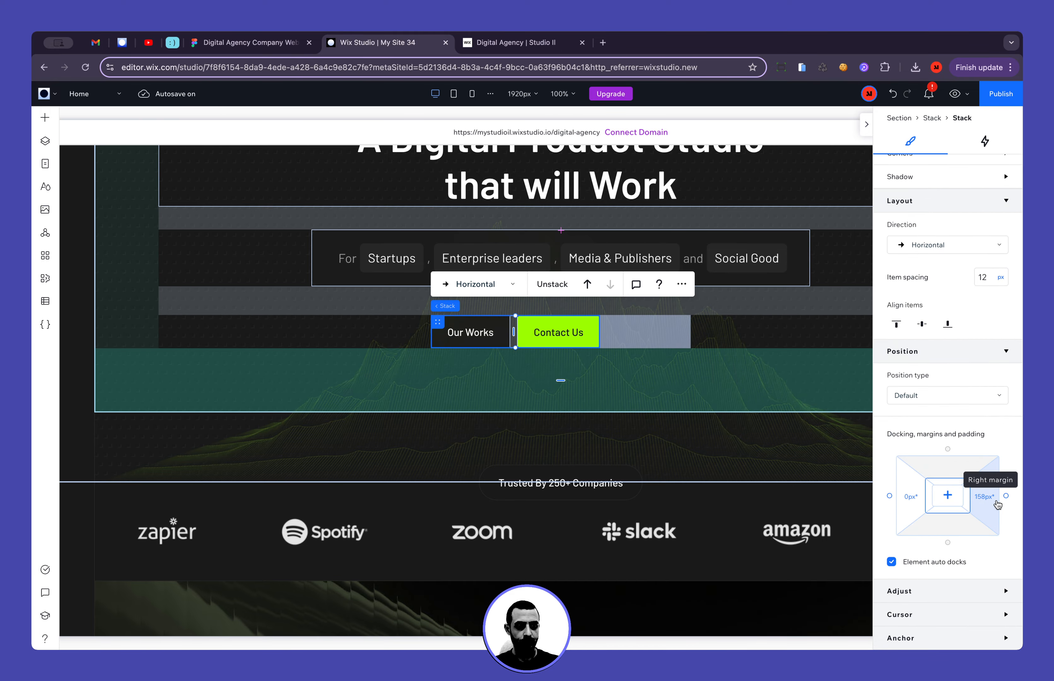
click(977, 497)
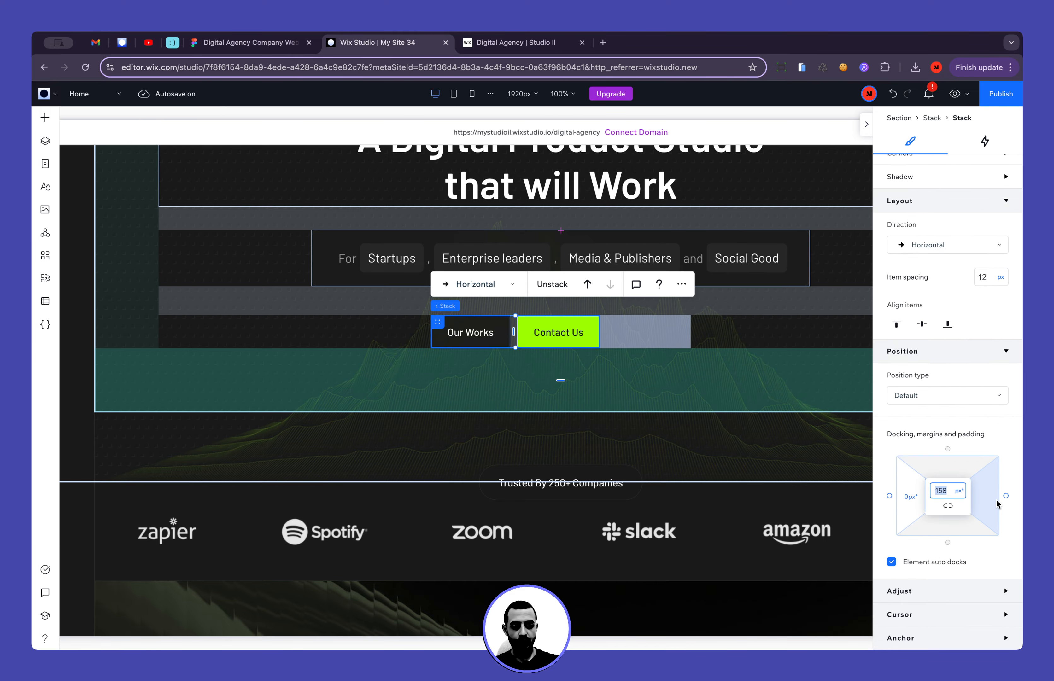
click(454, 93)
click(472, 93)
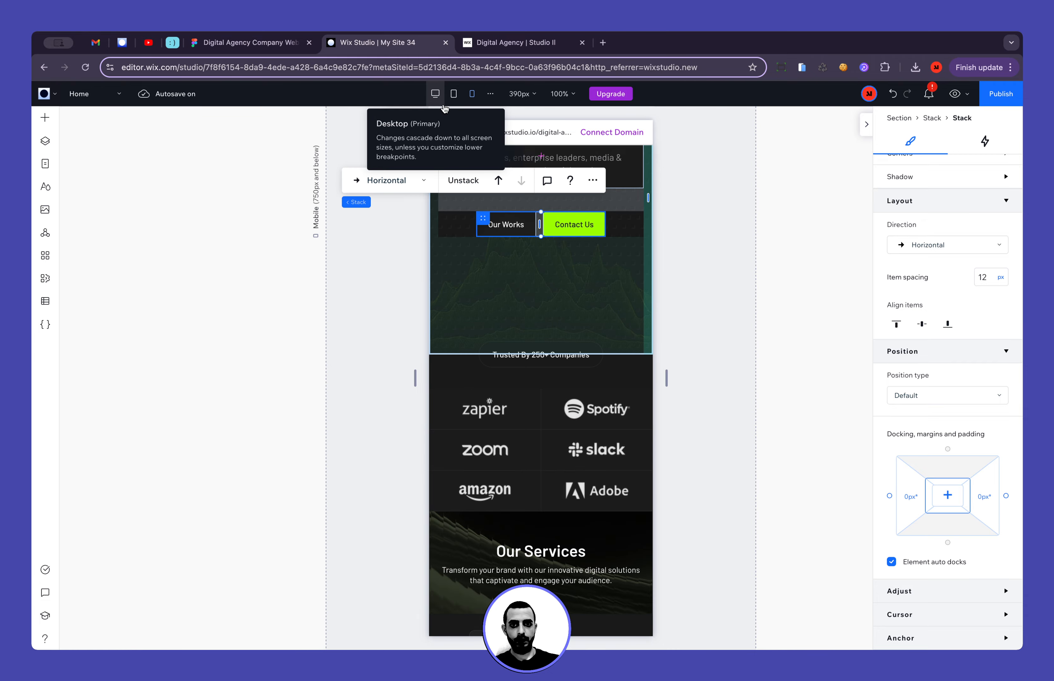
click(435, 93)
Paste the Contact Us button container into the service card and move it into the empty fourth row
scroll(442, 452, down, 10)
scroll(442, 451, down, 2)
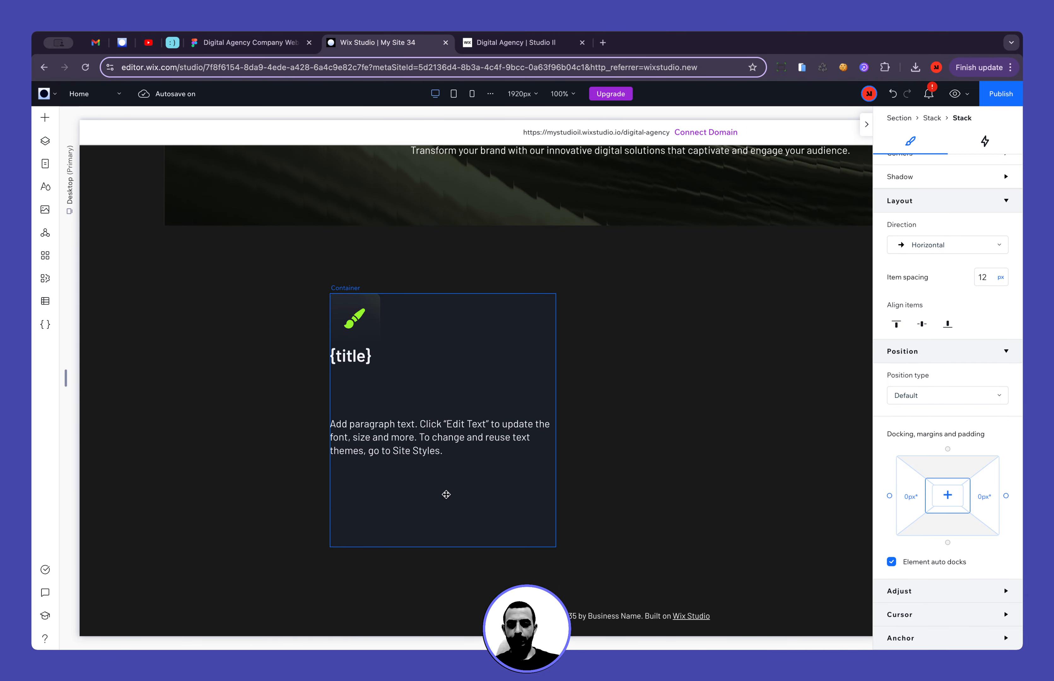
click(446, 495)
key(super+v)
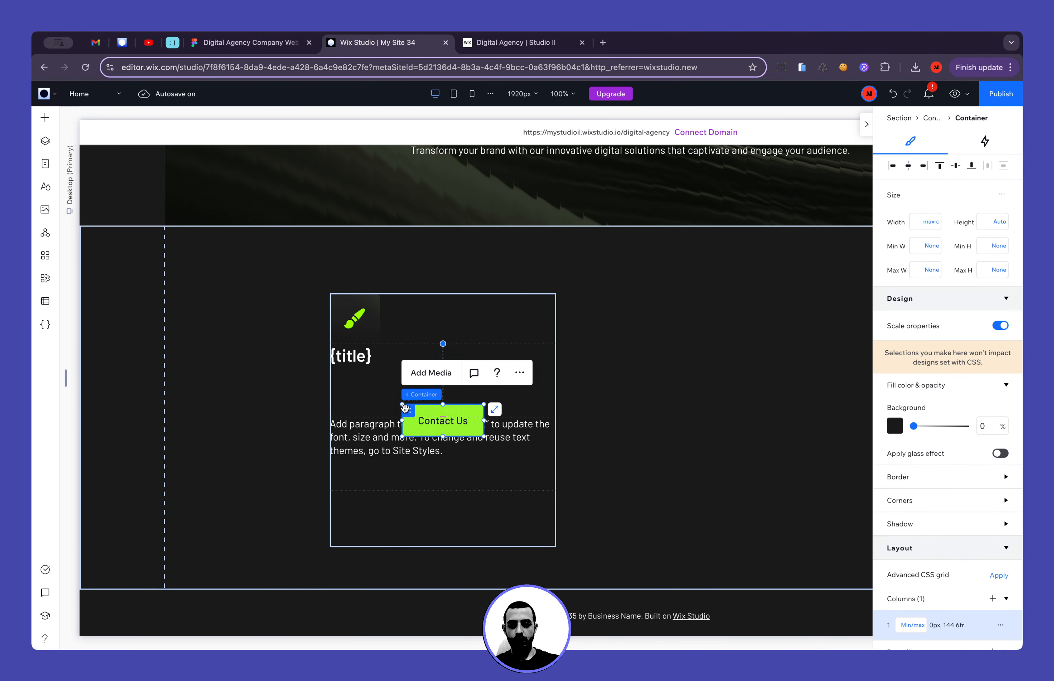
drag(407, 408, 405, 510)
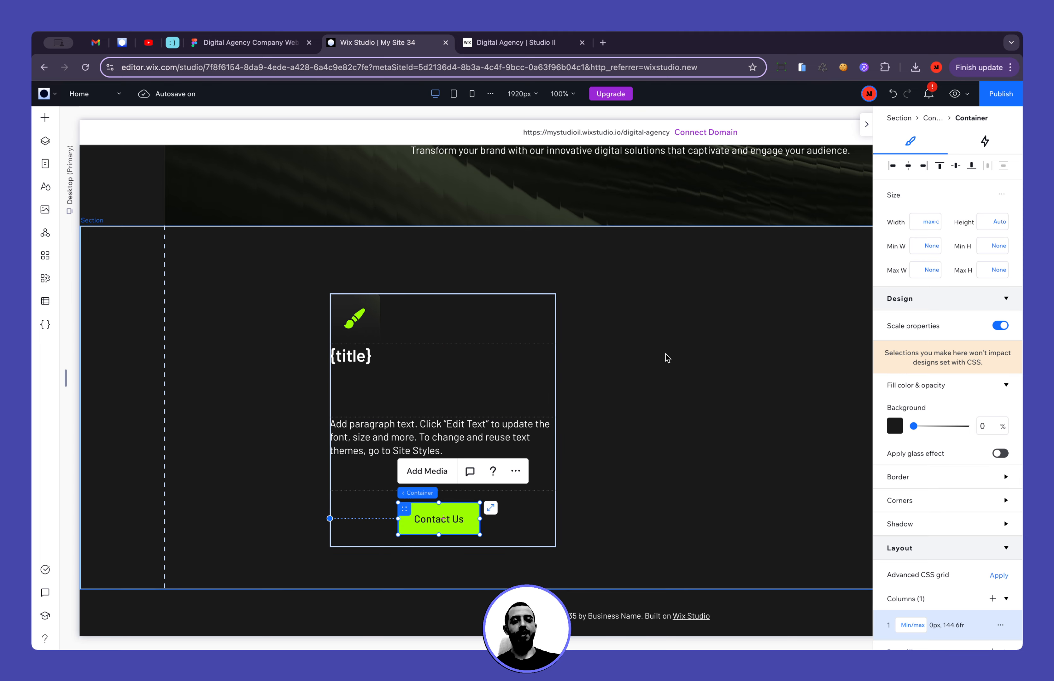
Switch to the Figma design and examine the service cards' layout, spacing and Learn More buttons
click(527, 373)
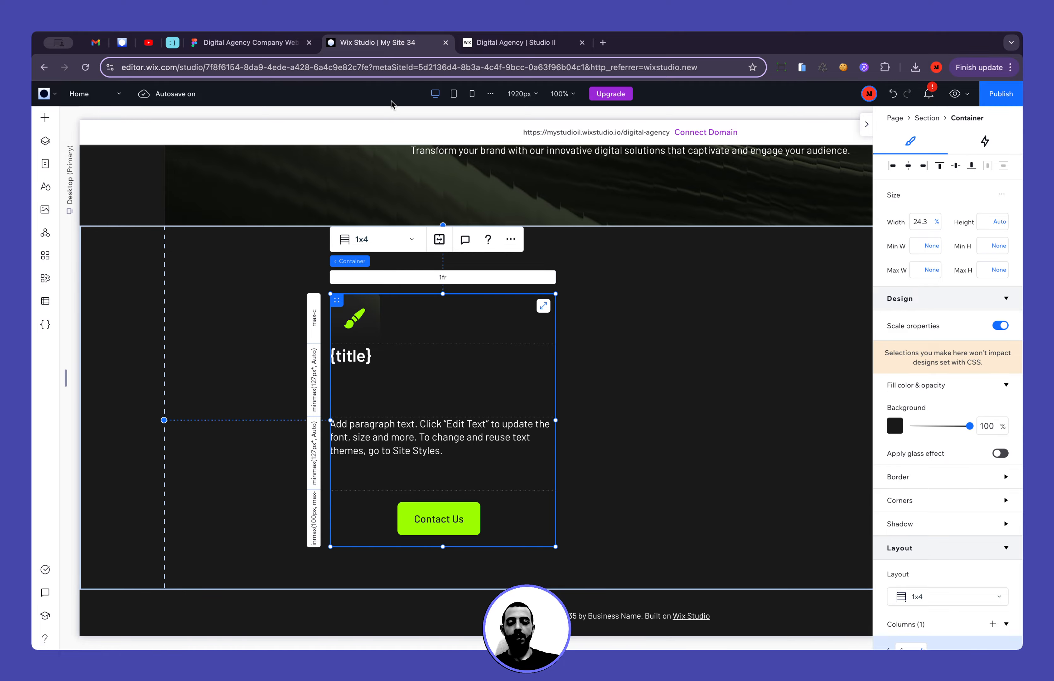
click(271, 41)
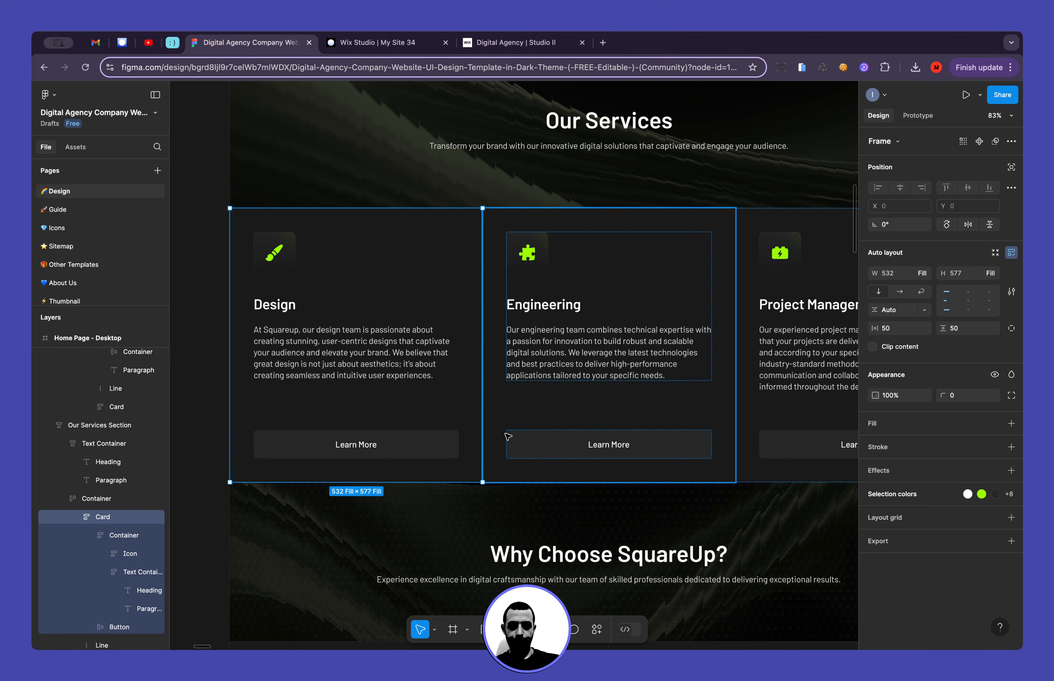
scroll(516, 428, down, 5)
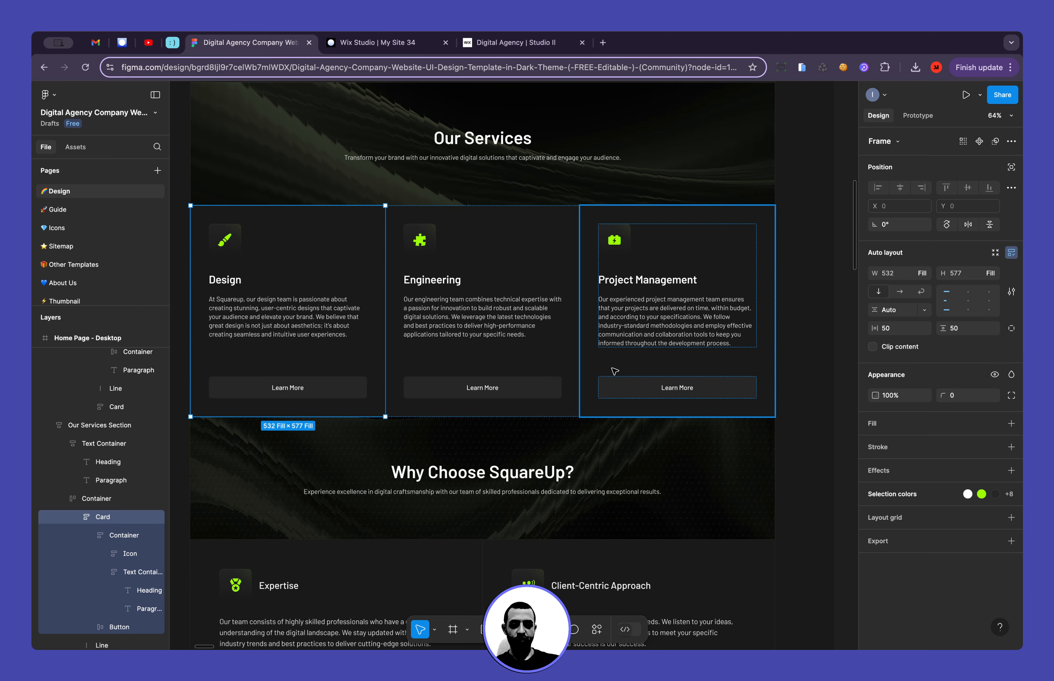
scroll(480, 362, up, 5)
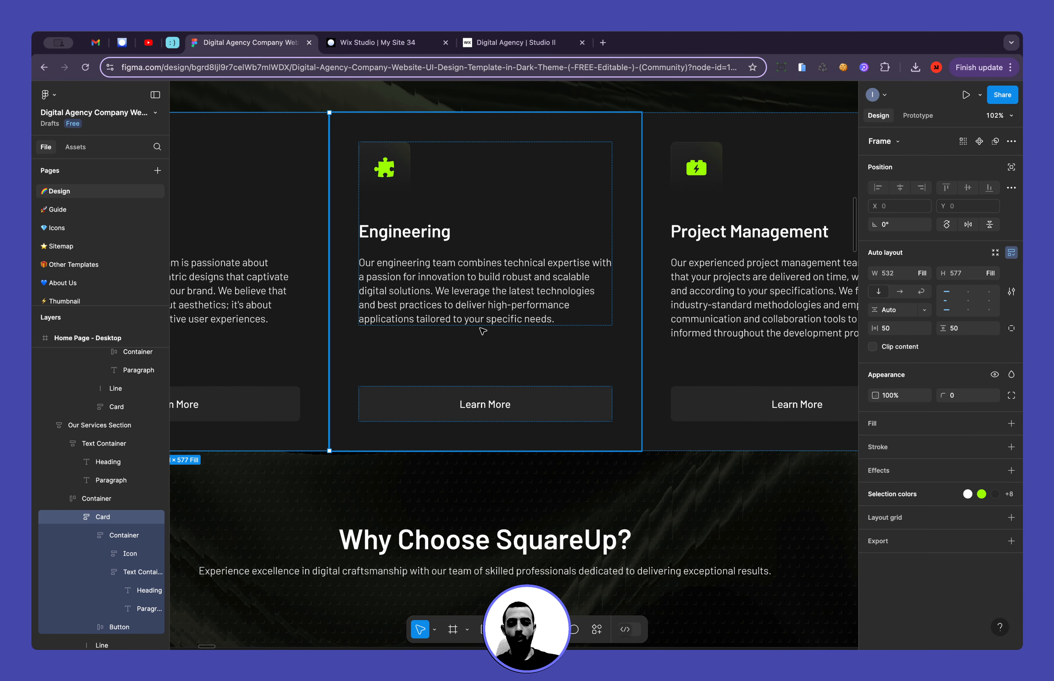
scroll(487, 299, down, 5)
scroll(612, 203, left, 3)
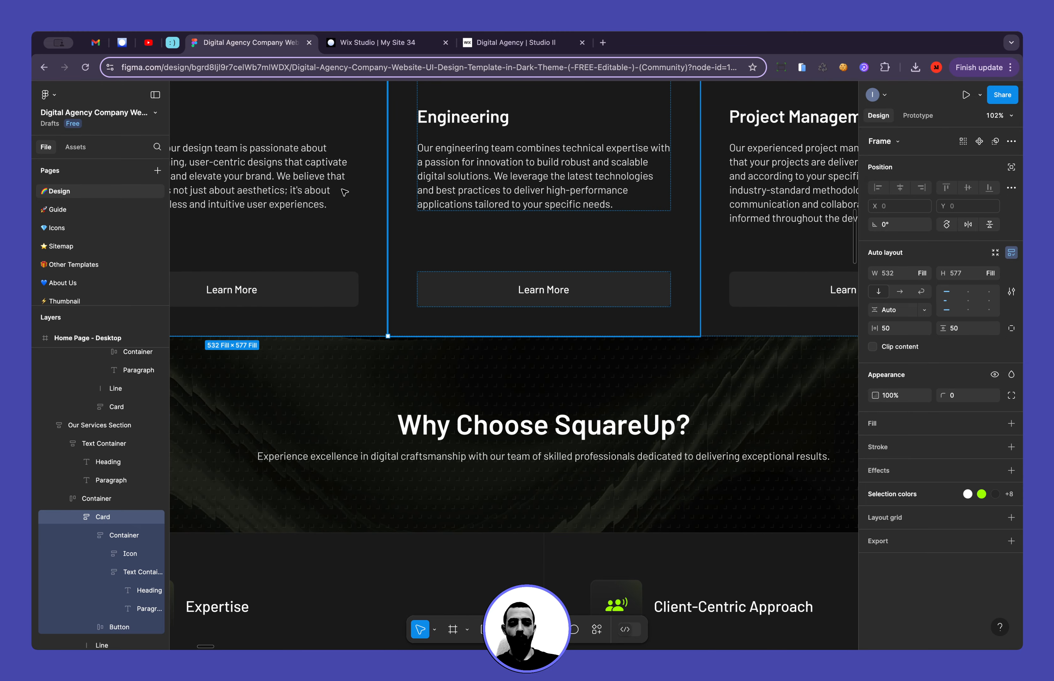
scroll(577, 197, right, 5)
scroll(577, 198, up, 1)
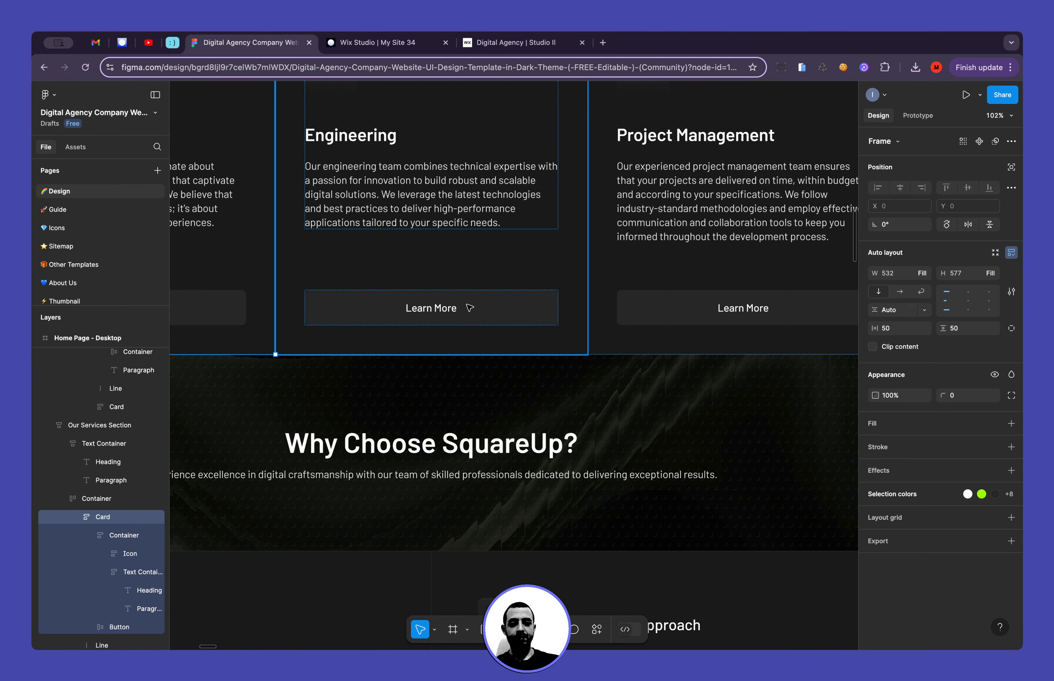
Back in Wix Studio, locate the card's button container in the layer tree and collapse the Companies Logos and Our Services layers
click(377, 42)
click(371, 507)
click(45, 141)
scroll(164, 500, down, 3)
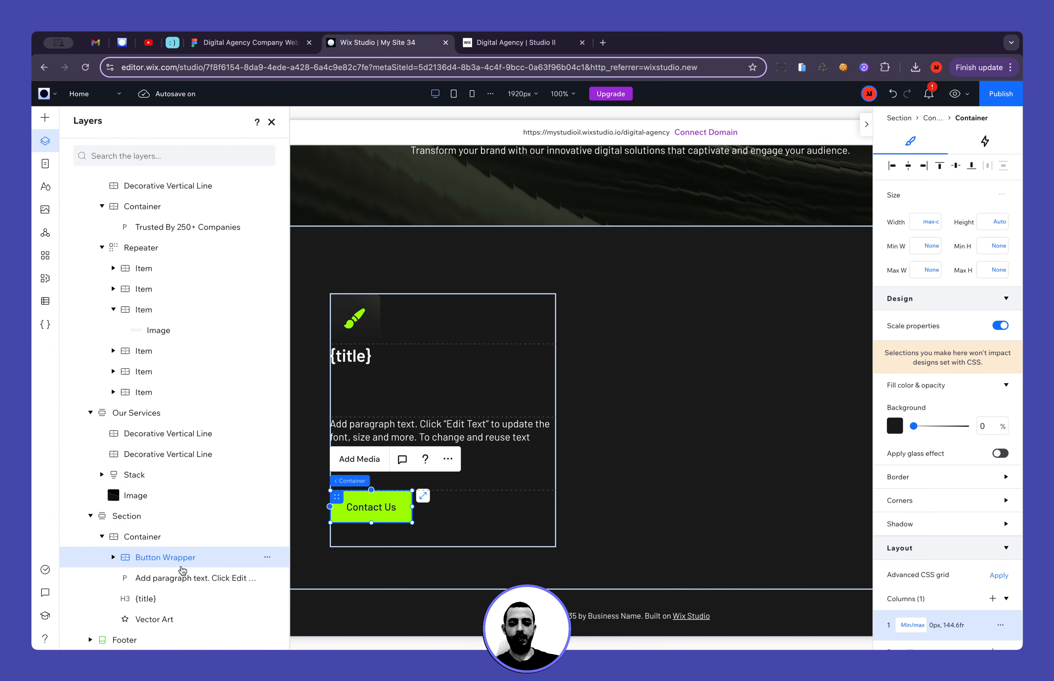
scroll(189, 266, up, 3)
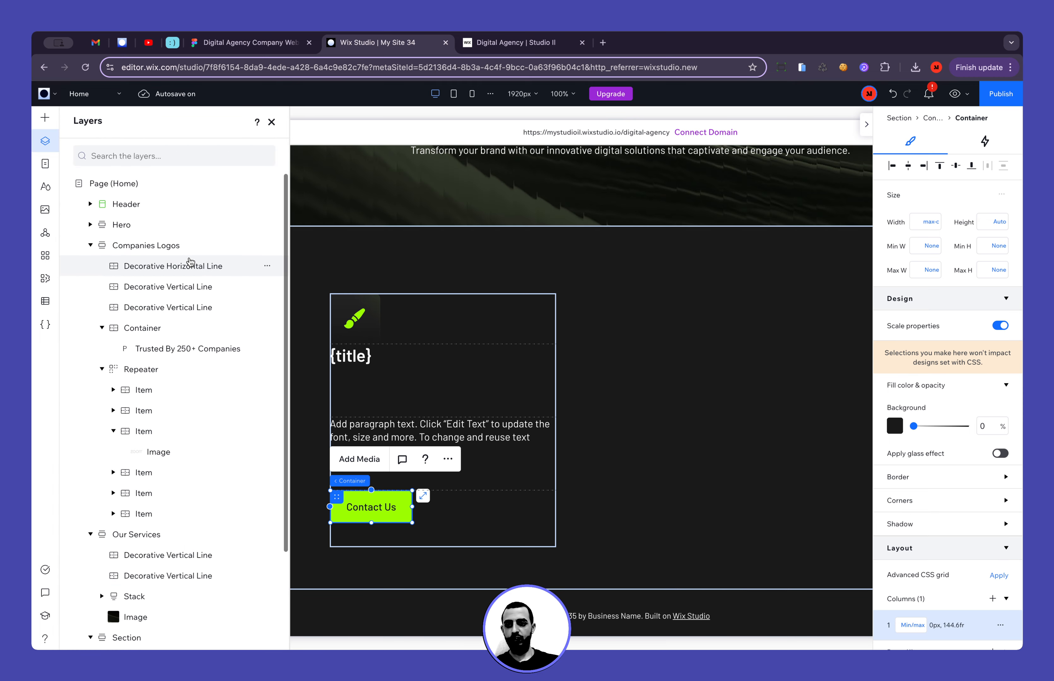
click(91, 245)
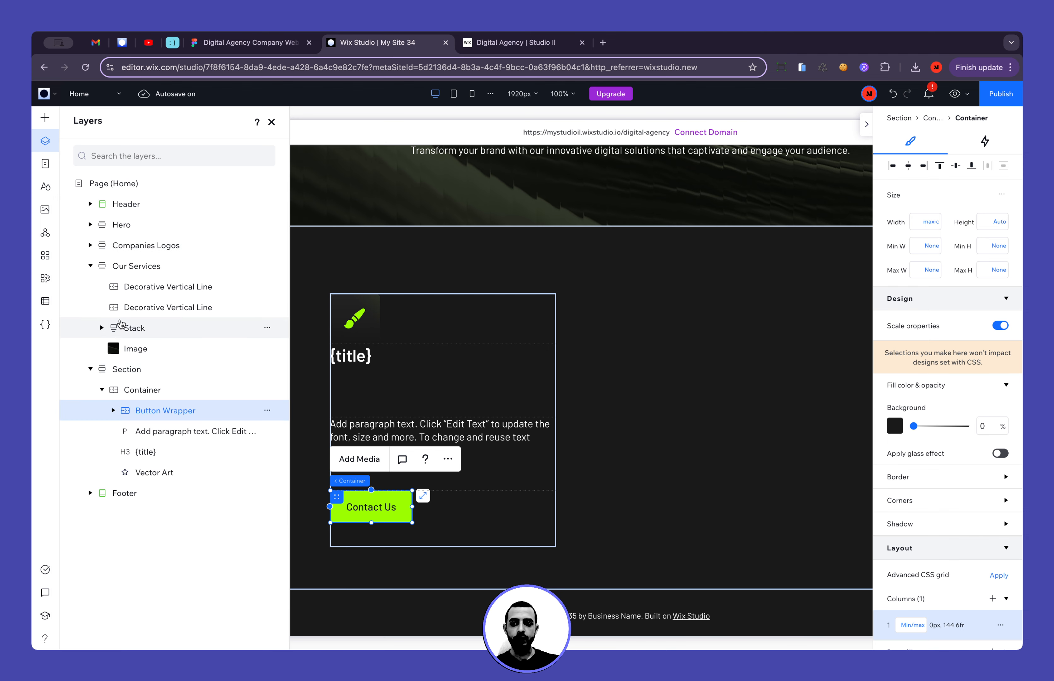
click(91, 267)
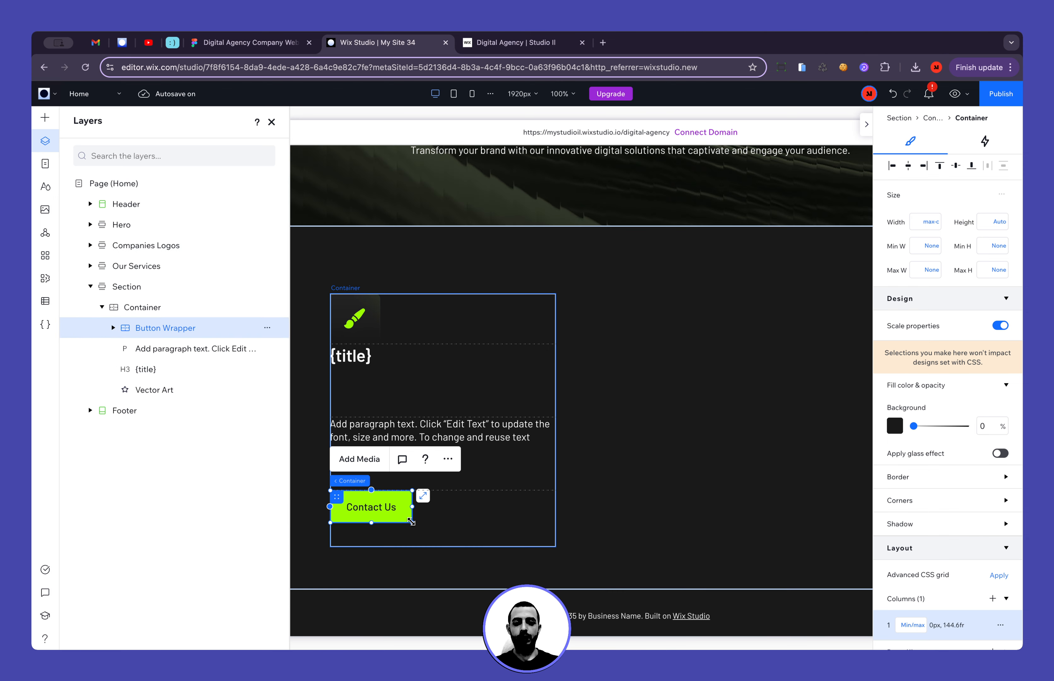
In Figma, open the Grey/15 color style of the Design card's Learn More button and select its hex value
click(248, 42)
click(842, 567)
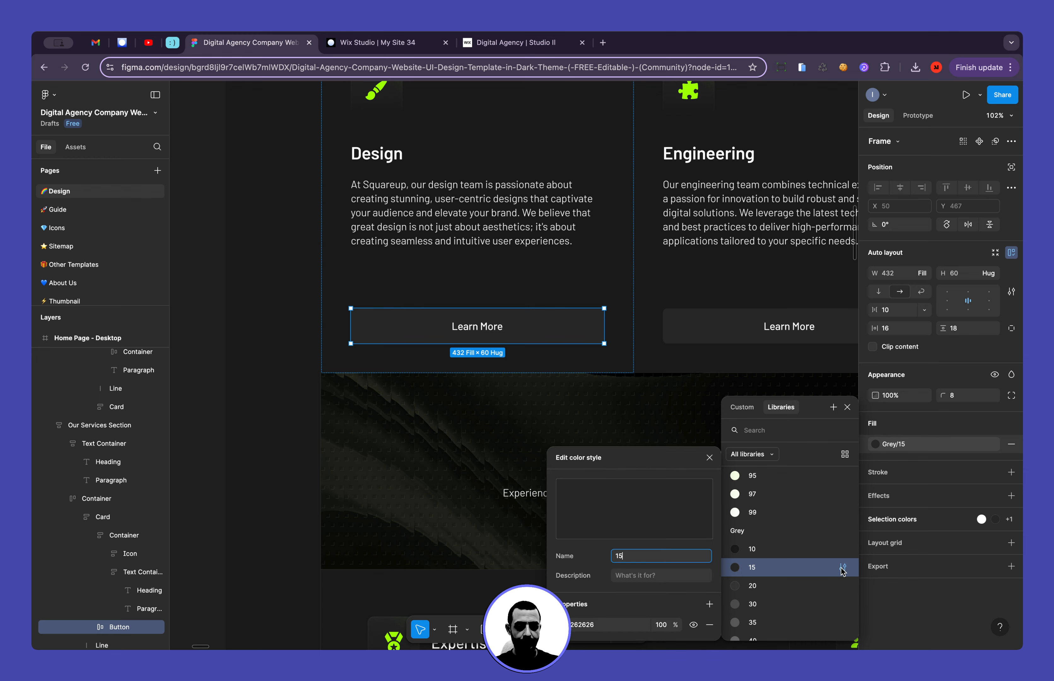
click(614, 624)
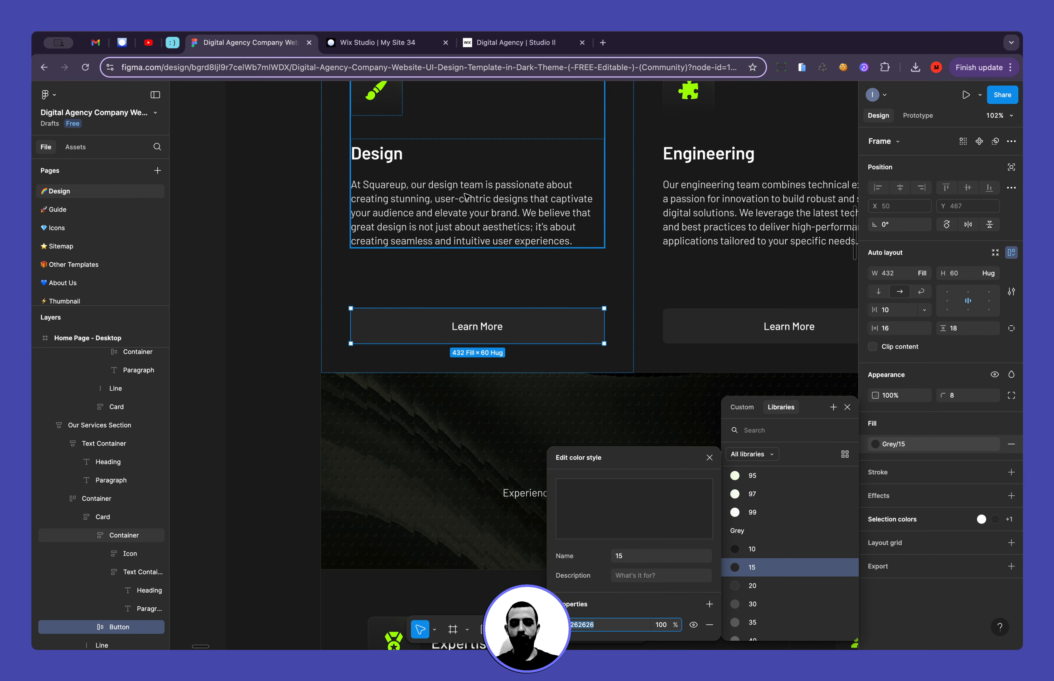
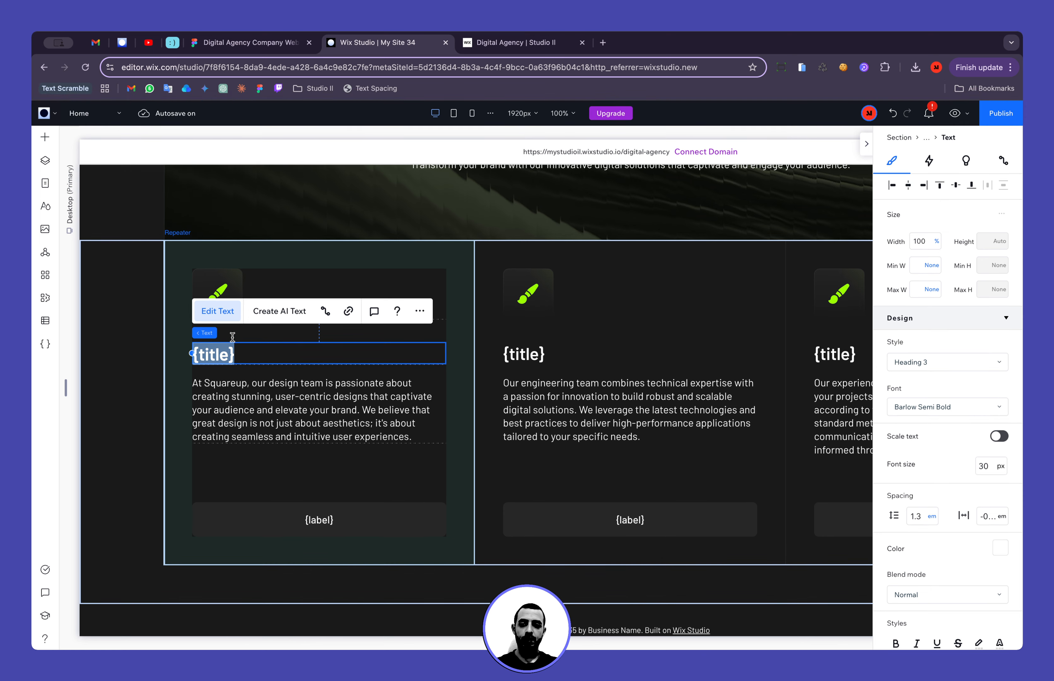
Set the first card's title to "Design" and paste "Engineering" from Figma as the second card's title
text(Design)
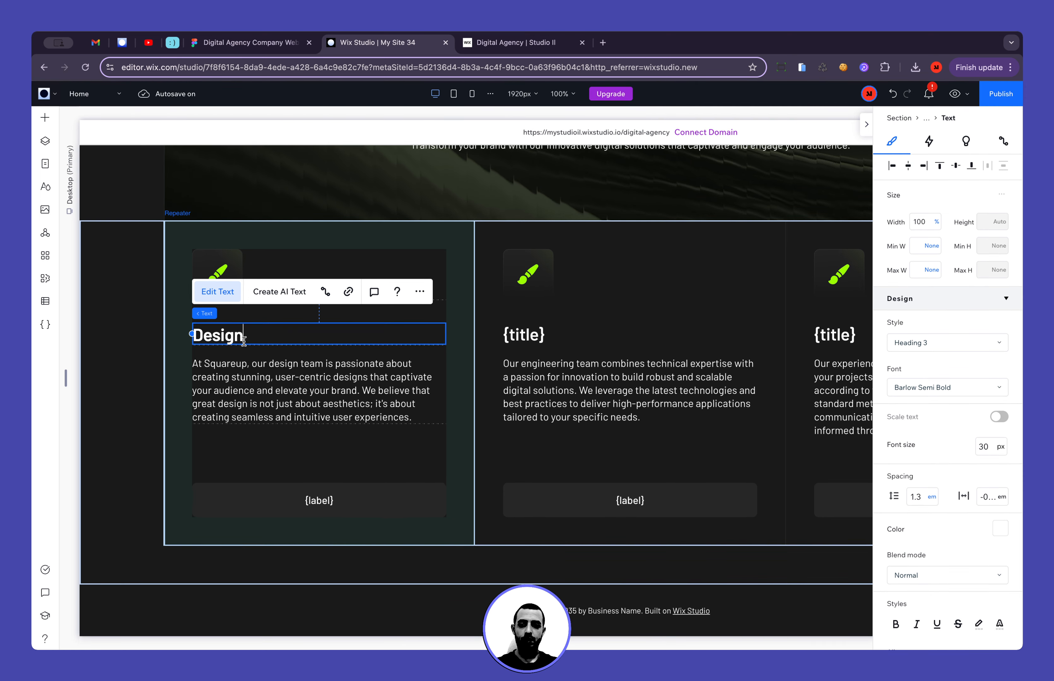
click(278, 48)
double_click(434, 295)
key(ctrl+c)
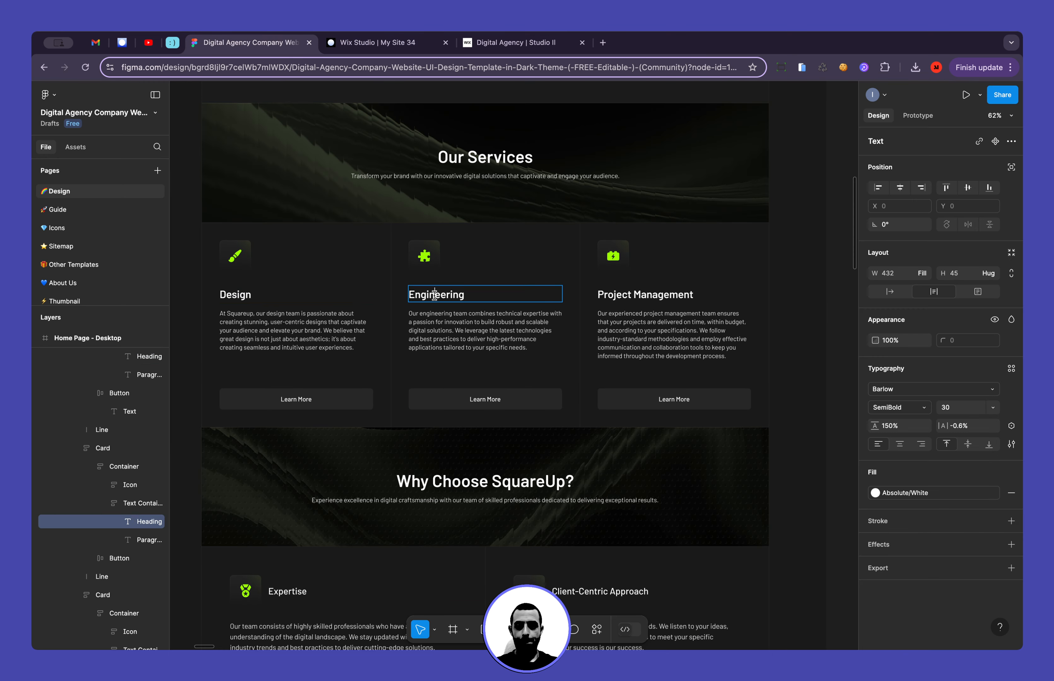
click(402, 43)
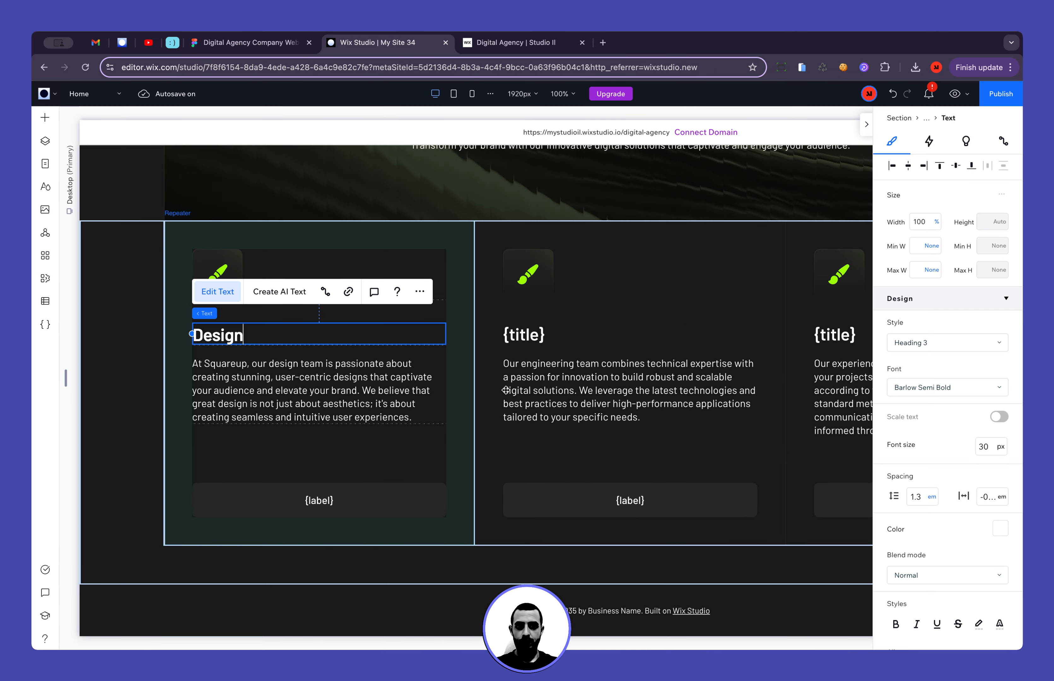
double_click(529, 335)
key(ctrl+v)
Copy the "Project Management" heading from Figma and paste it as the third card's title in Wix Studio
click(272, 44)
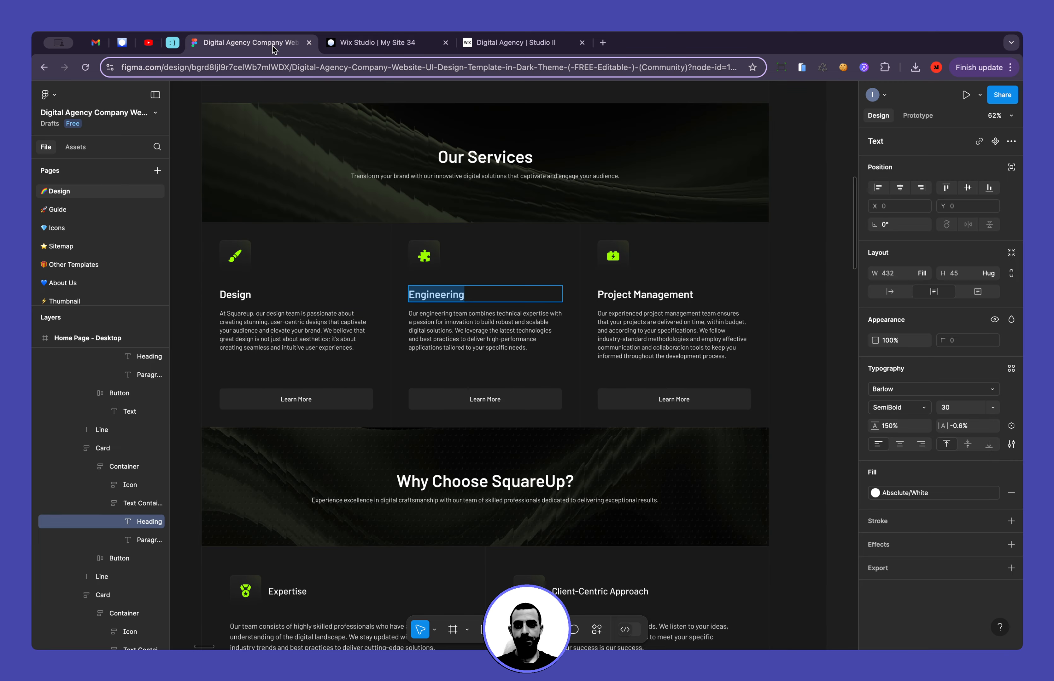
double_click(675, 297)
key(ctrl+c)
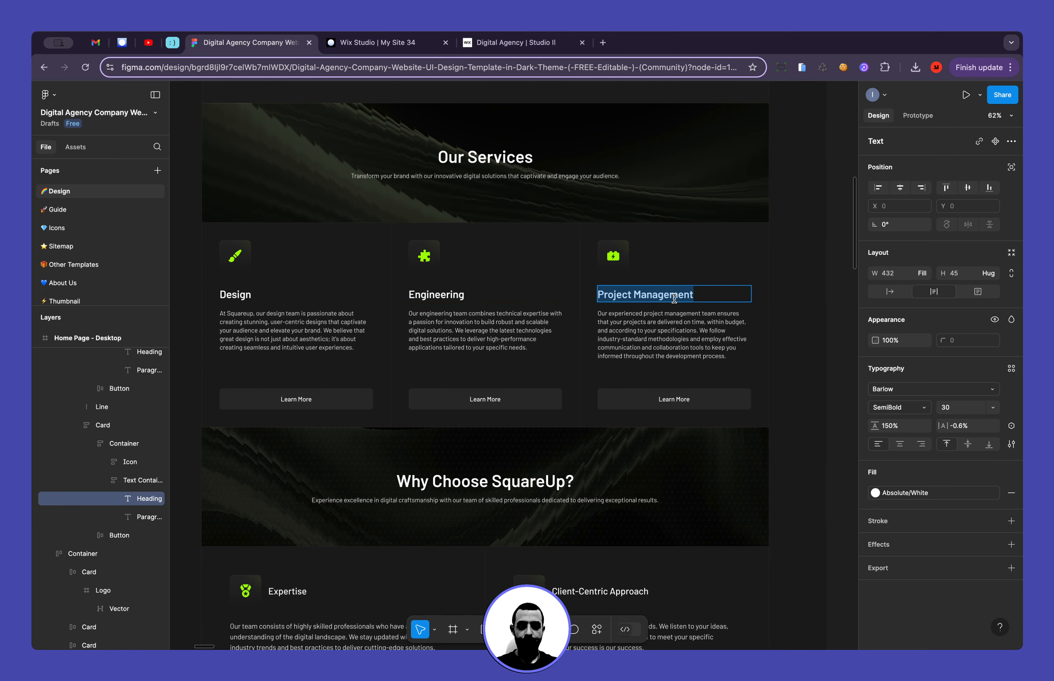
click(373, 42)
double_click(825, 330)
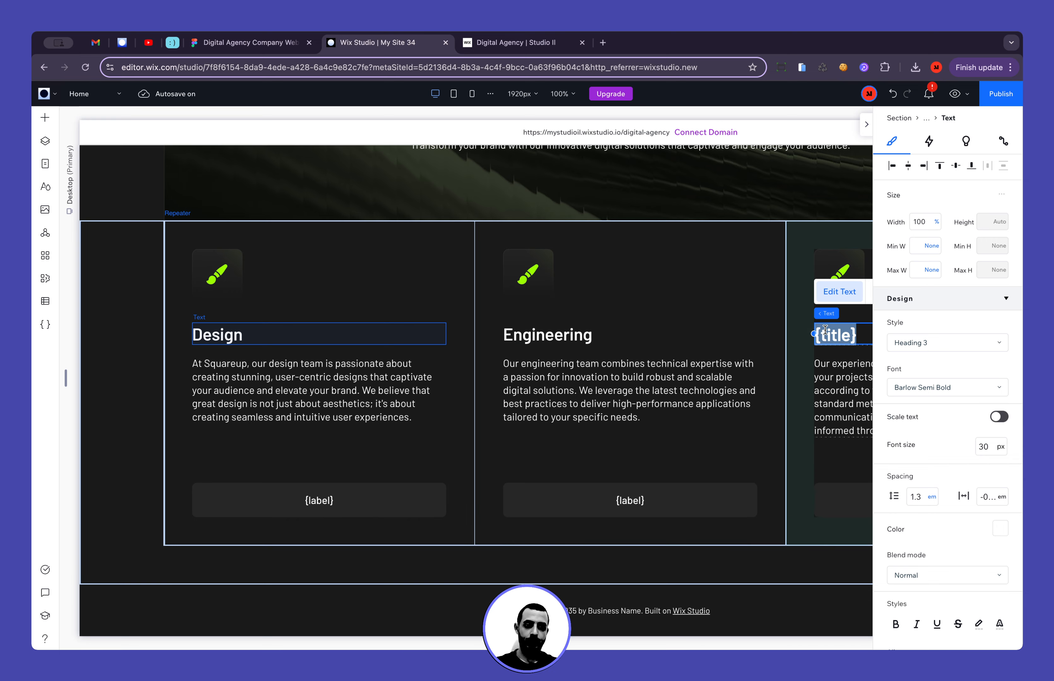
key(ctrl+v)
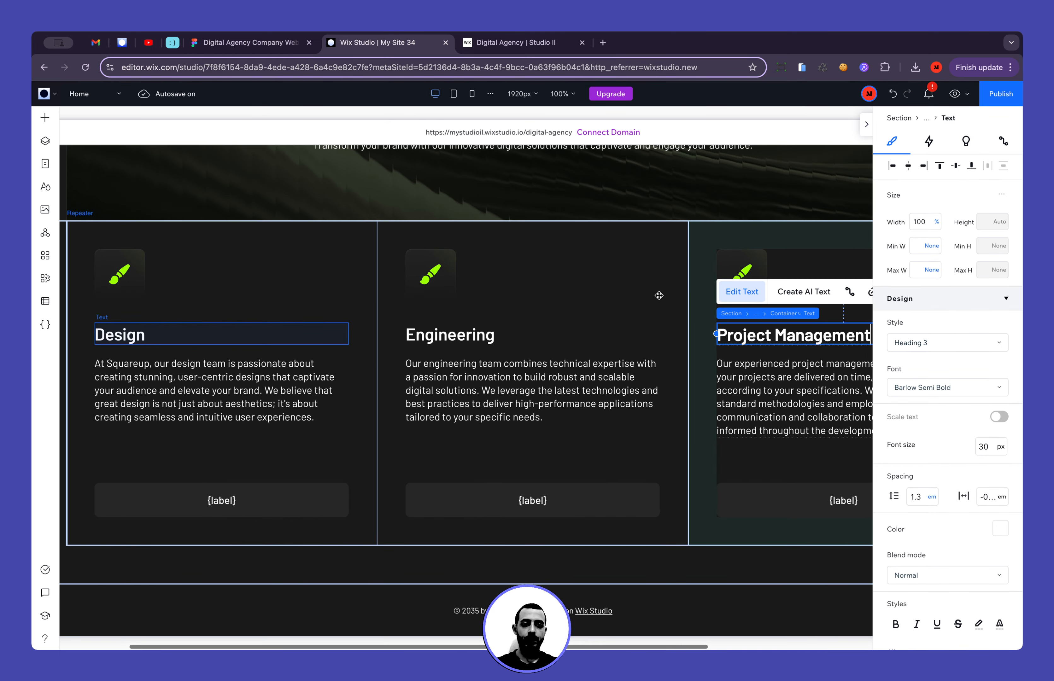
click(634, 187)
Check the service cards at a narrower canvas width and at a desktop editing size of 1280 px
scroll(655, 255, right, 5)
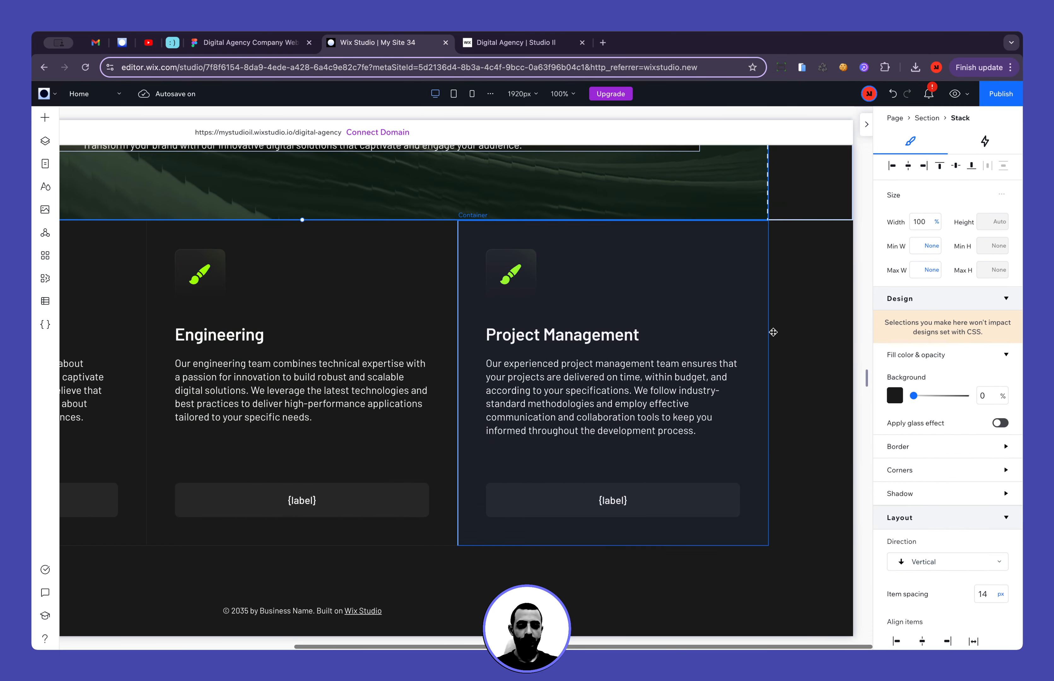
drag(867, 379, 596, 428)
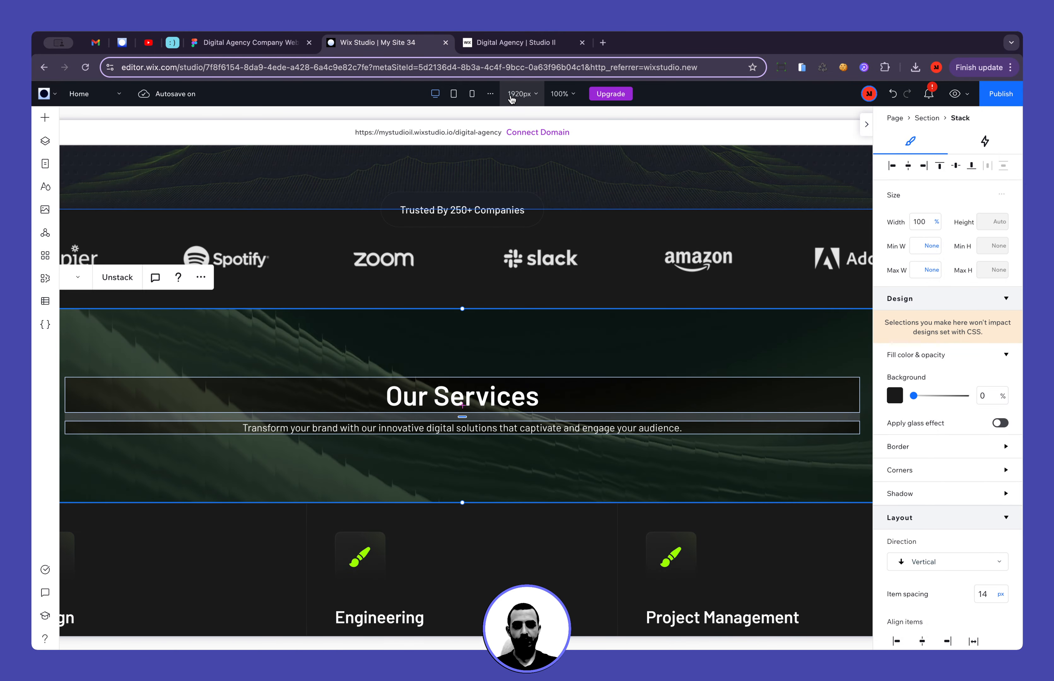
click(512, 95)
text(12)
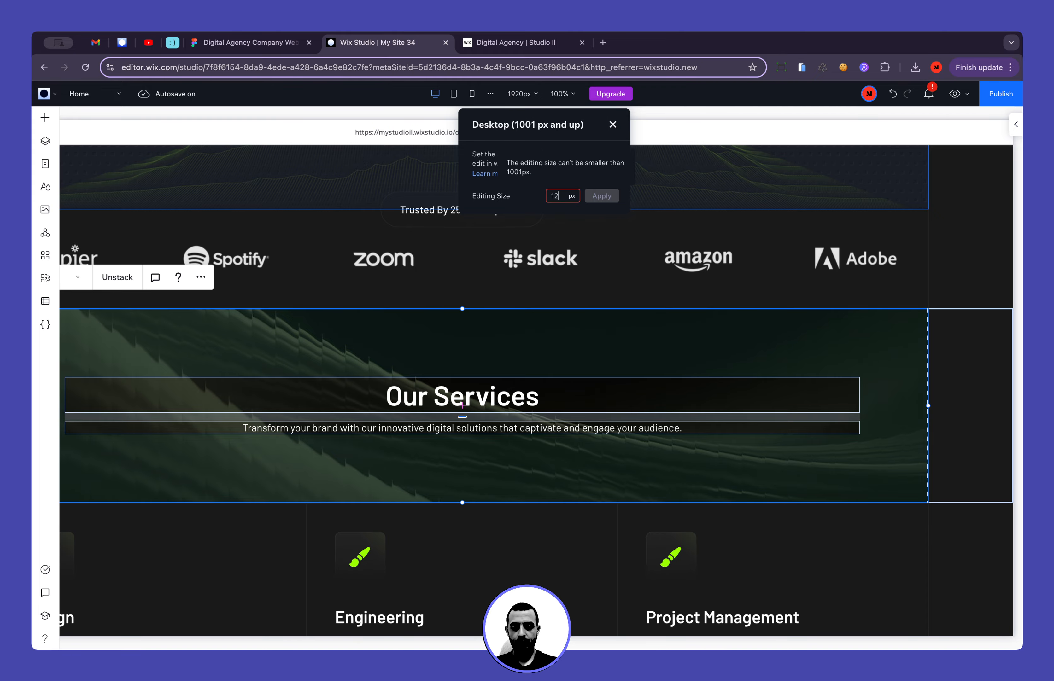
text(80)
key(Return)
scroll(569, 311, down, 6)
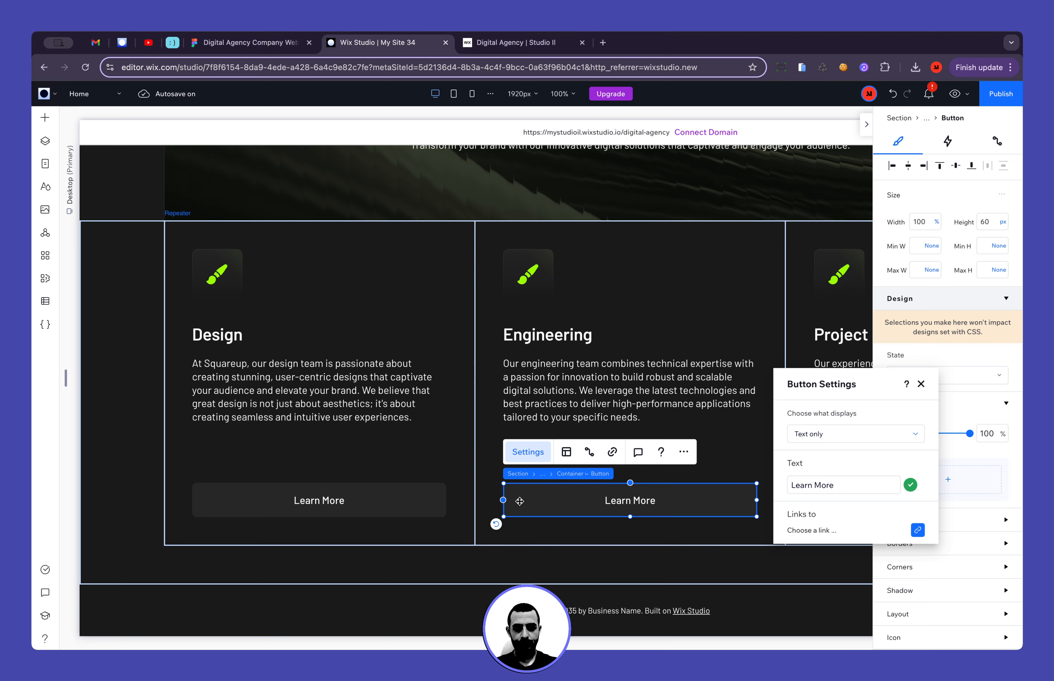
Set the Project Management card's button text to "Learn More"
scroll(442, 355, right, 5)
click(612, 499)
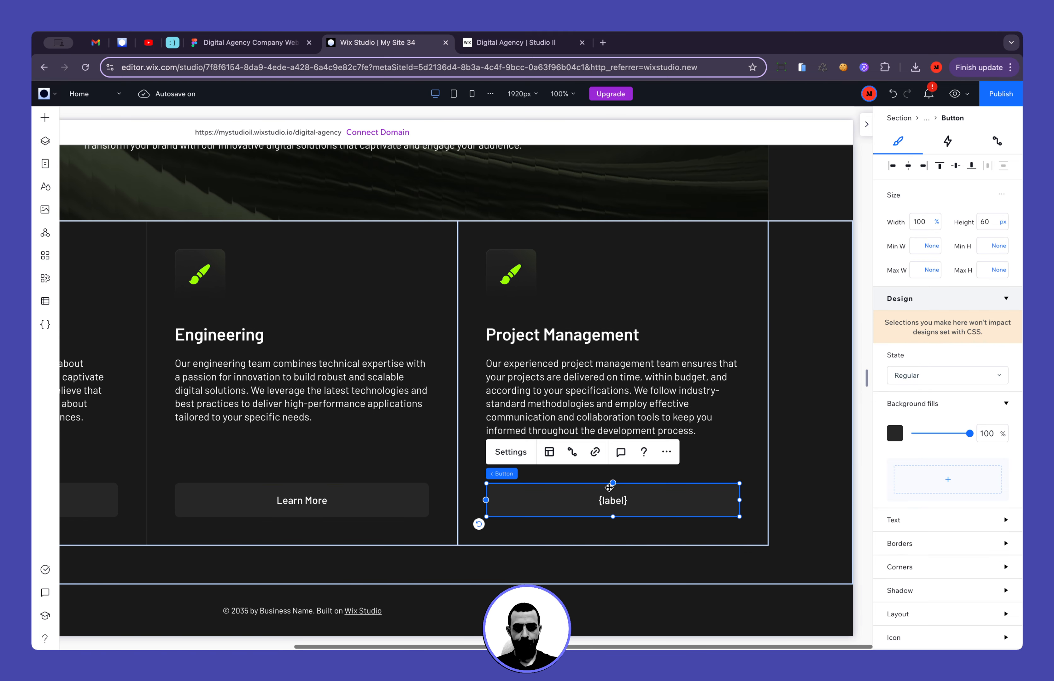
click(522, 454)
text(Learn More)
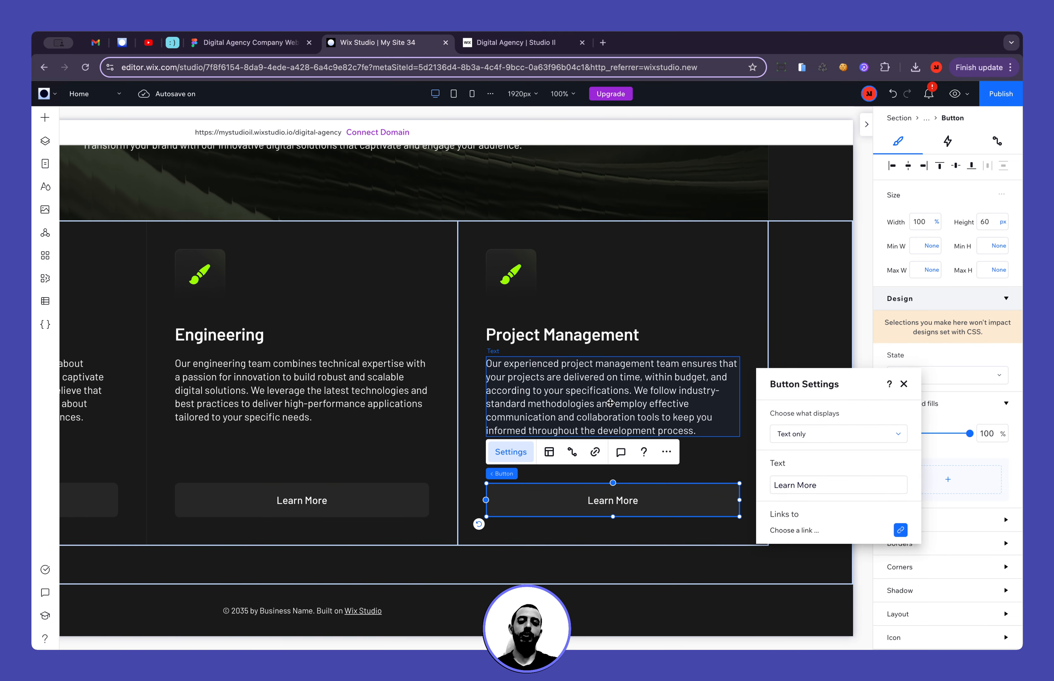
click(800, 312)
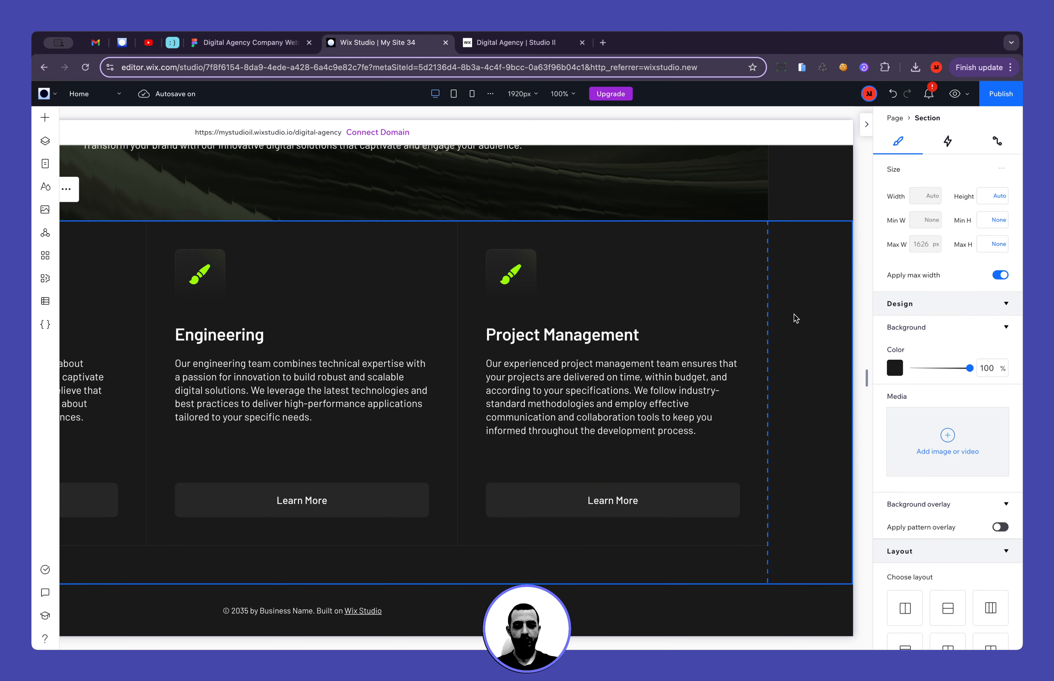
Add a fourth item to the services repeater, look over the resulting card layout, and undo the addition
click(680, 262)
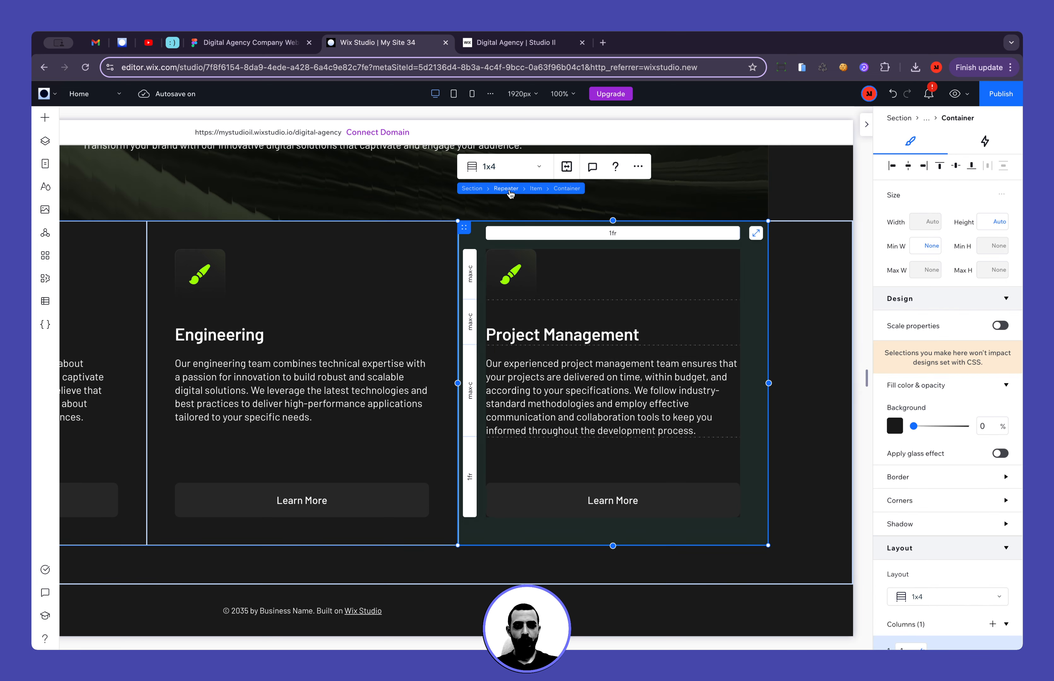
click(510, 189)
scroll(642, 246, left, 5)
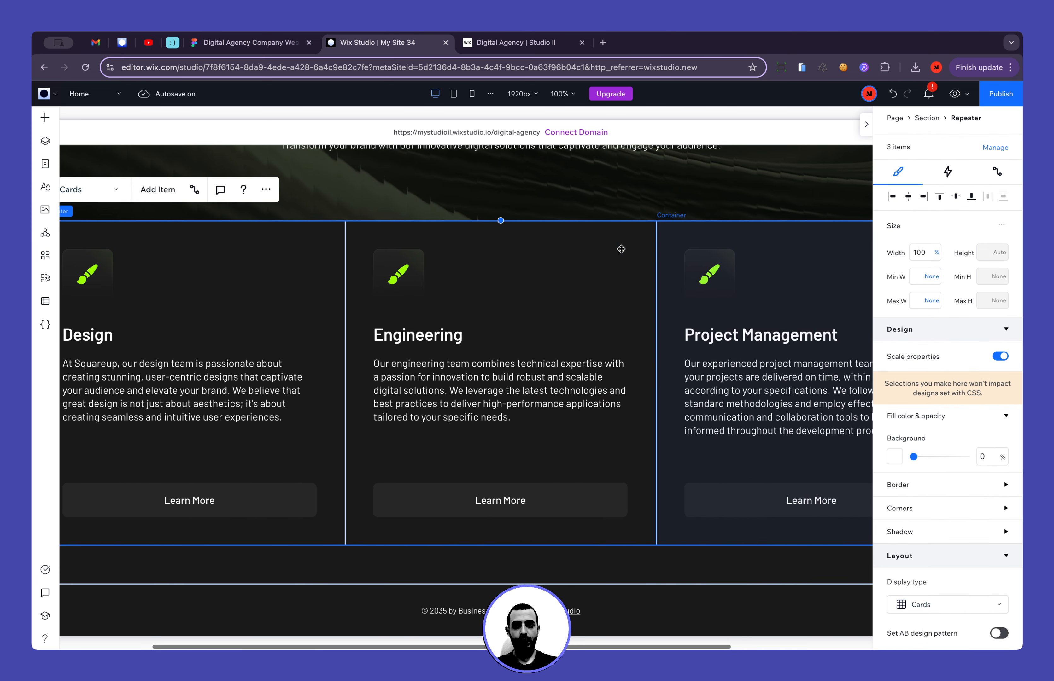
click(158, 189)
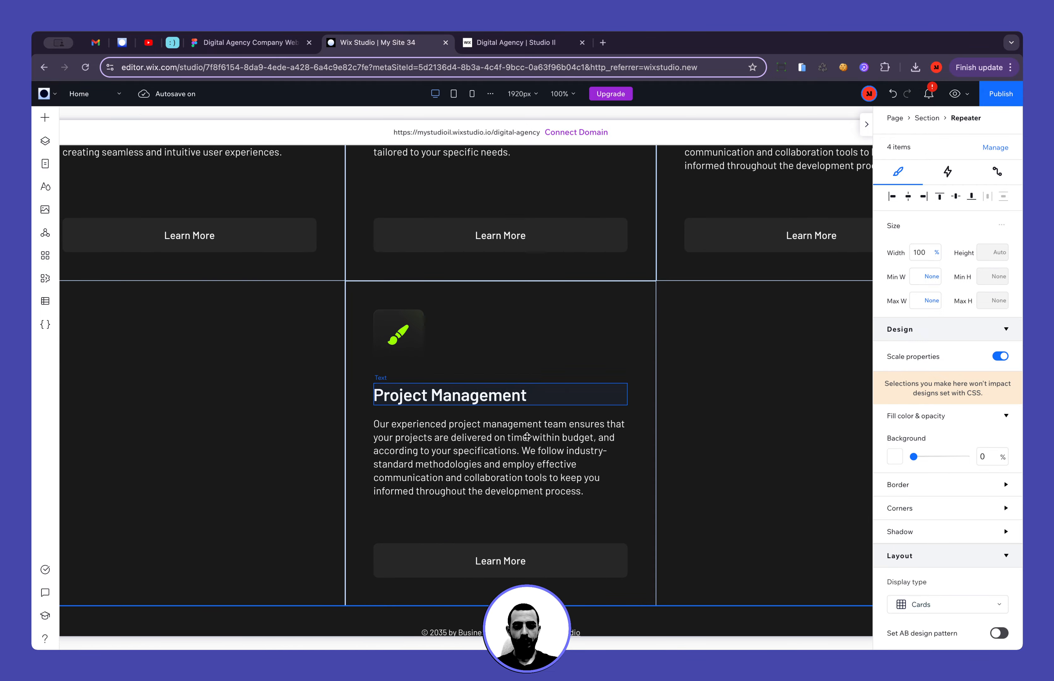
scroll(528, 443, right, 4)
scroll(529, 444, up, 4)
scroll(529, 443, down, 4)
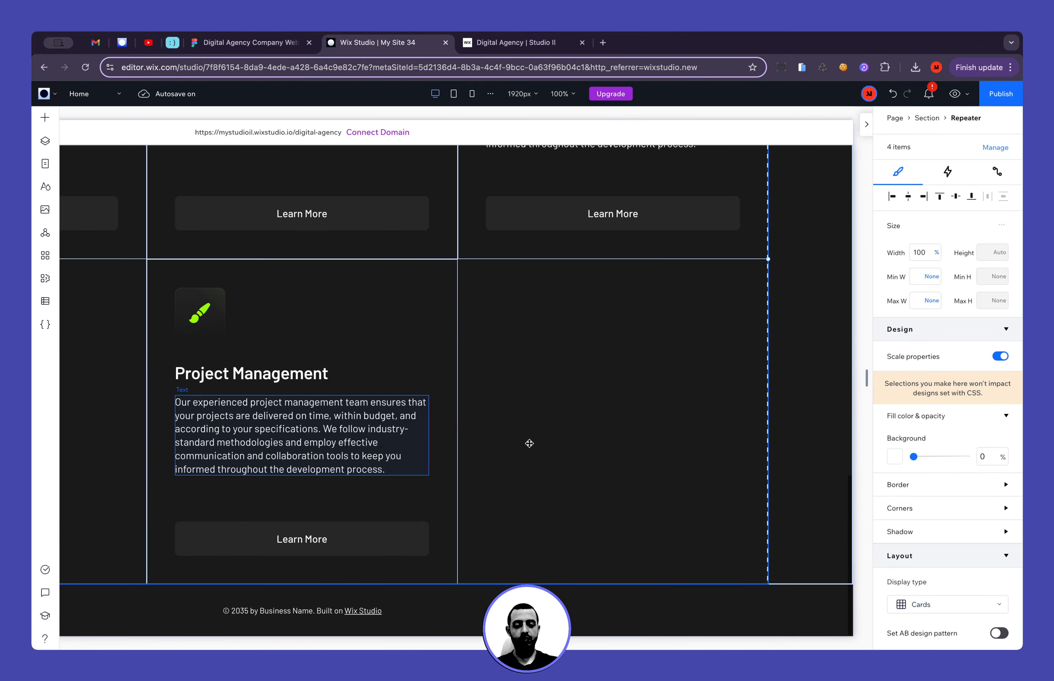
key(super+z)
scroll(471, 424, left, 3)
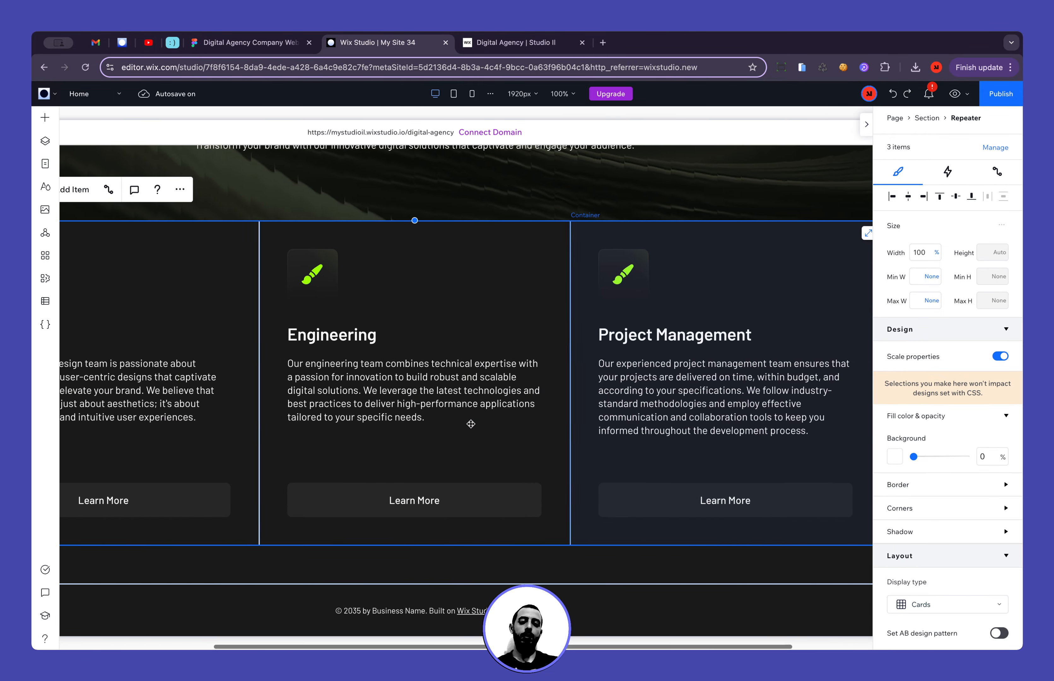
scroll(471, 424, left, 2)
scroll(456, 424, left, 2)
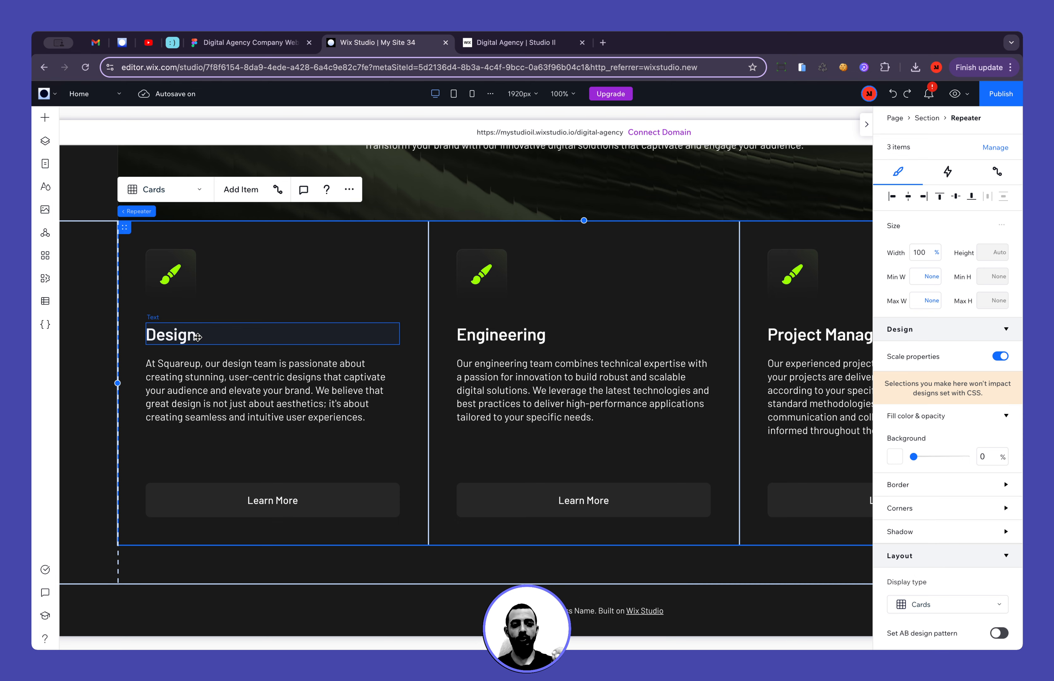
Review the Design card's layer structure and check the service cards at the tablet breakpoint before returning to the desktop view
click(200, 381)
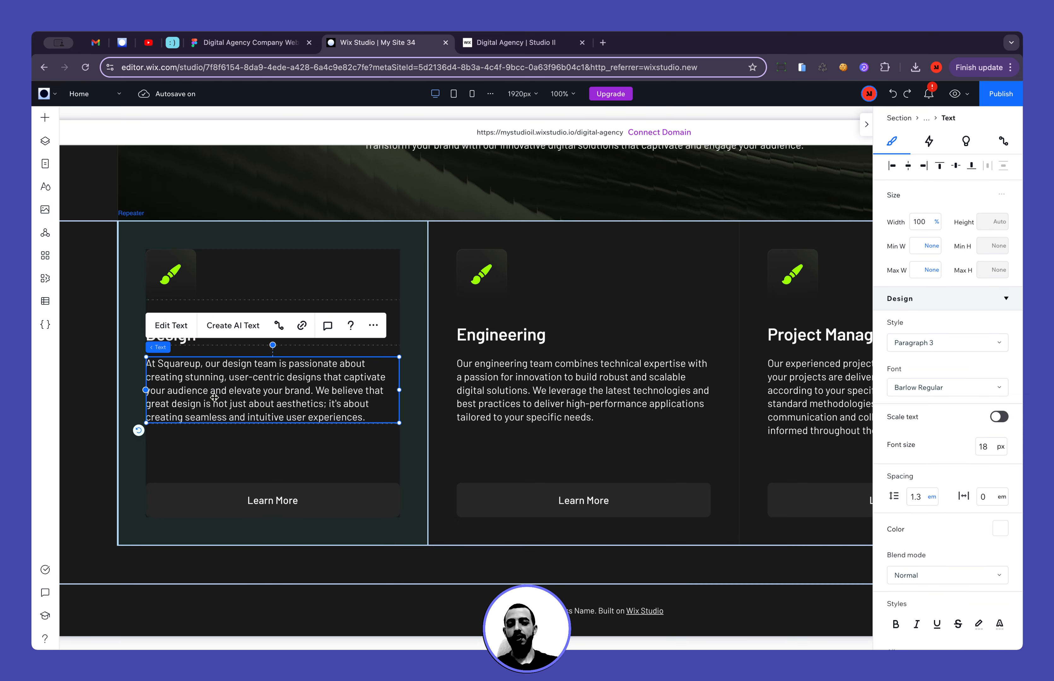
click(45, 142)
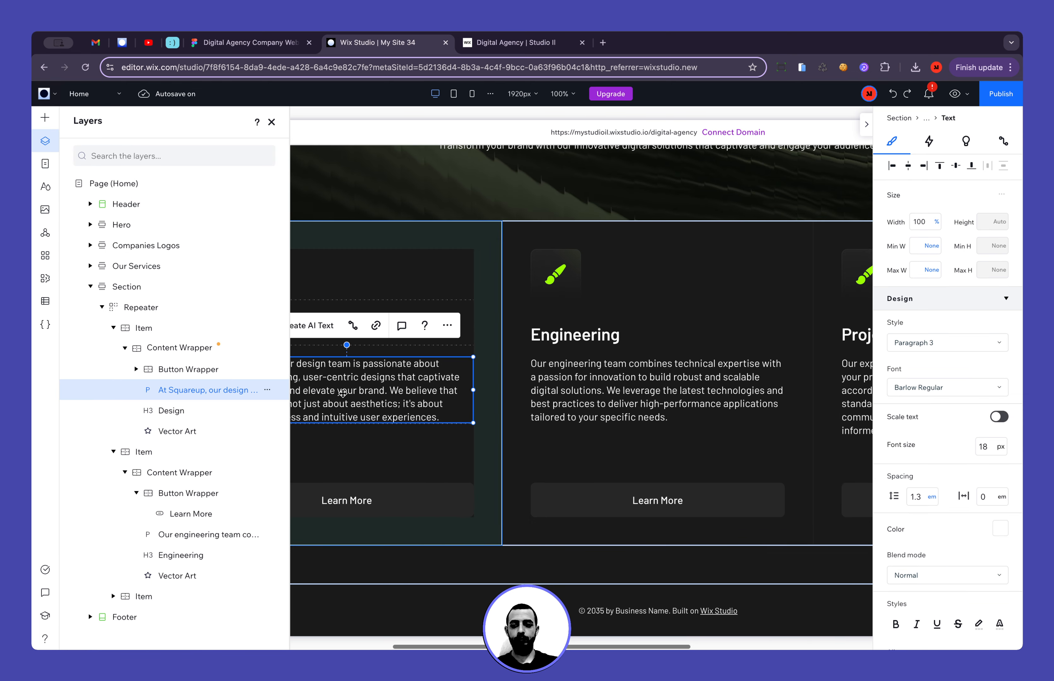
click(271, 121)
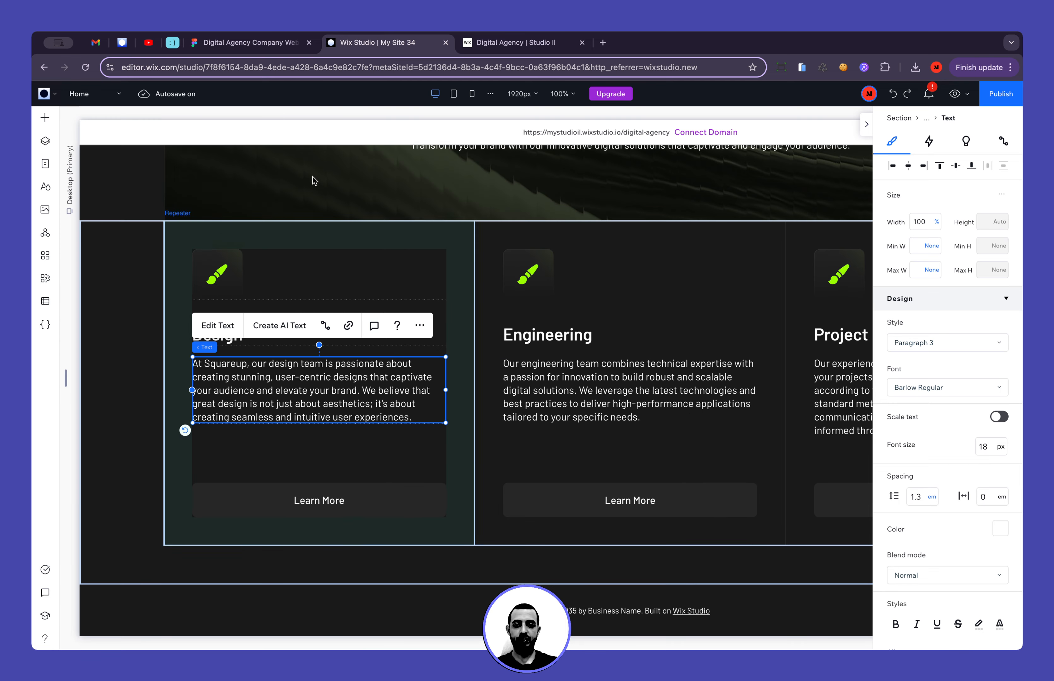
click(106, 372)
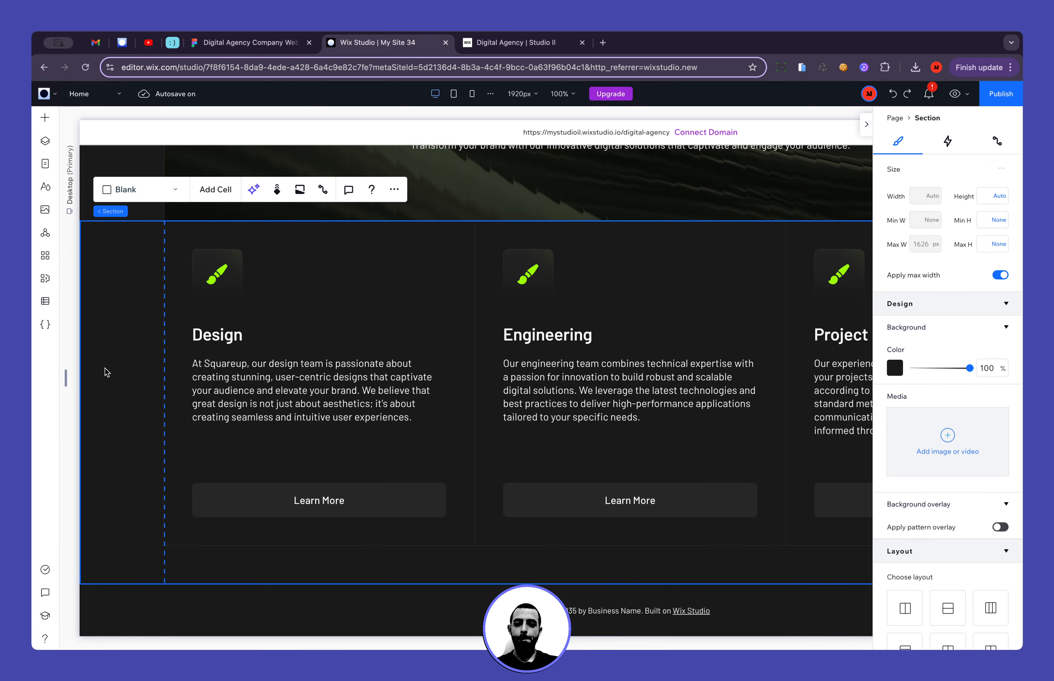
click(453, 94)
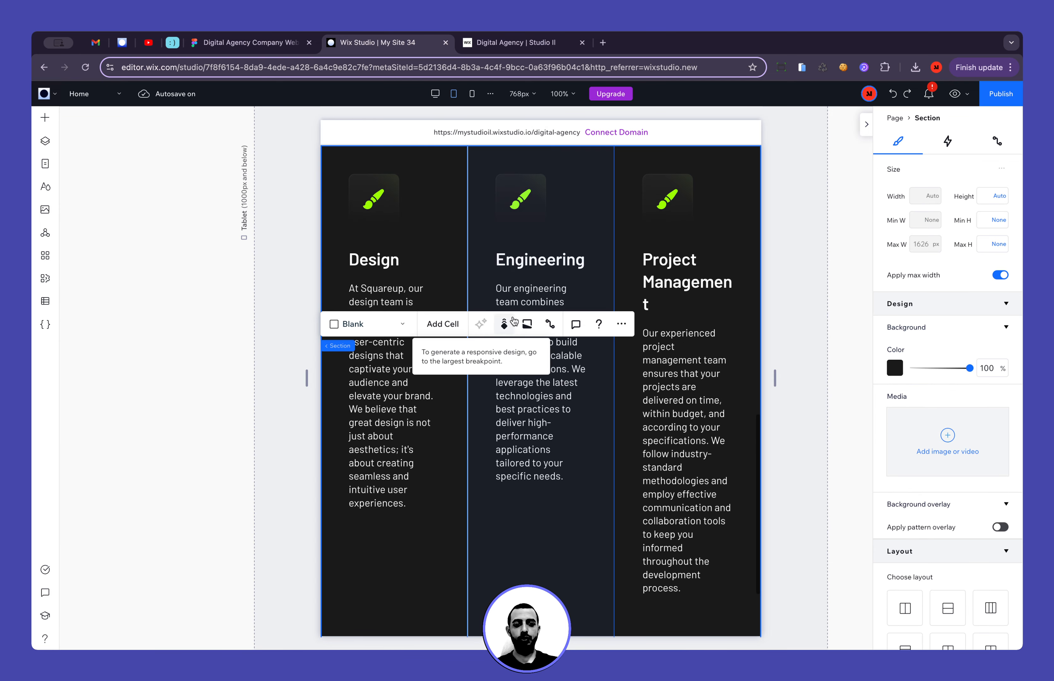
scroll(561, 466, down, 3)
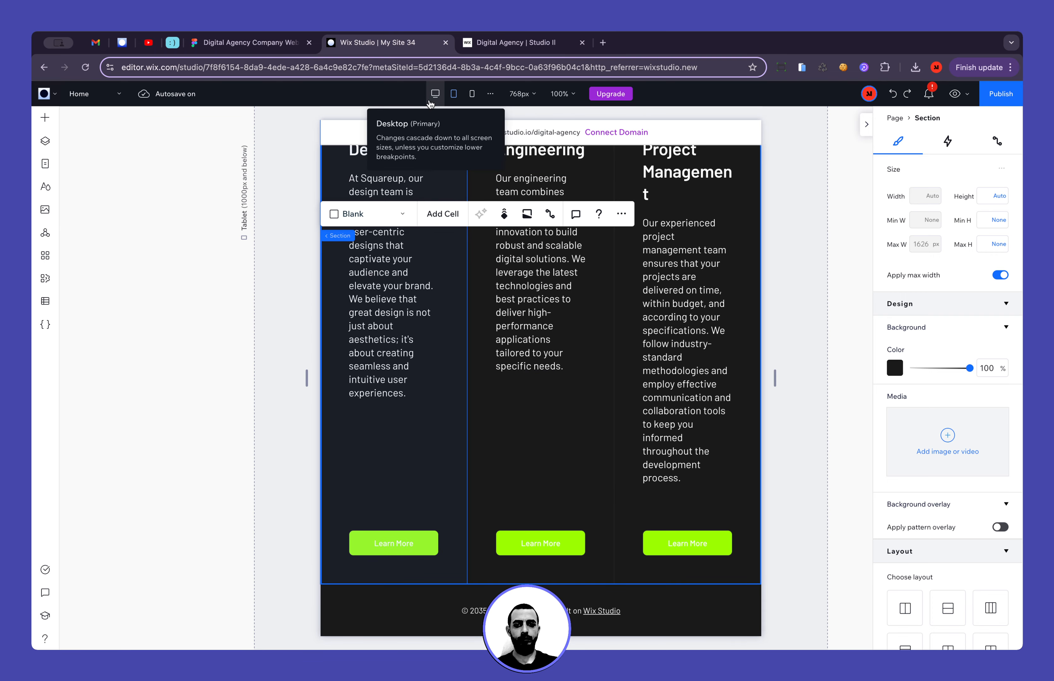
click(435, 93)
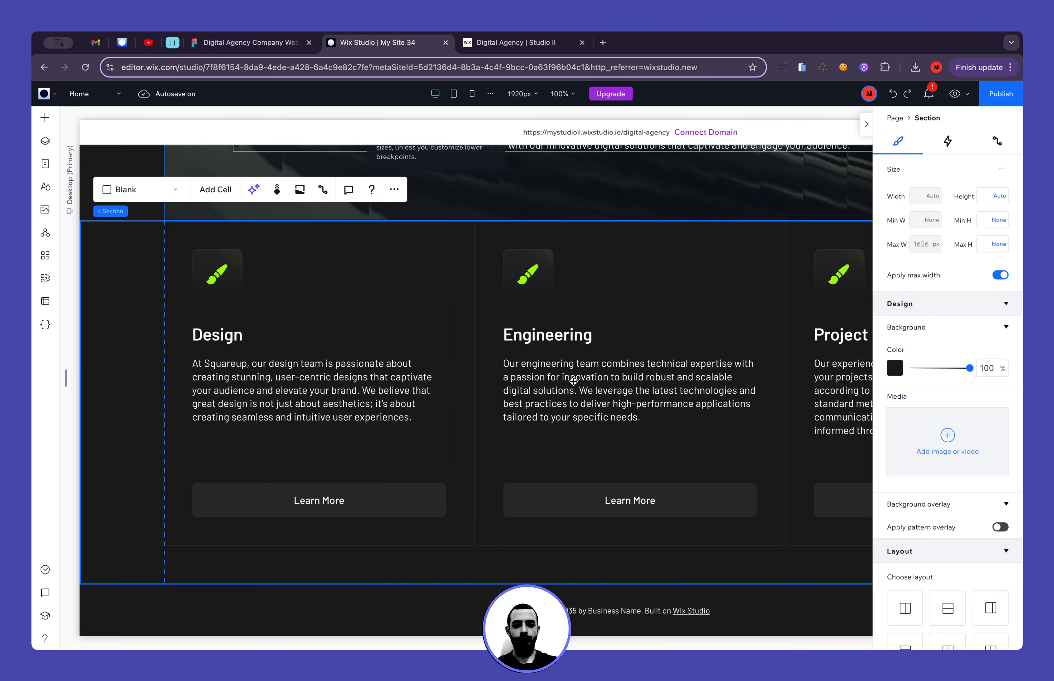
Change the services section's grid so its single column and single row are both sized 1 fr
click(441, 314)
click(123, 365)
scroll(939, 399, down, 10)
click(913, 502)
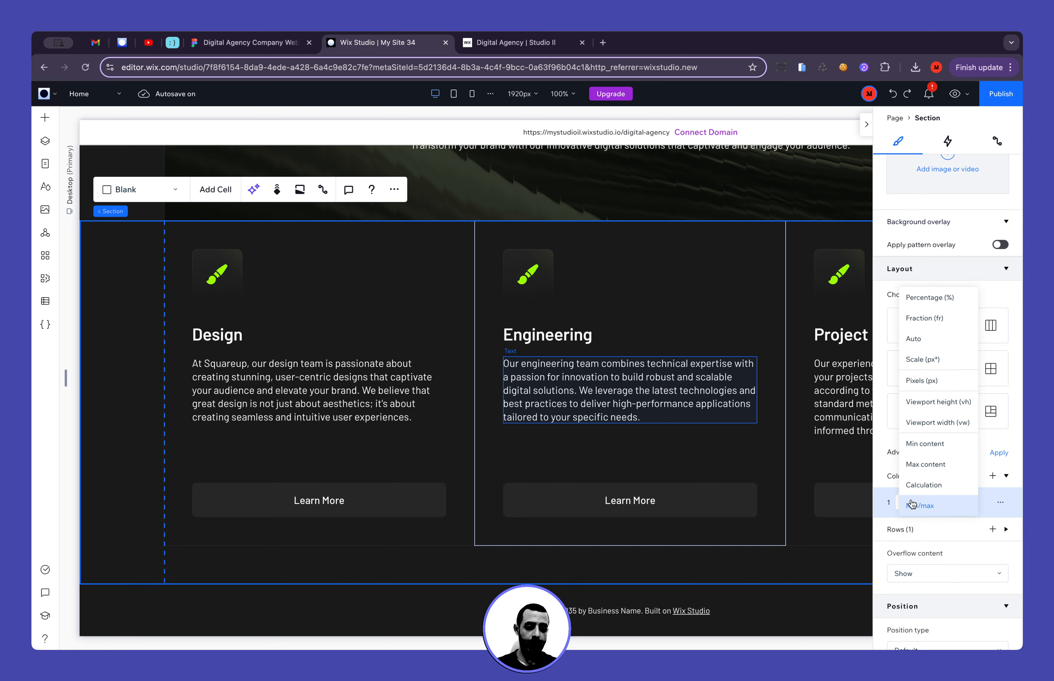
click(937, 326)
click(908, 530)
click(912, 556)
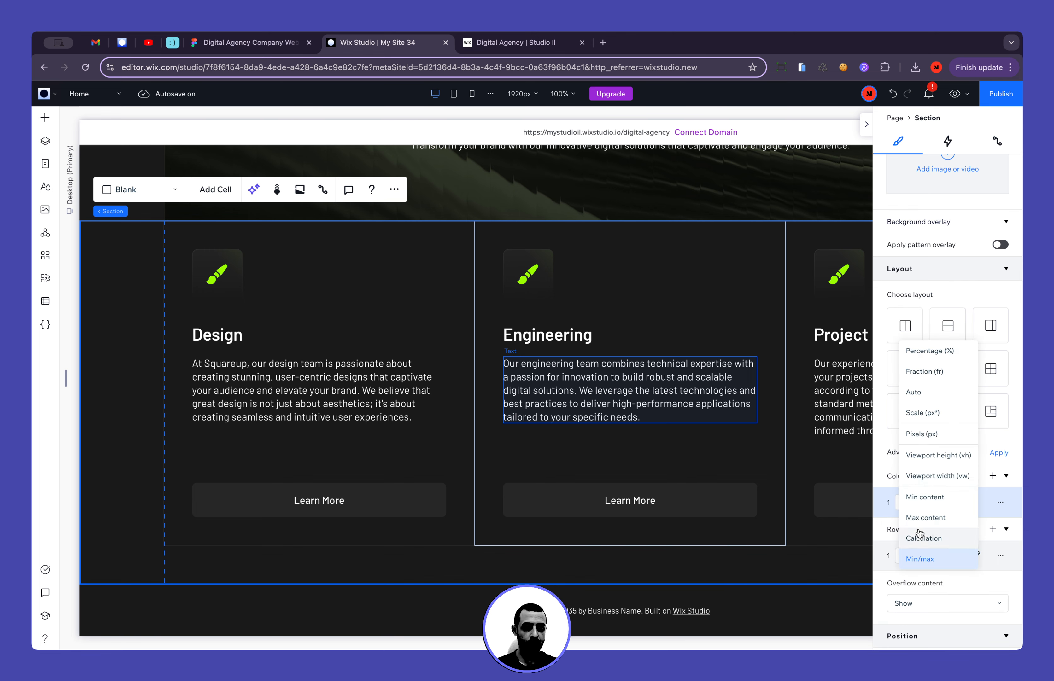
click(934, 370)
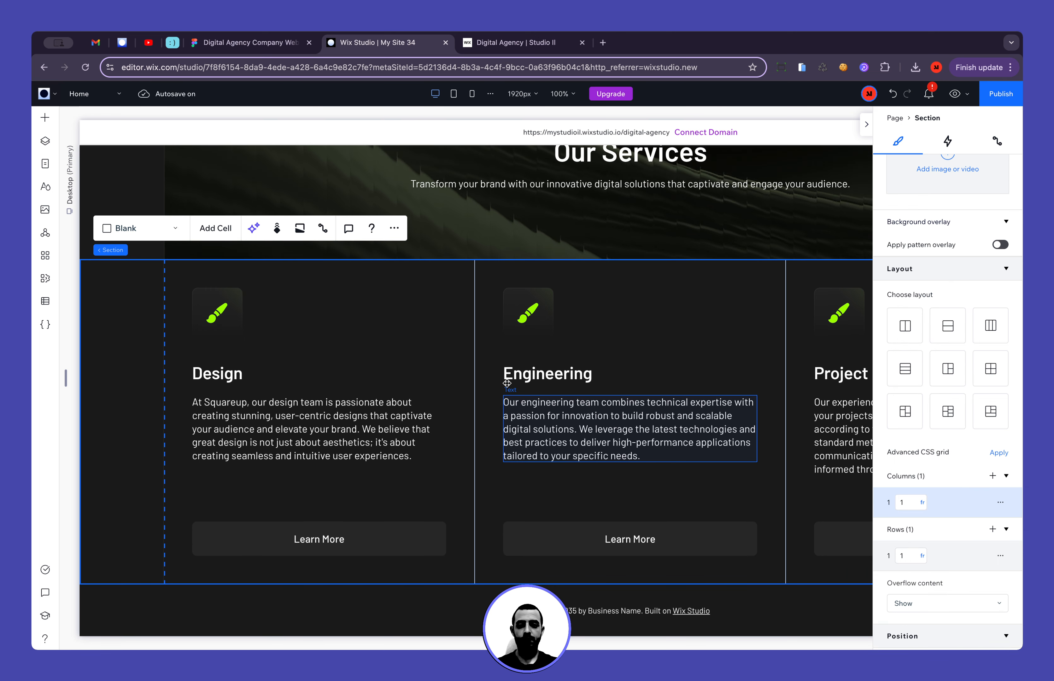
Compare the services section with the Figma design and check it on a slightly narrower desktop canvas
click(288, 50)
scroll(346, 268, down, 3)
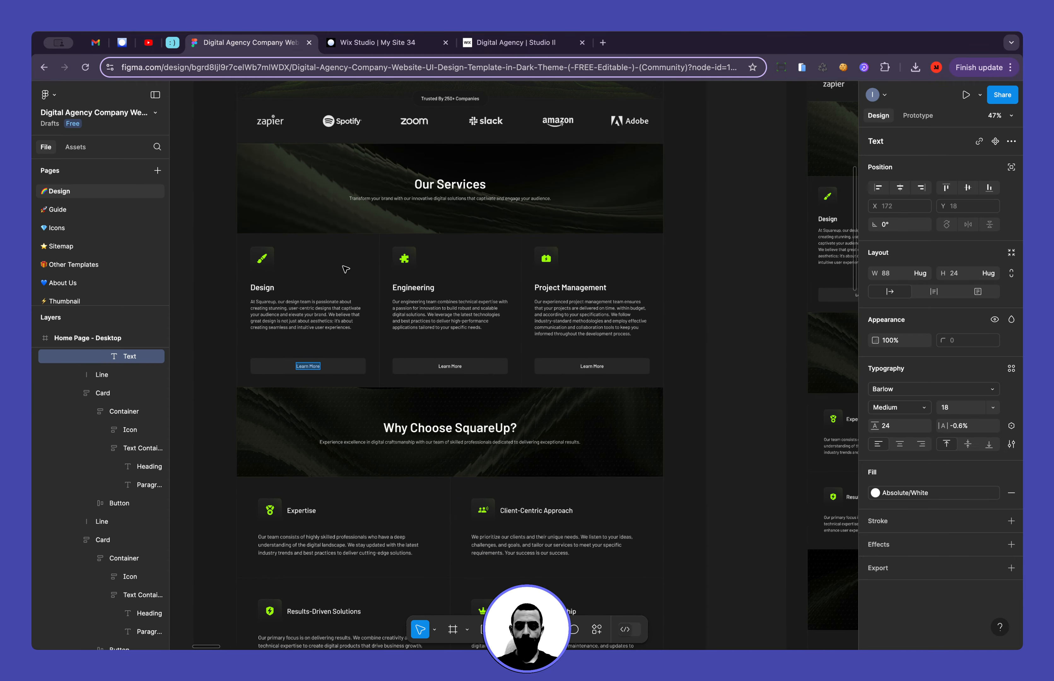
click(363, 43)
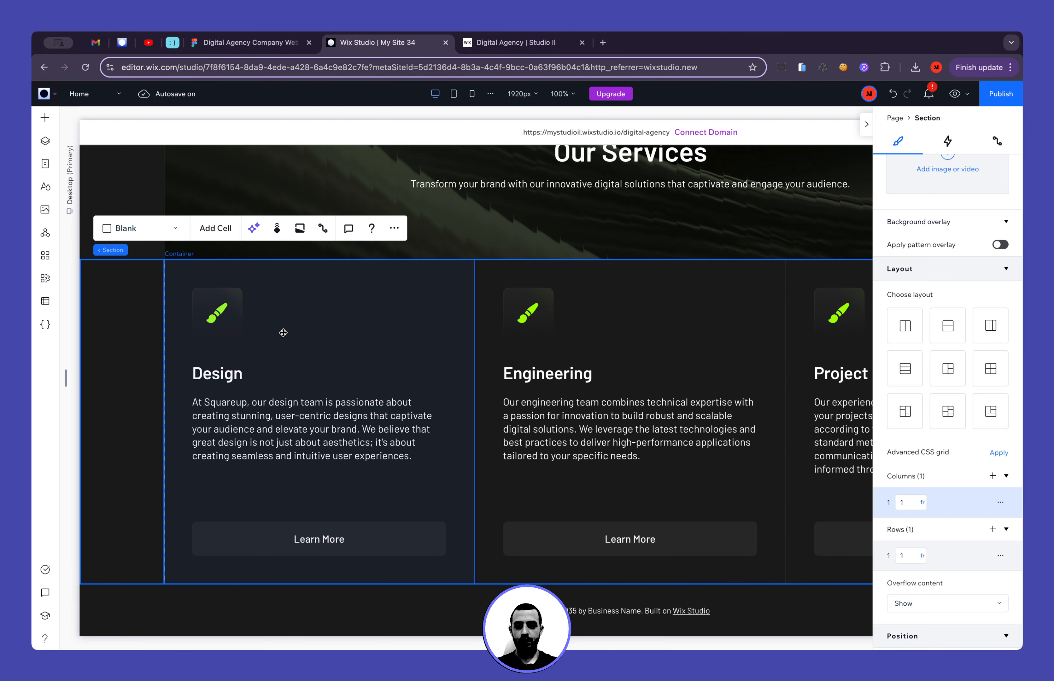
mouse_move(66, 376)
mouse_down()
mouse_move(233, 366)
mouse_move(285, 376)
mouse_move(66, 377)
mouse_up()
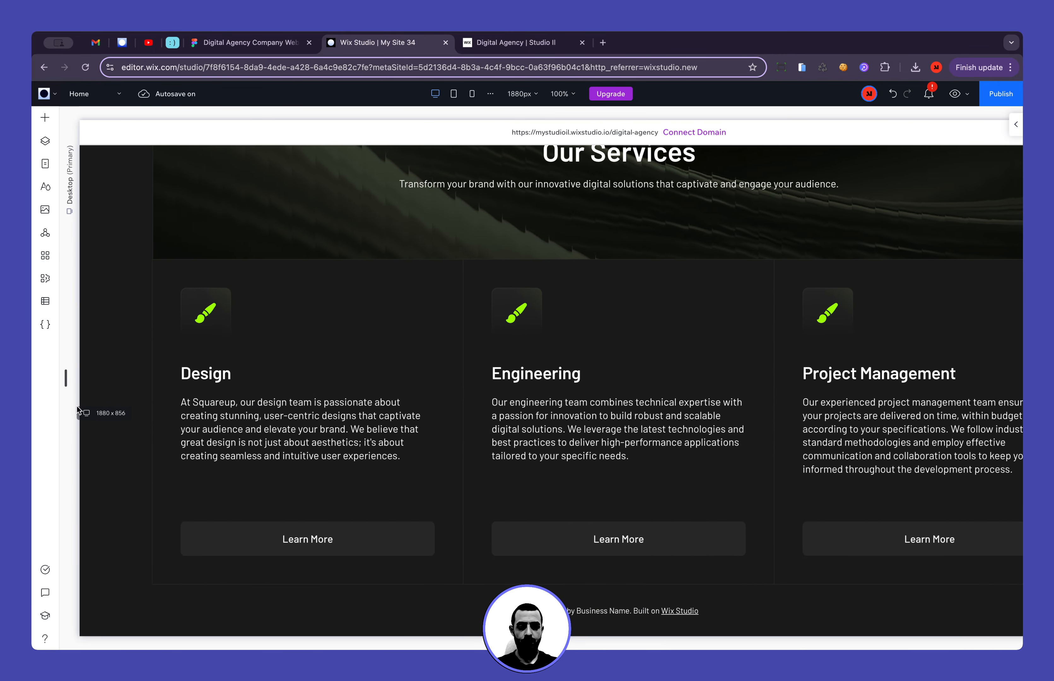
click(454, 93)
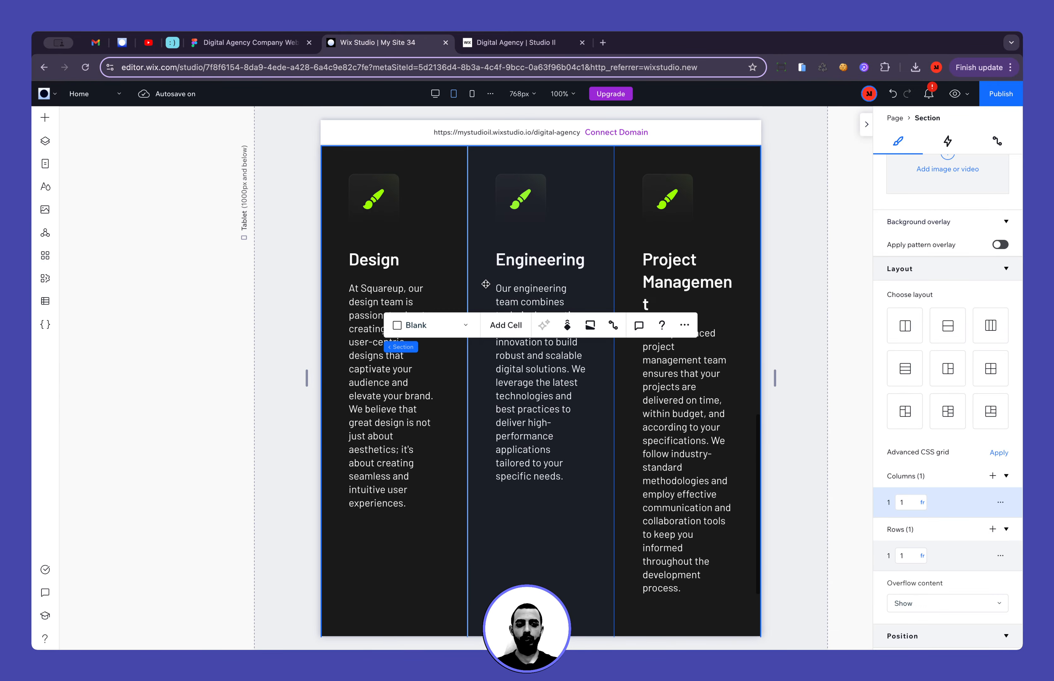
click(527, 455)
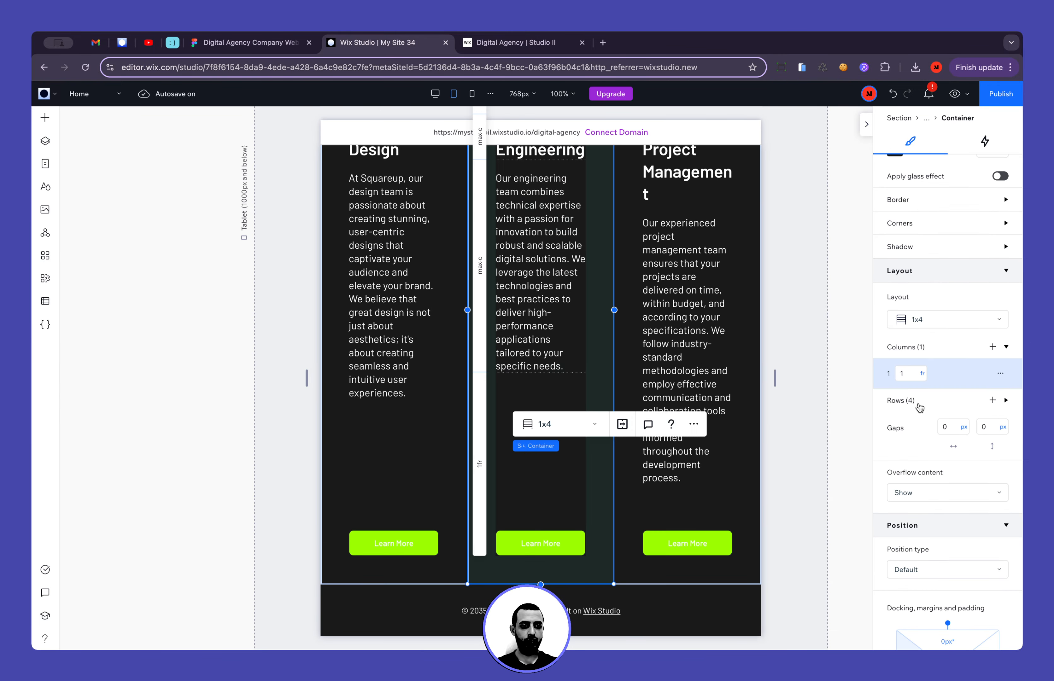
click(532, 446)
scroll(704, 315, up, 8)
click(261, 49)
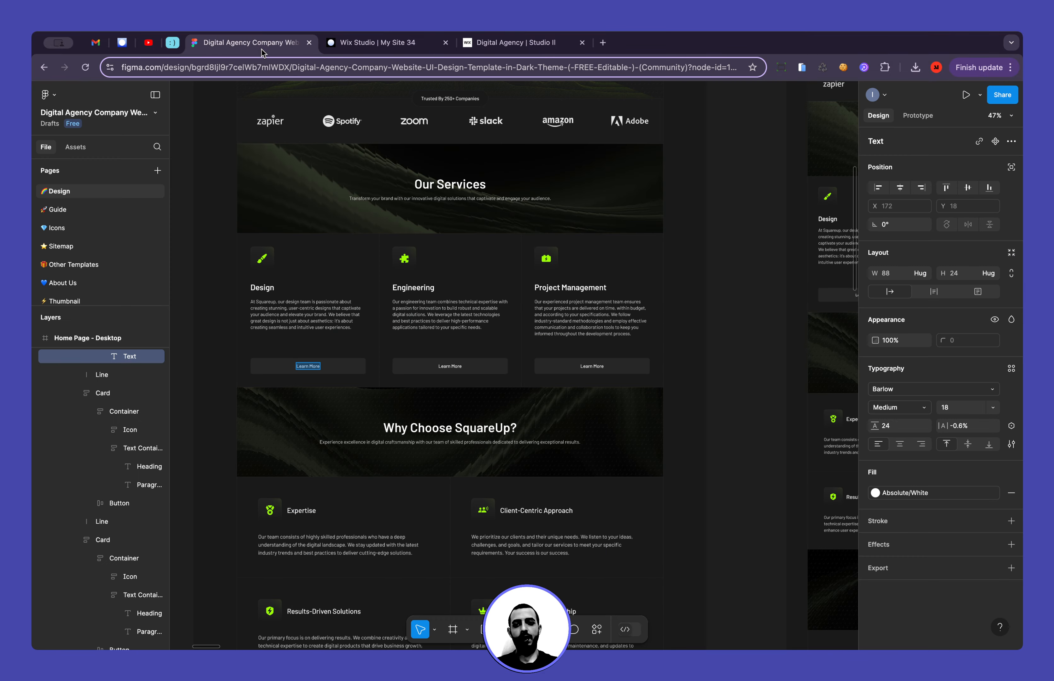
scroll(513, 331, up, 5)
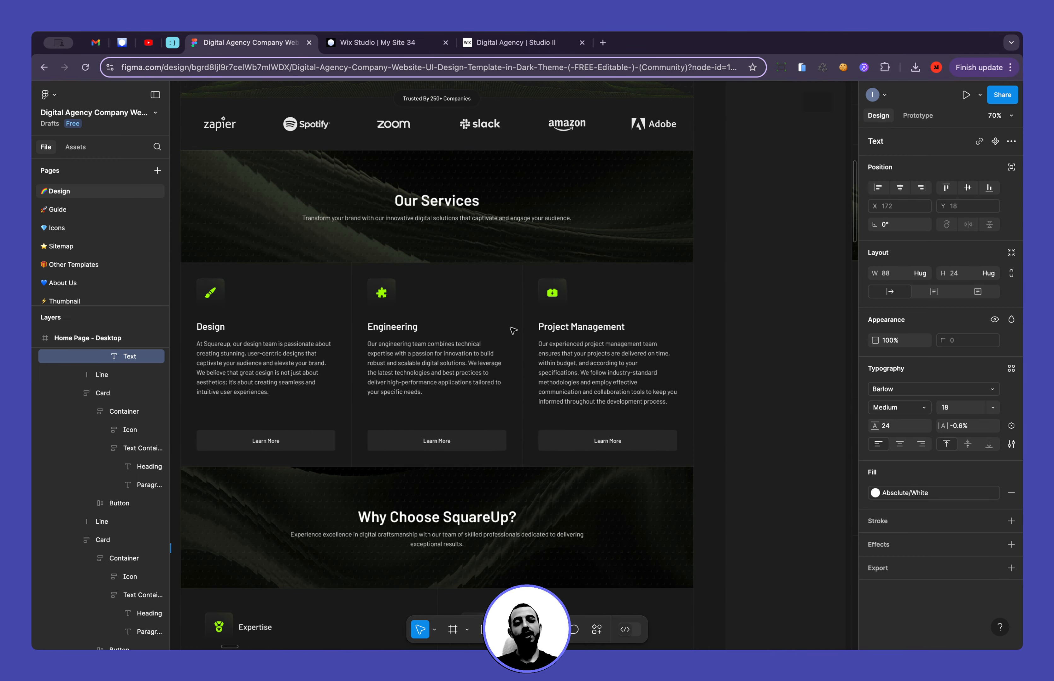
scroll(512, 330, down, 5)
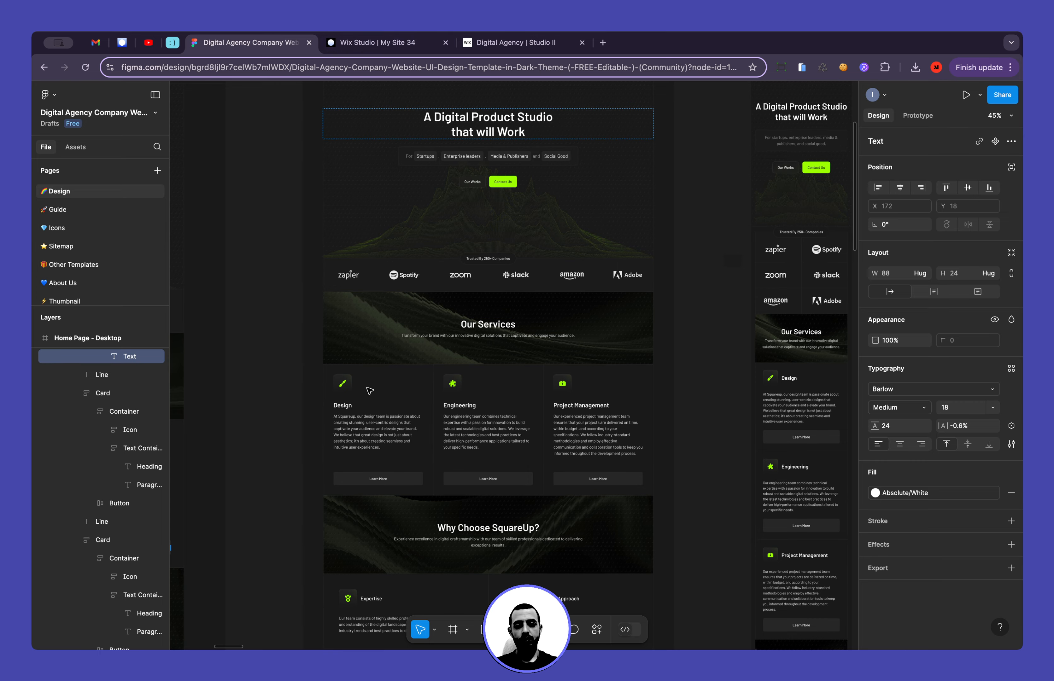
click(373, 431)
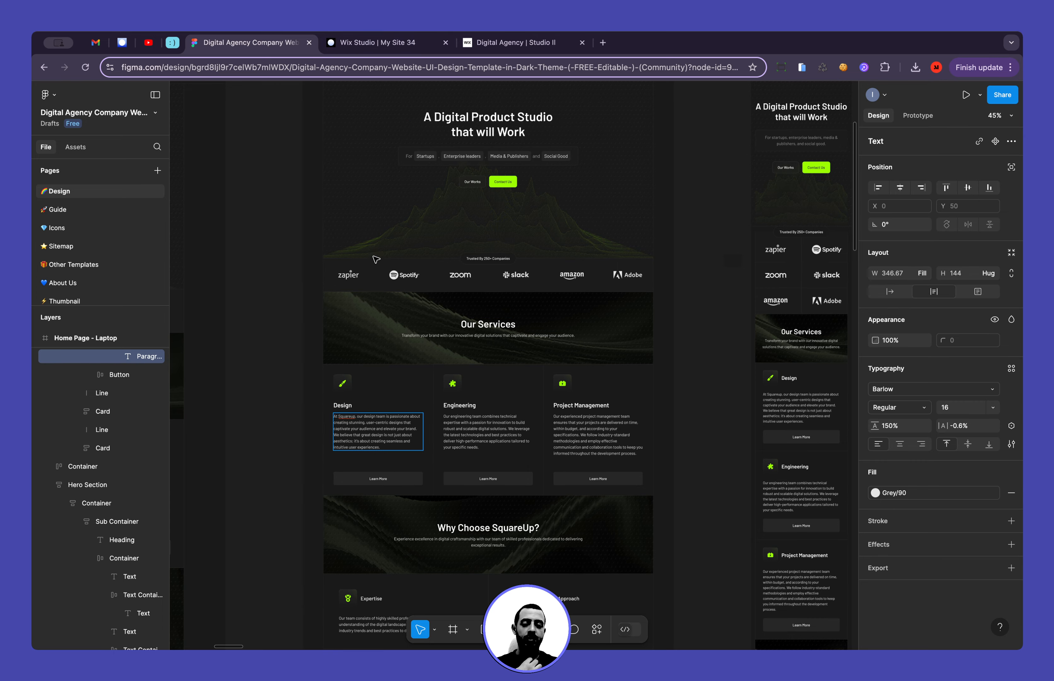
In Wix Studio, set the service card paragraphs' font size to 16 px at the tablet breakpoint
click(377, 42)
scroll(448, 444, down, 1)
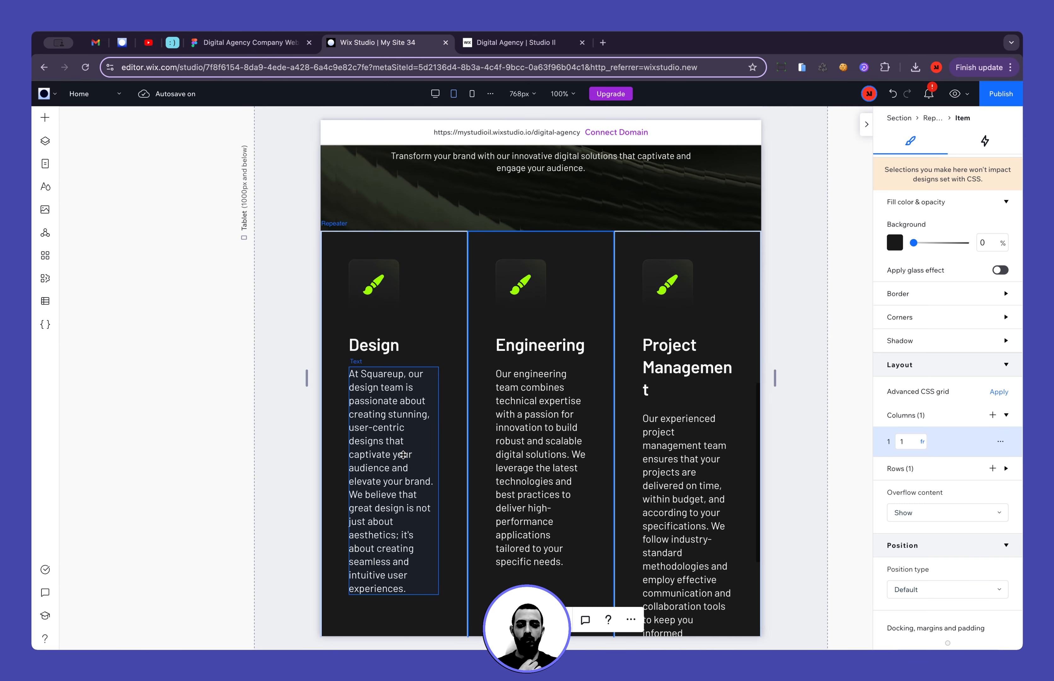
click(402, 454)
double_click(988, 447)
text(16)
key(Return)
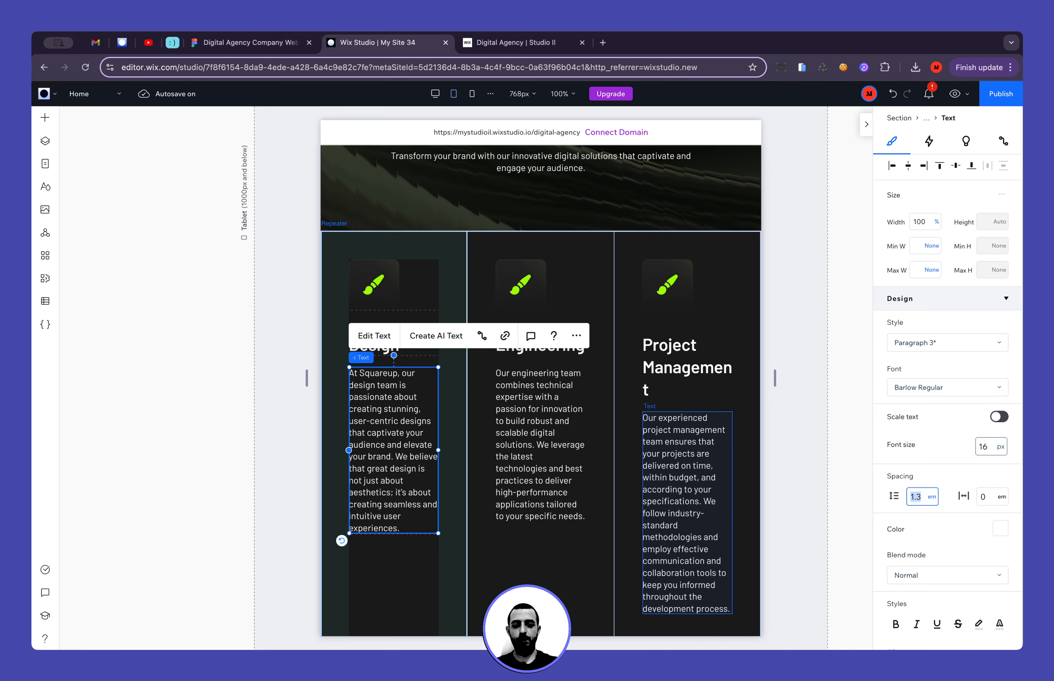
click(248, 43)
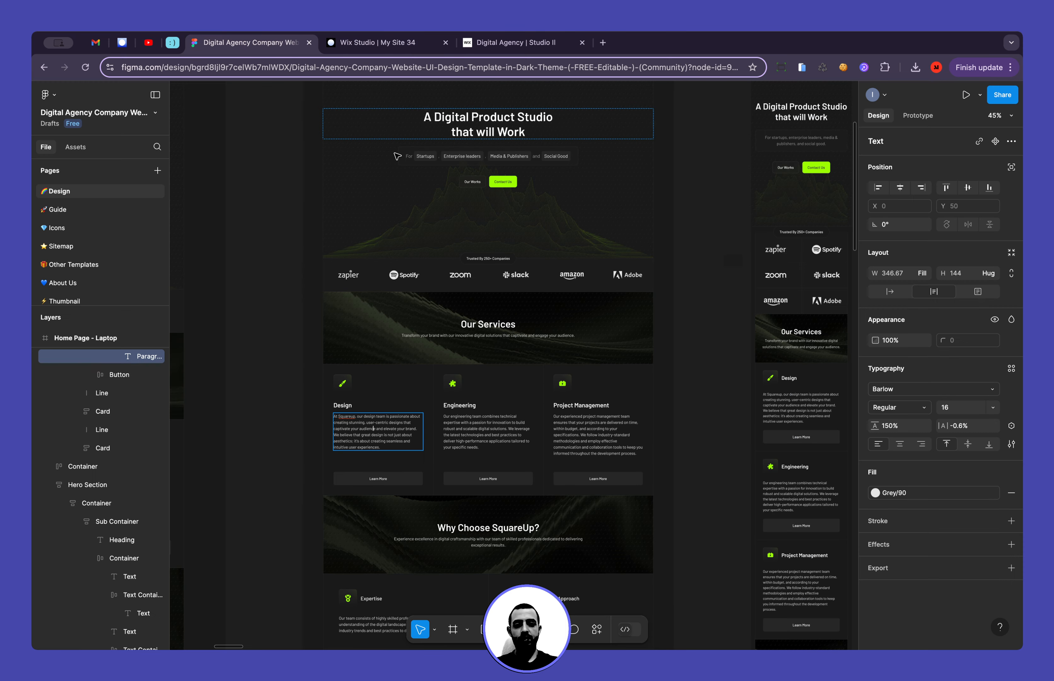
double_click(388, 404)
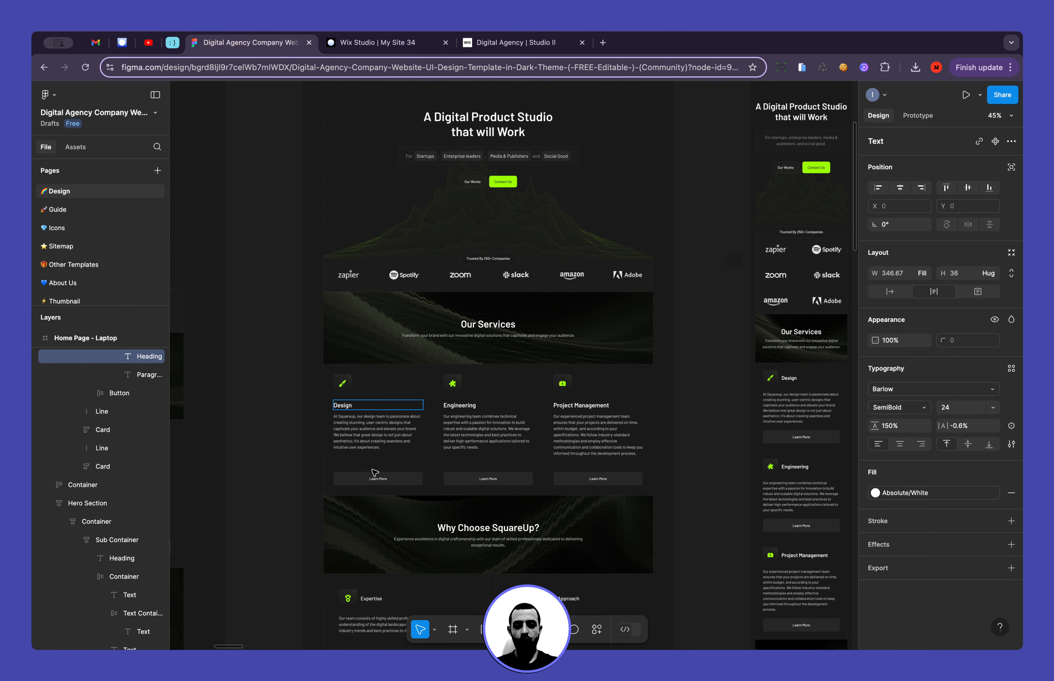
click(379, 484)
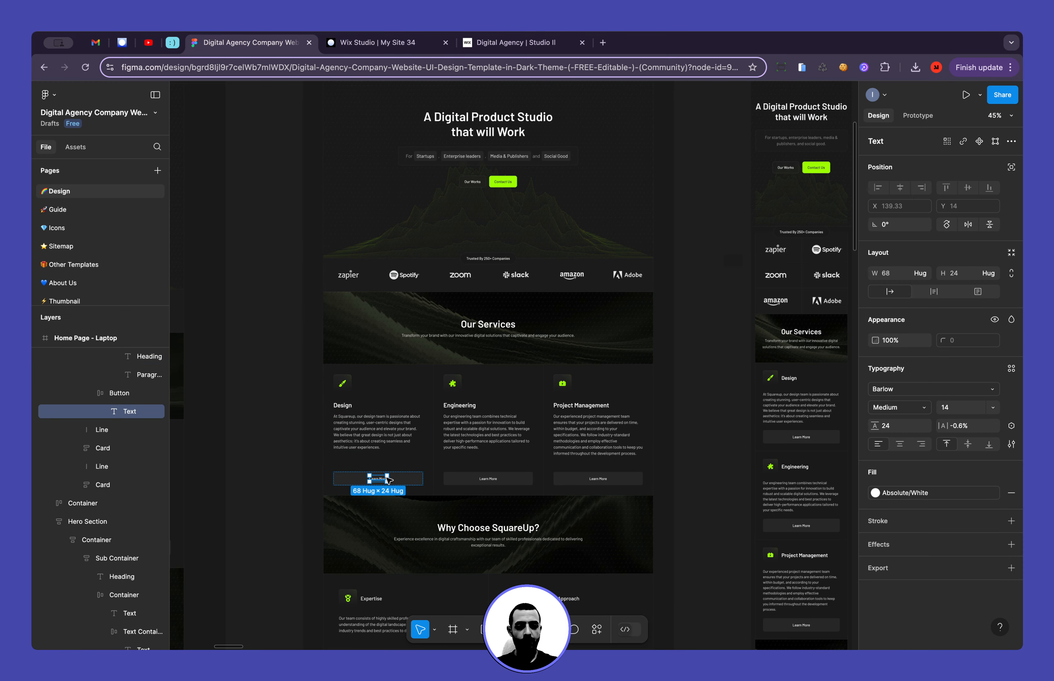
click(379, 52)
click(557, 353)
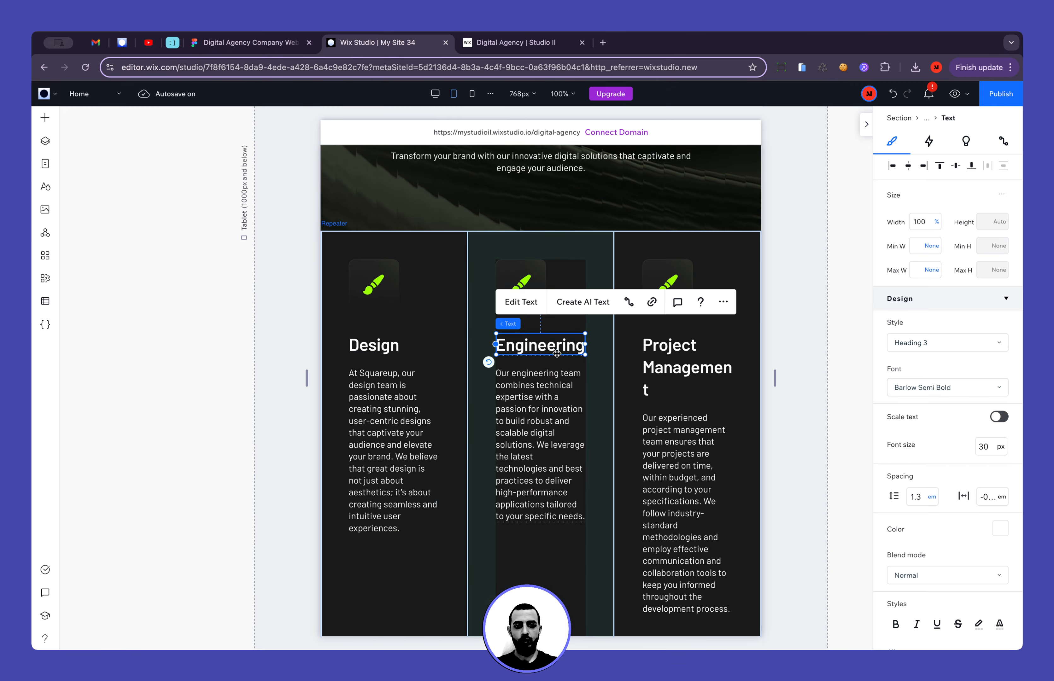
click(985, 447)
text(24)
key(Return)
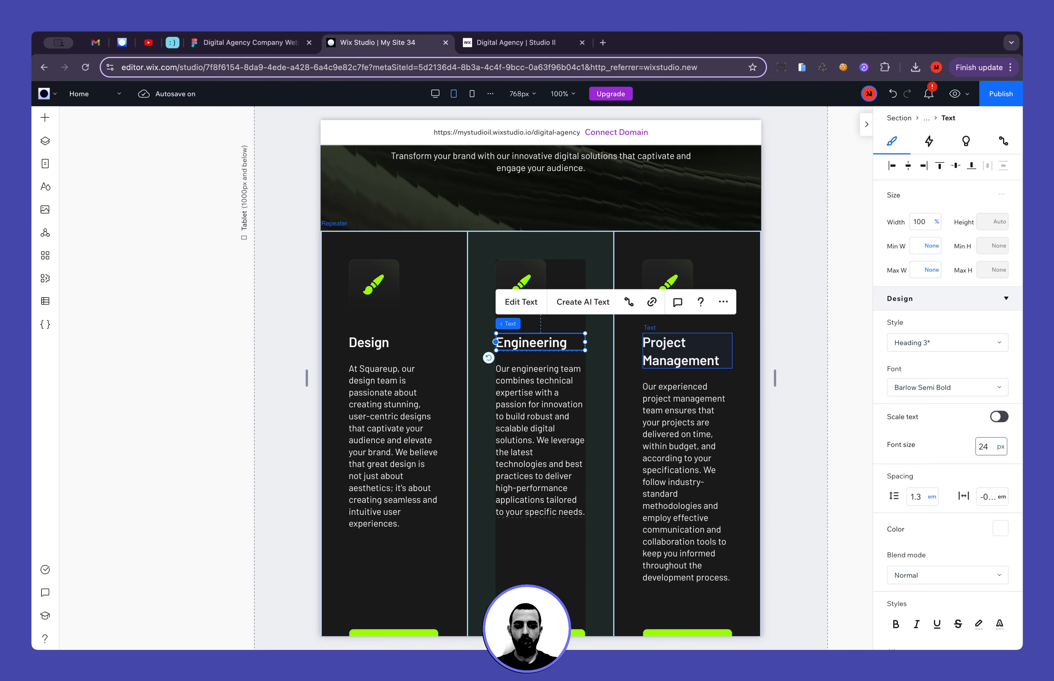
Give the cards' Learn More buttons a dark background fill and 14 px Barlow Medium text at the tablet breakpoint
scroll(591, 539, down, 3)
click(412, 544)
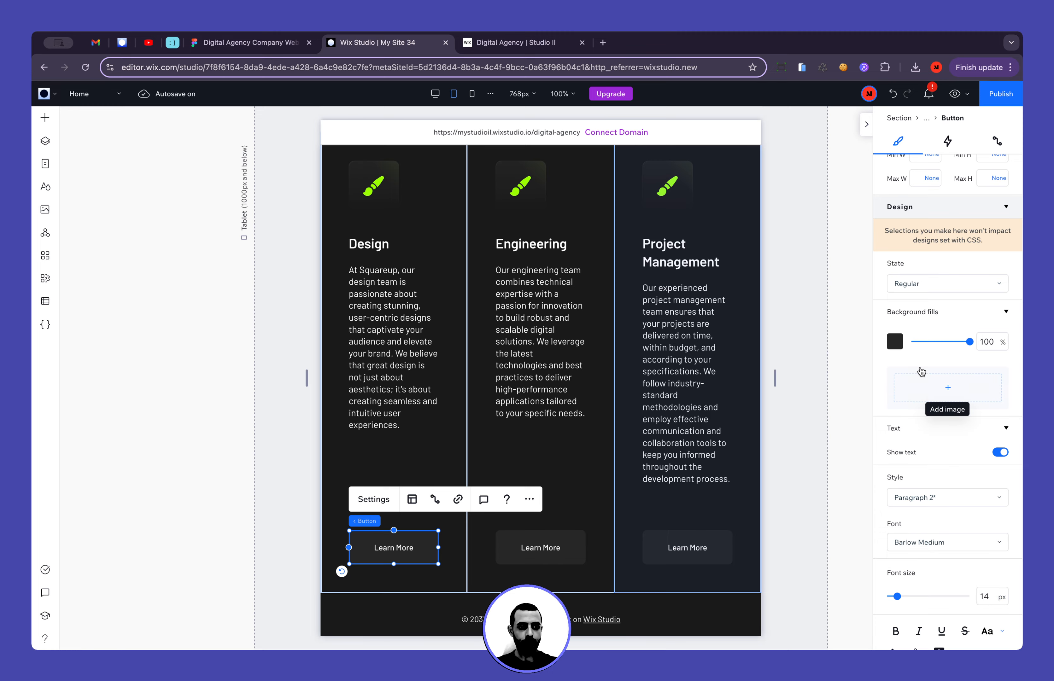
scroll(921, 372, up, 2)
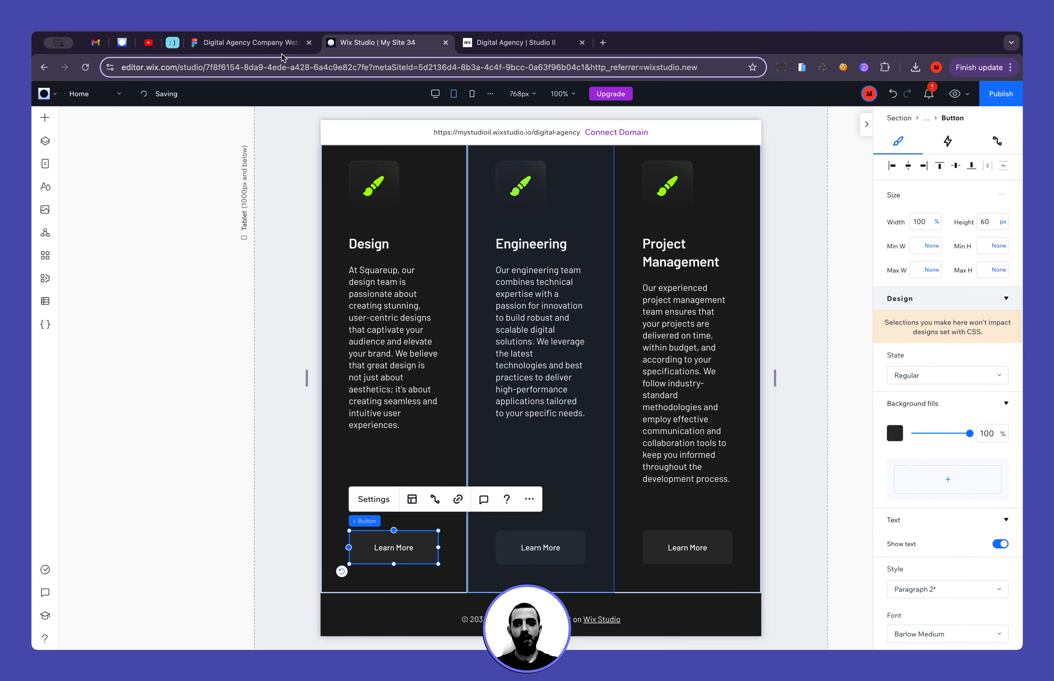
click(280, 44)
click(417, 480)
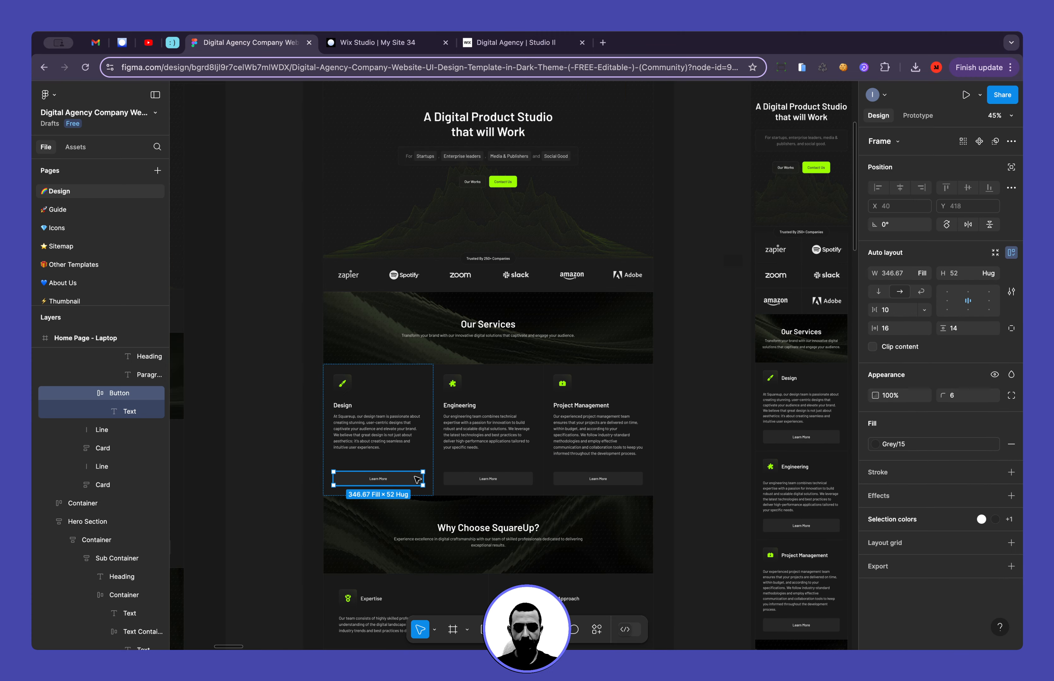
click(377, 42)
click(991, 225)
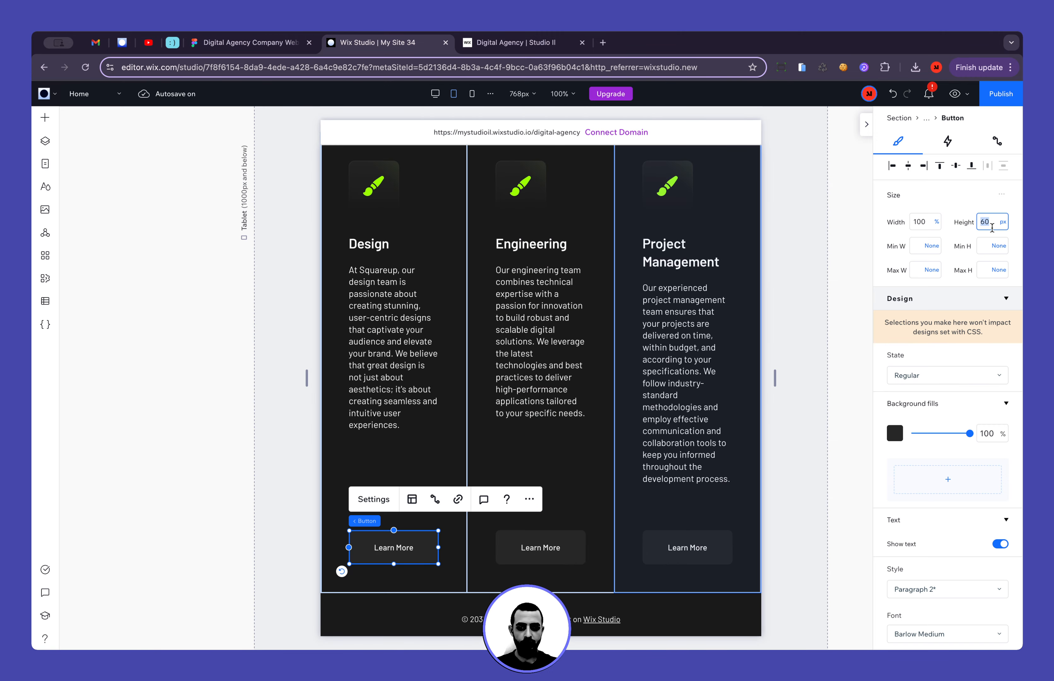
text(52)
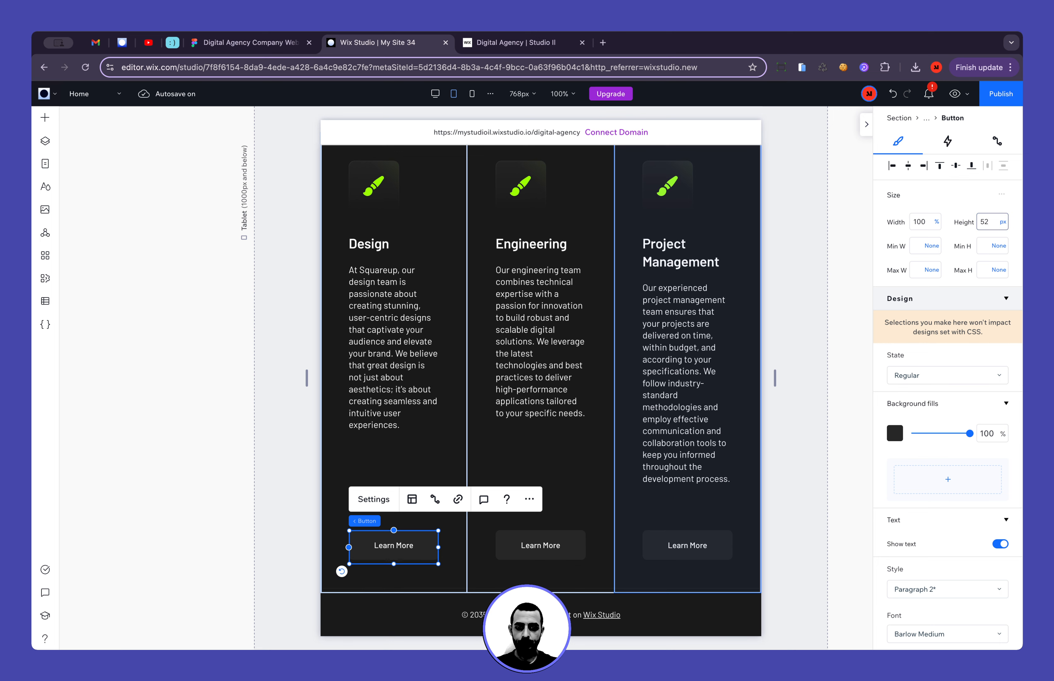
key(Return)
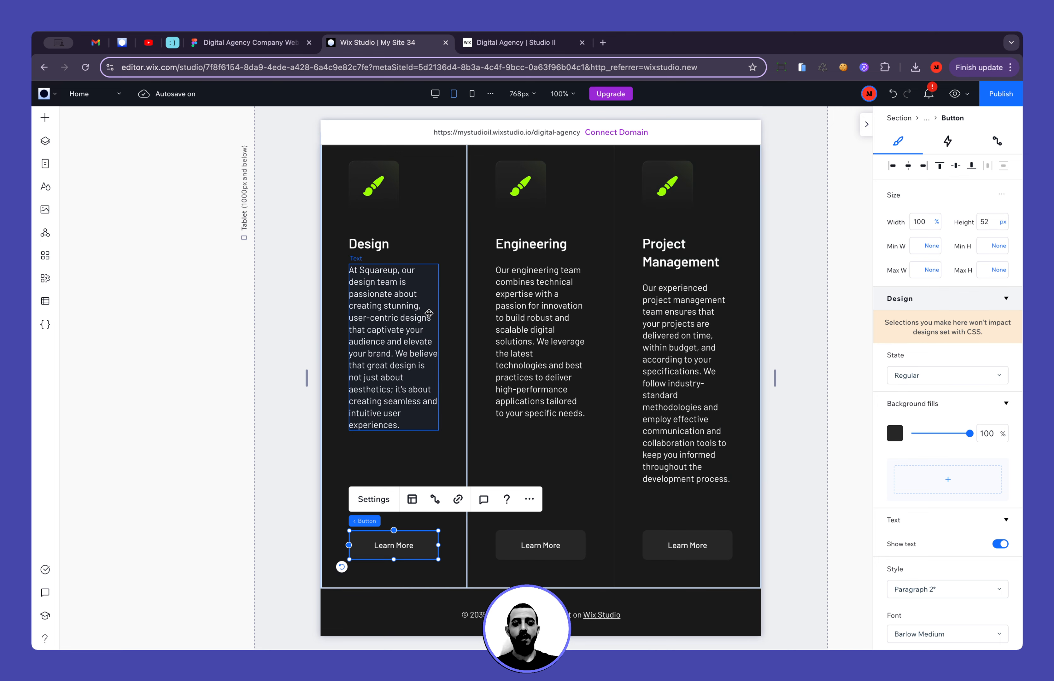
click(785, 335)
scroll(785, 334, up, 2)
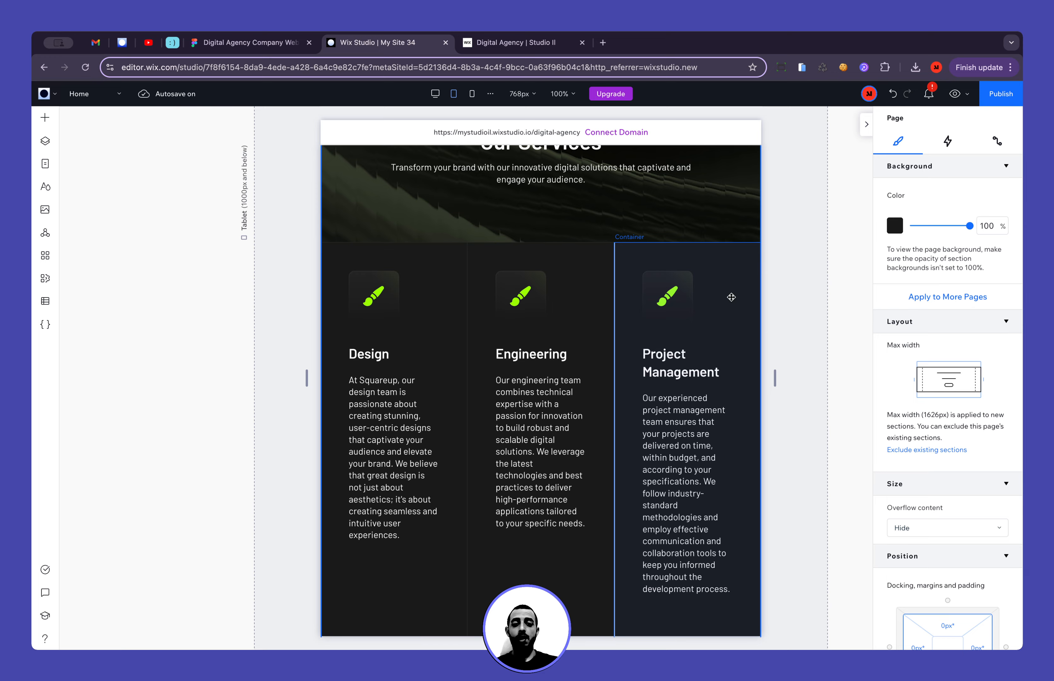
click(269, 42)
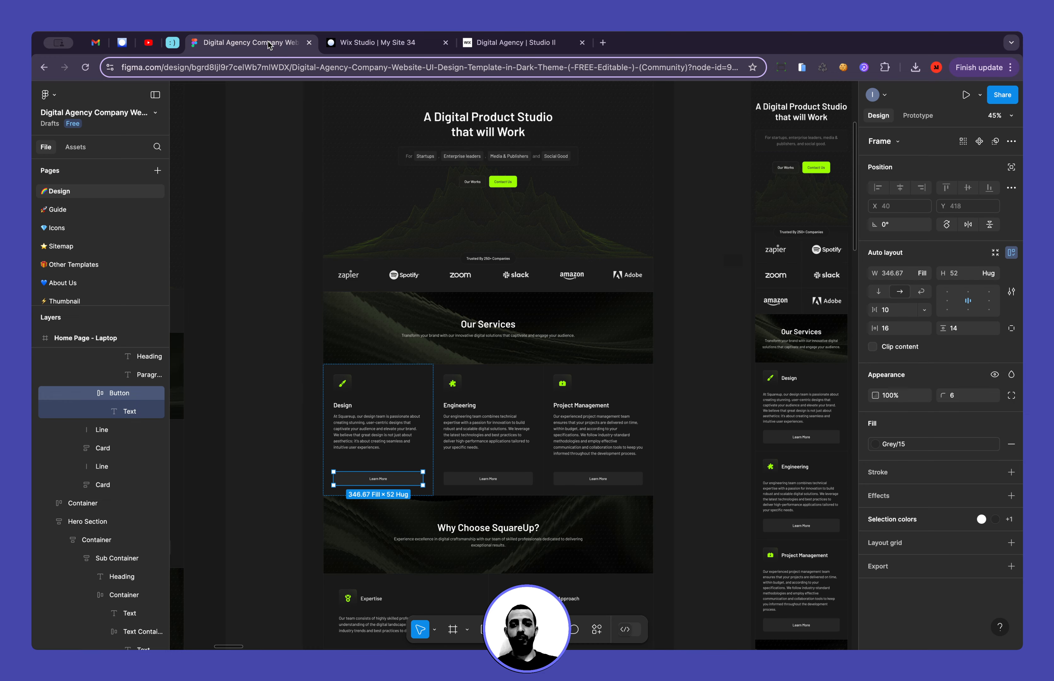
click(339, 392)
click(377, 43)
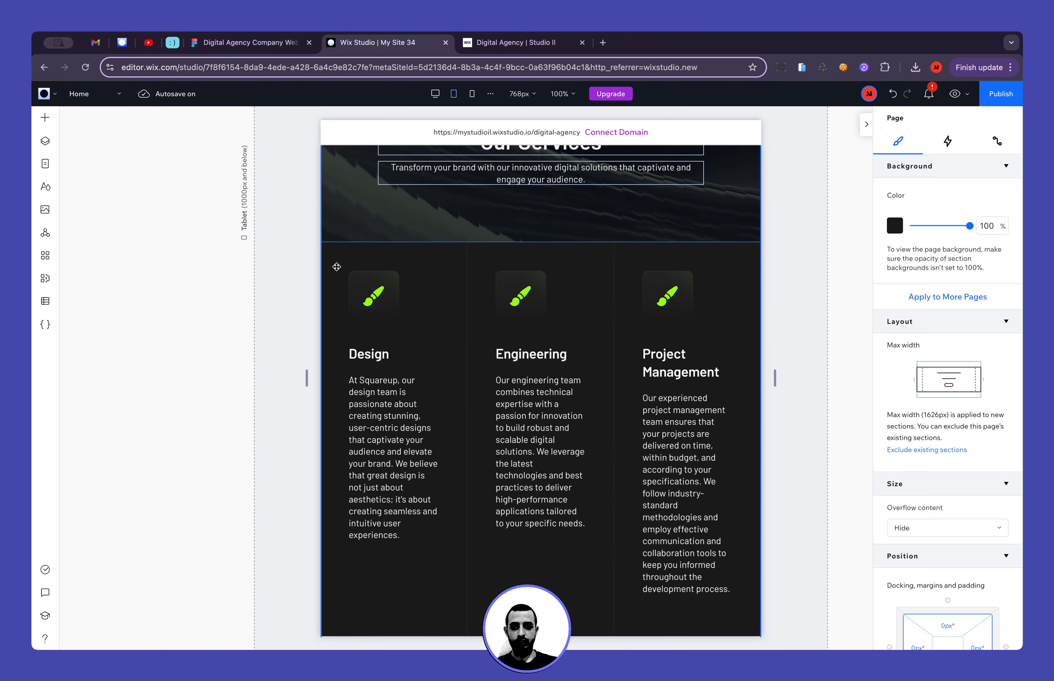
click(374, 296)
click(925, 222)
text(70)
key(Tab)
text(80)
key(Return)
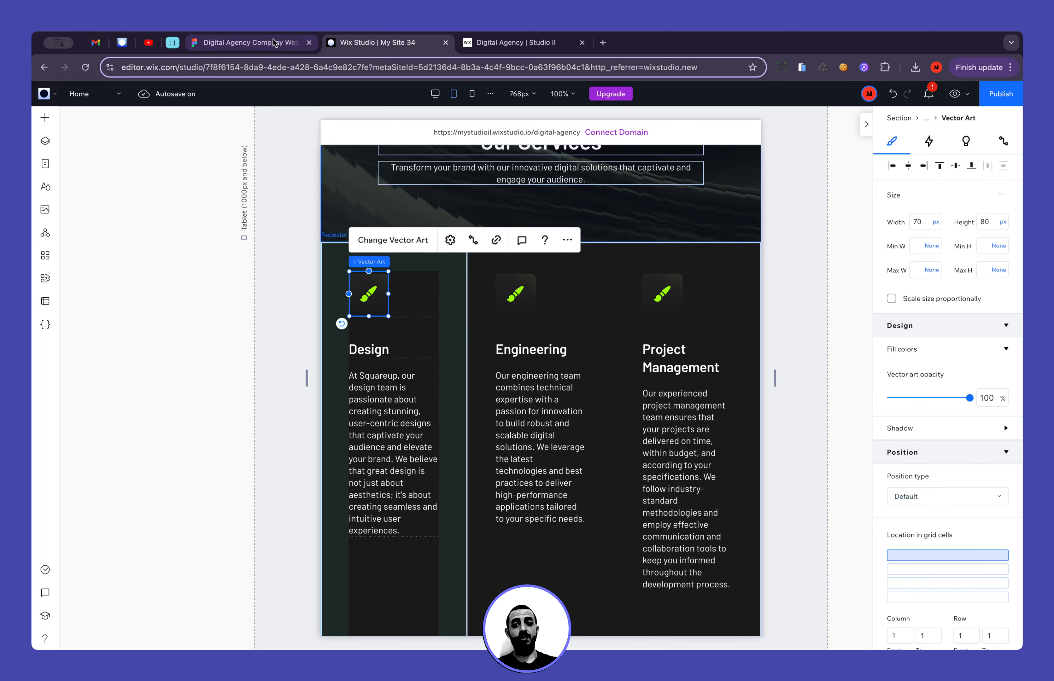
Look up the Design card's padding in Figma and set the service card container's padding to 40 px in Wix Studio
click(248, 42)
scroll(339, 397, up, 5)
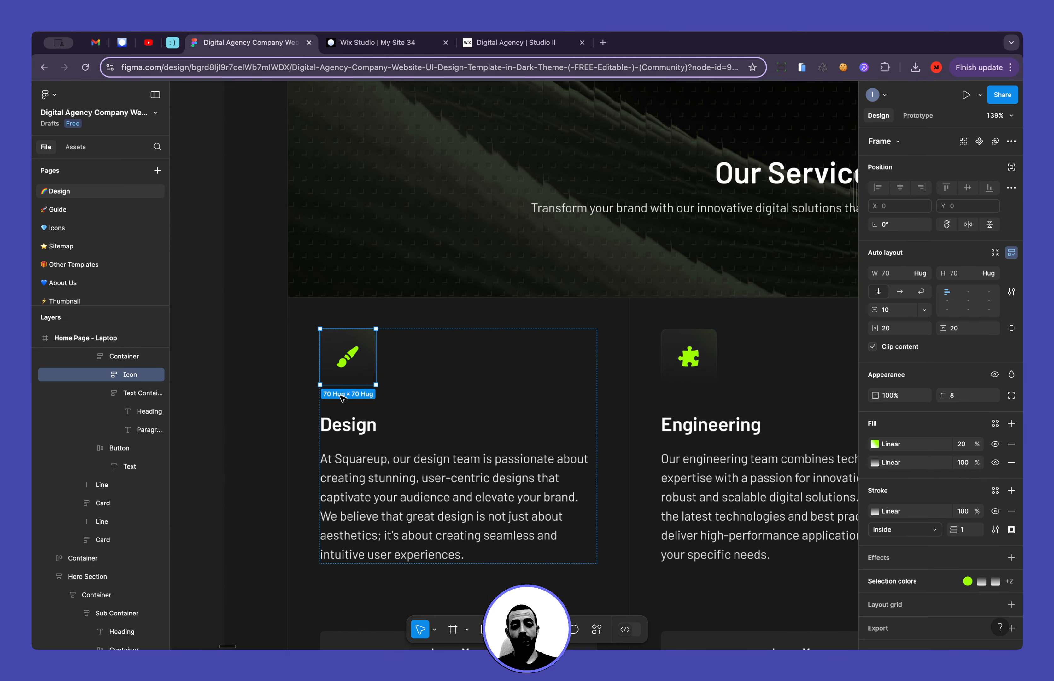
click(309, 363)
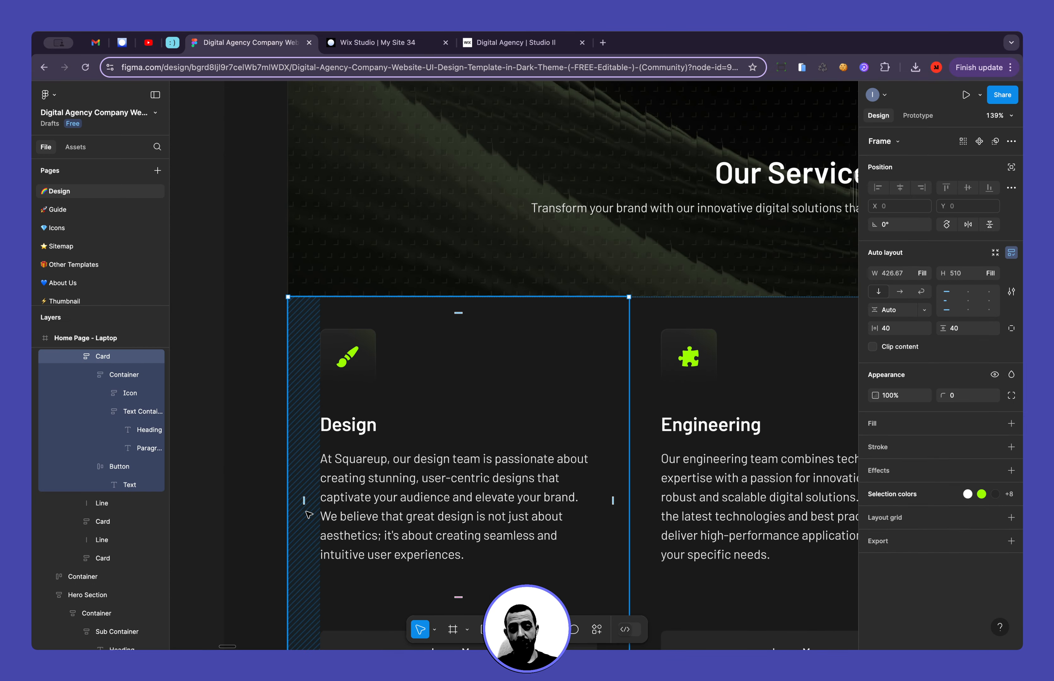
key(ctrl+Tab)
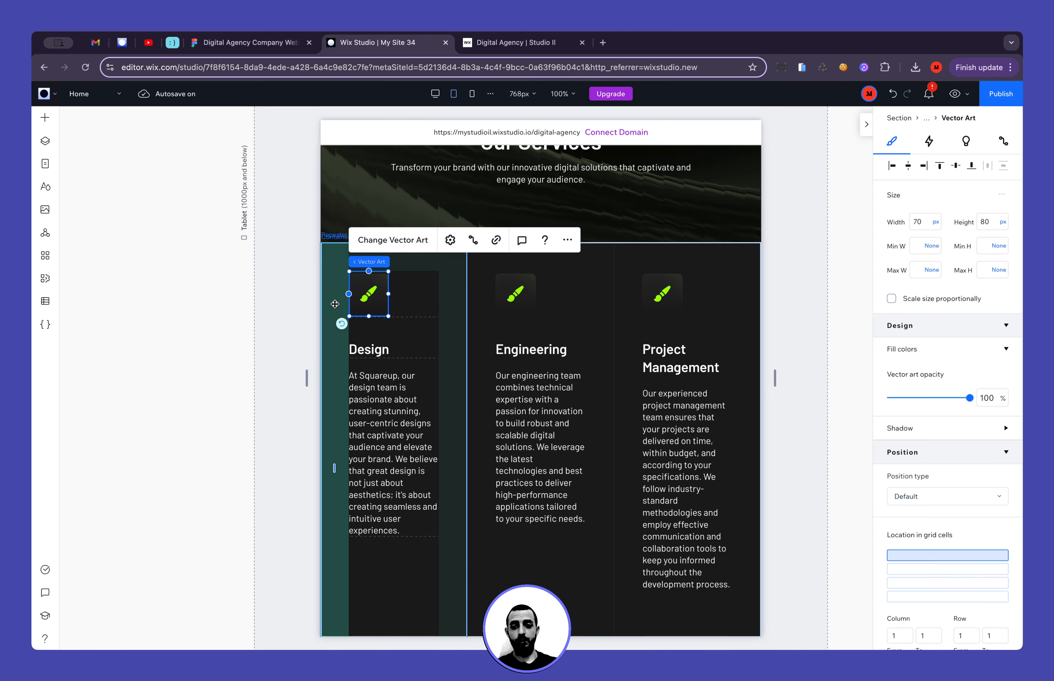
click(335, 304)
scroll(905, 402, down, 5)
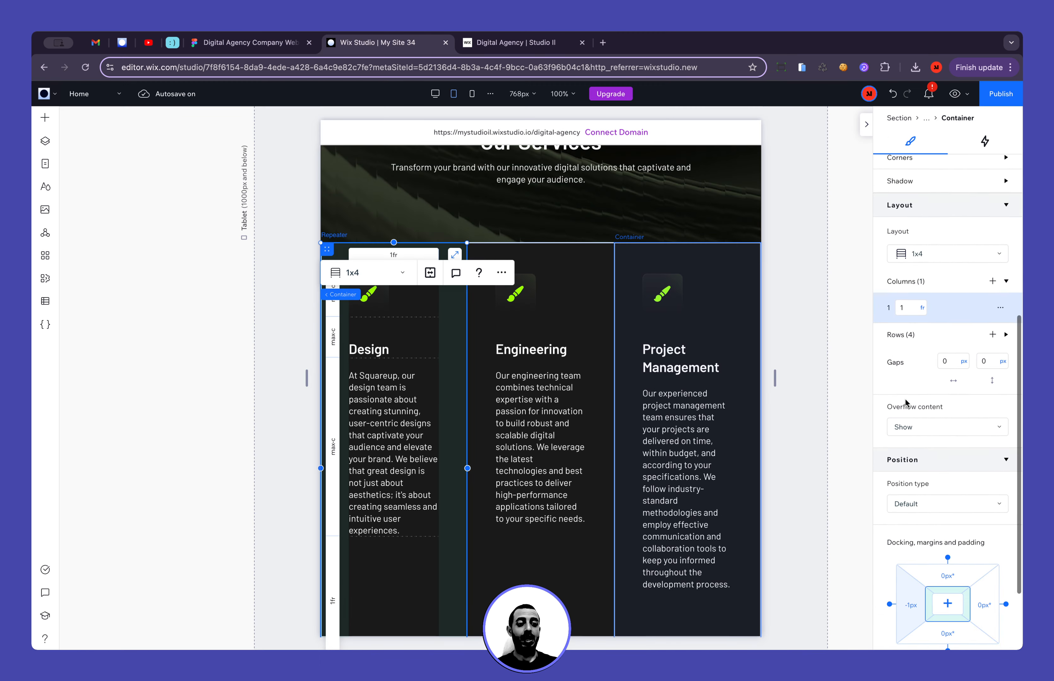
click(919, 526)
text(40)
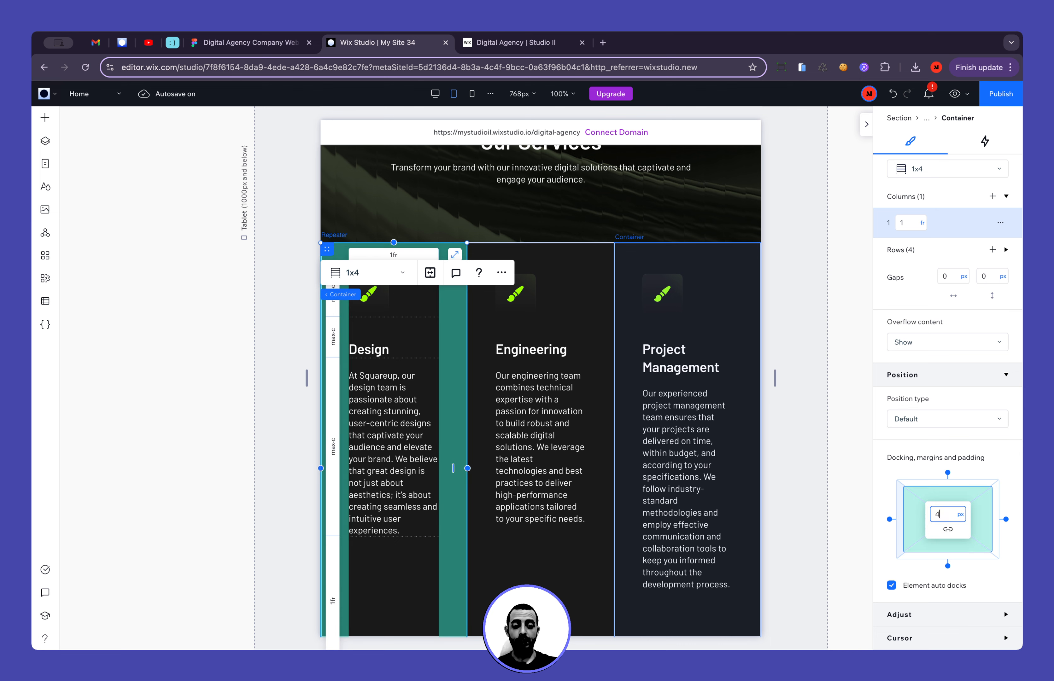
key(Return)
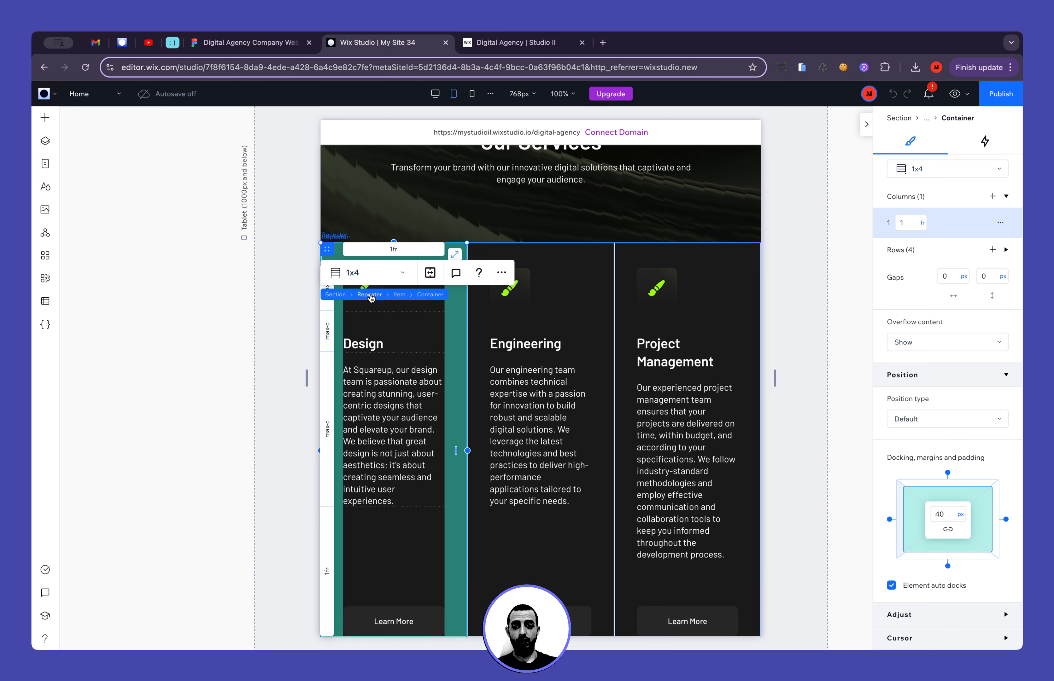
Change the services repeater's display type from Cards to Slider at the tablet breakpoint
click(371, 298)
click(390, 273)
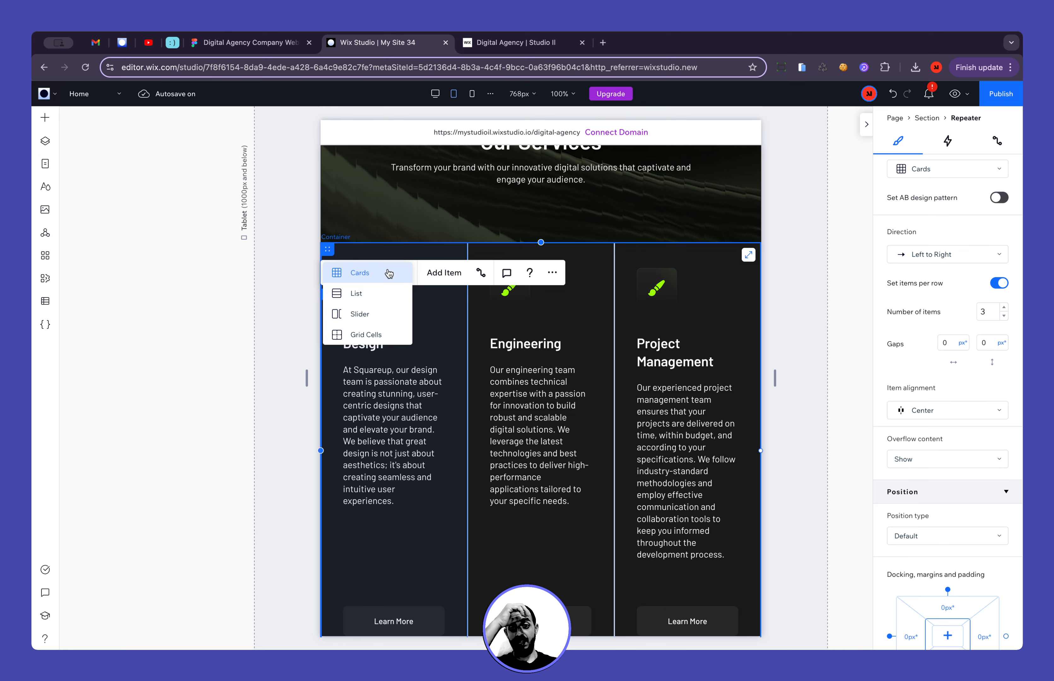
click(391, 320)
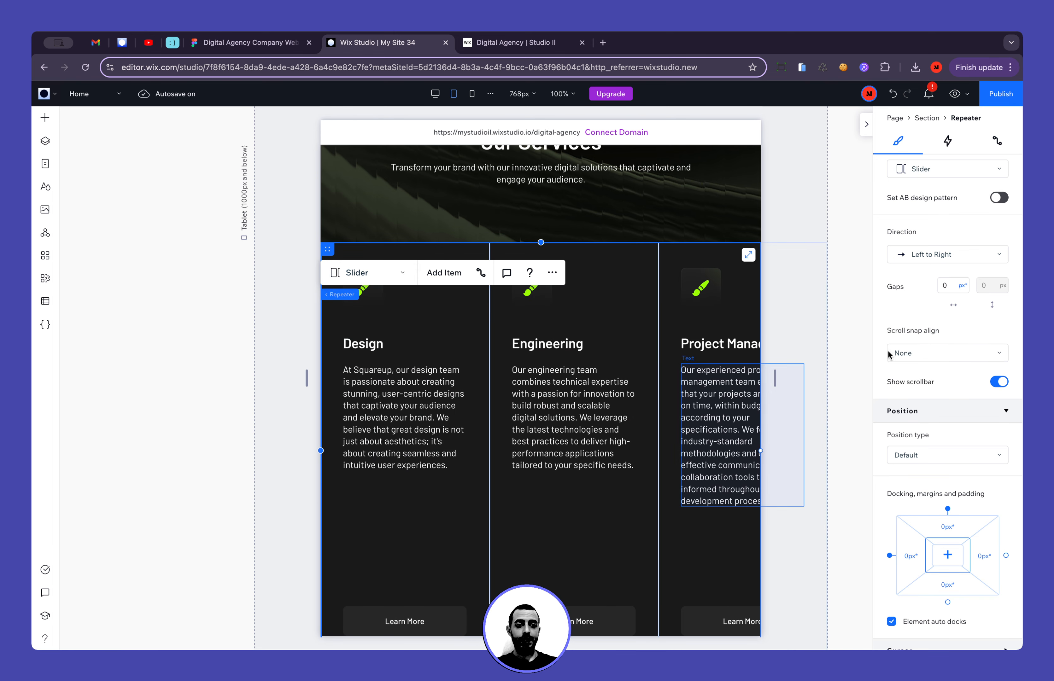
Set the repeater items' width to 350 px and their minimum height to None
click(421, 488)
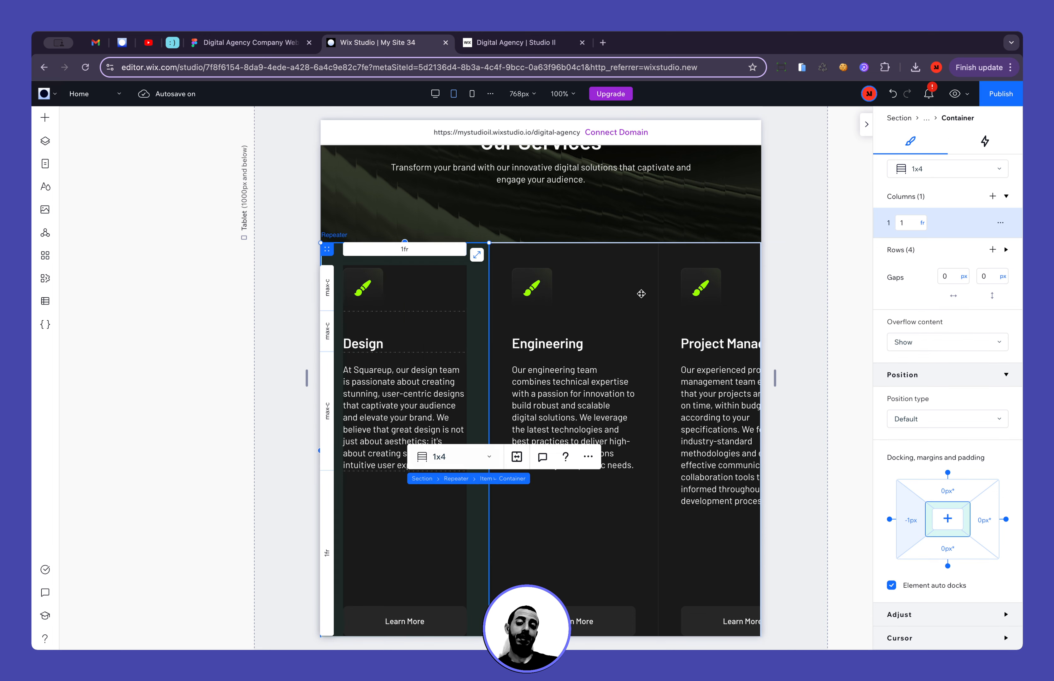
click(926, 120)
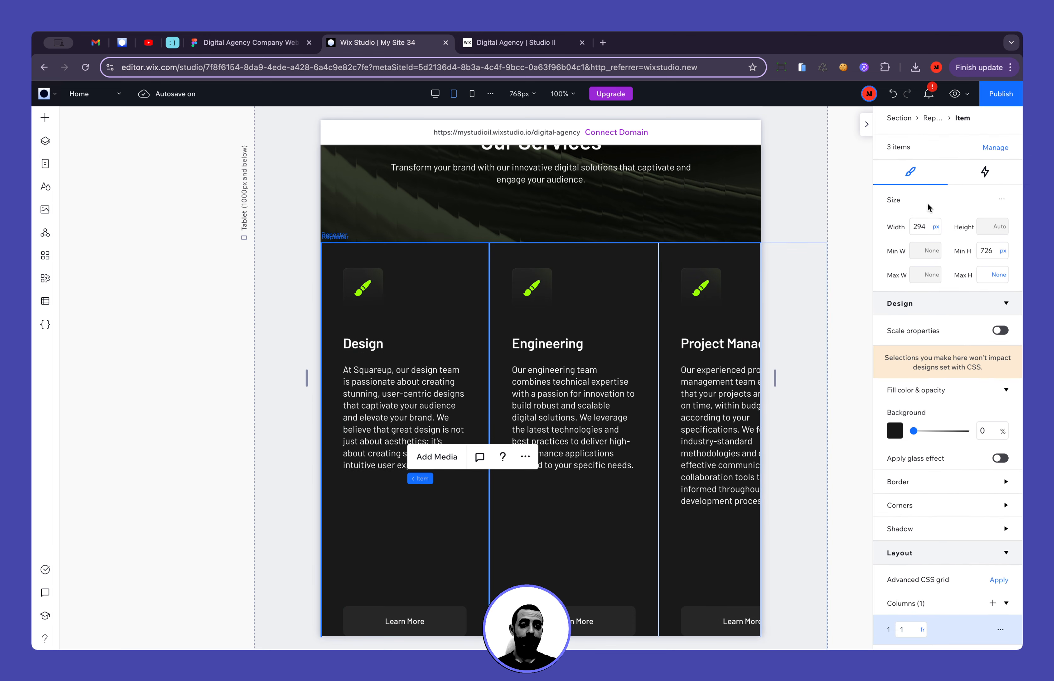
click(920, 227)
text(350)
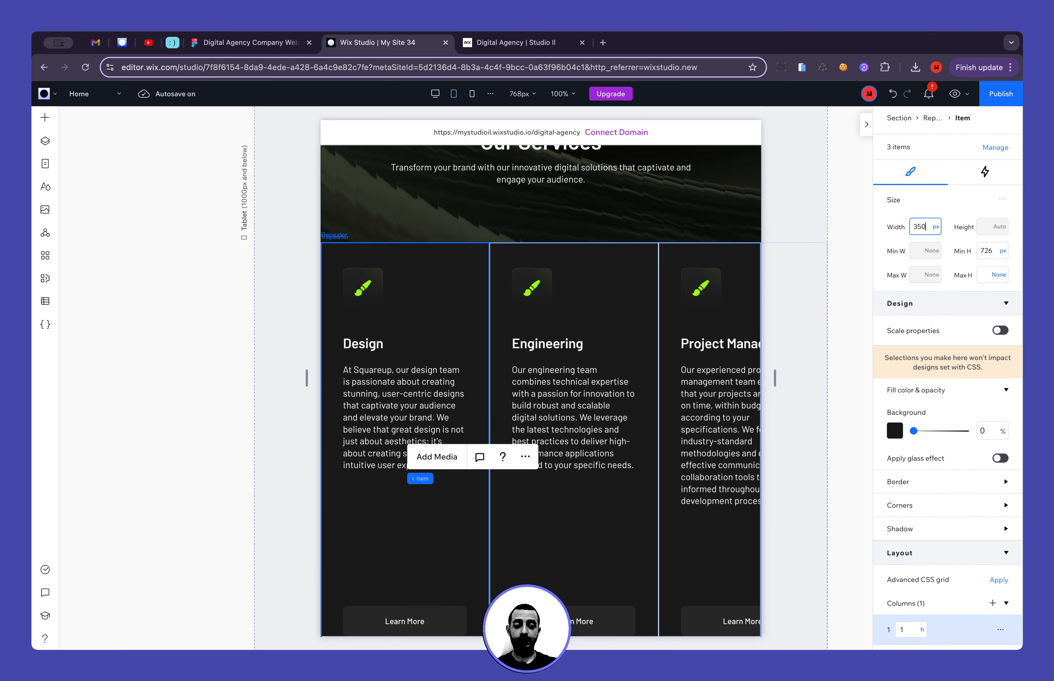
key(Return)
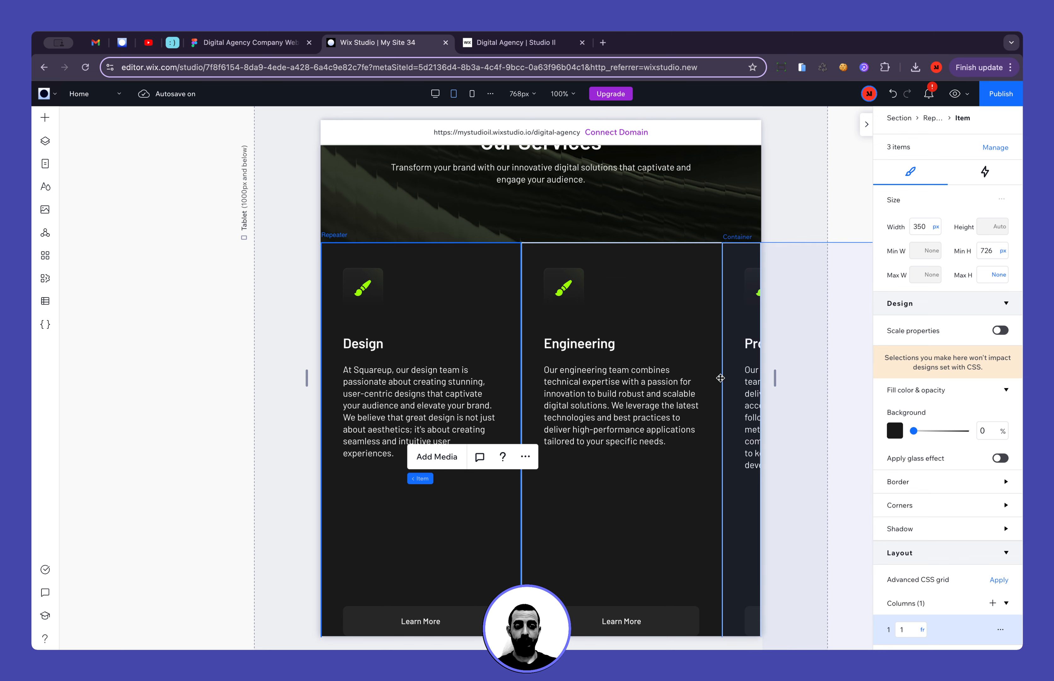
click(1003, 251)
click(988, 314)
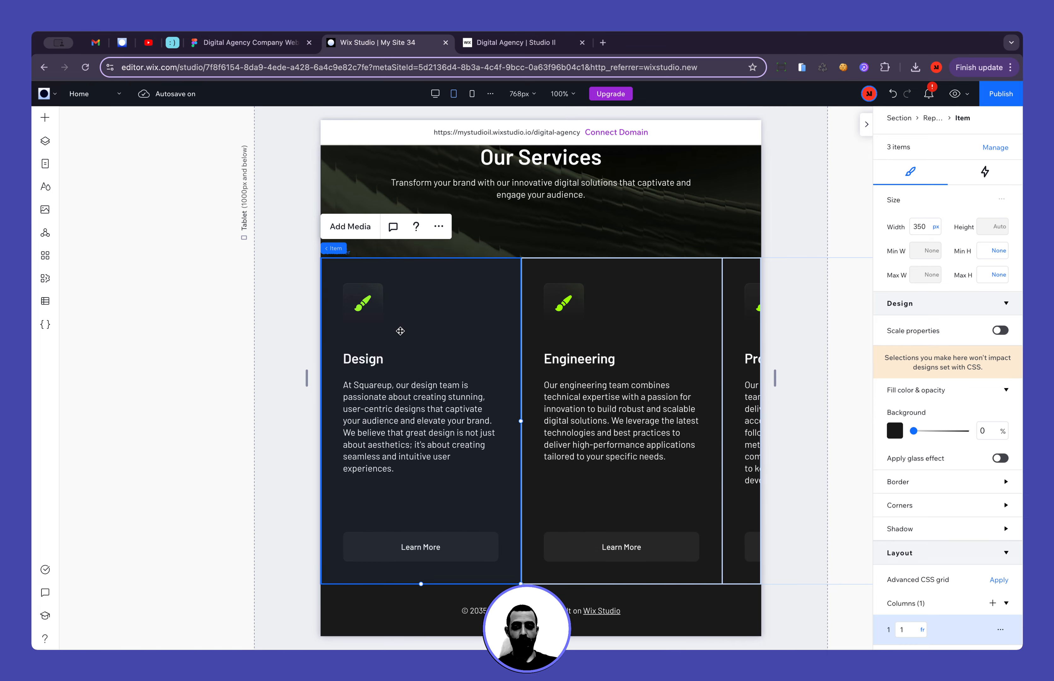
Check the spacing between icon and text in Figma's Design card and set the card heading's top margin to 30 px in Wix Studio
click(444, 340)
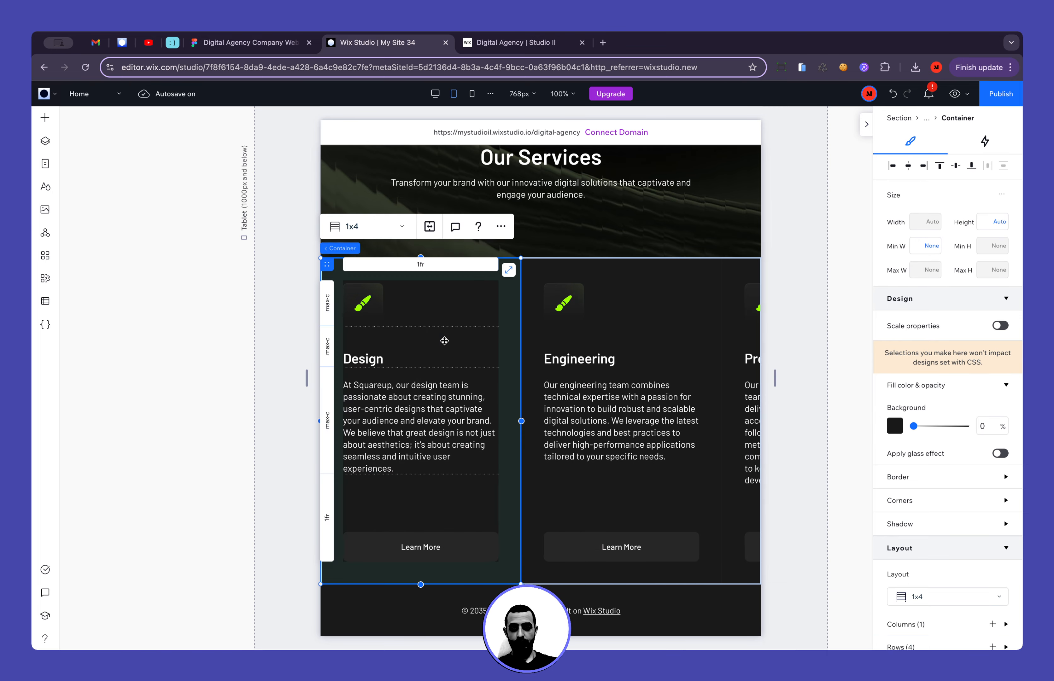
click(260, 40)
double_click(372, 429)
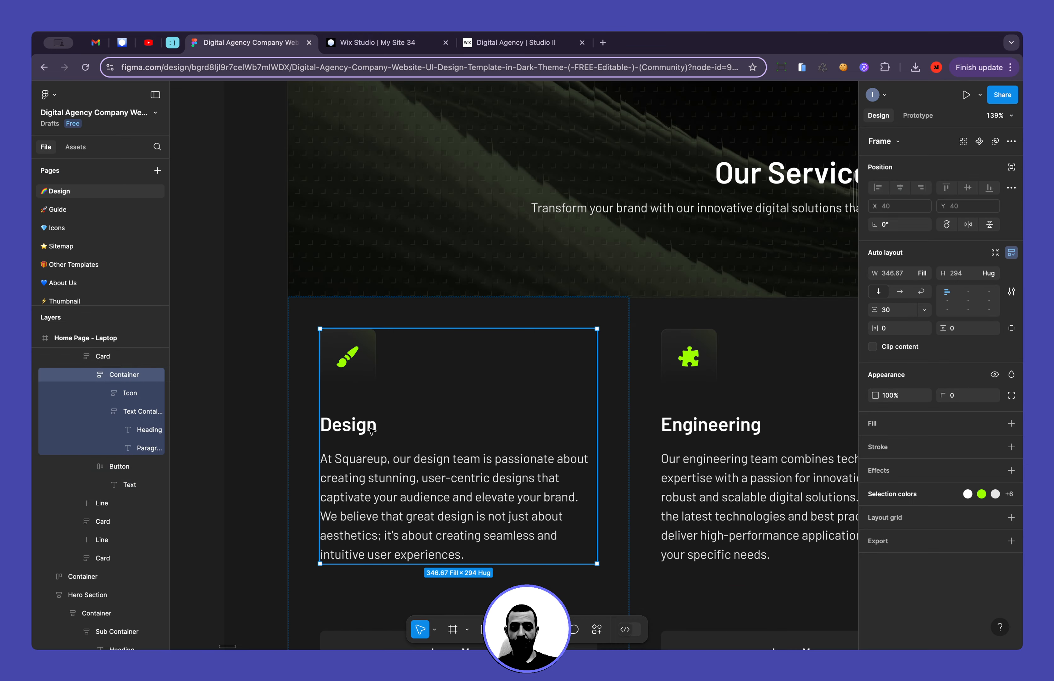
click(378, 42)
click(364, 359)
scroll(953, 481, down, 10)
click(952, 511)
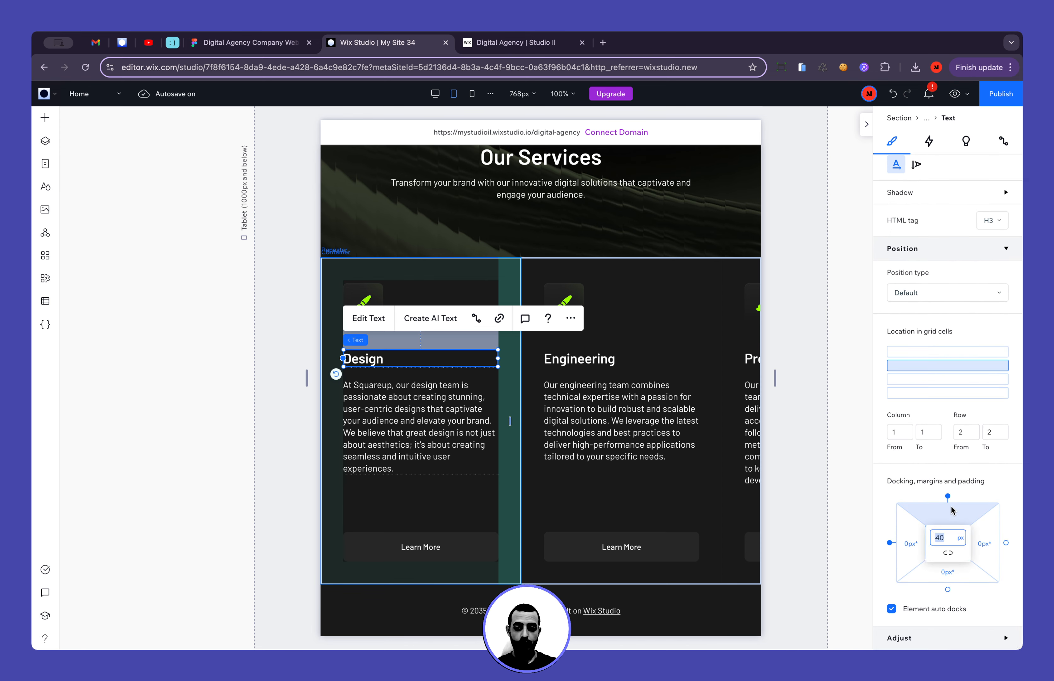
text(30)
key(Return)
Look up the gap between heading and paragraph in Figma and set the card paragraph's top margin to 14 px in Wix Studio
click(423, 414)
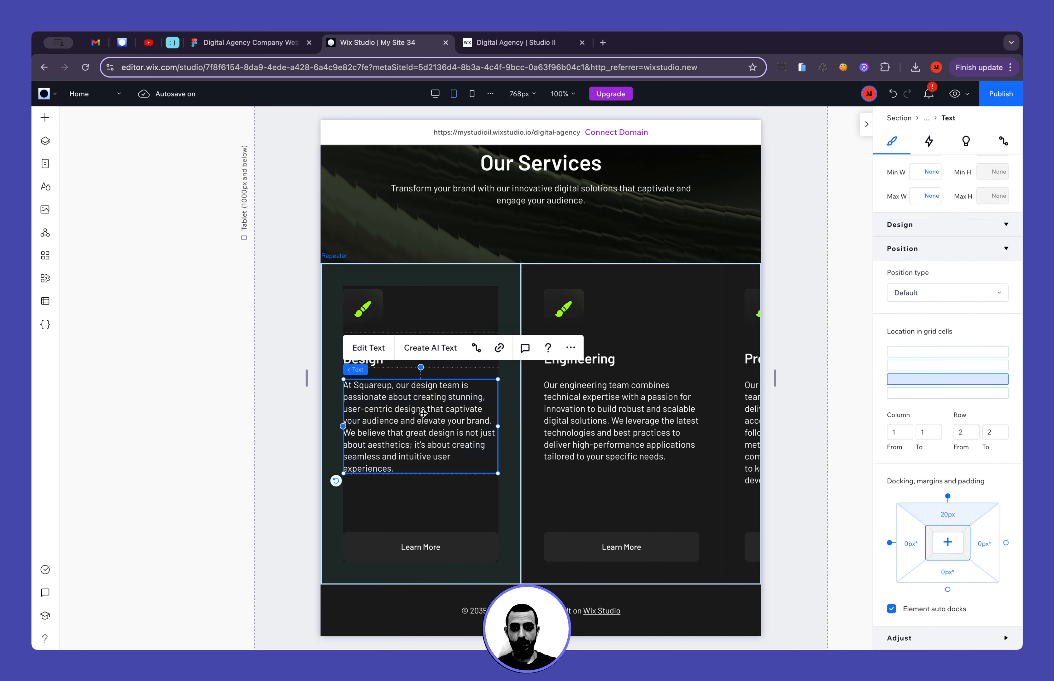
click(290, 45)
double_click(388, 309)
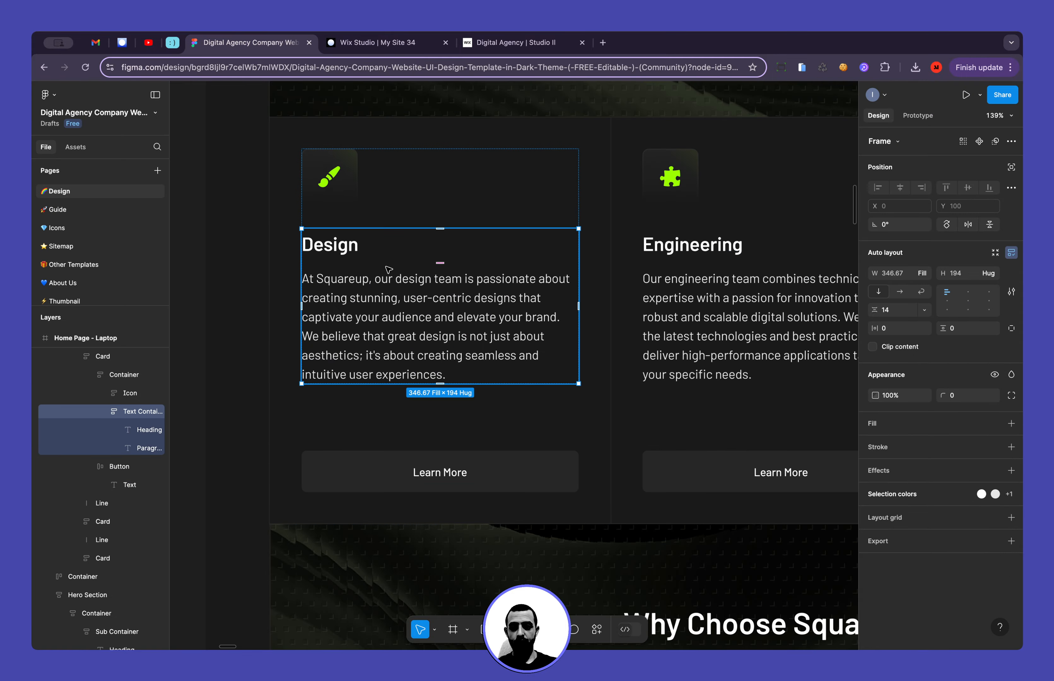
click(372, 43)
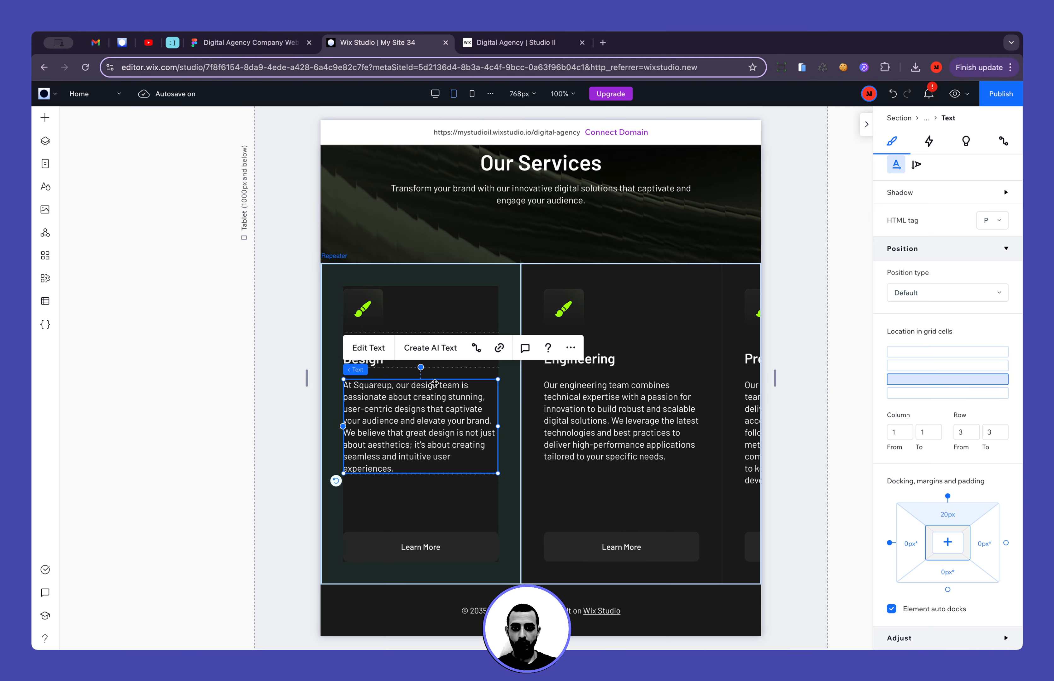
click(939, 509)
text(14)
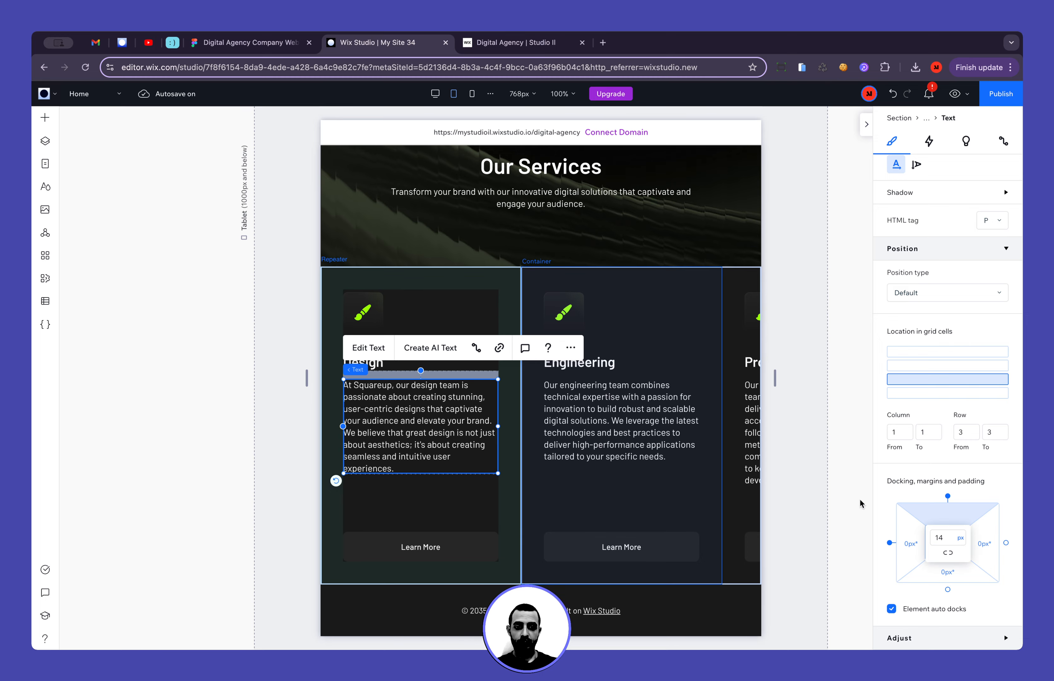
Check how the services slider moves through its three cards in the editor and in the tablet preview, and return to editing
click(579, 499)
scroll(667, 512, right, 4)
scroll(667, 512, left, 1)
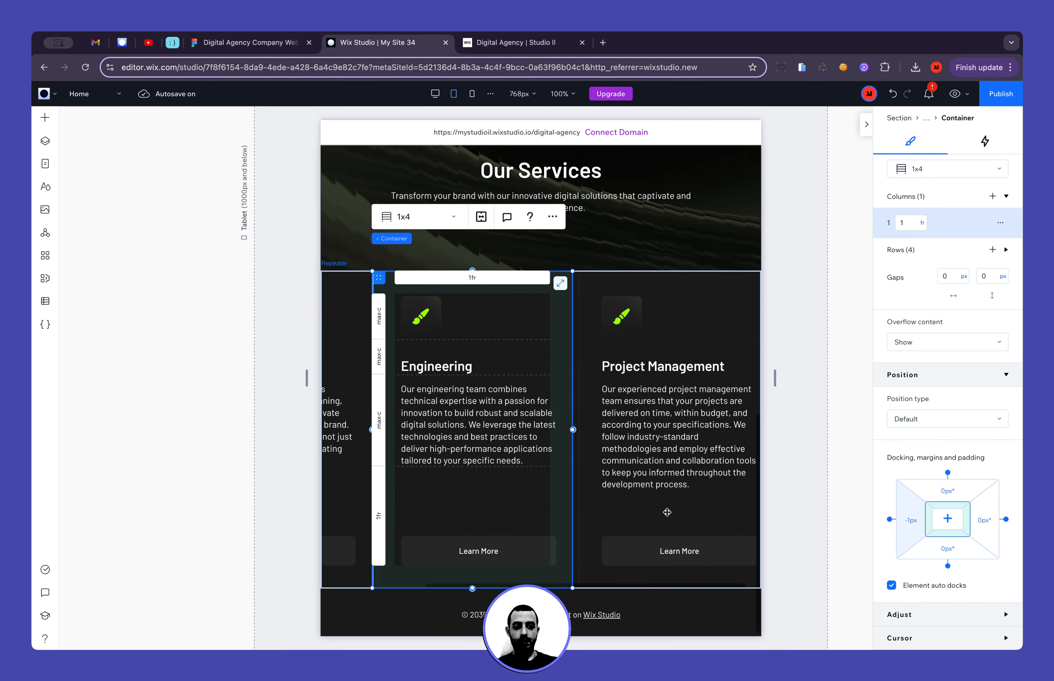
scroll(667, 512, left, 4)
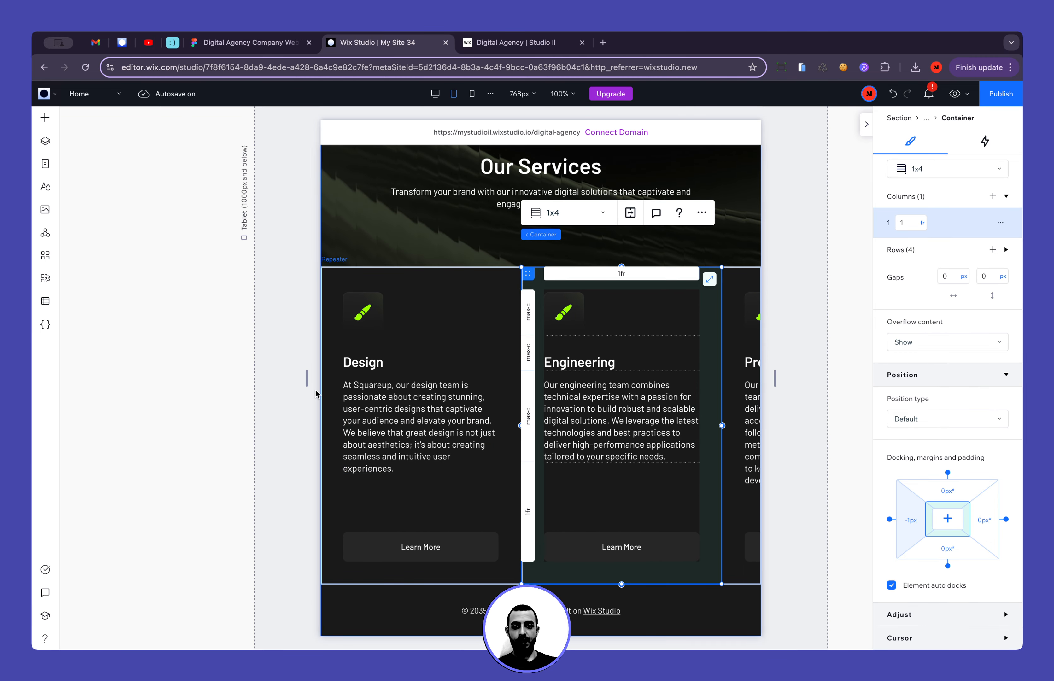
click(569, 237)
click(955, 94)
scroll(581, 383, right, 3)
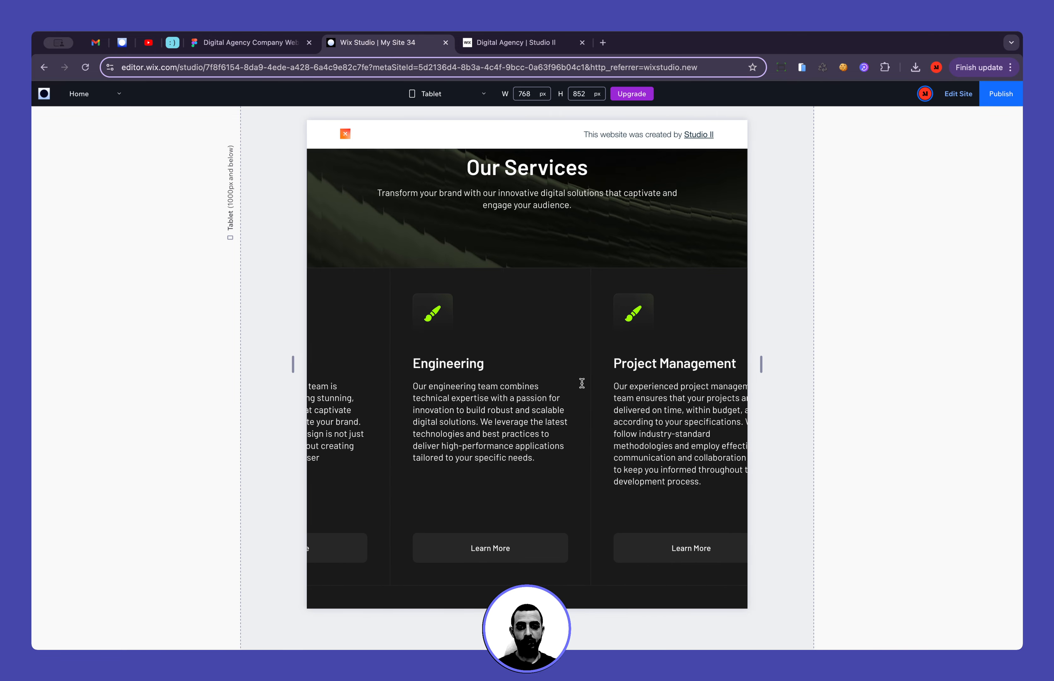
scroll(582, 384, left, 3)
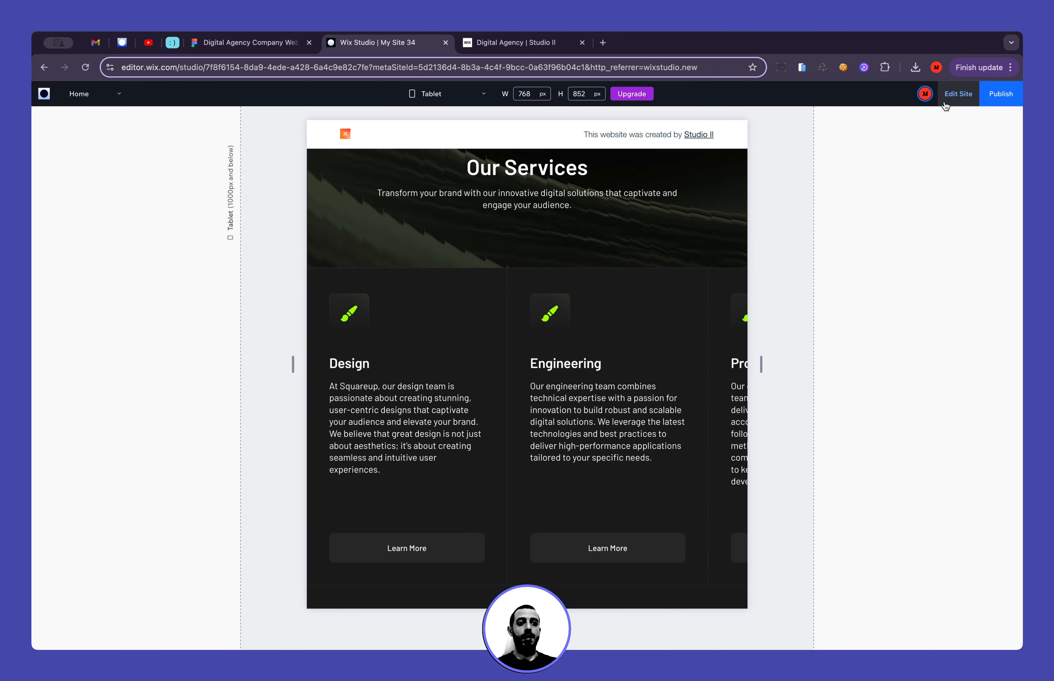
click(959, 94)
scroll(685, 348, down, 1)
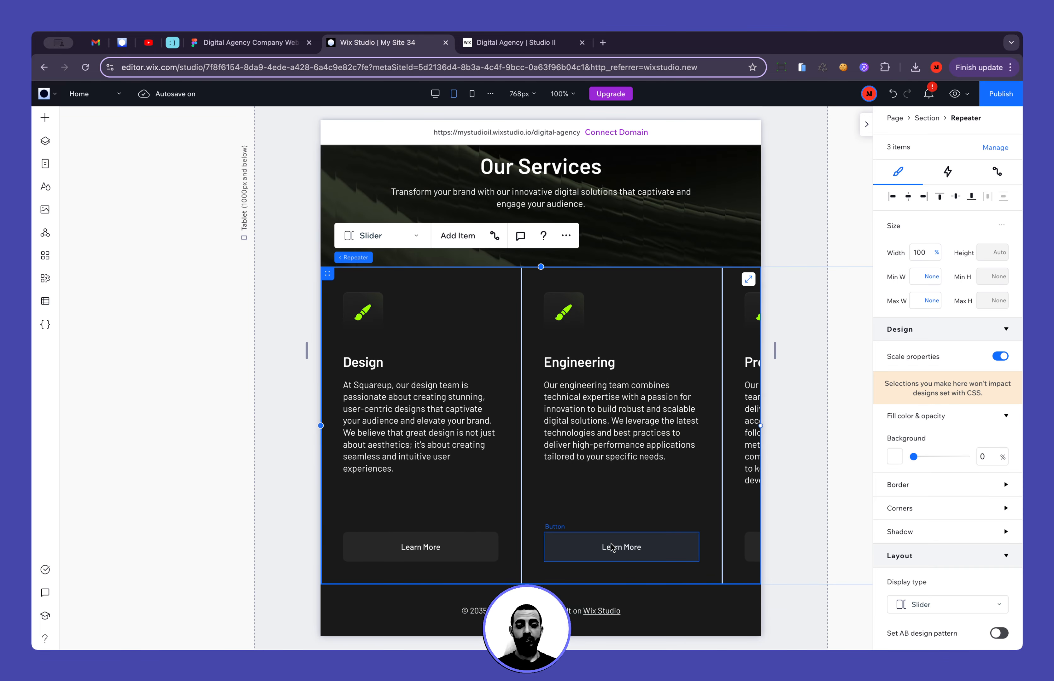
Switch to Figma and examine the Our Services cards in the mobile layout
click(263, 46)
scroll(640, 346, down, 5)
scroll(640, 343, right, 10)
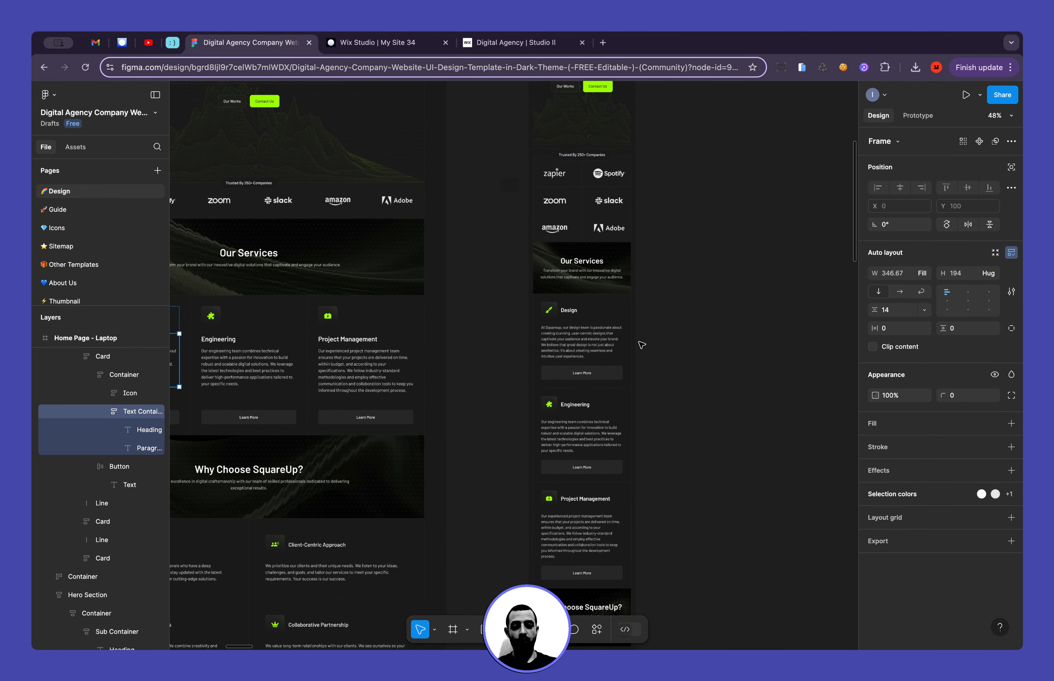
scroll(621, 373, up, 5)
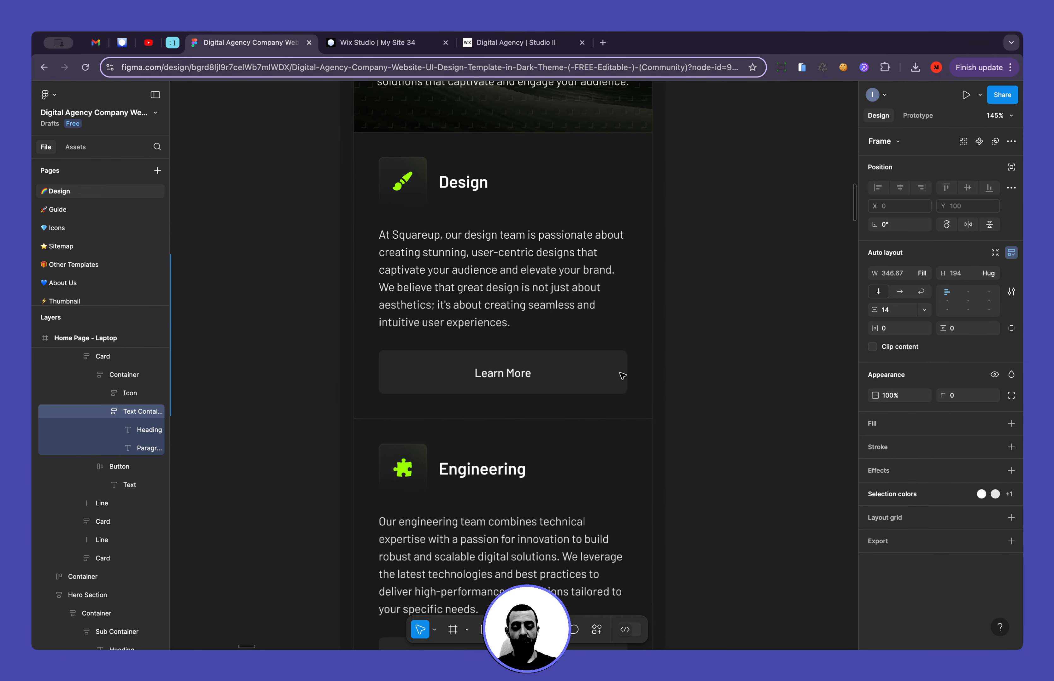
Review the mobile service cards in Figma, and in Wix Studio set the mobile services repeater to 1 item per row
scroll(621, 374, up, 3)
scroll(621, 375, right, 2)
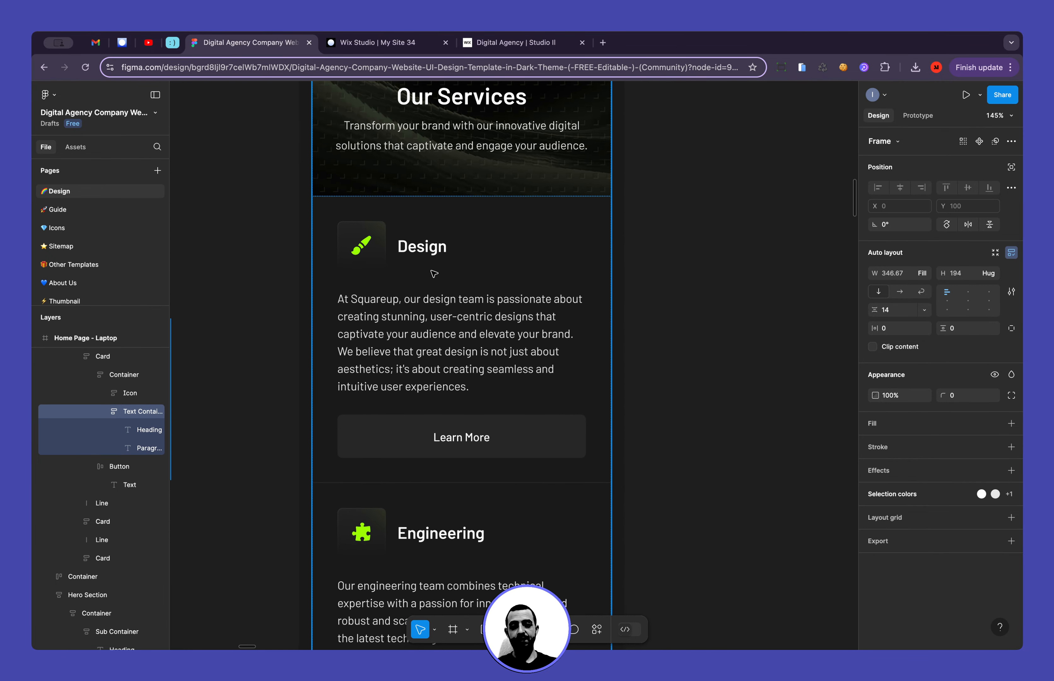
scroll(434, 273, down, 3)
click(376, 42)
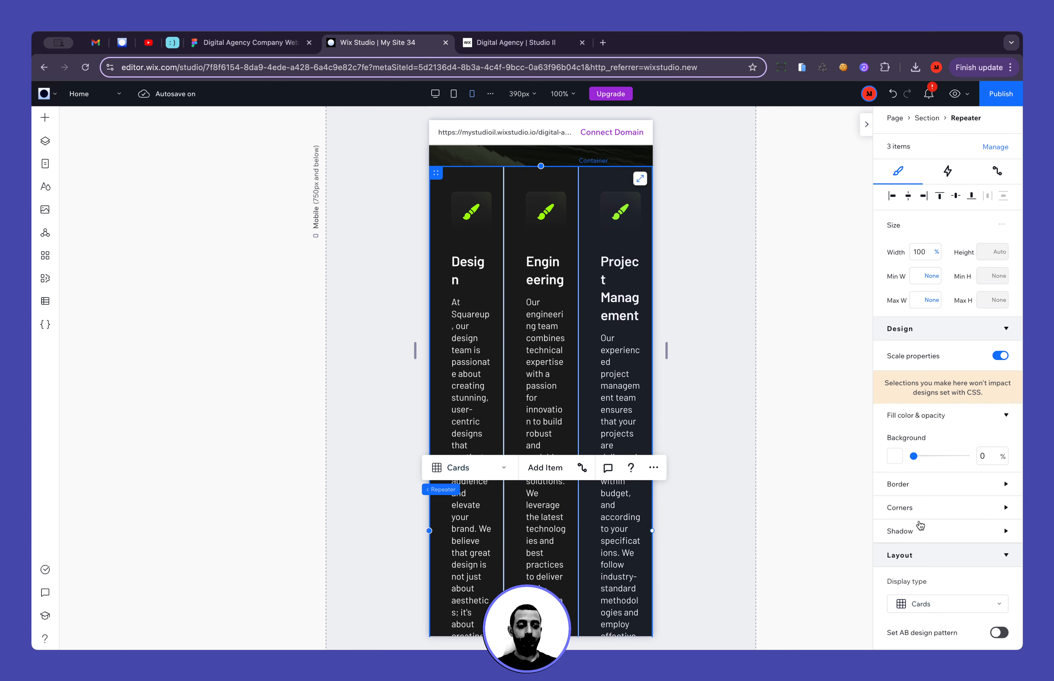
scroll(918, 529, down, 6)
click(992, 429)
text(1)
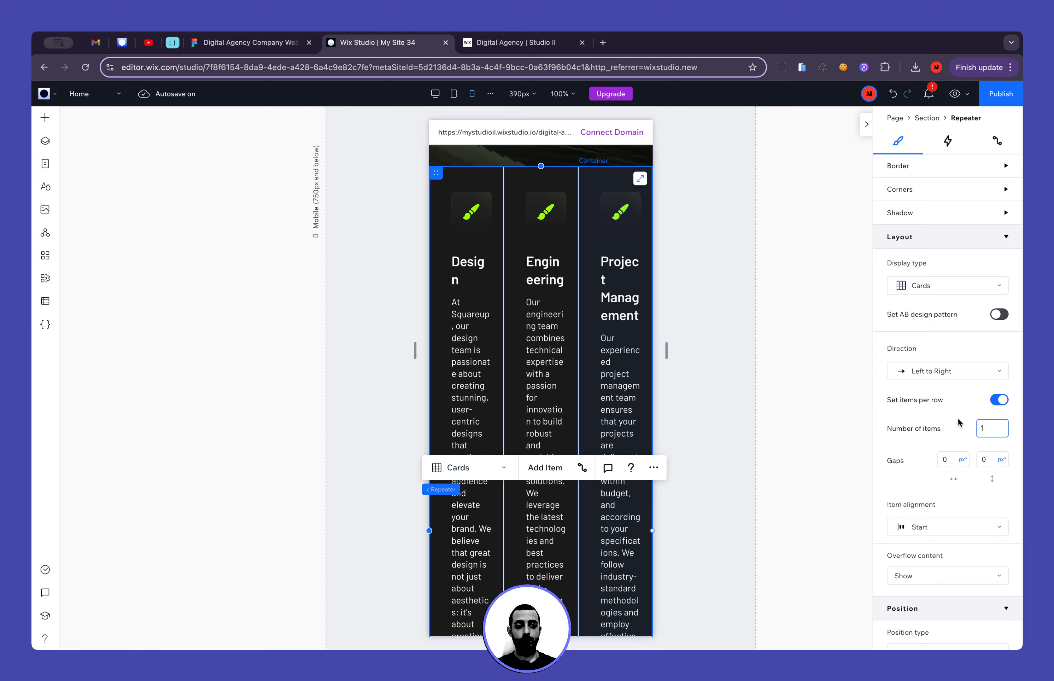
key(Tab)
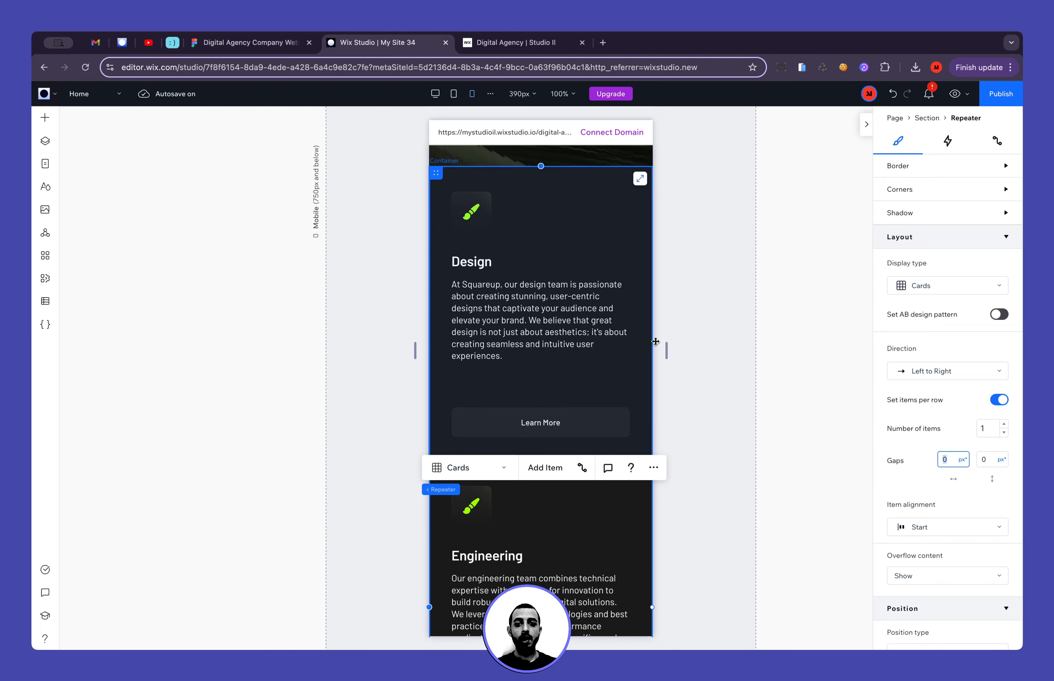
Switch to Figma and measure the gap between the mobile Our Services section and the page frame's edge
click(266, 42)
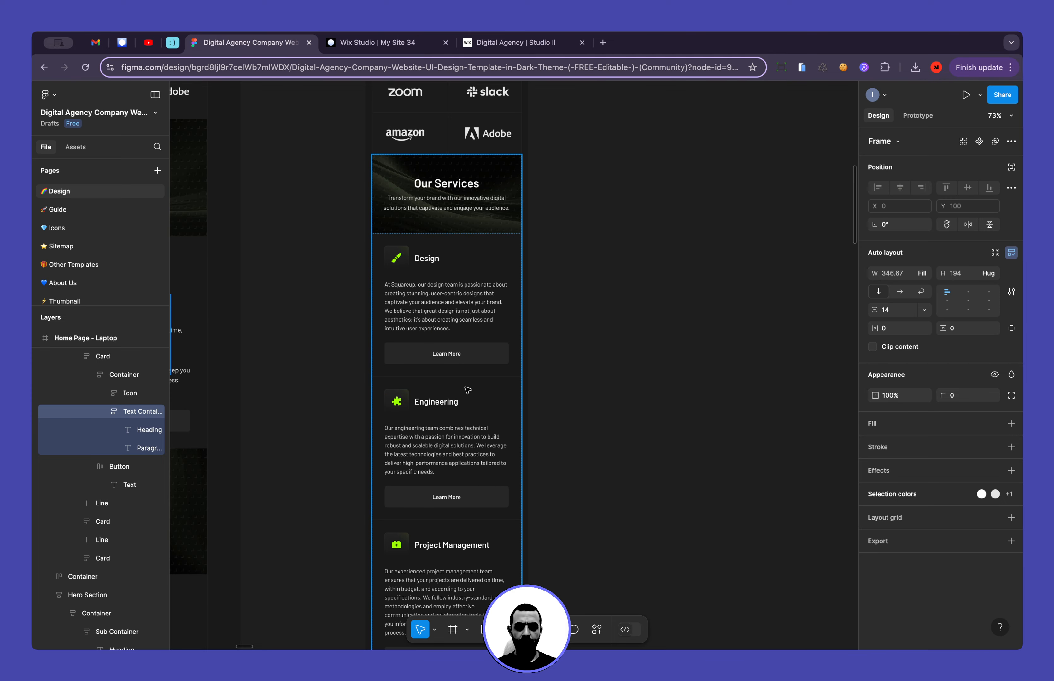
scroll(350, 326, up, 5)
scroll(350, 326, up, 5)
scroll(350, 326, right, 2)
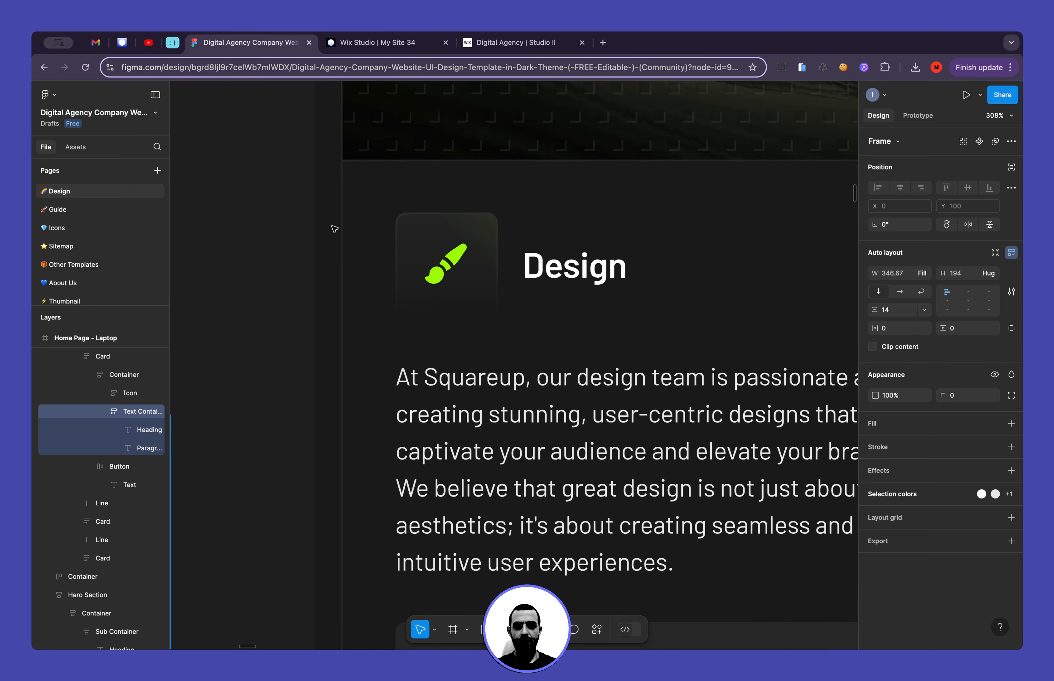
click(339, 253)
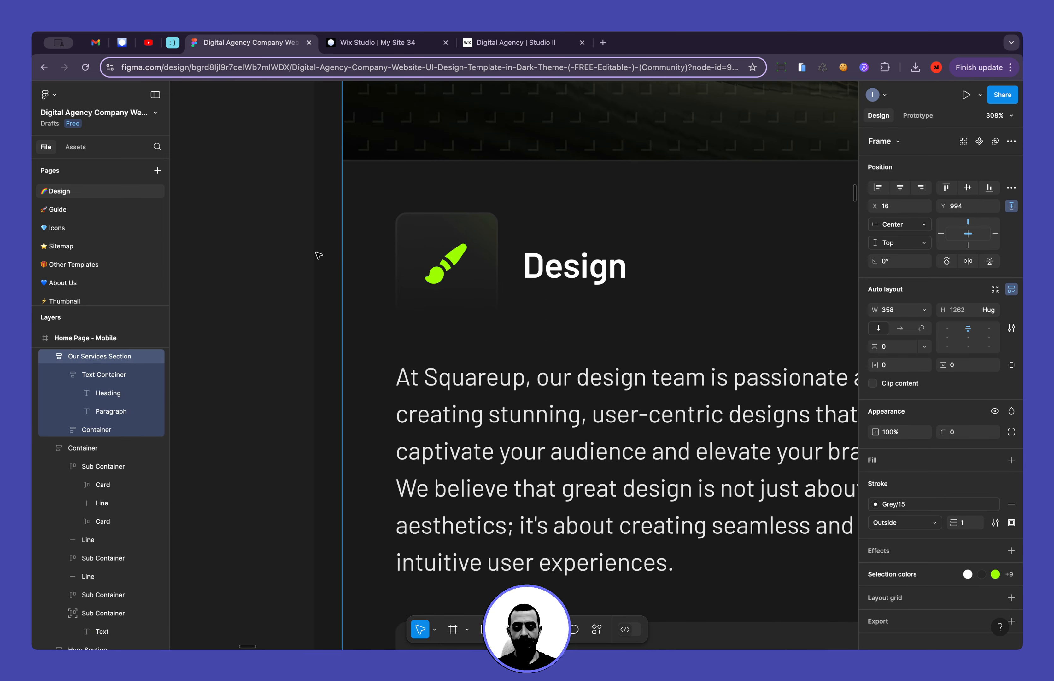
key(alt)
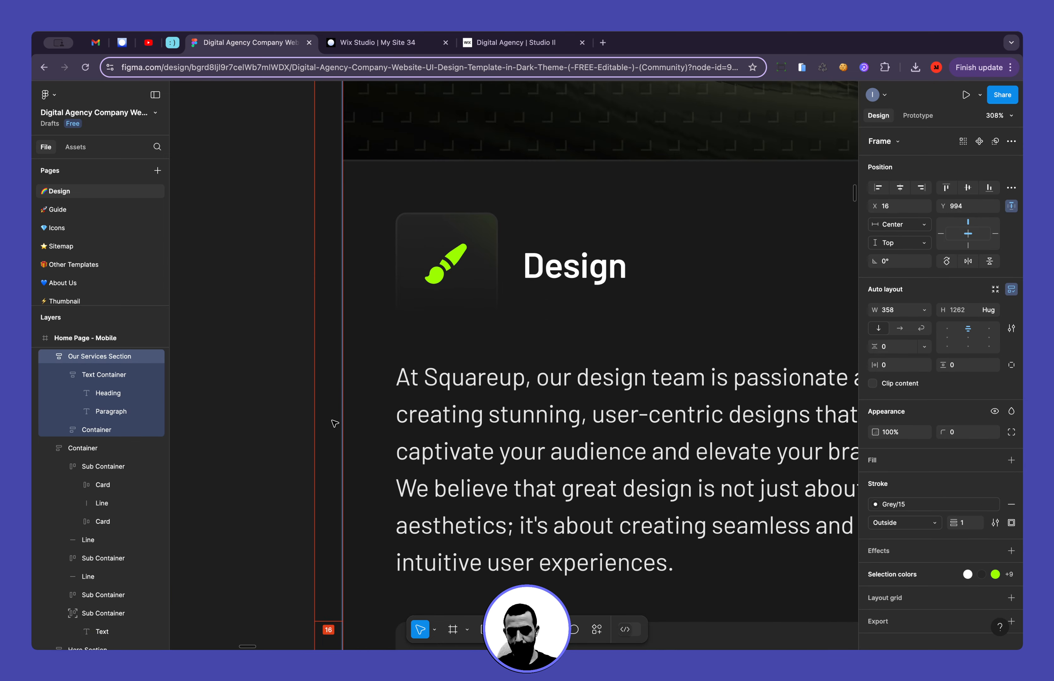
Switch to Wix Studio and set the left and right padding of the section holding the repeater to 16 px
click(376, 42)
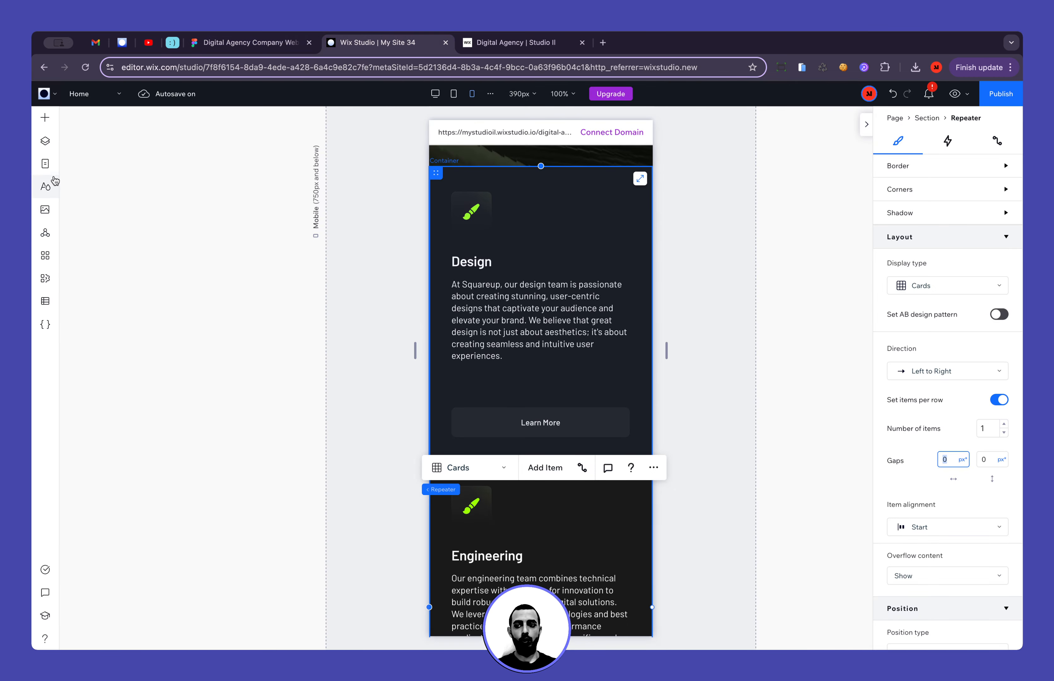
click(48, 146)
click(102, 307)
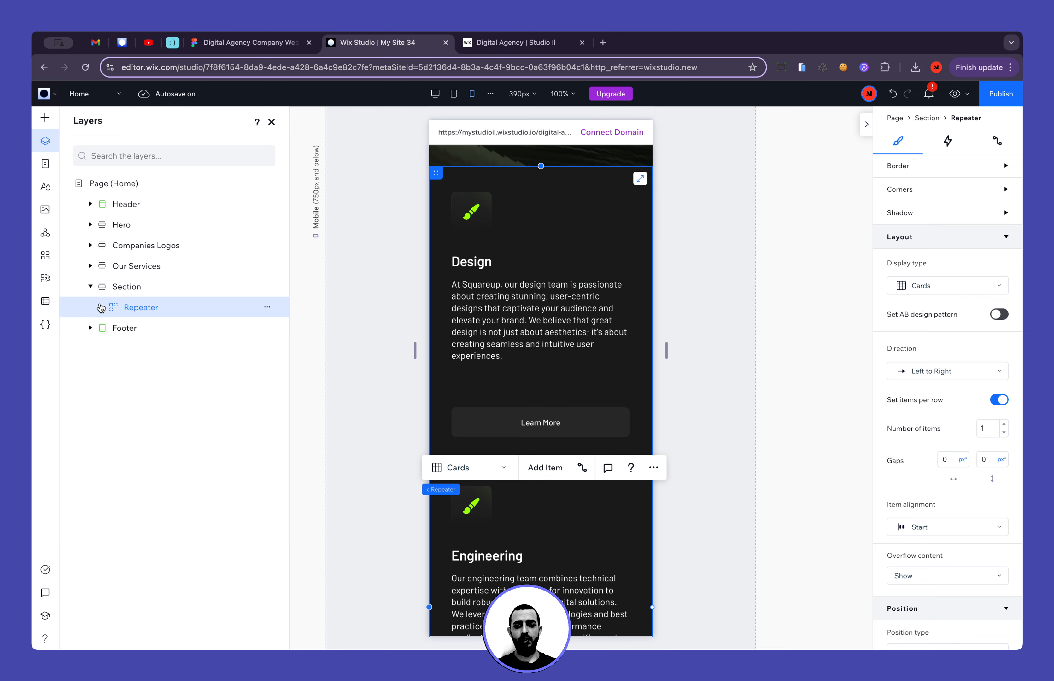
click(135, 289)
scroll(883, 364, down, 4)
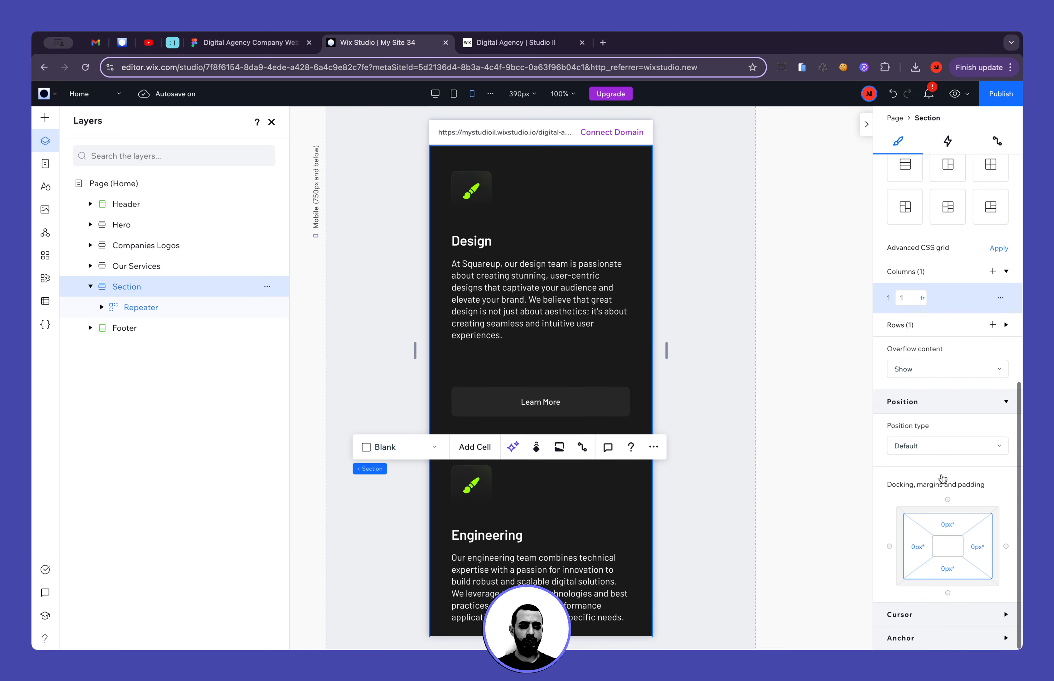
click(916, 551)
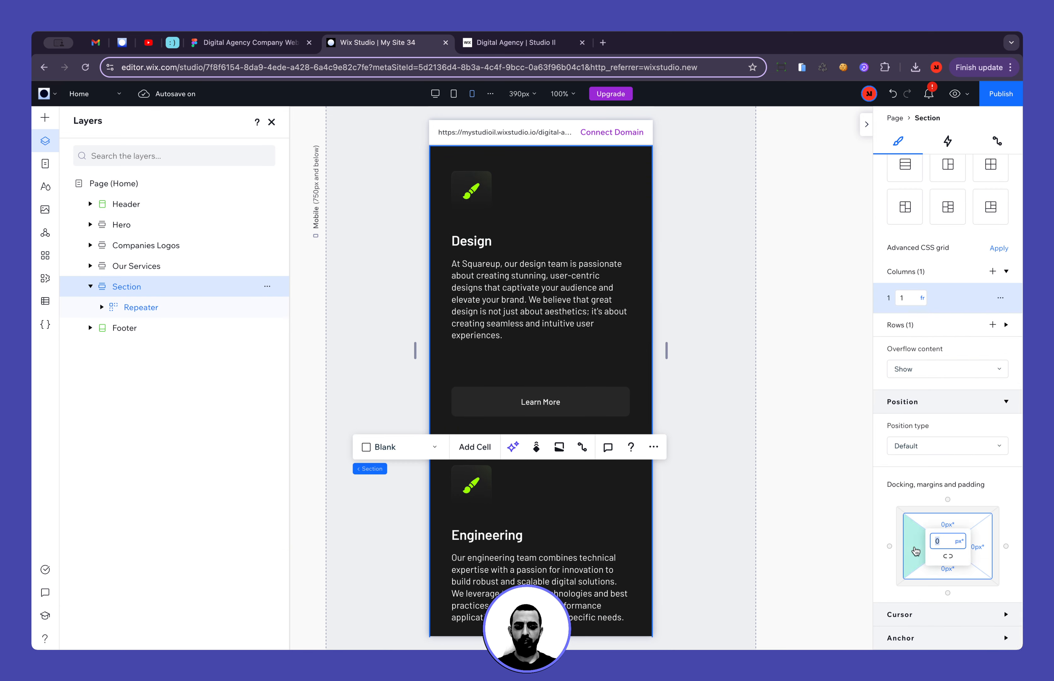
text(16px)
key(Return)
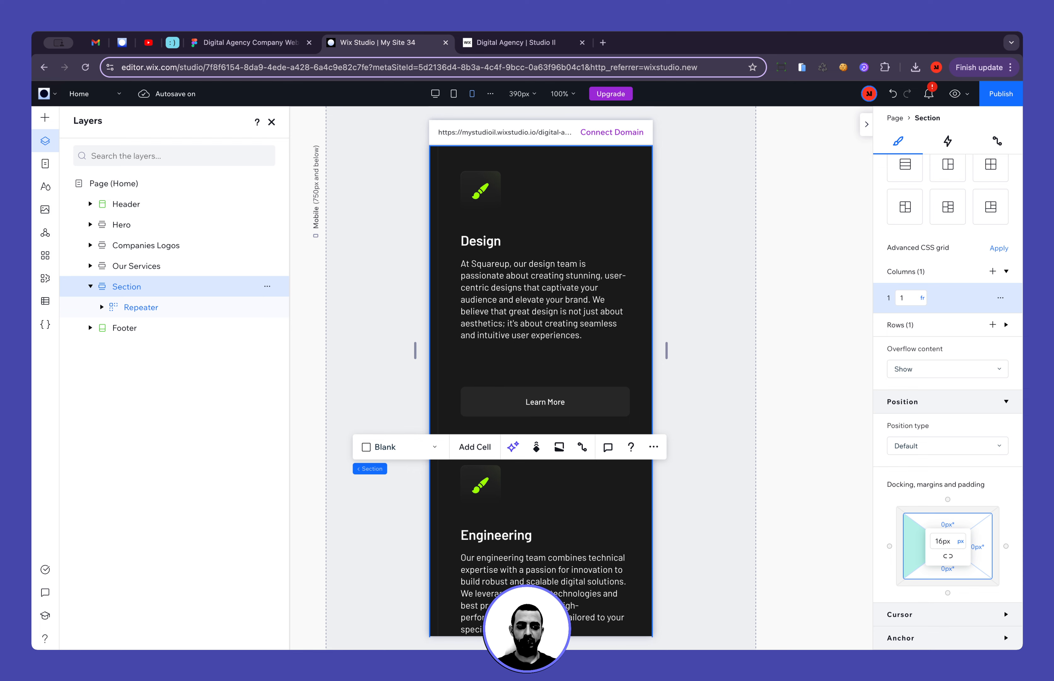
click(982, 553)
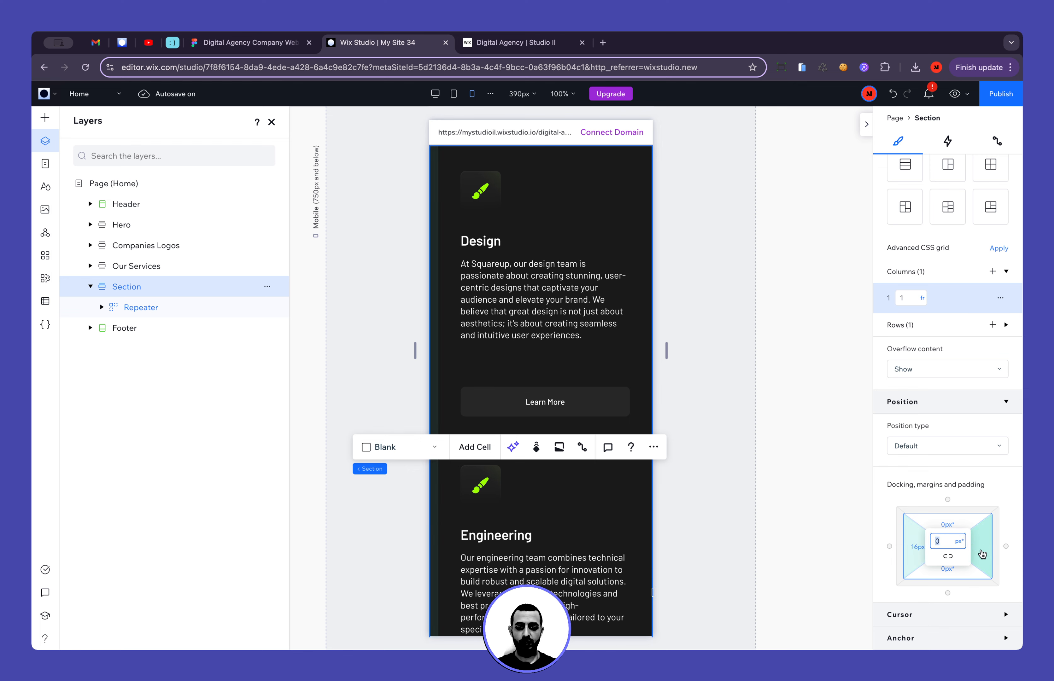
text(16)
key(Return)
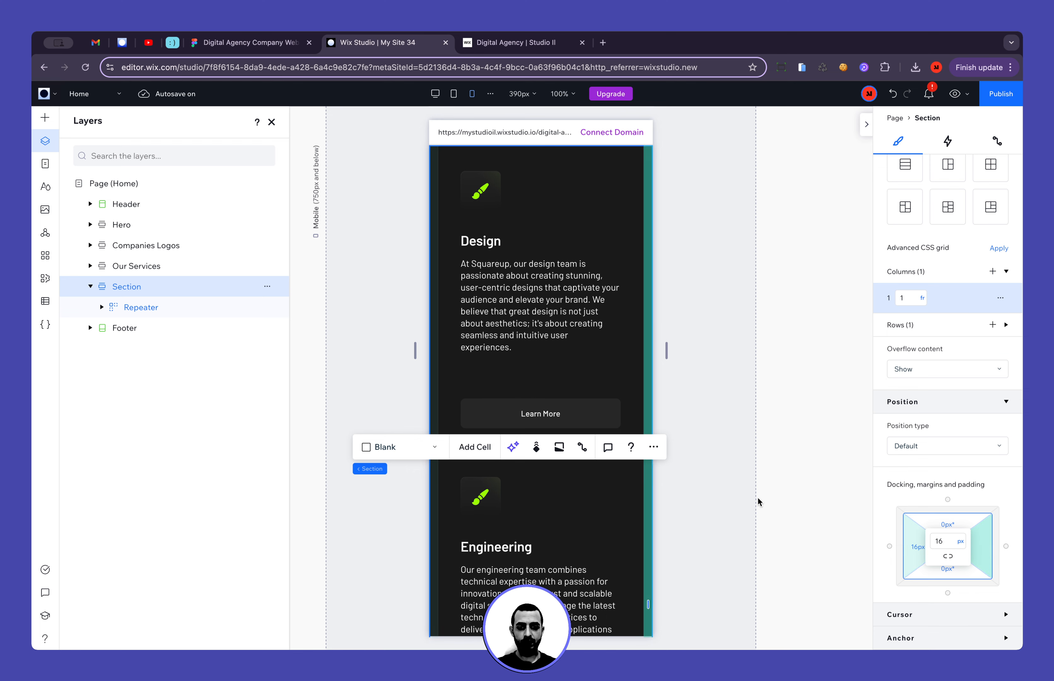
click(758, 498)
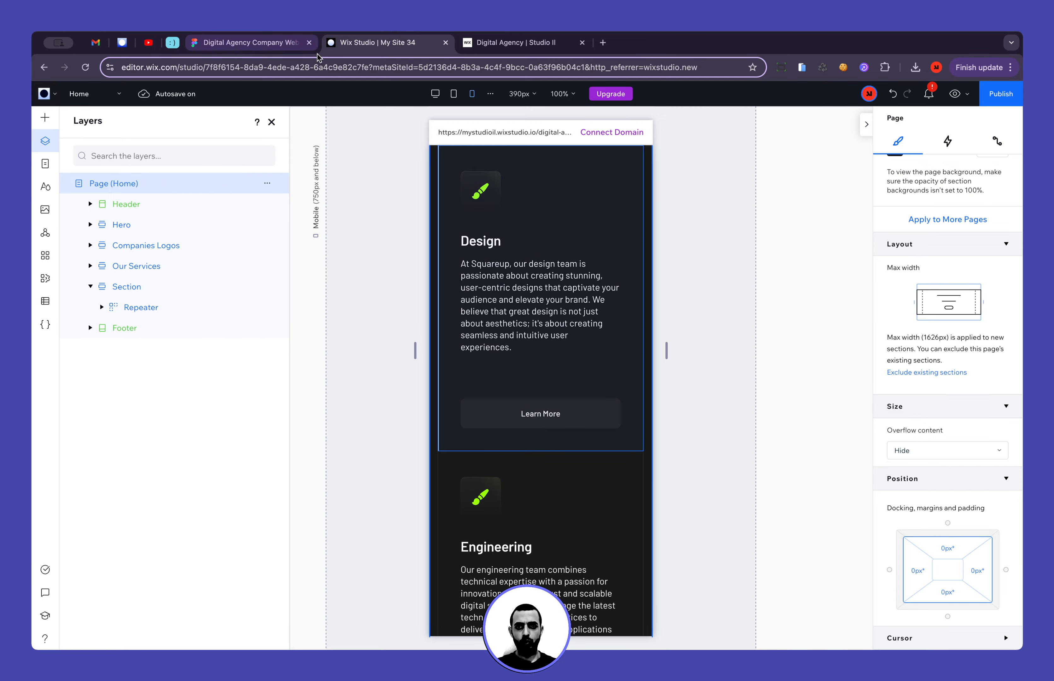
Compare the mobile service cards in Figma with the stacked cards in Wix Studio, down to the footer
click(278, 43)
scroll(479, 321, down, 3)
scroll(480, 322, down, 4)
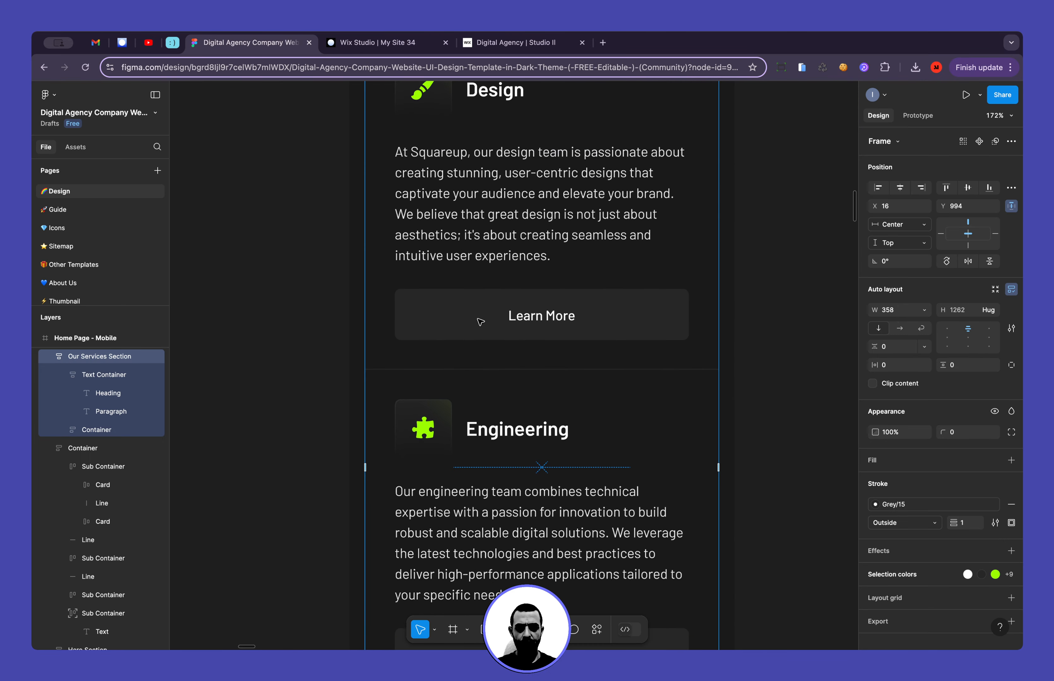
key(ctrl+Tab)
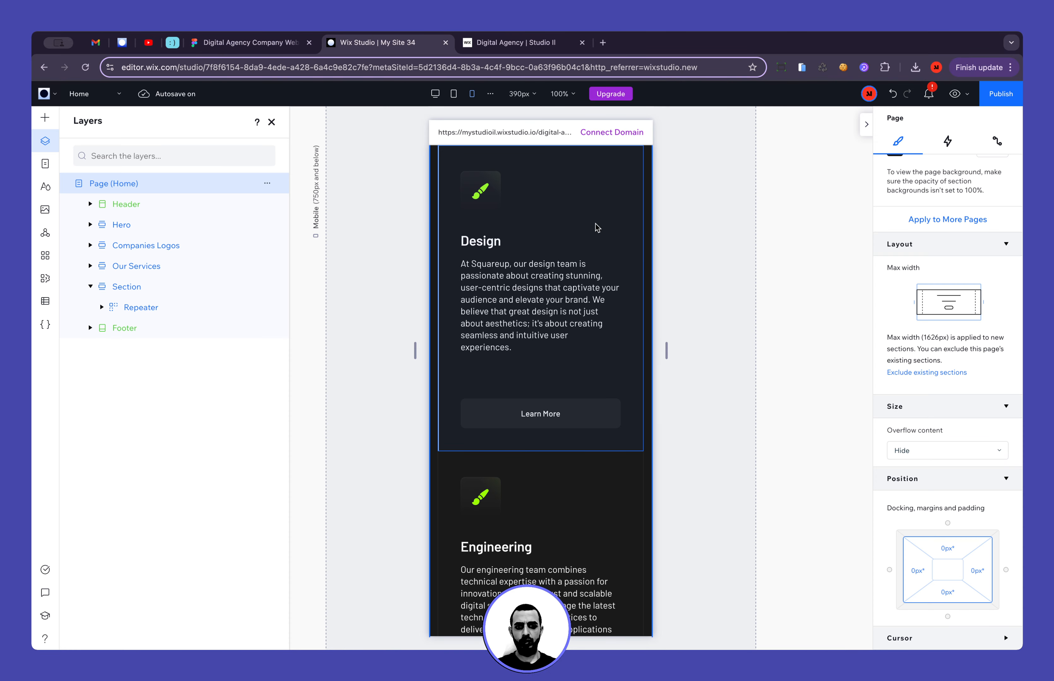
scroll(600, 558, down, 2)
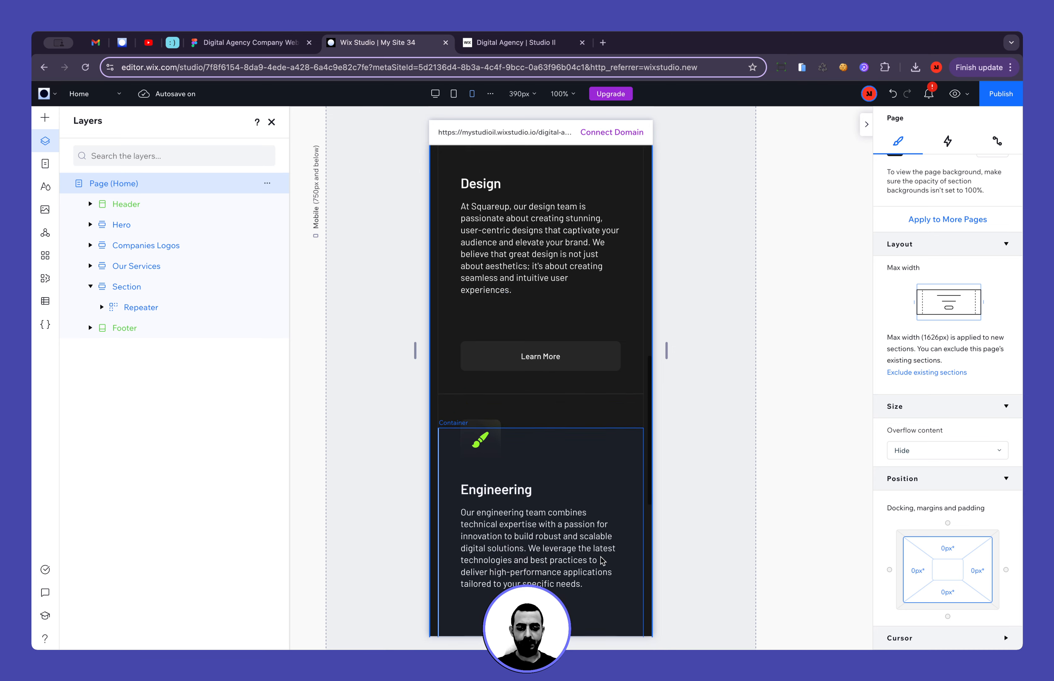
scroll(601, 560, down, 5)
click(597, 613)
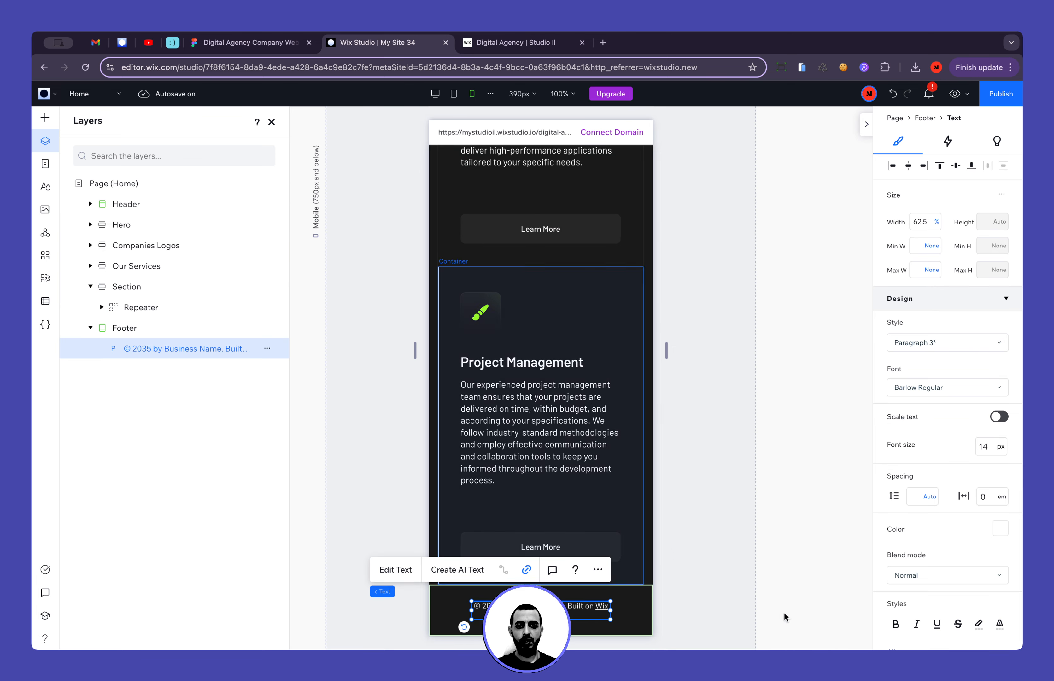
scroll(611, 616, up, 5)
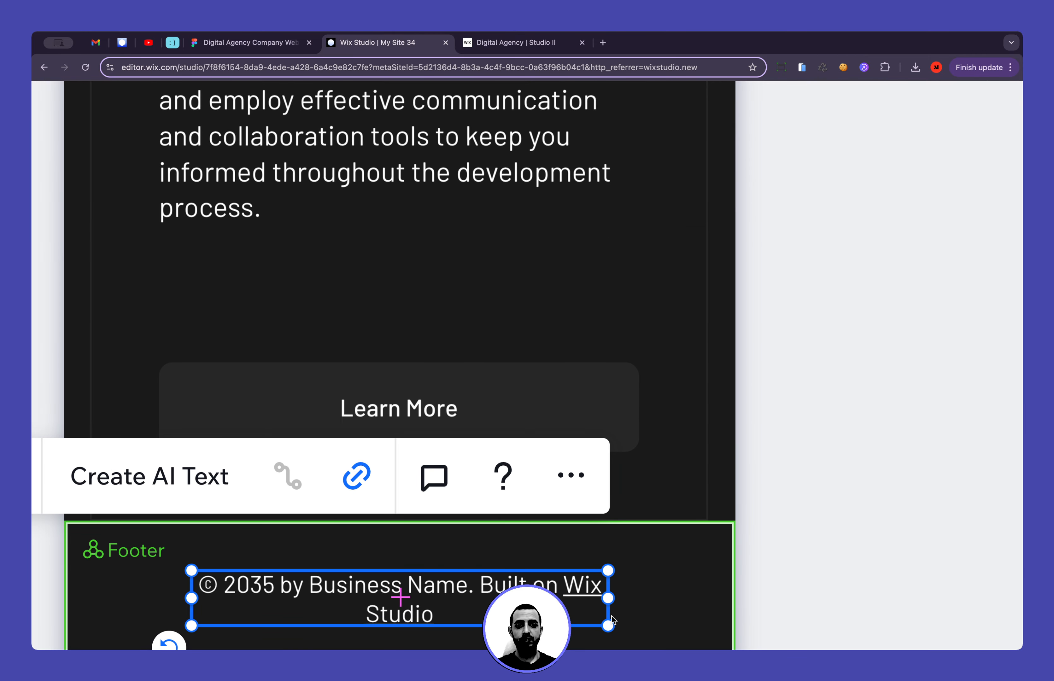
scroll(899, 464, up, 10)
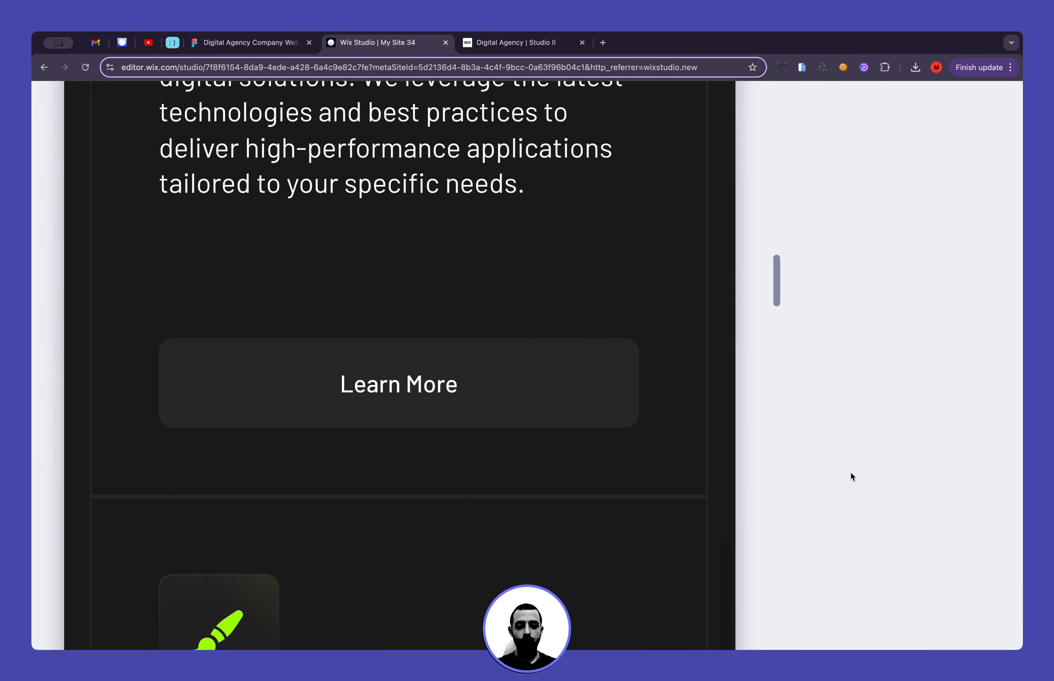
scroll(696, 495, down, 5)
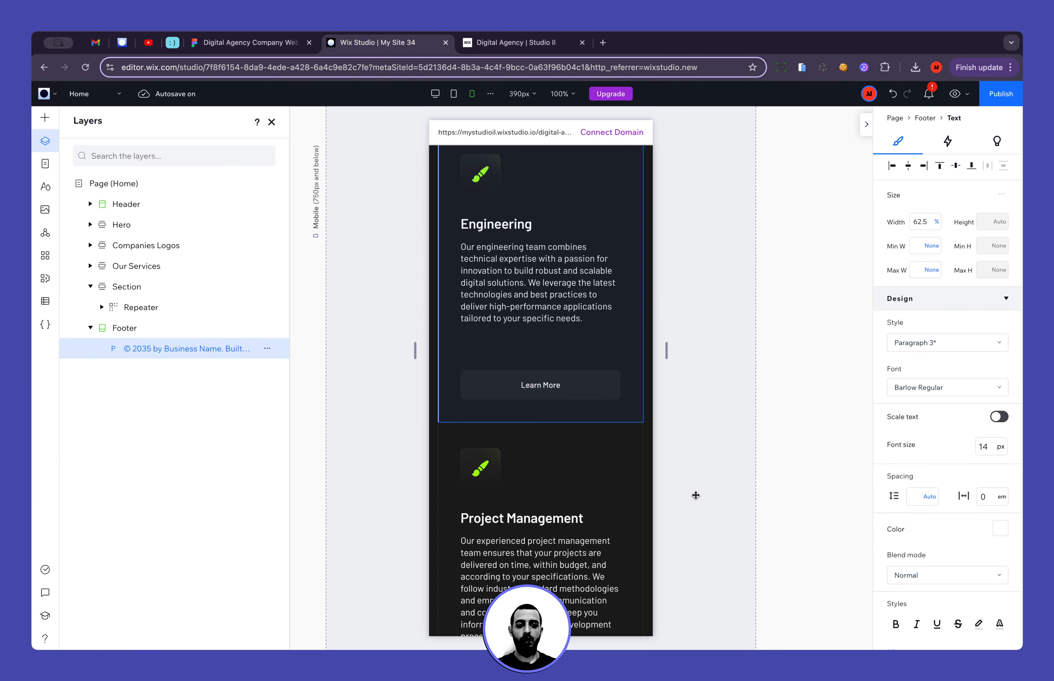
Set the Engineering card's Content Wrapper margins to 0 px on the left and -1 px at the bottom
click(634, 407)
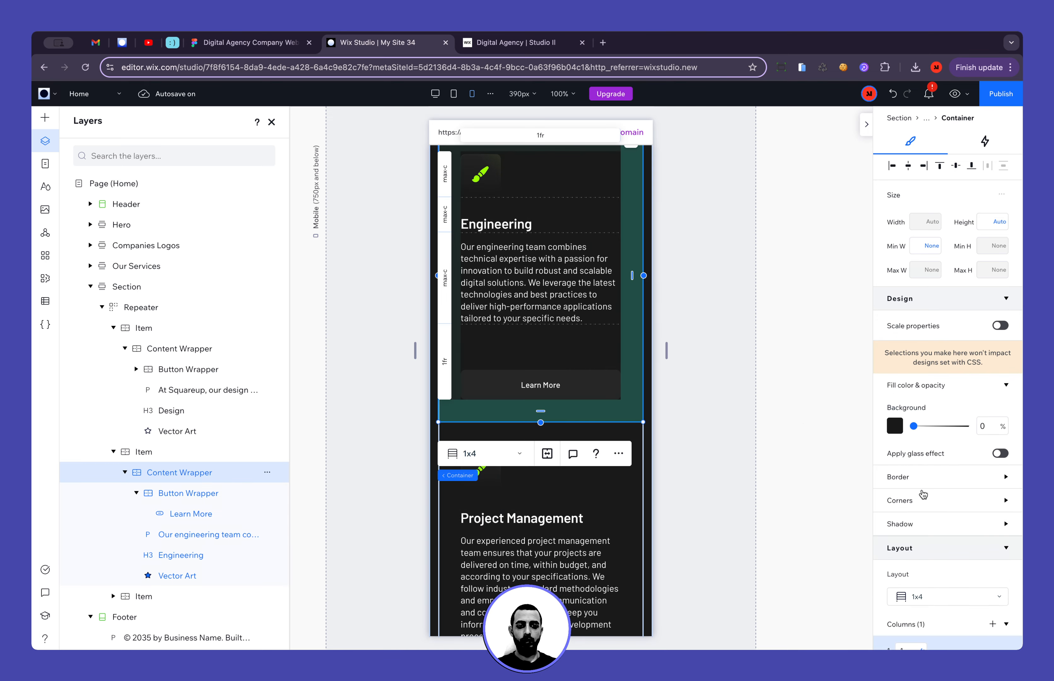
scroll(923, 494, down, 10)
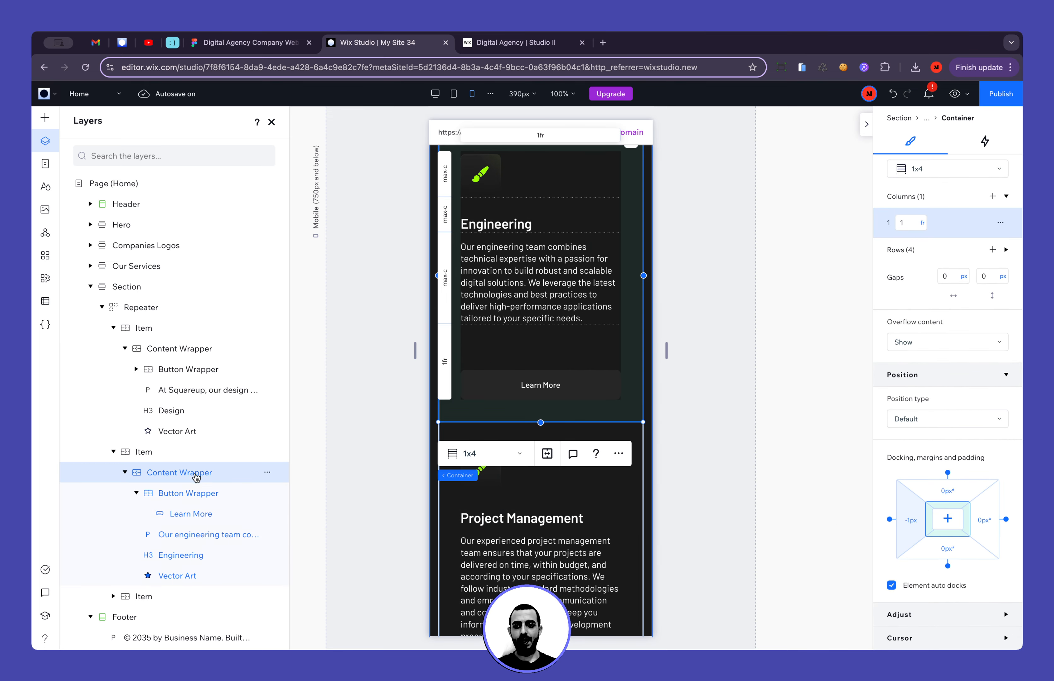
click(910, 526)
text(0)
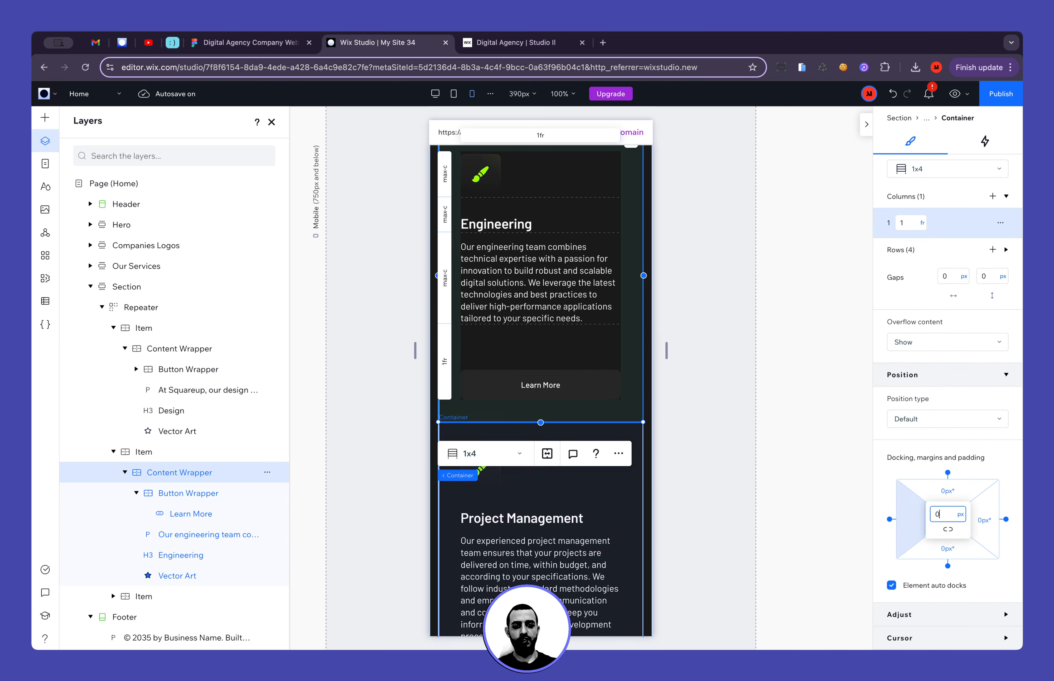
key(Return)
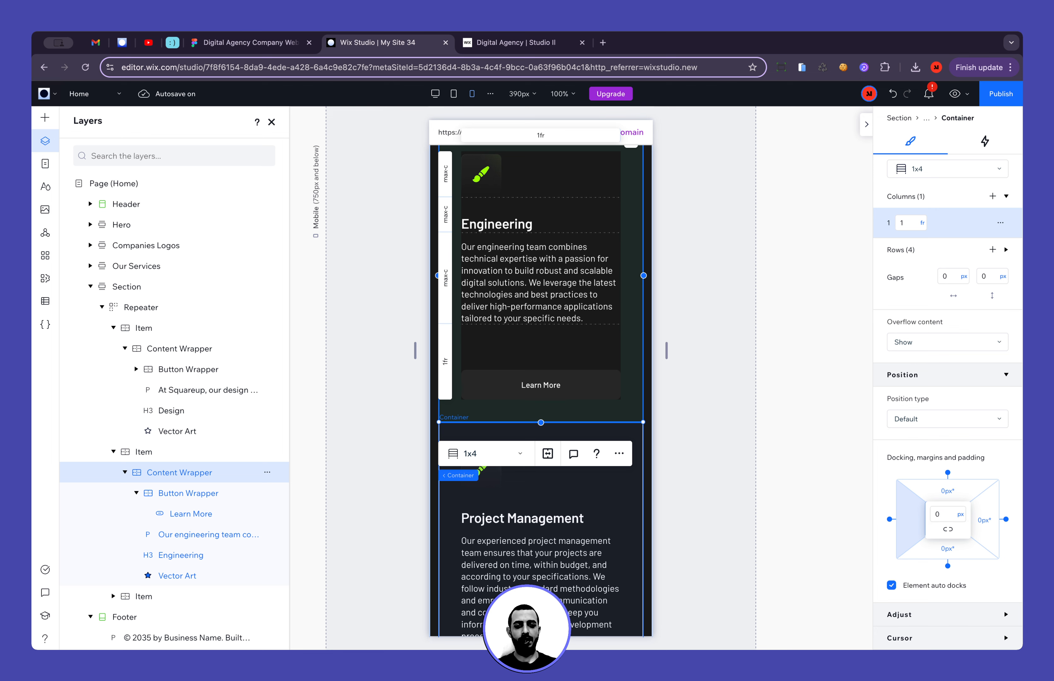
click(940, 557)
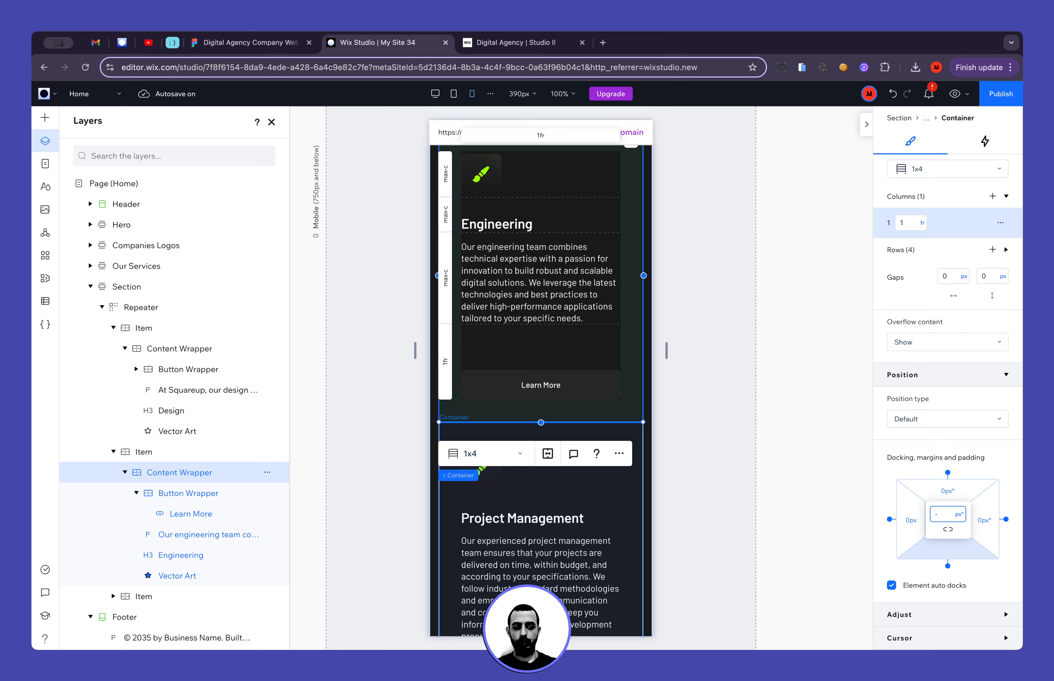
key(Return)
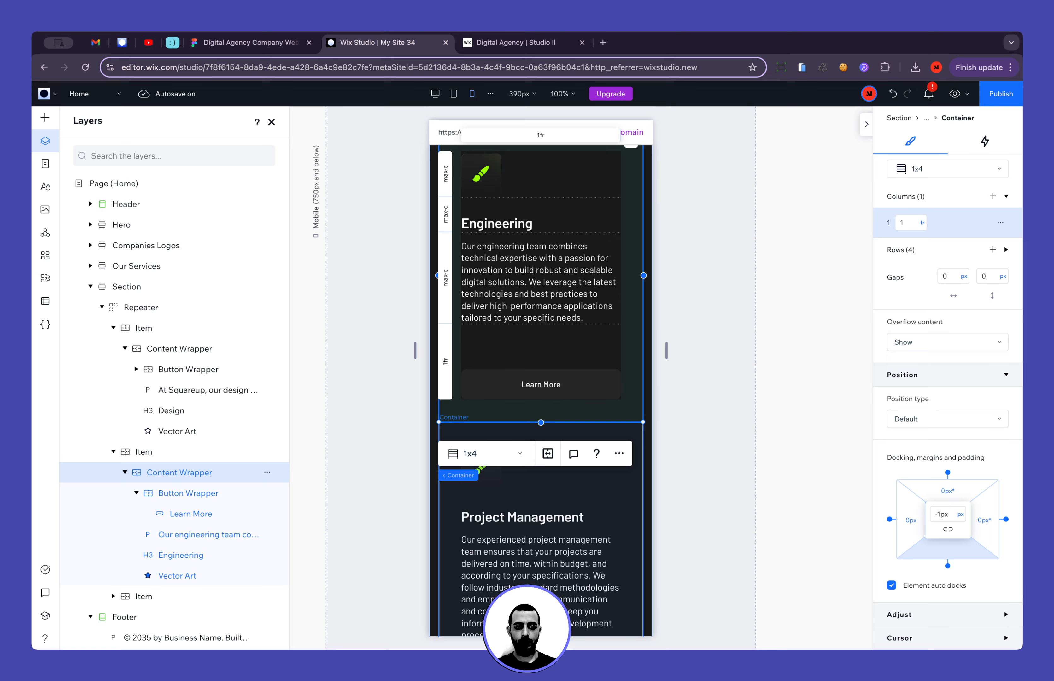
click(709, 450)
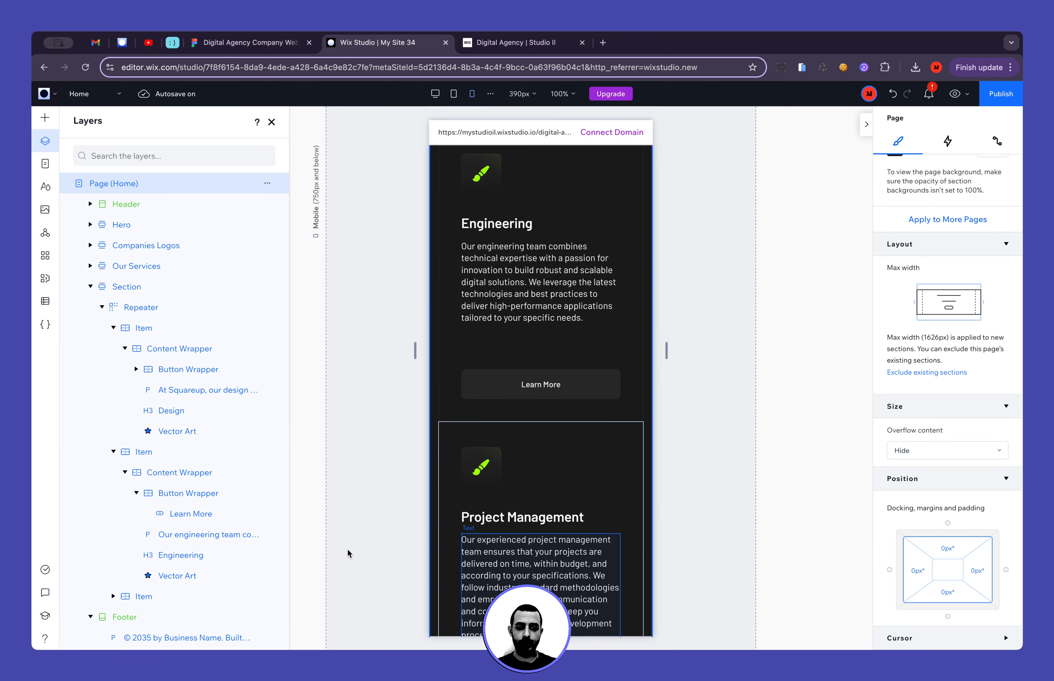
Look up the mobile card icon's size in Figma, and in Wix Studio resize the Design card's vector art to 58 × 58 px
scroll(536, 247, up, 10)
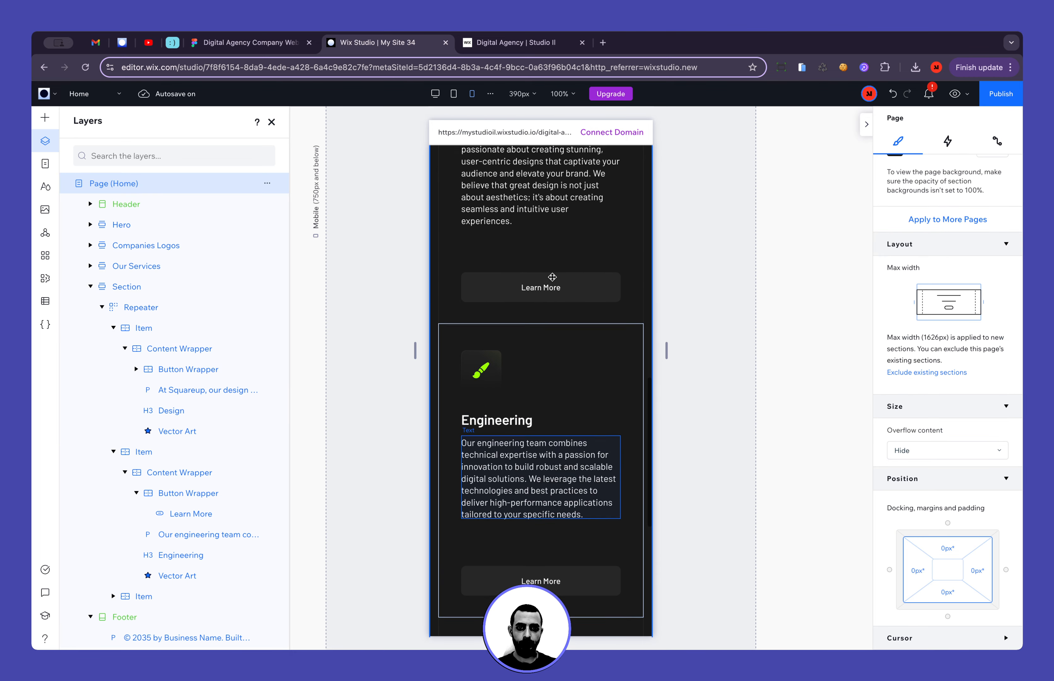
click(248, 42)
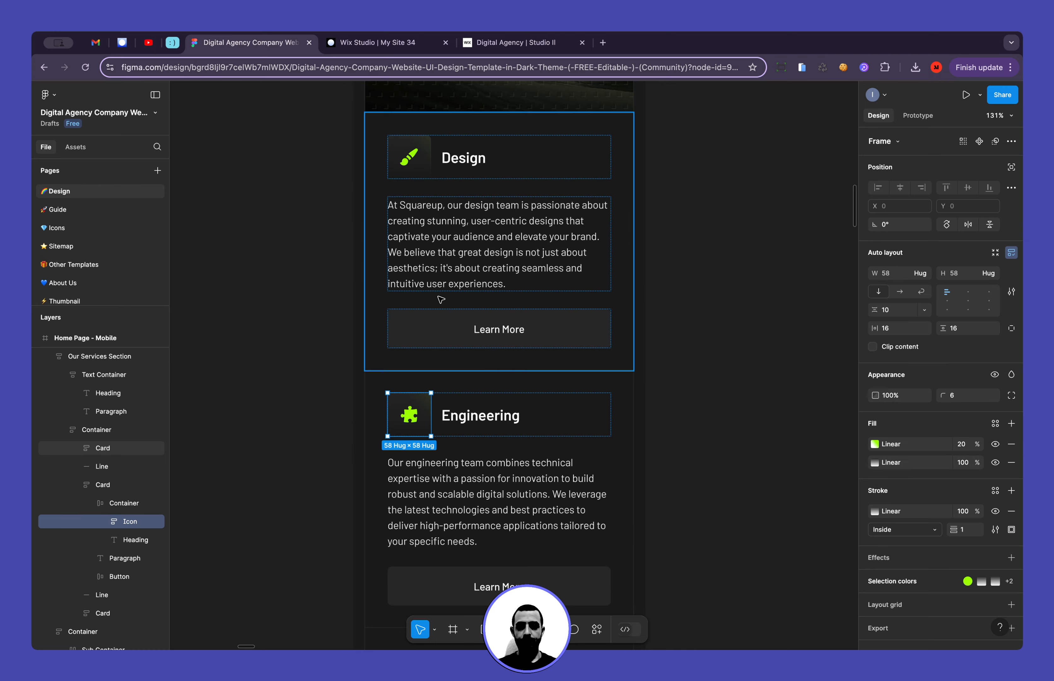
click(377, 42)
click(481, 319)
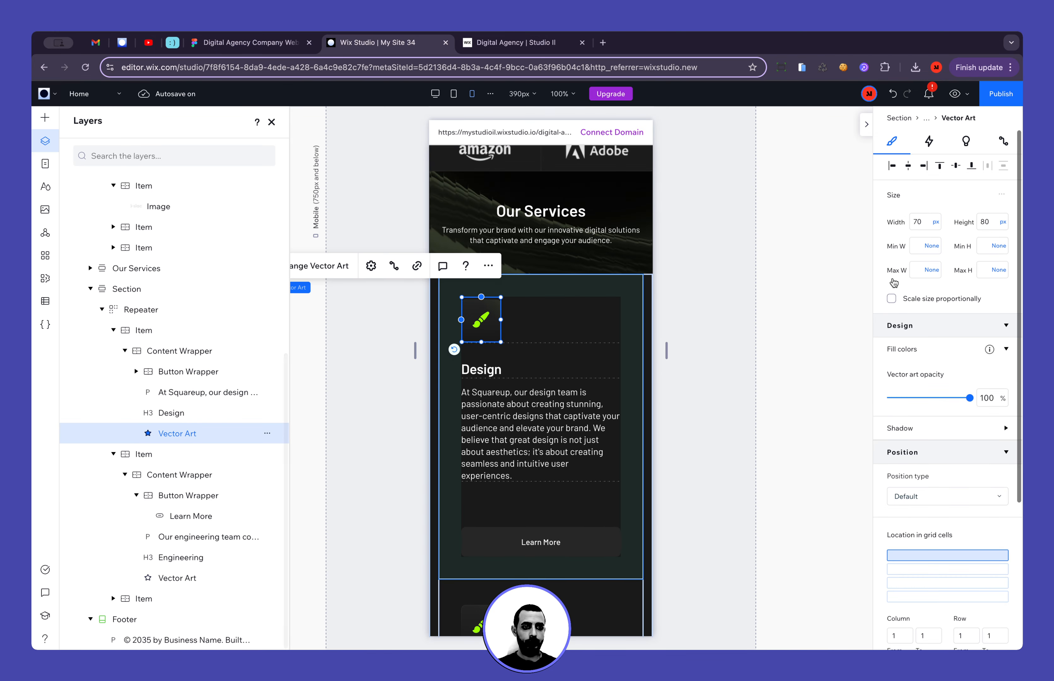
click(920, 222)
text(58)
key(Tab)
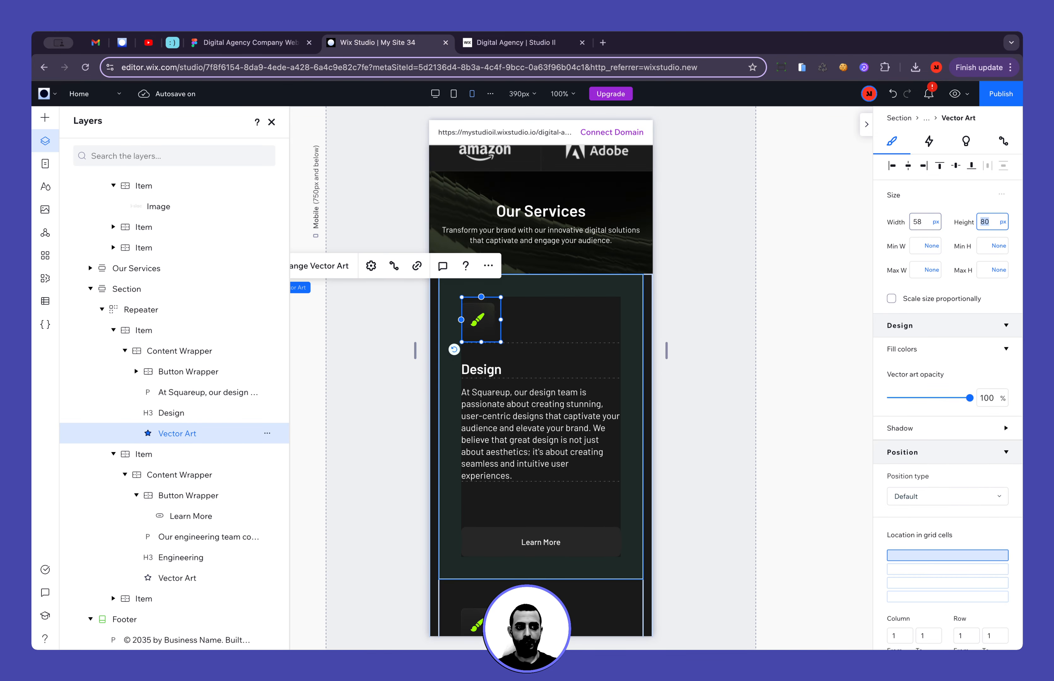
text(58)
key(Return)
click(271, 121)
Look up the mobile Engineering card heading's font size in Figma, and in Wix Studio set the Design card heading's font size to 20
click(251, 43)
click(483, 416)
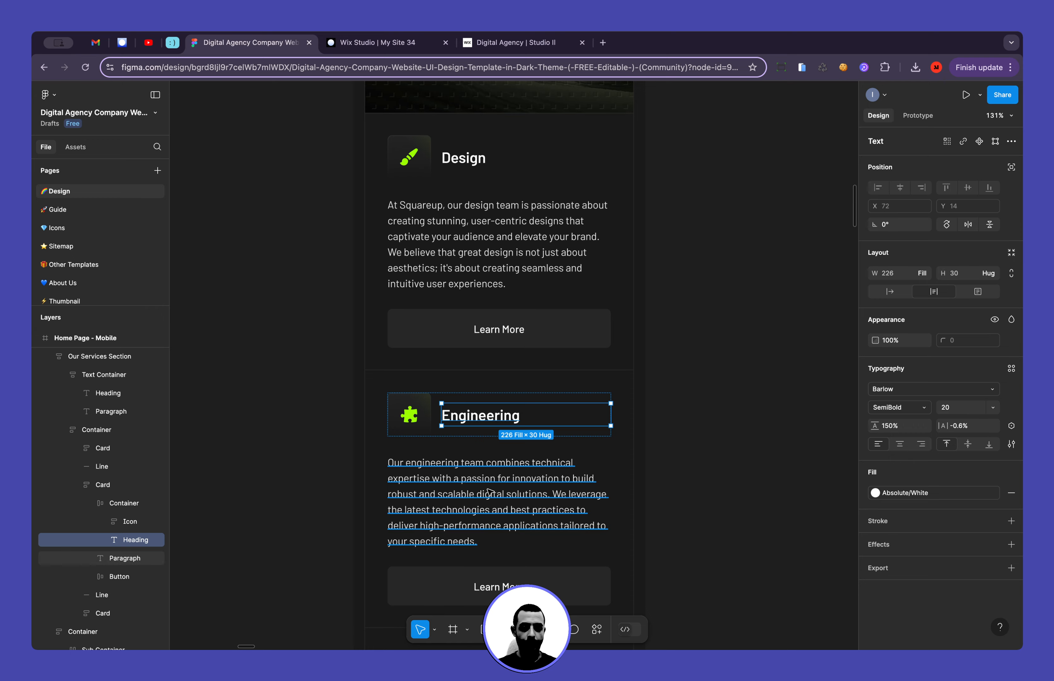
click(489, 494)
click(383, 49)
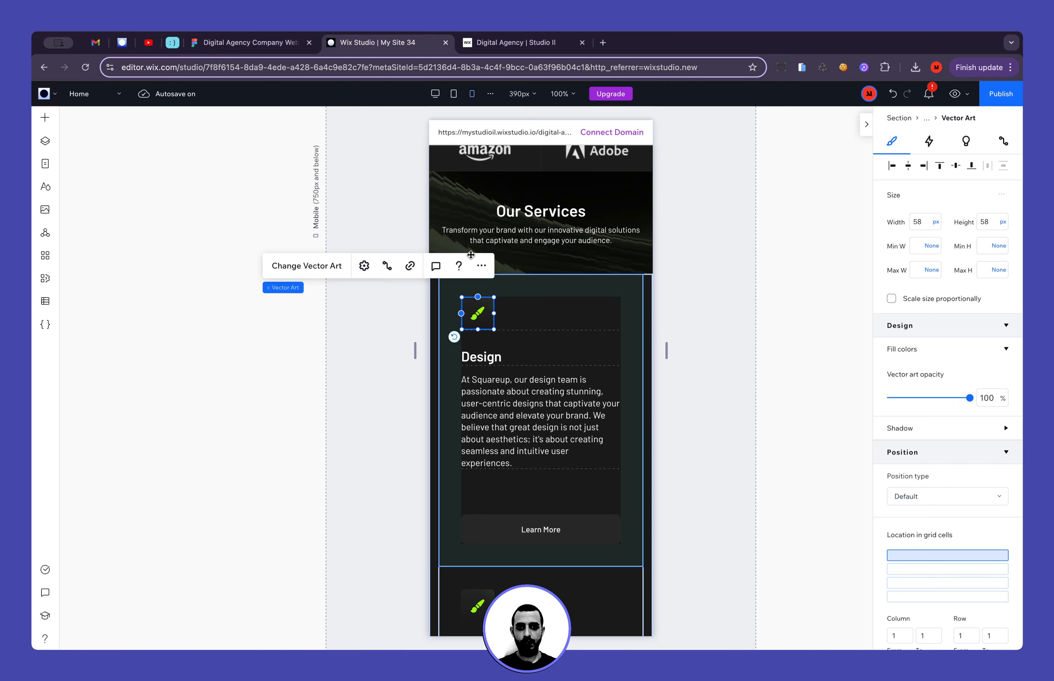
click(495, 356)
click(990, 447)
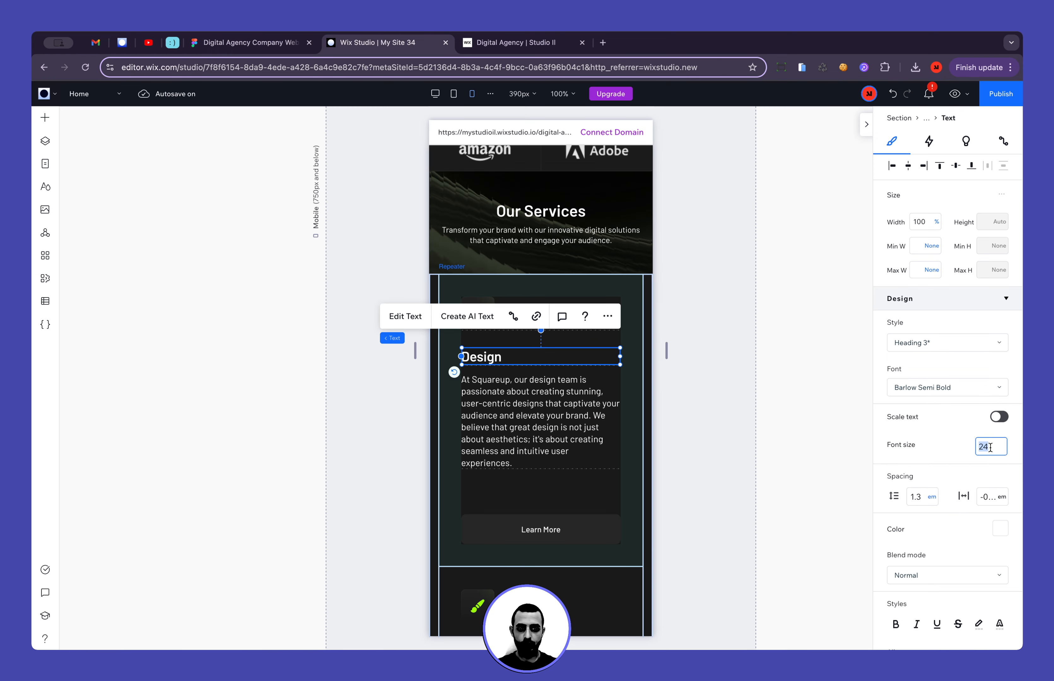
text(20)
key(Return)
Switch to Figma and inspect the text settings of the Engineering card's Learn More label and paragraph, plus the spacing above the paragraph
click(250, 43)
click(511, 587)
double_click(511, 587)
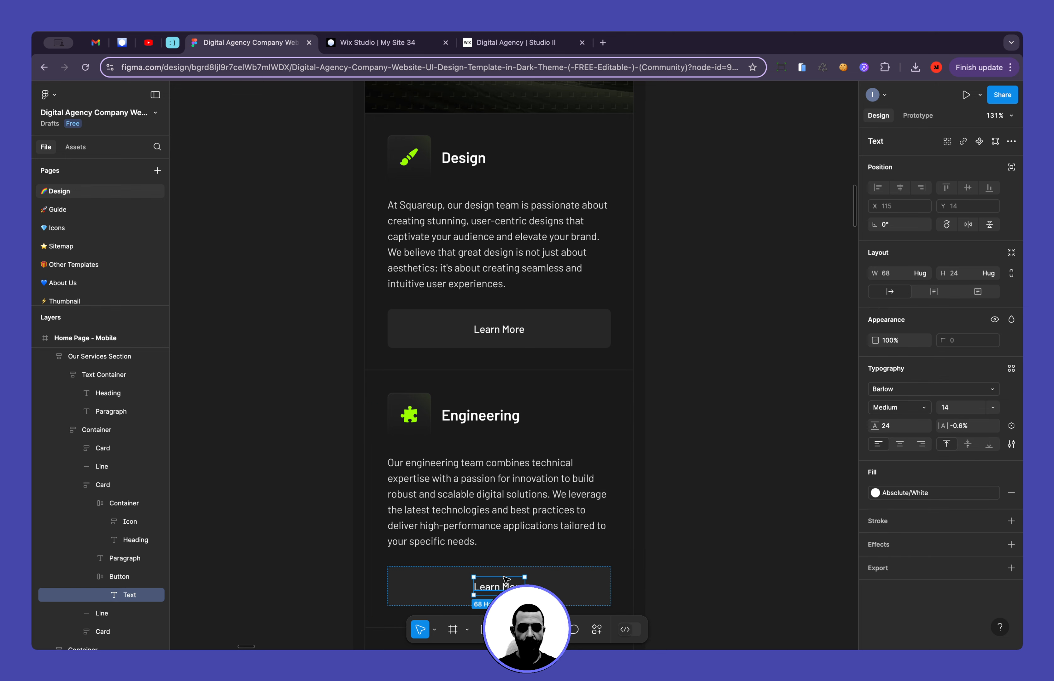
click(469, 501)
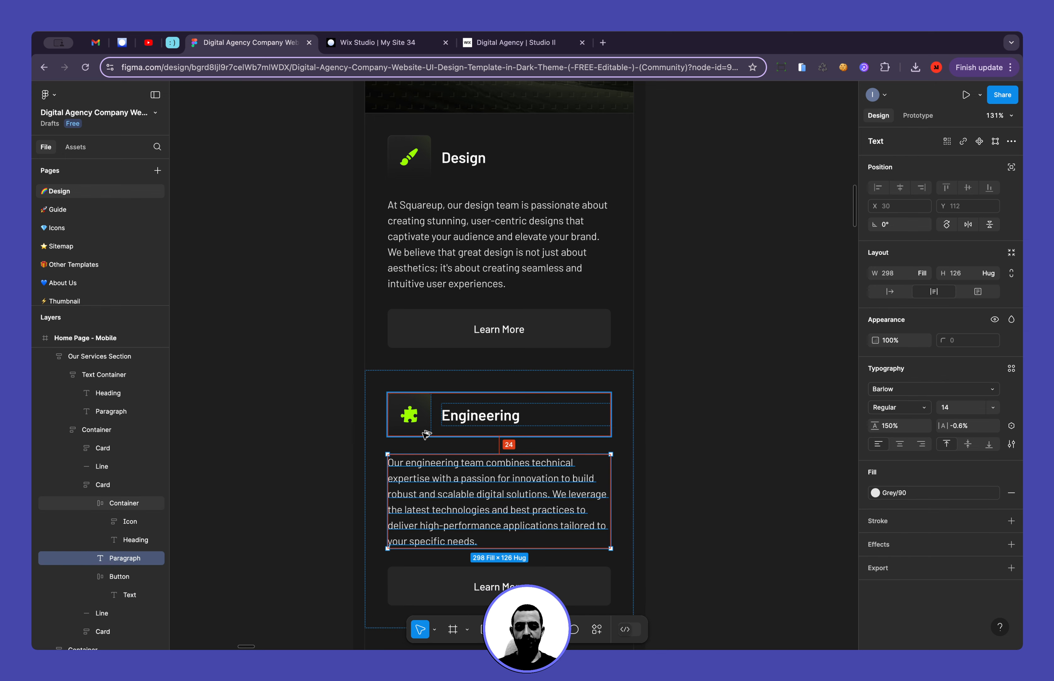
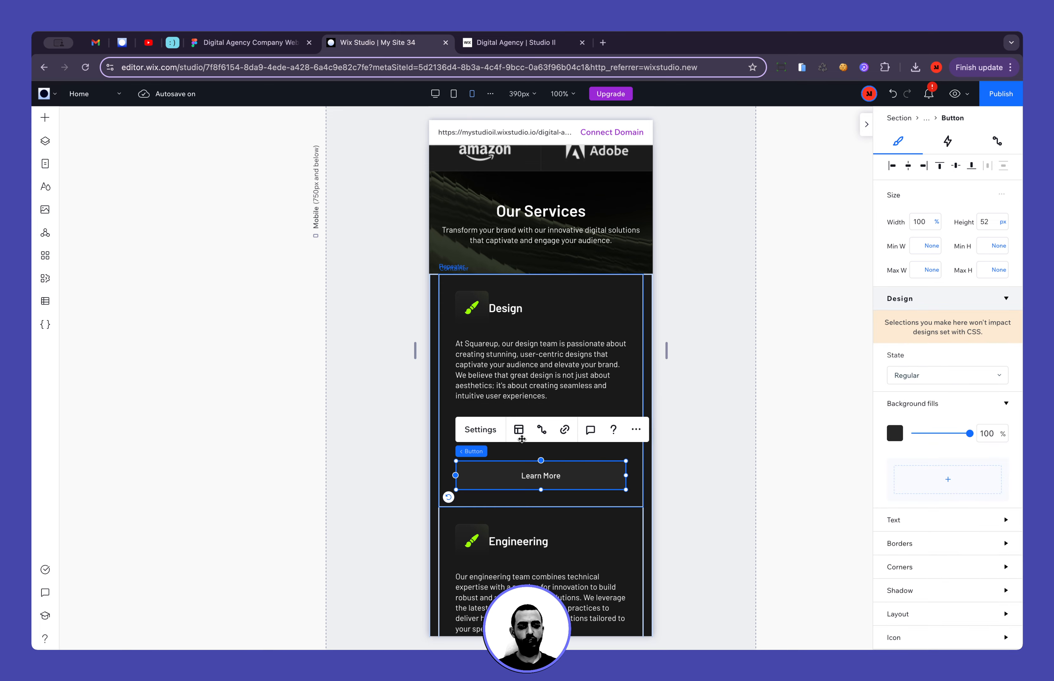
Set the top margin of the container around the Design card's Learn More button to 0 px
mouse_move(484, 450)
click(522, 454)
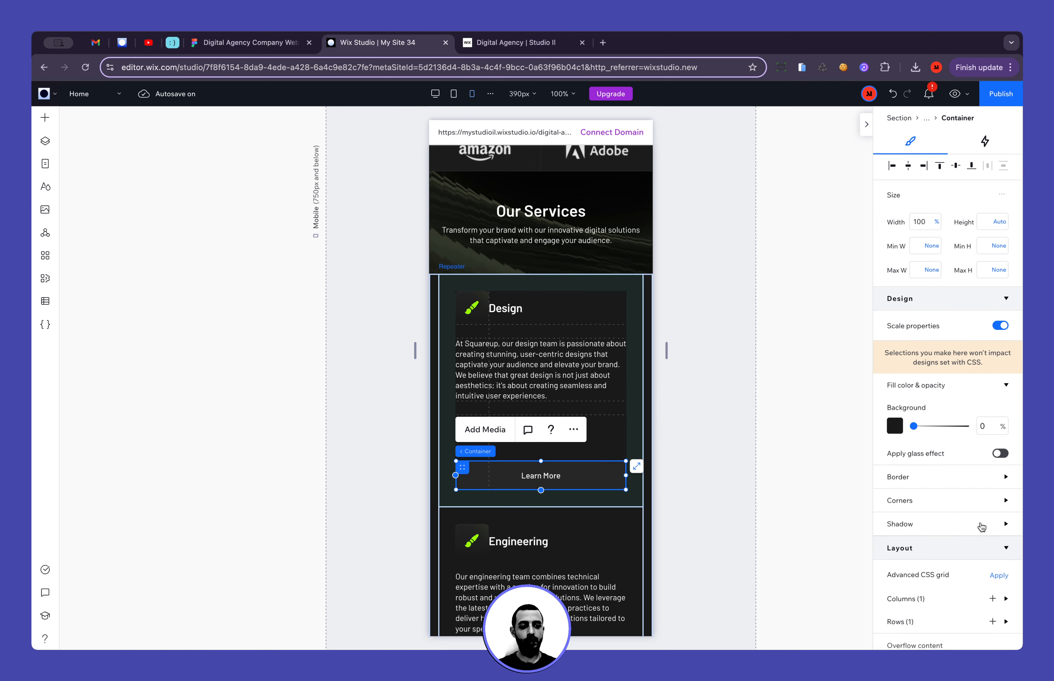
scroll(983, 526, down, 10)
click(939, 499)
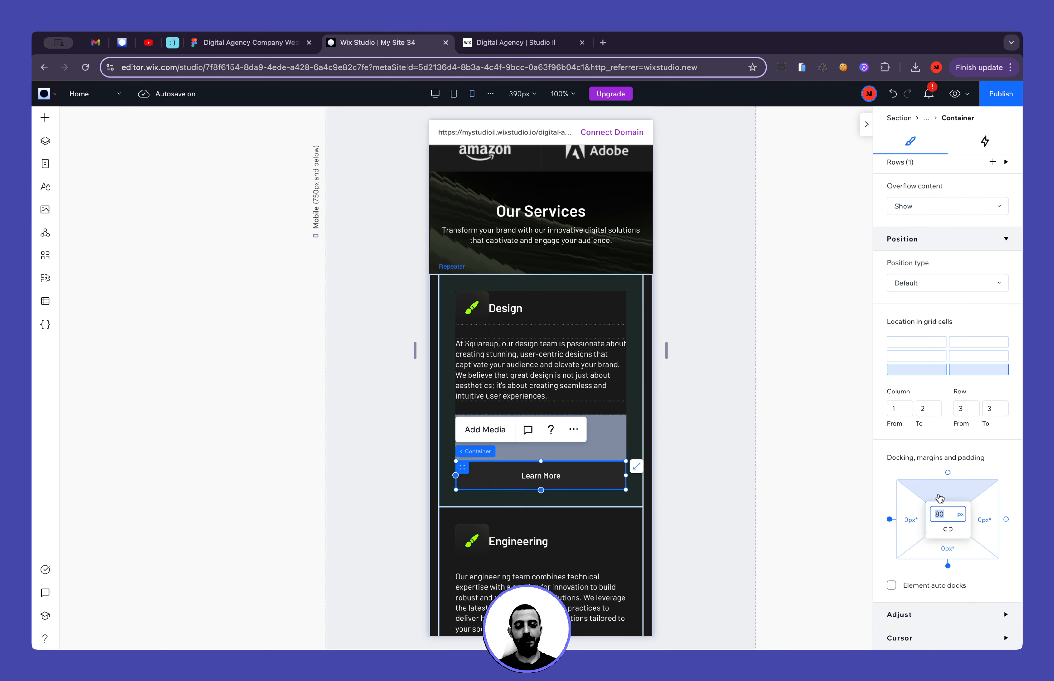
text(0)
click(723, 468)
Compare the gap between icon and heading in the Wix Studio Design card with the Engineering card in Figma
scroll(513, 301, up, 10)
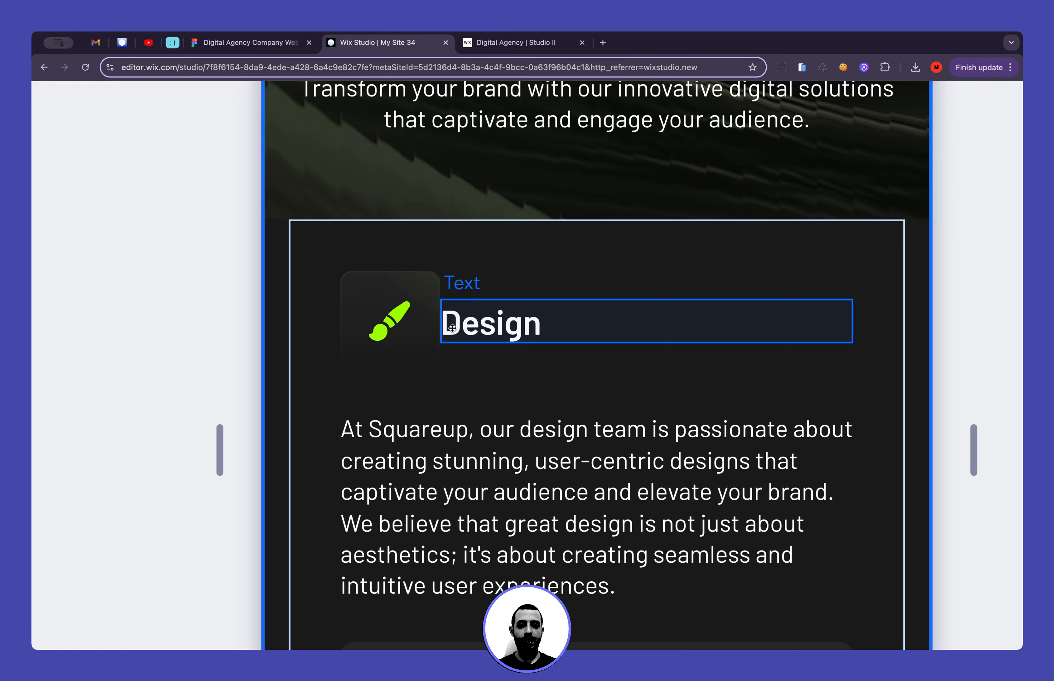
scroll(451, 328, down, 10)
click(278, 44)
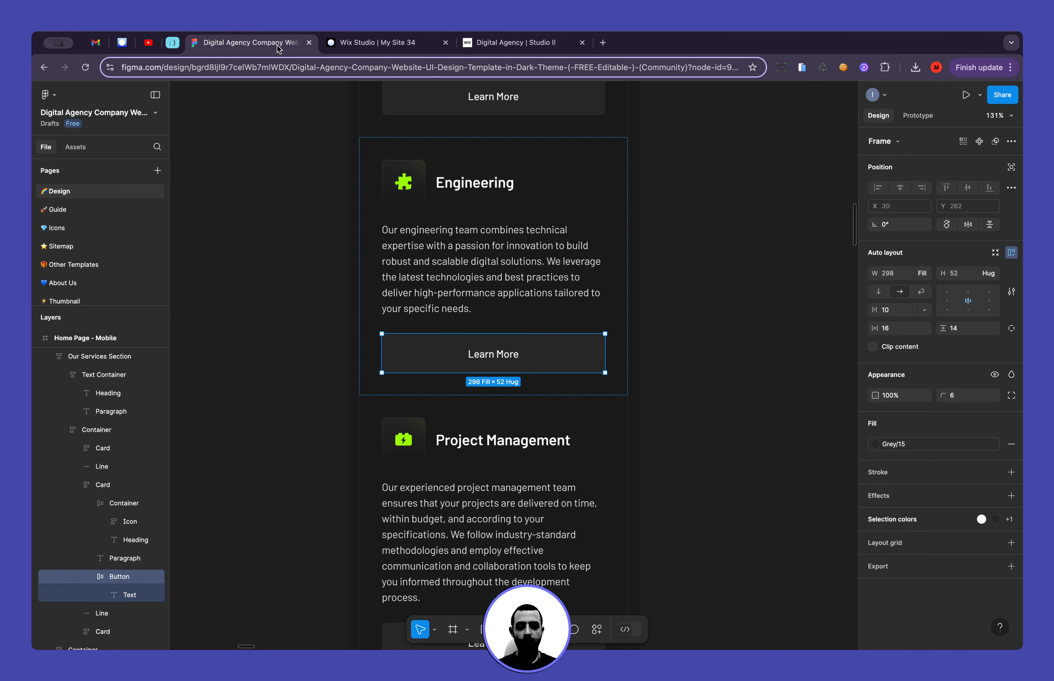
double_click(440, 188)
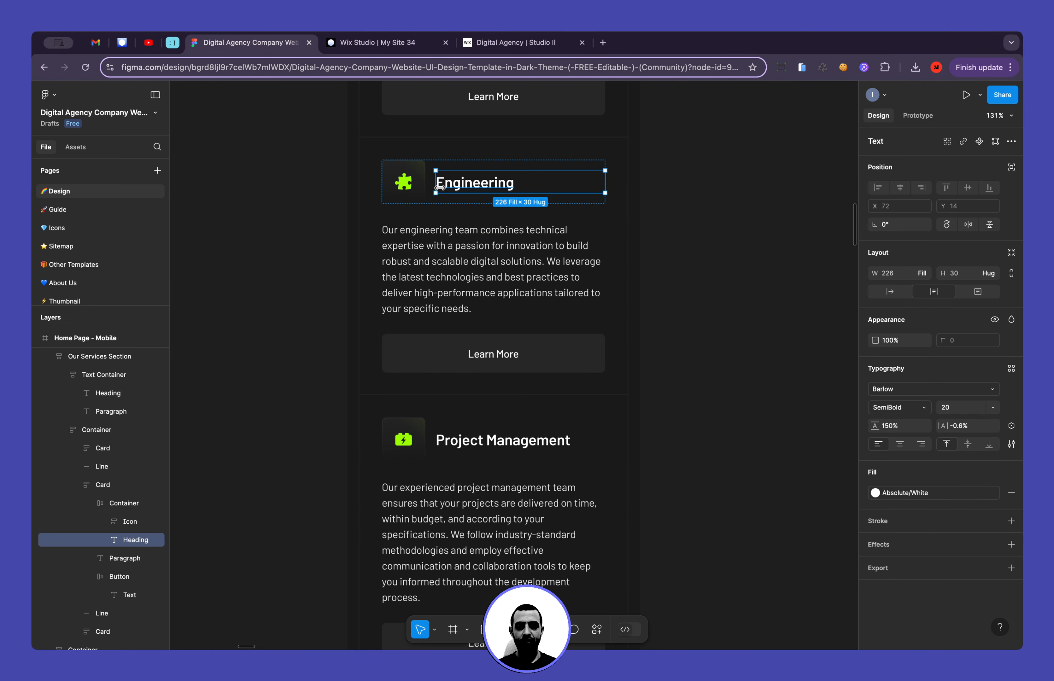
click(376, 42)
Review the mobile page in Wix Studio from the stacked service cards up to the company logos
scroll(706, 547, down, 6)
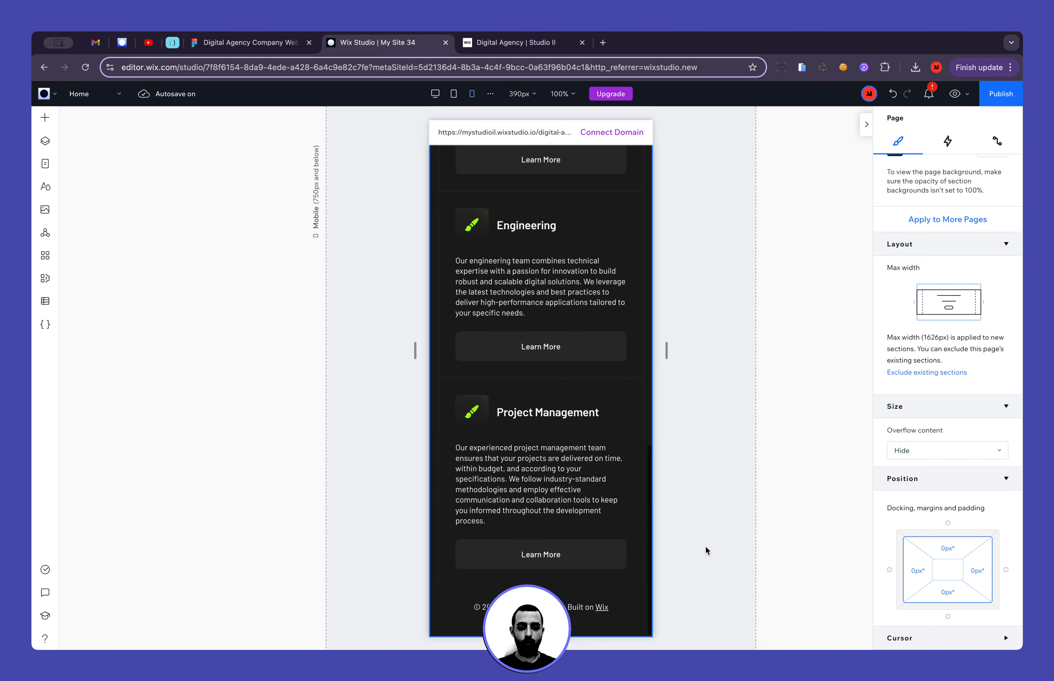
scroll(705, 547, up, 8)
scroll(706, 547, up, 1)
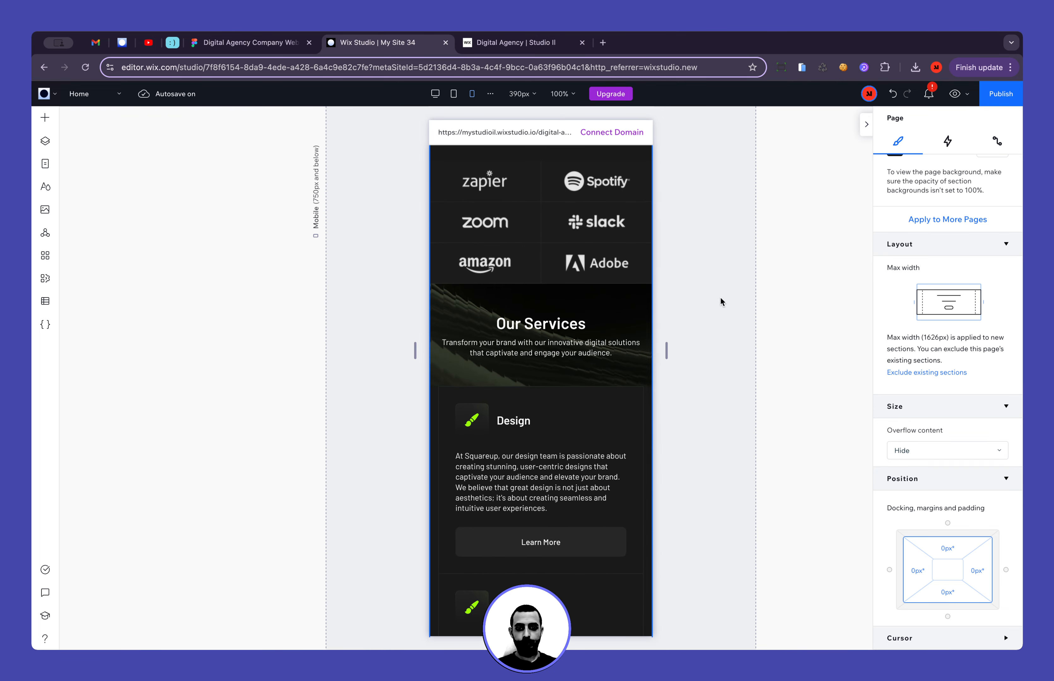
scroll(718, 300, up, 6)
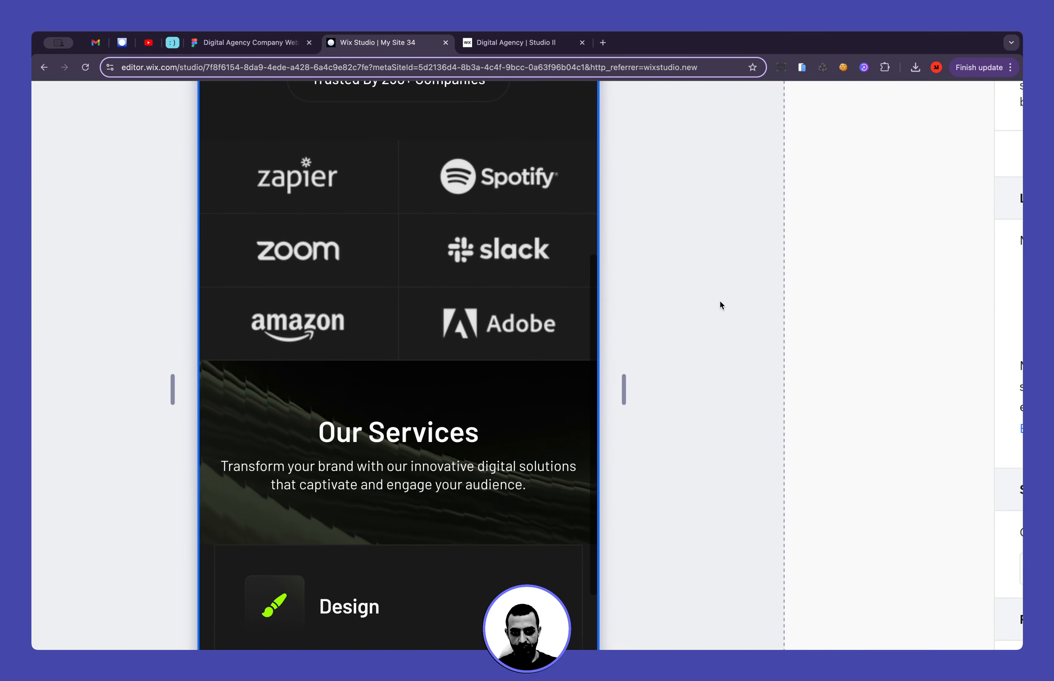
scroll(631, 539, down, 5)
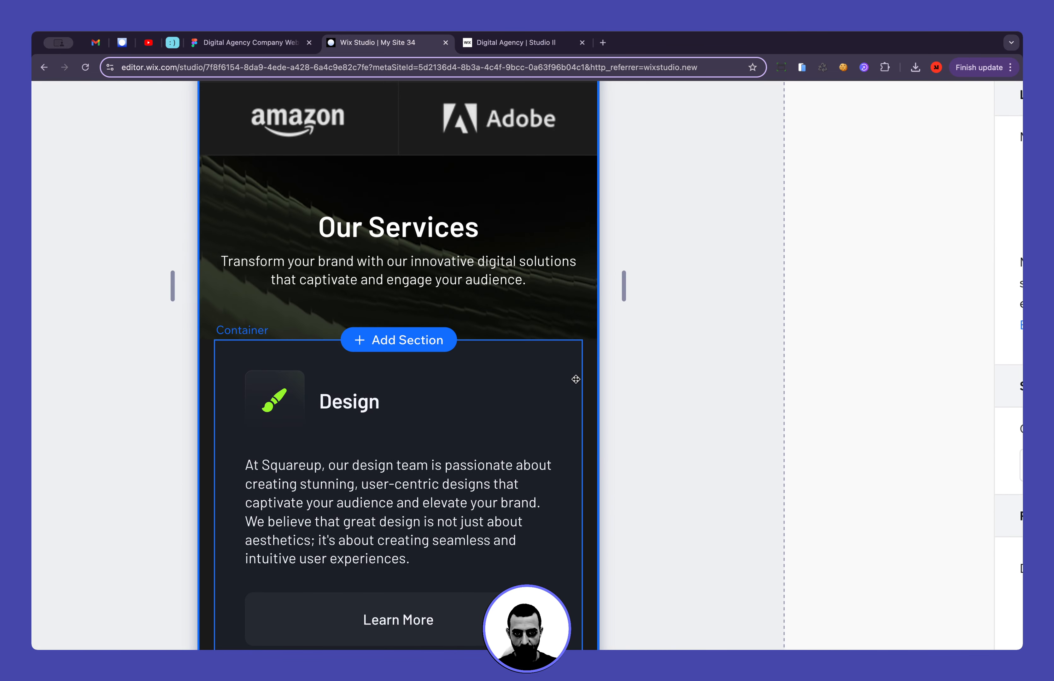
Compare the Our Services header's width and side spacing between the Figma mobile design and Wix Studio
click(247, 39)
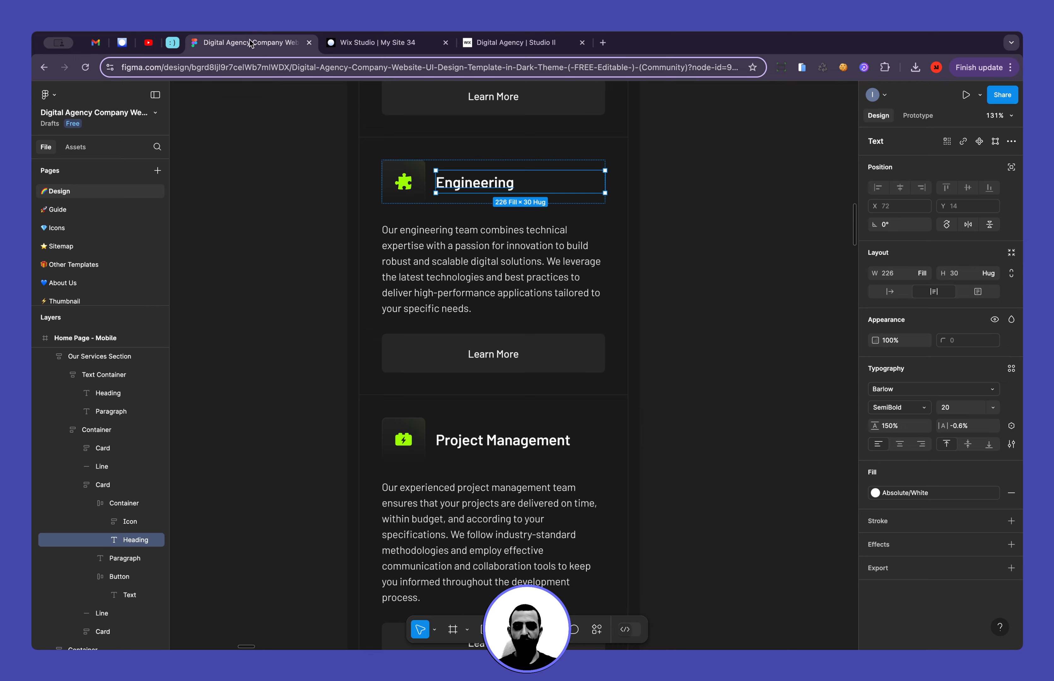
scroll(384, 254, up, 7)
click(332, 280)
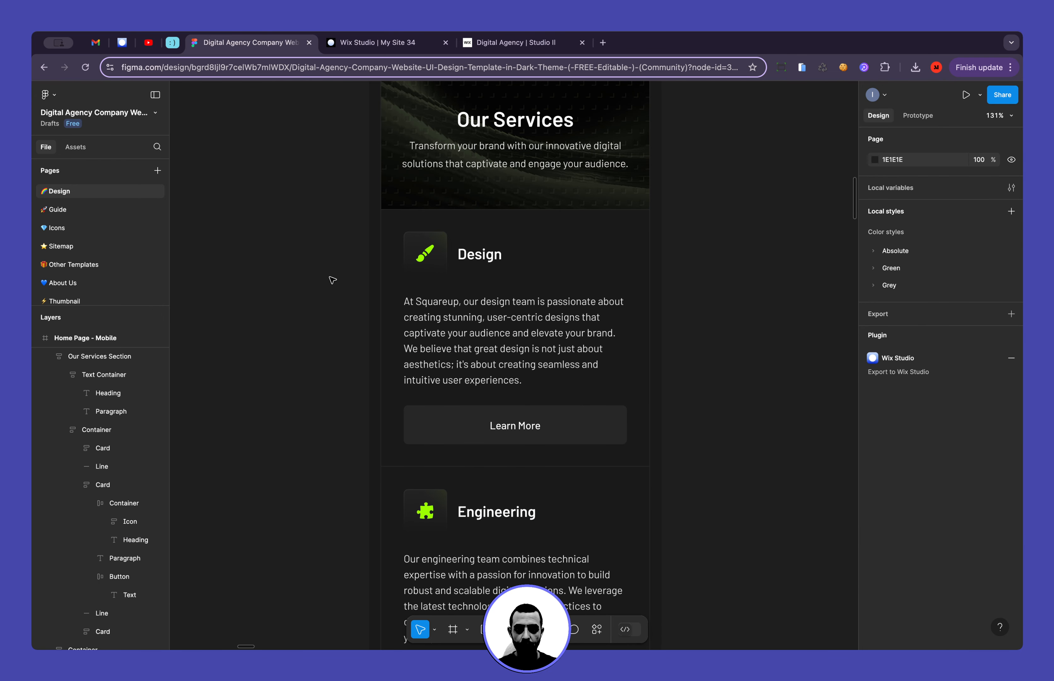
scroll(360, 236, up, 3)
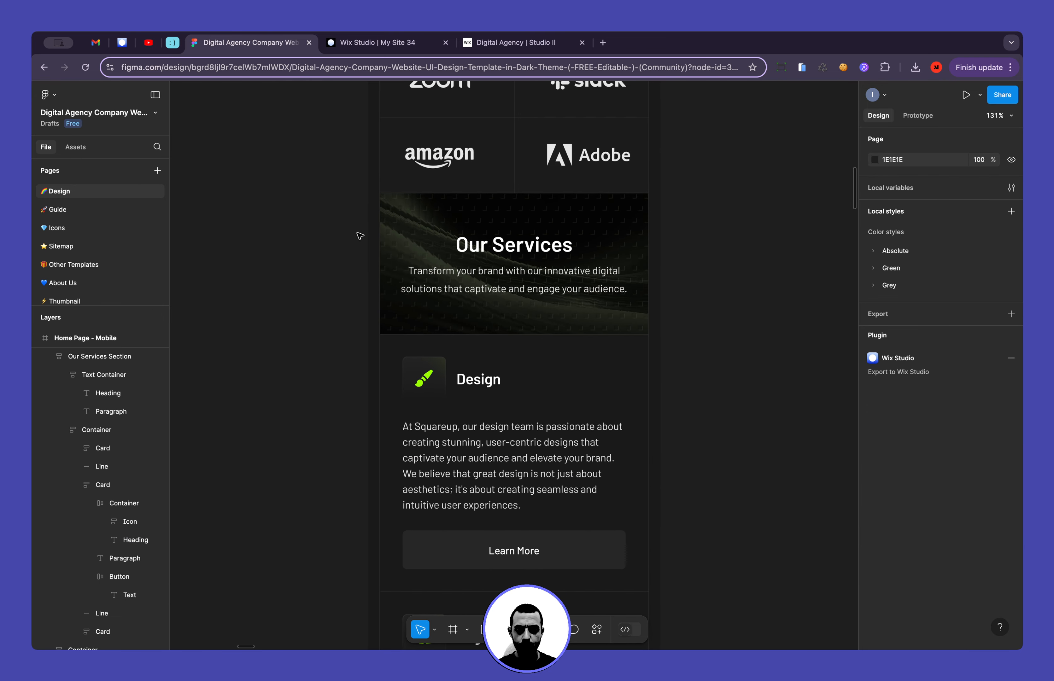
click(377, 43)
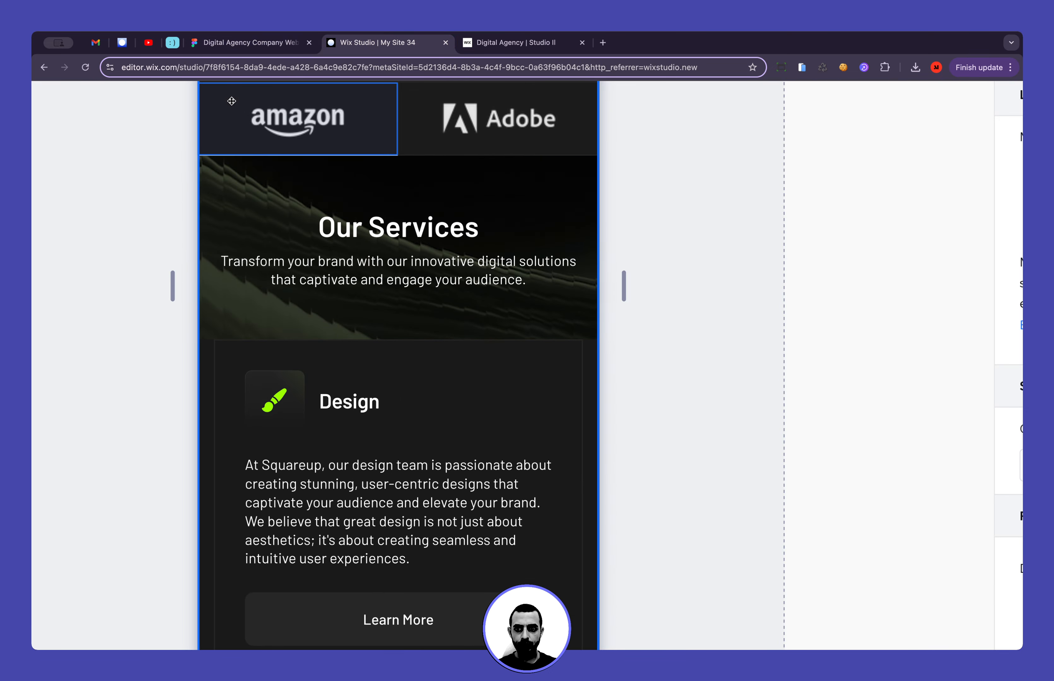
click(256, 44)
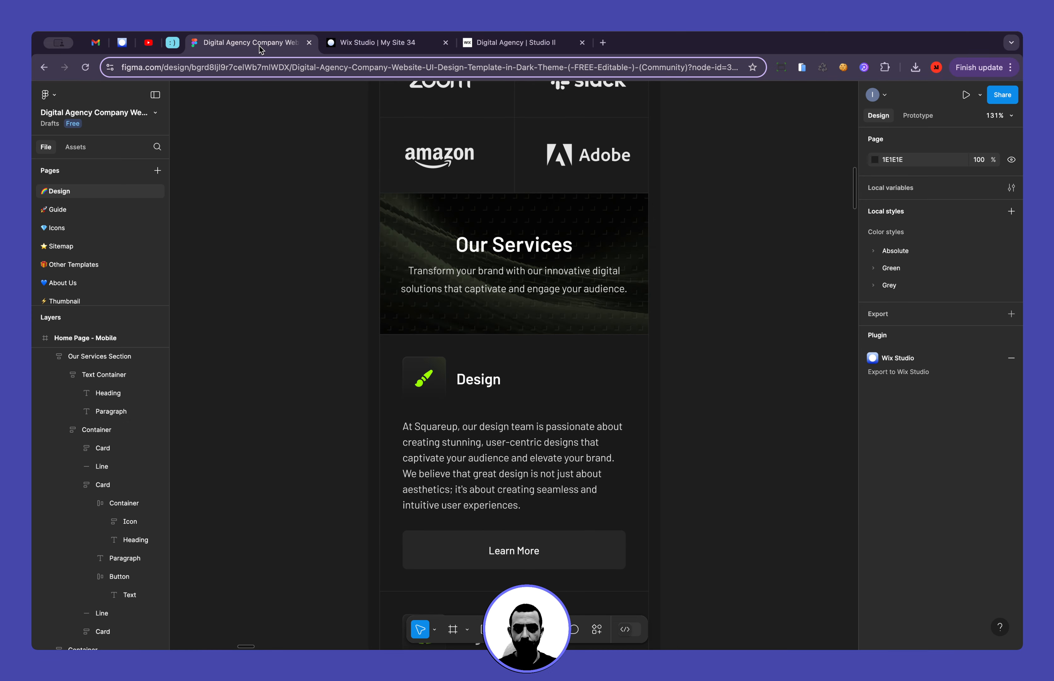
click(330, 43)
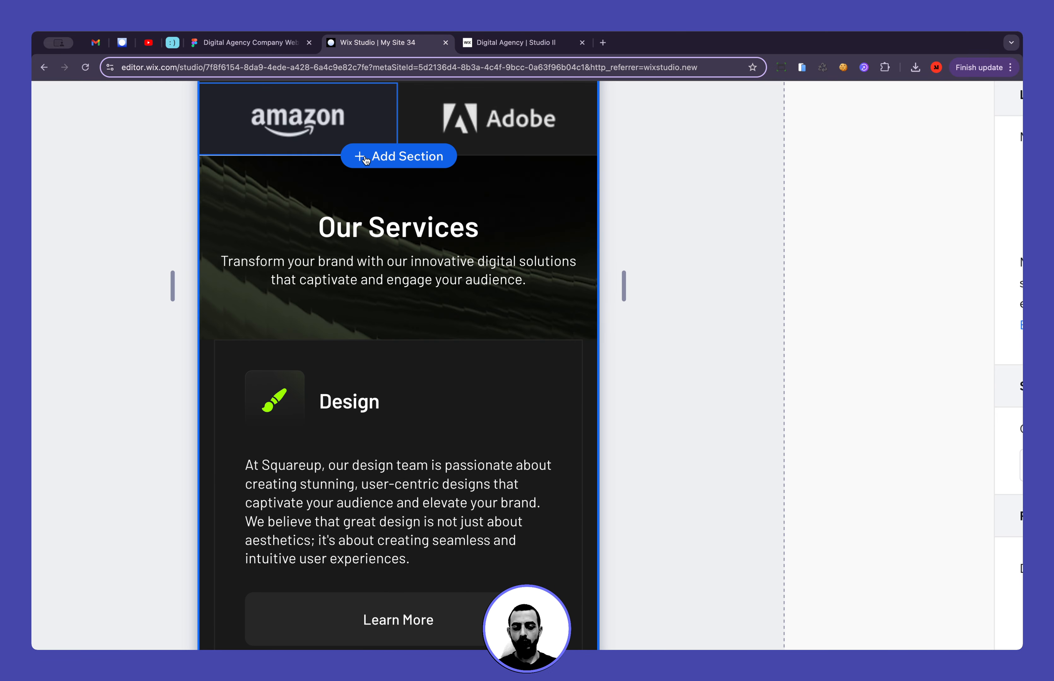
click(281, 45)
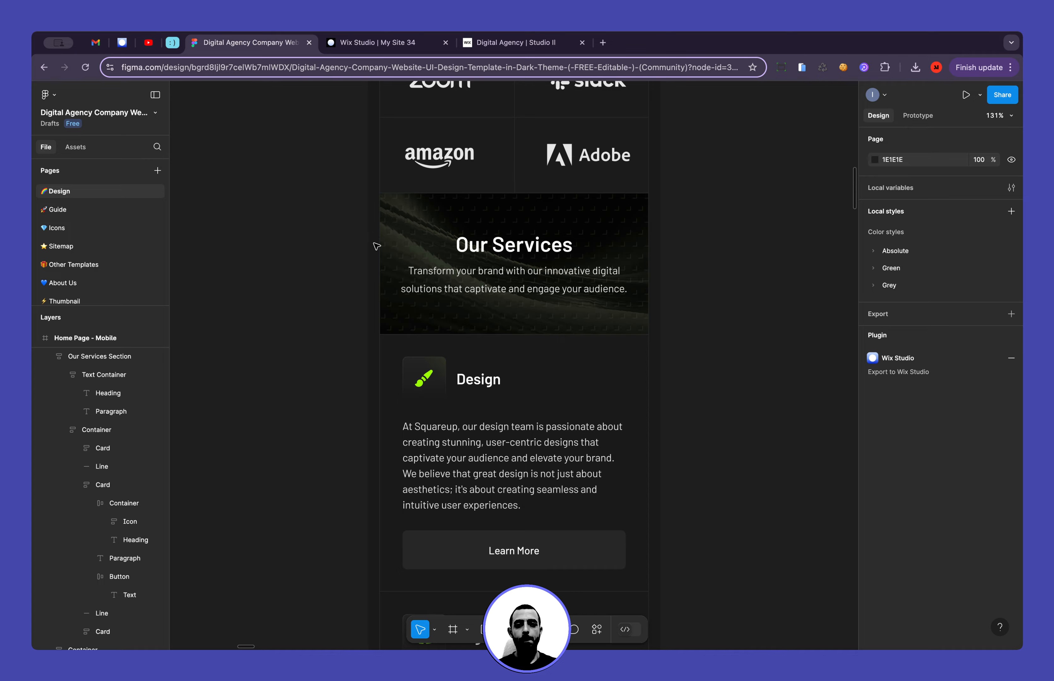
Switch to Wix Studio and set the left and right padding of the Our Services header section to 16 px
click(349, 47)
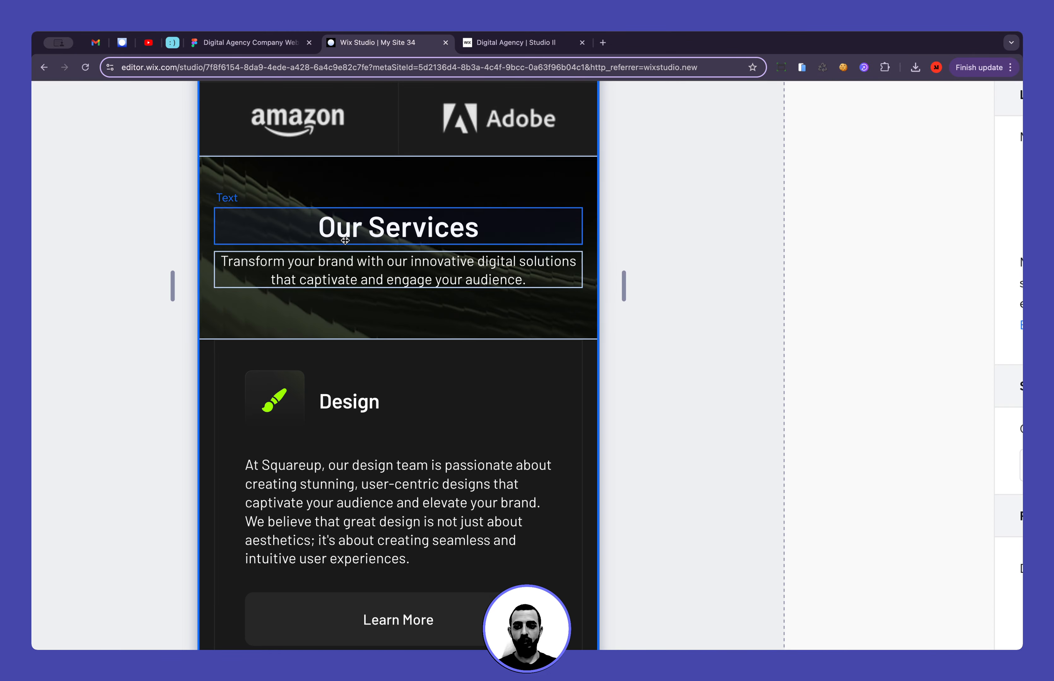
click(220, 178)
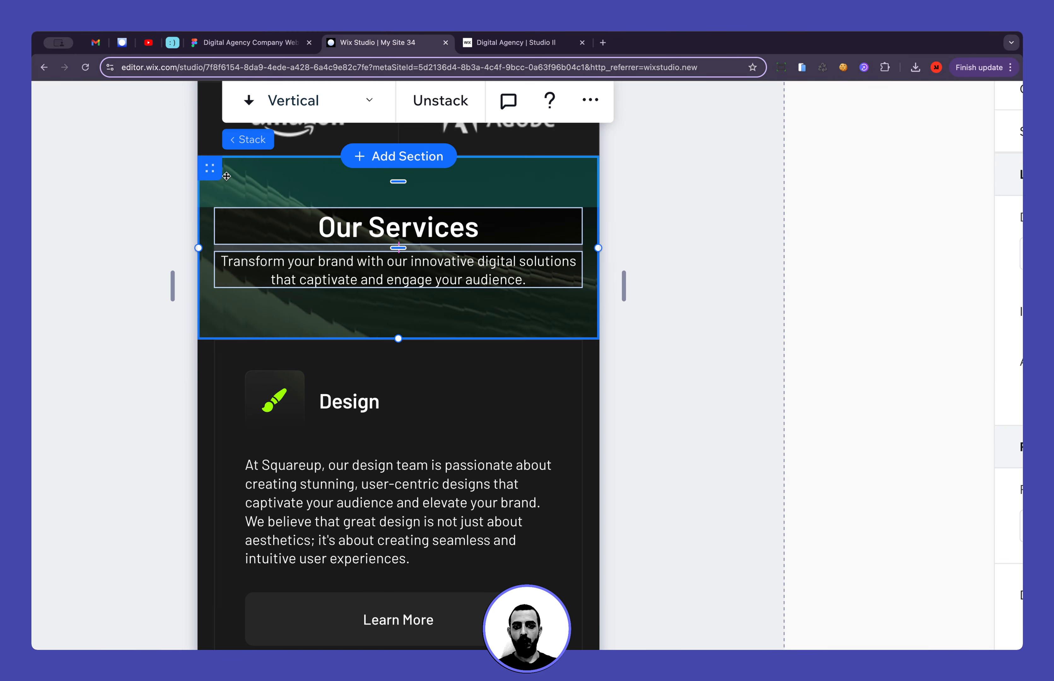
scroll(226, 176, down, 5)
scroll(227, 177, down, 1)
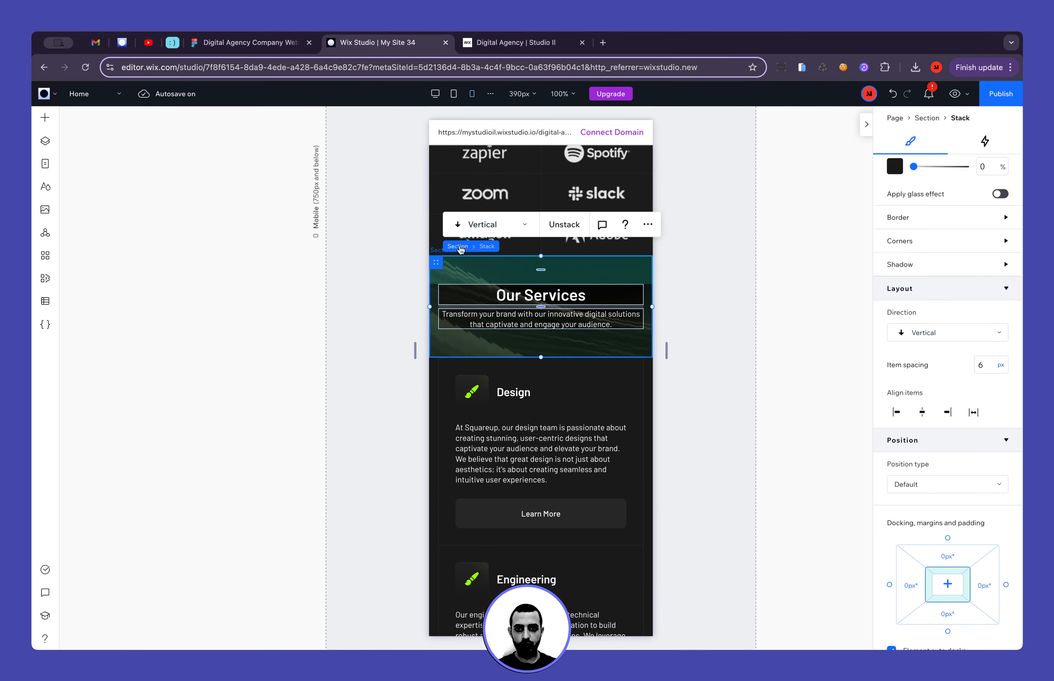
click(459, 247)
scroll(921, 523, down, 1)
click(922, 547)
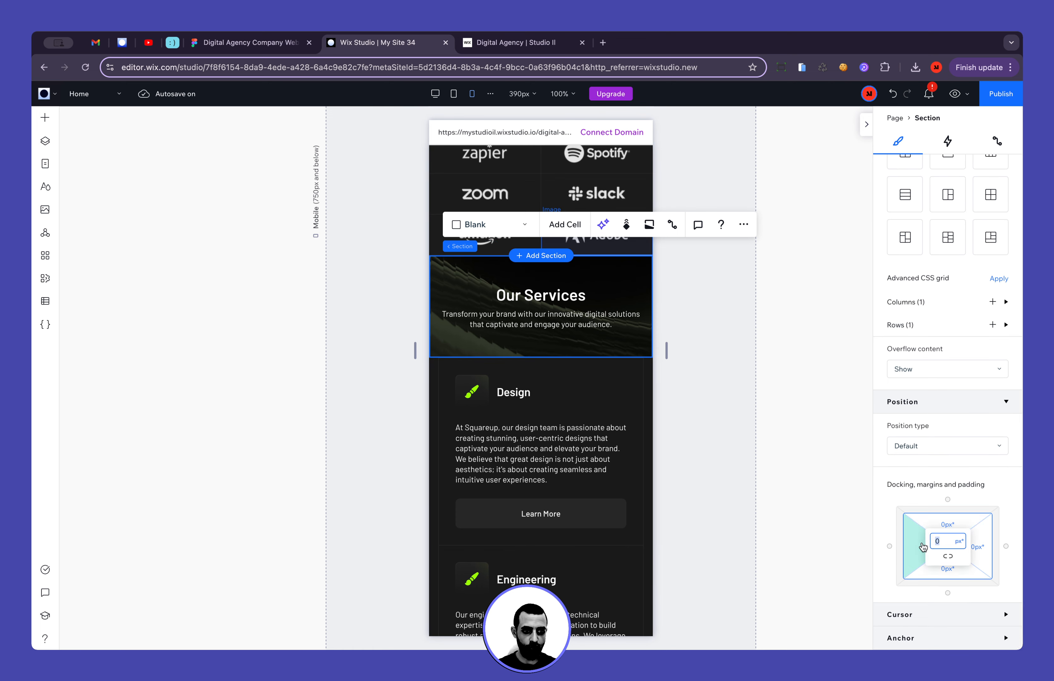
text(16)
key(Return)
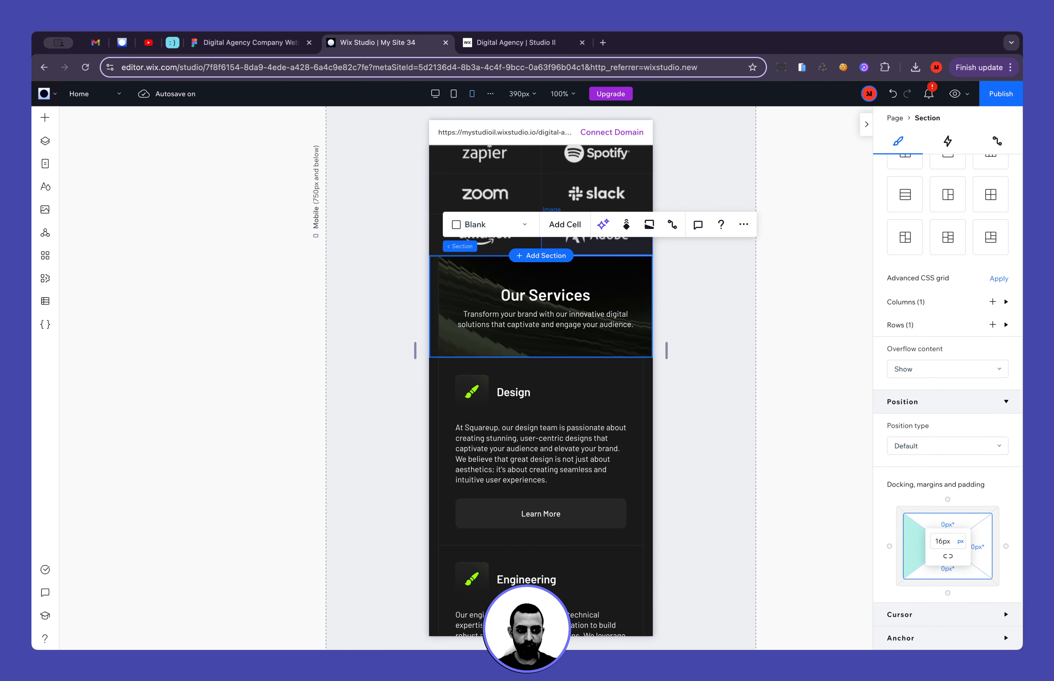
click(980, 554)
text(16)
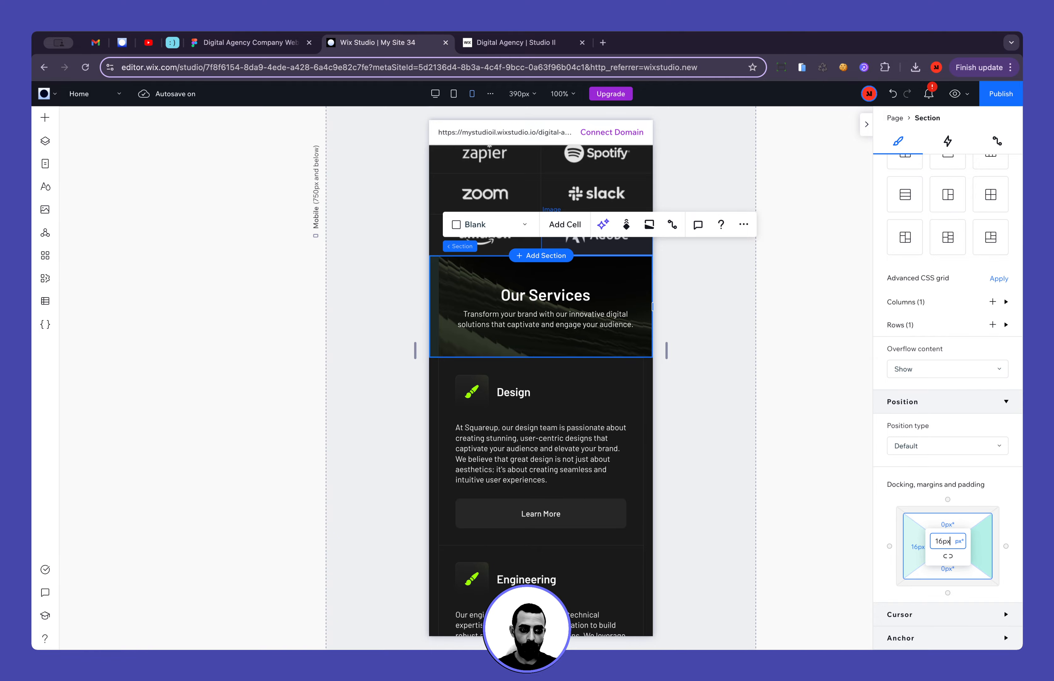
key(Return)
click(702, 463)
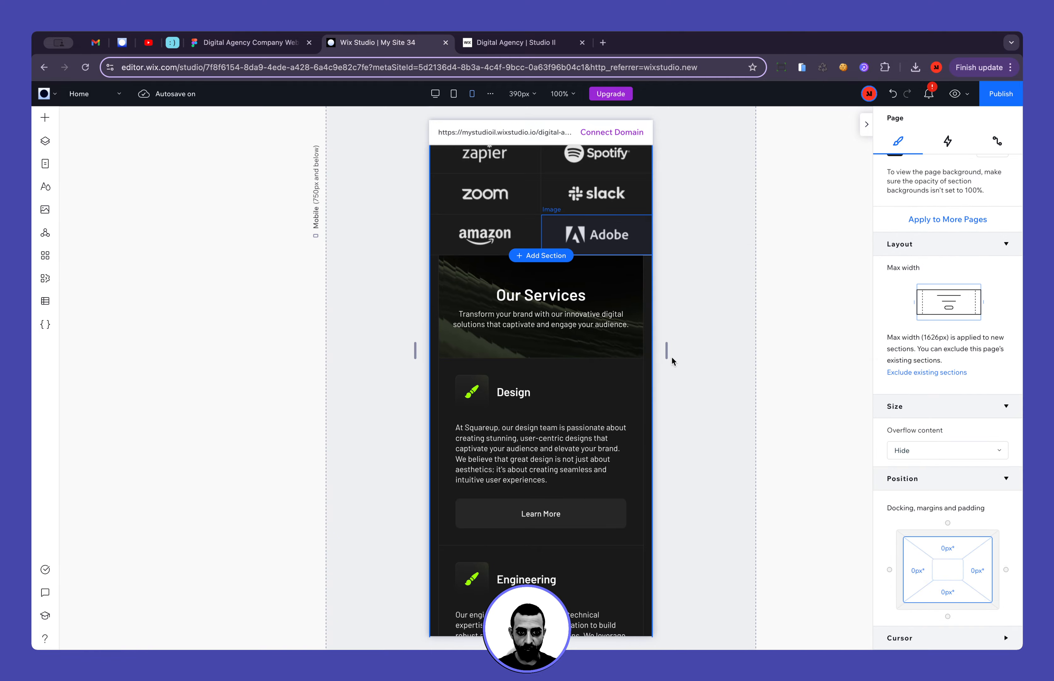
Check the Our Services header's alignment with the cards in Wix Studio, and examine the company logos grid's width in Figma
scroll(673, 356, up, 5)
scroll(673, 356, down, 2)
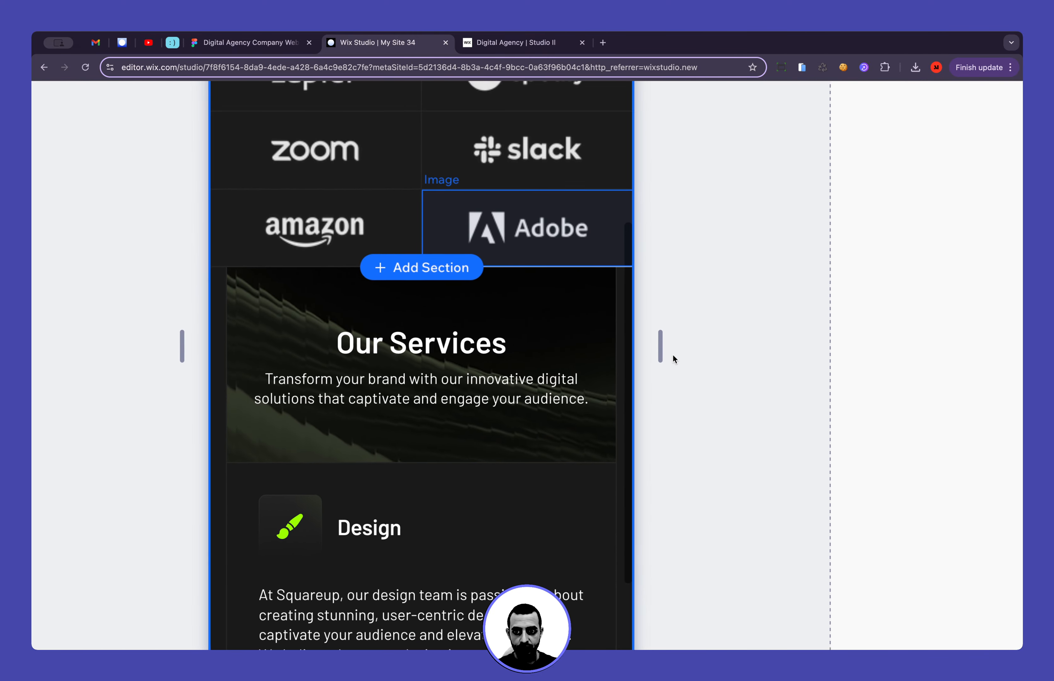
scroll(673, 355, down, 4)
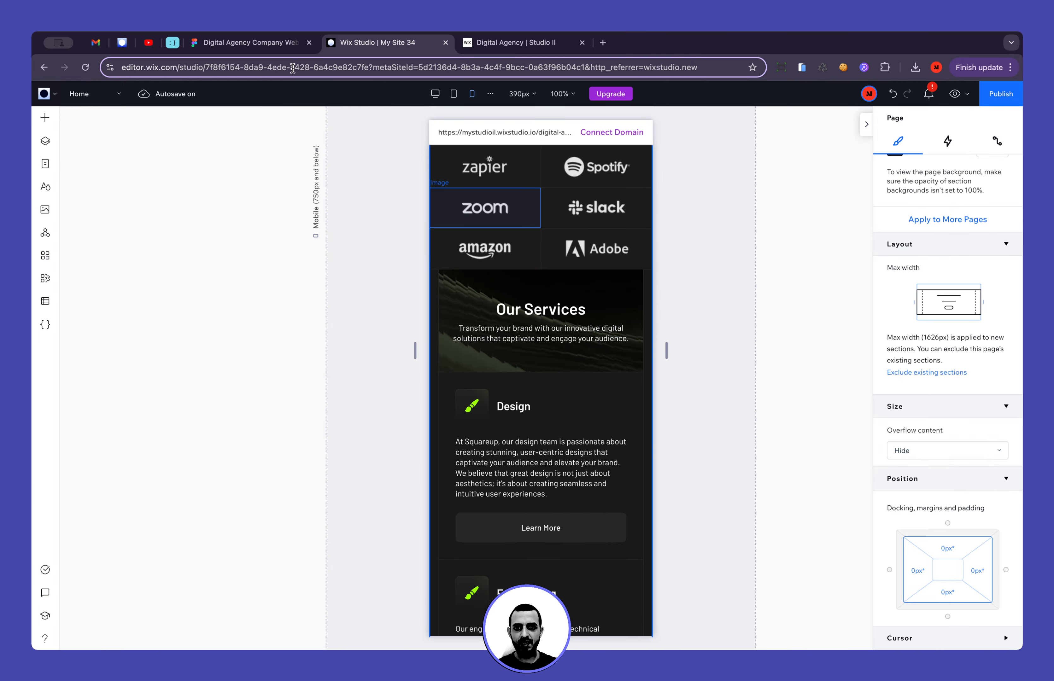
click(275, 45)
scroll(398, 245, up, 5)
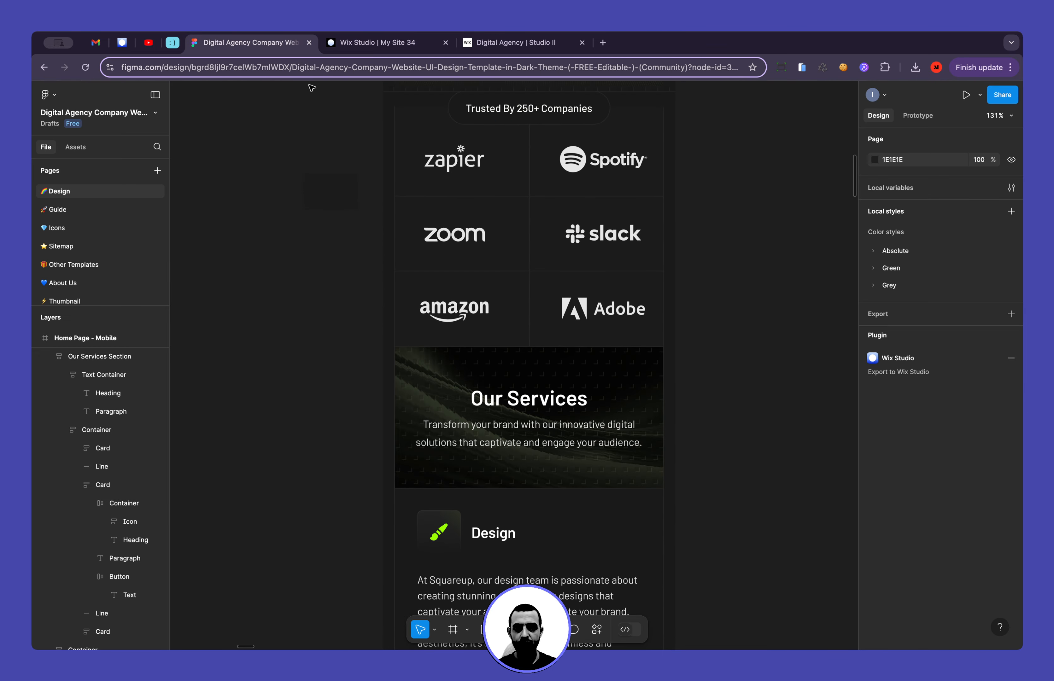
Switch to Wix Studio and set the left and right padding of the company logos section to 16 px
click(342, 47)
scroll(353, 308, up, 2)
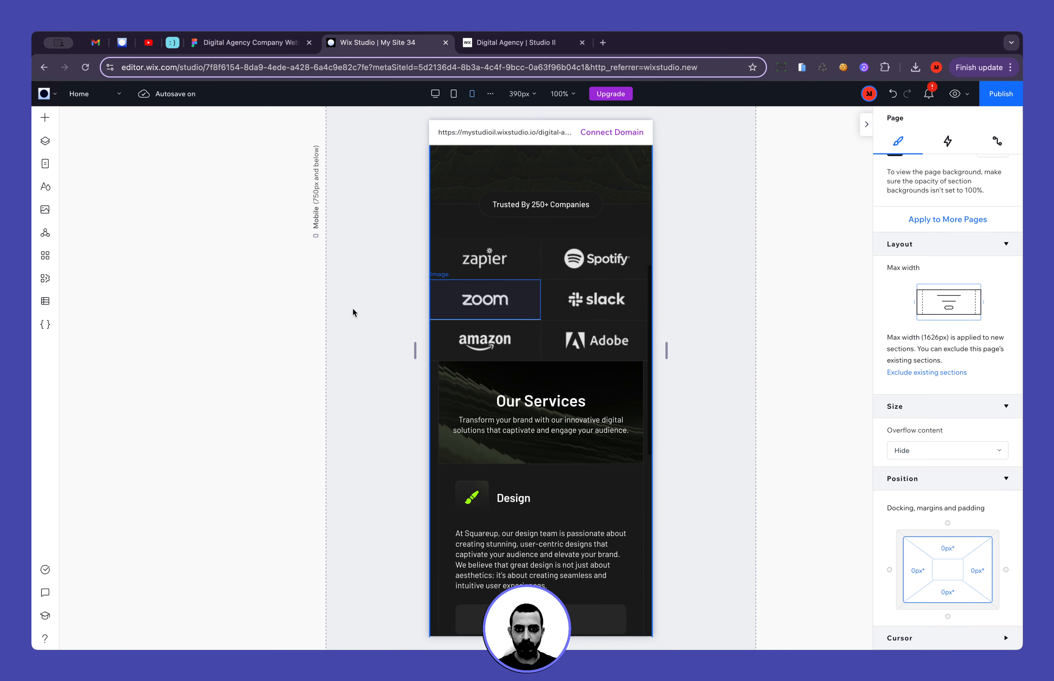
click(440, 228)
click(918, 549)
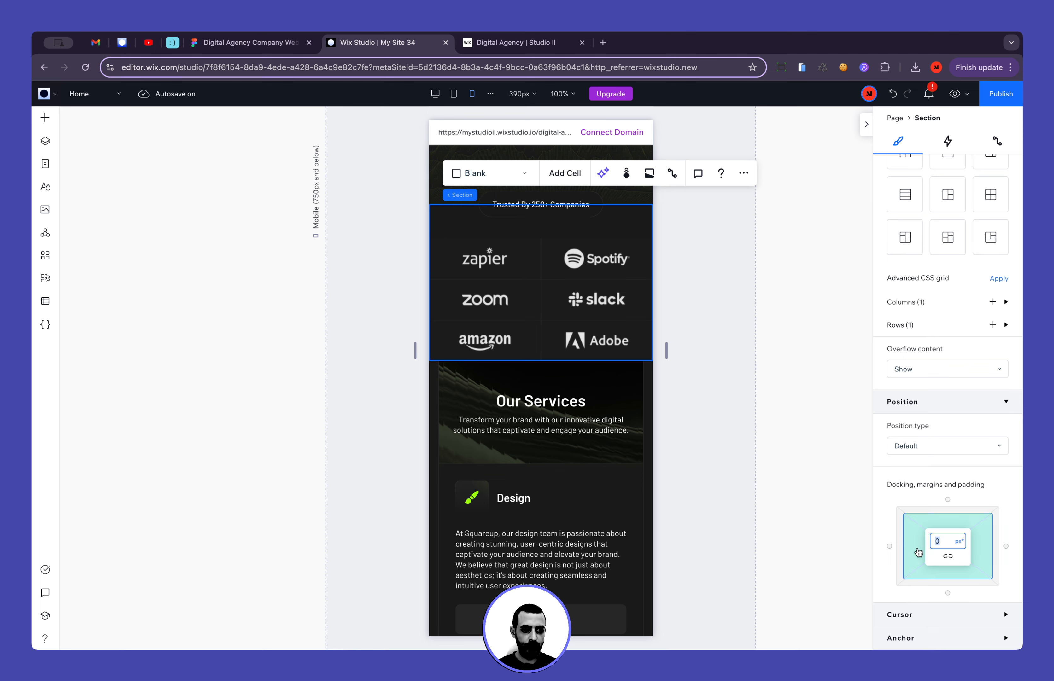
text(16)
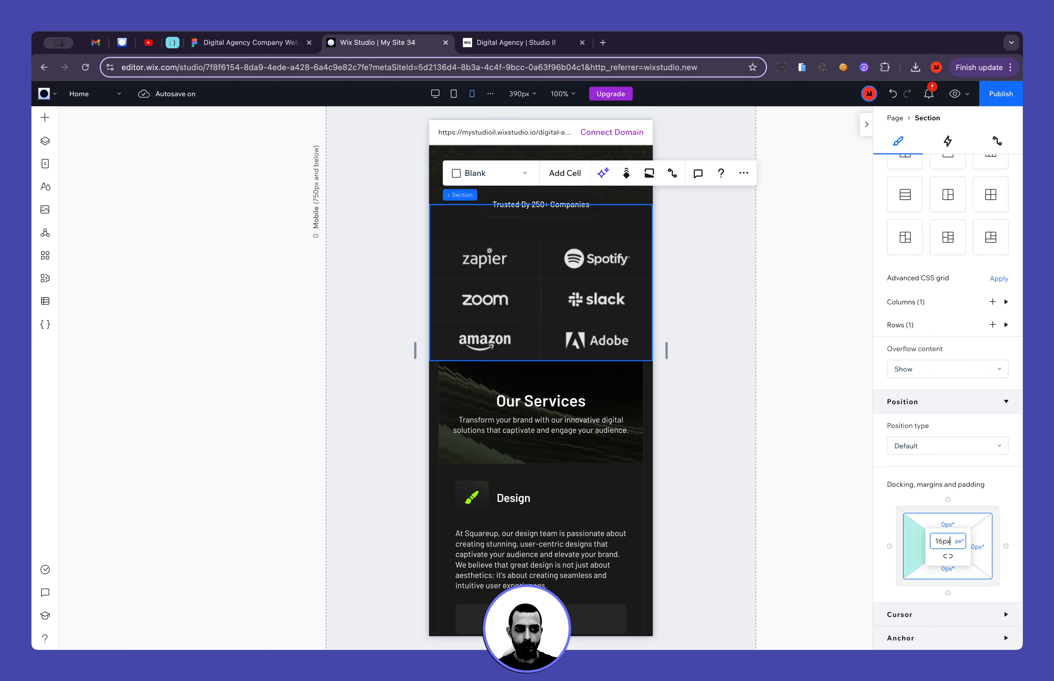
key(Return)
click(990, 554)
text(16)
key(Return)
click(741, 503)
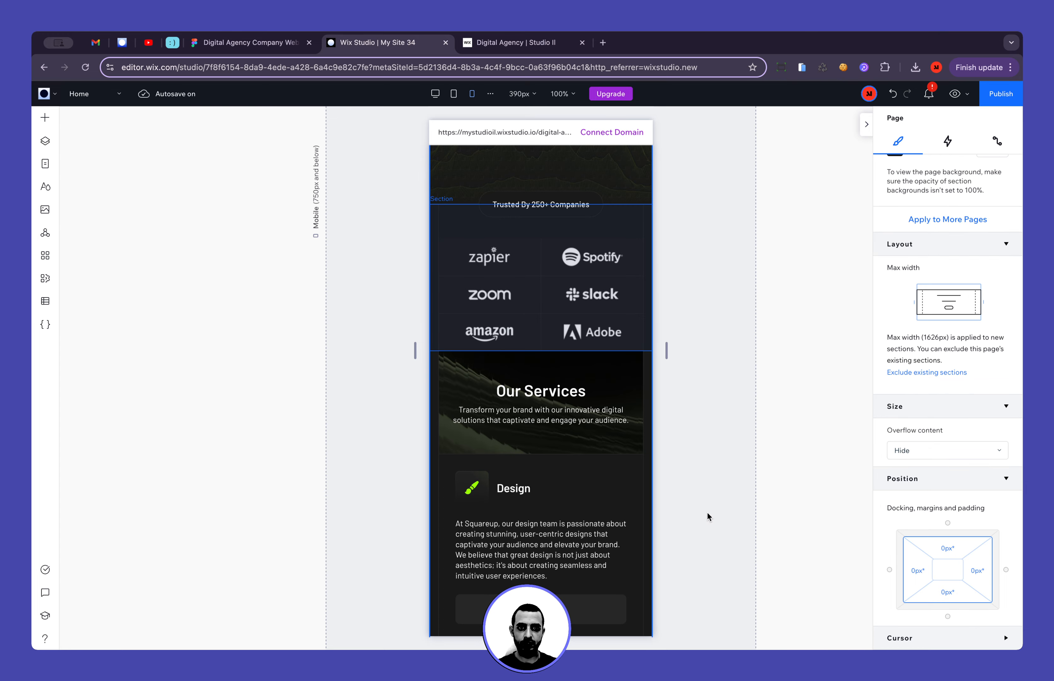
Review the mobile page's upper part in Wix Studio, and examine the Figma mobile design and the desktop frame's services area
scroll(587, 538, up, 5)
scroll(587, 539, up, 3)
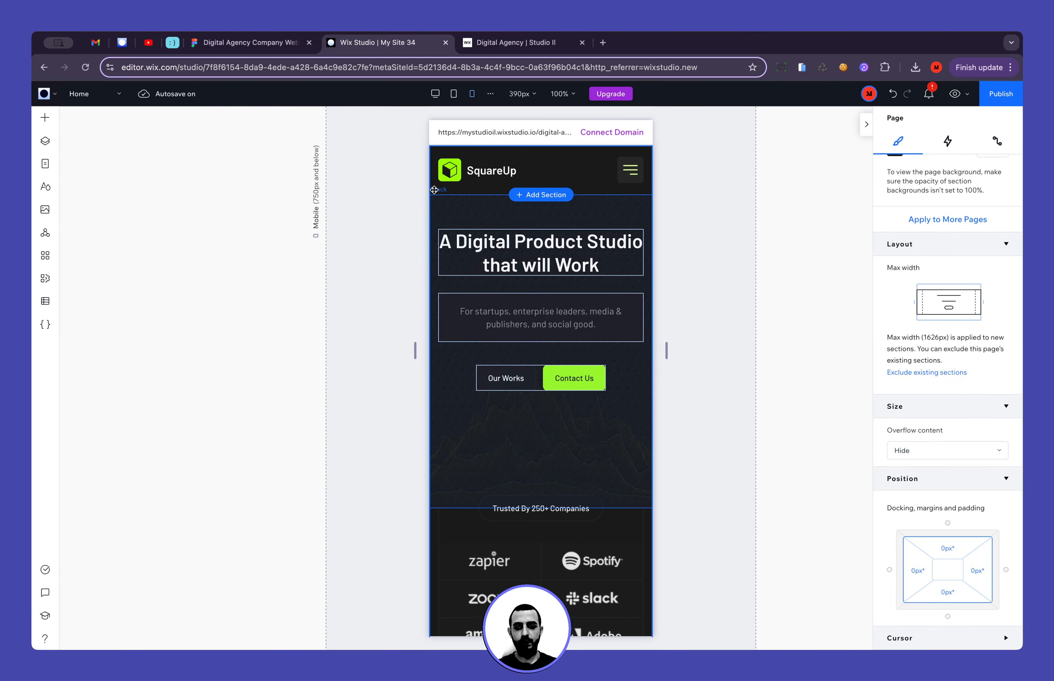
click(284, 44)
scroll(319, 176, up, 10)
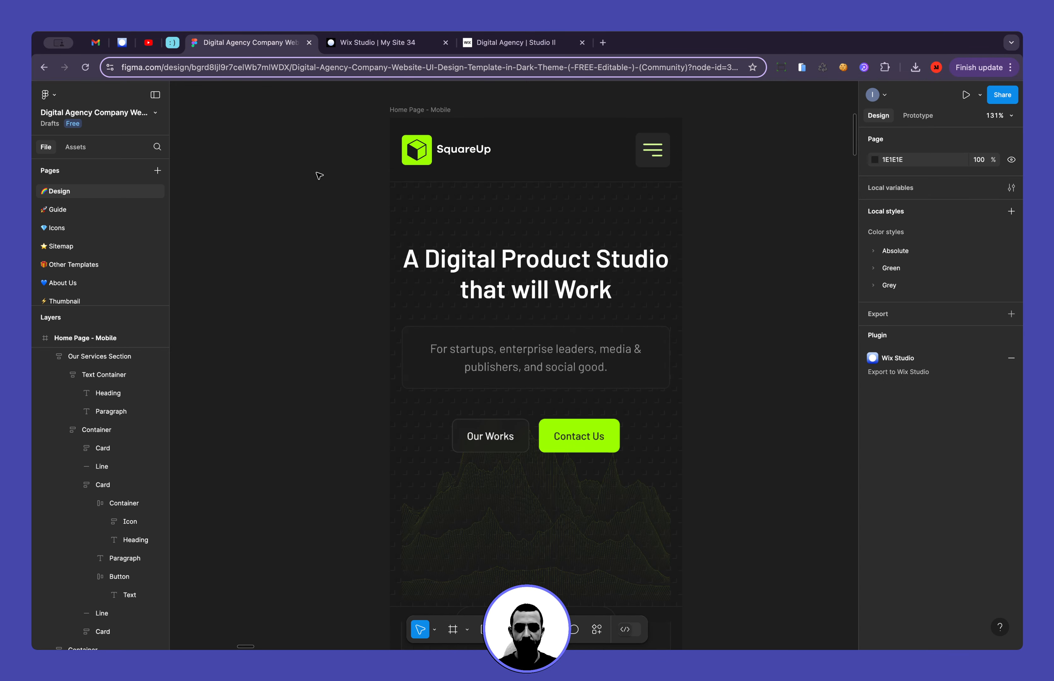
scroll(320, 176, down, 10)
scroll(319, 176, down, 10)
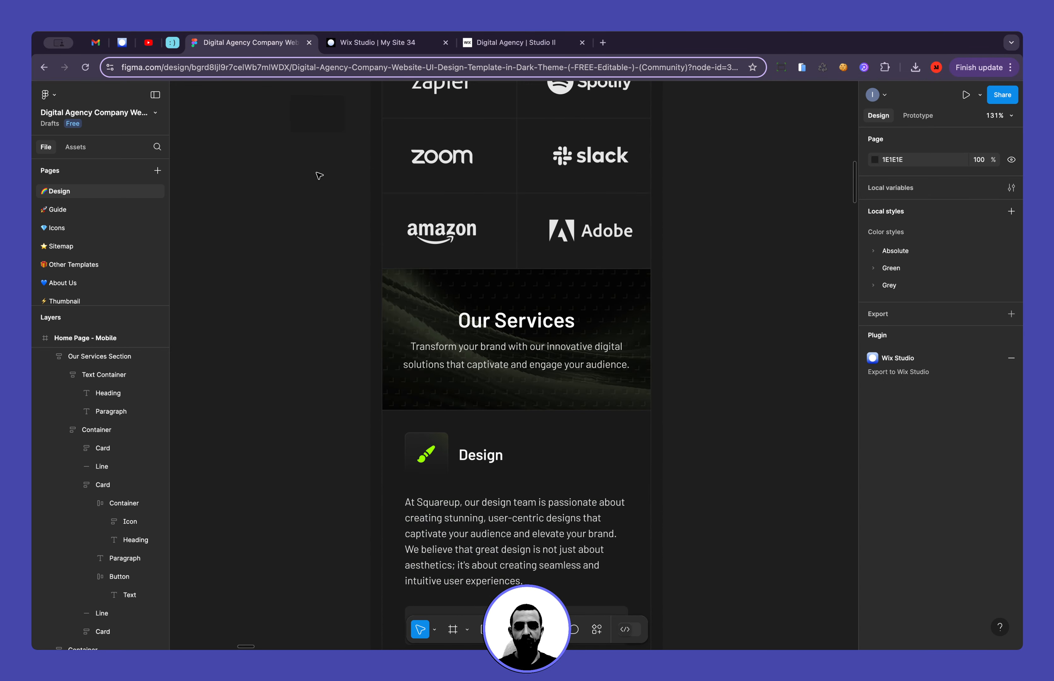
scroll(319, 176, down, 5)
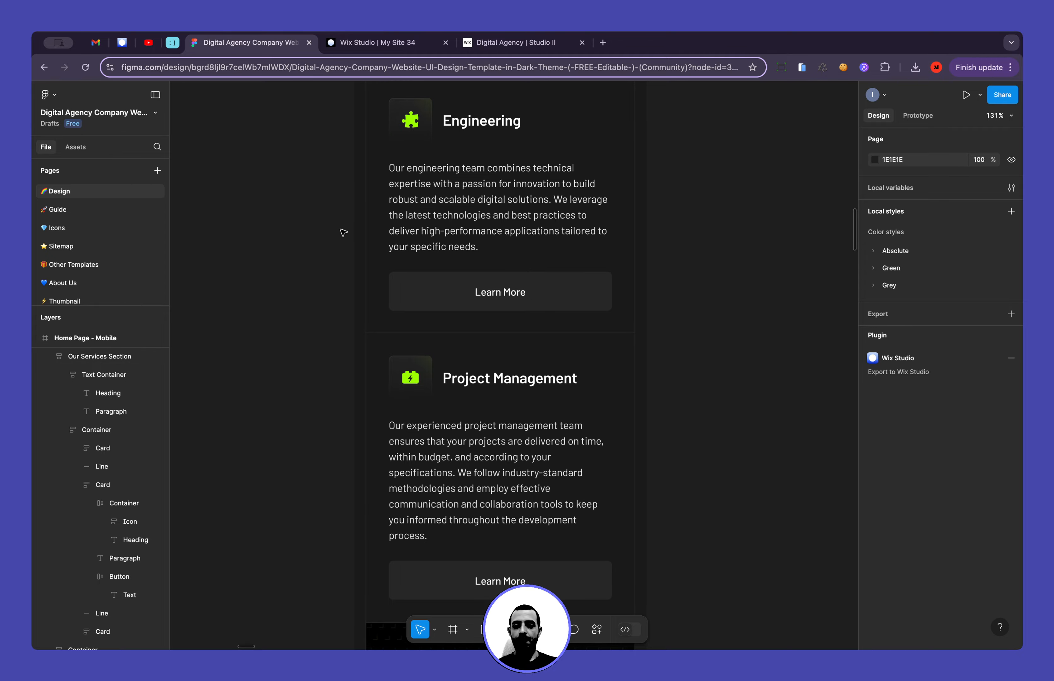
scroll(343, 232, down, 10)
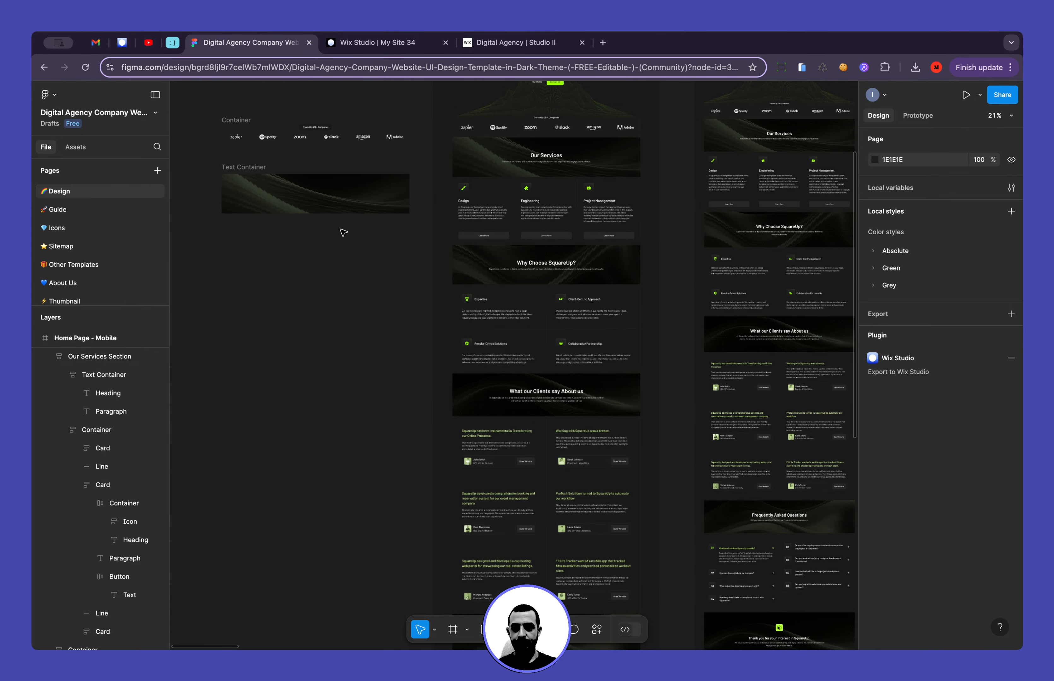
scroll(343, 232, down, 4)
scroll(342, 231, up, 2)
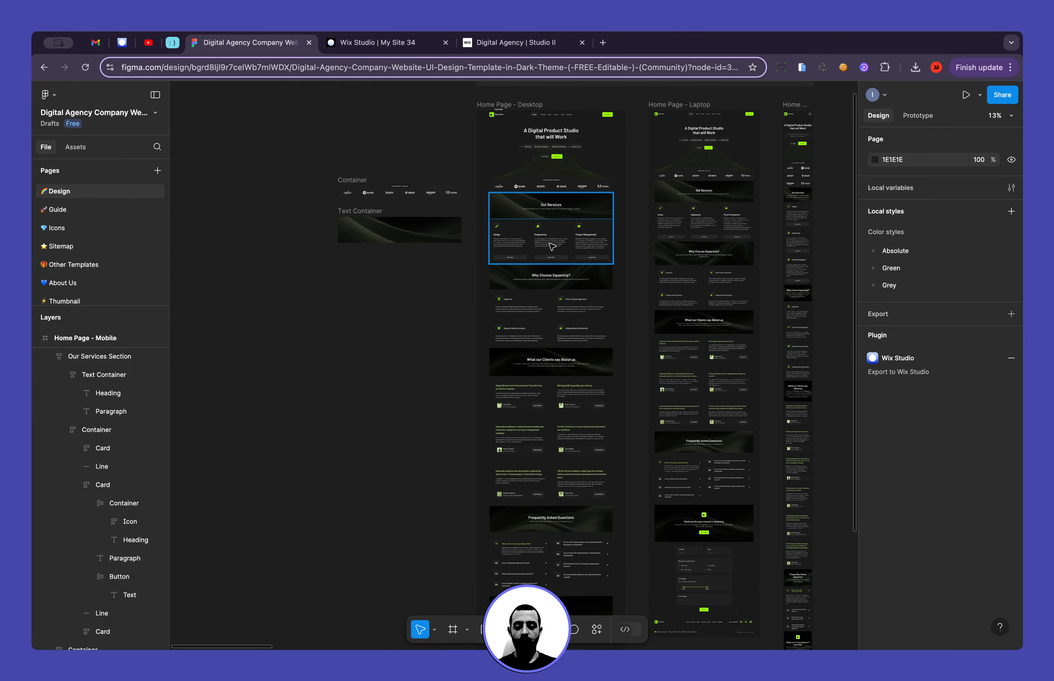
scroll(434, 303, up, 6)
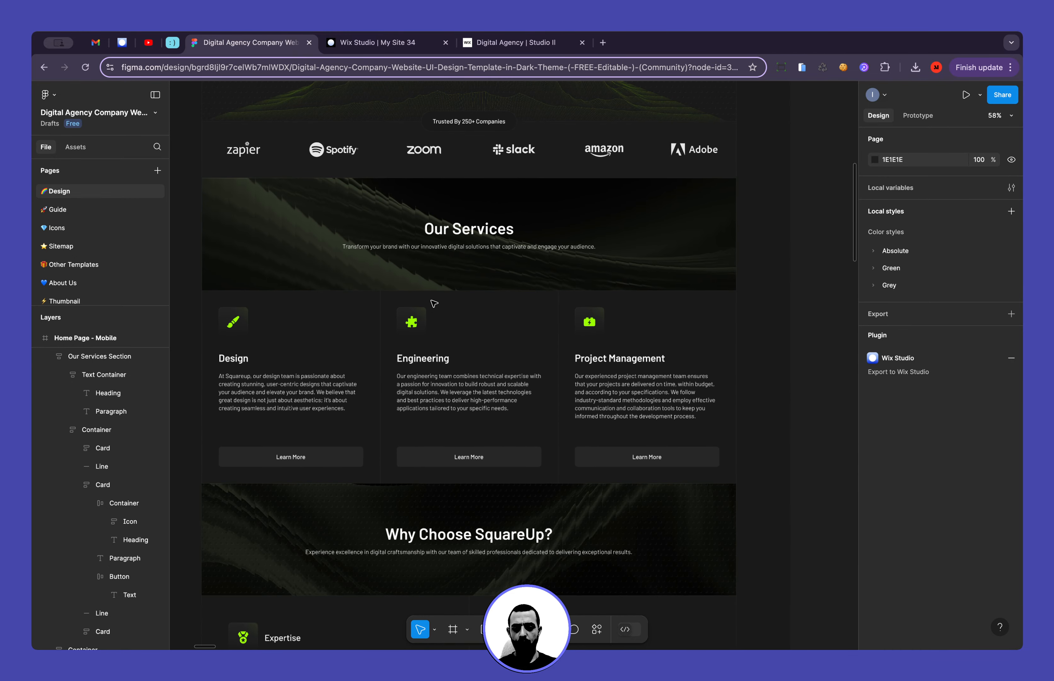
scroll(434, 303, up, 1)
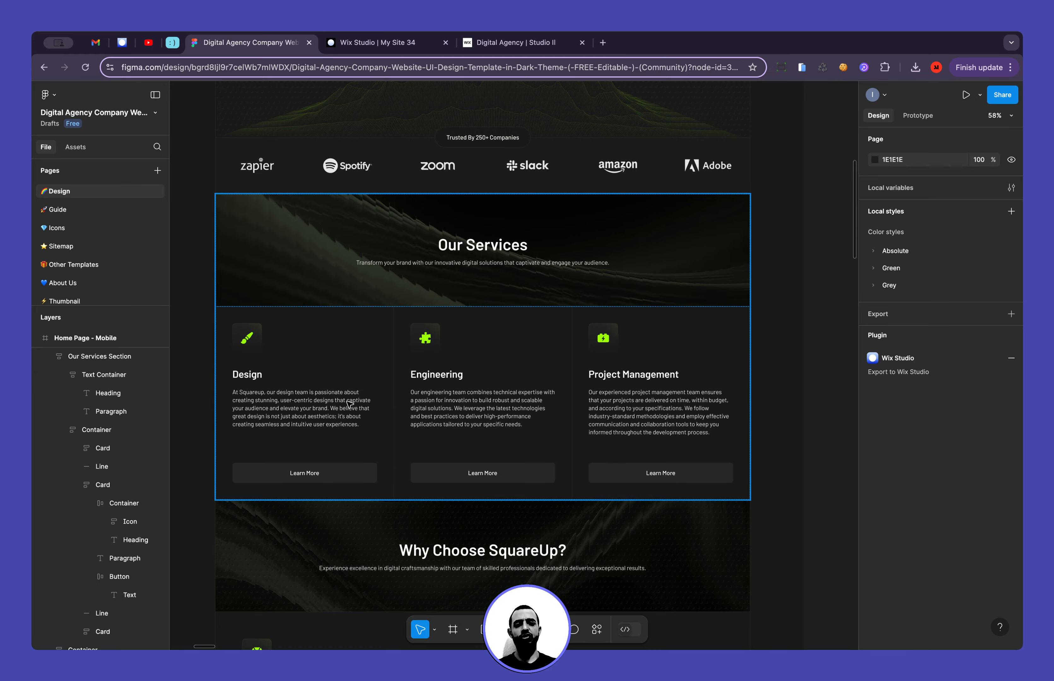
click(358, 44)
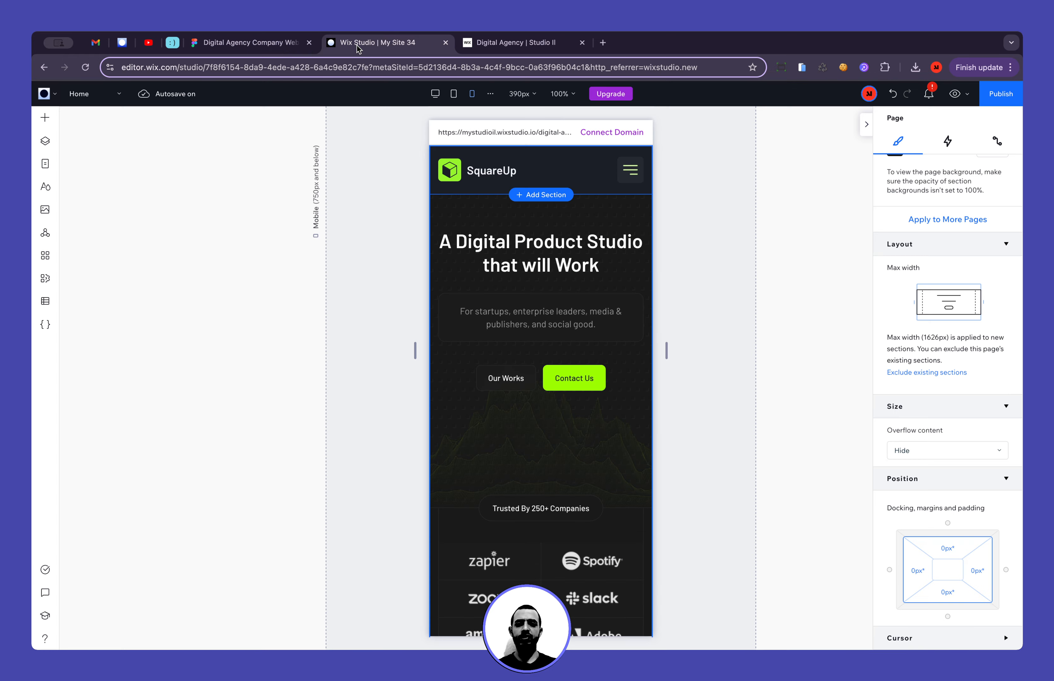
click(434, 93)
scroll(129, 341, down, 15)
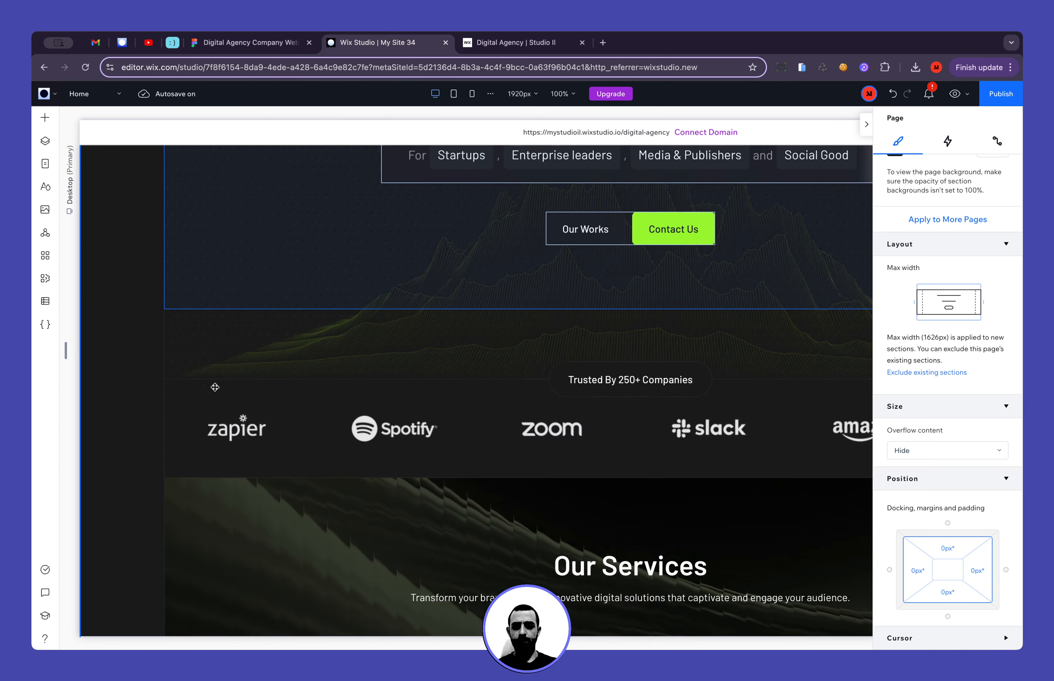
click(142, 372)
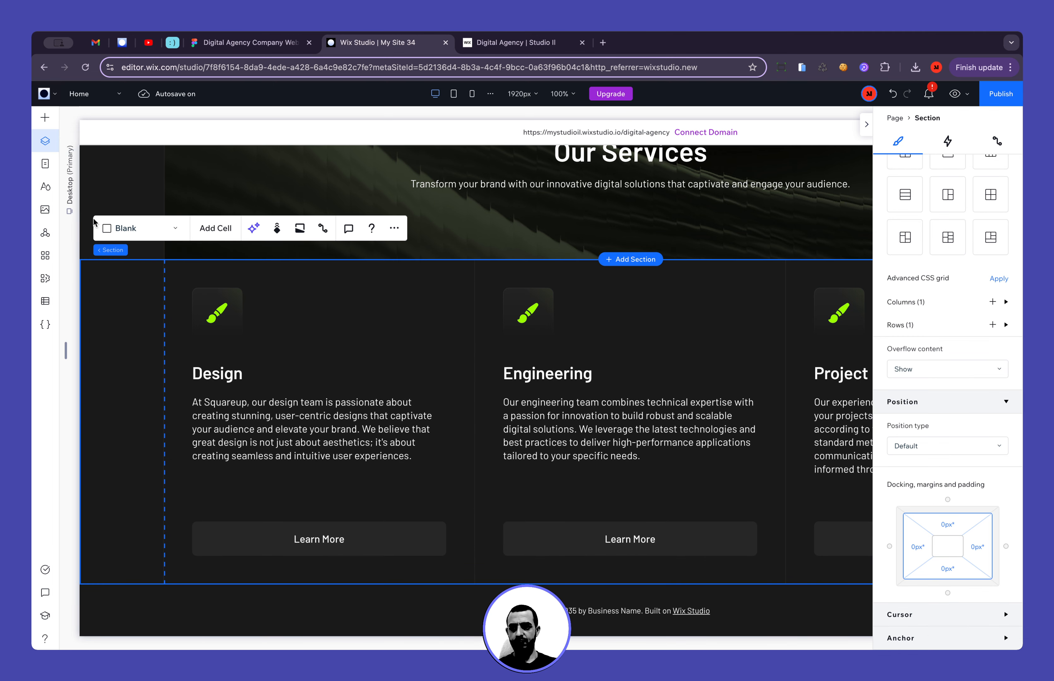
click(44, 141)
click(91, 245)
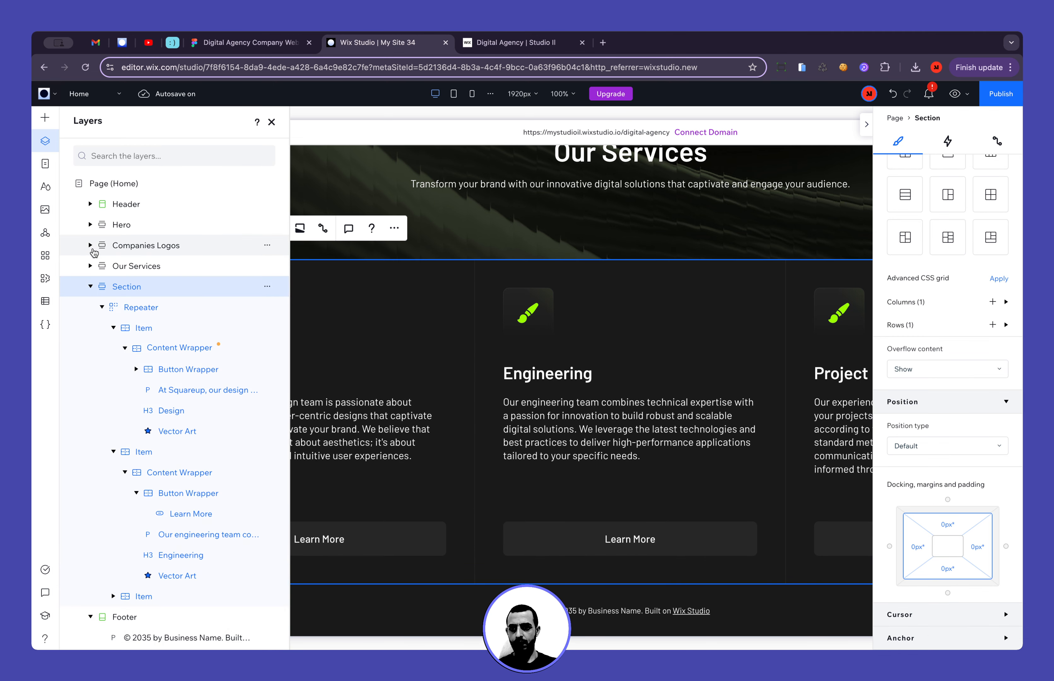
click(91, 287)
double_click(126, 286)
text(Our Services - Content)
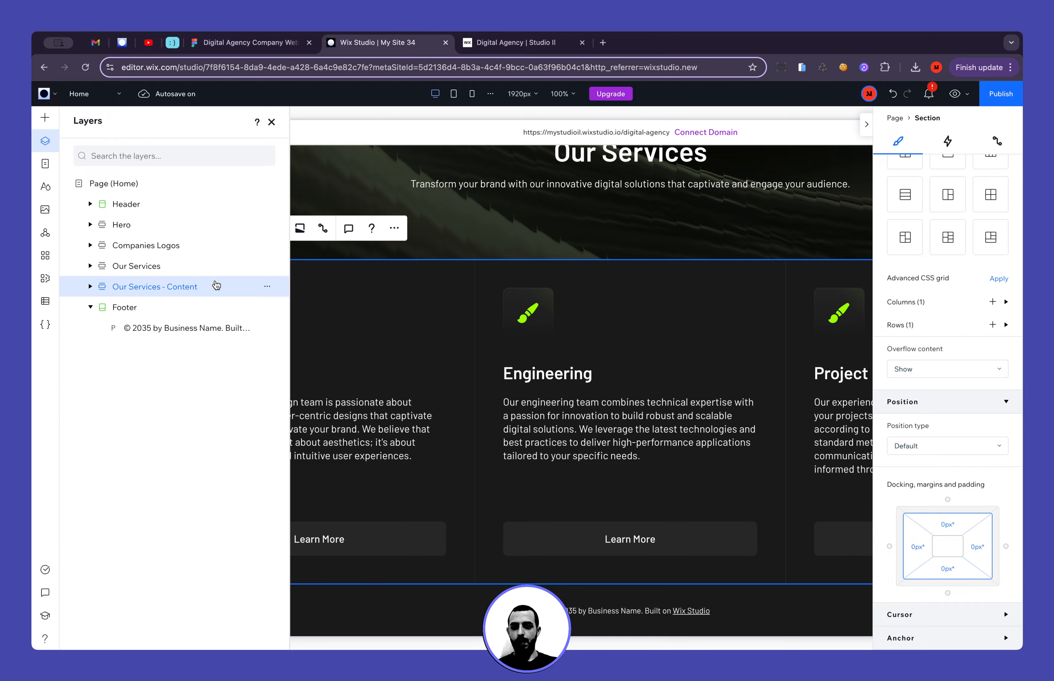
key(Return)
Examine the layout of the "Why Choose SquareUp?" header and its four feature cards in the Figma desktop design
click(248, 43)
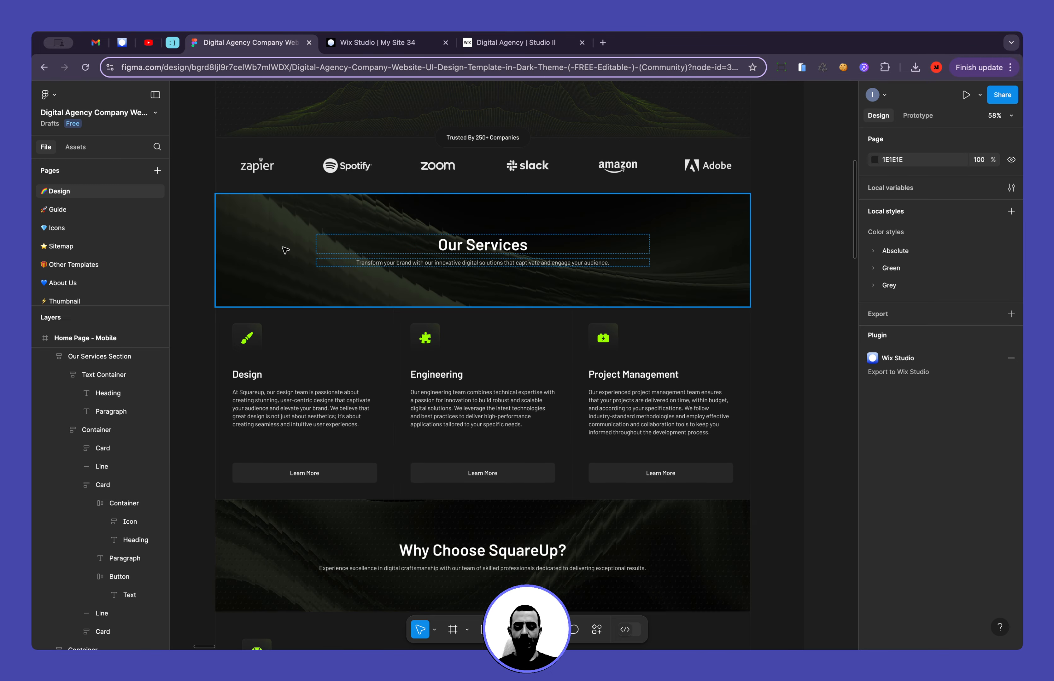
scroll(286, 250, down, 5)
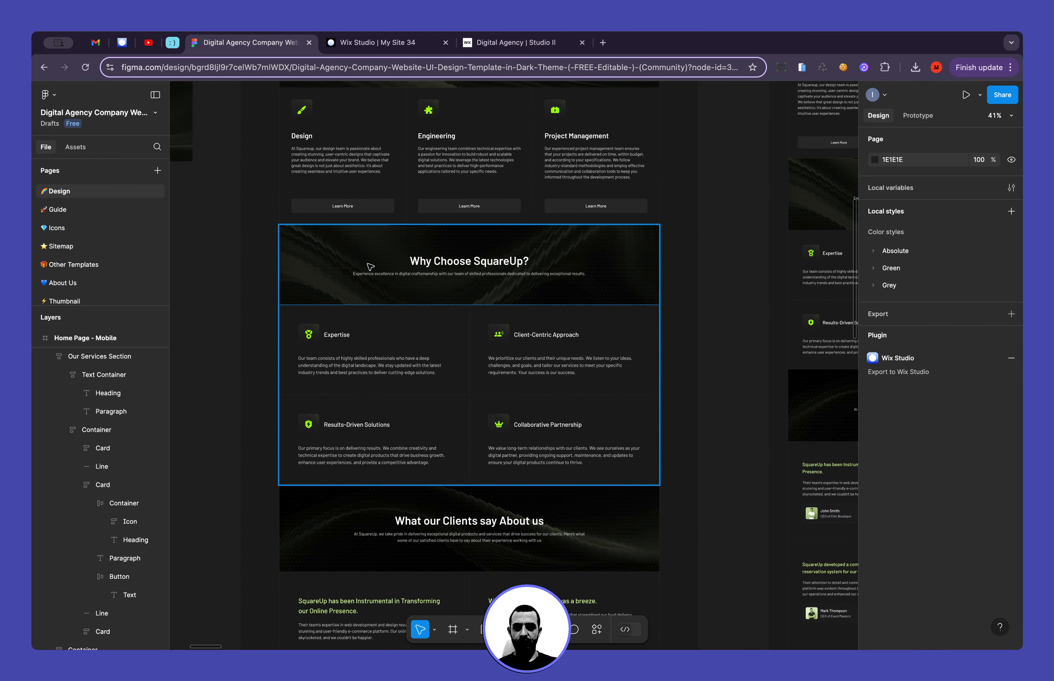
scroll(396, 436, down, 3)
scroll(399, 438, up, 2)
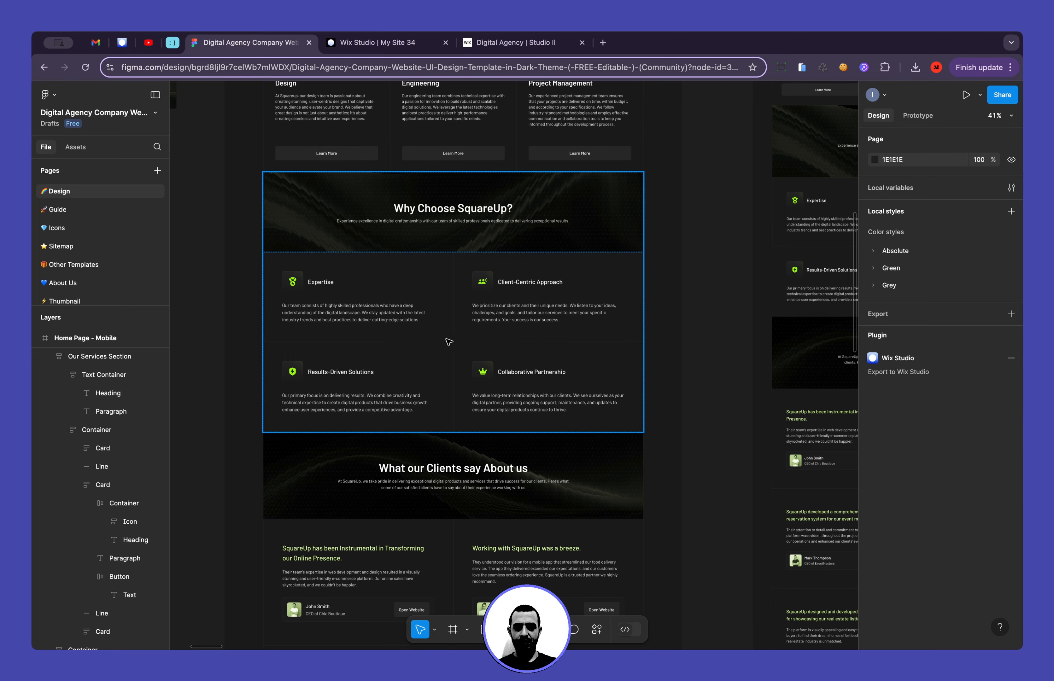
scroll(407, 356, up, 1)
scroll(407, 356, up, 3)
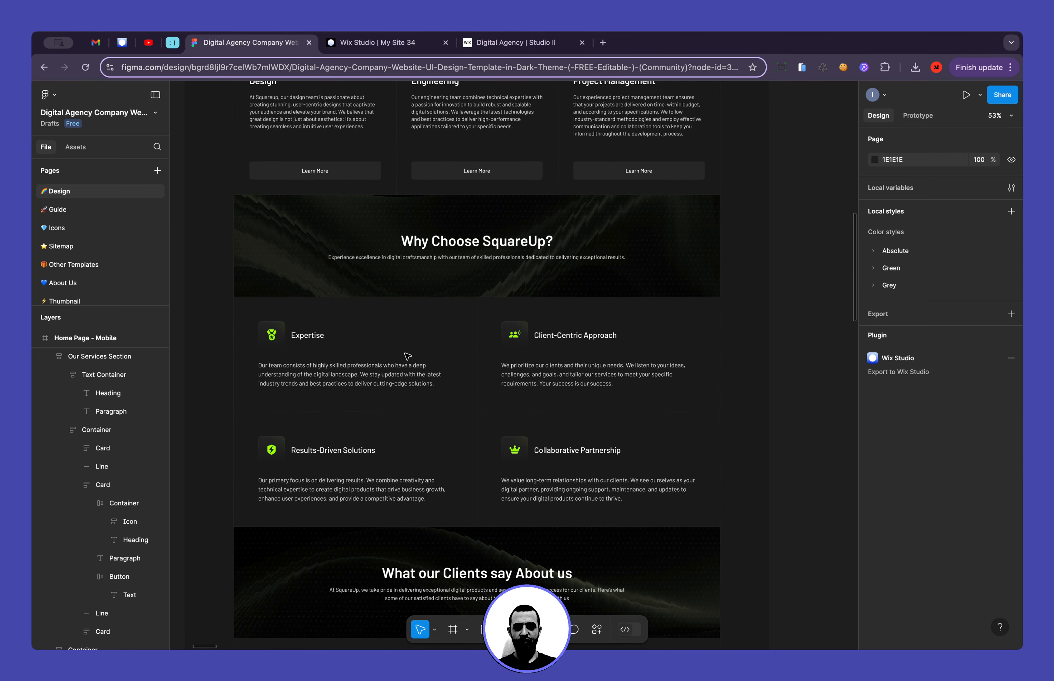
scroll(408, 357, up, 5)
scroll(407, 357, down, 3)
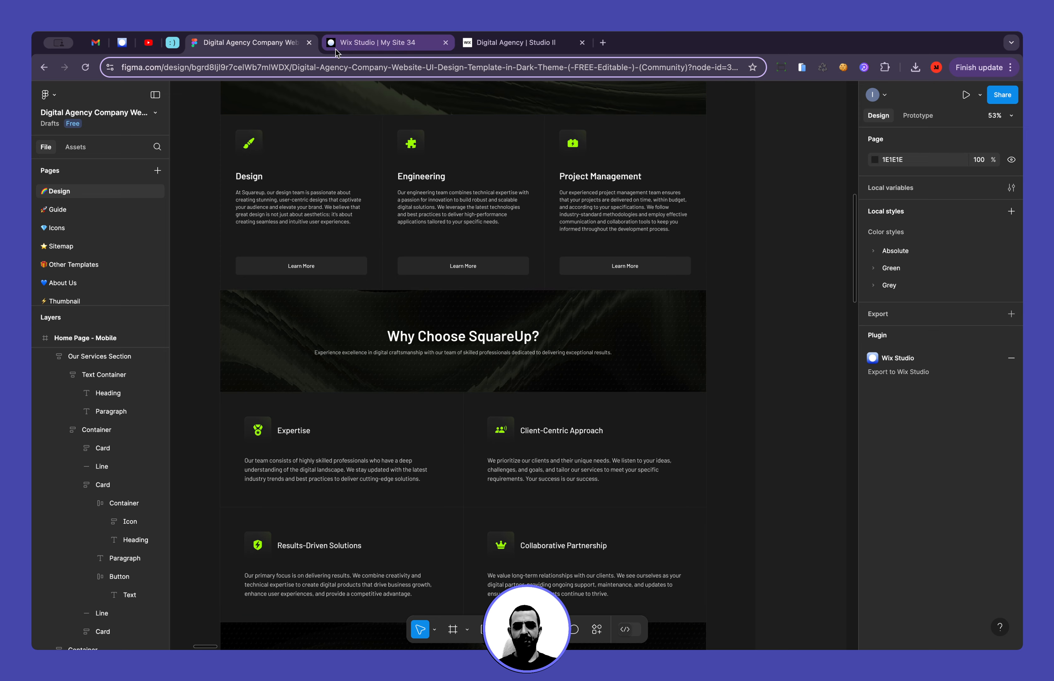
Switch to Wix Studio and duplicate the Our Services header section, placing the copy below Our Services - Content
click(377, 43)
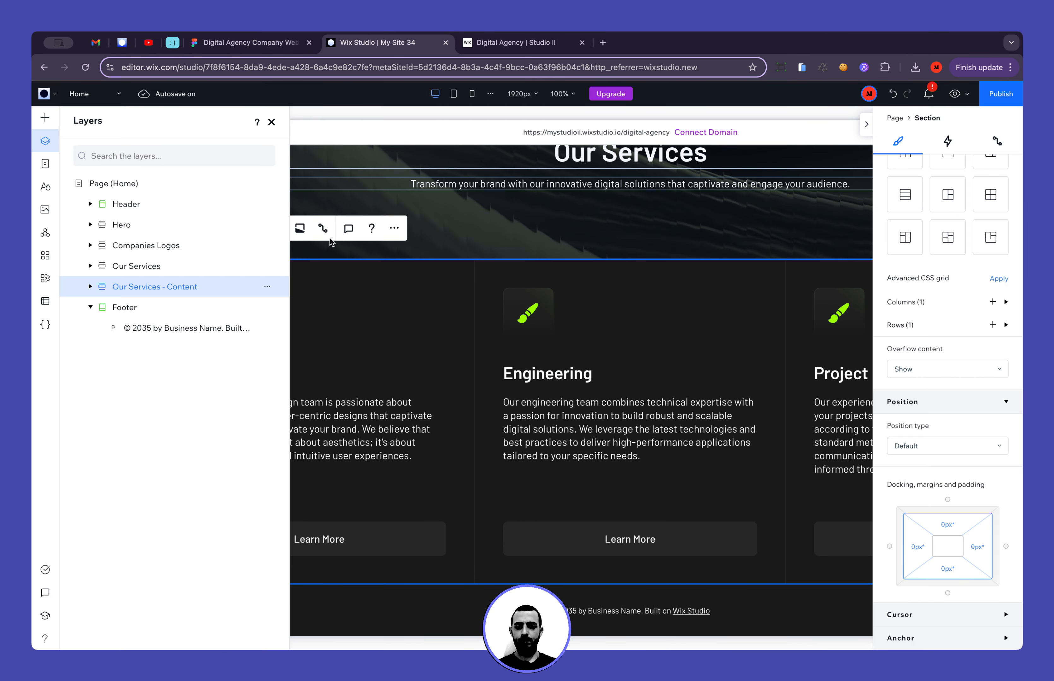
click(143, 273)
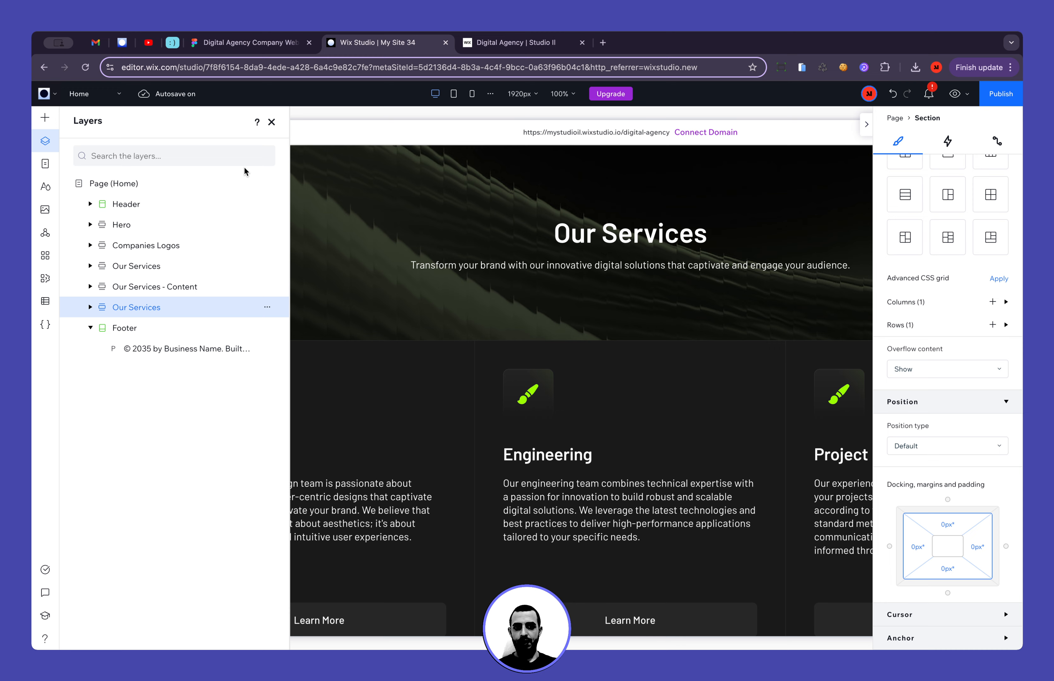
Copy the heading text "Why Choose SquareUp?" from Figma and rename the duplicated section's layer in Wix Studio with it
click(241, 42)
click(447, 341)
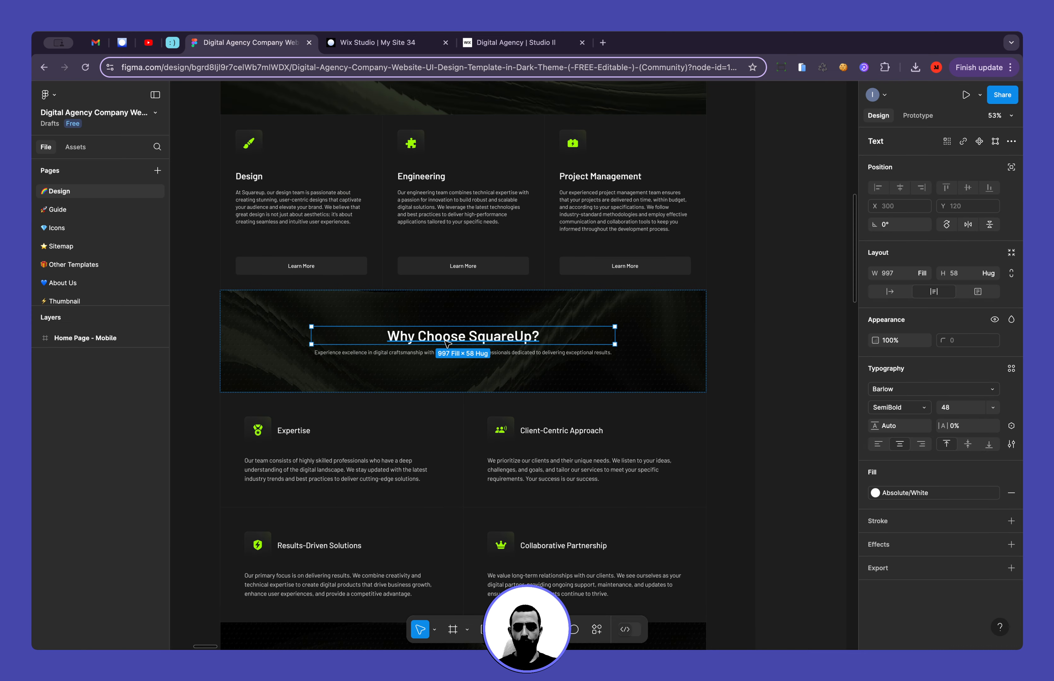
double_click(447, 341)
key(ctrl+c)
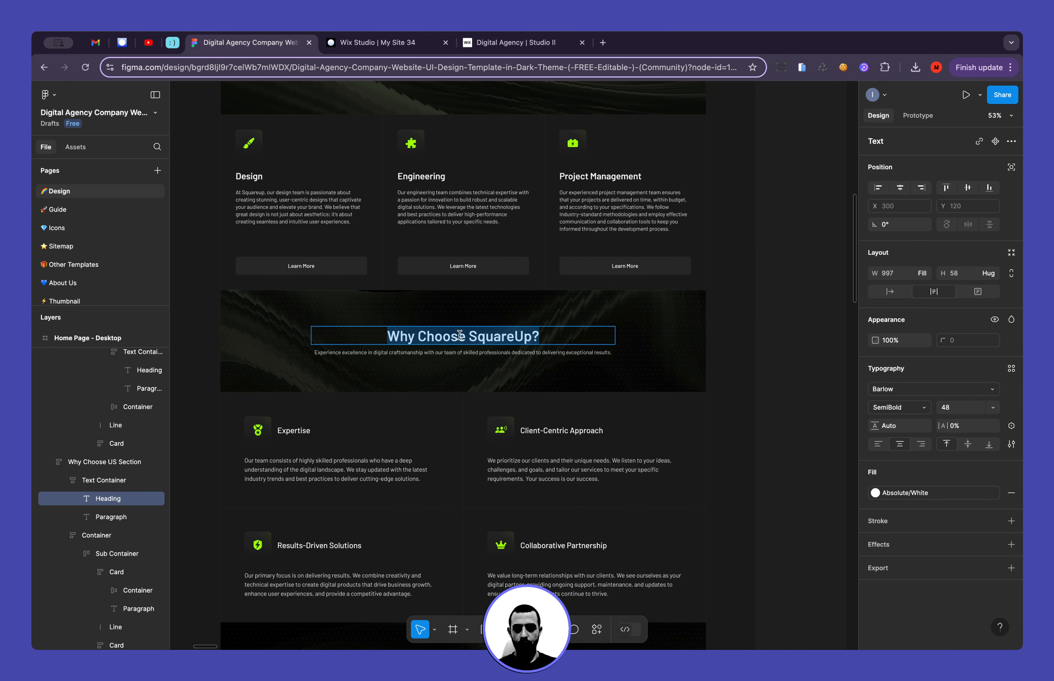
click(379, 42)
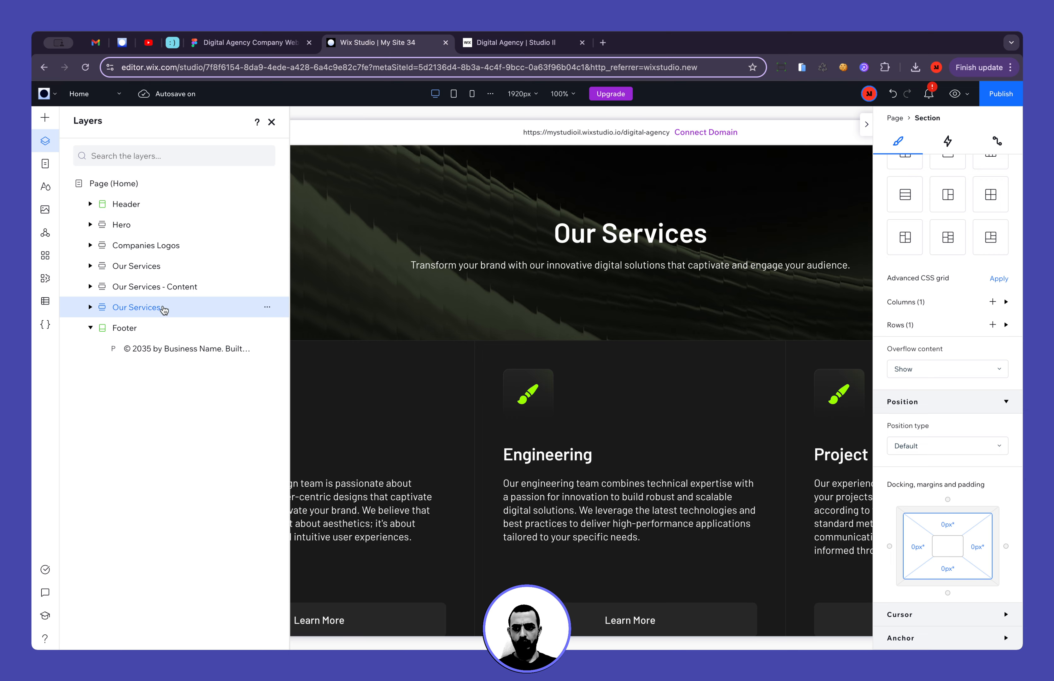
click(152, 313)
double_click(155, 312)
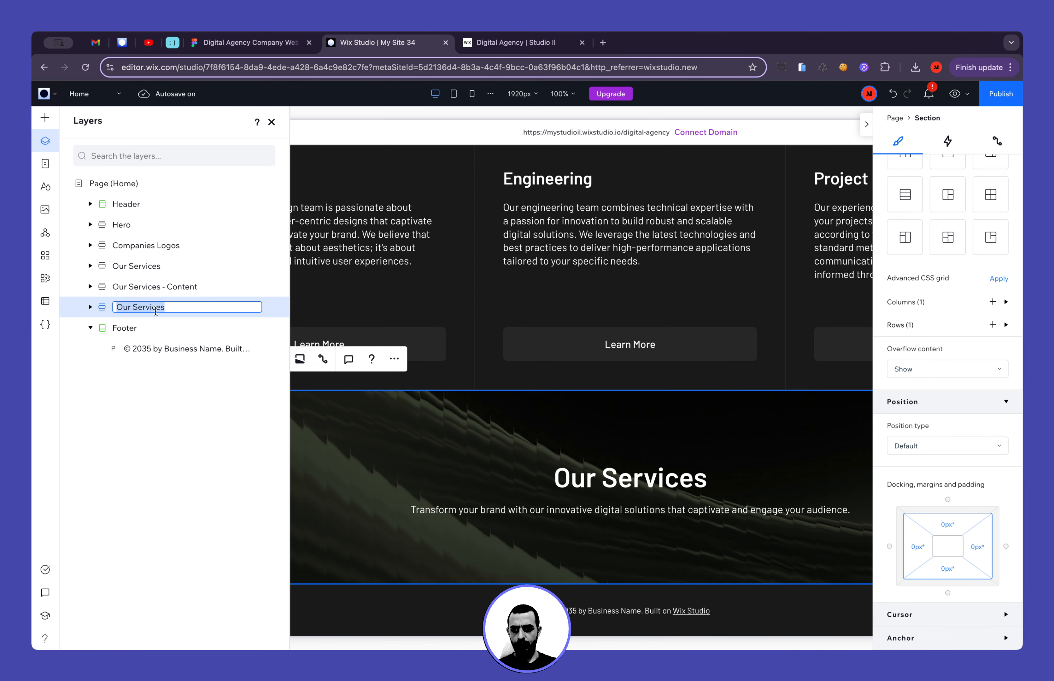
key(ctrl+v)
Replace the duplicated header's title with "Why Choose SquareUp?" and its paragraph with the matching text copied from Figma
click(562, 469)
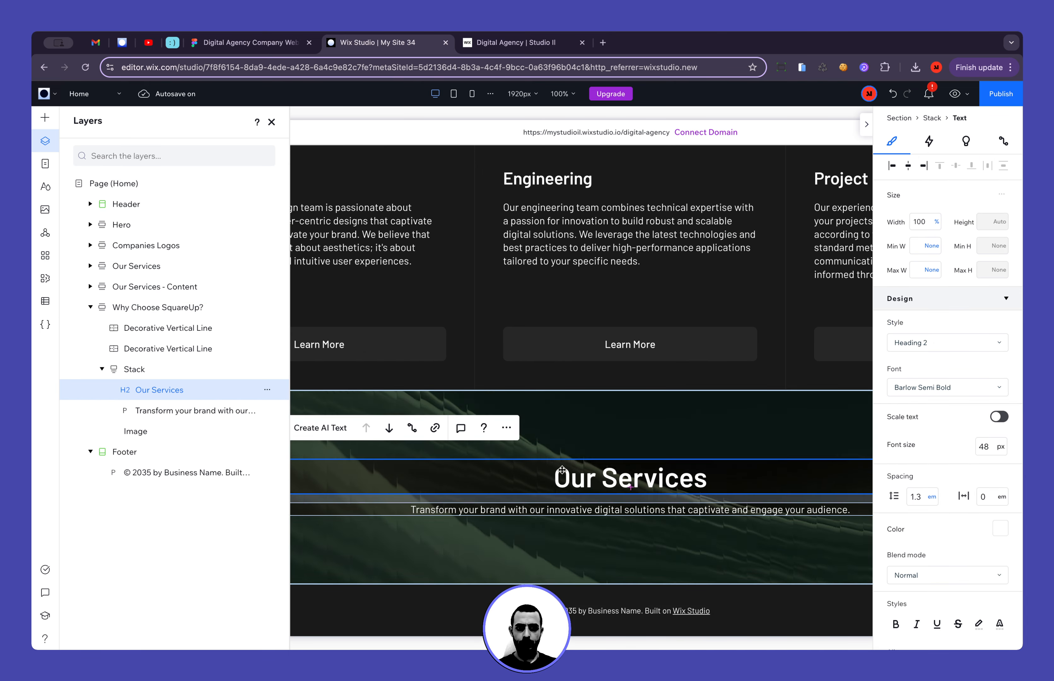
double_click(562, 469)
key(super+shift+b)
click(248, 42)
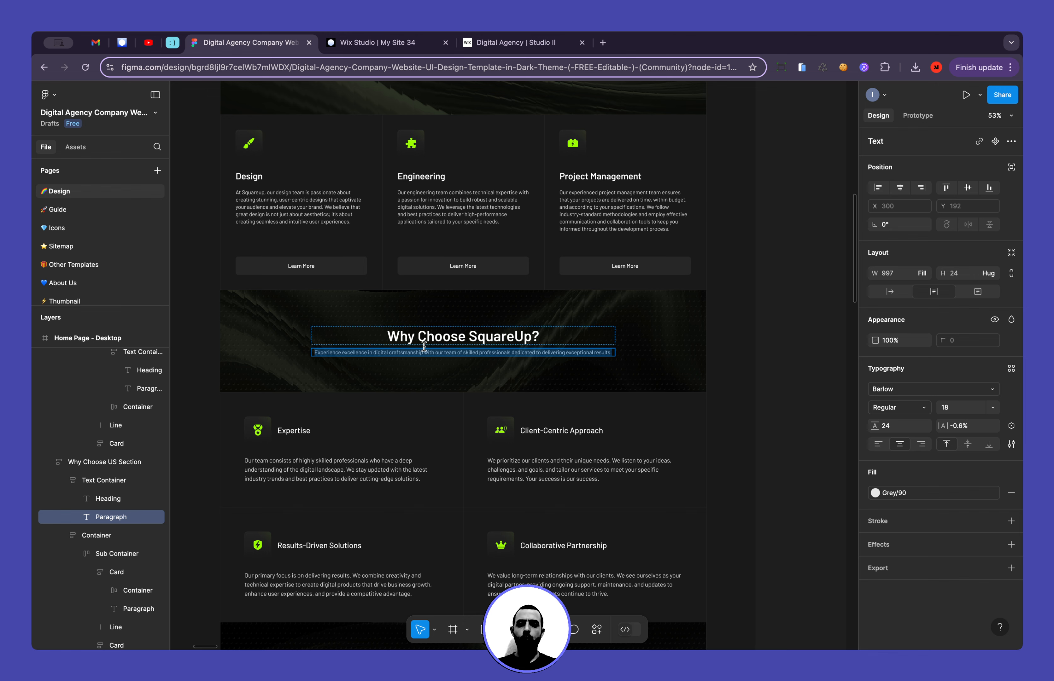
Compare the "Why Choose SquareUp?" header's background in Figma with the header sections' backgrounds in Wix Studio
scroll(261, 340, down, 1)
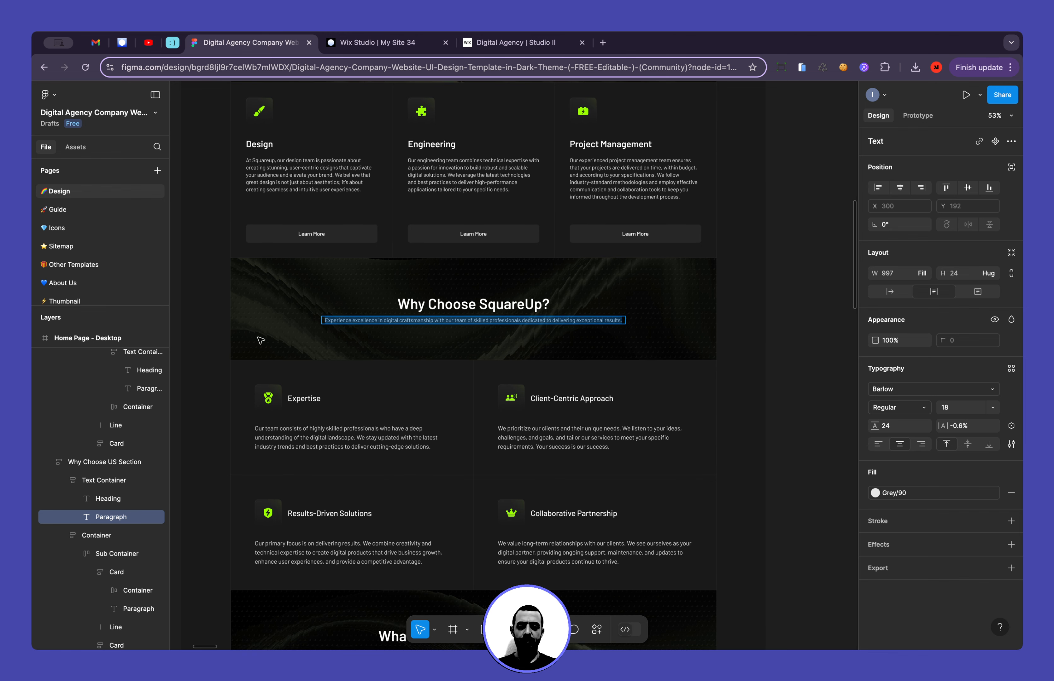
scroll(261, 340, left, 1)
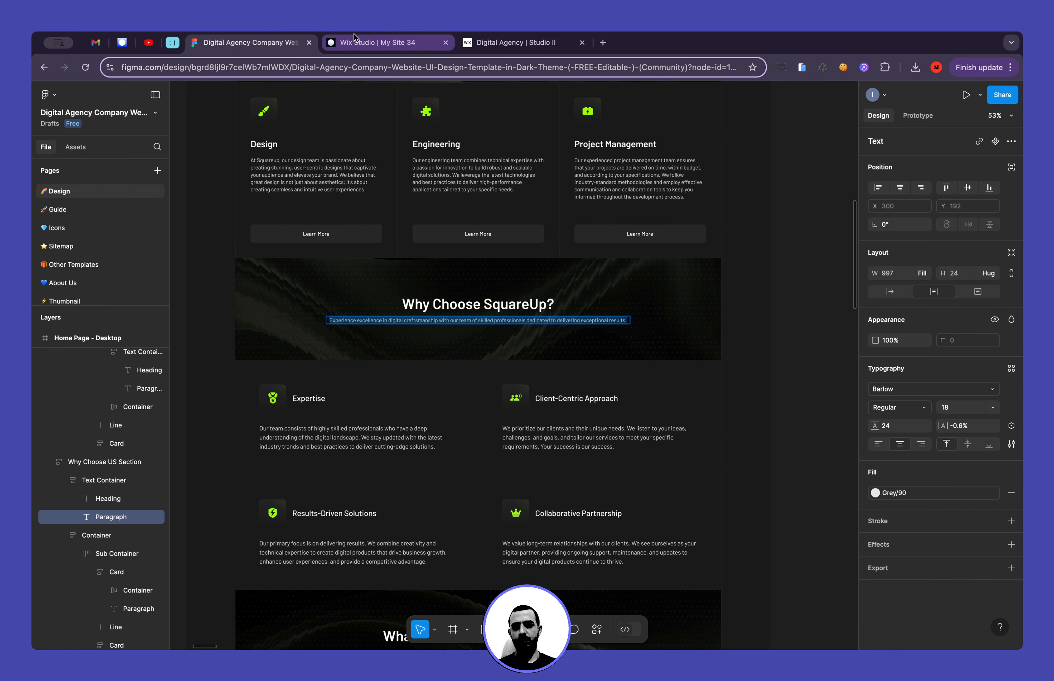
click(356, 42)
scroll(328, 235, up, 5)
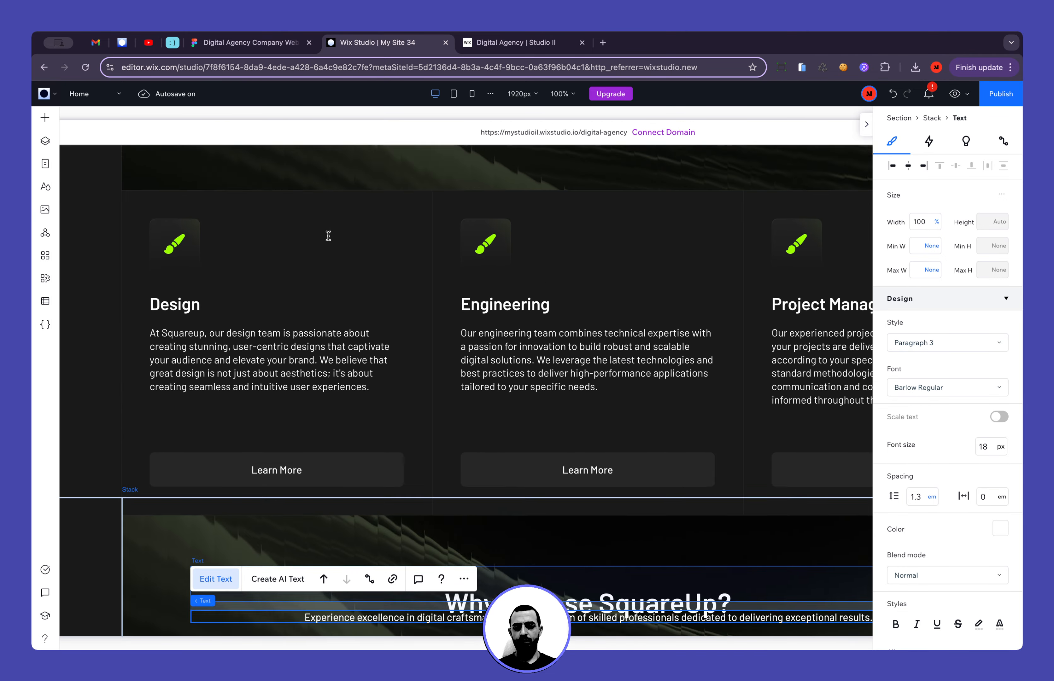
scroll(328, 236, up, 2)
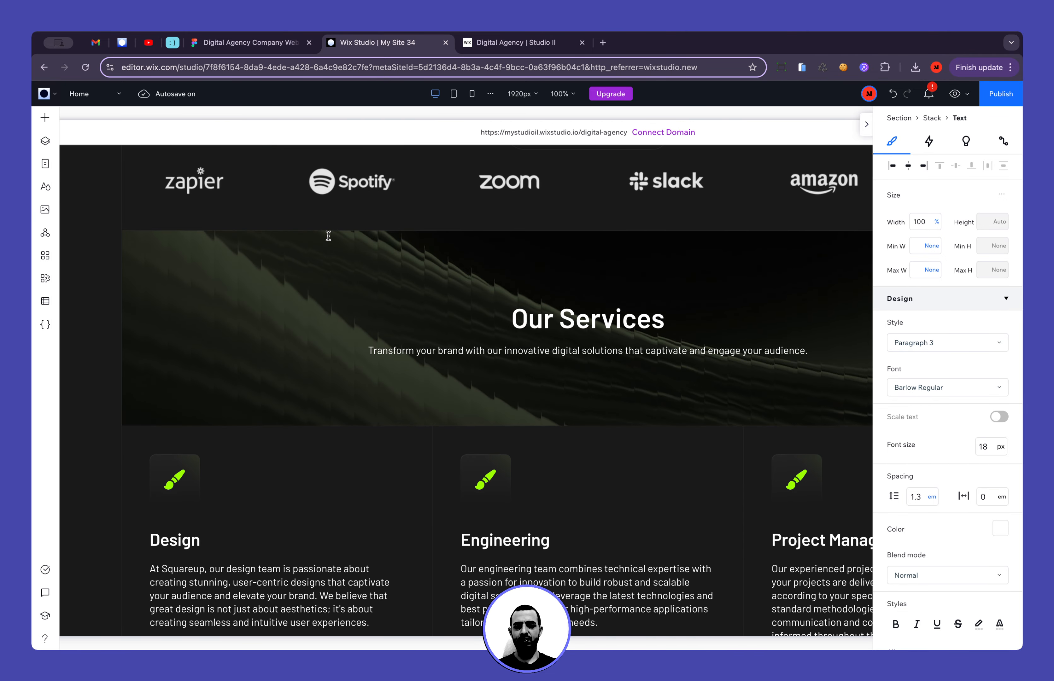
click(265, 42)
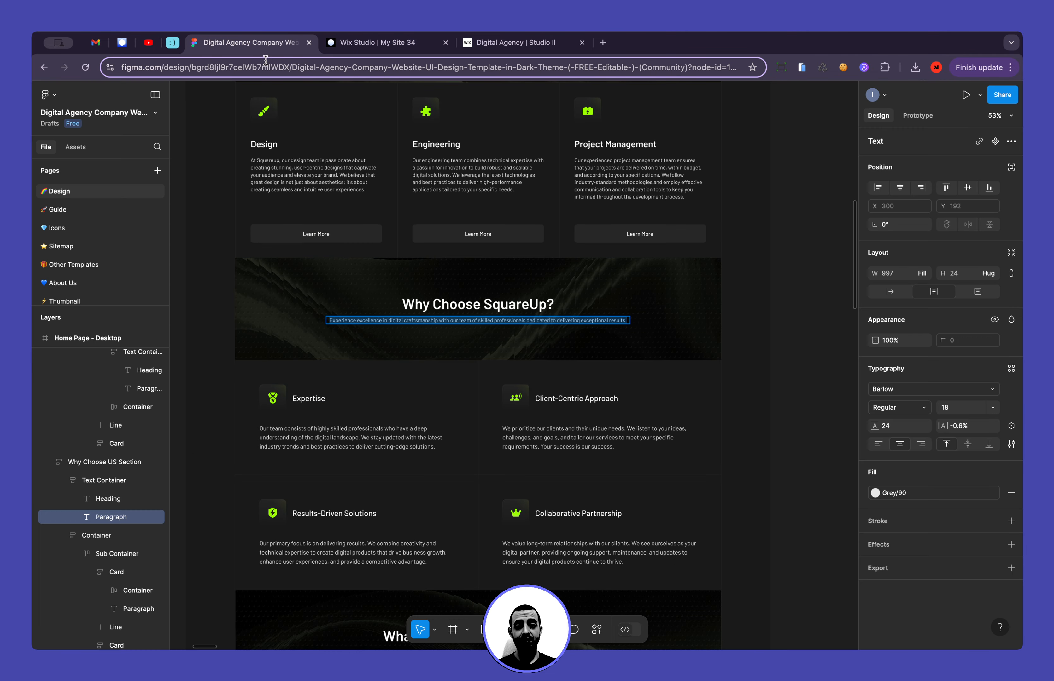
Examine the pattern over the "Why Choose SquareUp?" header background in Figma and the matching Our Services header in Wix Studio
scroll(254, 239, up, 5)
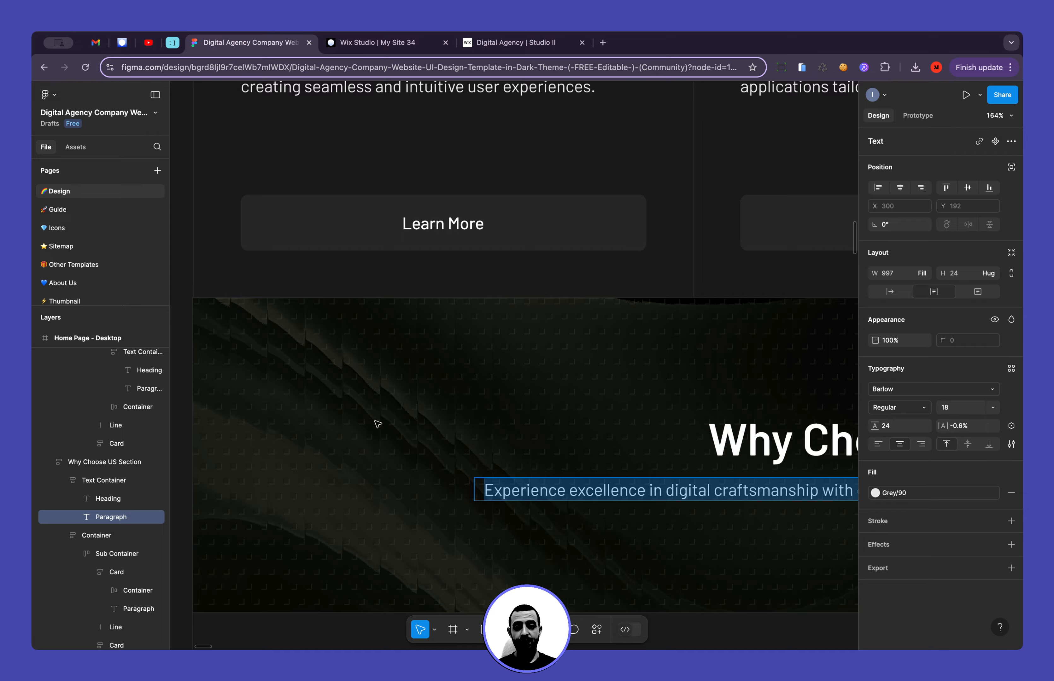
scroll(378, 424, down, 5)
click(381, 43)
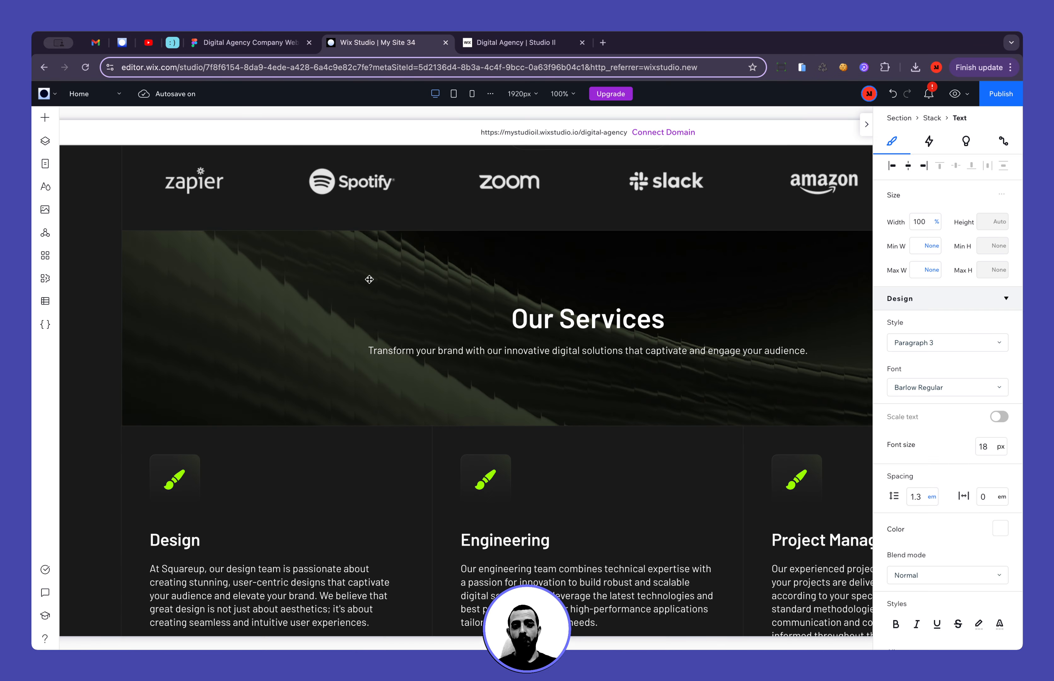
click(369, 279)
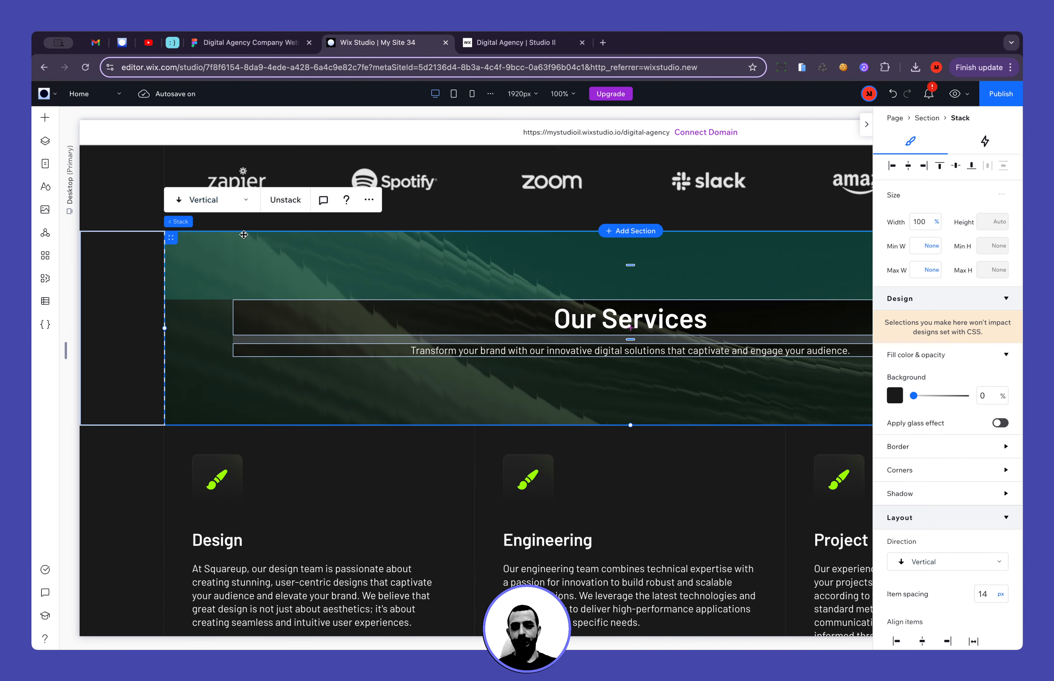
click(177, 222)
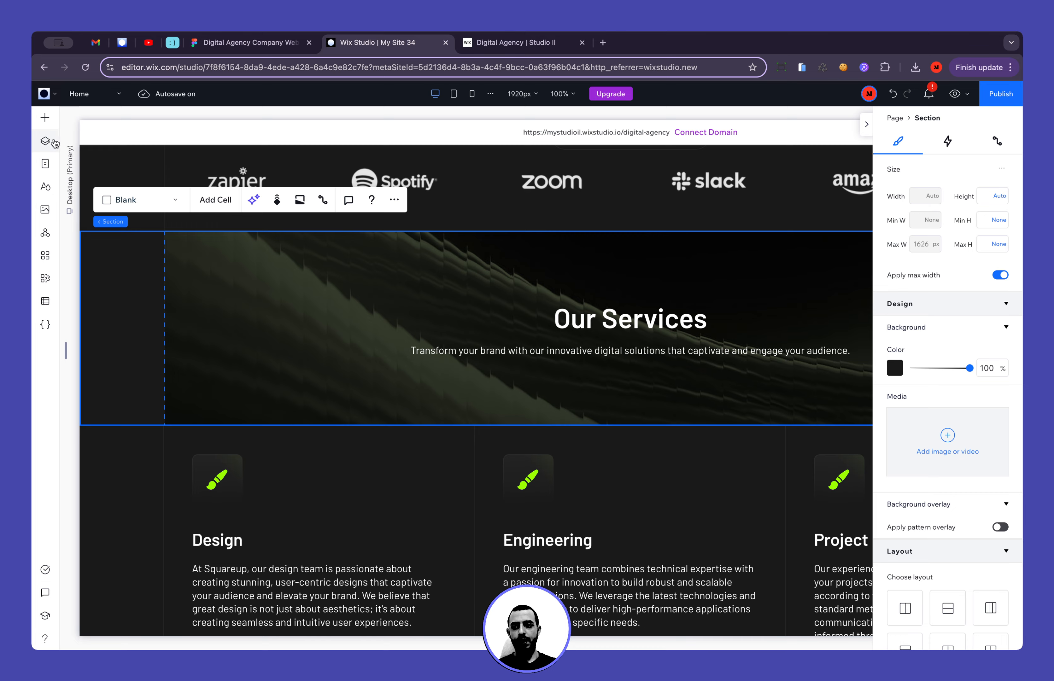
Copy the Decorative Brand Boxes Pattern layer from the Hero section
scroll(208, 296, up, 1)
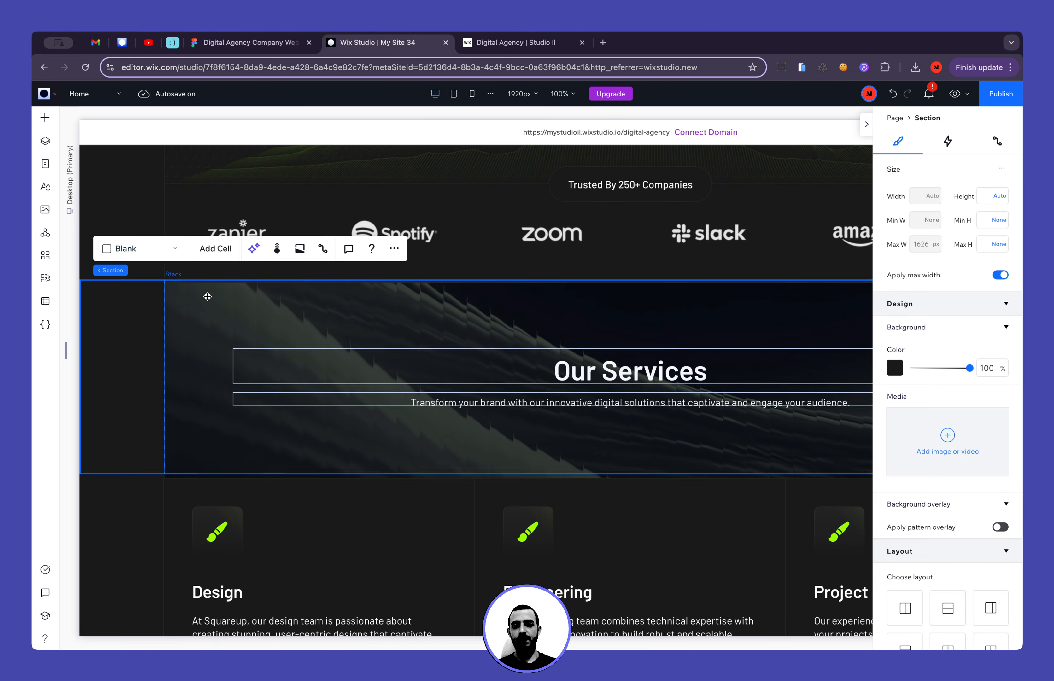
scroll(207, 297, up, 4)
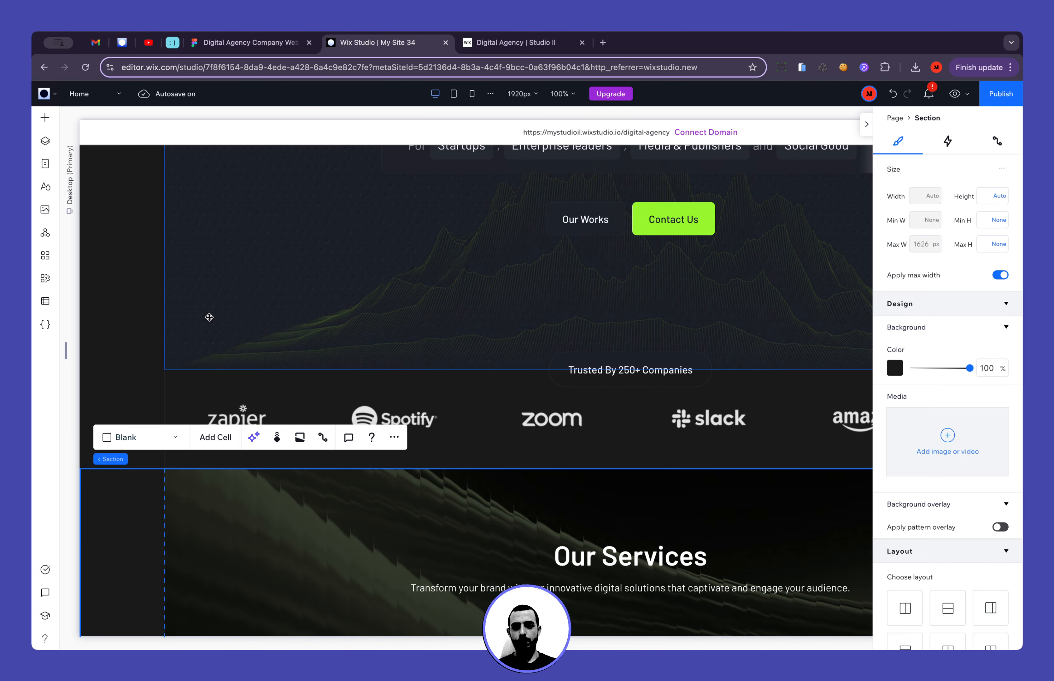
click(209, 317)
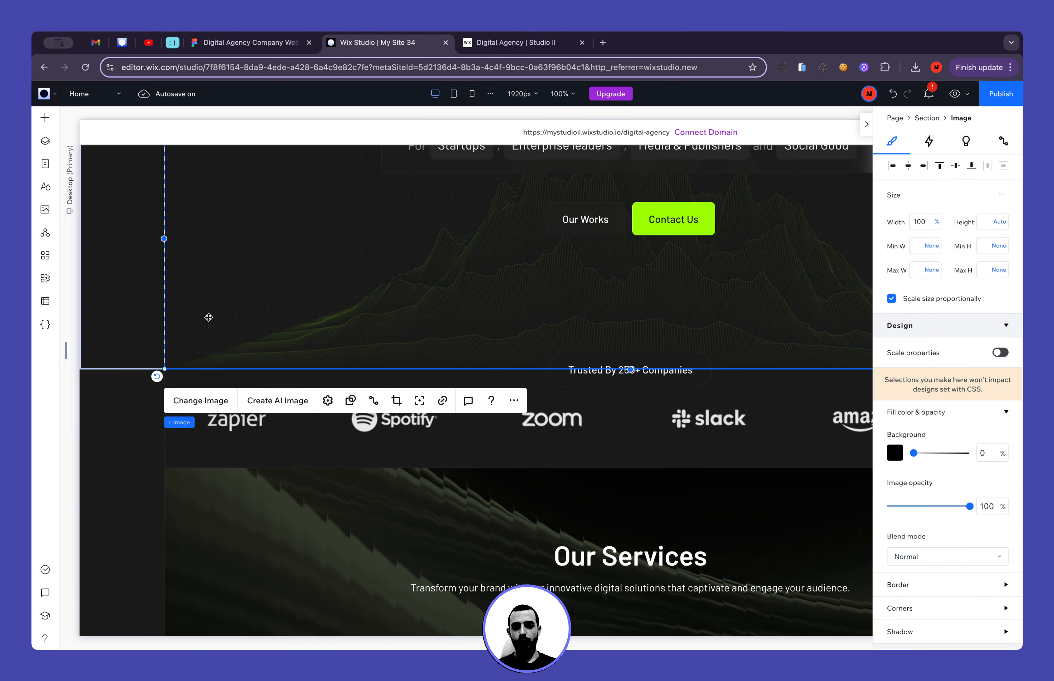
click(45, 141)
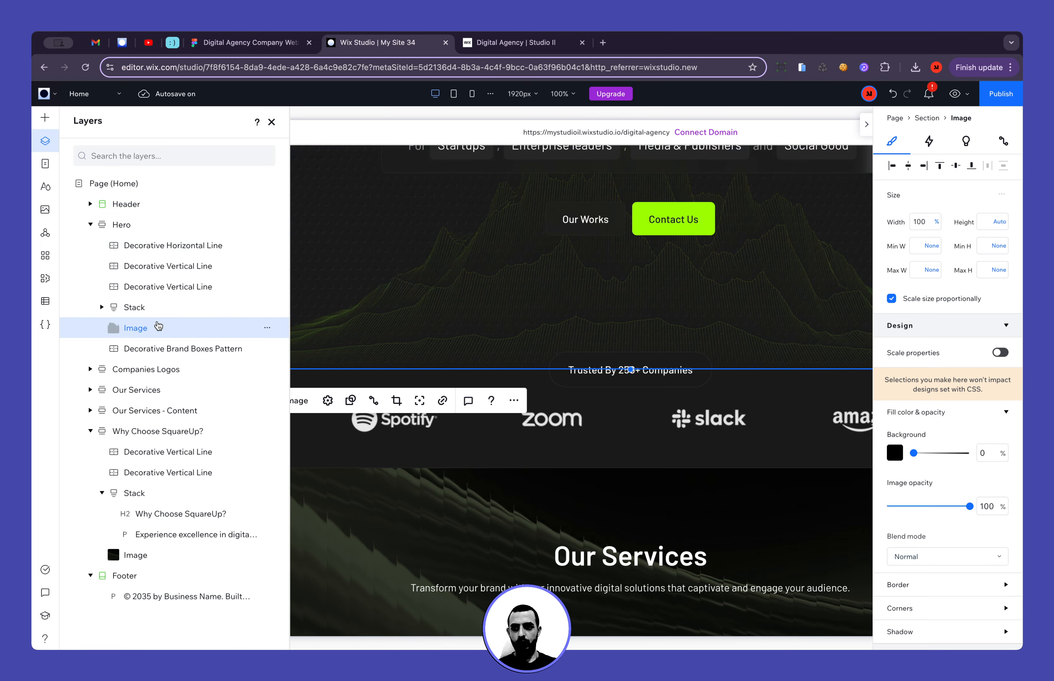
click(158, 349)
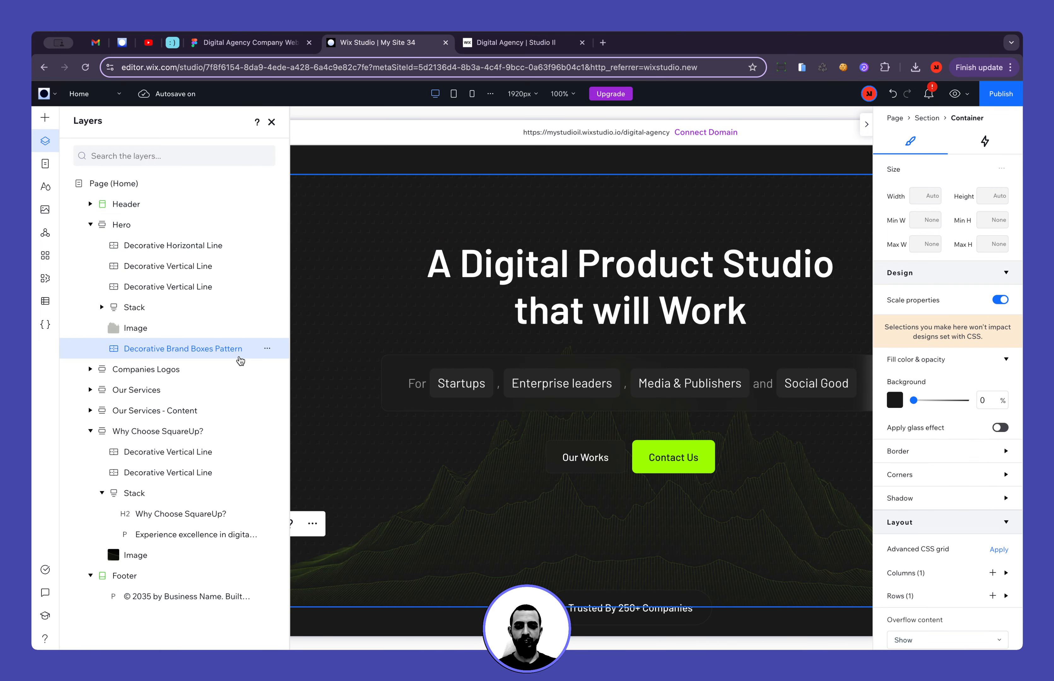
Paste the Decorative Brand Boxes Pattern into the Our Services section and order it between the Stack and the Image
scroll(683, 530, down, 3)
scroll(680, 528, down, 1)
click(190, 394)
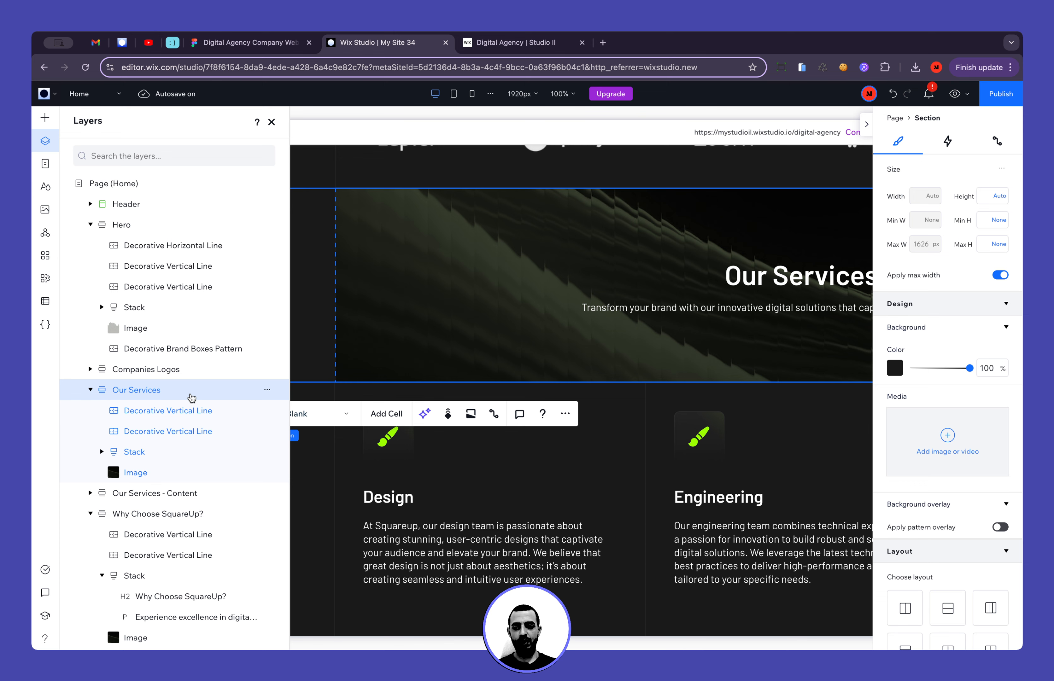
key(super+v)
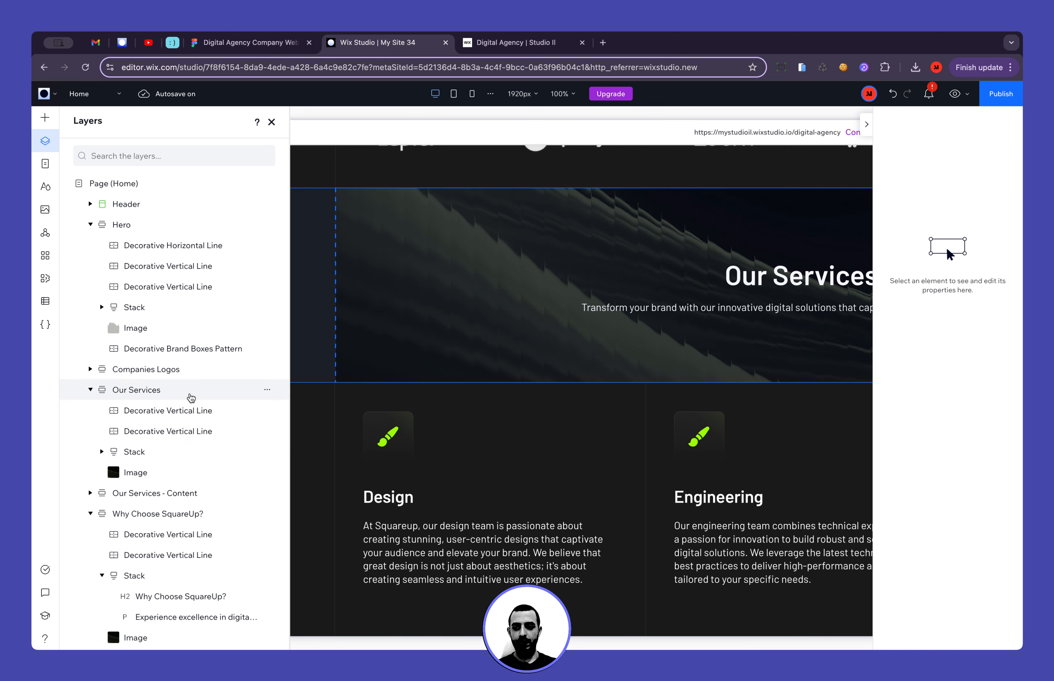
click(186, 412)
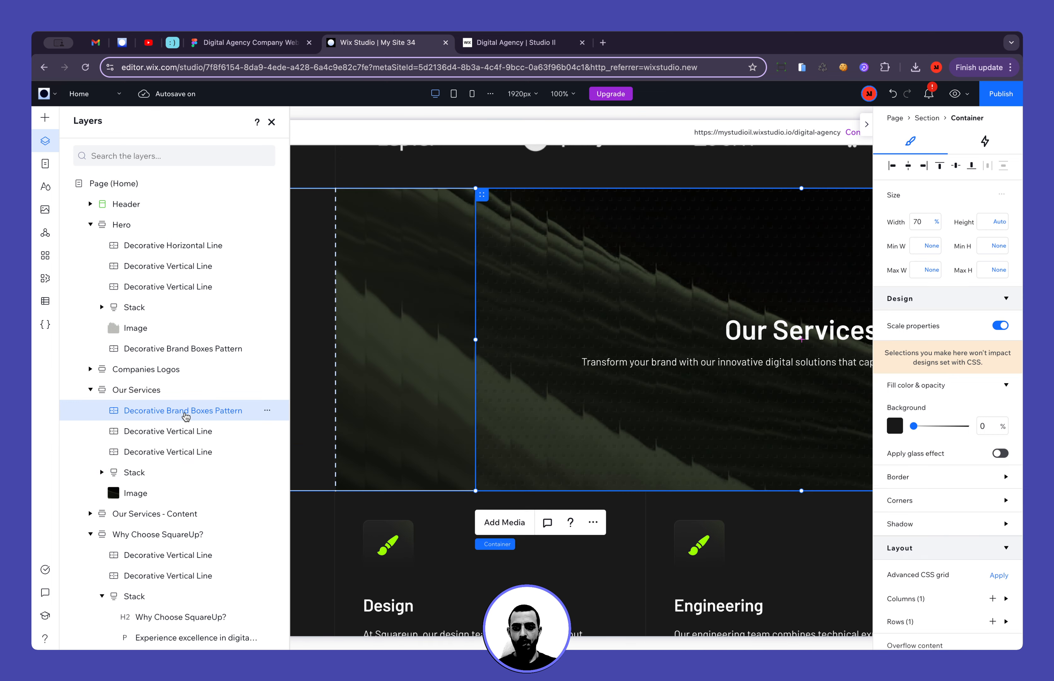
drag(185, 416, 185, 470)
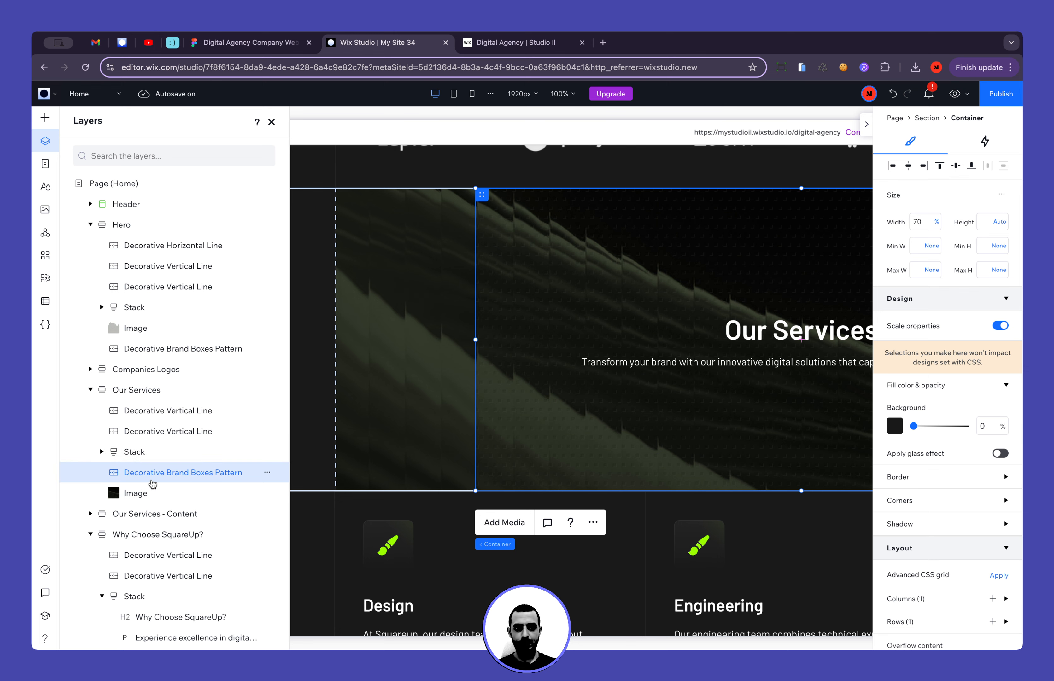
Stretch the boxes pattern across the whole Our Services section and check it in the mobile breakpoint
click(267, 473)
click(337, 103)
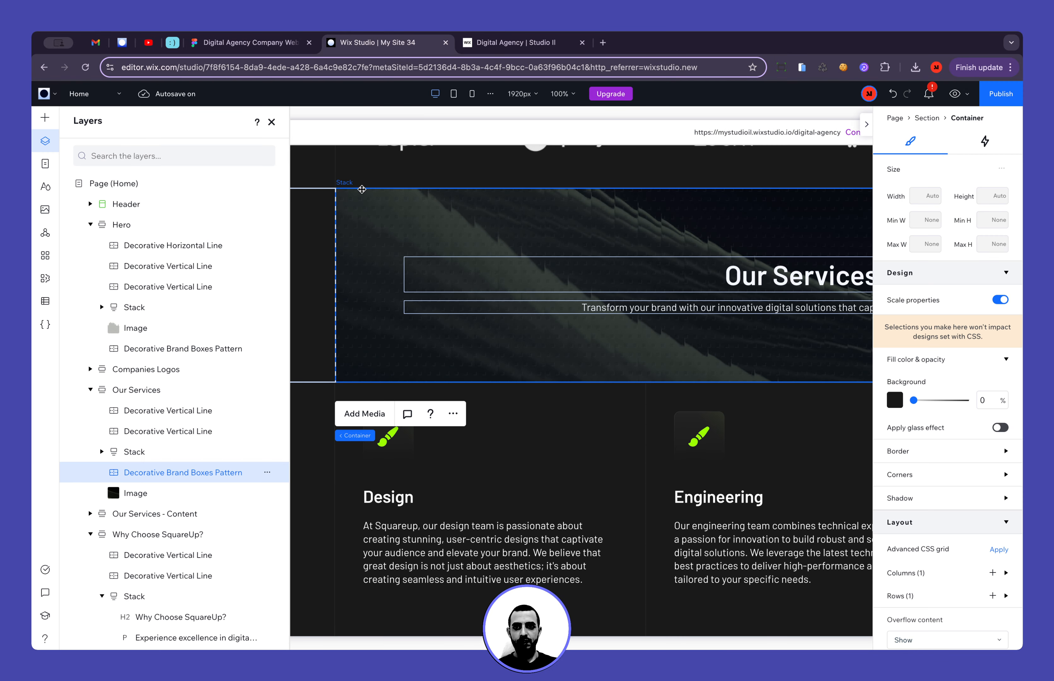
click(272, 122)
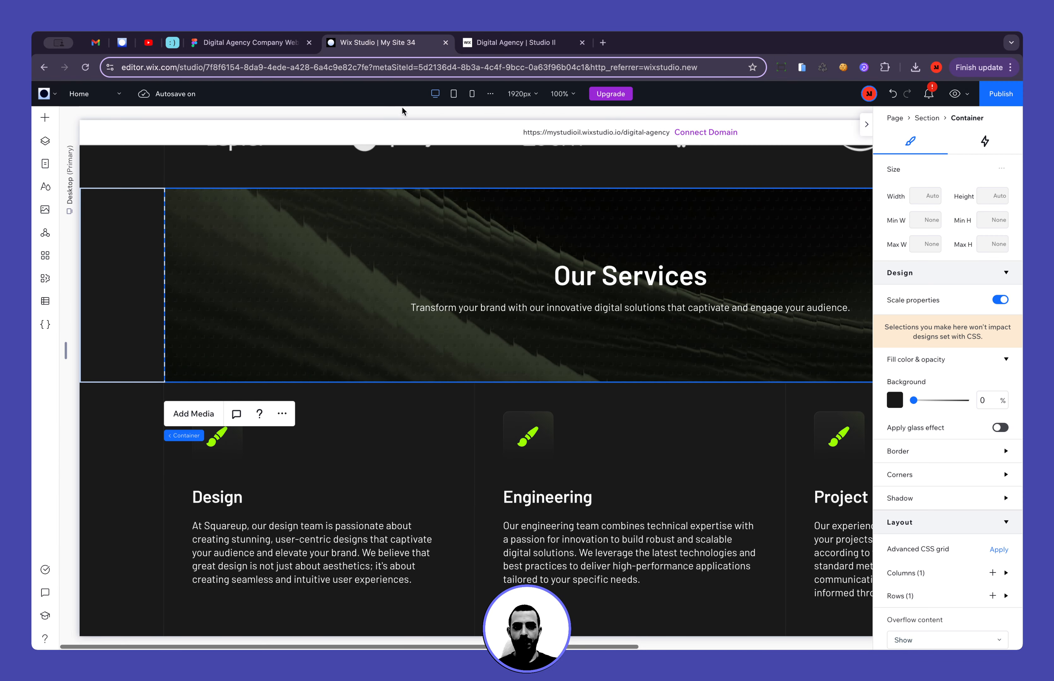
click(472, 93)
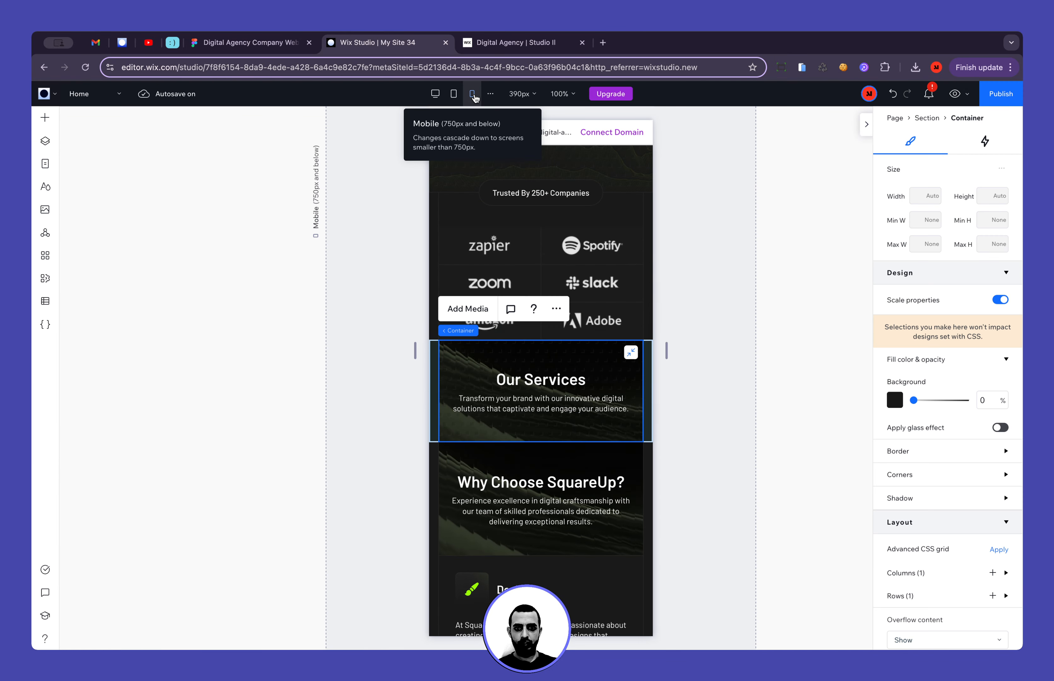
click(434, 93)
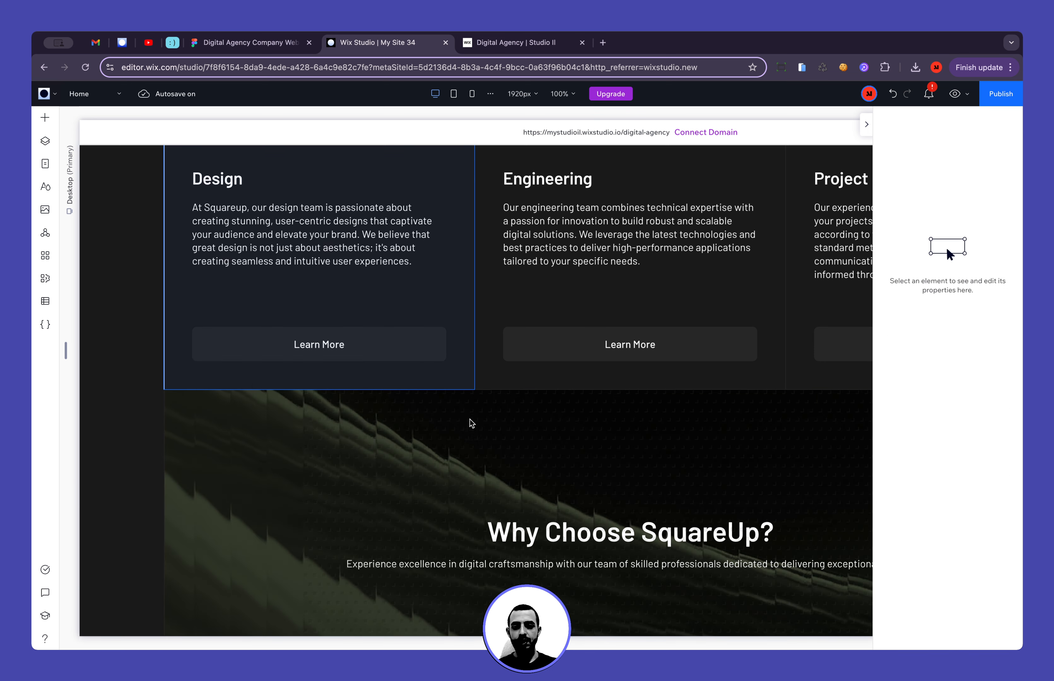
Add the Decorative Brand Boxes Pattern to the "Why Choose SquareUp?" header and stretch it across the section
click(471, 423)
click(419, 359)
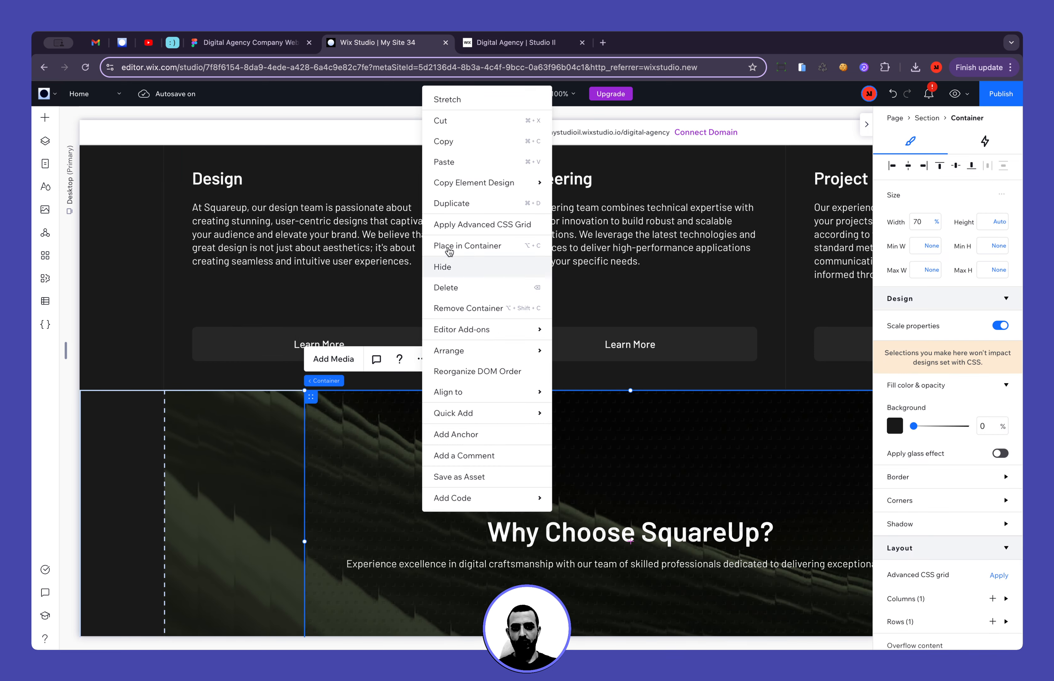
click(471, 106)
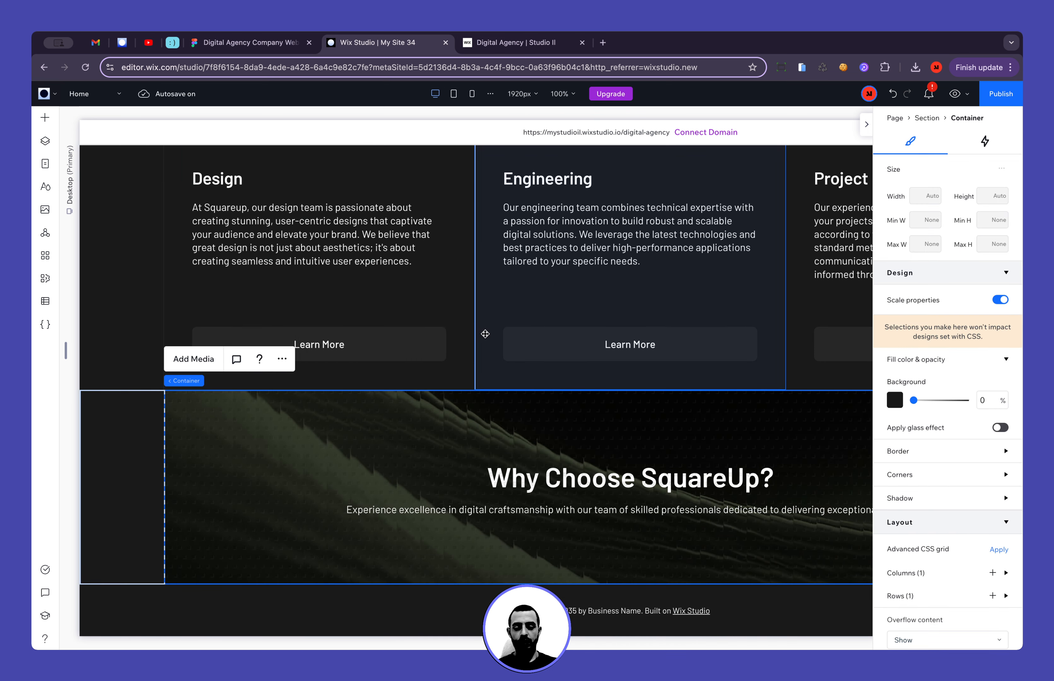
Review the four cards under the "Why Choose SquareUp?" header in the Figma desktop design
click(134, 259)
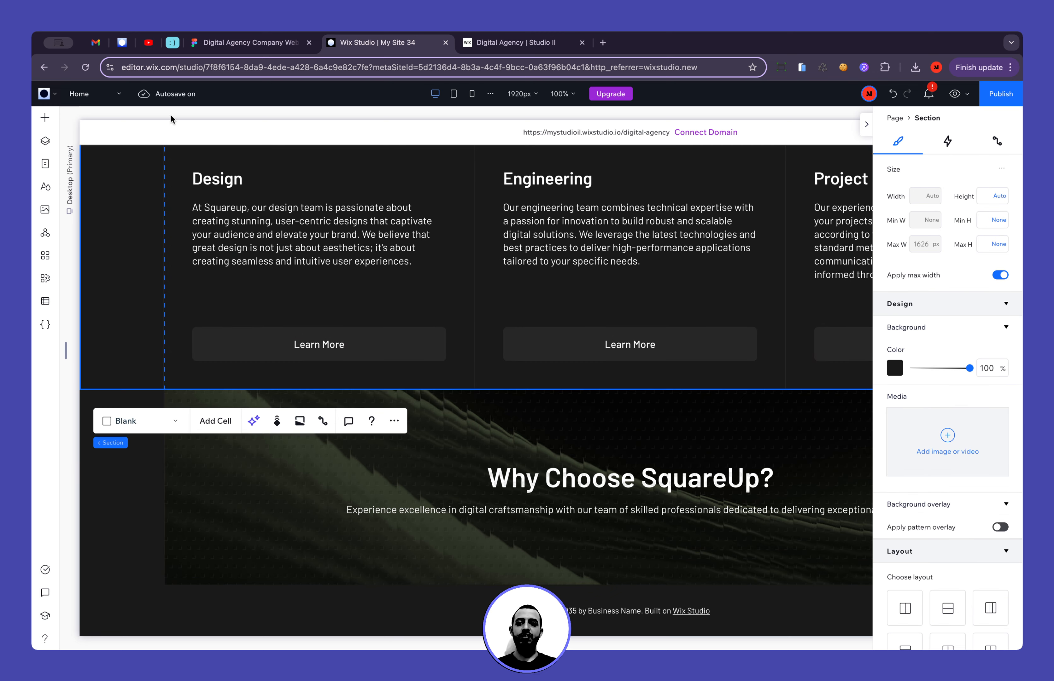
click(263, 45)
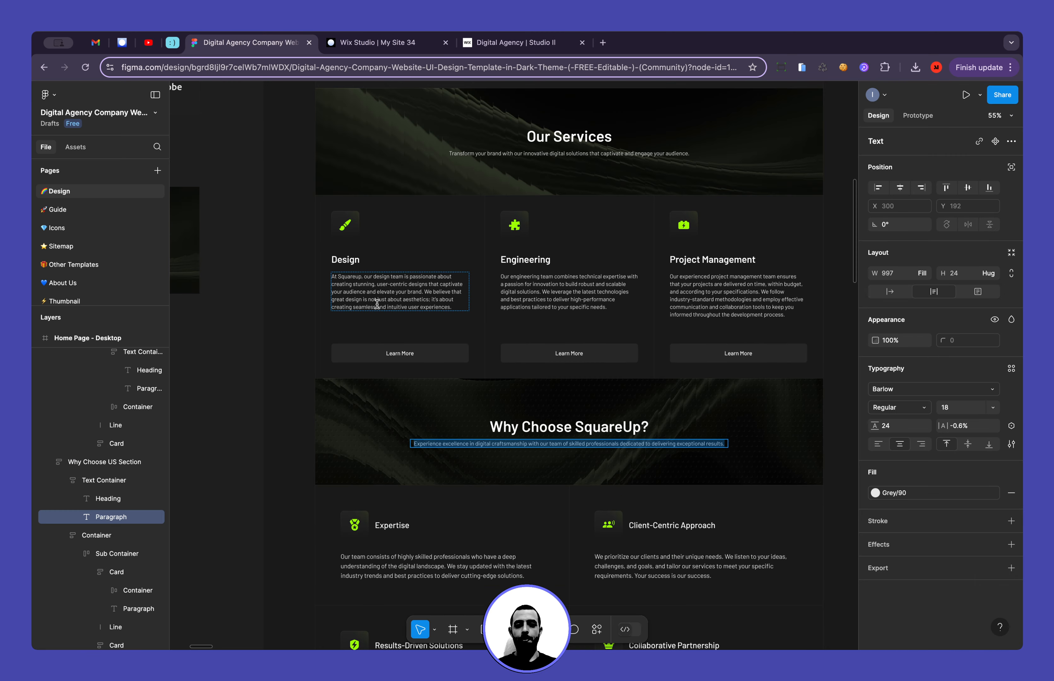
scroll(470, 297, down, 5)
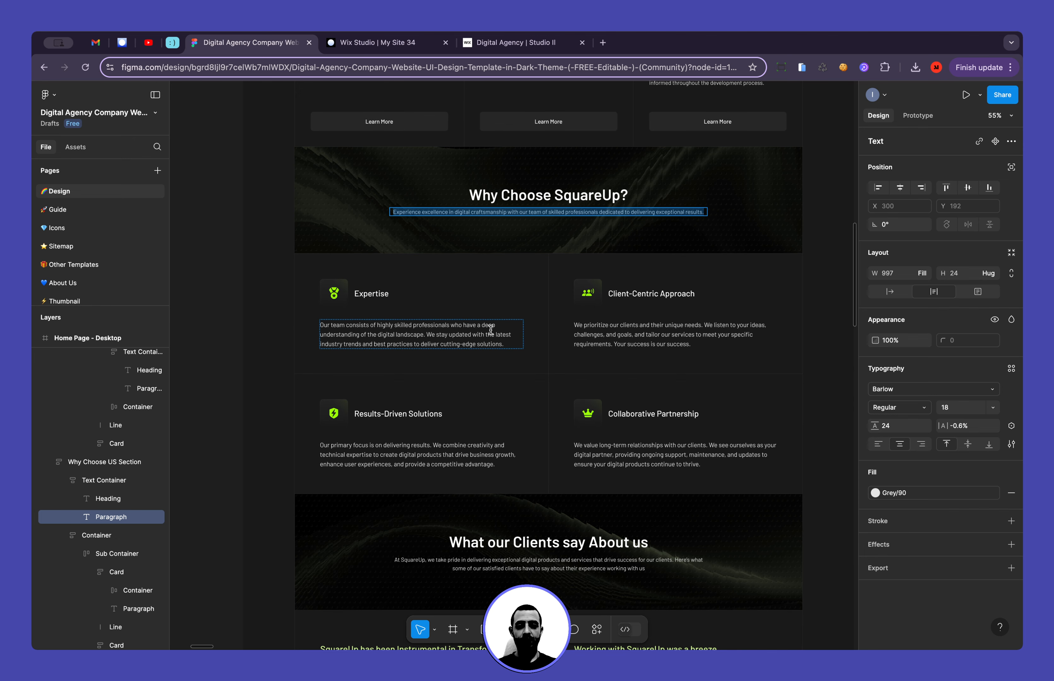
click(375, 43)
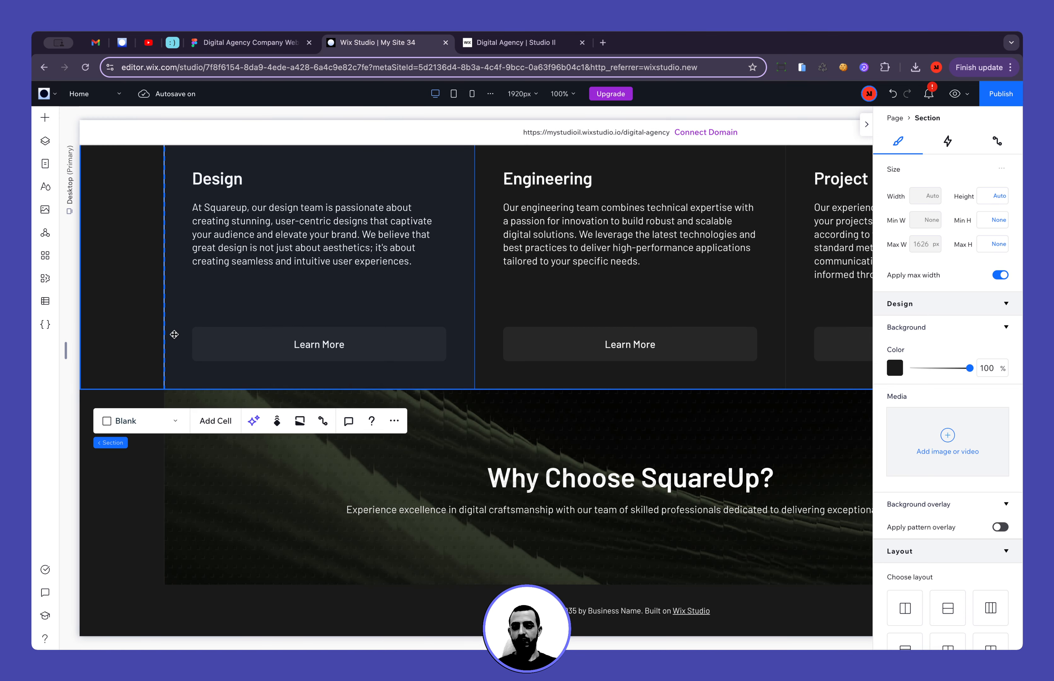
Duplicate the Our Services - Content section and place the copy below the "Why Choose SquareUp?" section
click(45, 141)
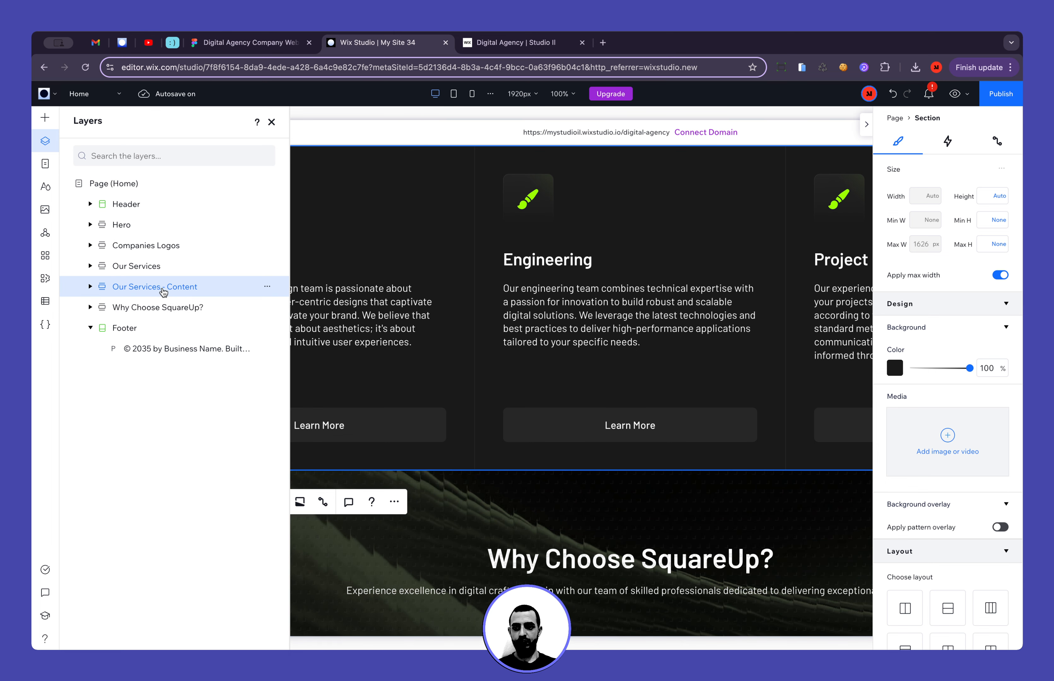
key(super+d)
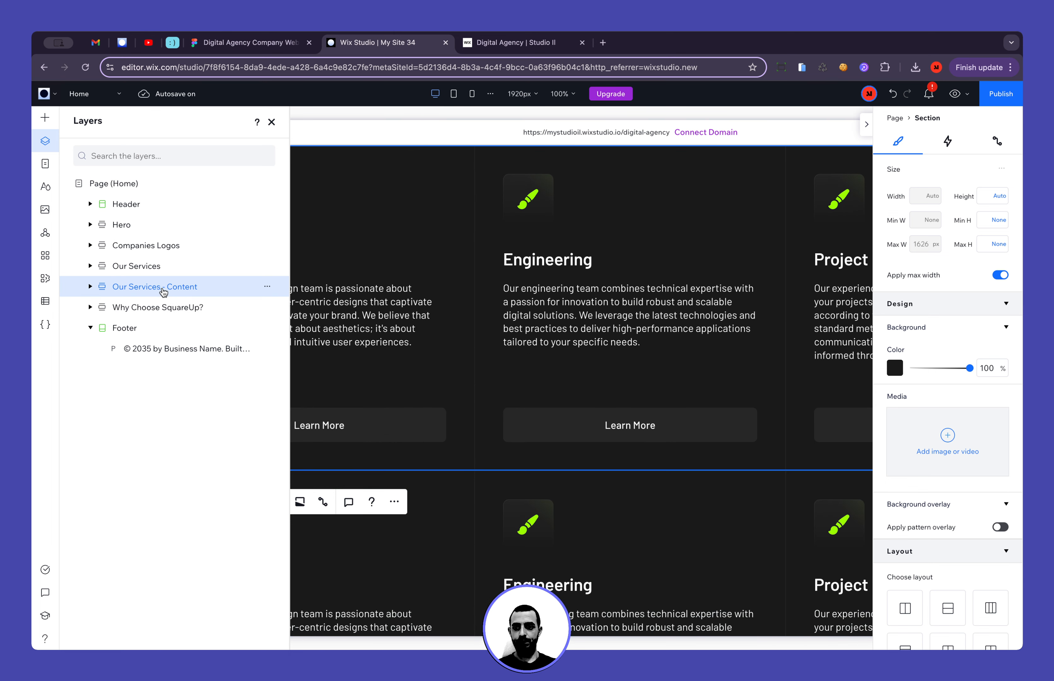
drag(148, 309, 146, 327)
Rename the duplicated content section's layer as "Why Choose SquareUp? - Content"
double_click(147, 309)
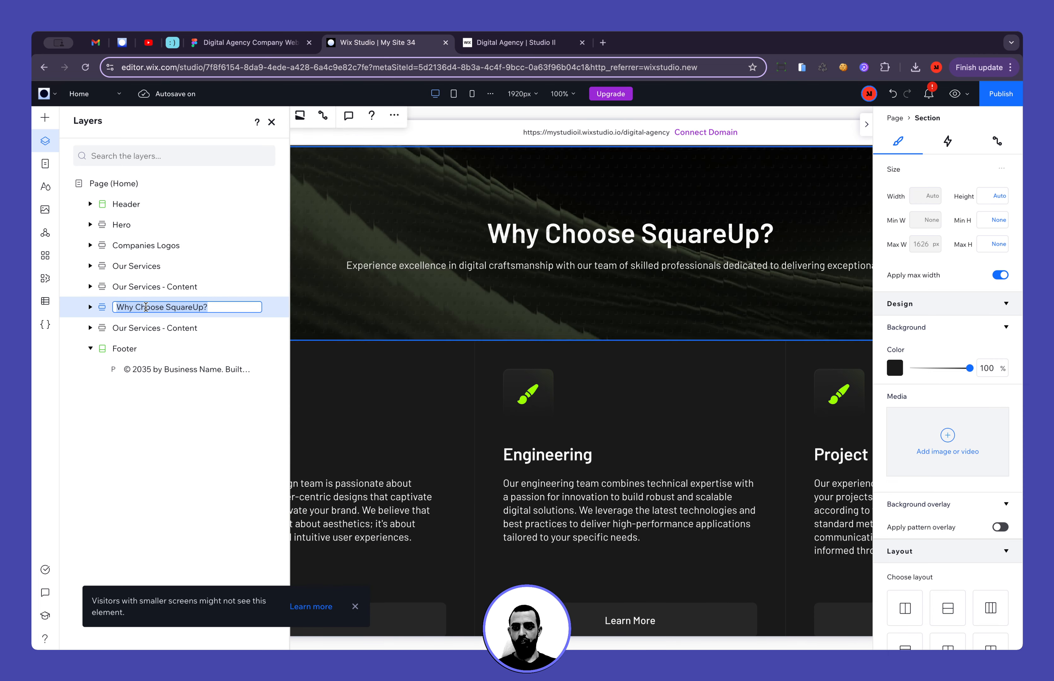
key(Return)
double_click(155, 328)
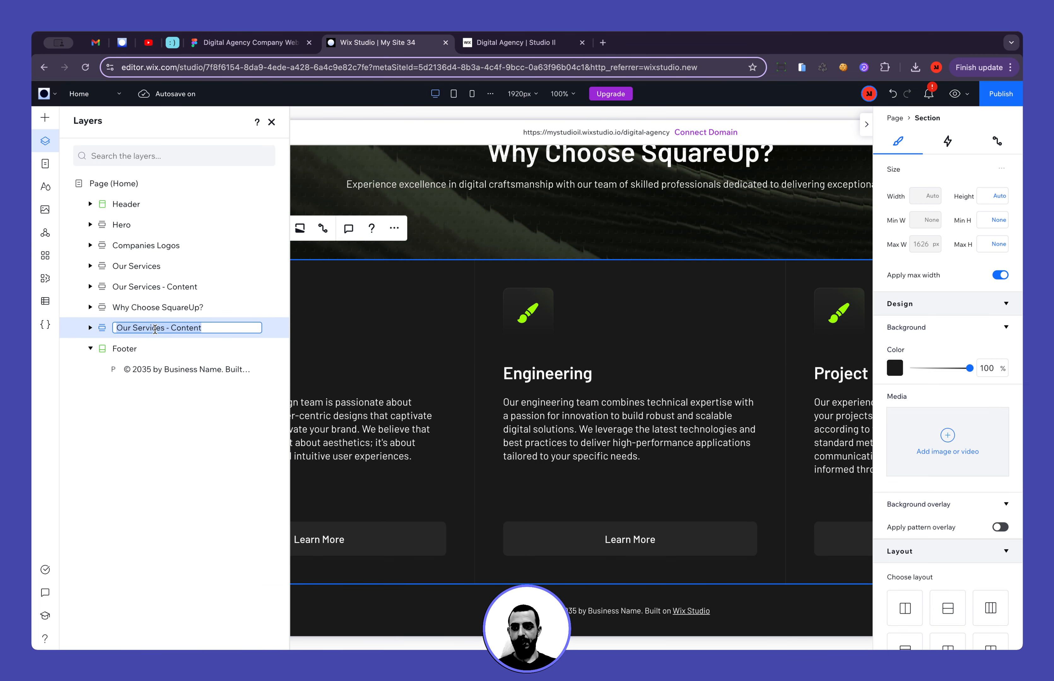
drag(116, 329, 164, 328)
text(Why Choose SquareUp?)
key(Return)
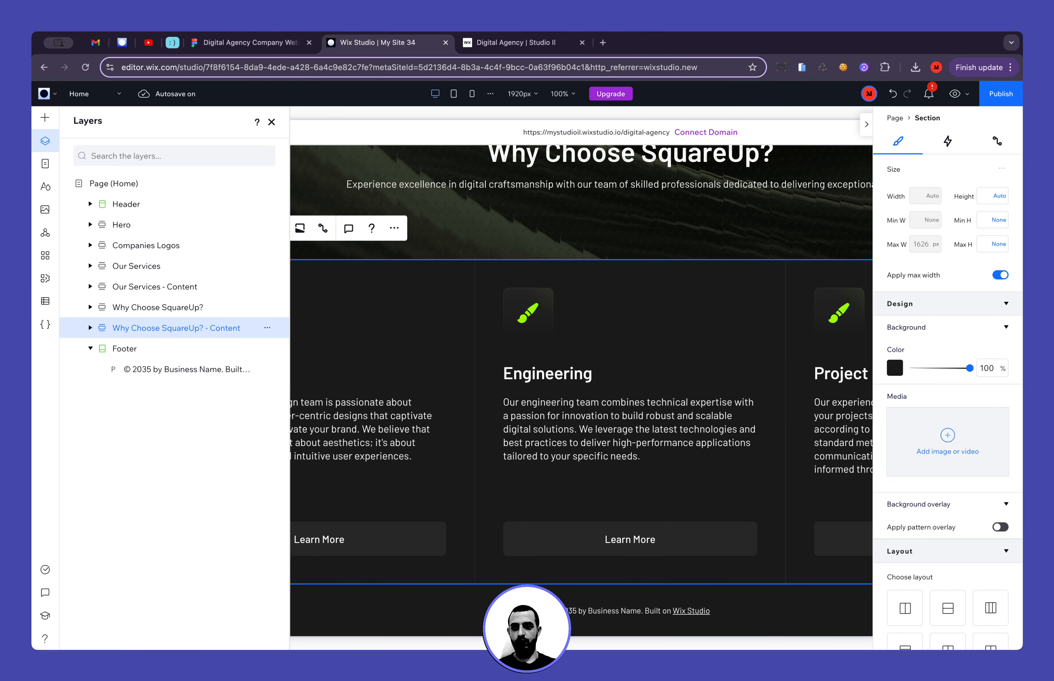
click(272, 122)
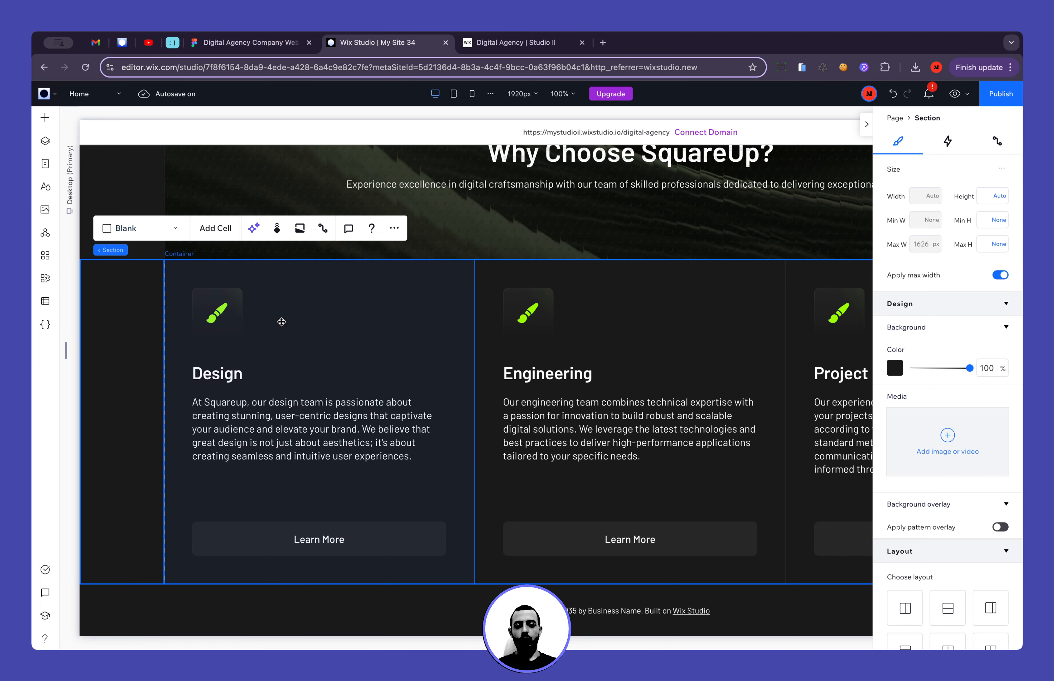
Compare the layout of the "Why Choose SquareUp?" cards in Figma with the service cards across the desktop, tablet and mobile designs
click(262, 44)
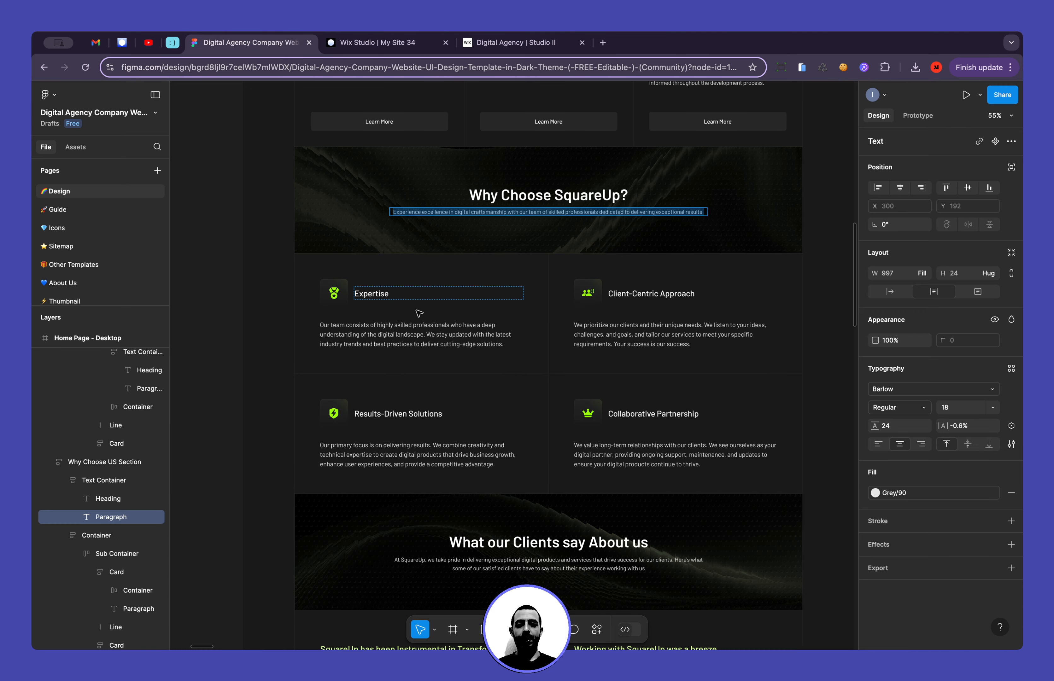
scroll(419, 313, up, 5)
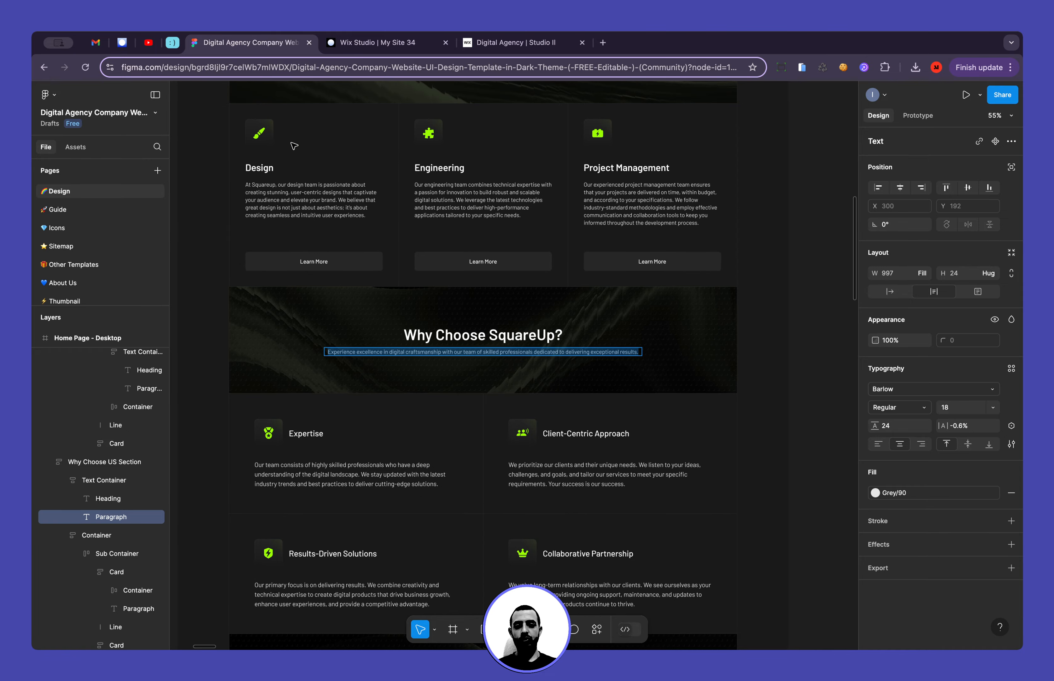
scroll(411, 355, down, 5)
scroll(476, 385, right, 10)
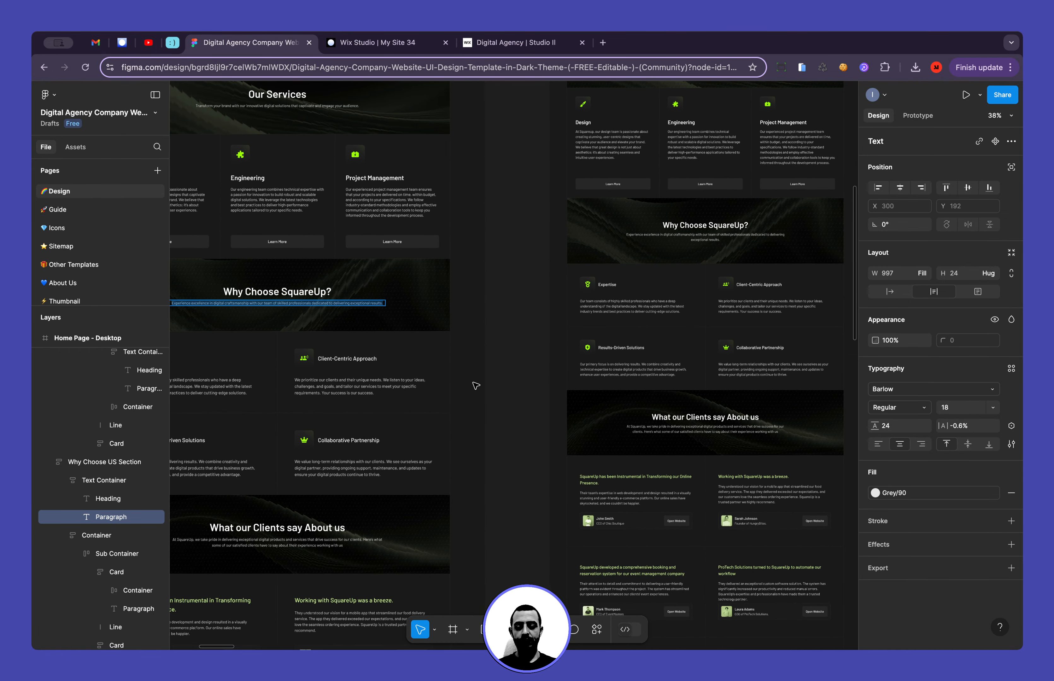
scroll(363, 385, right, 10)
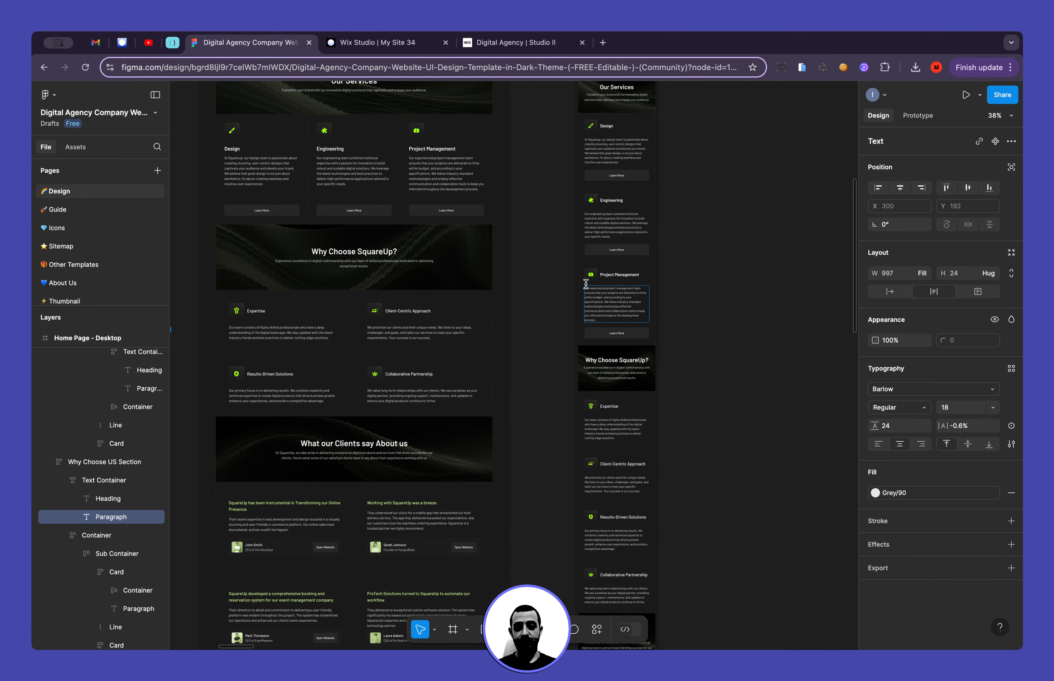
scroll(562, 315, left, 4)
Switch to Wix Studio and split the first card's content grid into two columns of 0.2fr and 0.8fr
click(371, 42)
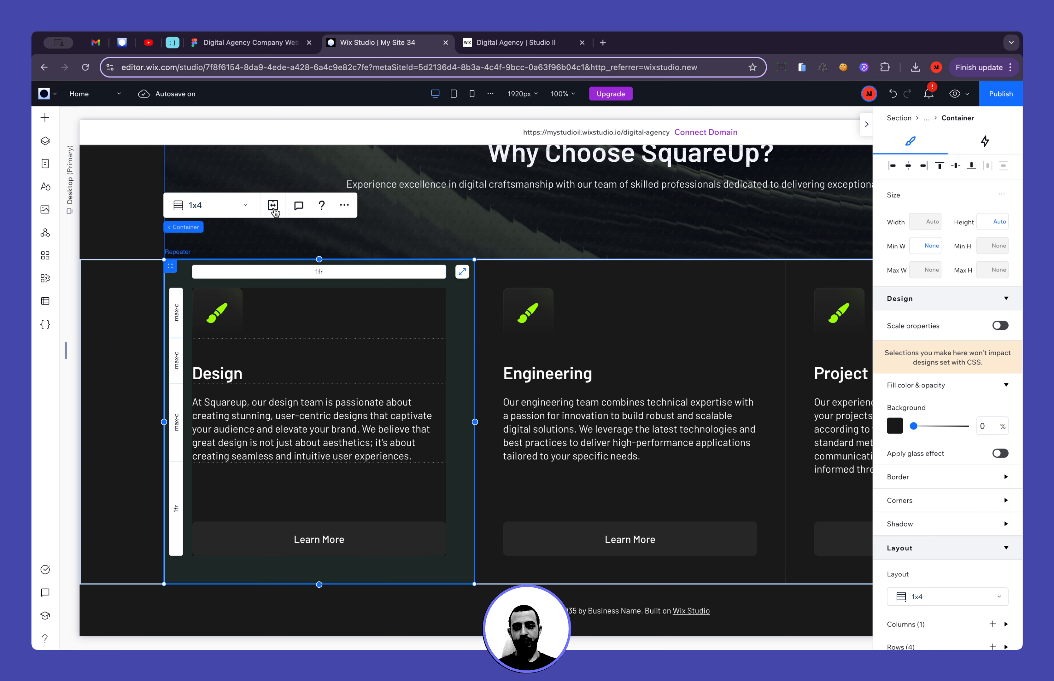
click(273, 207)
drag(192, 324, 244, 323)
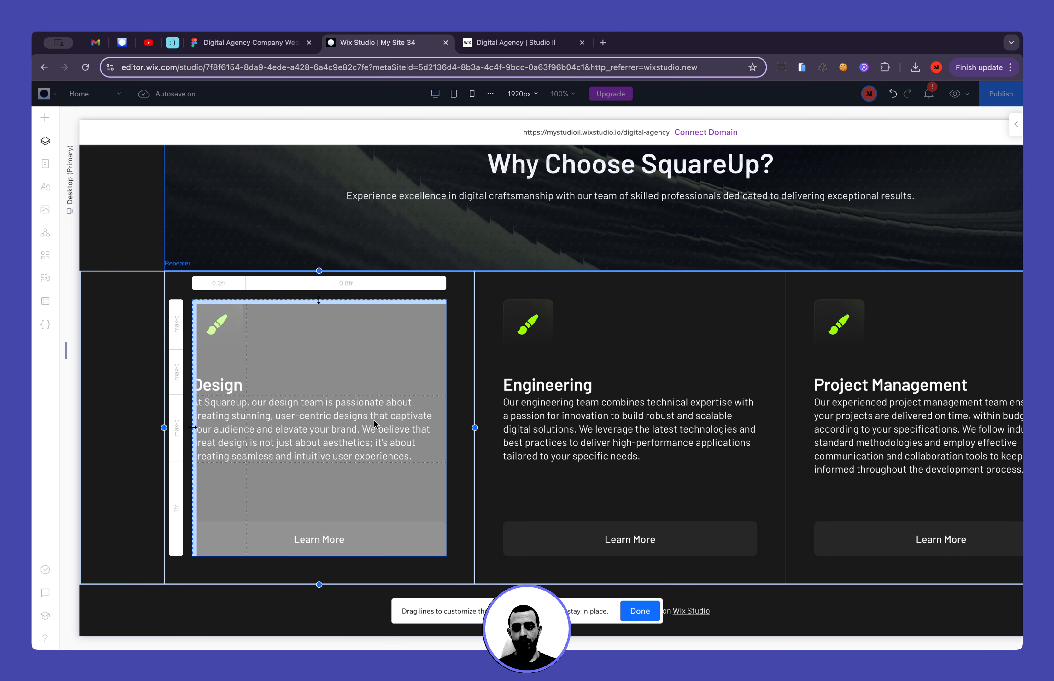
click(640, 611)
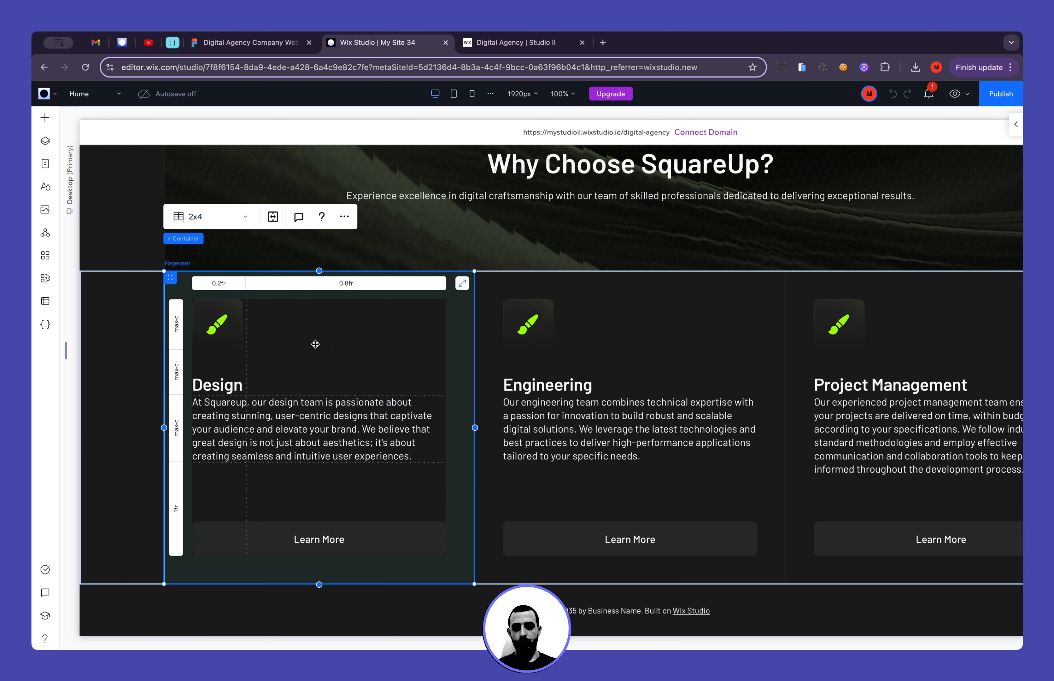
click(221, 284)
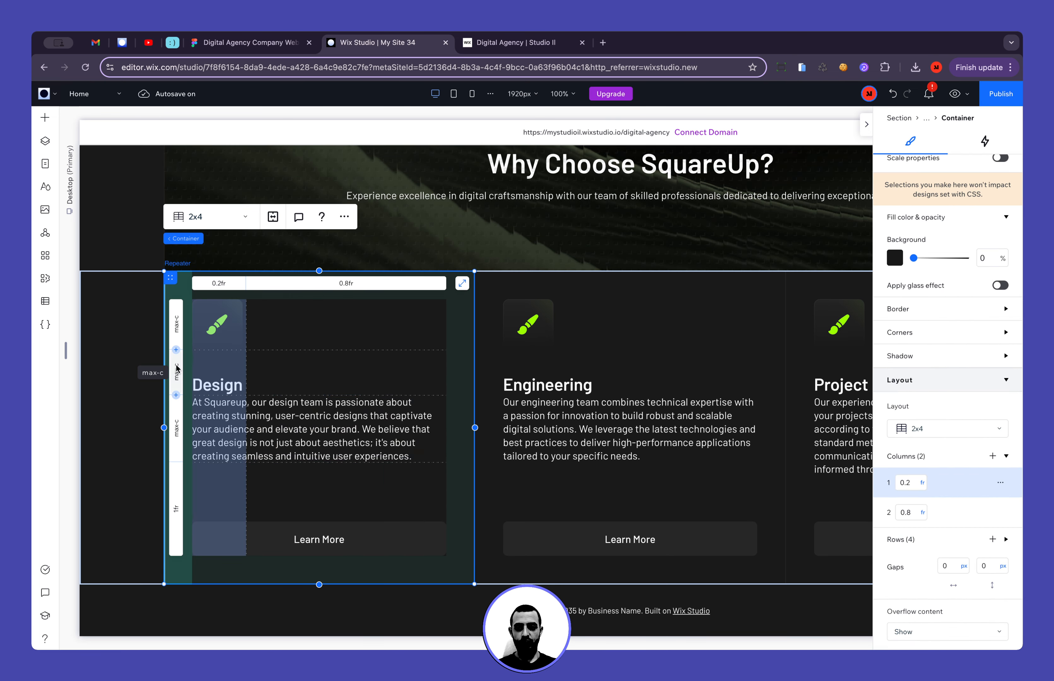
Place the Design card's heading in column 2, row 1 of the grid and centre it vertically beside the icon
click(283, 387)
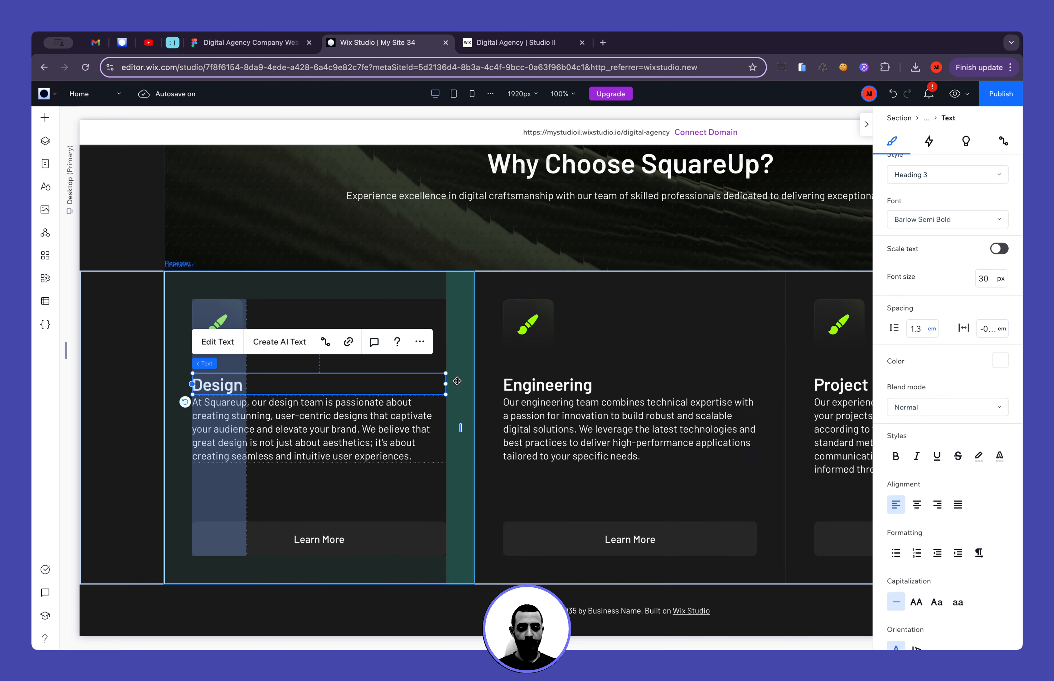
scroll(1013, 510, down, 8)
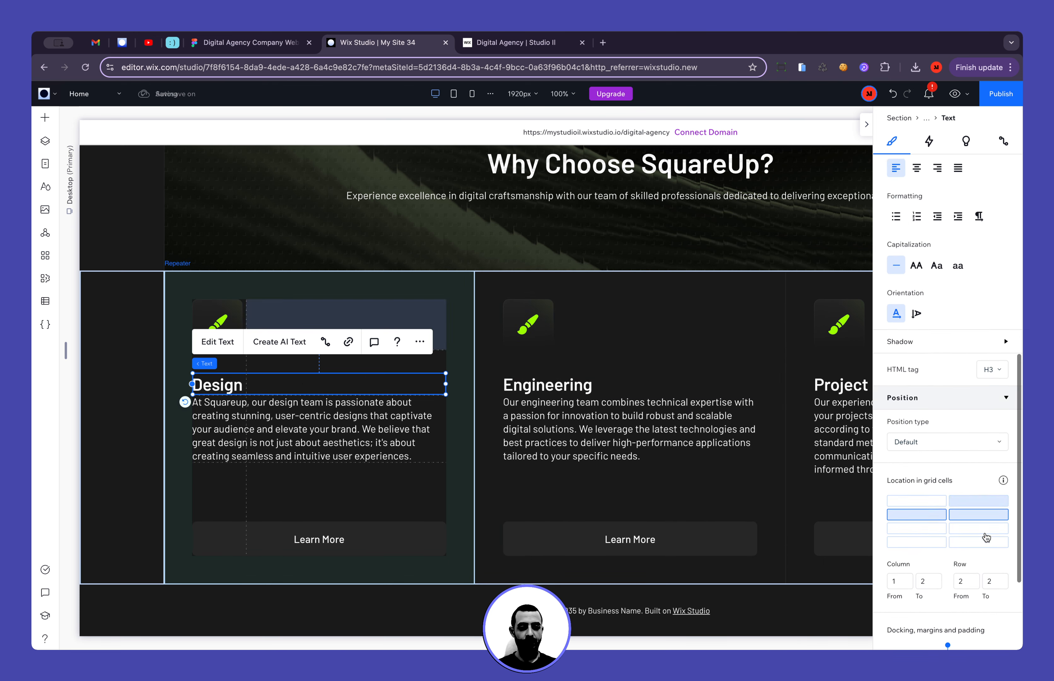
click(984, 477)
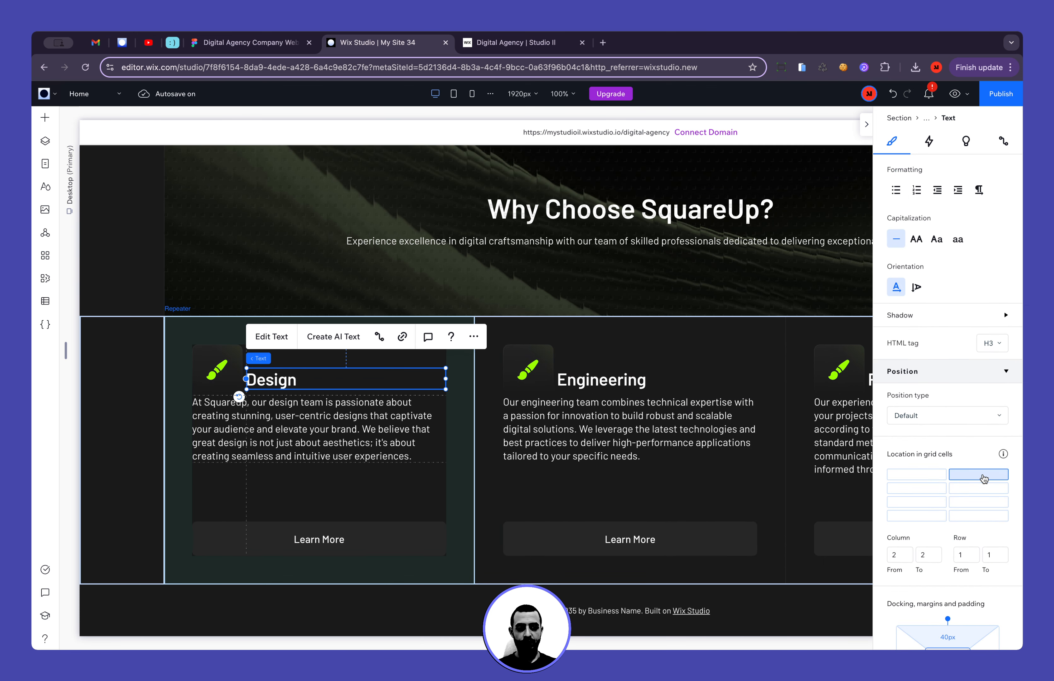
scroll(948, 389, up, 12)
click(955, 170)
Delete the empty second row from the Design card's content grid
click(390, 492)
scroll(922, 448, down, 6)
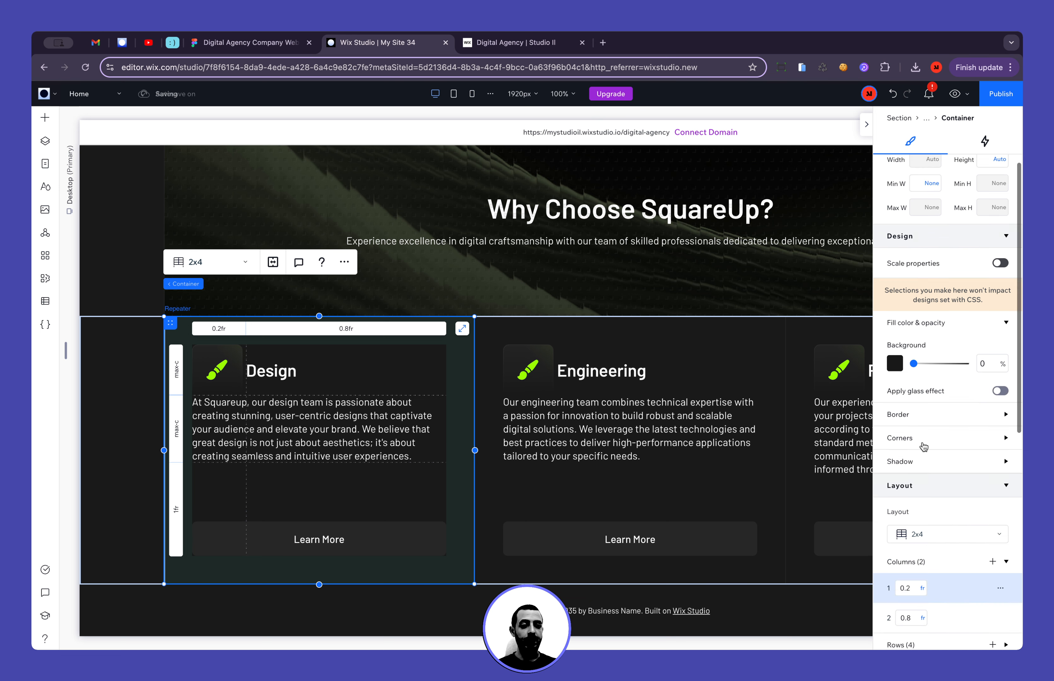
click(975, 452)
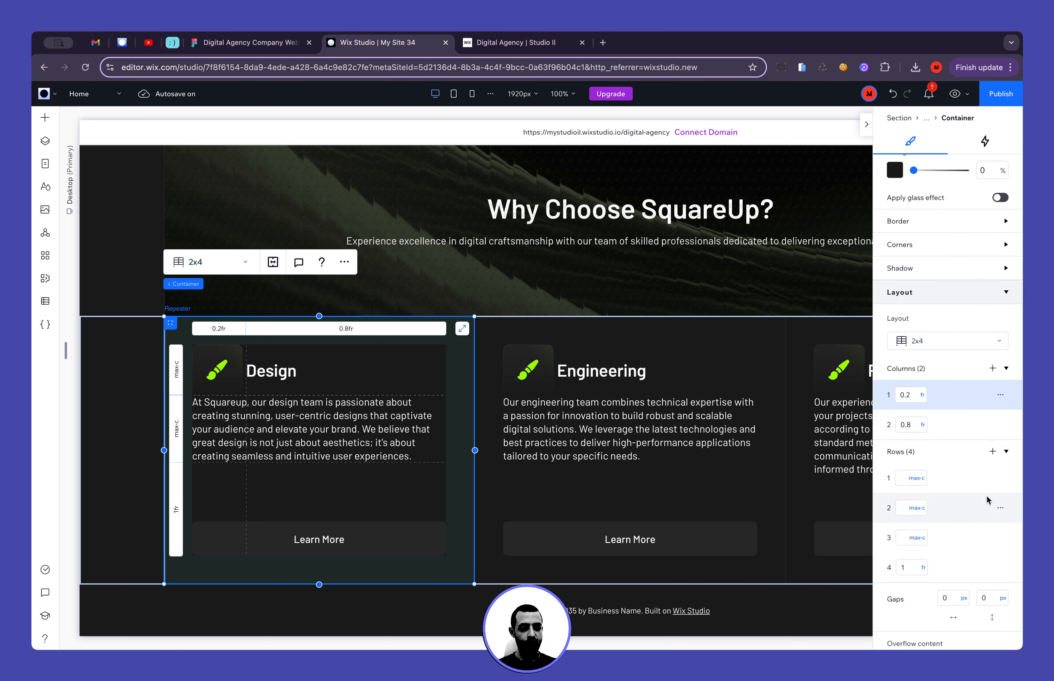
click(1000, 508)
click(970, 561)
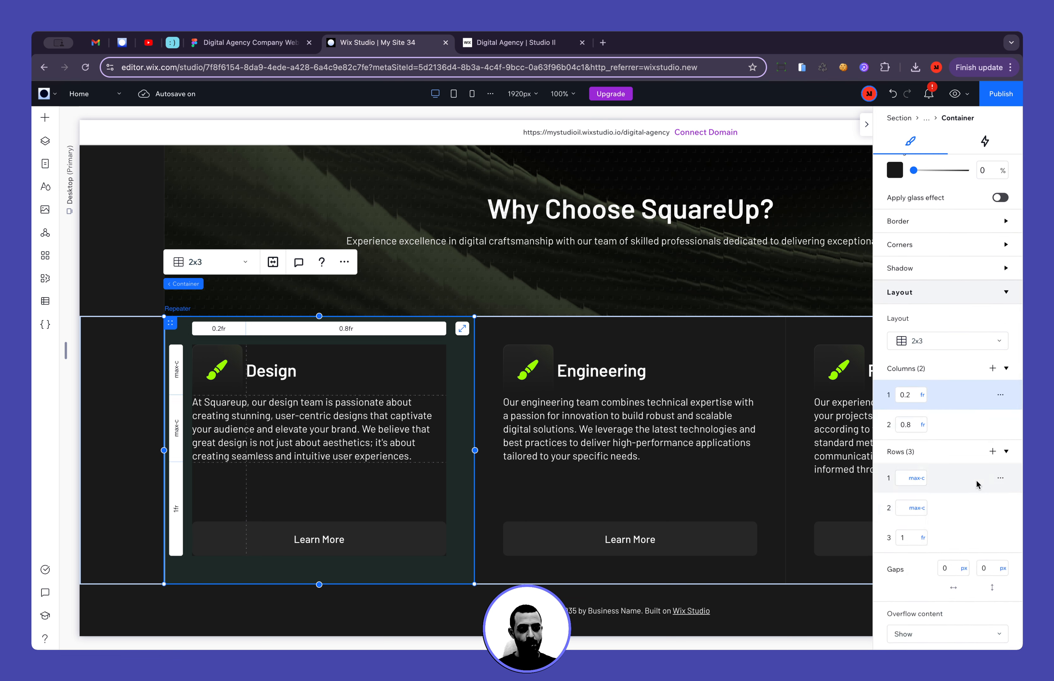
Set the card grid's first column to Max content and its second column to 1 fr
click(922, 396)
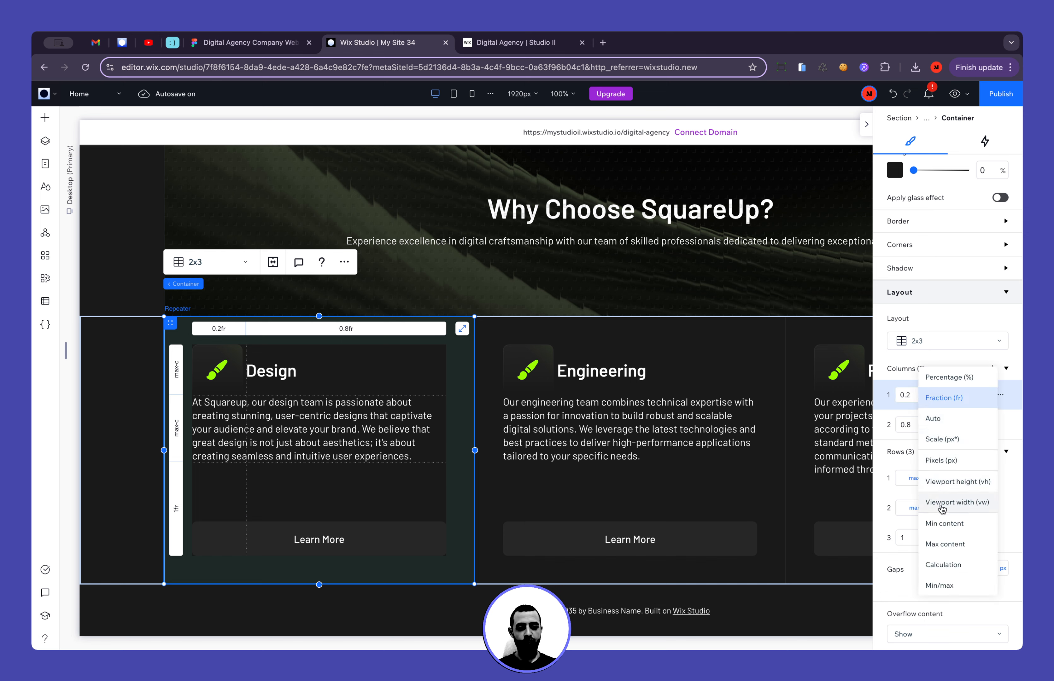
click(944, 546)
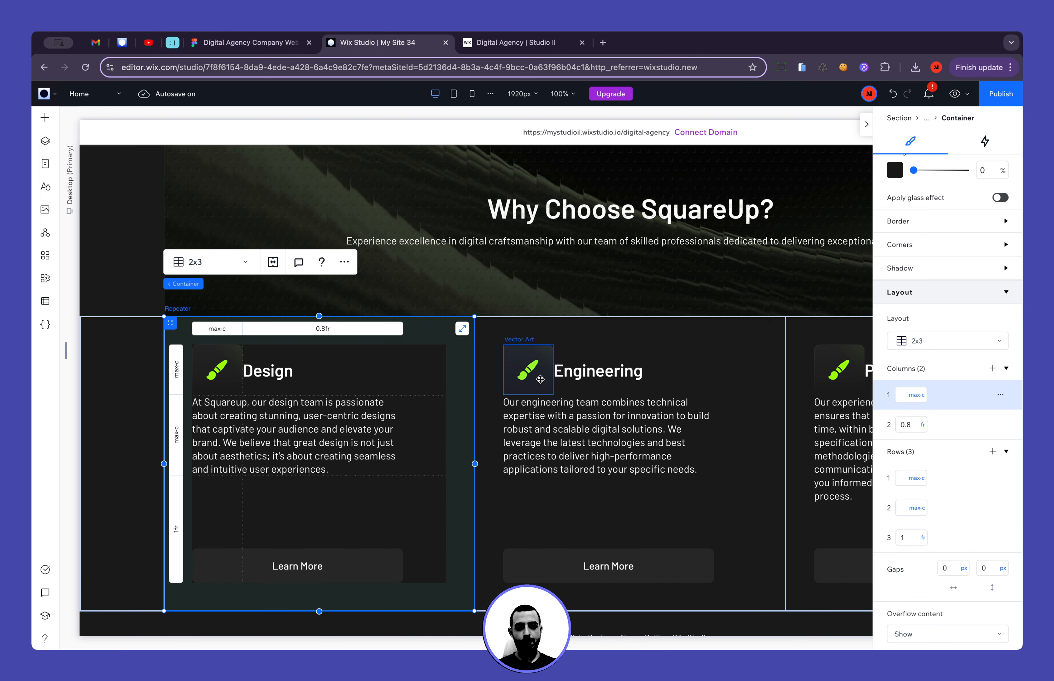
click(913, 427)
text(1)
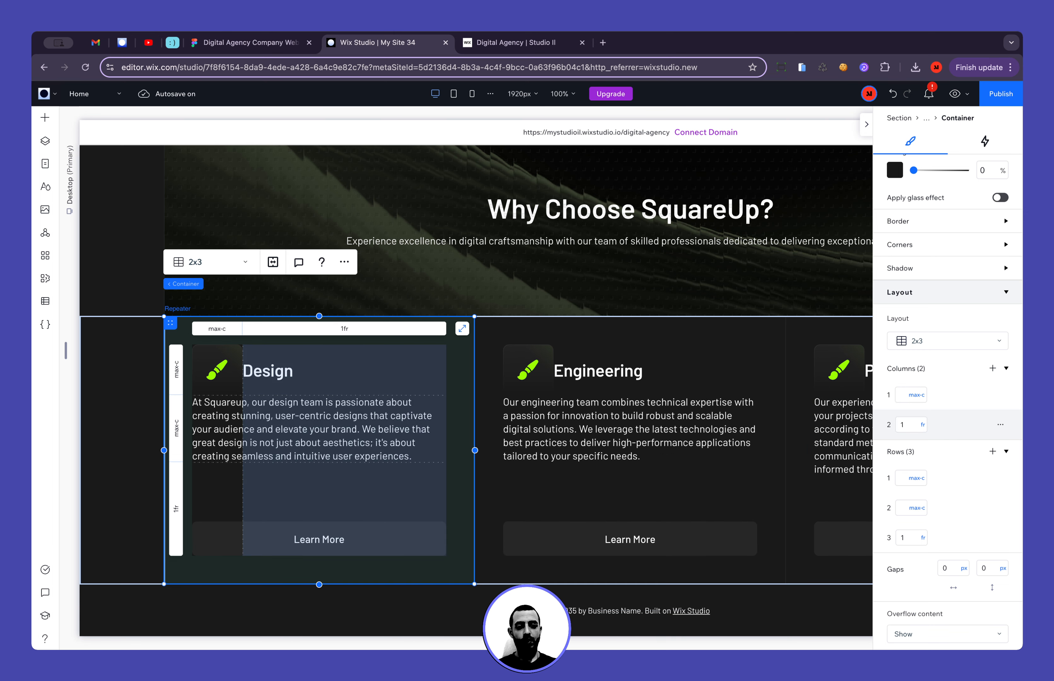
key(Return)
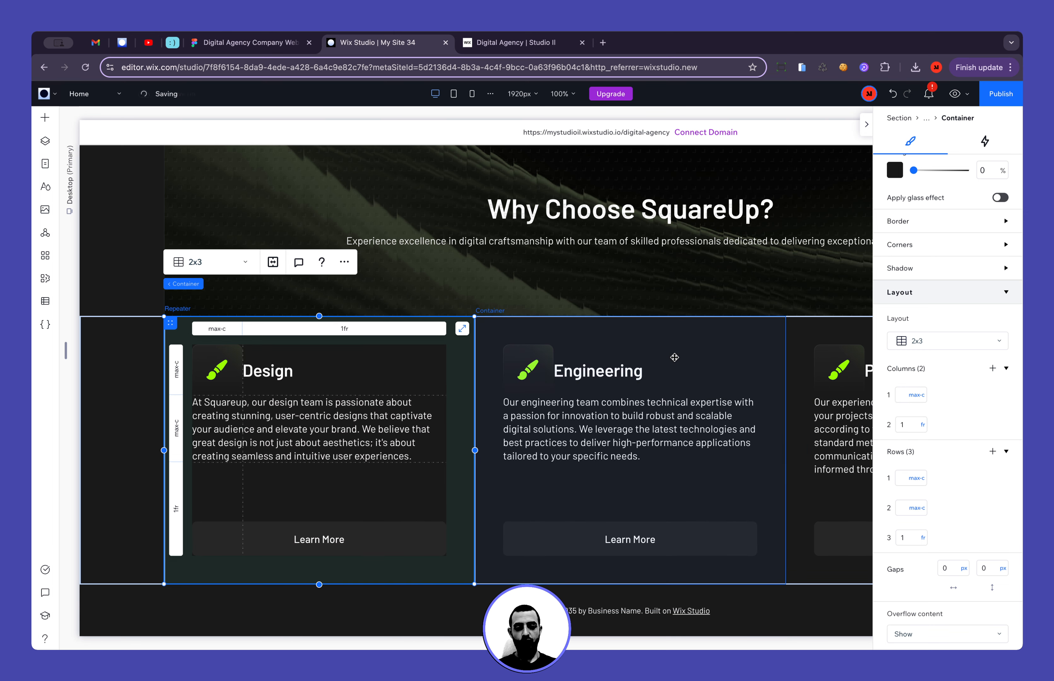
click(684, 342)
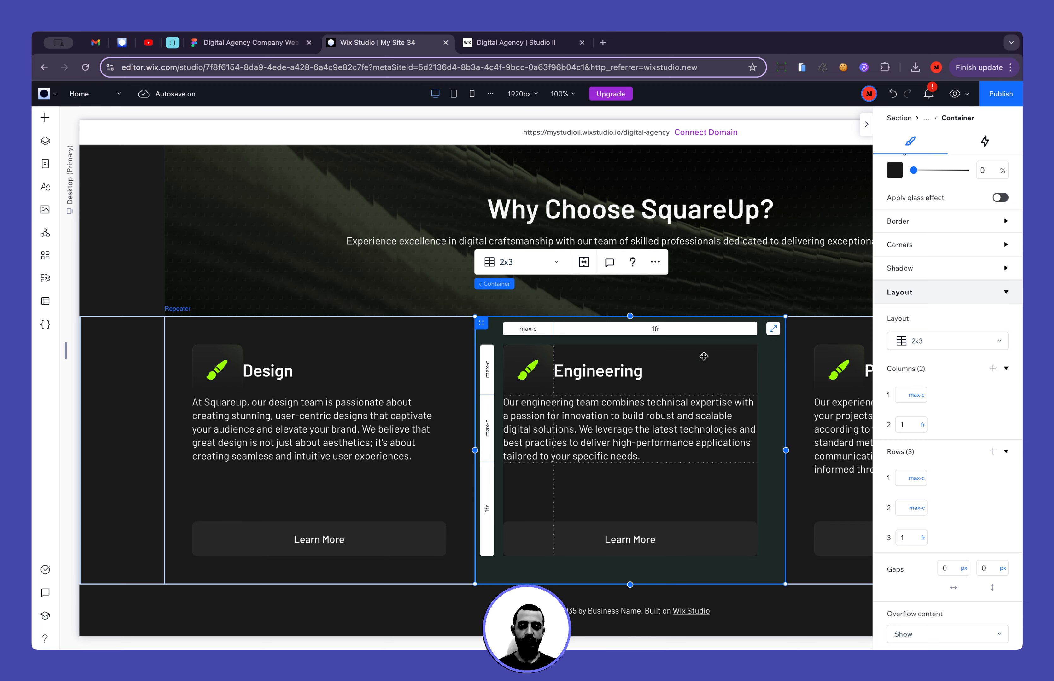
Check the spacing between the Expertise icon and heading in Figma, and set the Wix Studio card grid's horizontal gap to 20 px
click(278, 46)
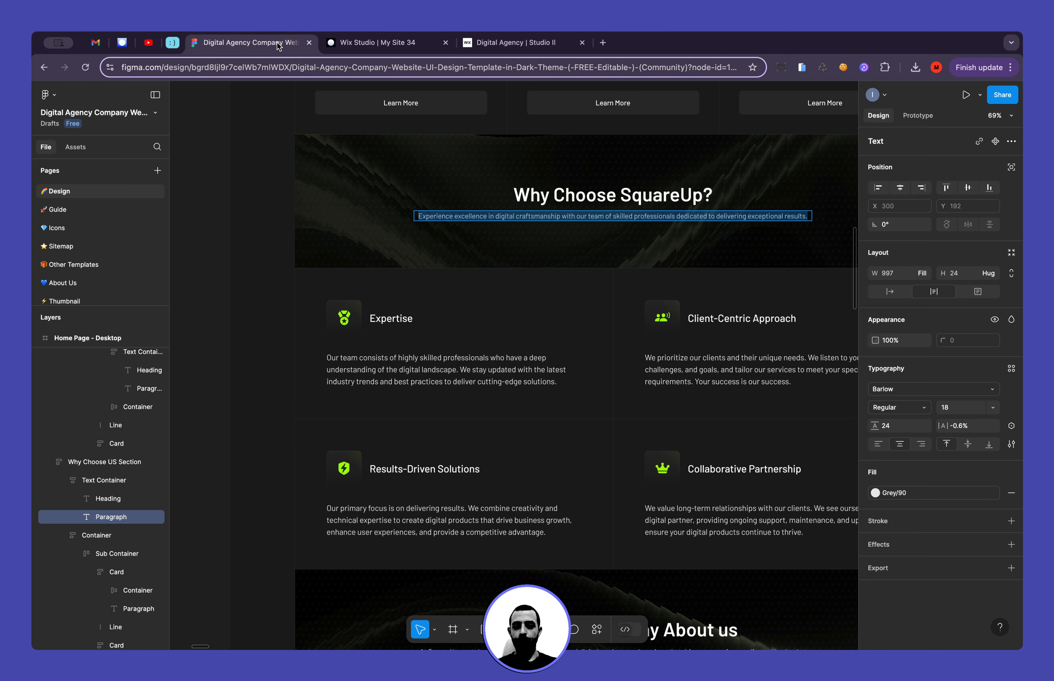
click(374, 320)
key(Escape)
key(alt)
scroll(359, 333, up, 5)
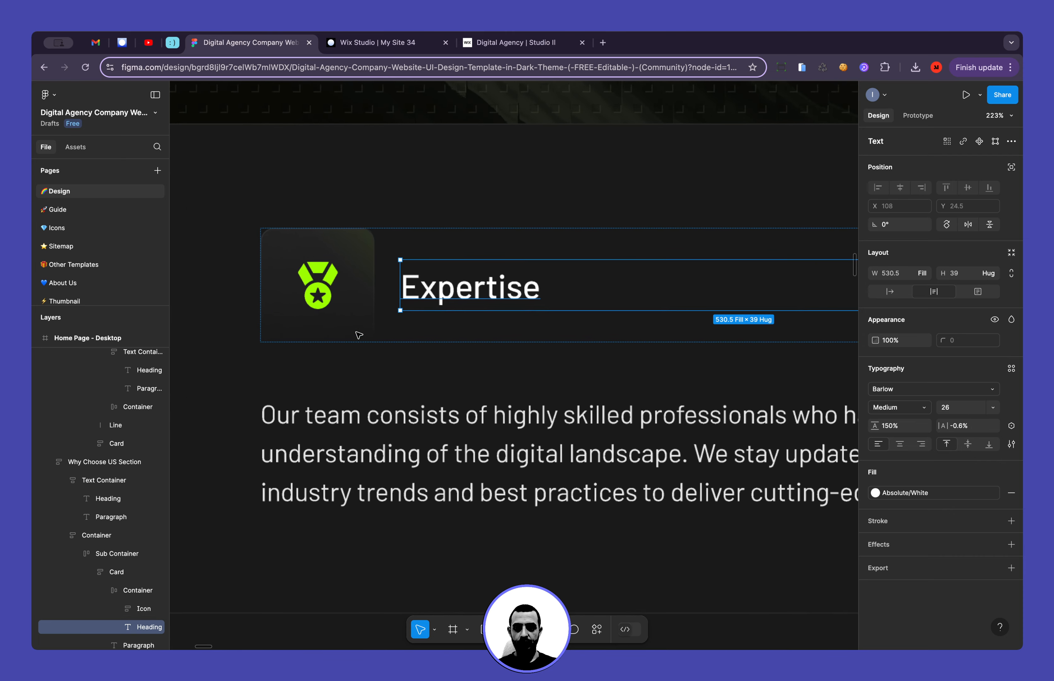
click(377, 42)
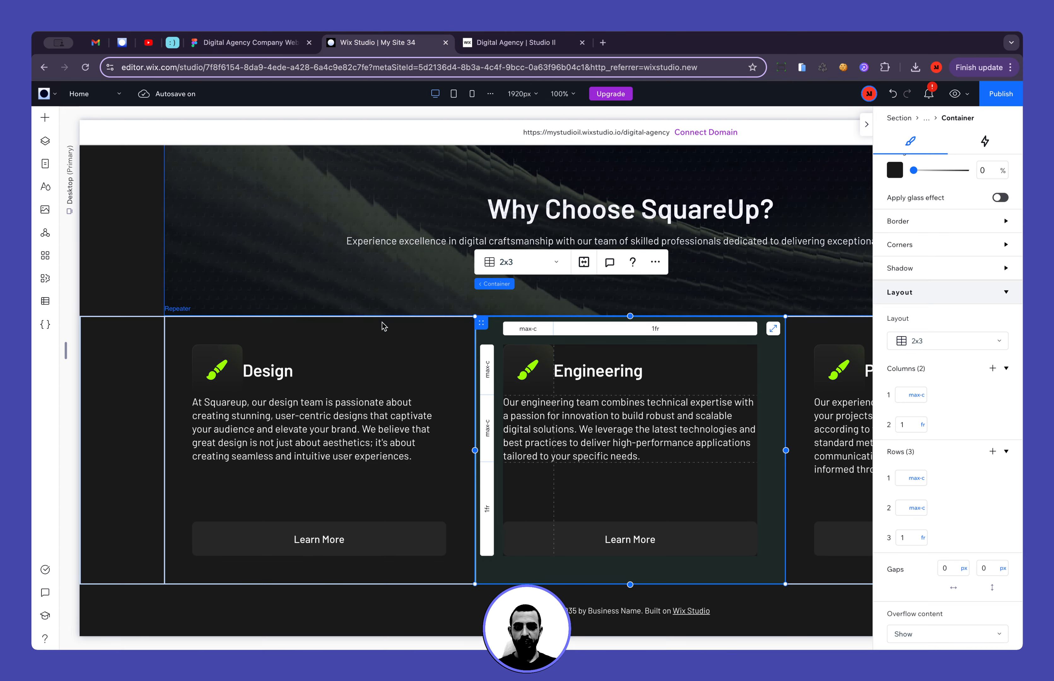
click(313, 350)
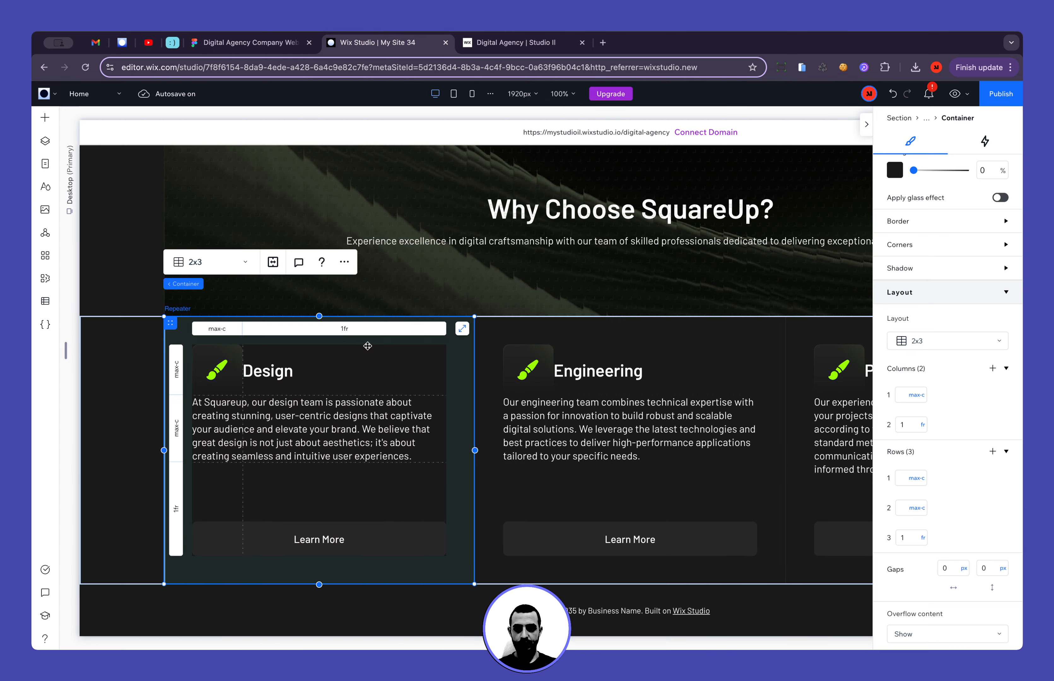
scroll(959, 401, down, 4)
click(956, 415)
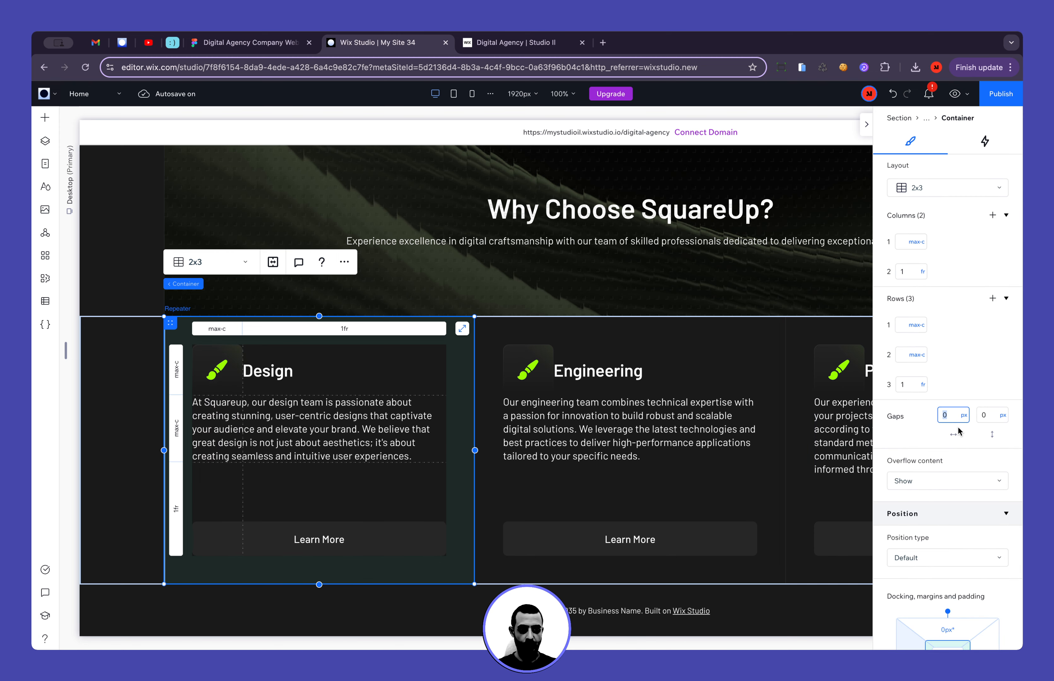
text(20)
key(Return)
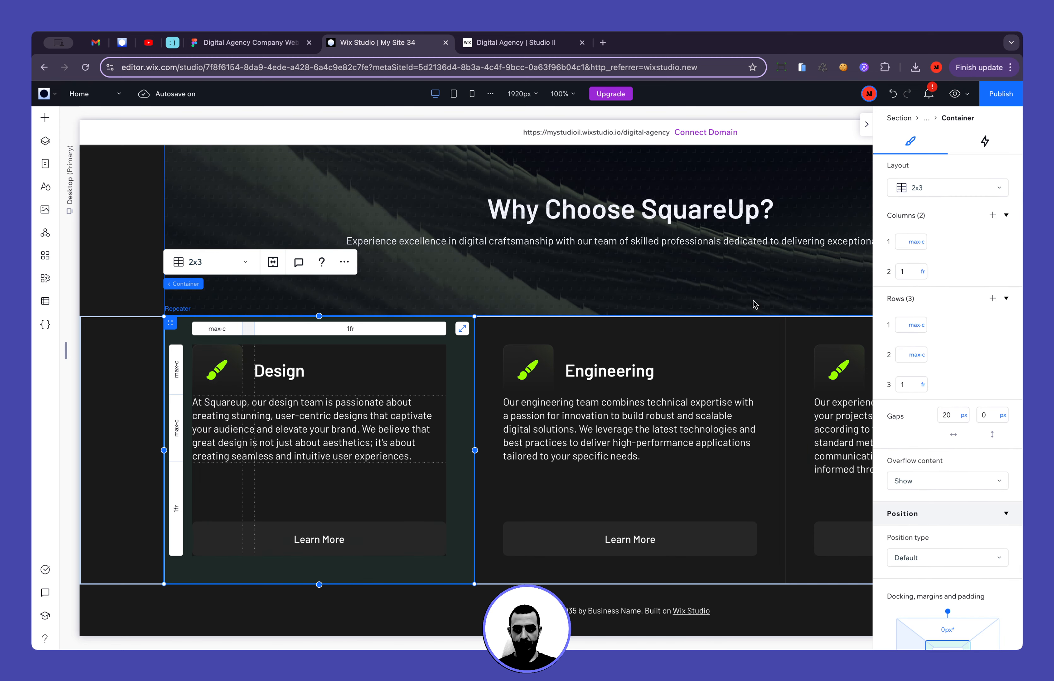
Check the spacing above the Expertise paragraph in Figma, and set the Wix Studio card grid's vertical gap to 40 px
click(266, 42)
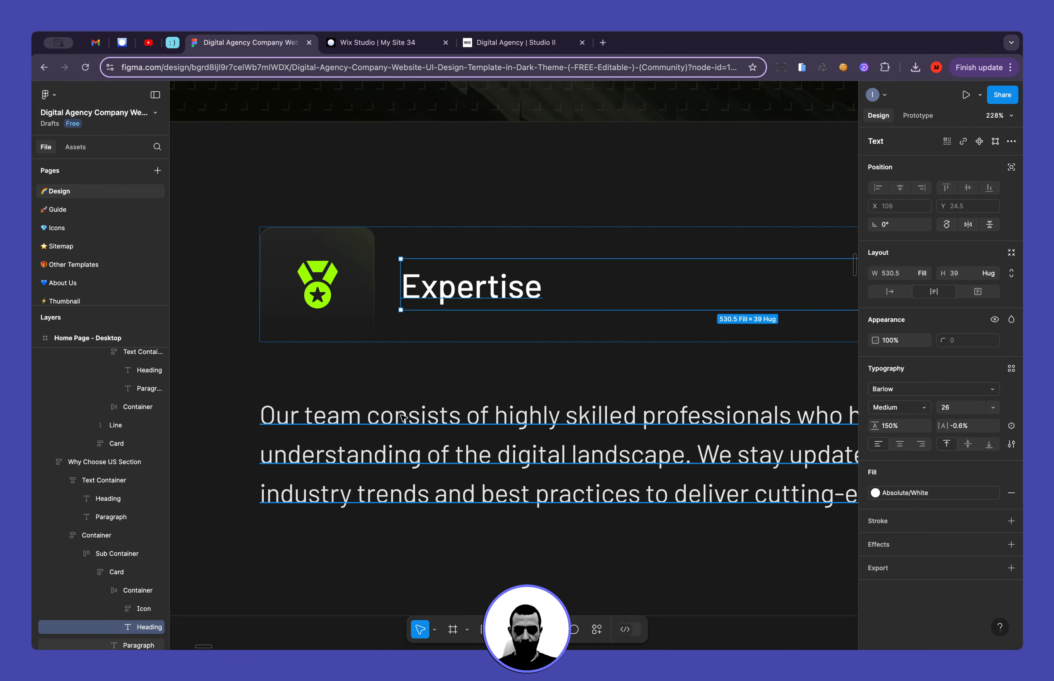
scroll(403, 418, down, 10)
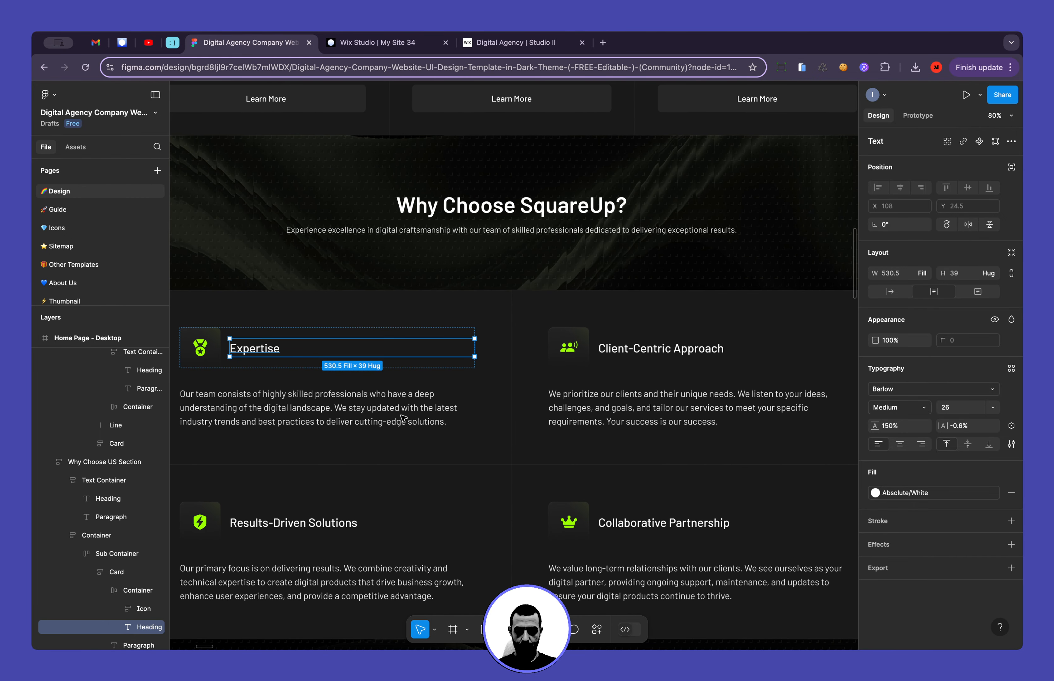
scroll(403, 417, left, 3)
scroll(403, 417, down, 1)
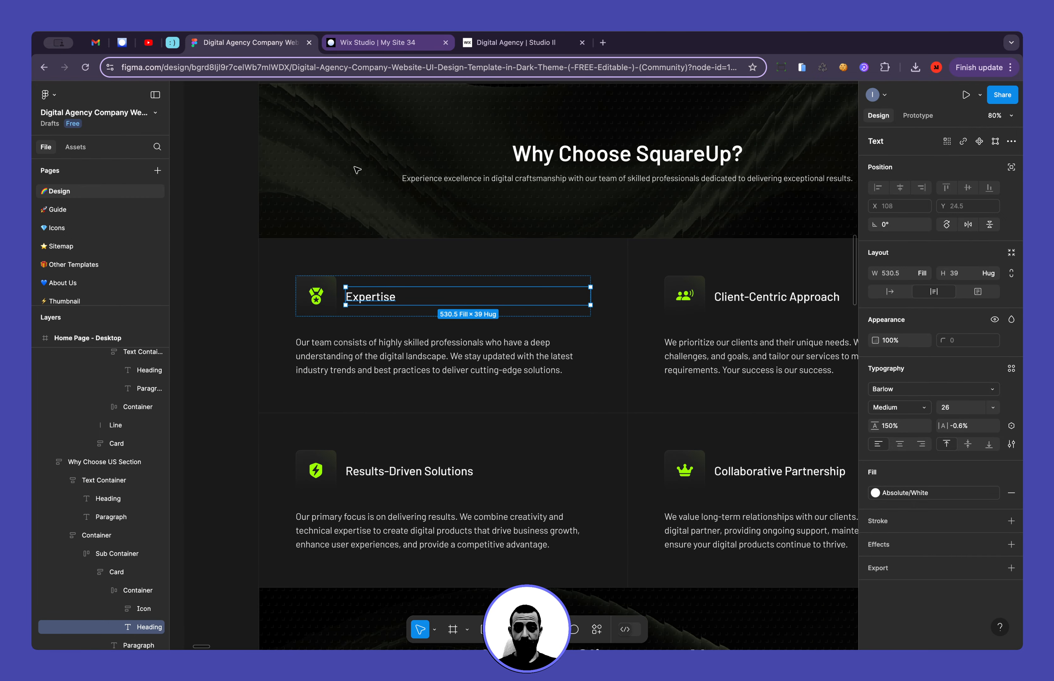
click(371, 352)
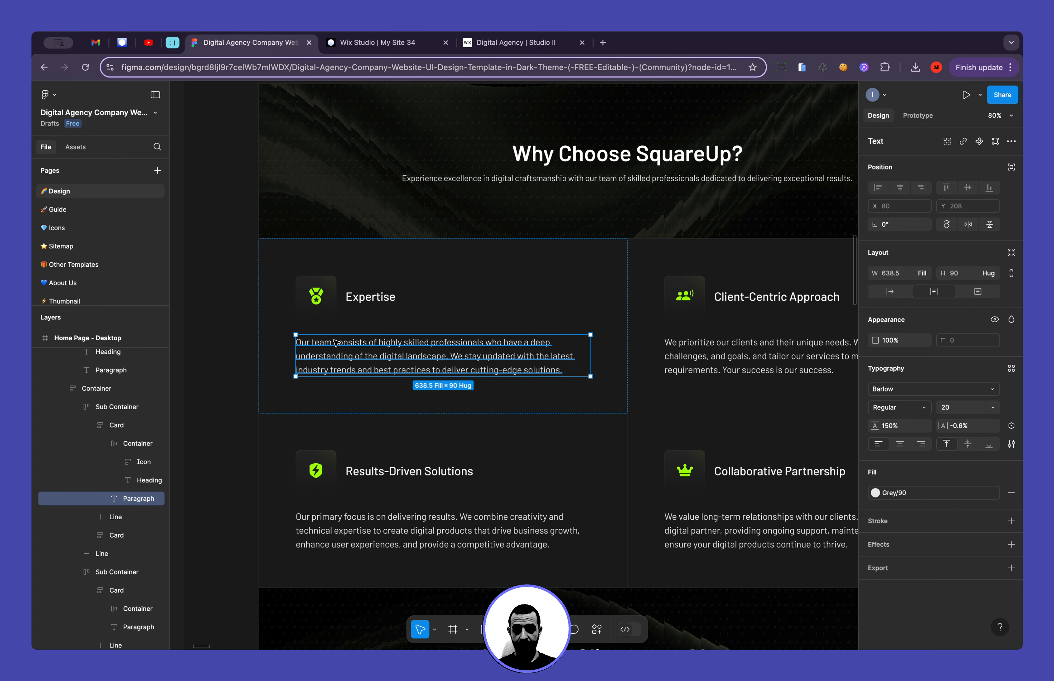
key(alt)
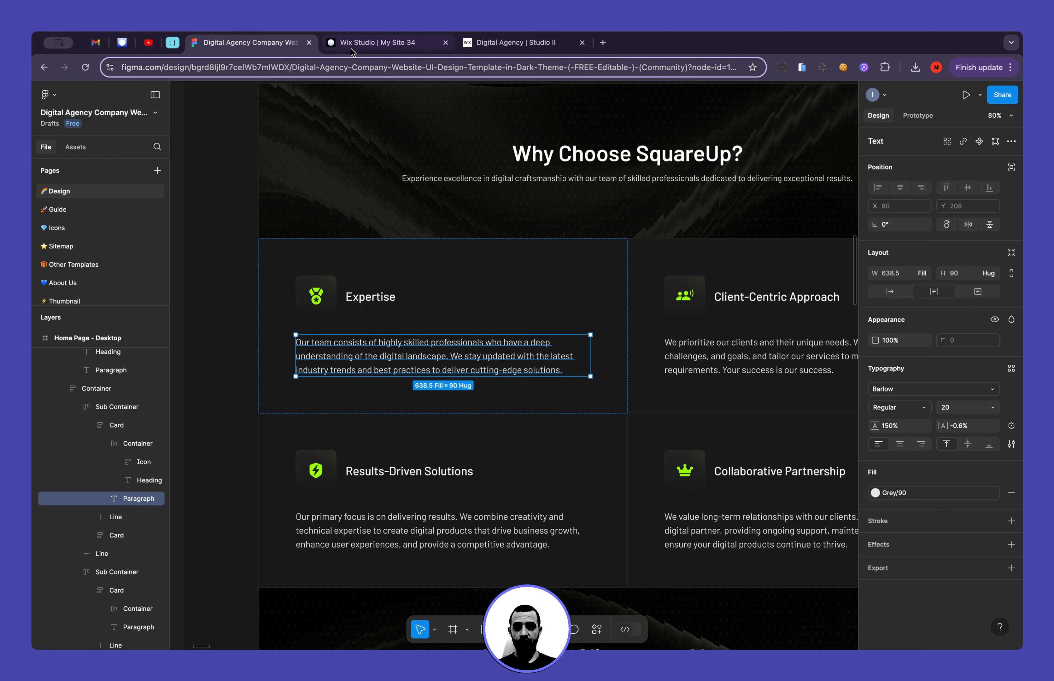
key(ctrl+Tab)
click(987, 418)
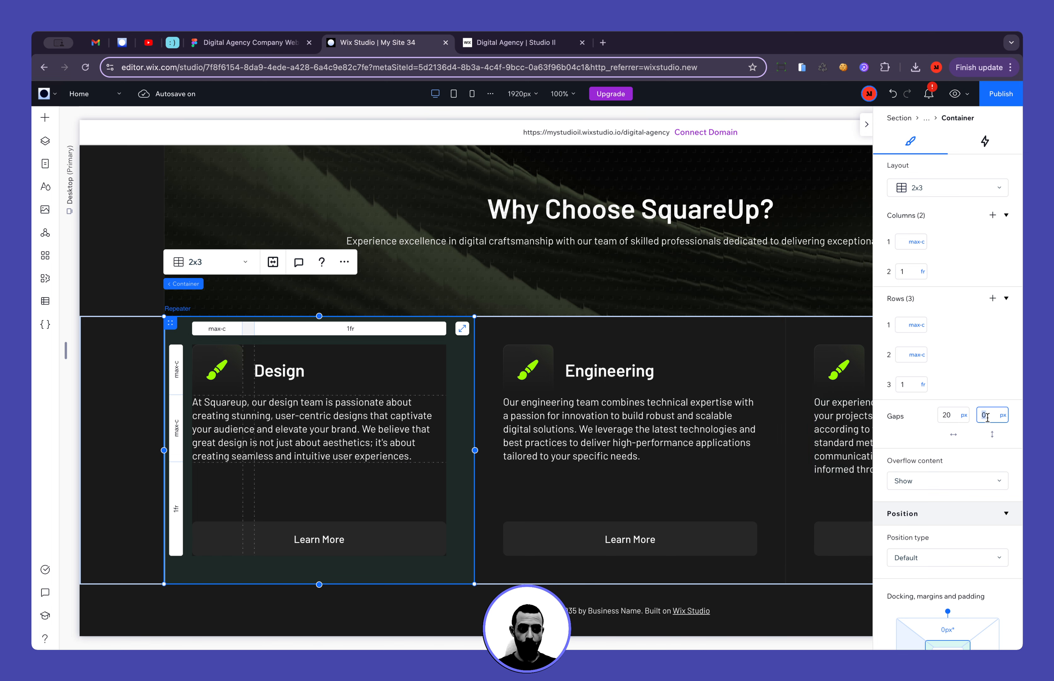
text(40)
key(Return)
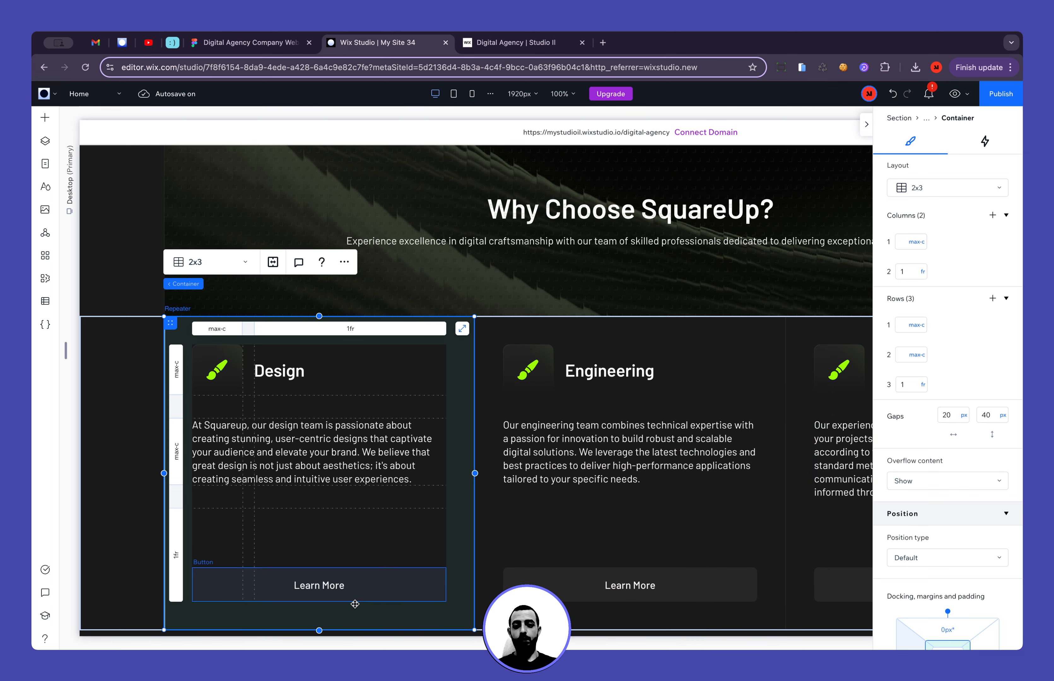
Delete the Button Wrapper containing the Learn More button from the repeater's cards
click(375, 584)
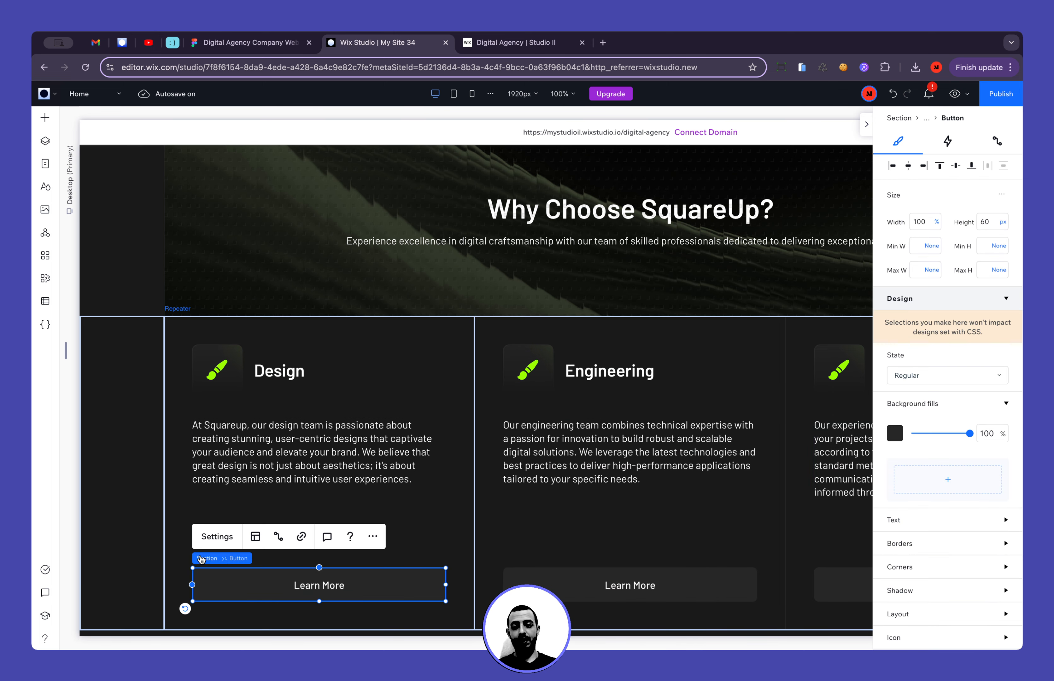
click(259, 558)
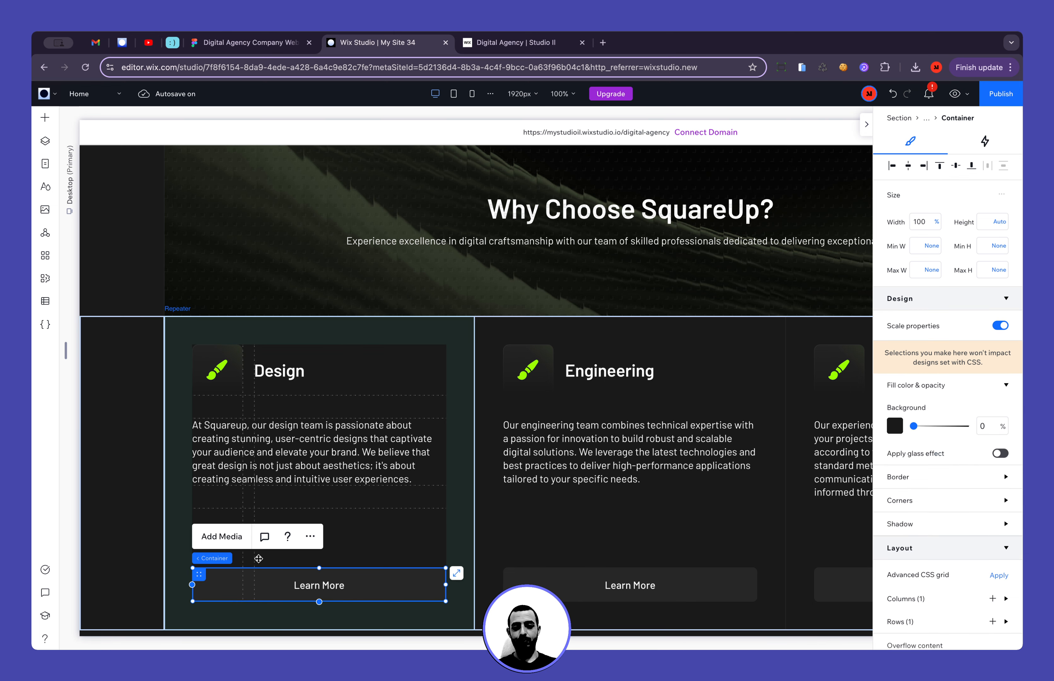
click(45, 141)
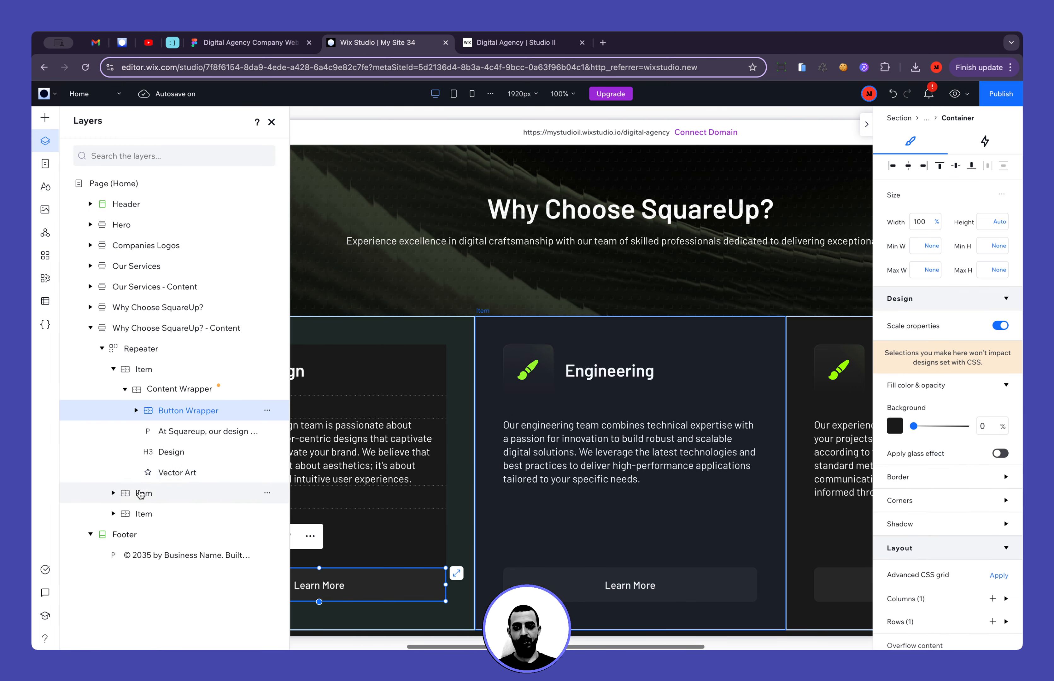
click(272, 121)
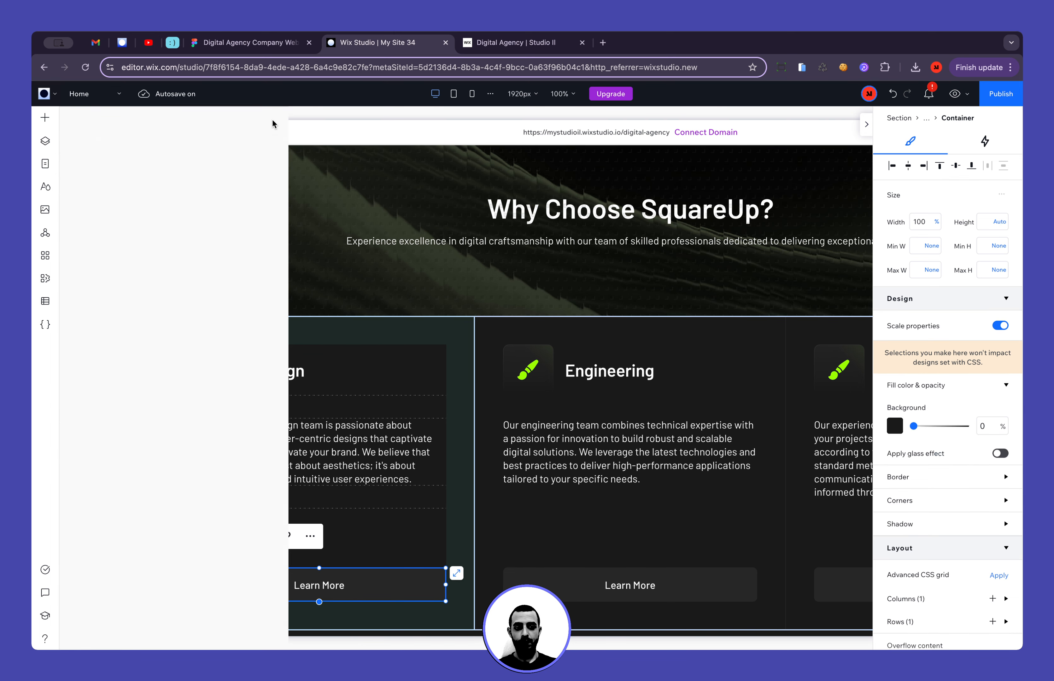
key(Delete)
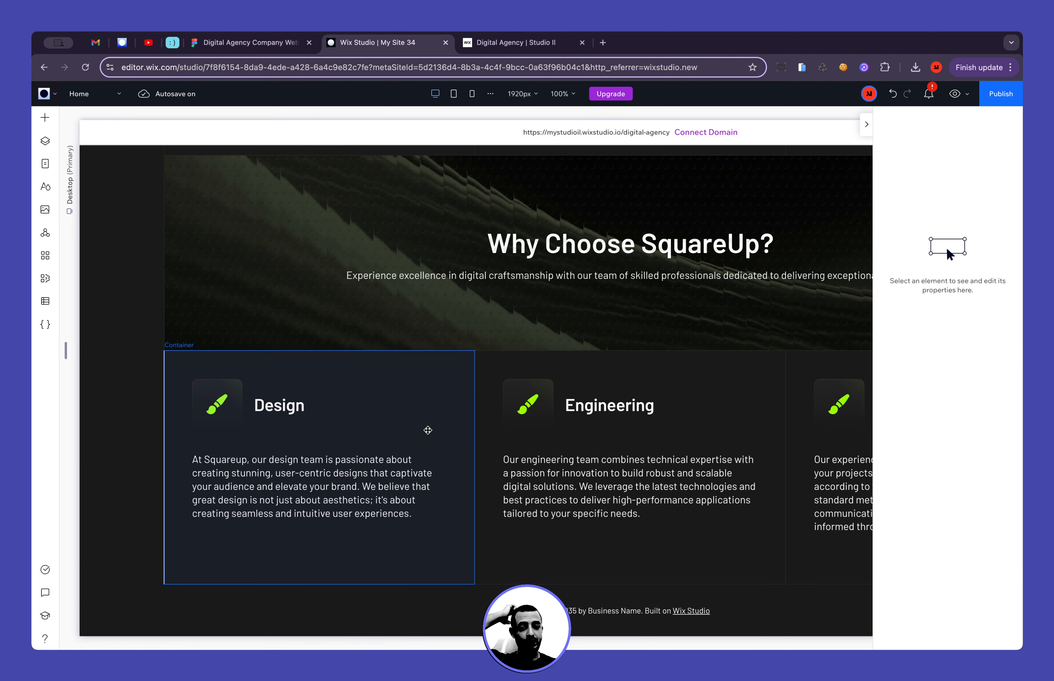
Delete the third row from the card grid and set its second row to 1 fr
click(393, 466)
scroll(935, 550, down, 5)
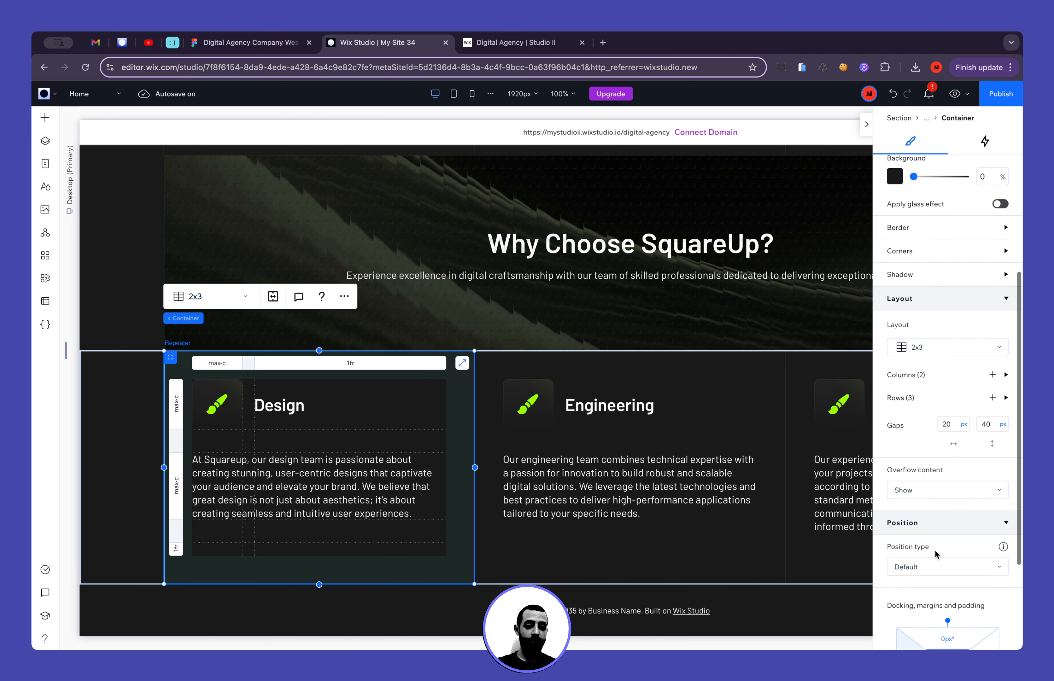
click(922, 399)
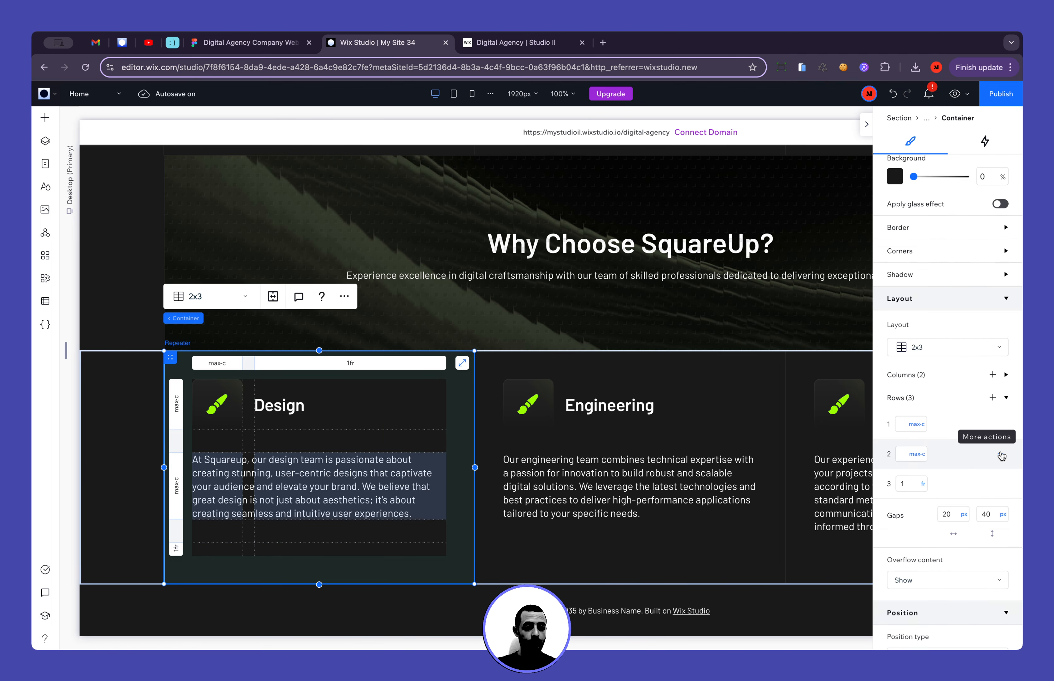
click(1001, 484)
click(943, 585)
click(904, 456)
text(1f)
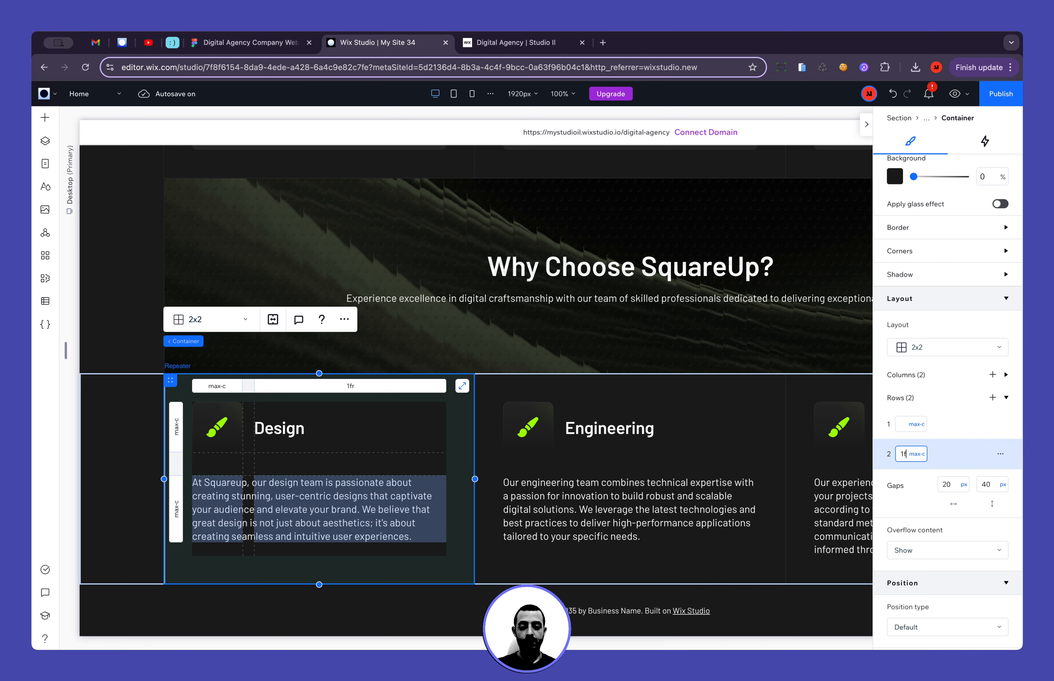
text(r)
key(Return)
scroll(745, 510, right, 5)
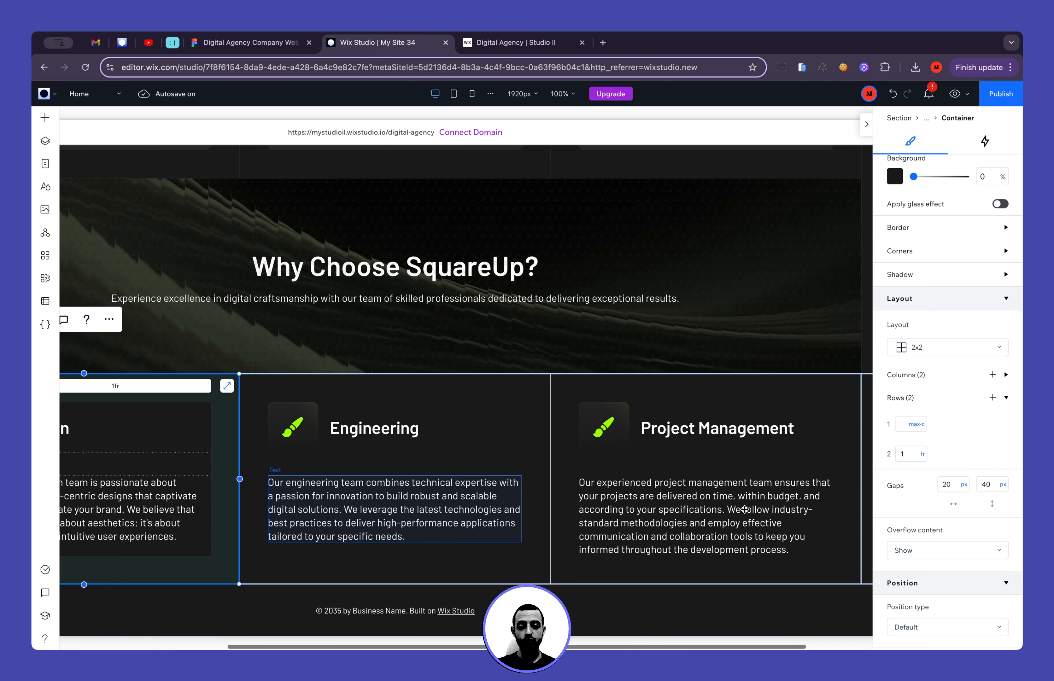
scroll(744, 509, left, 5)
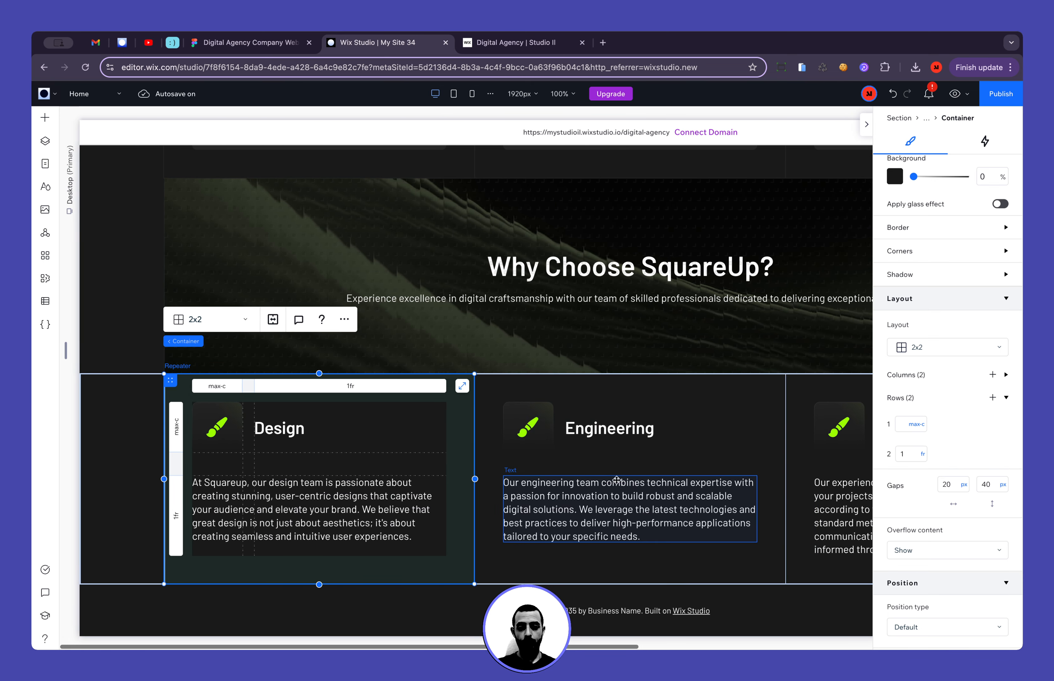
Dock the Engineering card's paragraph to its left side, and check the docking of that card's heading and icon
click(616, 480)
scroll(899, 507, down, 5)
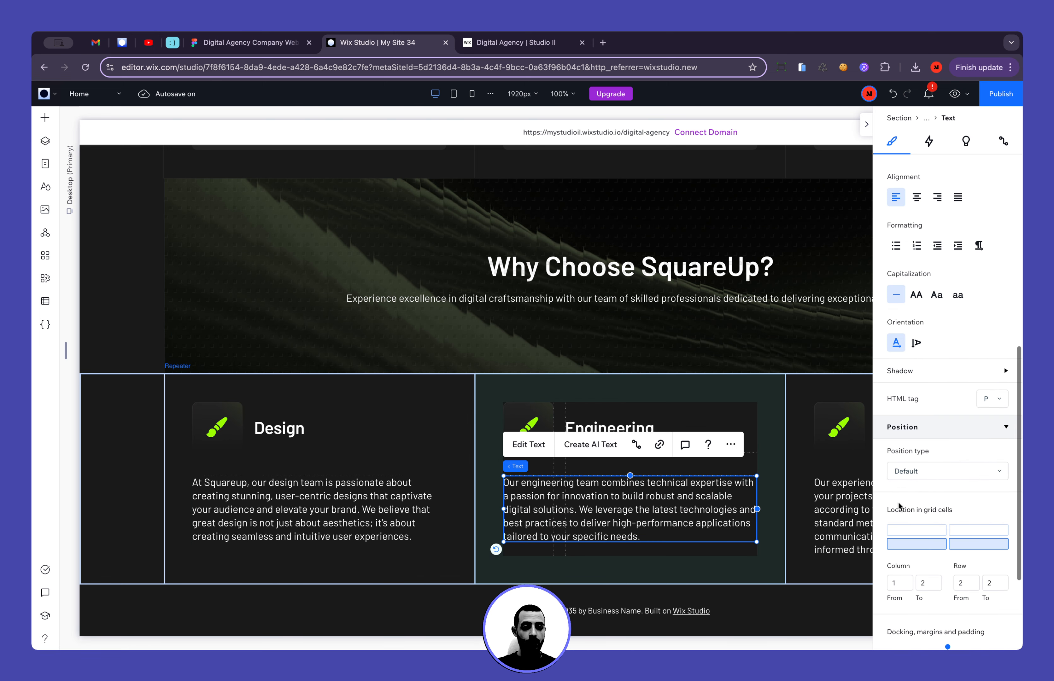
scroll(899, 506, down, 3)
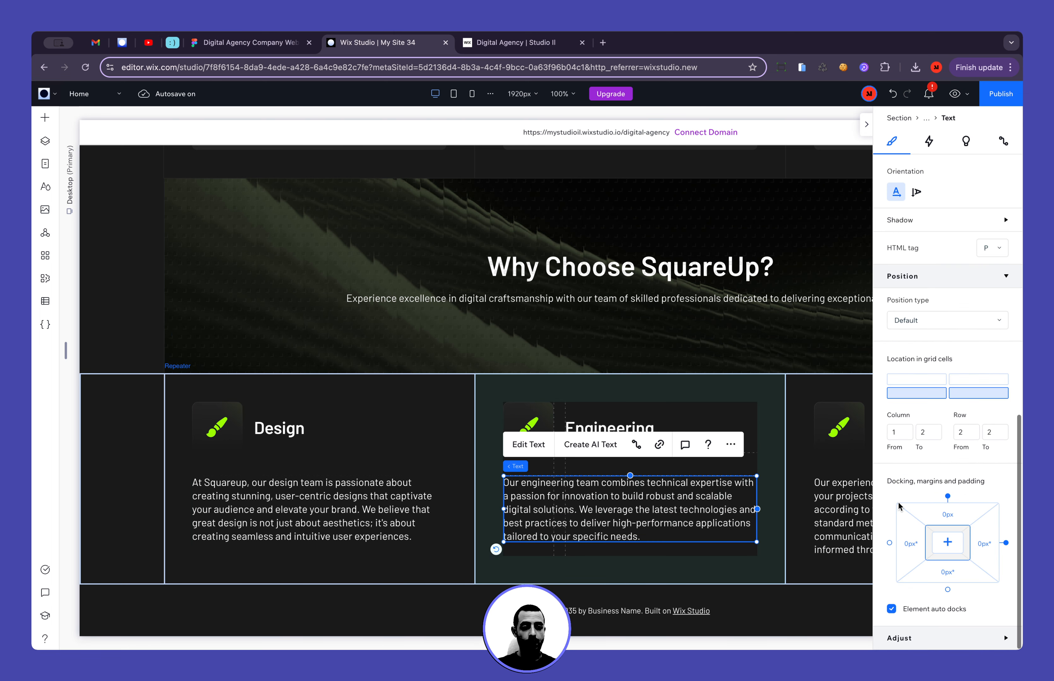
click(889, 543)
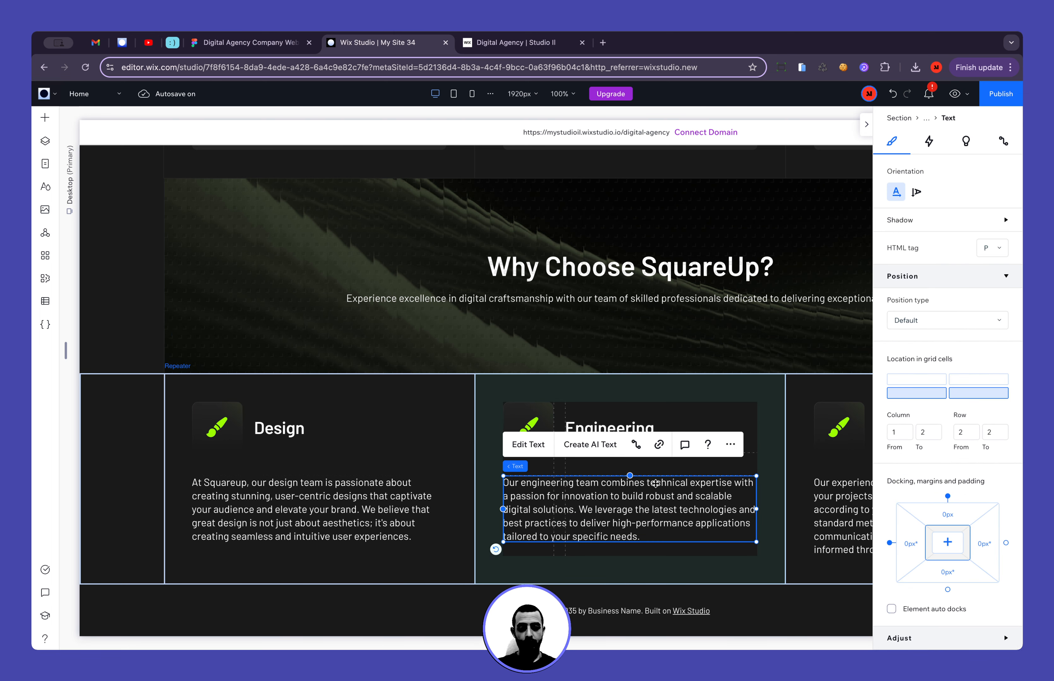
click(628, 426)
click(513, 431)
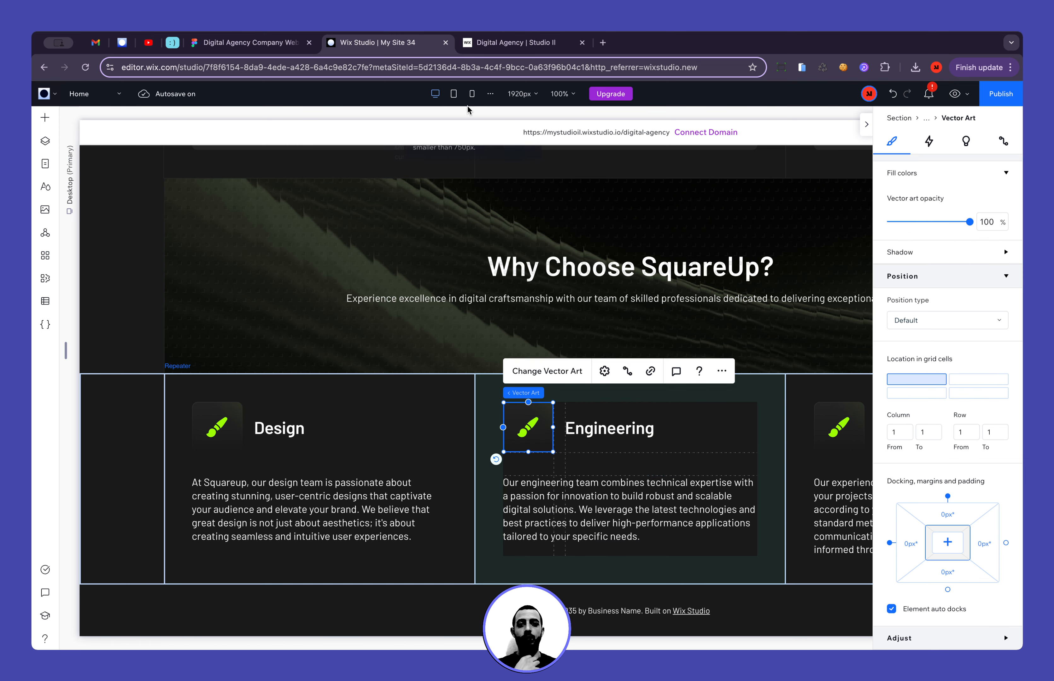
Switch to the tablet breakpoint and compare the Why Choose SquareUp card grid with the Learn More cards' grid above it
click(453, 94)
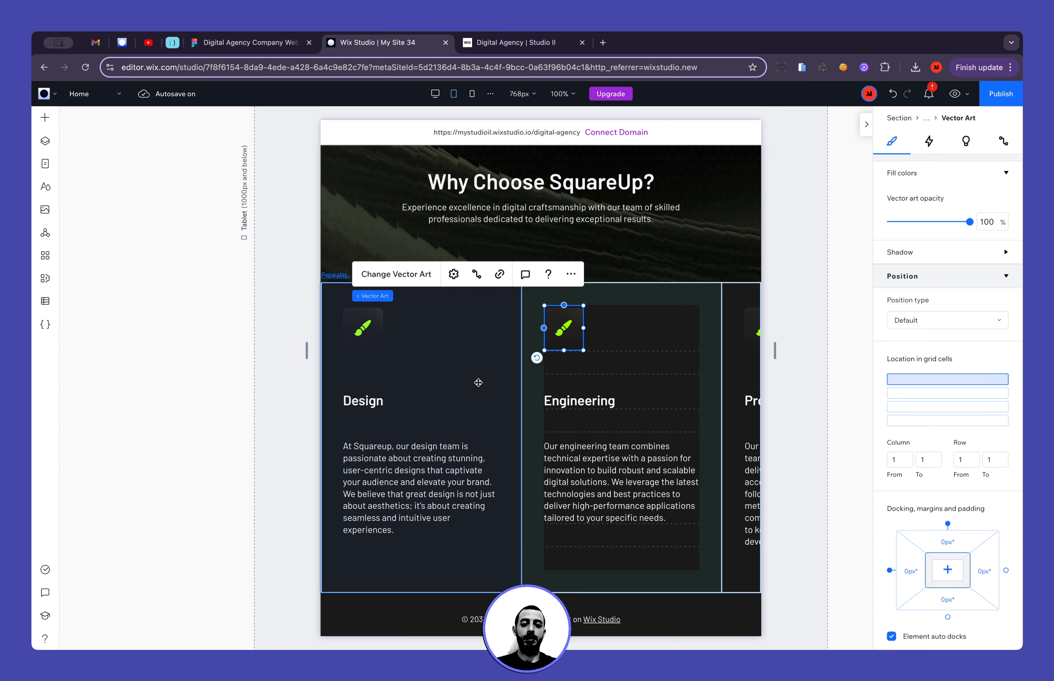
click(478, 382)
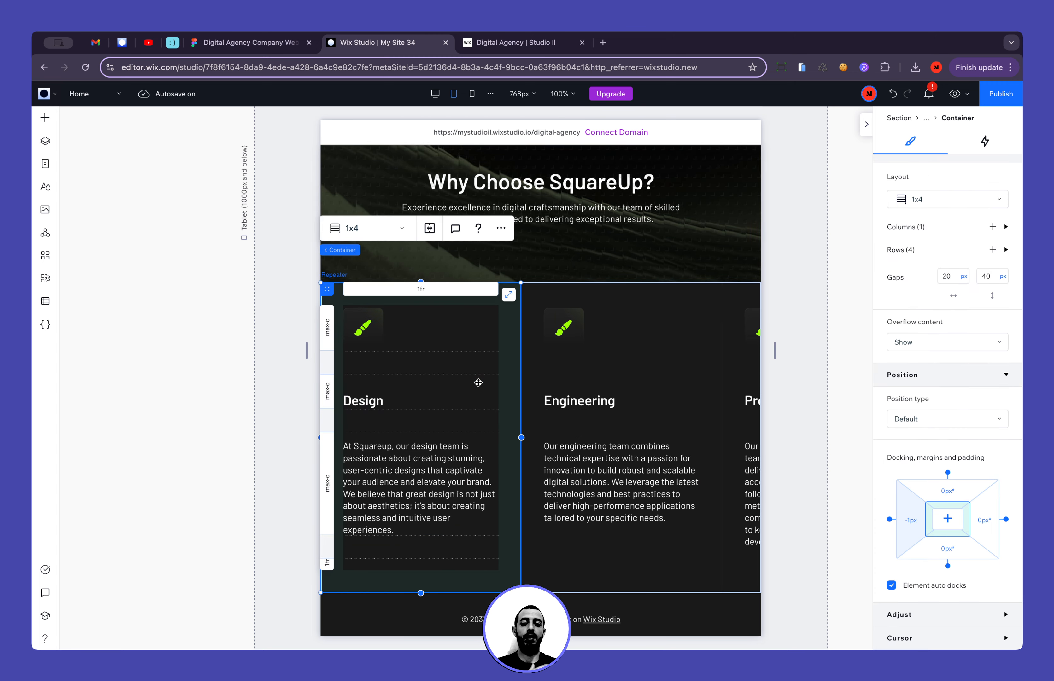
scroll(478, 383, up, 6)
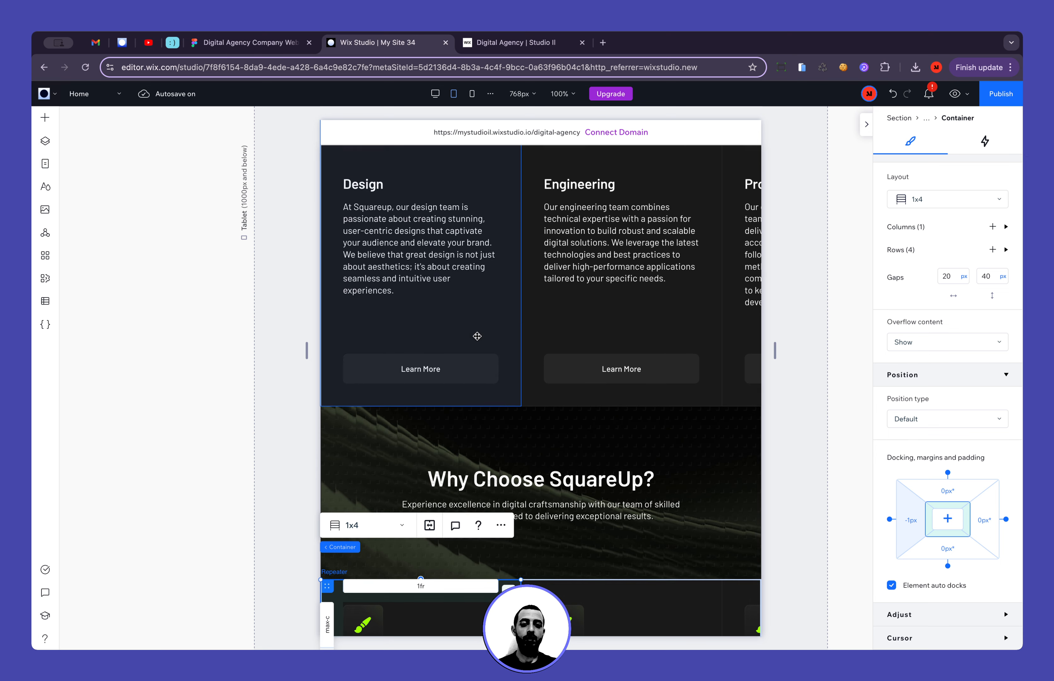
scroll(477, 336, down, 6)
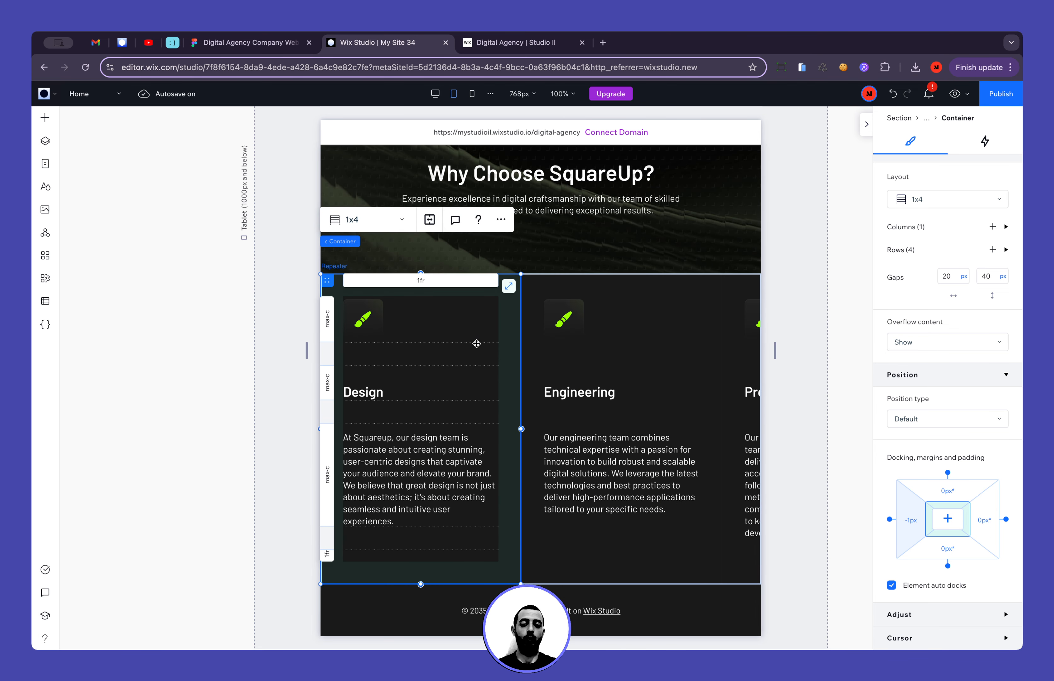
scroll(477, 343, up, 4)
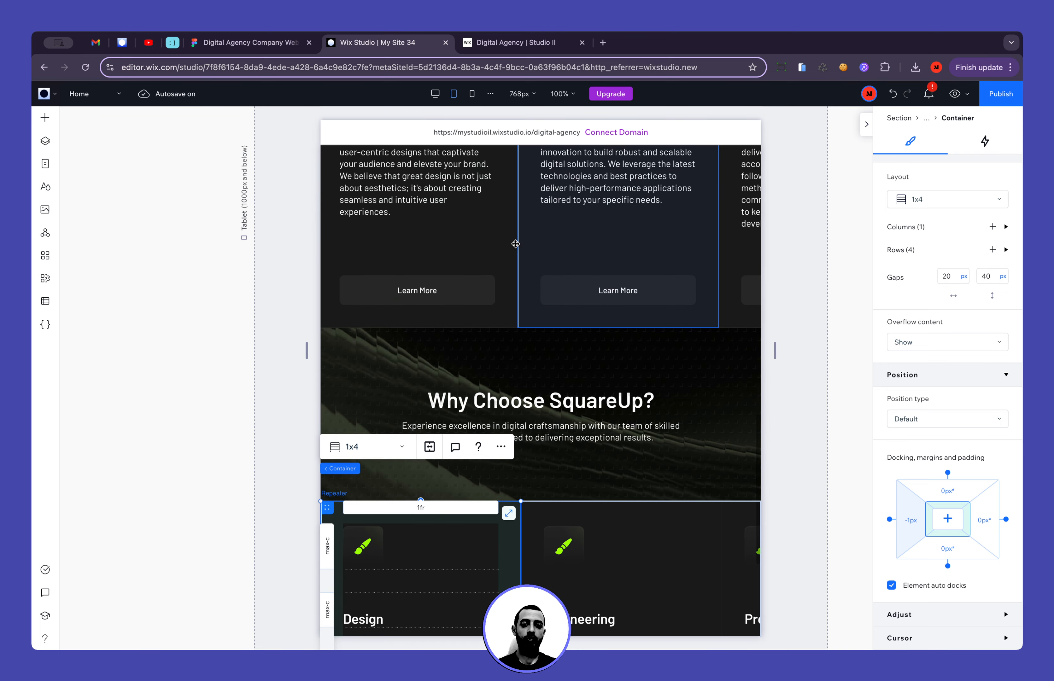
click(505, 241)
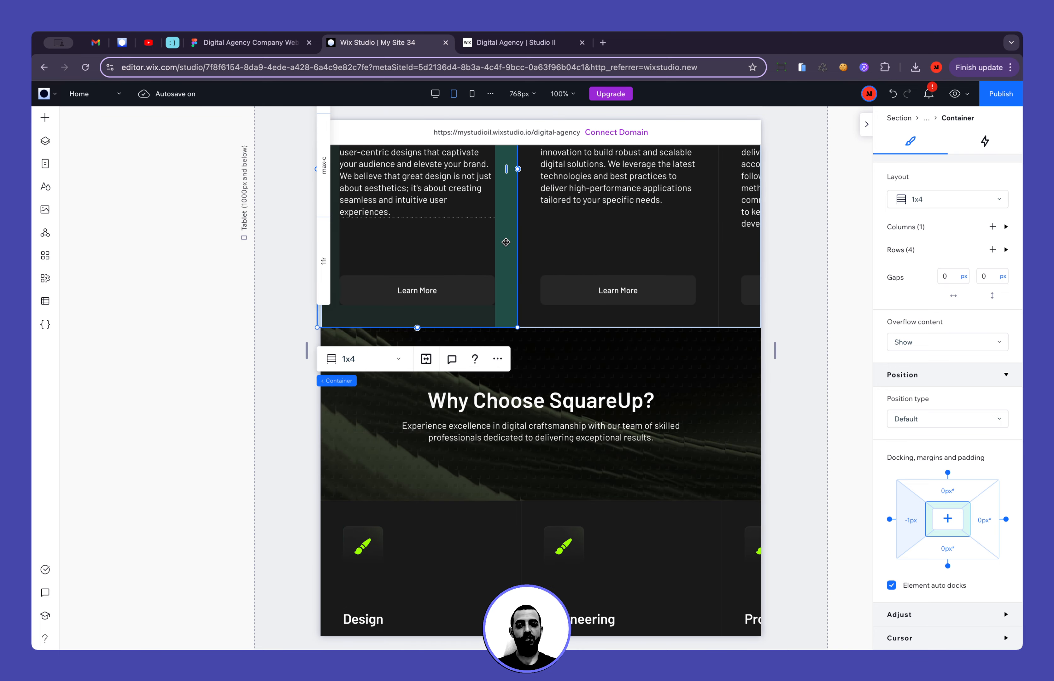
scroll(506, 242, up, 4)
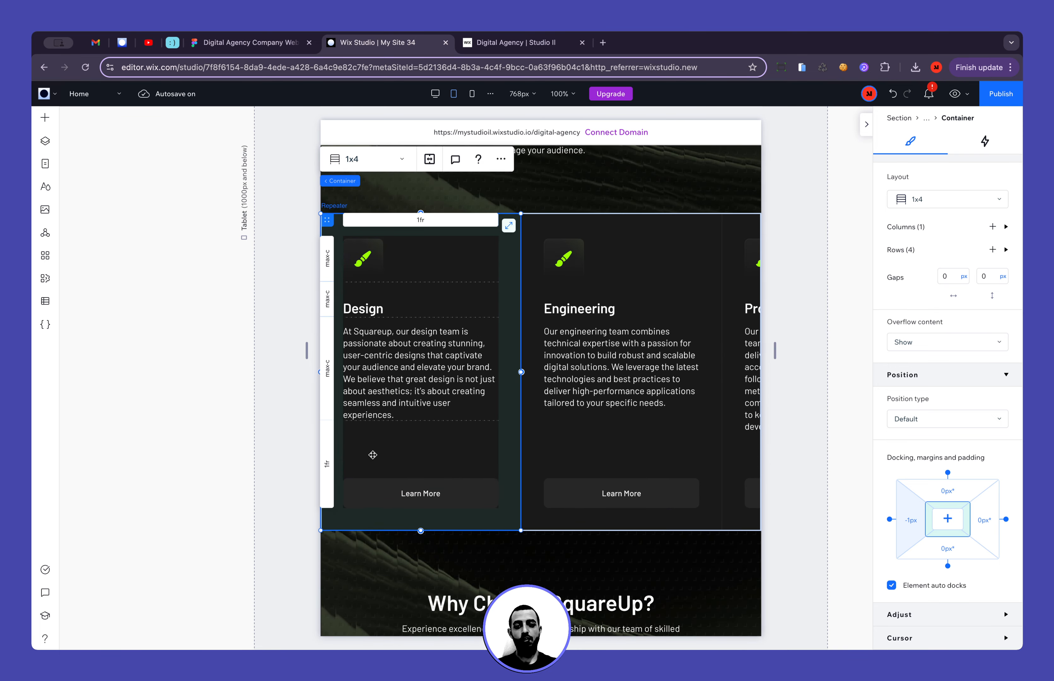
scroll(367, 488, down, 8)
click(443, 354)
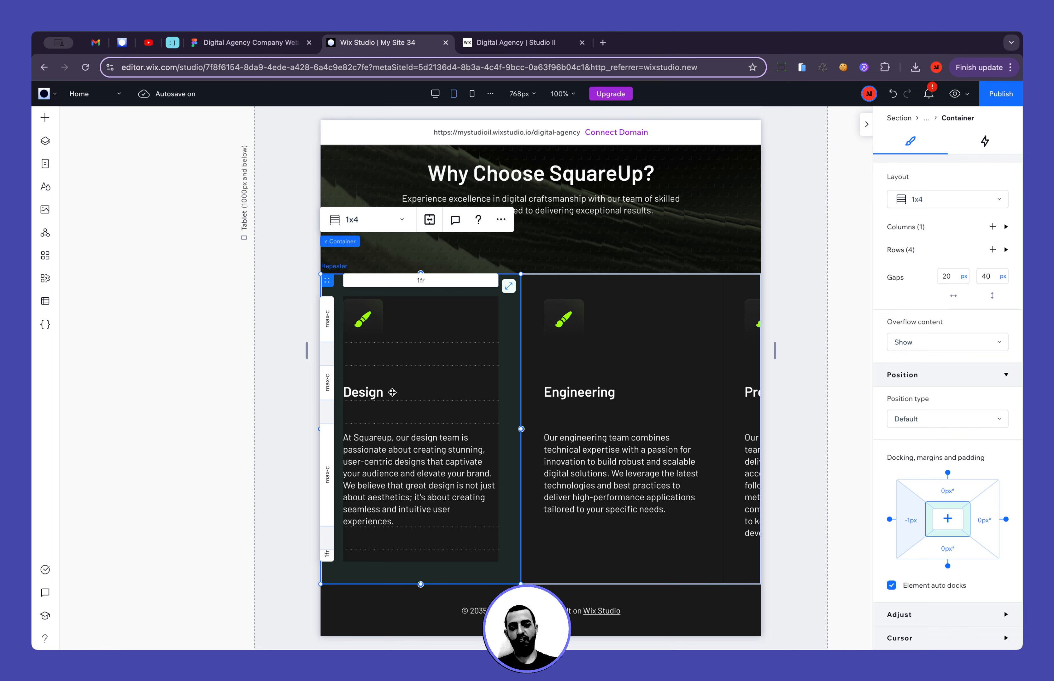
Try nudging the Design heading and adding a second grid column with the first set to Max content, and undo the column changes
click(371, 393)
mouse_move(372, 393)
mouse_down()
mouse_move(424, 318)
mouse_move(372, 394)
mouse_up()
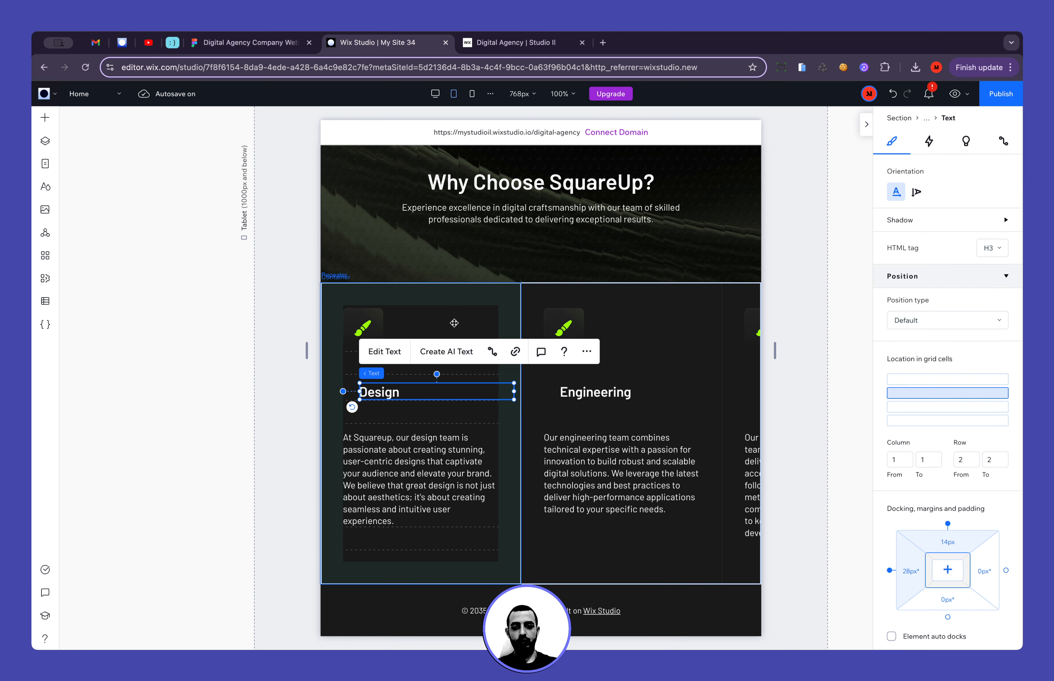
click(497, 297)
click(498, 290)
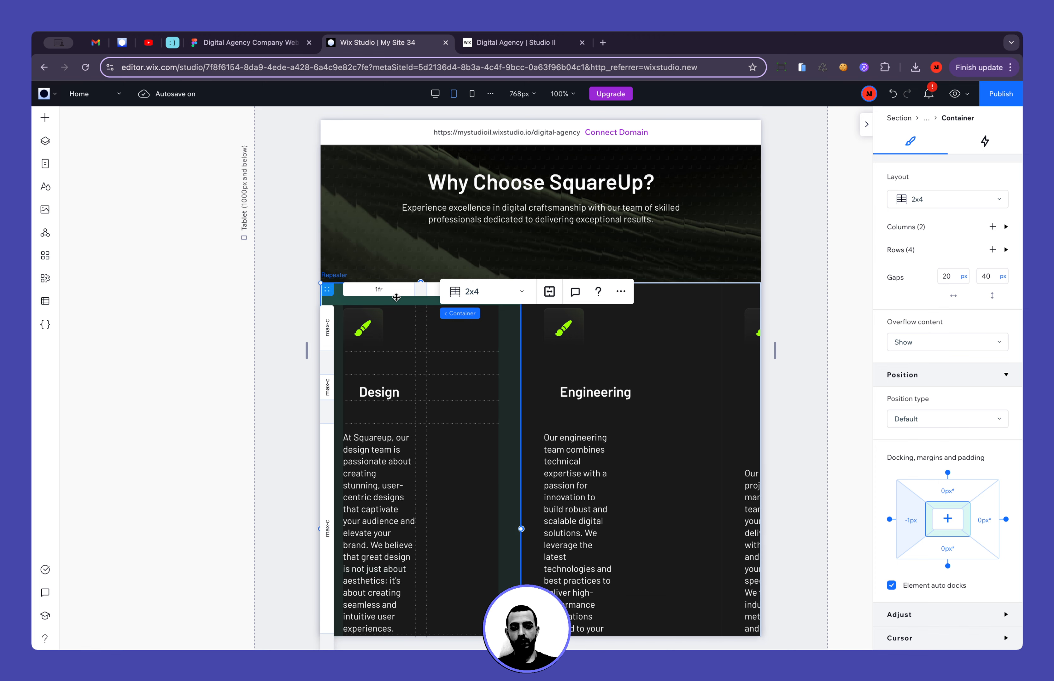
click(924, 194)
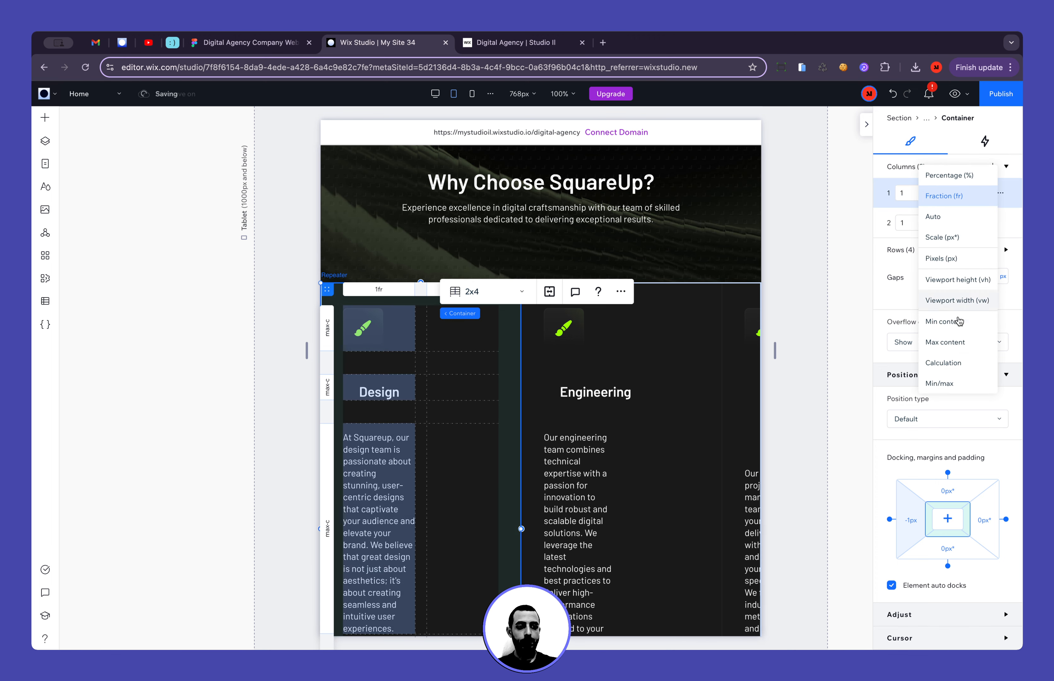
click(954, 346)
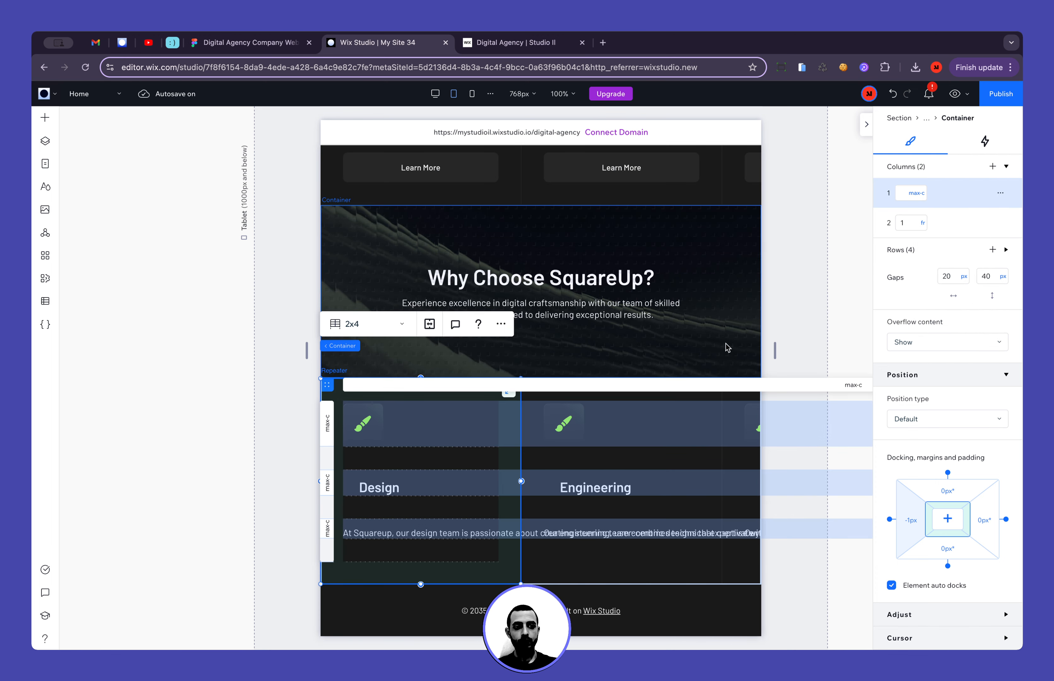
key(super+z)
key(super+z)
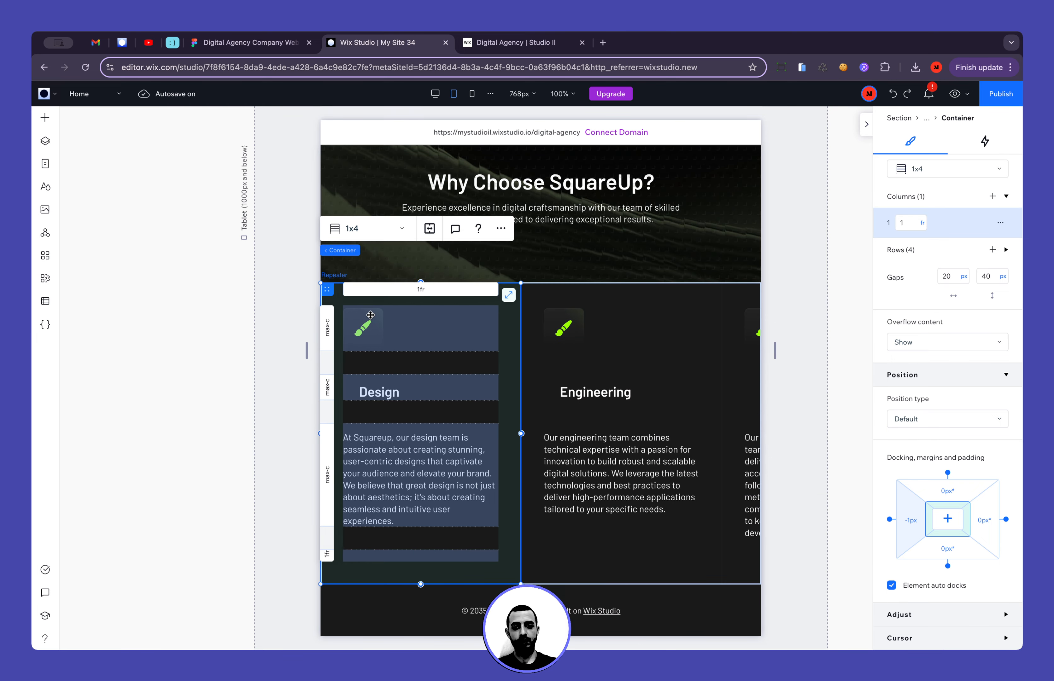
Split the tablet card grid with a vertical line beside the icon, and size the columns to Max content and 1 fr
click(429, 228)
drag(345, 340, 387, 342)
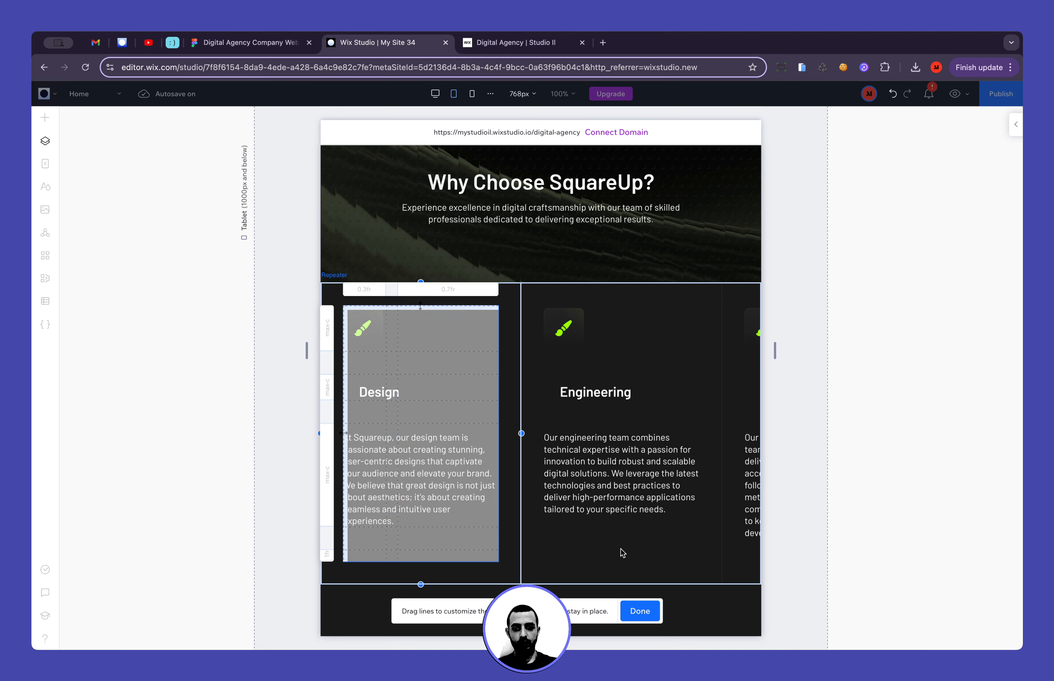
click(640, 611)
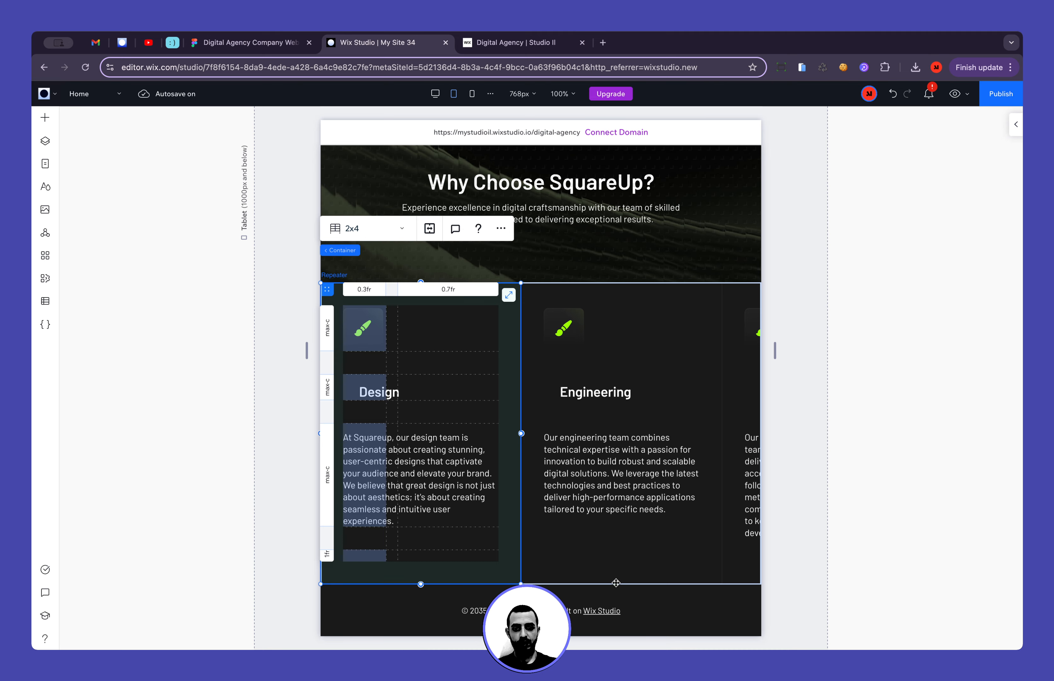
click(372, 294)
click(923, 419)
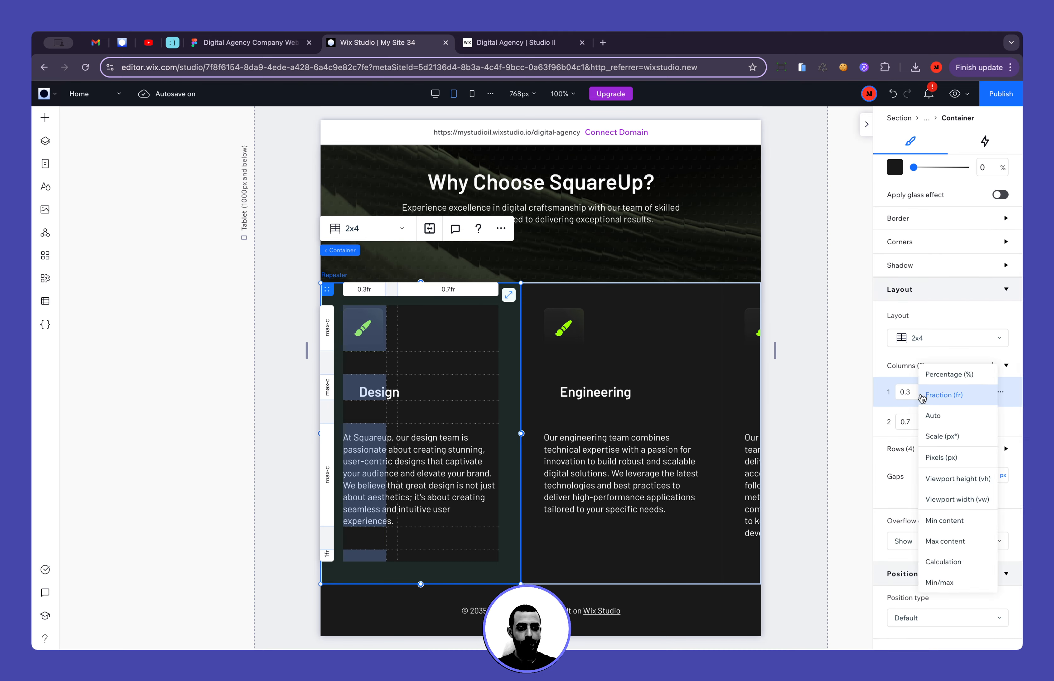
Place the Design heading in column 2, row 1 with no top docking and zero margins, and move its paragraph to row 2
click(379, 392)
click(978, 351)
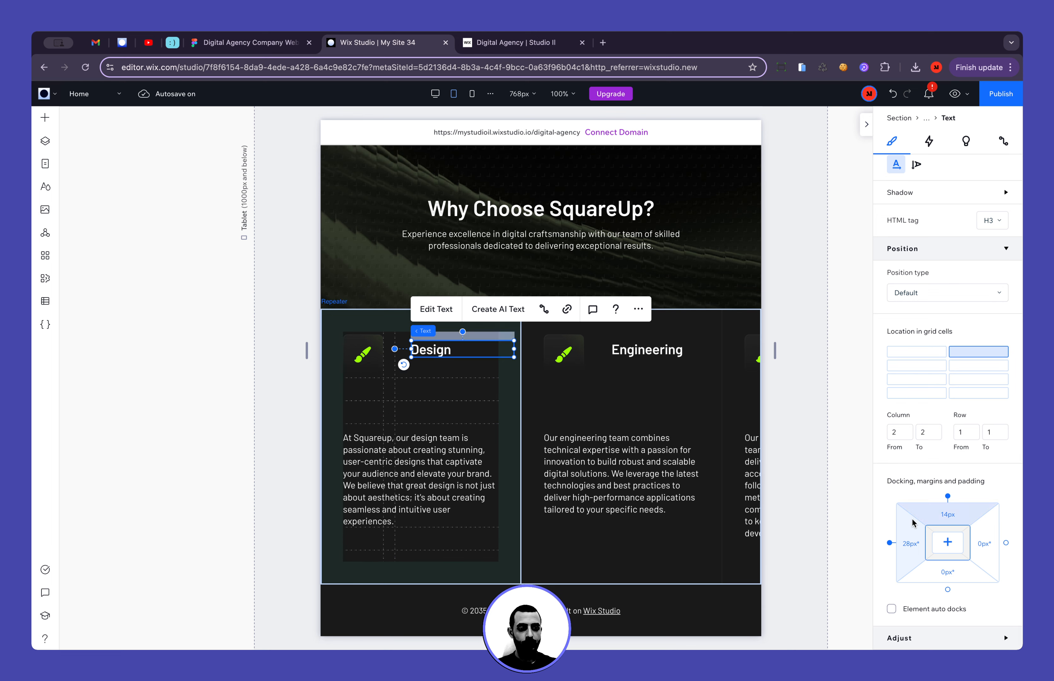
click(947, 497)
click(911, 544)
text(0)
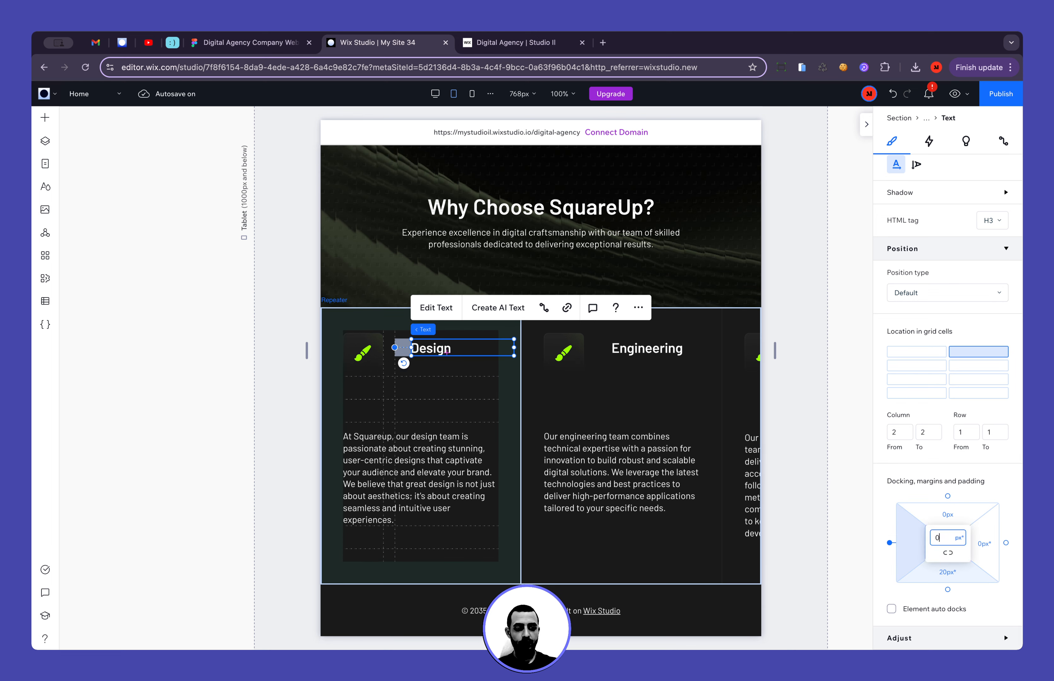
key(Return)
click(948, 556)
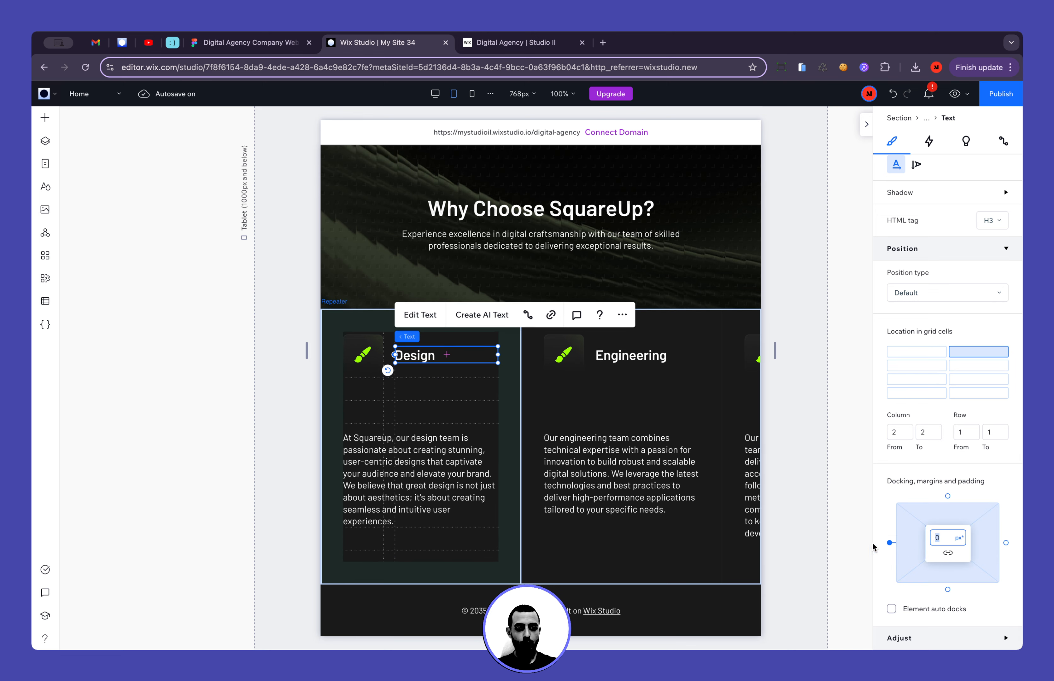
click(395, 444)
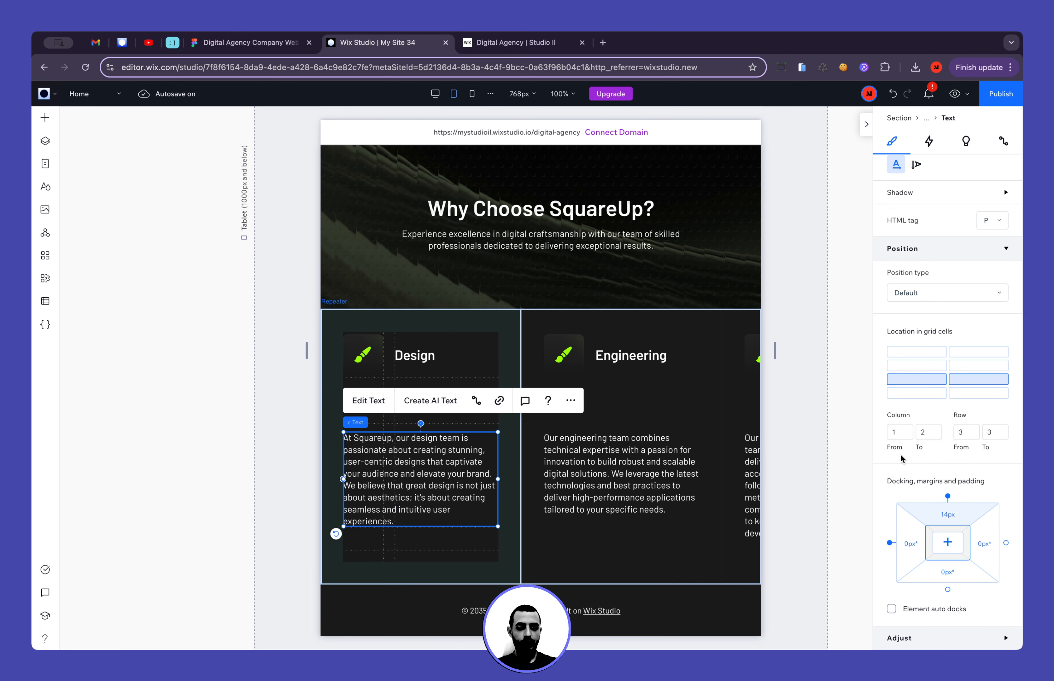
click(931, 370)
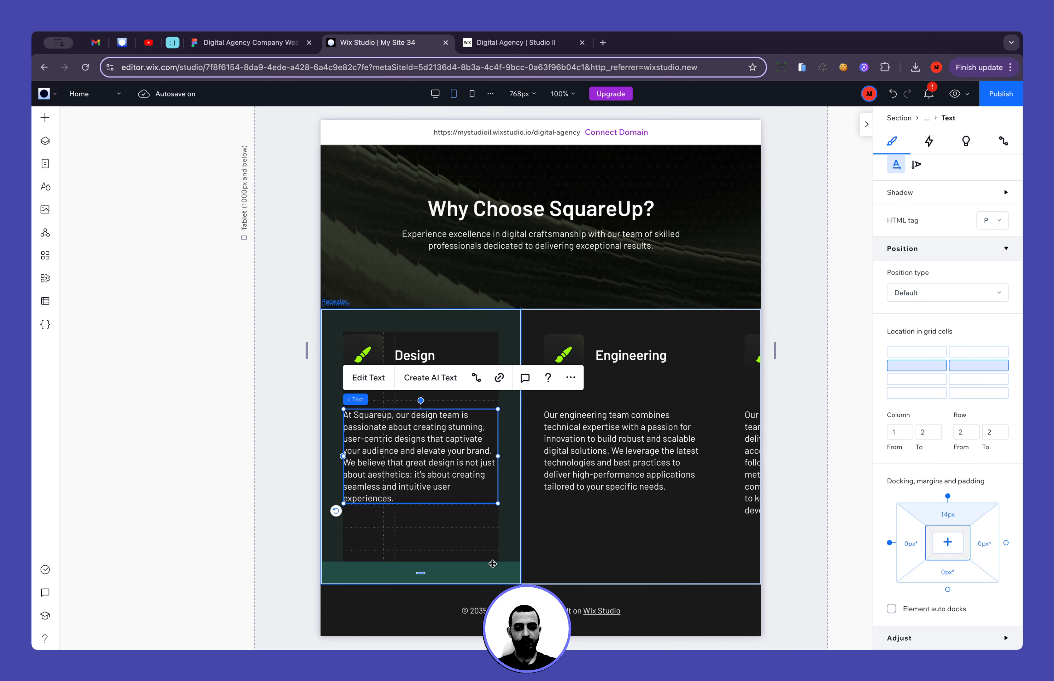
Delete the two unused rows from the tablet card grid and set its second row to 1 fr
click(487, 536)
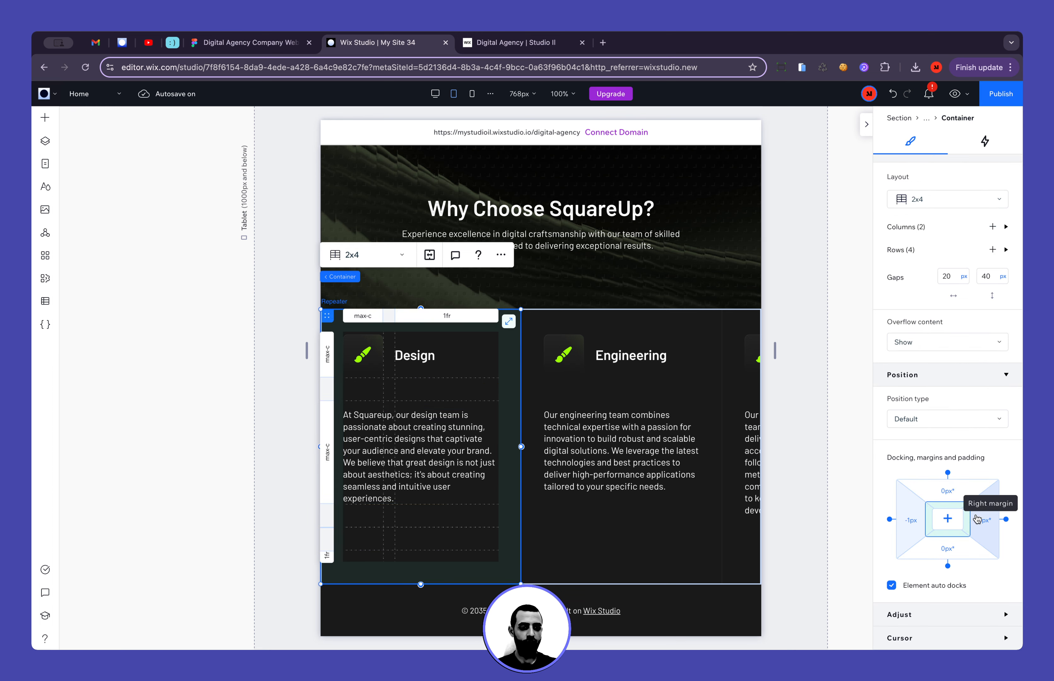
click(919, 258)
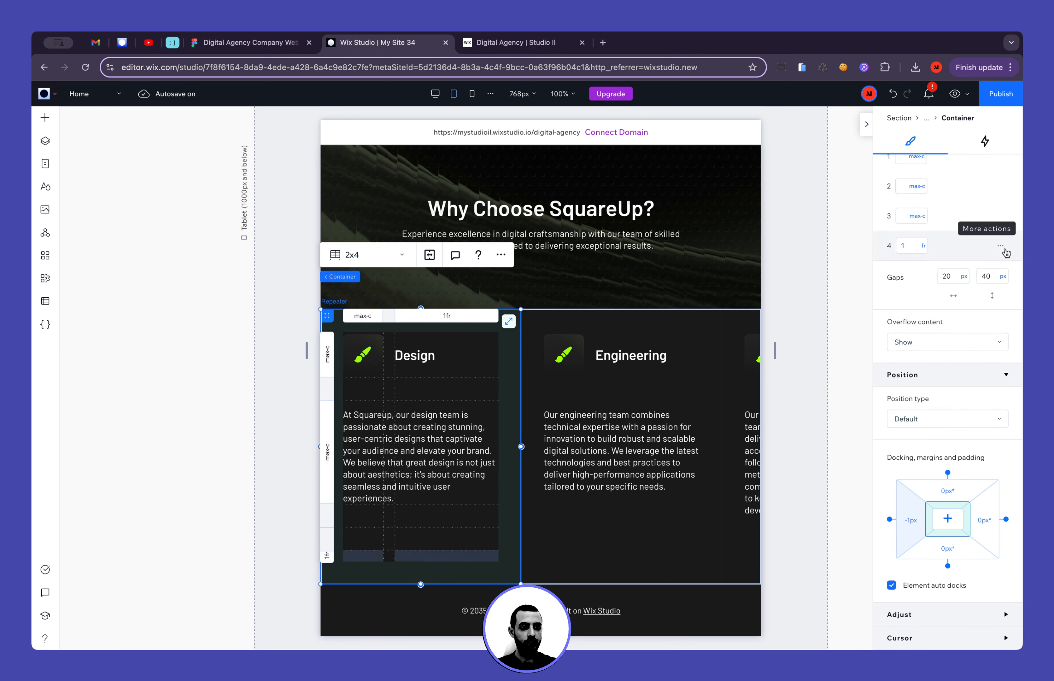
click(1005, 246)
click(987, 306)
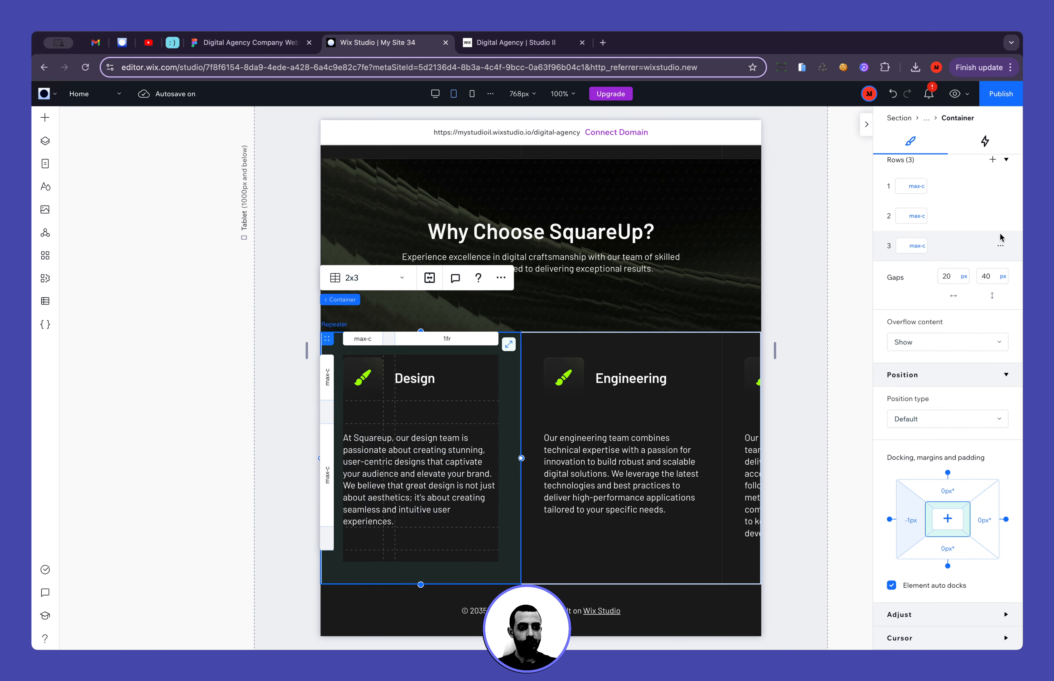
click(1002, 249)
click(988, 305)
click(823, 292)
click(603, 438)
scroll(604, 441, up, 4)
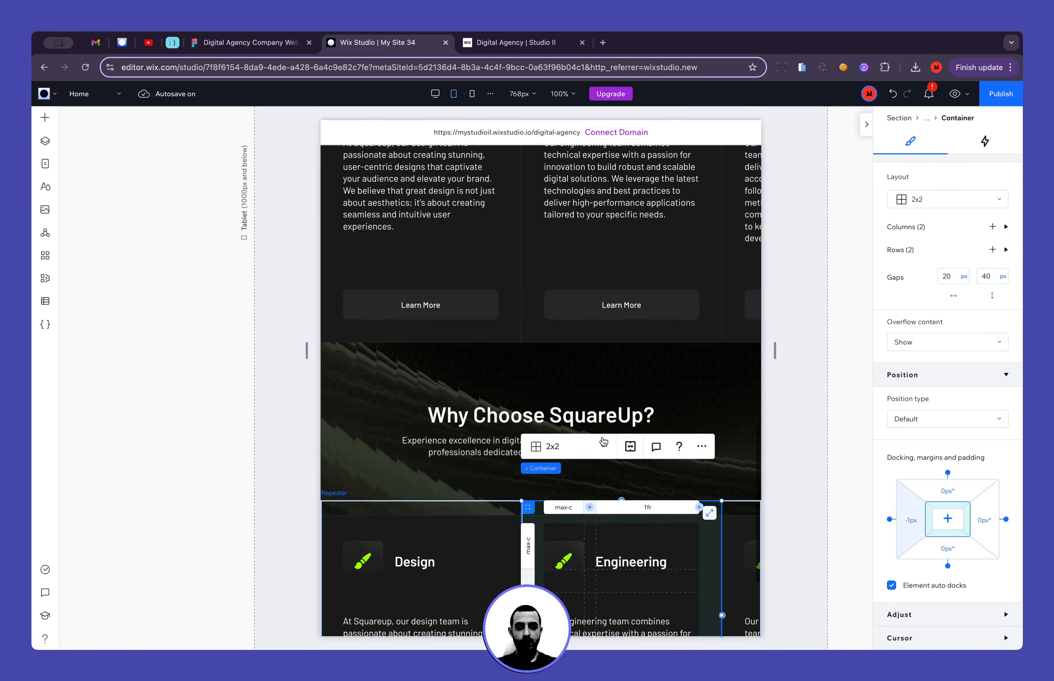
scroll(603, 441, up, 3)
scroll(603, 441, down, 6)
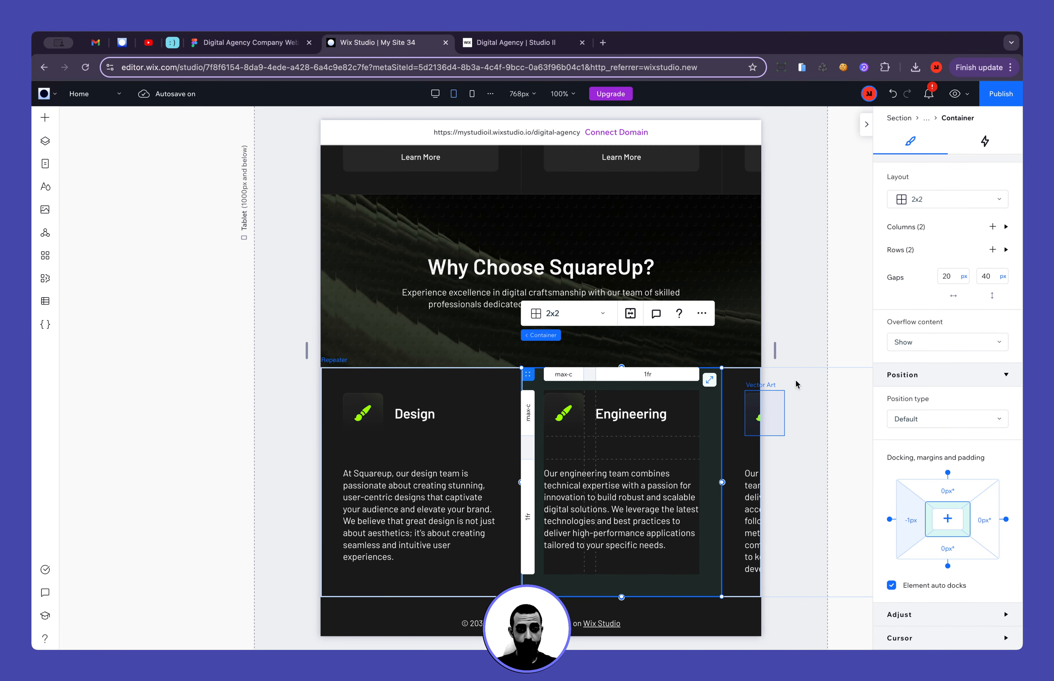
Review the section order in the mobile layout and compare it with the tablet layout
click(471, 94)
scroll(560, 356, up, 5)
scroll(560, 356, up, 3)
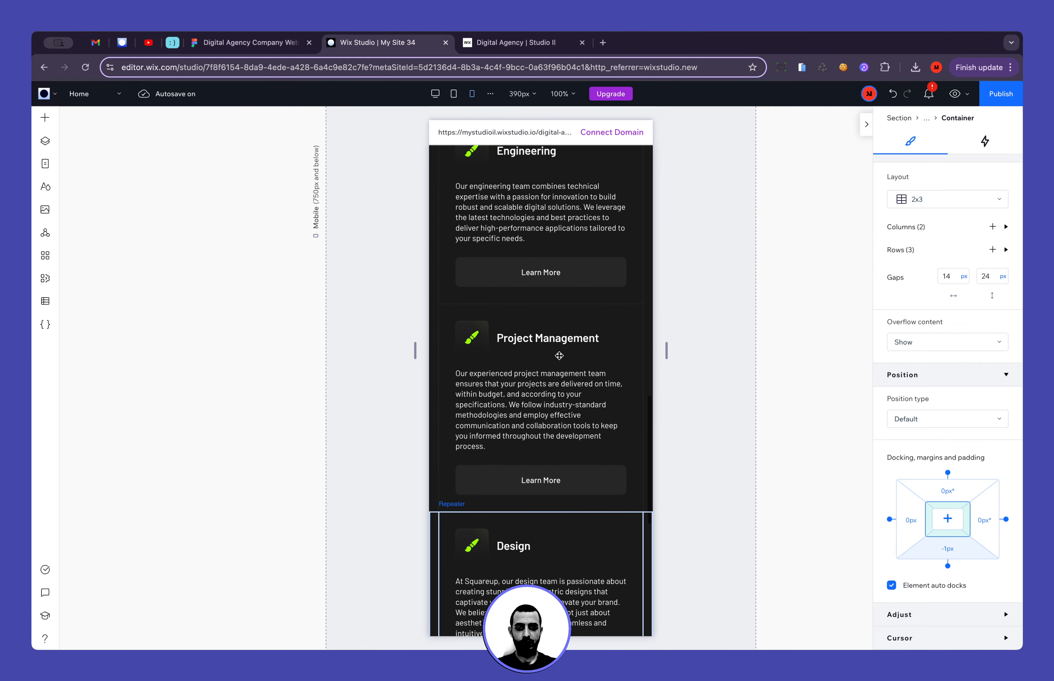
scroll(561, 430, down, 8)
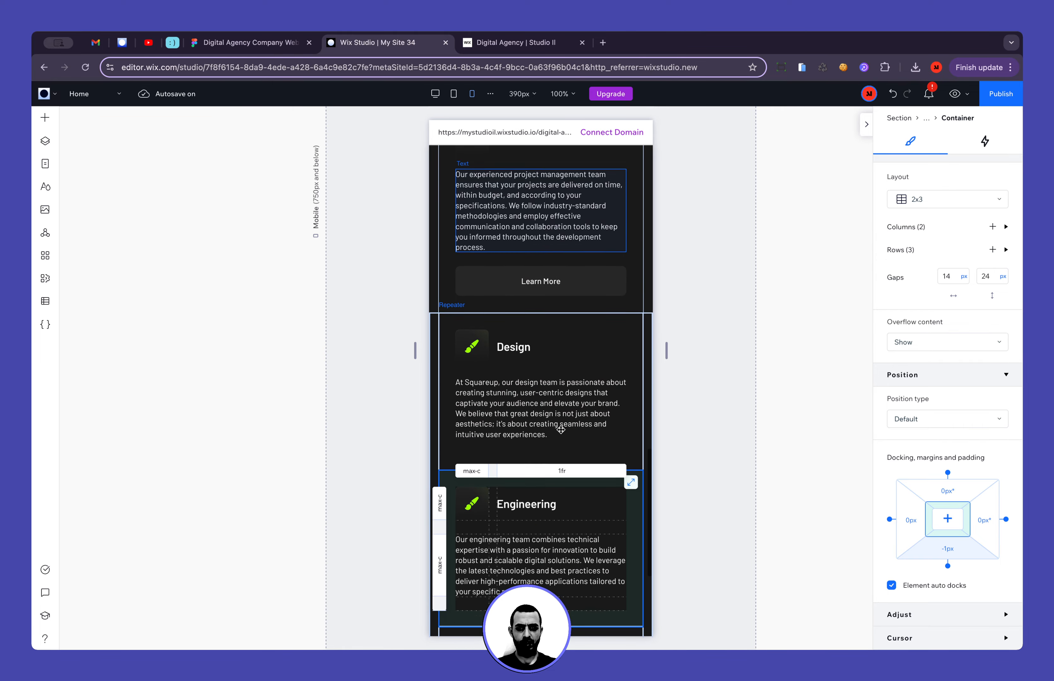
scroll(582, 534, up, 8)
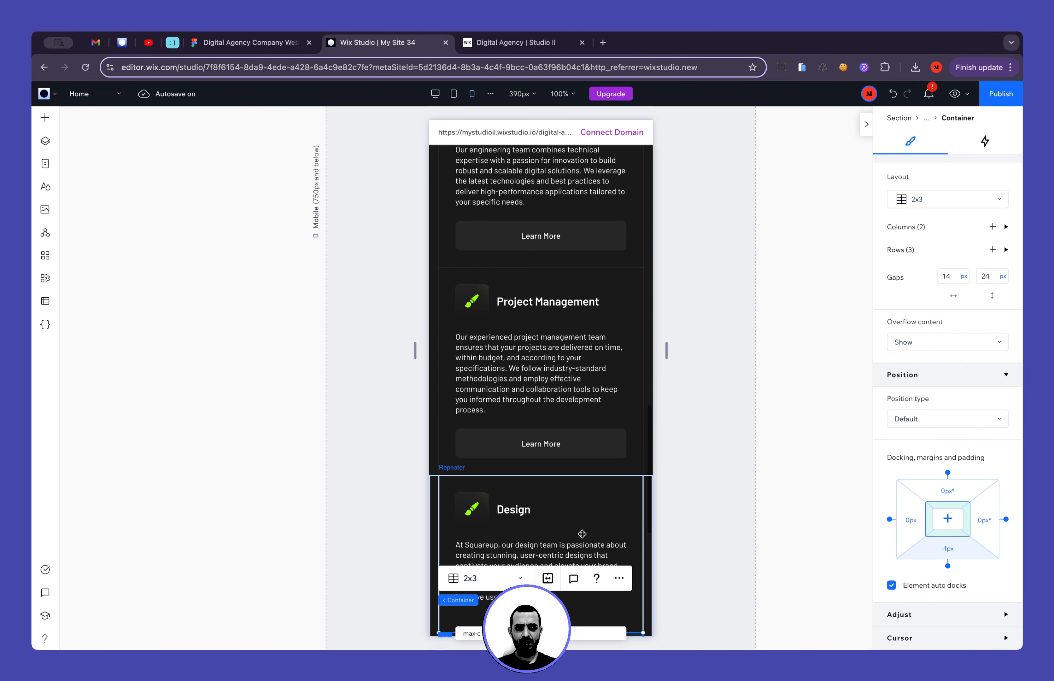
scroll(581, 535, up, 12)
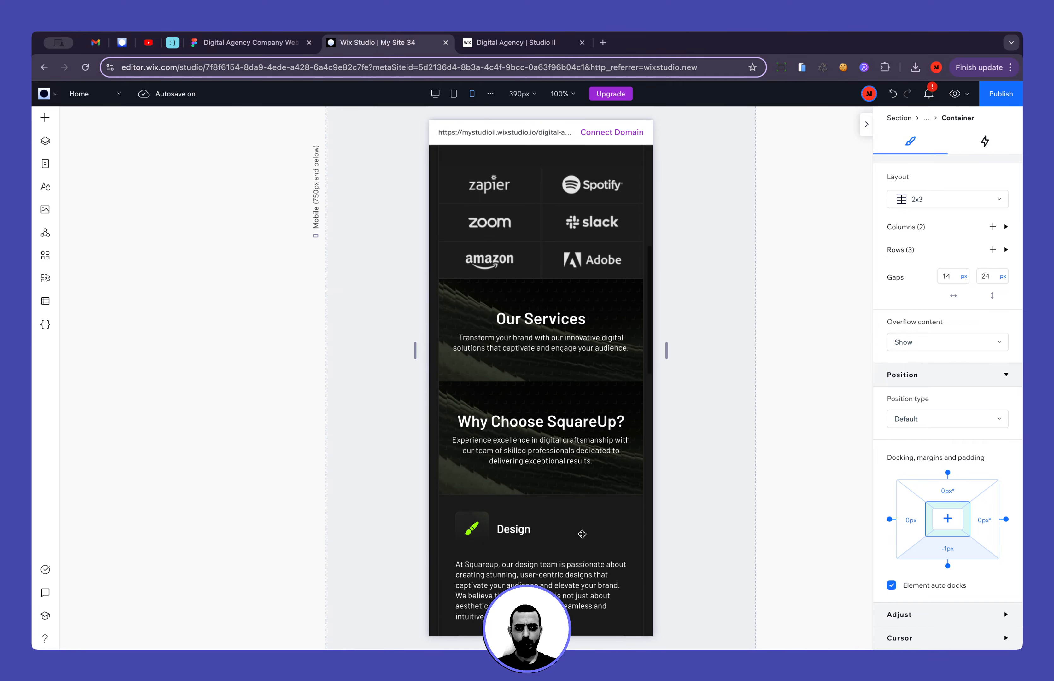
click(453, 94)
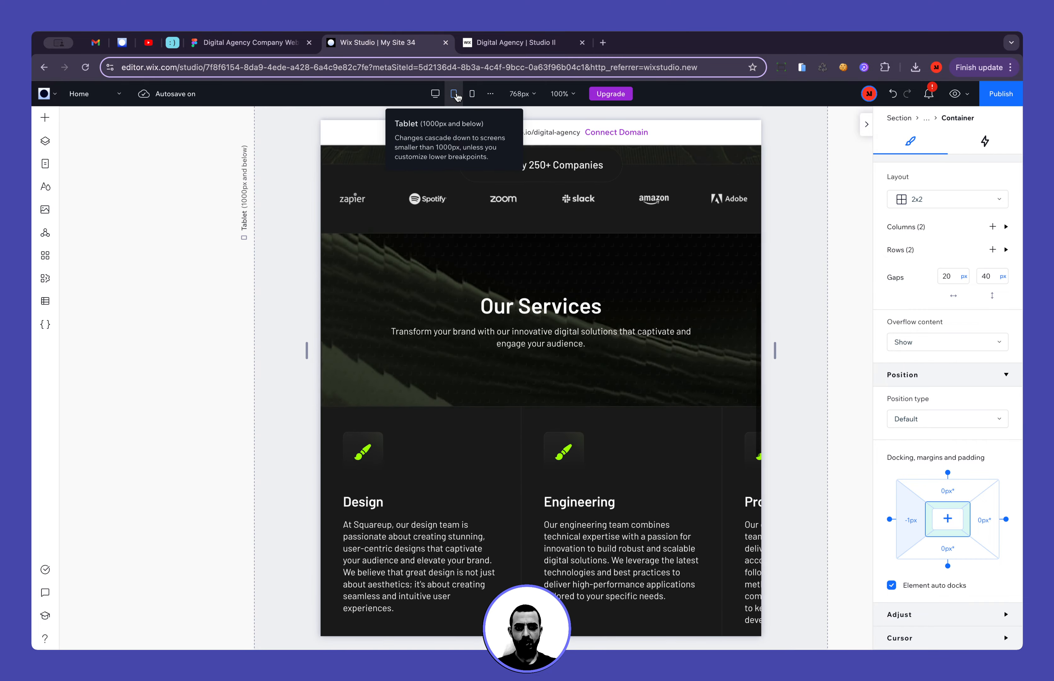
click(489, 225)
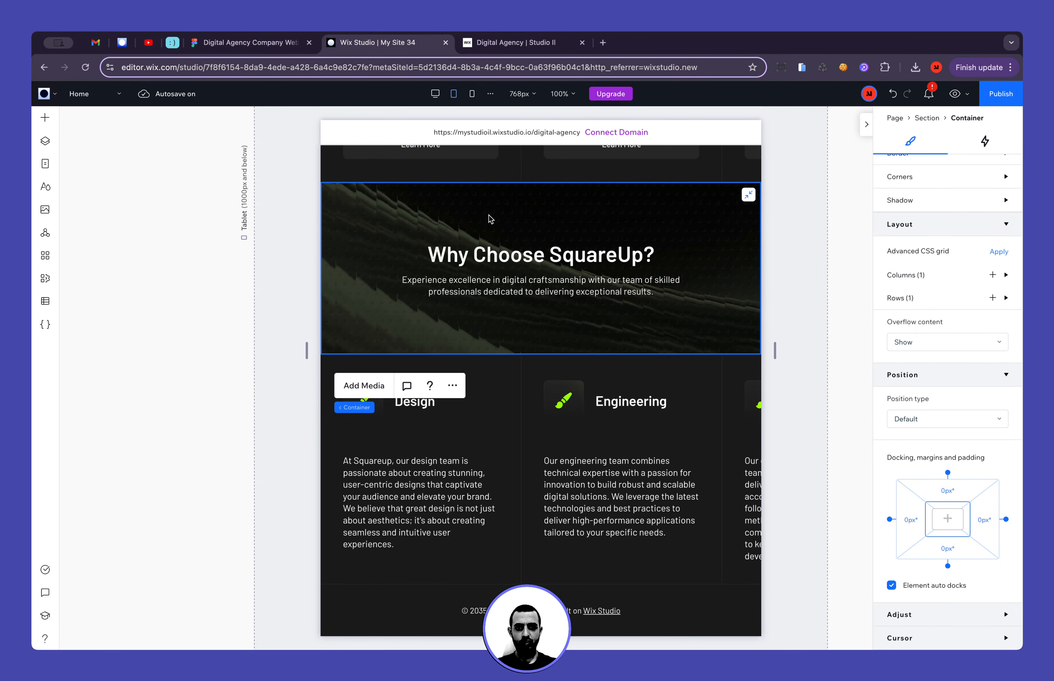
In the mobile layout, move the Why Choose SquareUp? section below Our Services - Content in the layer order
click(472, 94)
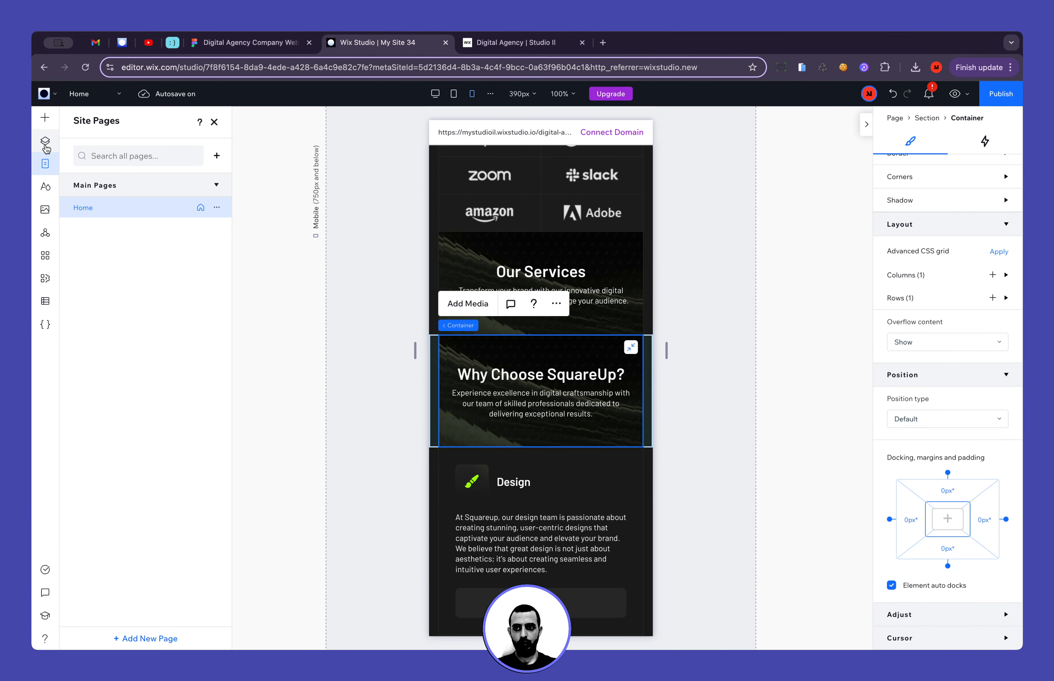
click(45, 141)
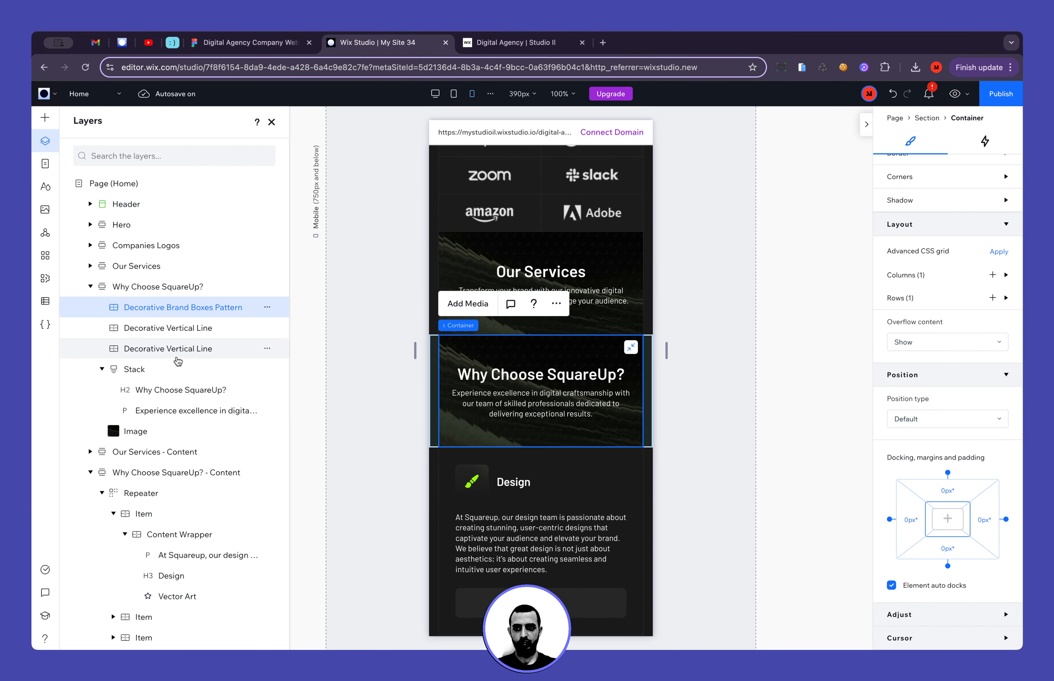
click(91, 287)
click(91, 329)
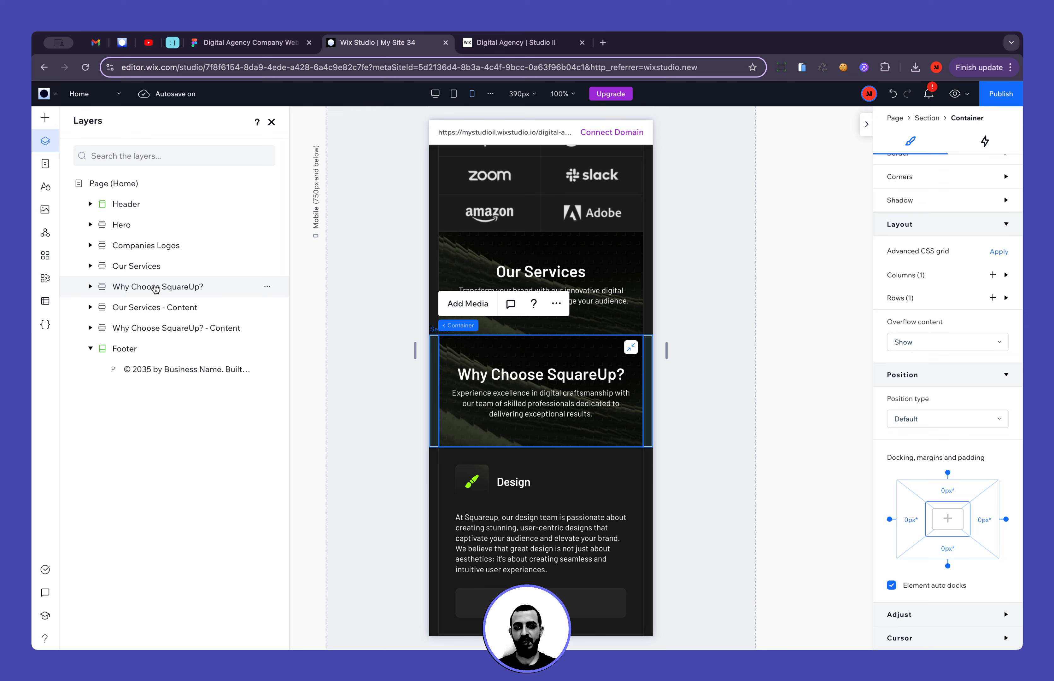
drag(155, 289, 178, 305)
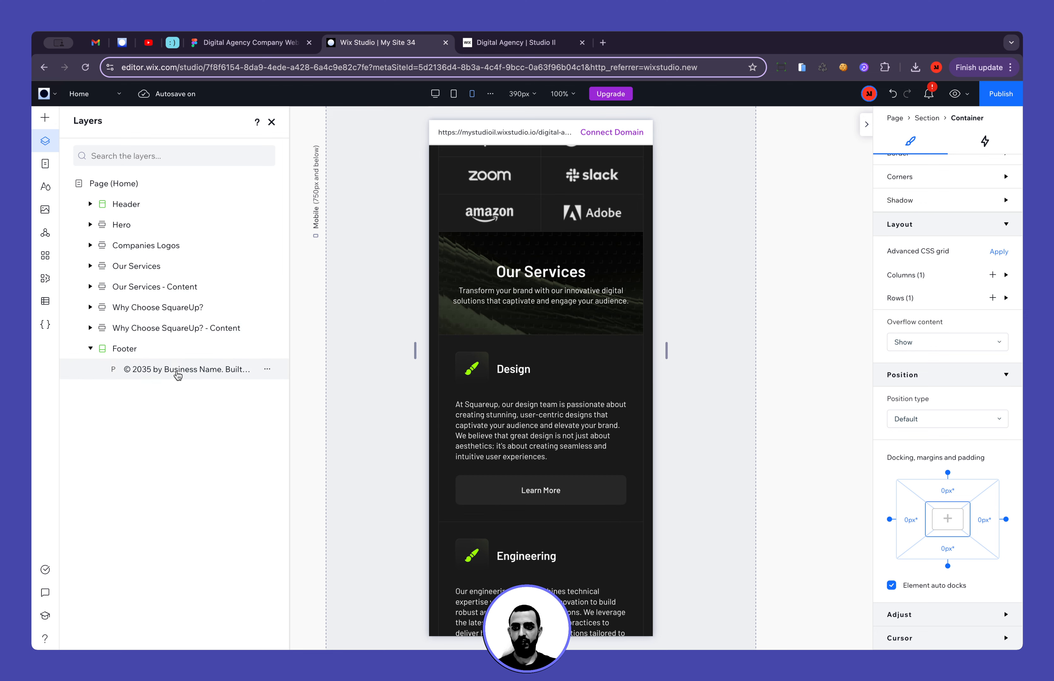
click(272, 123)
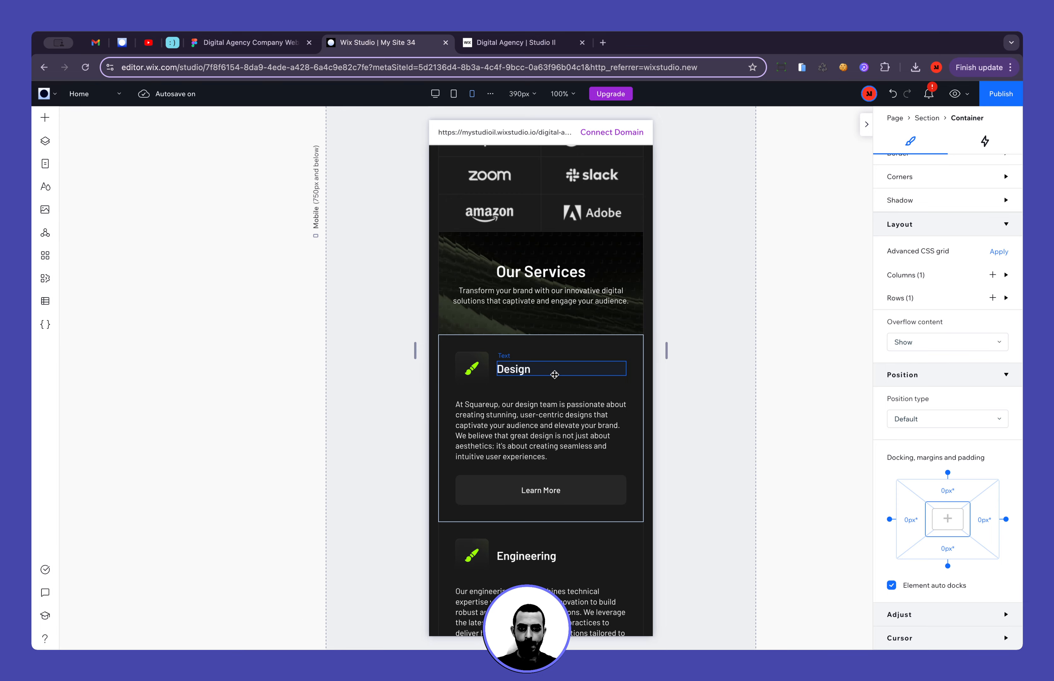
Delete the empty third row from the card grid under Why Choose SquareUp? in the mobile layout
scroll(566, 450, down, 2)
scroll(566, 450, down, 15)
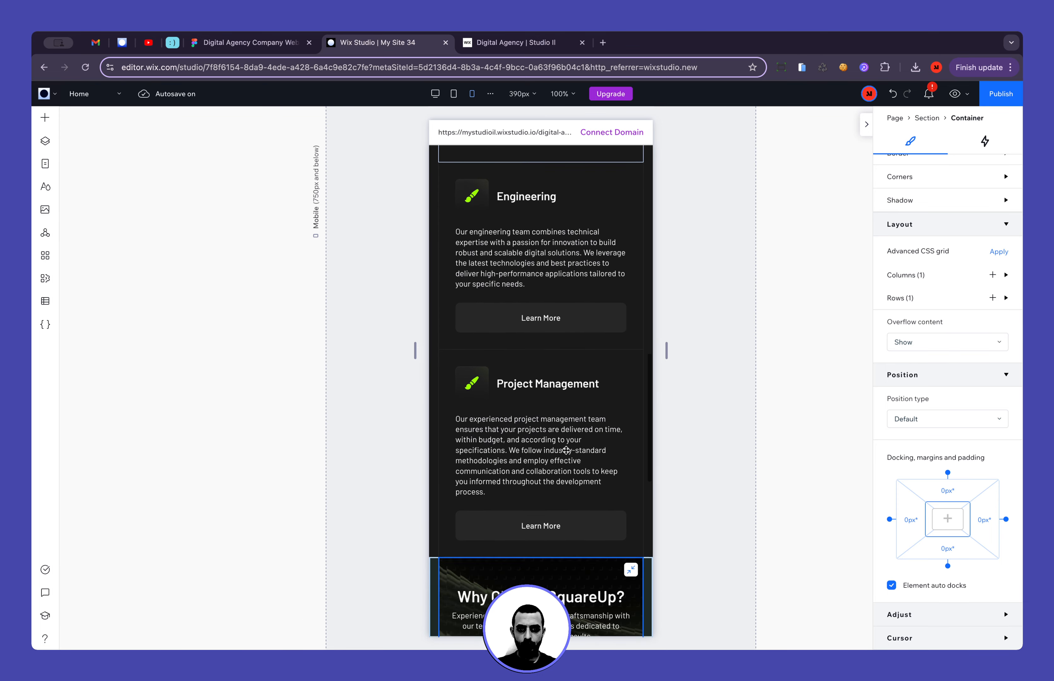
click(578, 424)
click(580, 420)
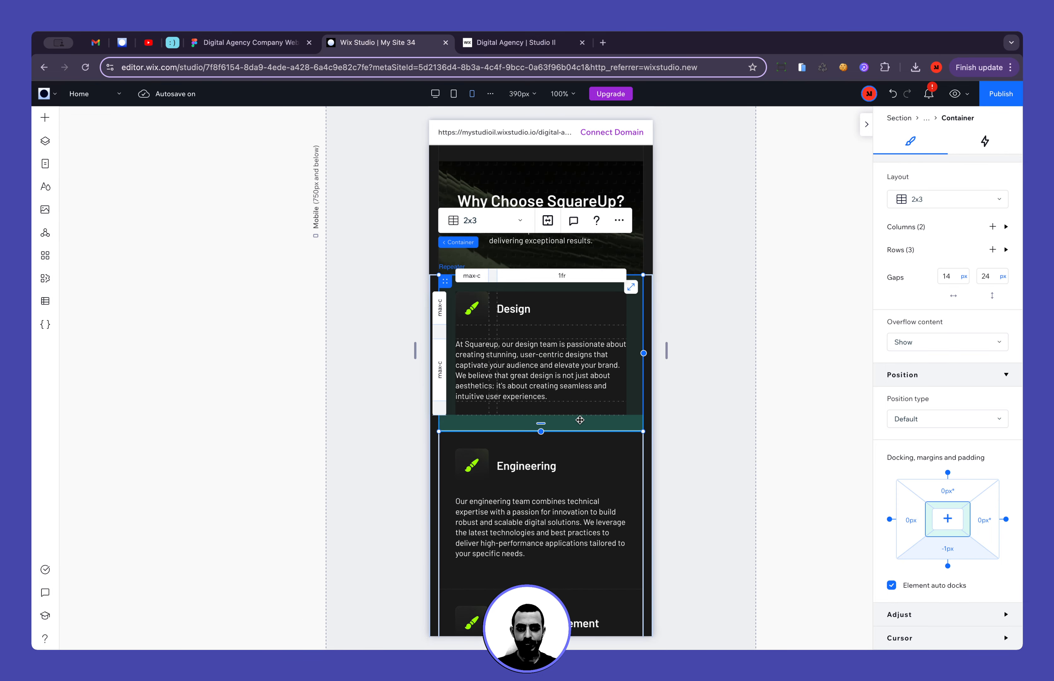
scroll(948, 283, up, 2)
click(1005, 355)
click(1000, 444)
click(952, 531)
click(718, 452)
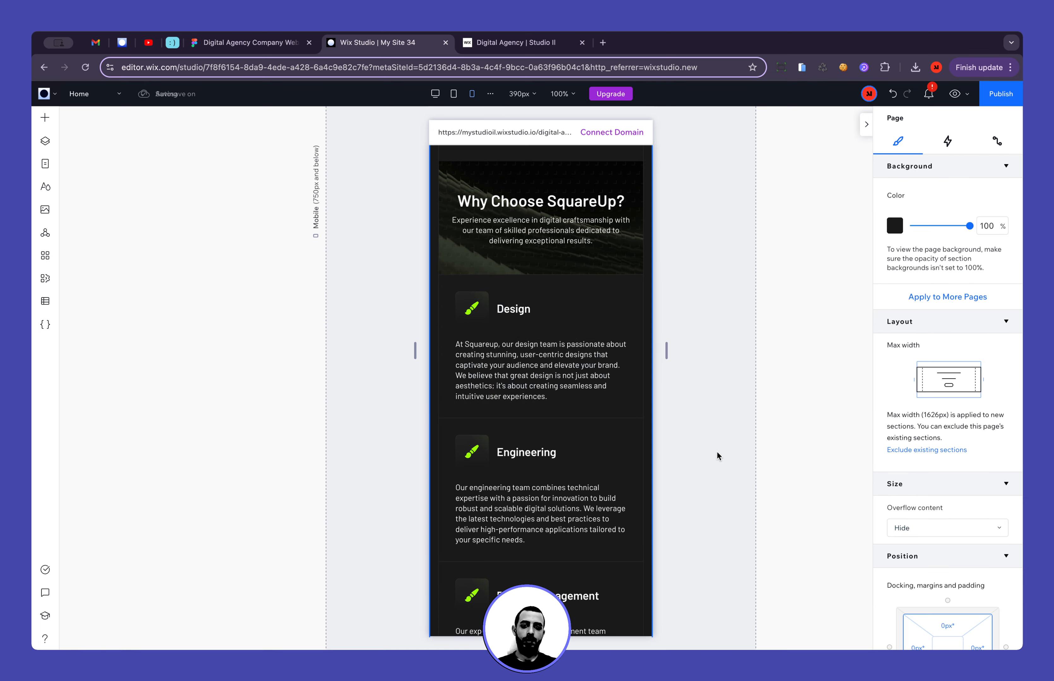
In the desktop layout, set the Why Choose SquareUp? card repeater to 2 items per row
scroll(601, 521, down, 1)
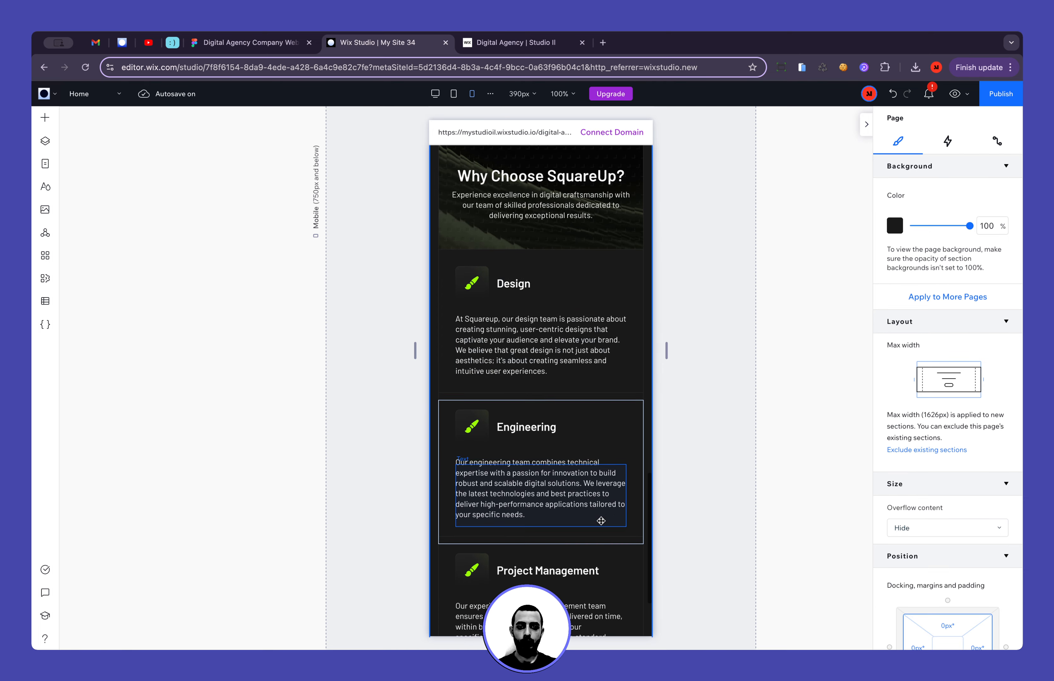
scroll(601, 521, down, 5)
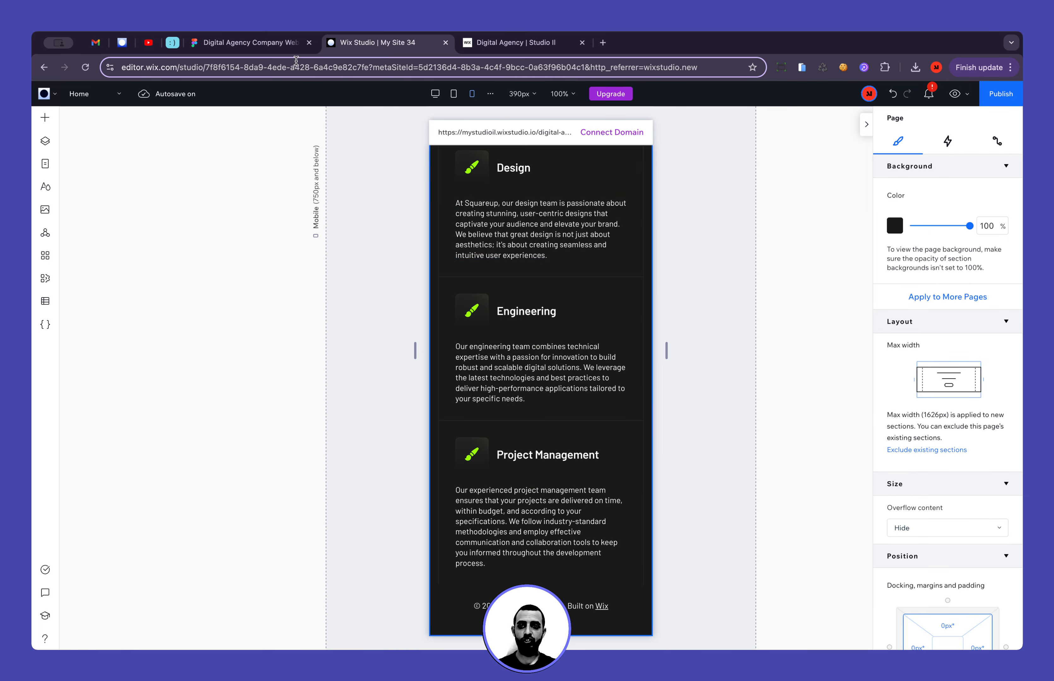
click(435, 93)
click(699, 442)
click(1000, 358)
scroll(997, 431, down, 7)
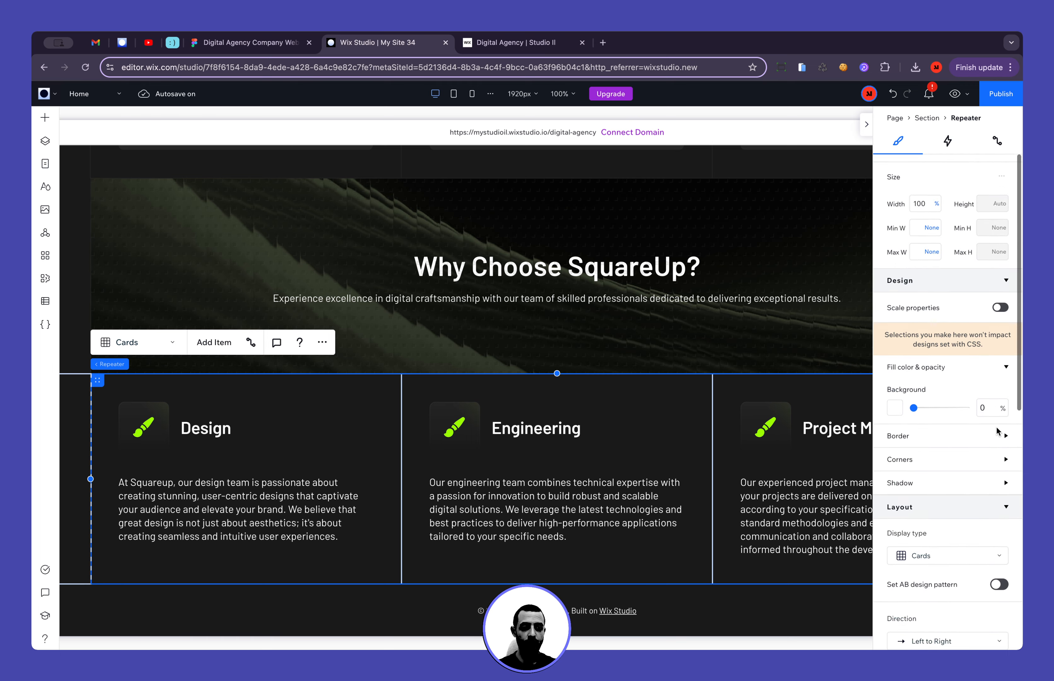
click(1001, 428)
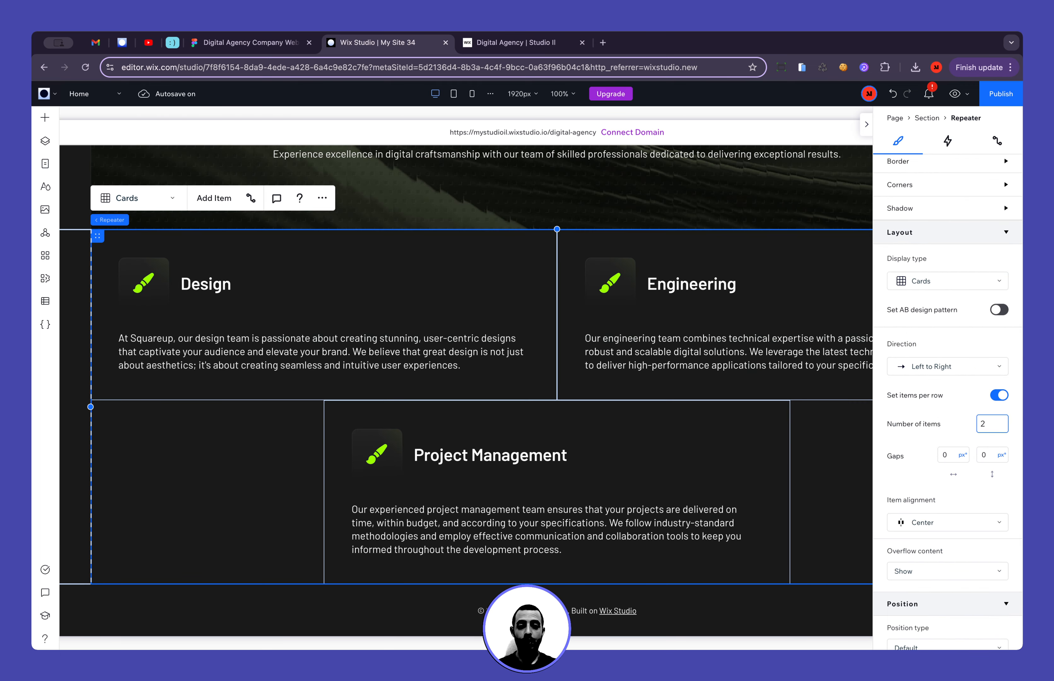
Check the card arrangement in the Figma design and add a fourth item to the Why Choose SquareUp? repeater
click(263, 43)
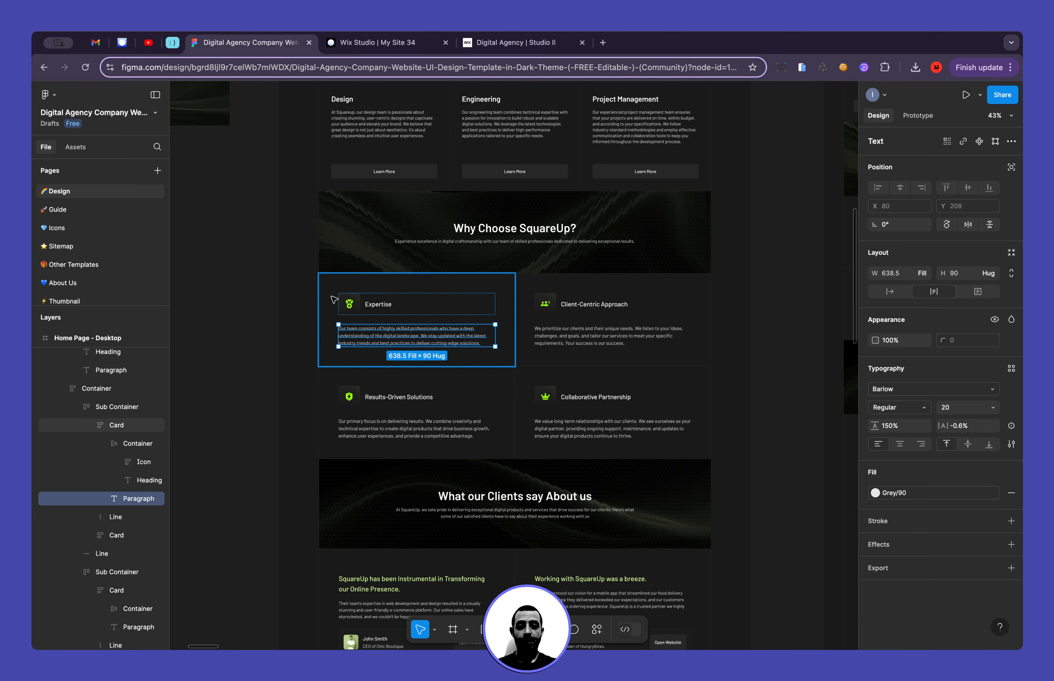
click(377, 42)
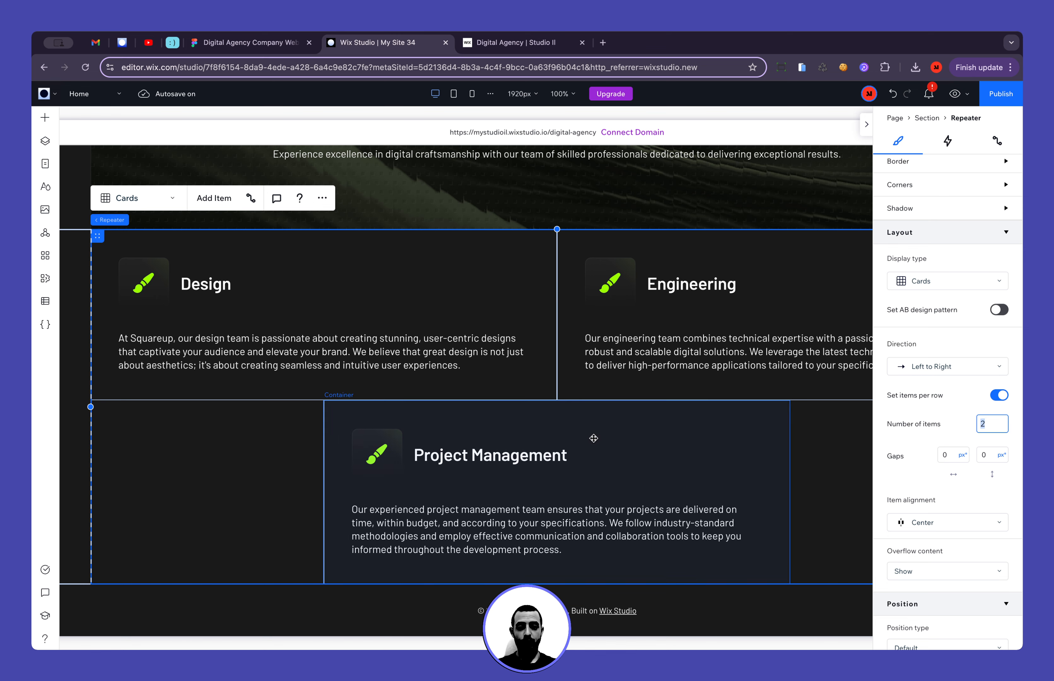
click(534, 430)
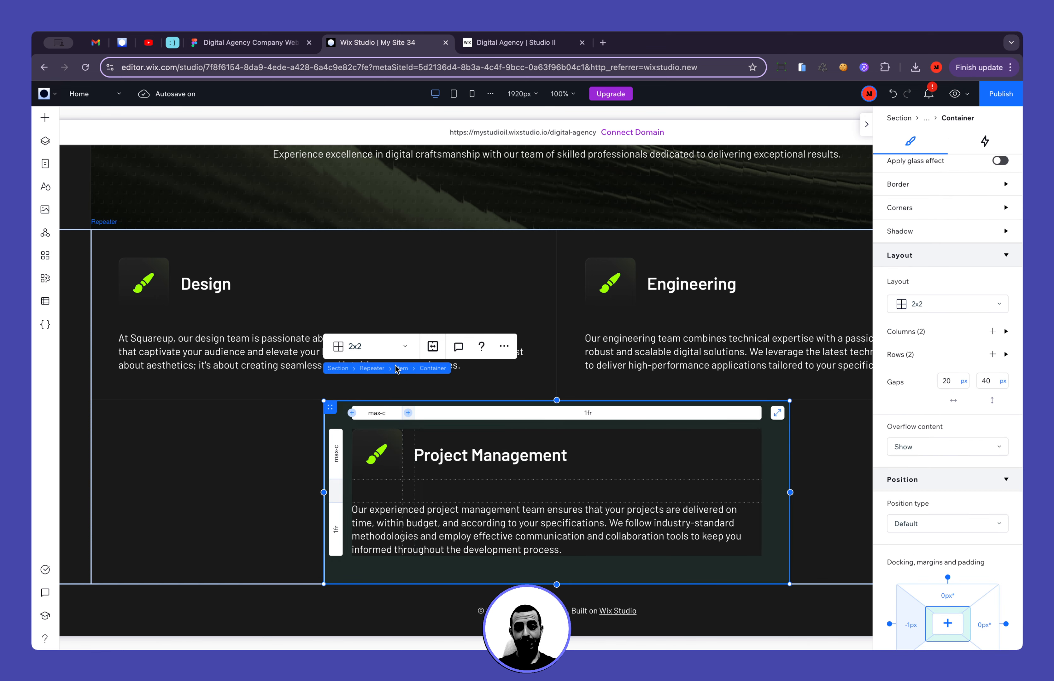
click(371, 368)
click(214, 198)
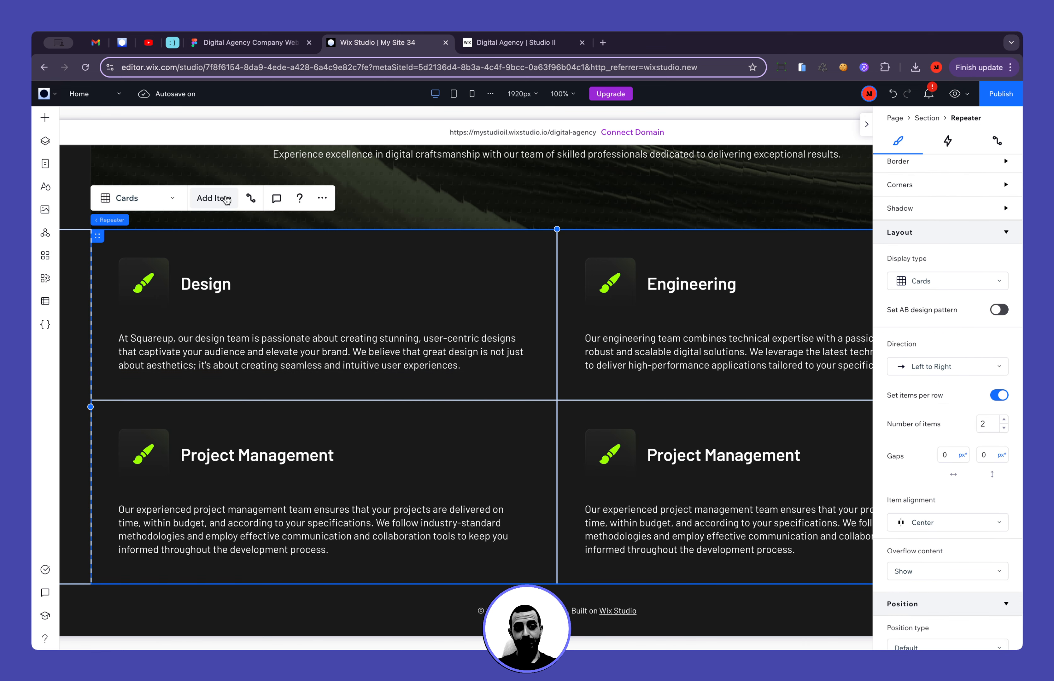
Compare the mobile Our Services Project Management card and its icon with the matching card in the Figma mobile frame
click(472, 93)
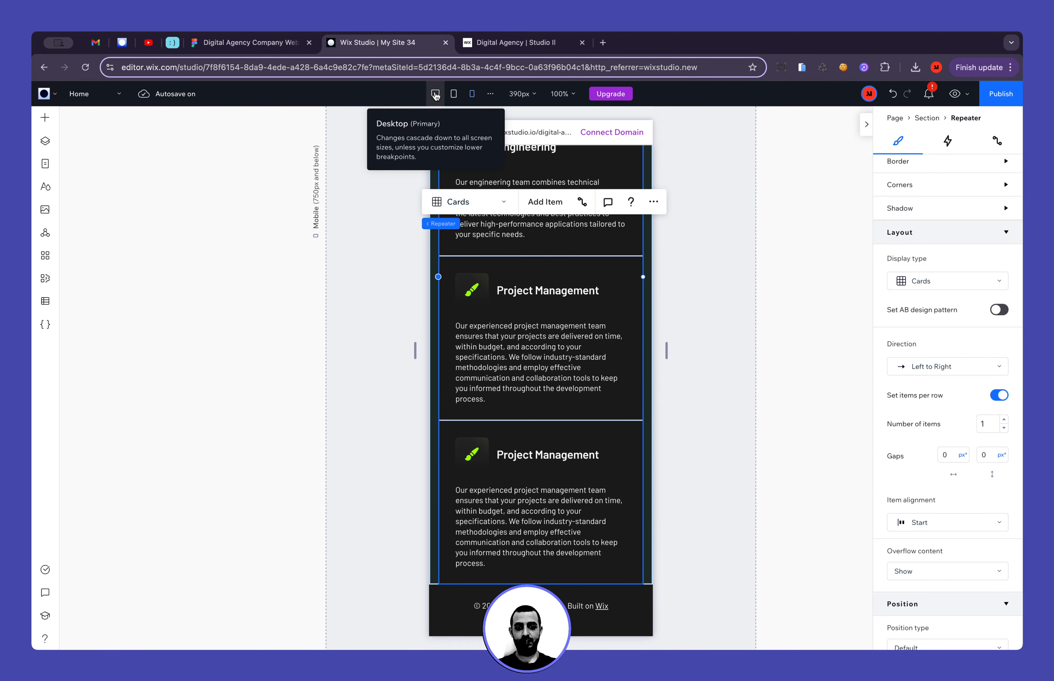
scroll(488, 409, up, 2)
scroll(487, 410, up, 14)
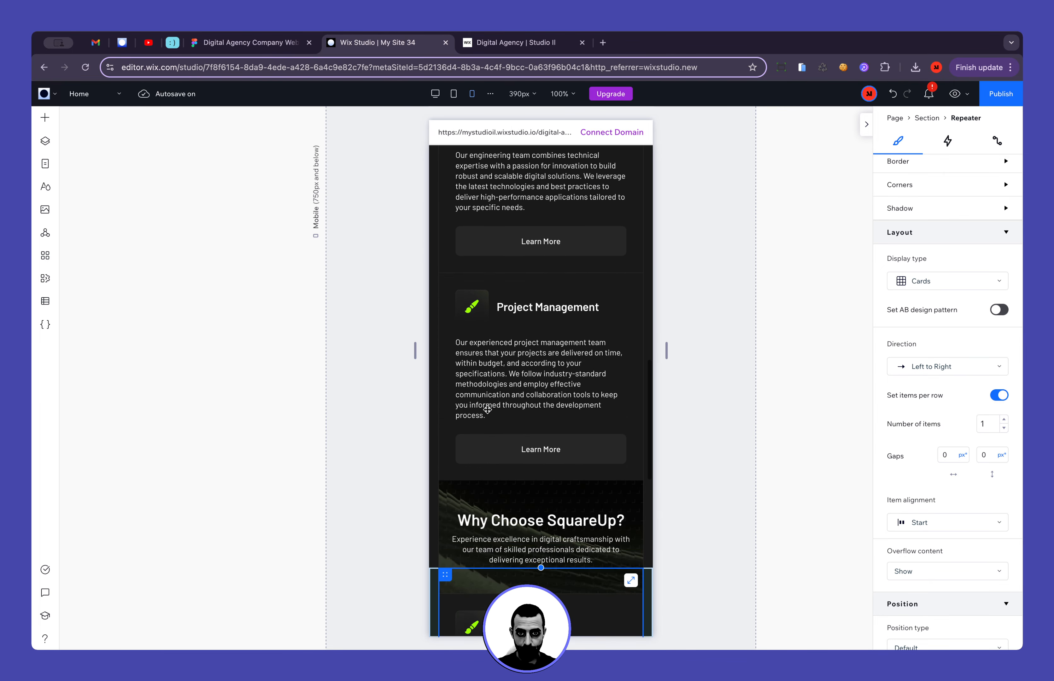
click(481, 388)
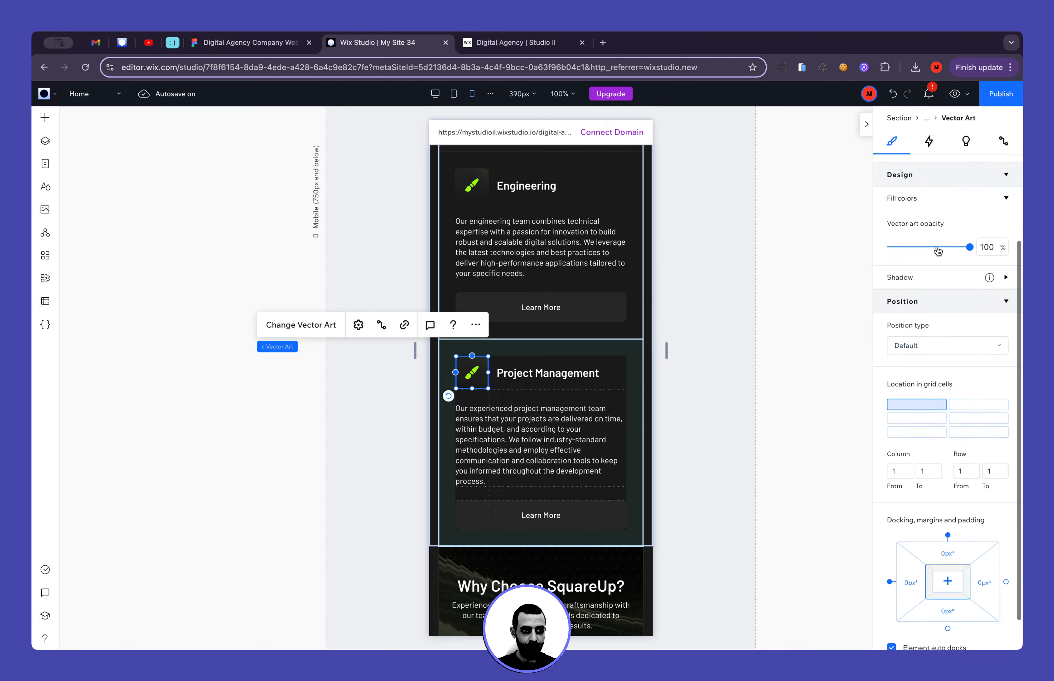
click(248, 42)
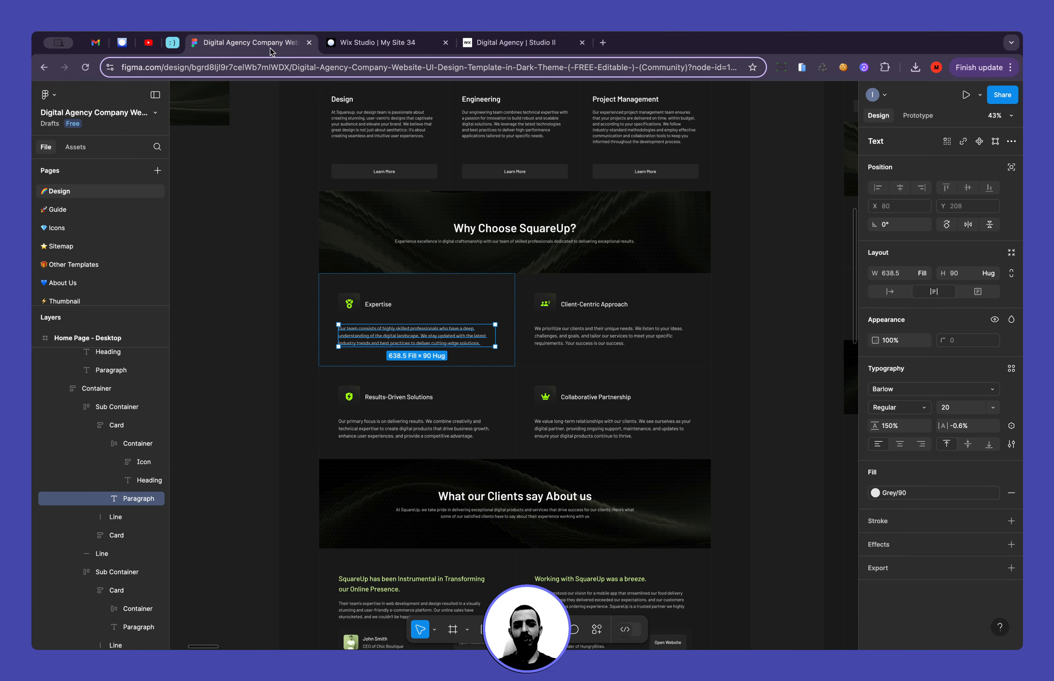
scroll(509, 325, up, 5)
scroll(508, 209, up, 10)
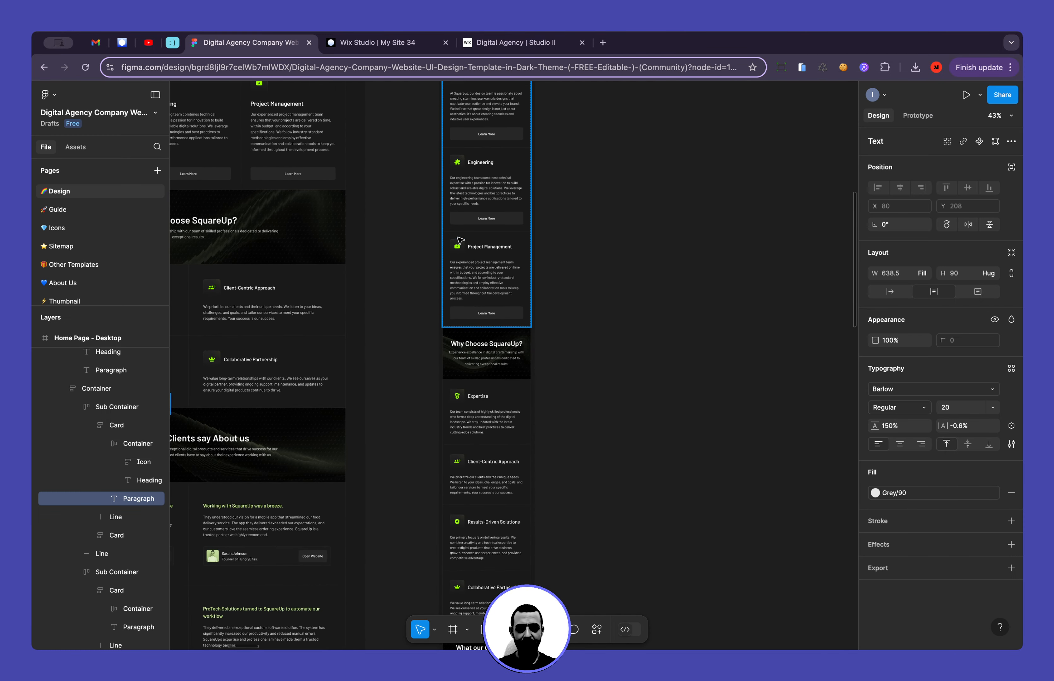
click(473, 253)
double_click(473, 253)
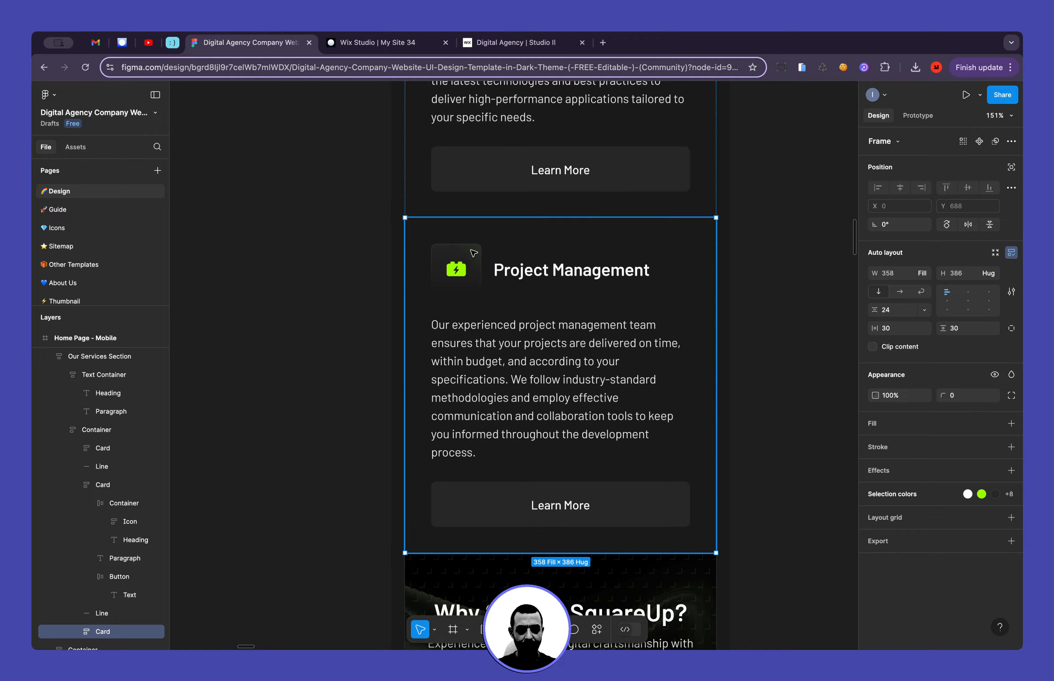
double_click(473, 253)
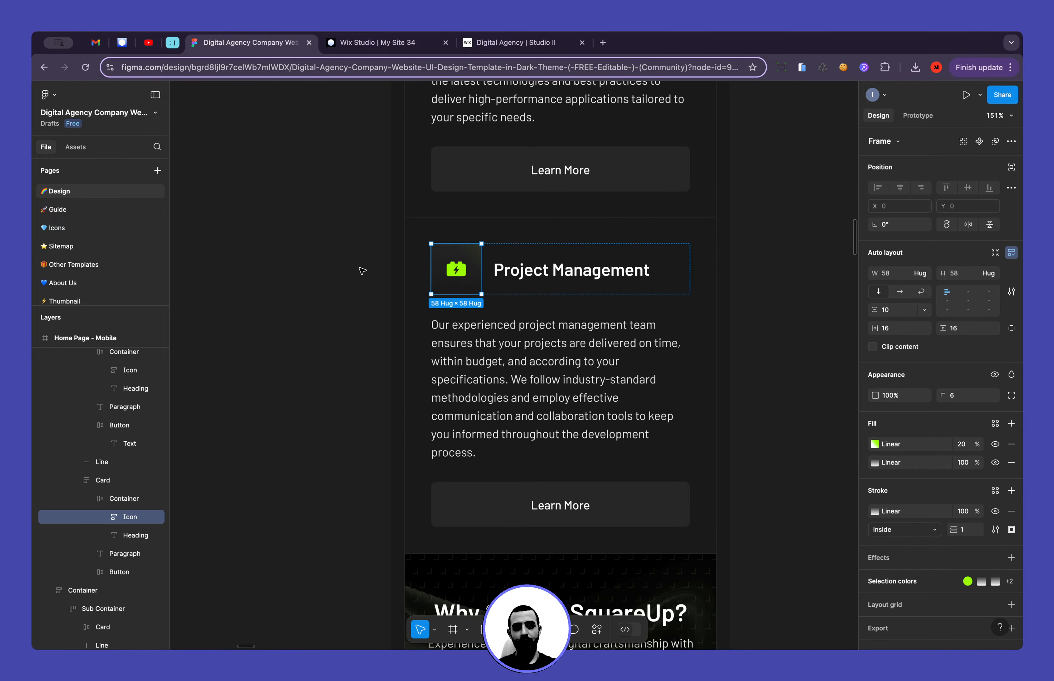
Examine the remaining home page sections and the services page card grids in the Figma file
scroll(362, 271, down, 10)
scroll(362, 271, left, 5)
scroll(362, 271, up, 1)
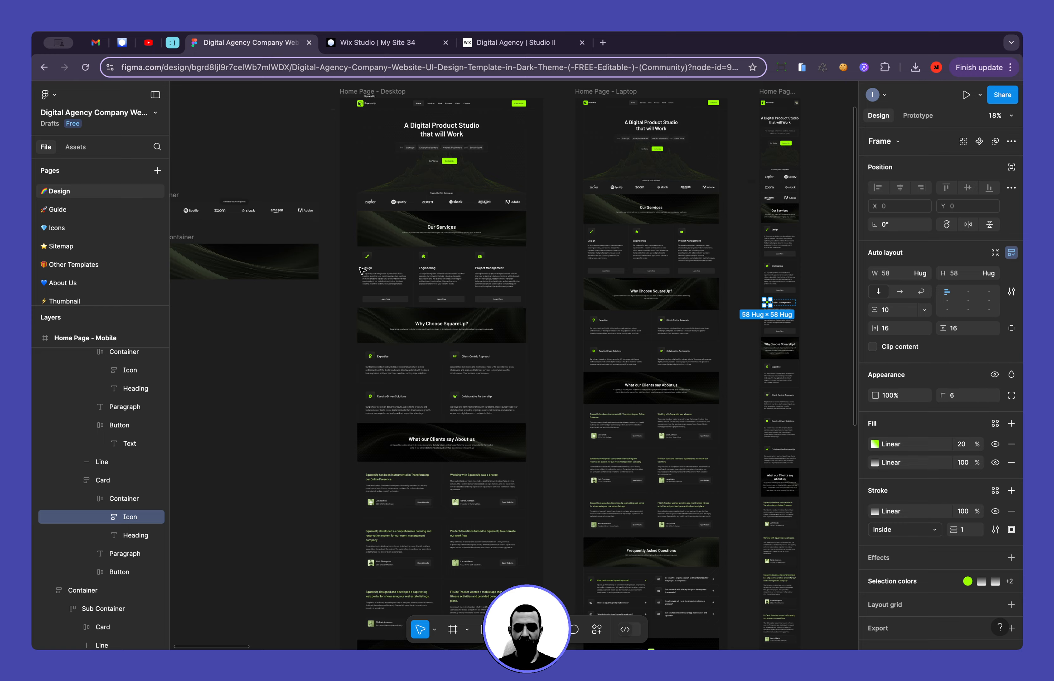
scroll(362, 271, up, 3)
scroll(362, 272, down, 6)
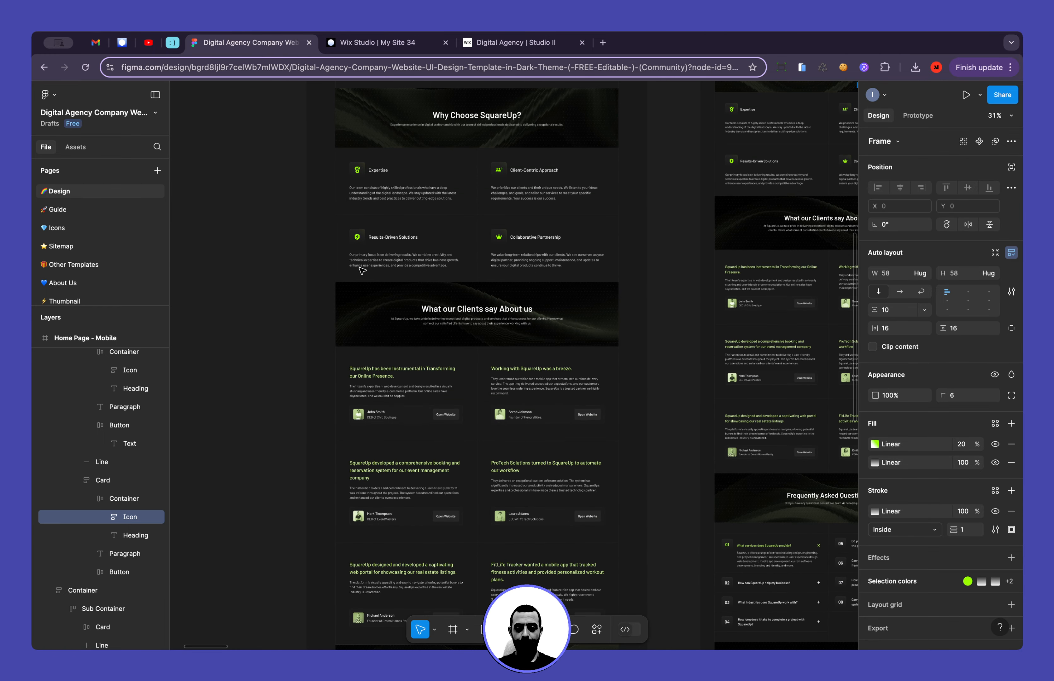
scroll(362, 271, up, 1)
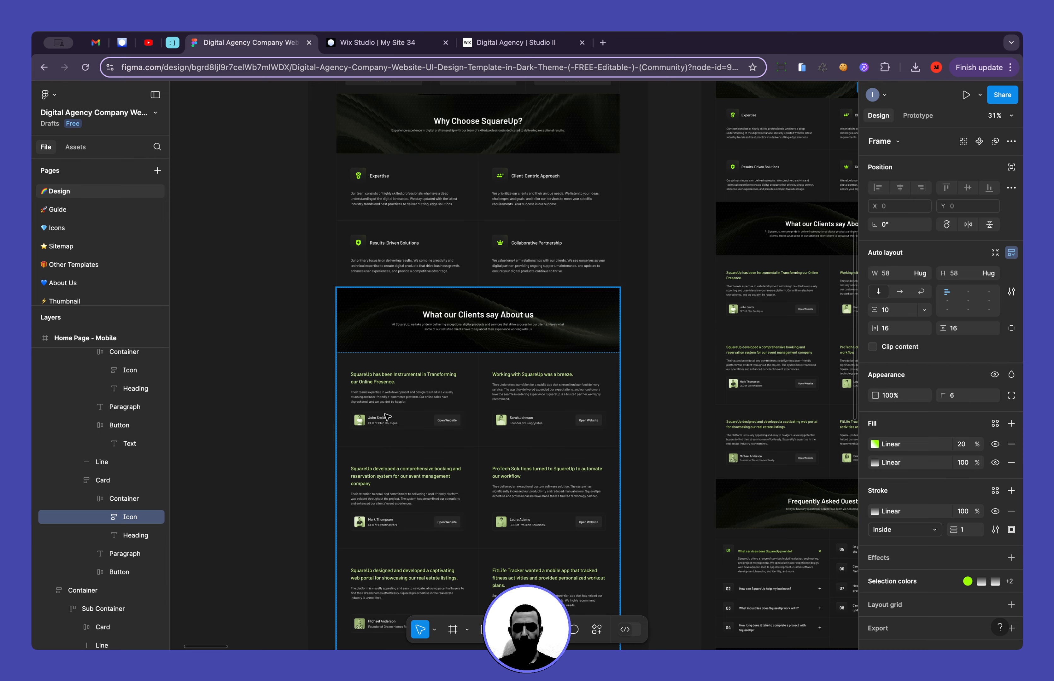
scroll(387, 417, down, 5)
scroll(387, 416, up, 9)
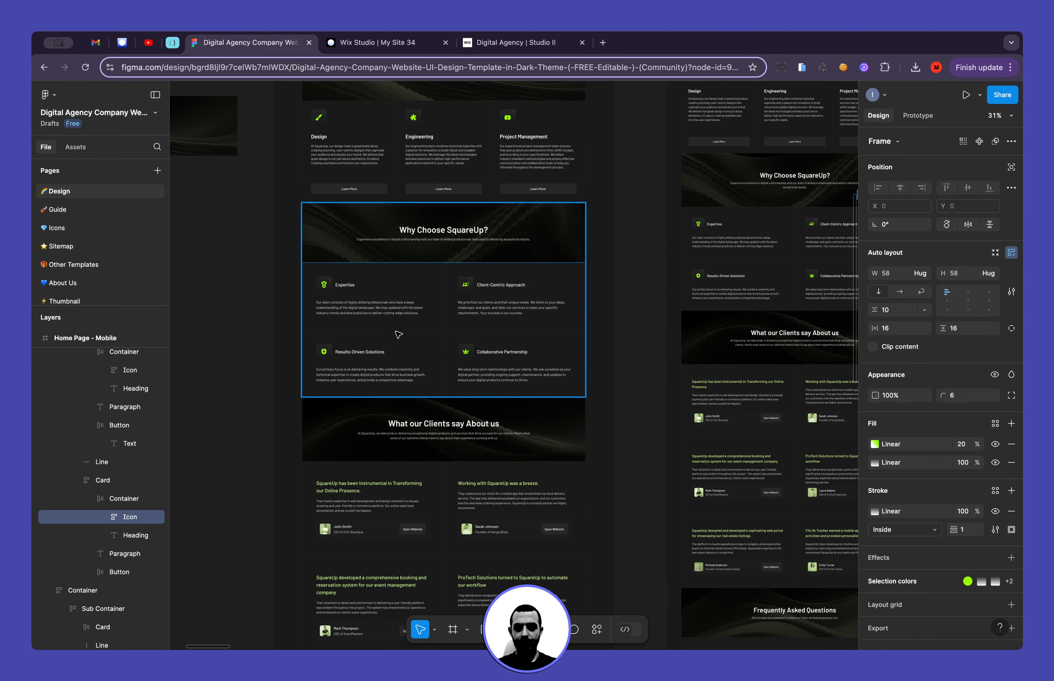
scroll(377, 288, right, 20)
scroll(369, 279, up, 5)
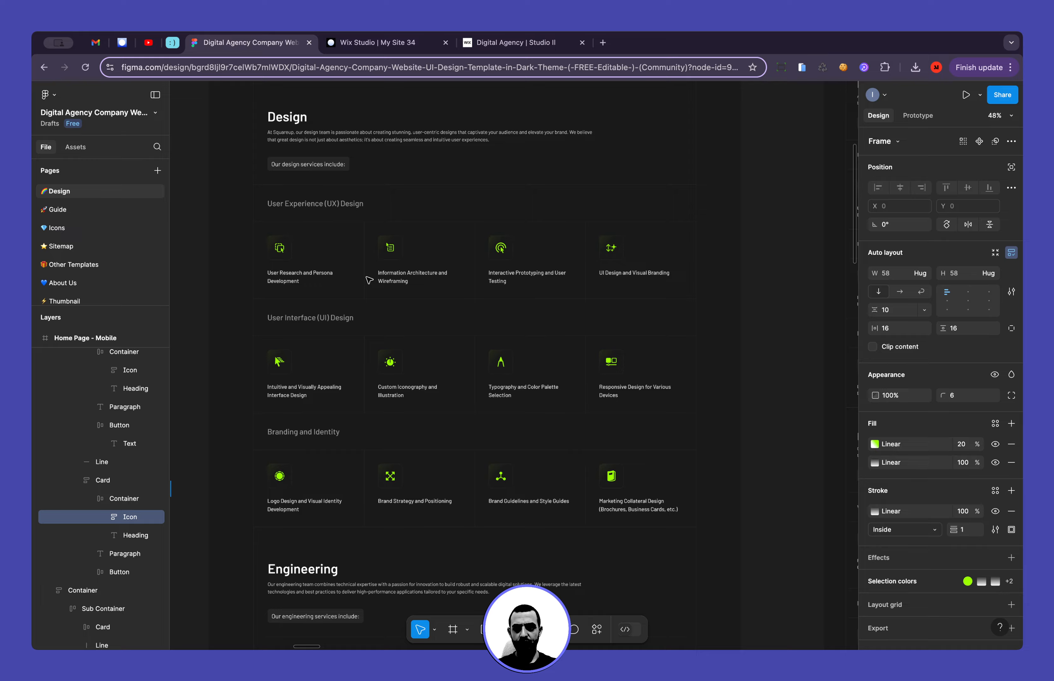
scroll(321, 271, up, 5)
scroll(321, 271, down, 5)
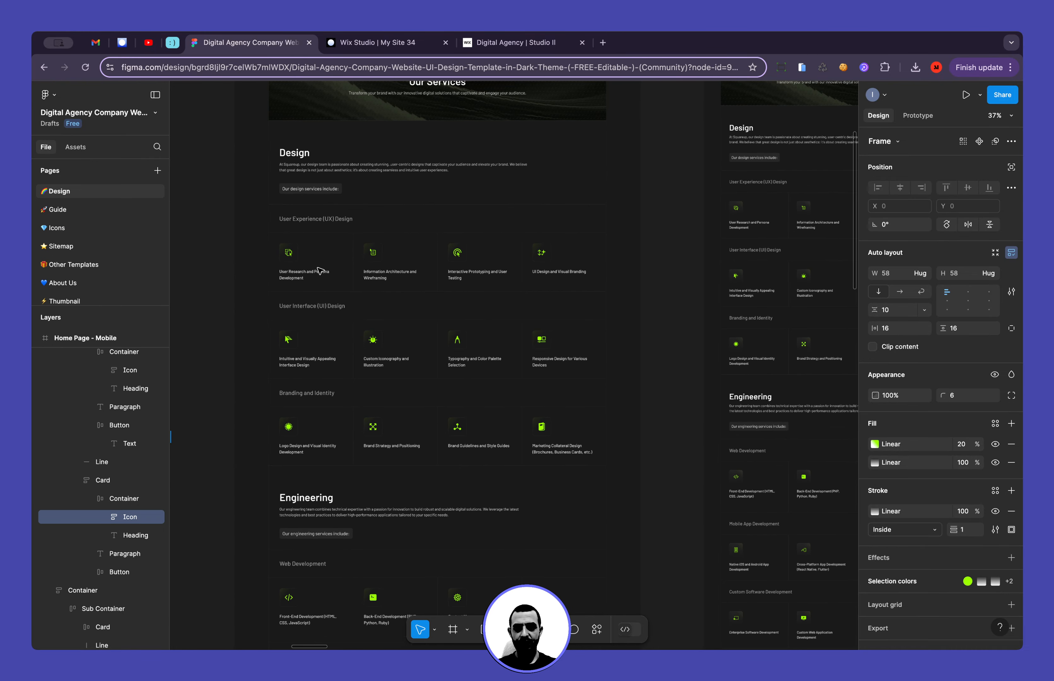
Examine the card grids in the desktop, laptop and mobile Services Page frames and the project grid in the Works Page frames in Figma
scroll(650, 316, left, 5)
scroll(650, 315, down, 2)
scroll(649, 314, down, 1)
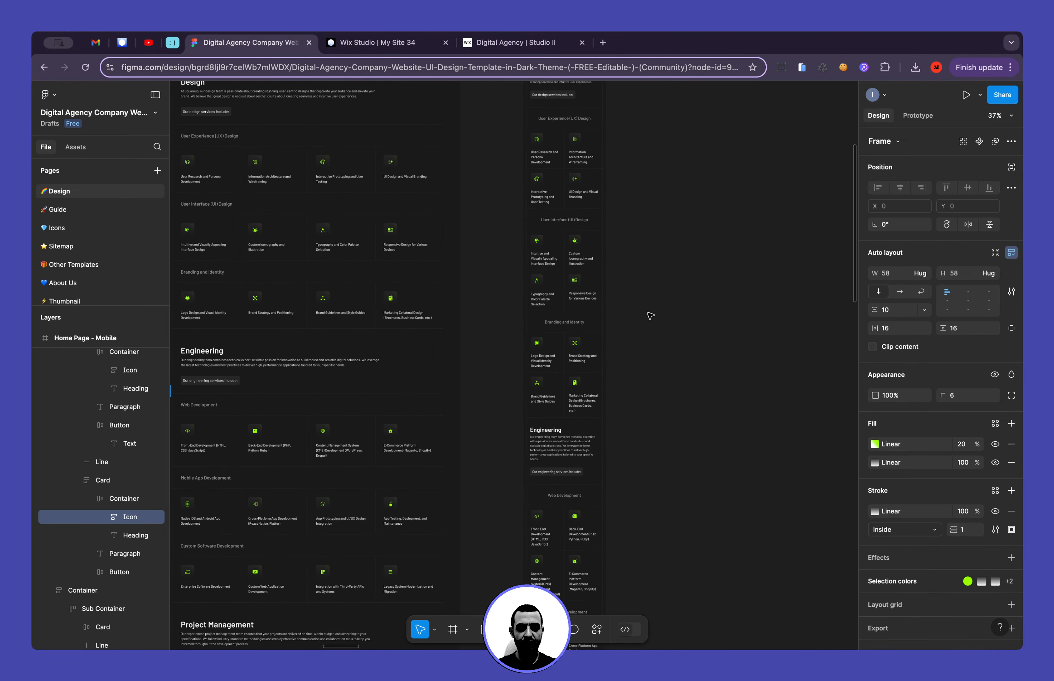
scroll(576, 305, down, 3)
scroll(575, 305, right, 15)
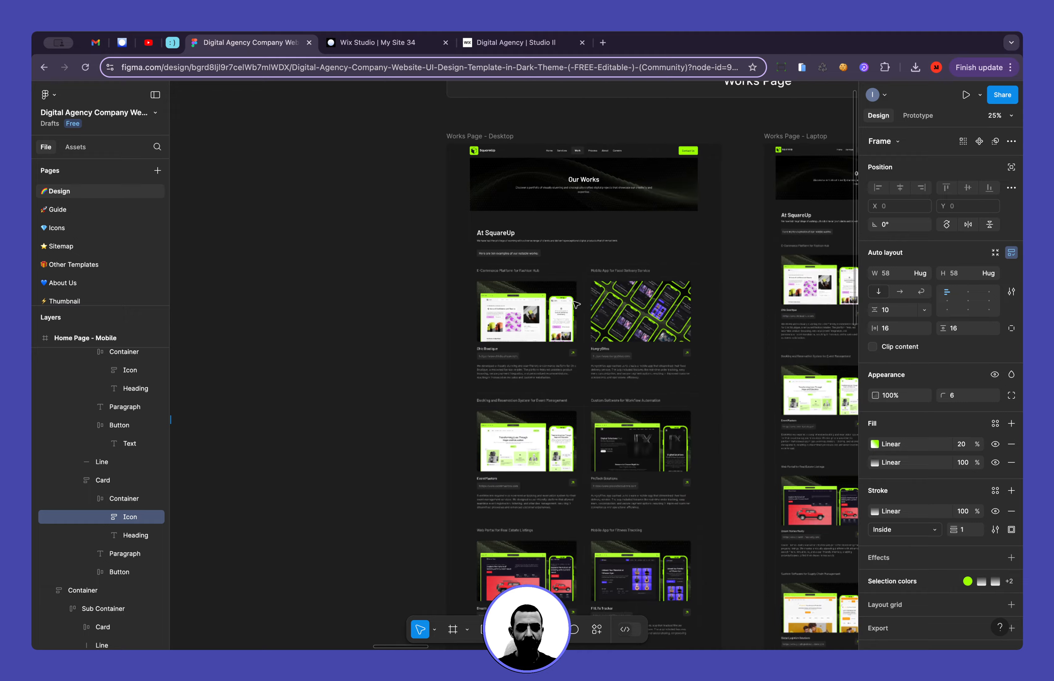
scroll(576, 304, left, 10)
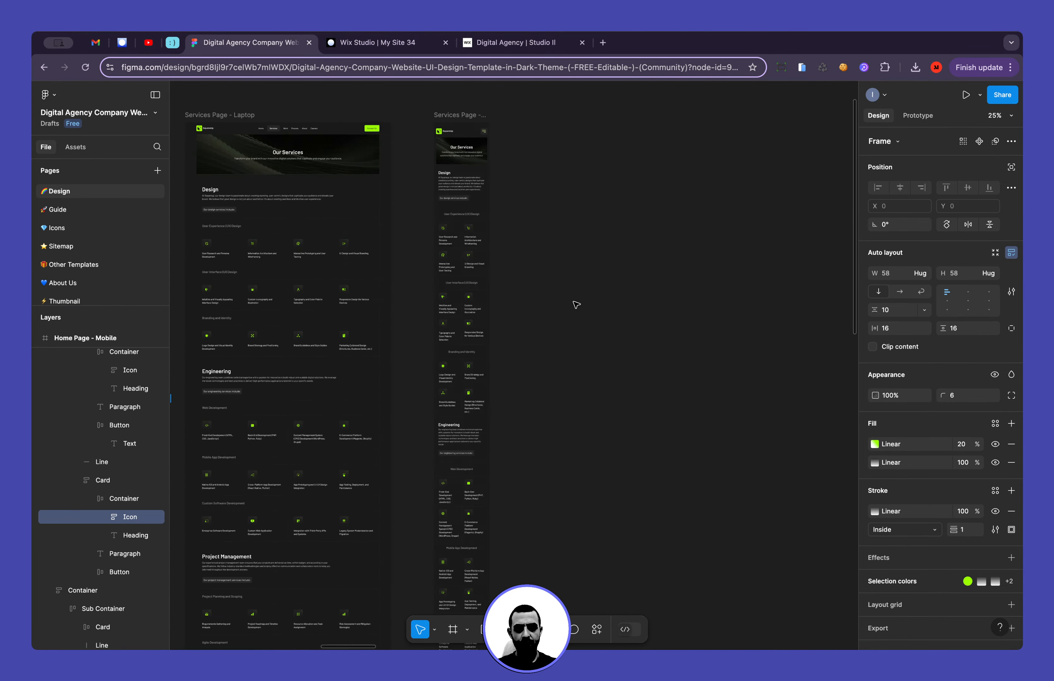
scroll(575, 305, up, 3)
scroll(575, 304, down, 5)
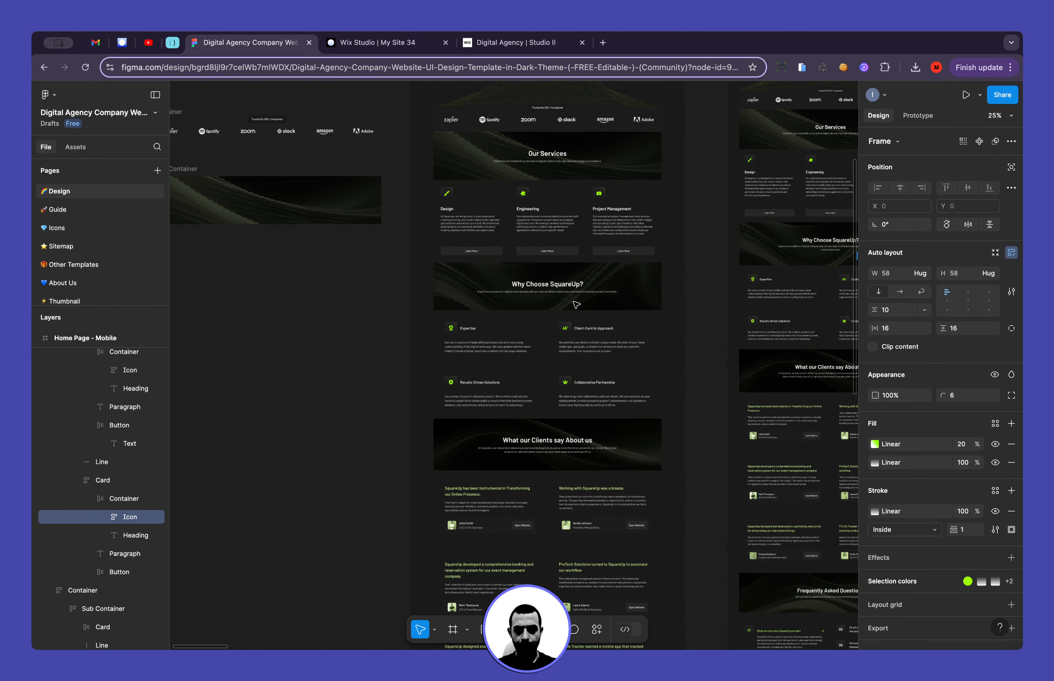
Inspect the testimonial cards of the What our Clients say About us section, selecting the first card's author container
scroll(545, 420, up, 4)
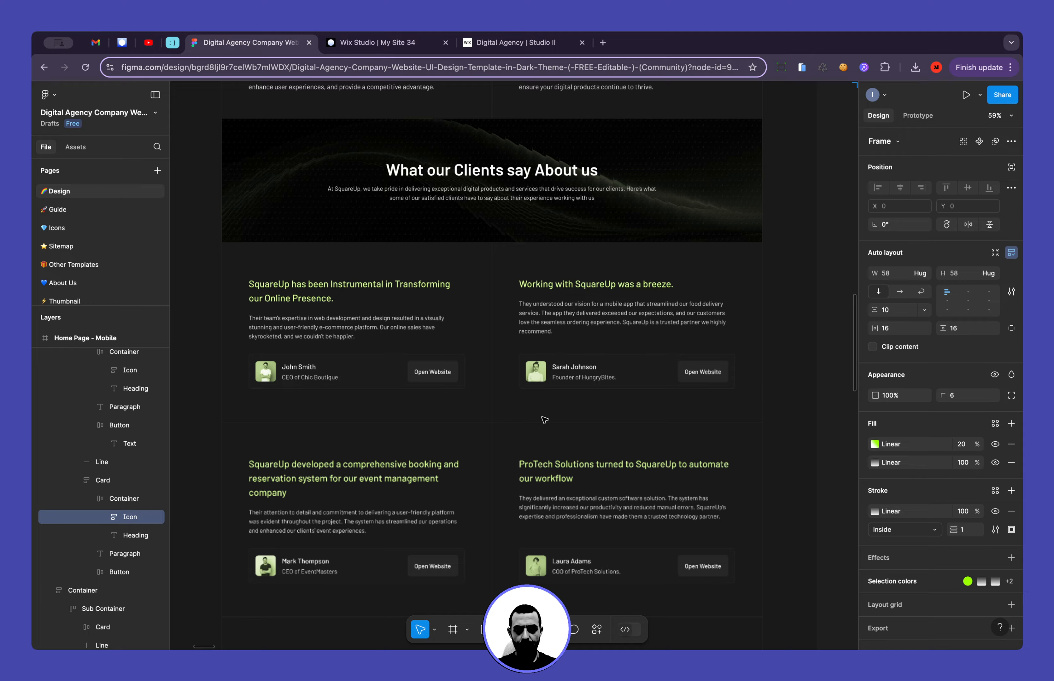
scroll(544, 420, down, 5)
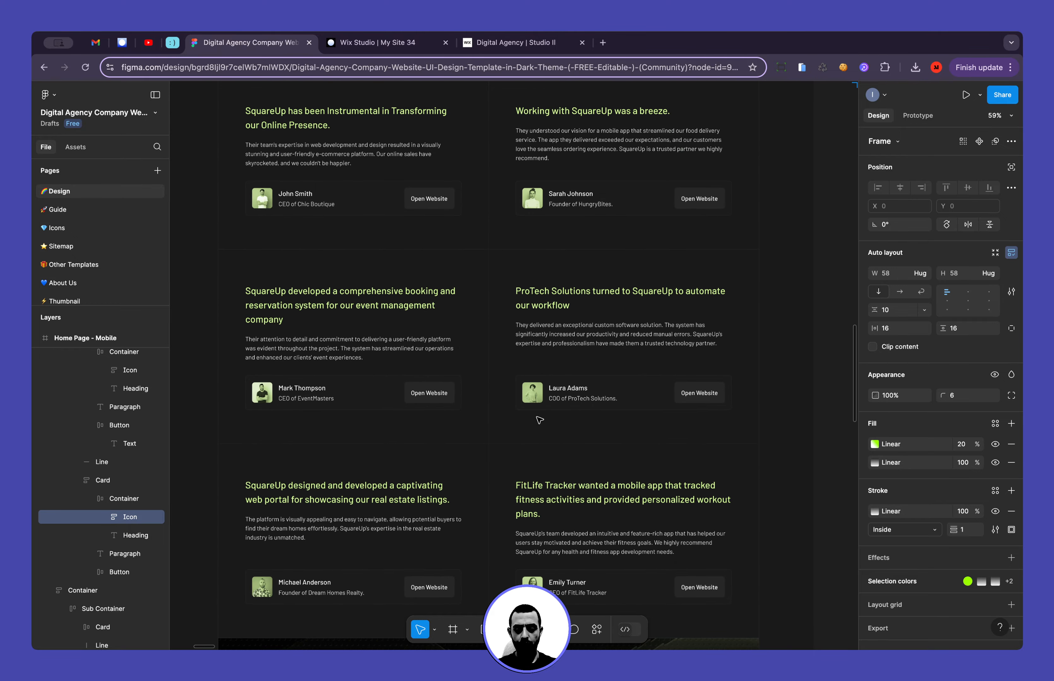
scroll(539, 419, up, 2)
scroll(343, 243, up, 3)
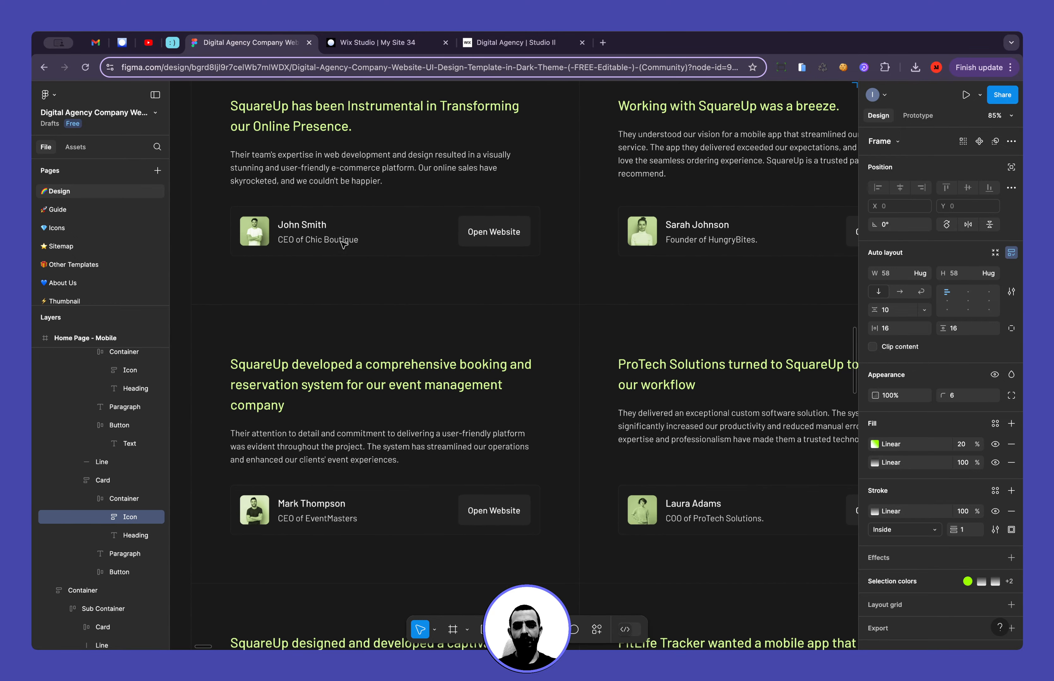
scroll(344, 244, up, 2)
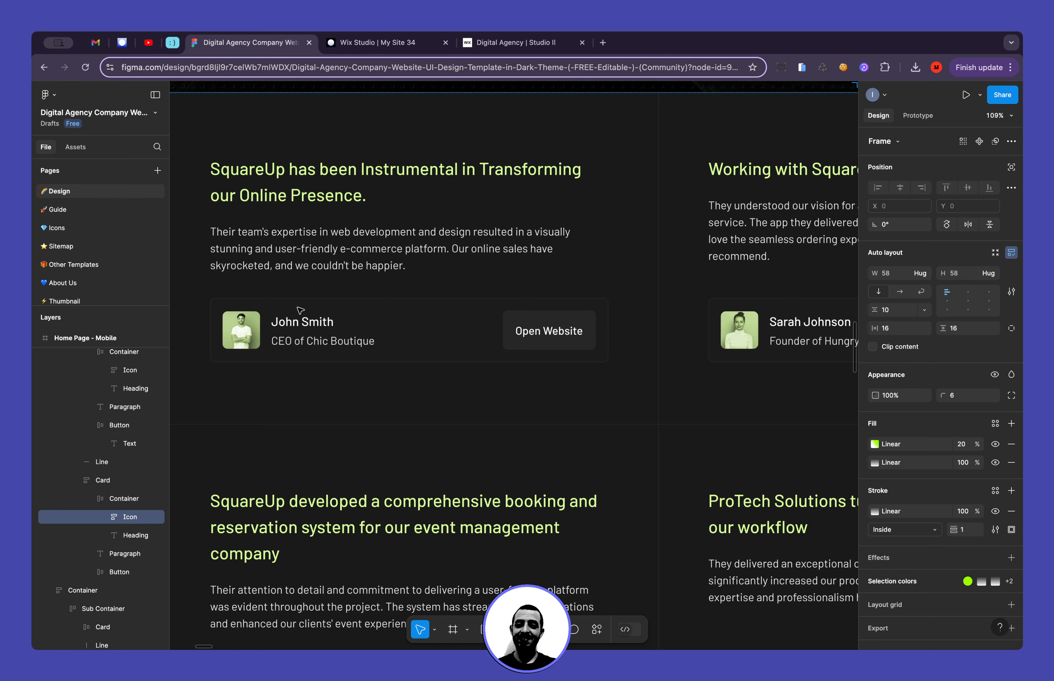
double_click(242, 303)
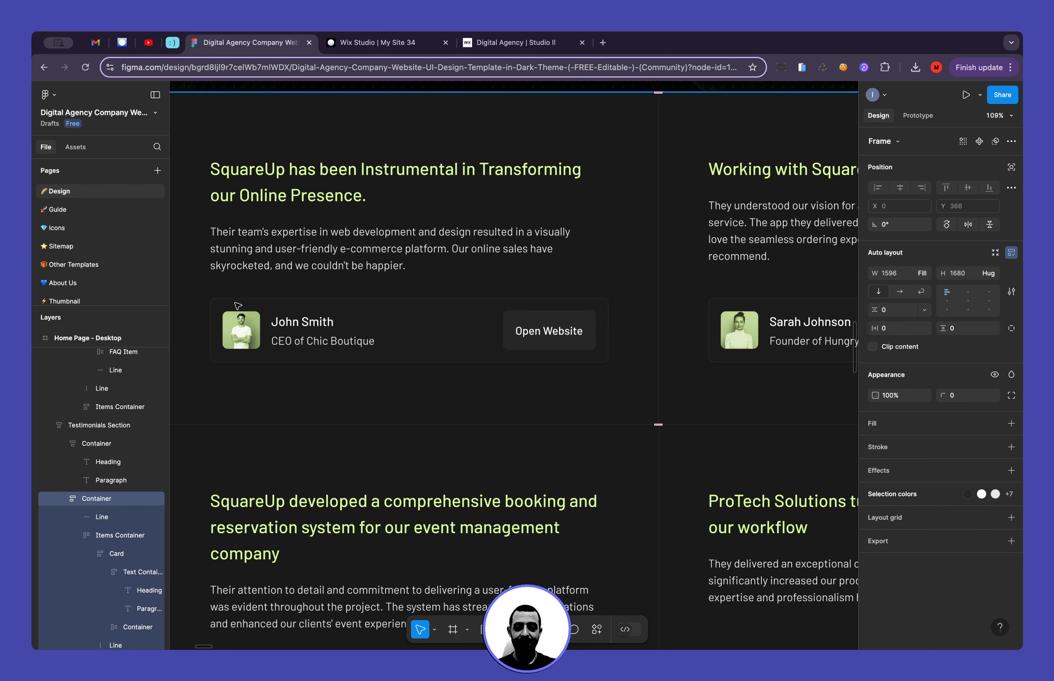
double_click(235, 304)
double_click(235, 303)
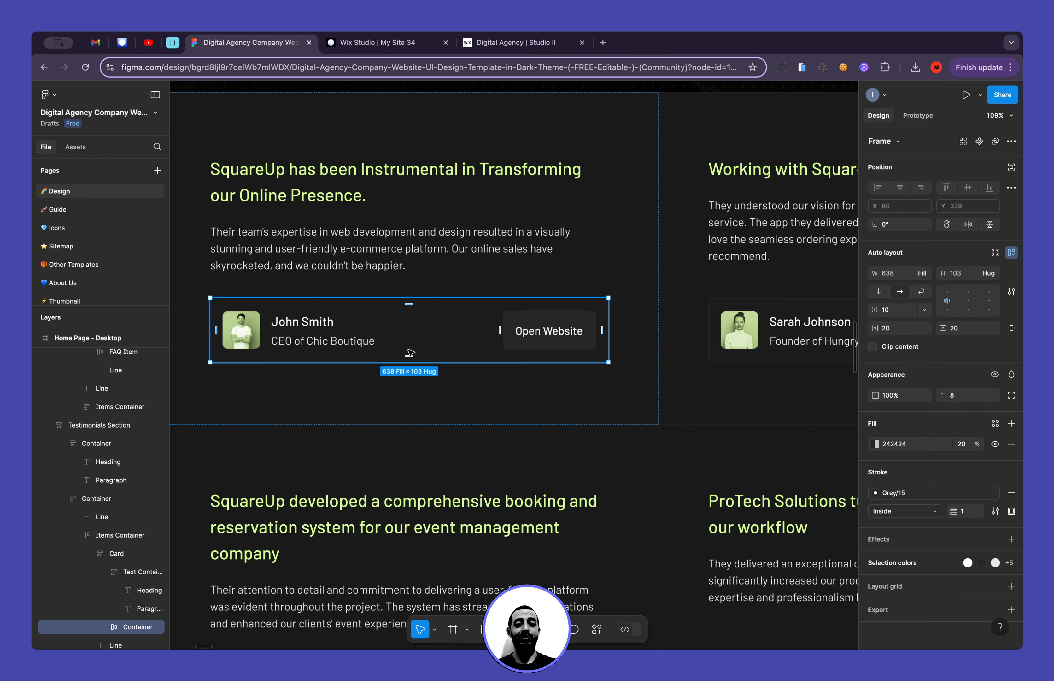
scroll(557, 359, left, 3)
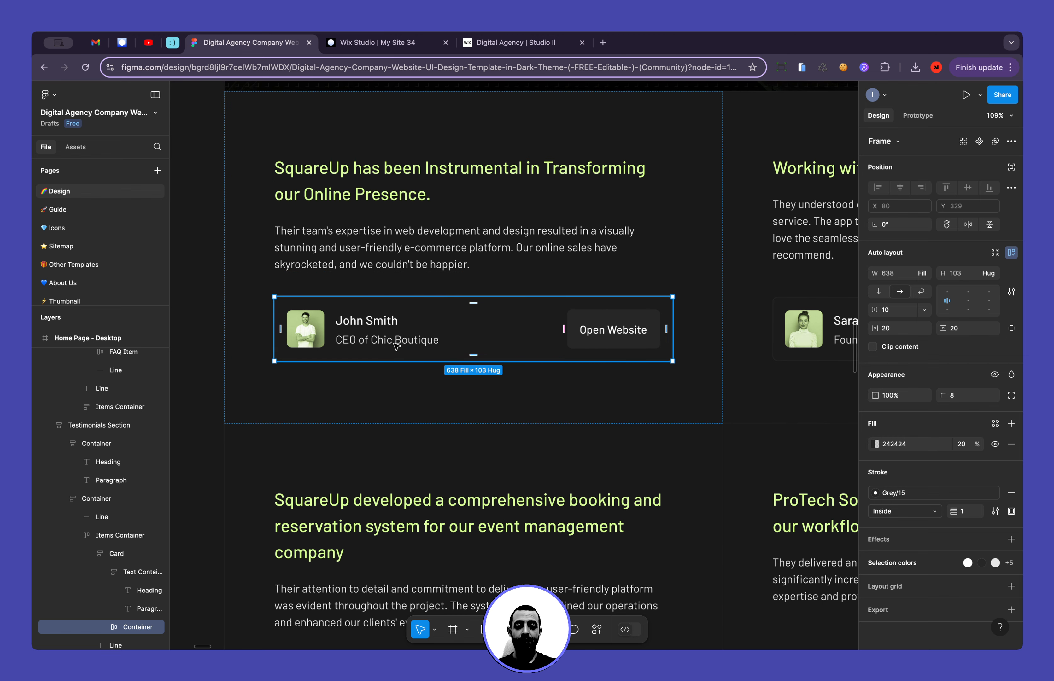
drag(672, 329, 542, 327)
Review the remaining desktop home page design: the testimonials grid, FAQ, Thank you banner, contact form, footer and Why Choose SquareUp? cards
scroll(507, 345, down, 5)
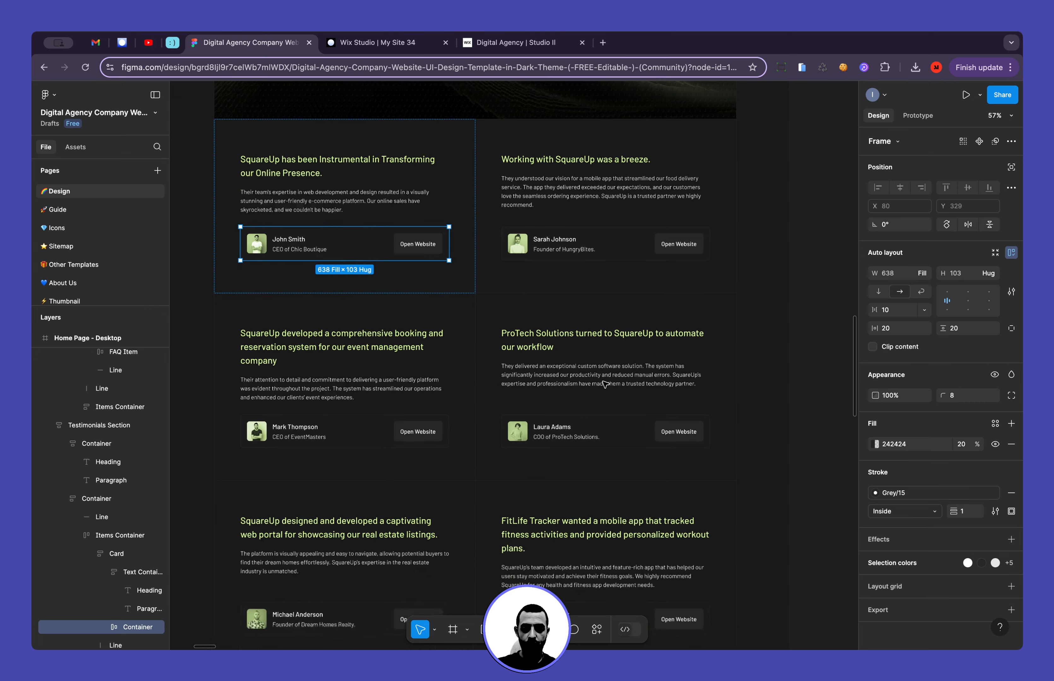
scroll(576, 376, down, 10)
scroll(606, 384, down, 12)
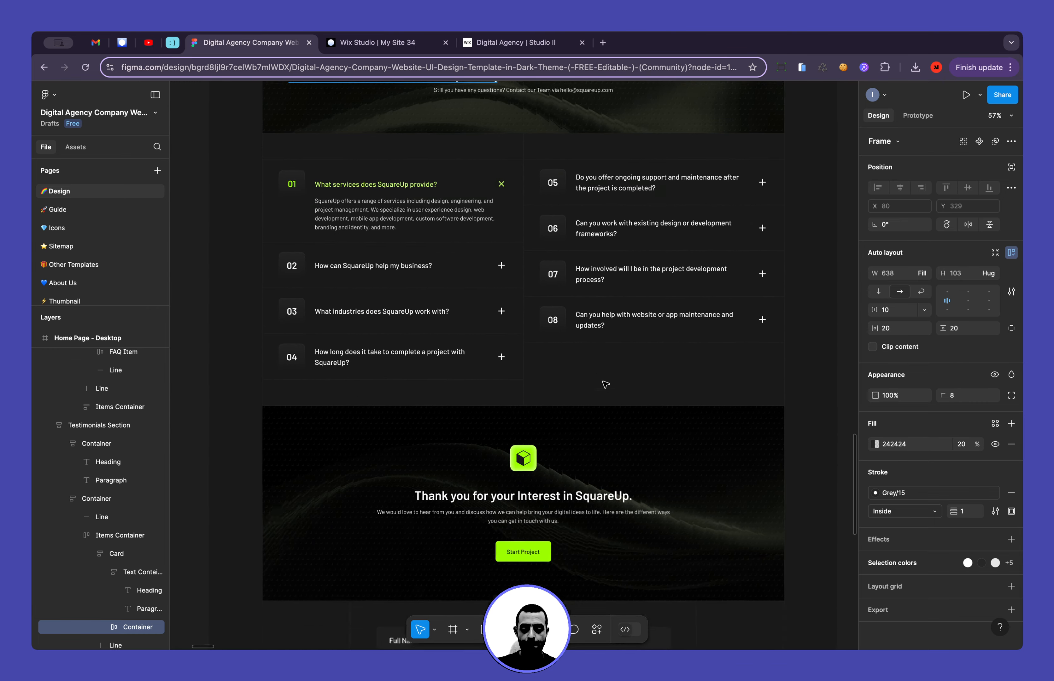
scroll(606, 385, down, 4)
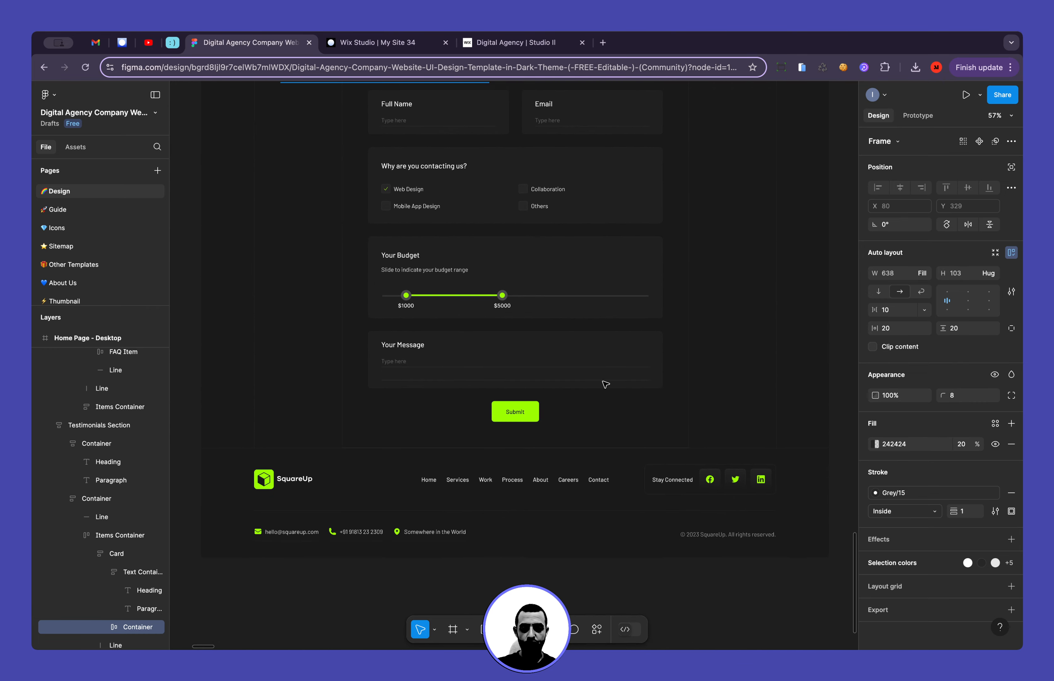
scroll(605, 385, down, 2)
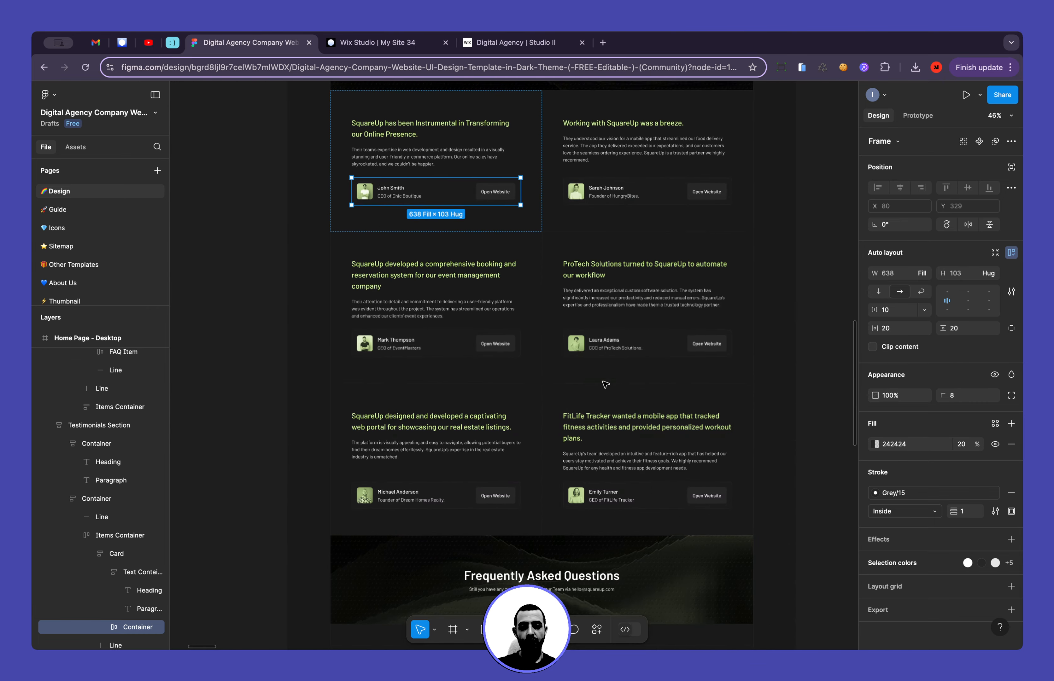
scroll(605, 384, up, 10)
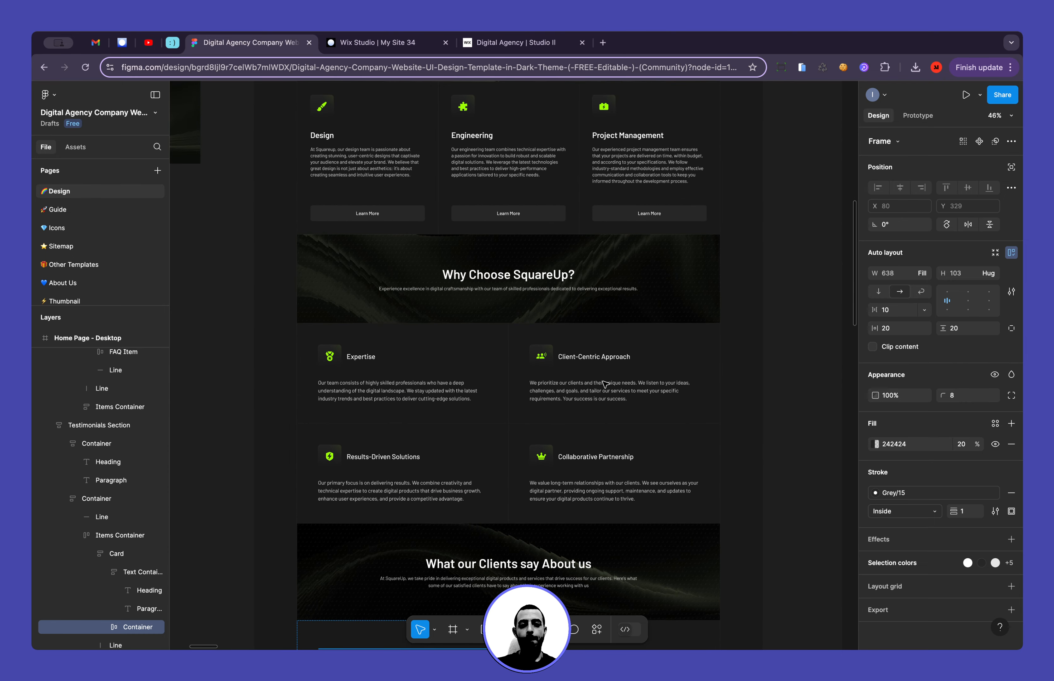
Publish the site from Wix Studio, reload the live page and check its Our Services and Why Choose SquareUp? cards on desktop
click(376, 42)
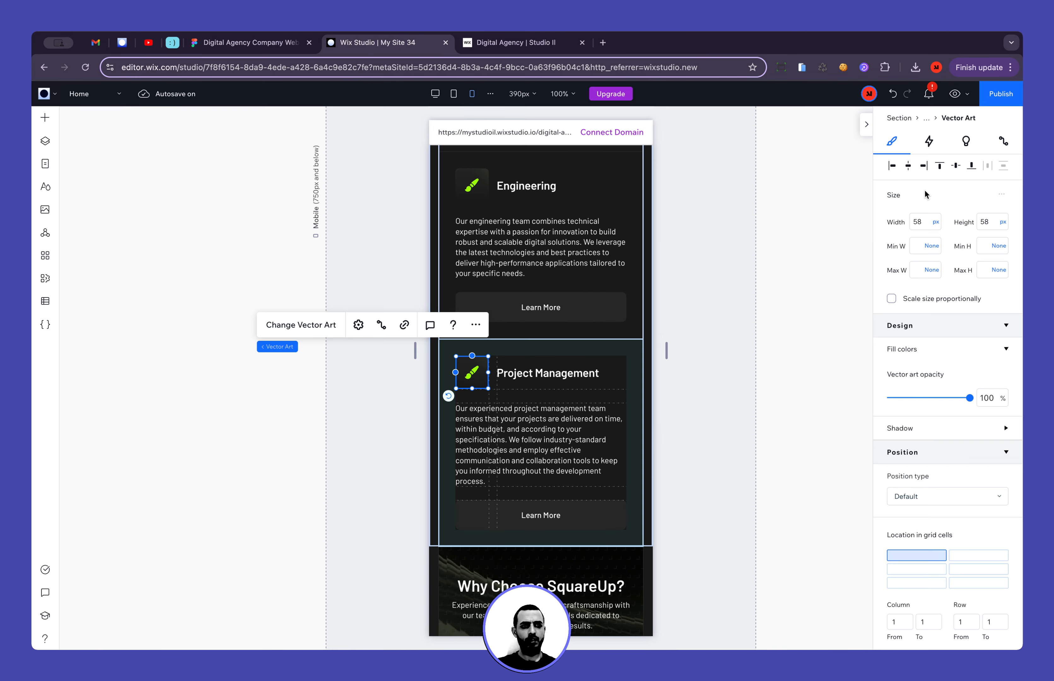
click(1003, 92)
click(516, 43)
click(85, 68)
scroll(112, 289, down, 12)
scroll(112, 288, down, 5)
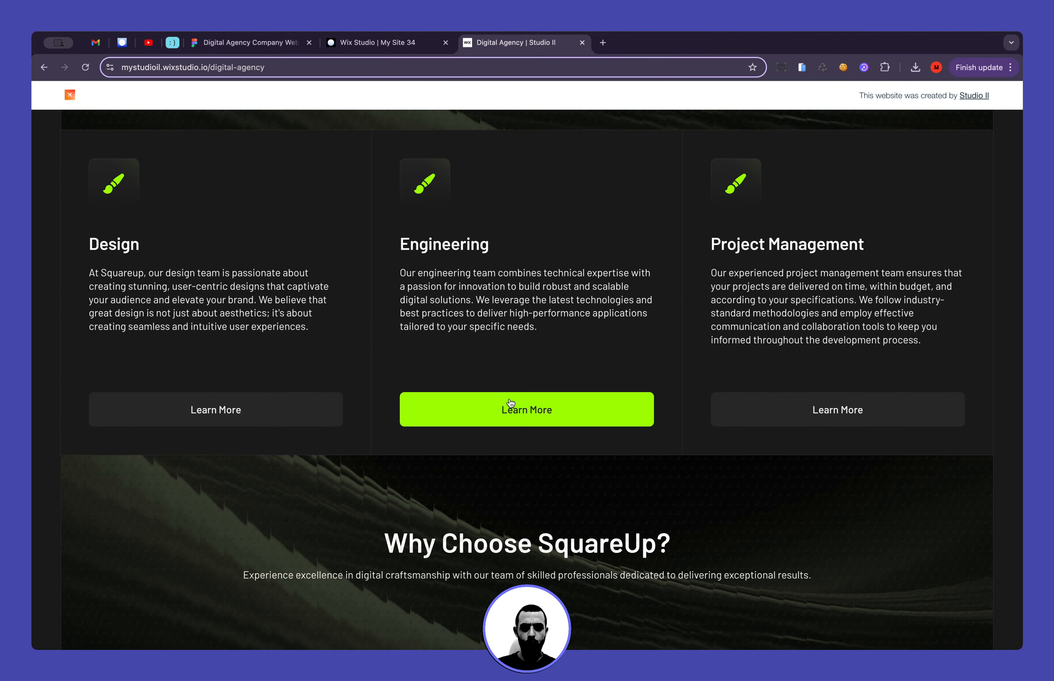
scroll(735, 425, down, 7)
scroll(733, 427, down, 2)
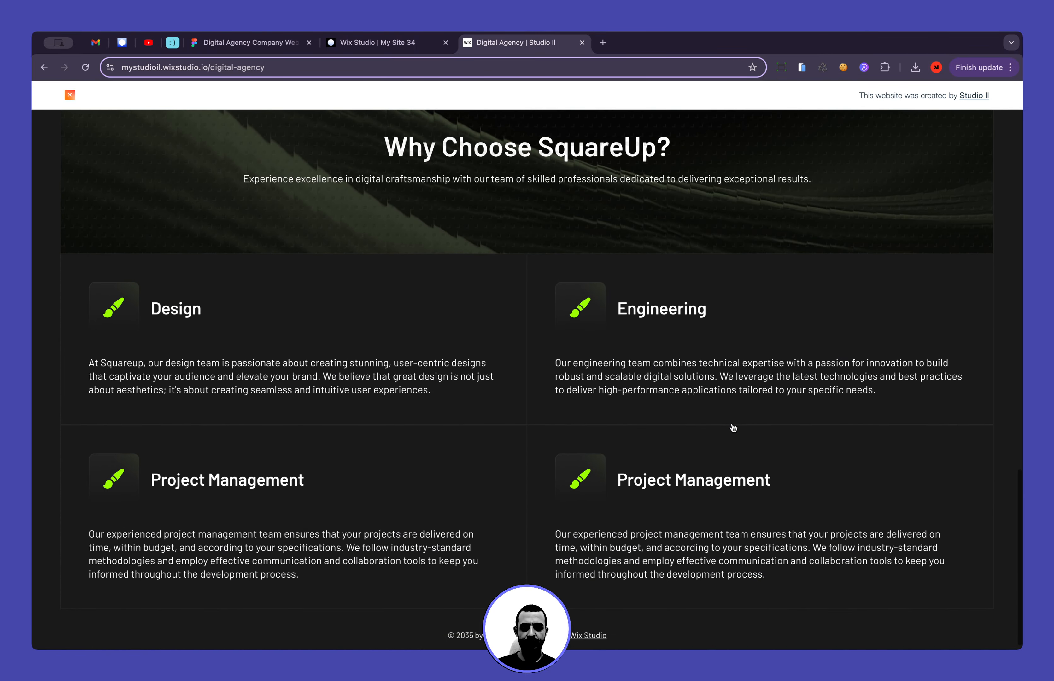
Preview the live page in the mobile simulator and check all sections down to the footer on the phone layout
click(802, 67)
scroll(517, 490, down, 5)
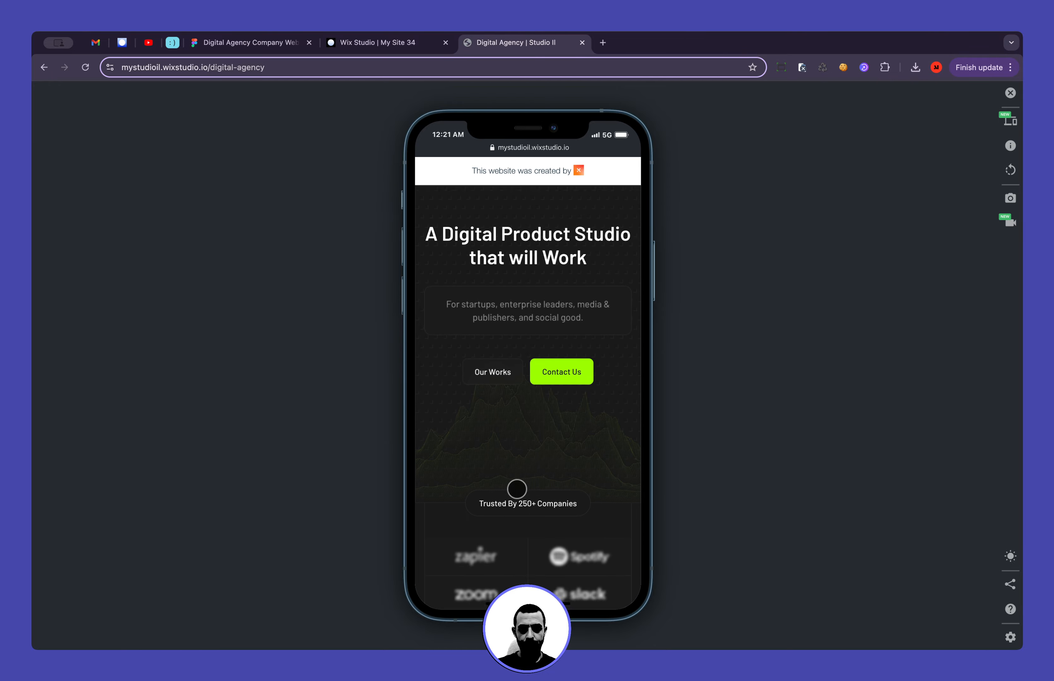
scroll(517, 490, down, 8)
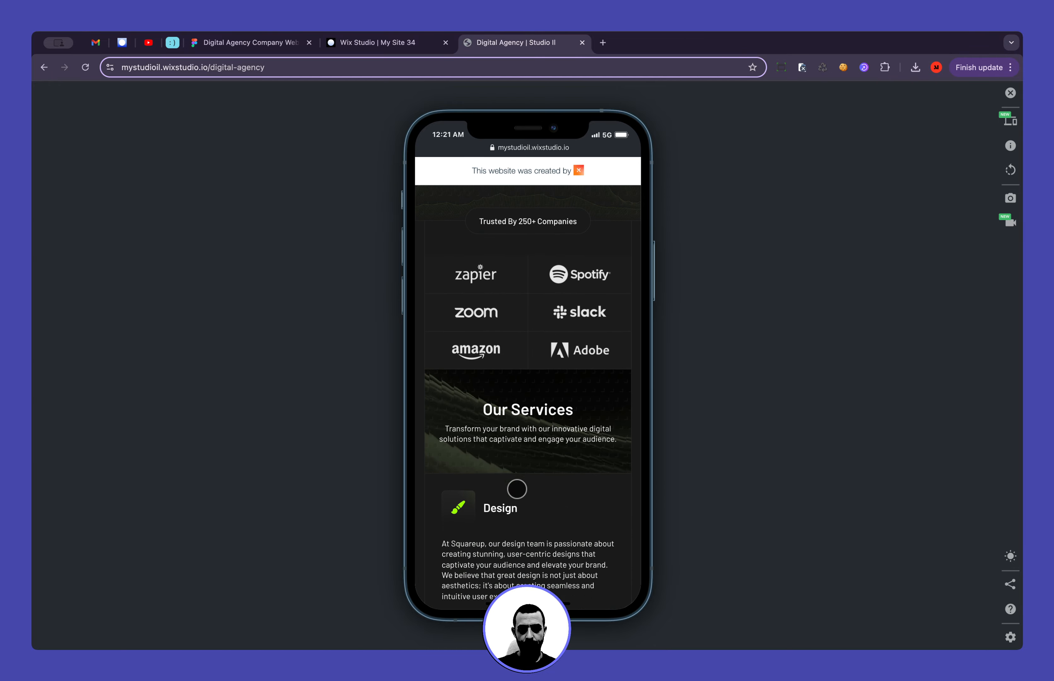
scroll(517, 489, down, 10)
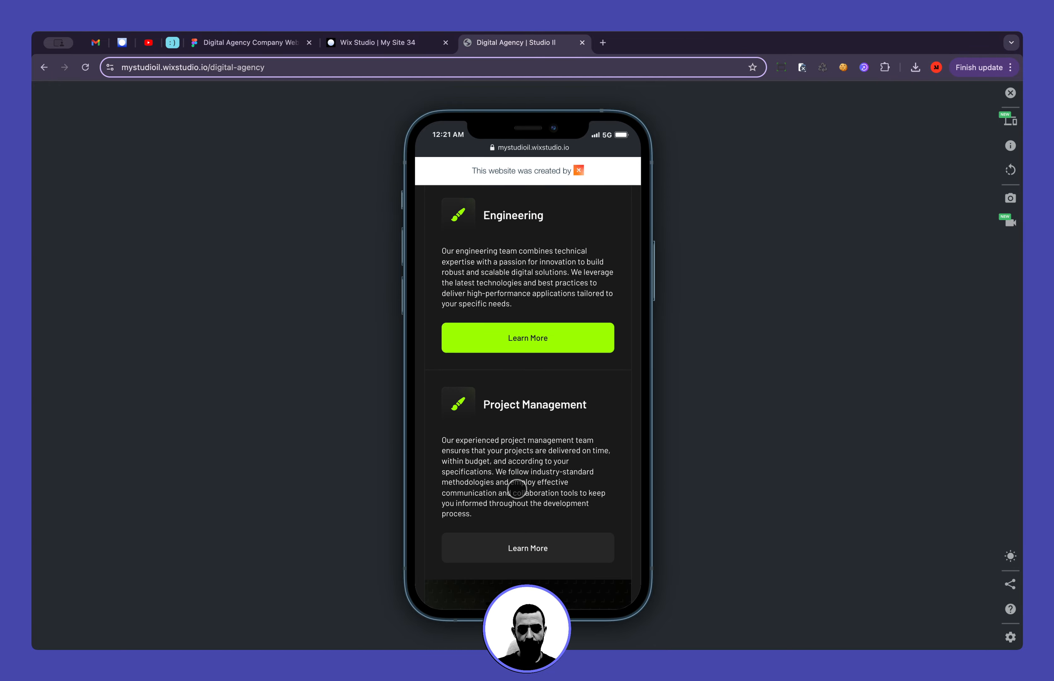
scroll(517, 489, down, 10)
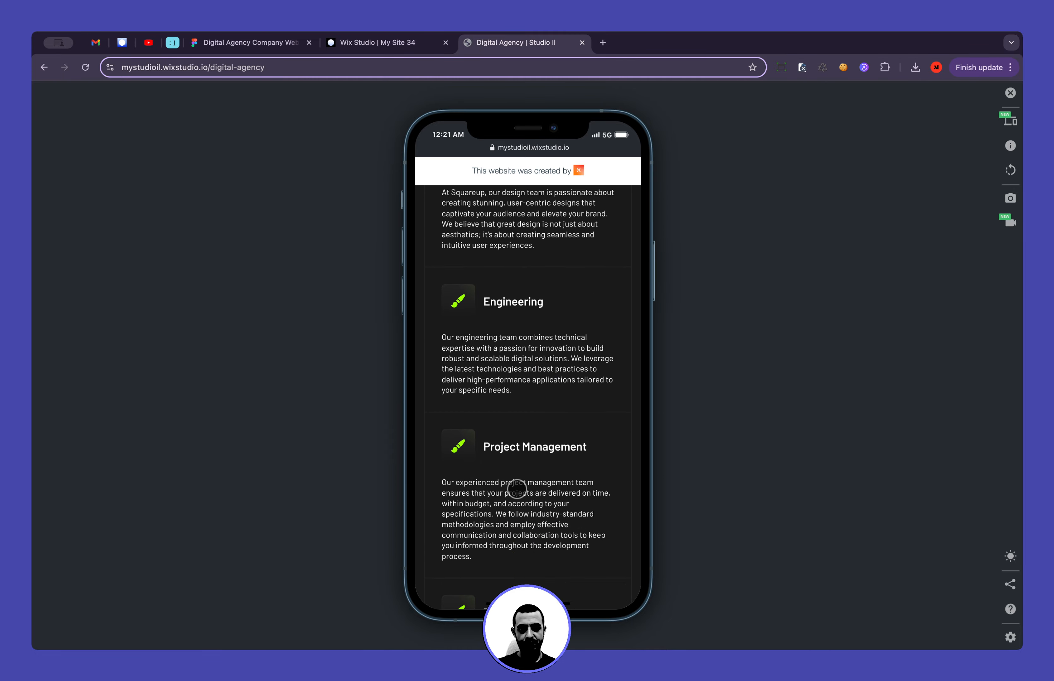
scroll(516, 489, down, 3)
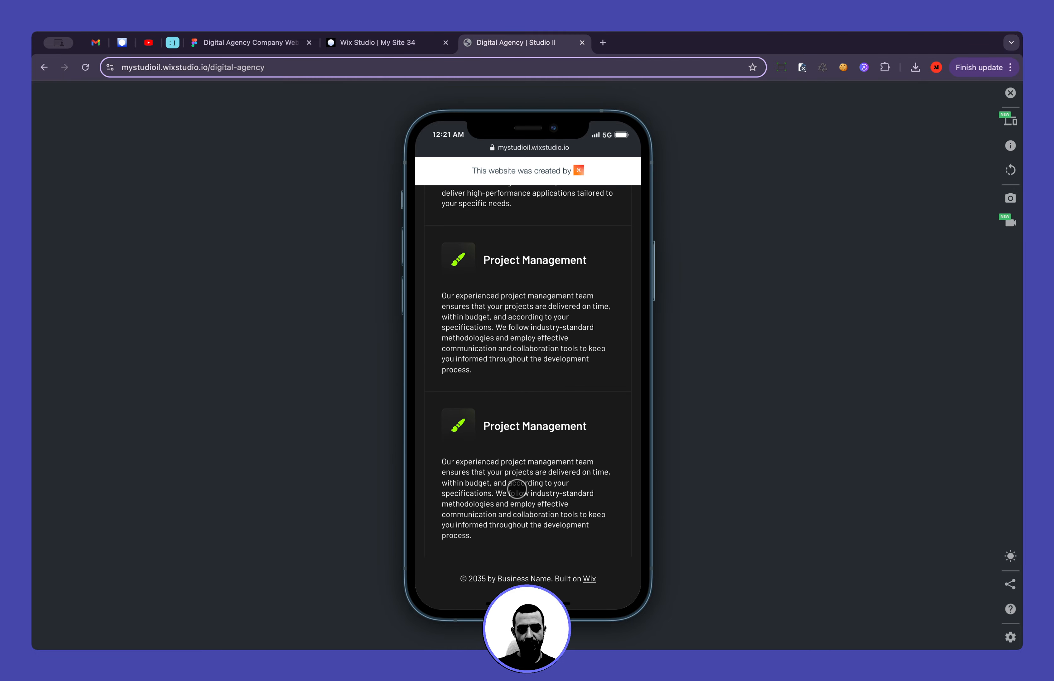
click(1009, 120)
click(791, 607)
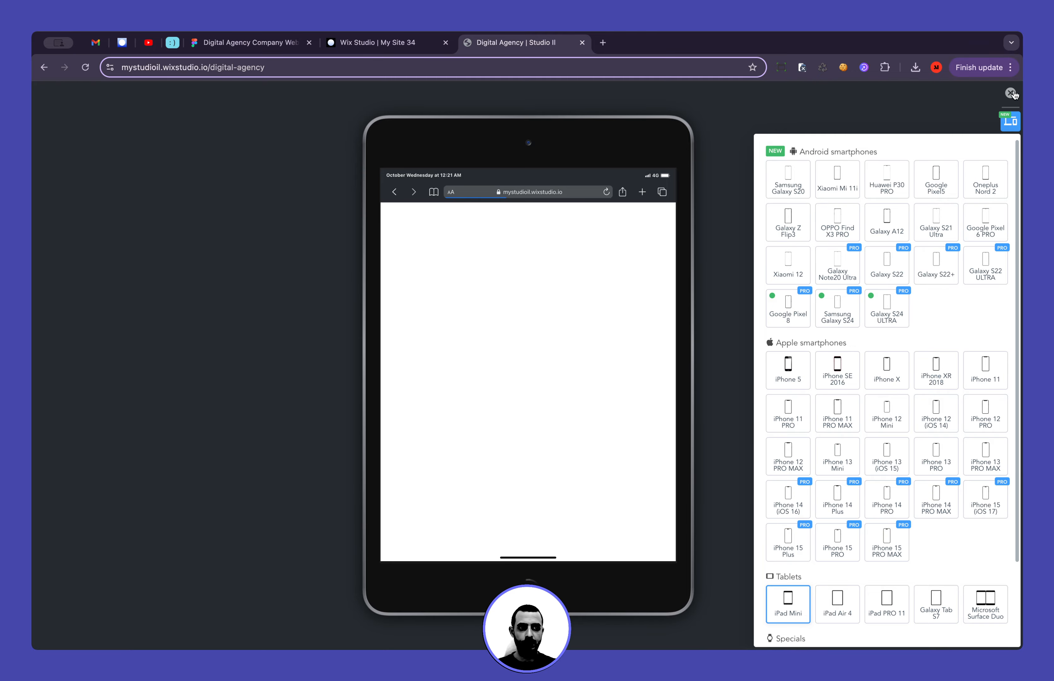
click(1010, 93)
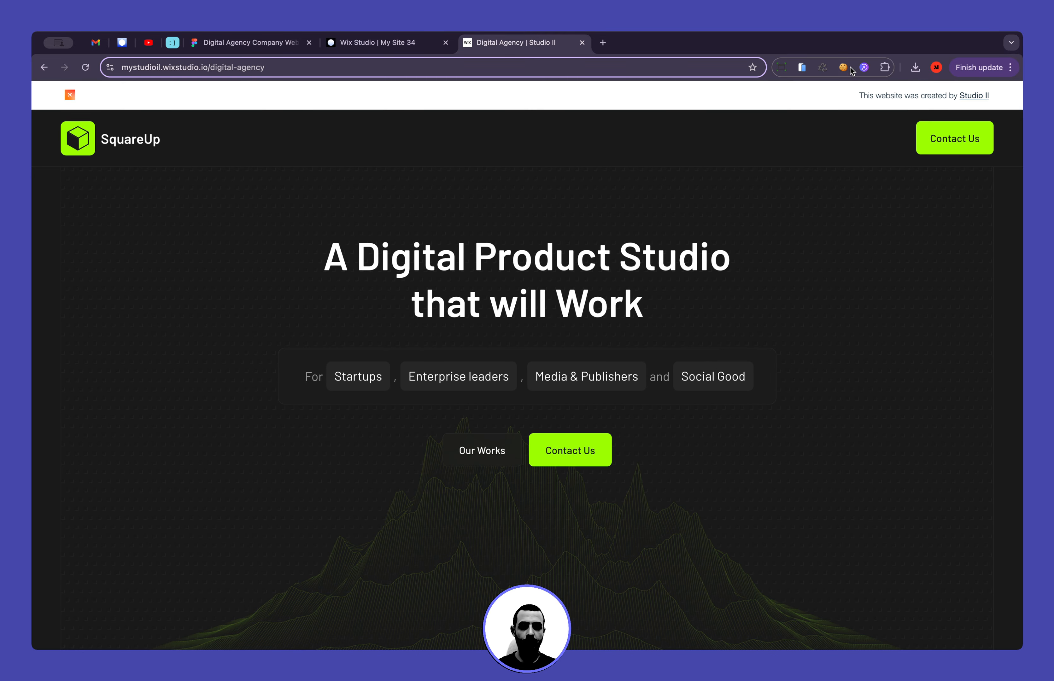
Preview the live page on a simulated iPad Mini, check the horizontally scrolling Our Services cards, and close the simulator
click(802, 67)
click(1014, 125)
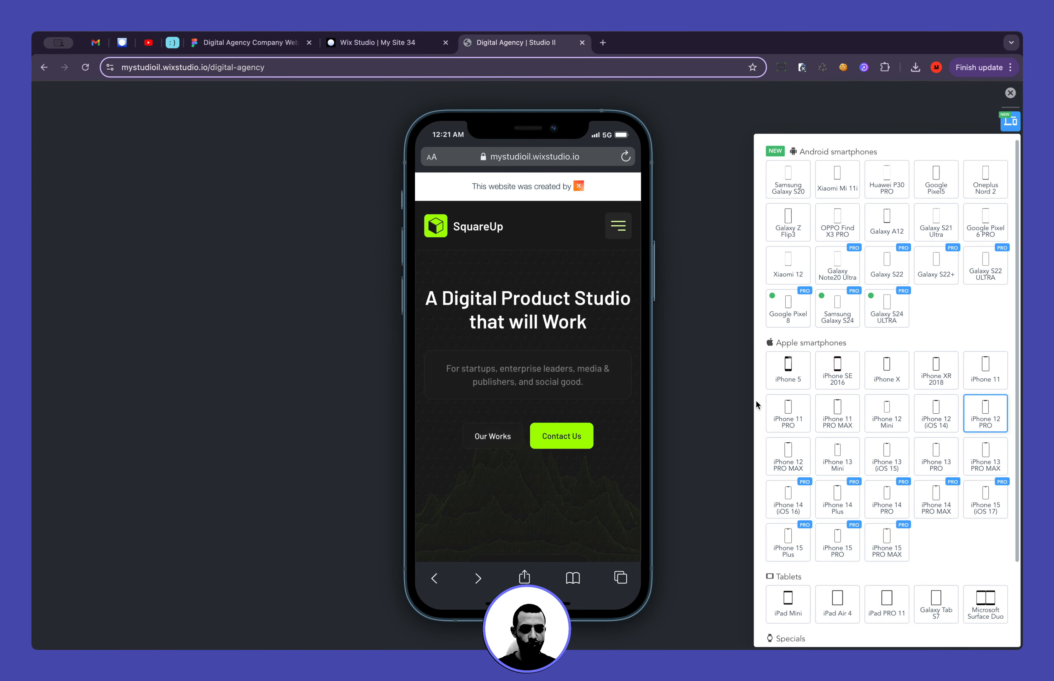
click(789, 607)
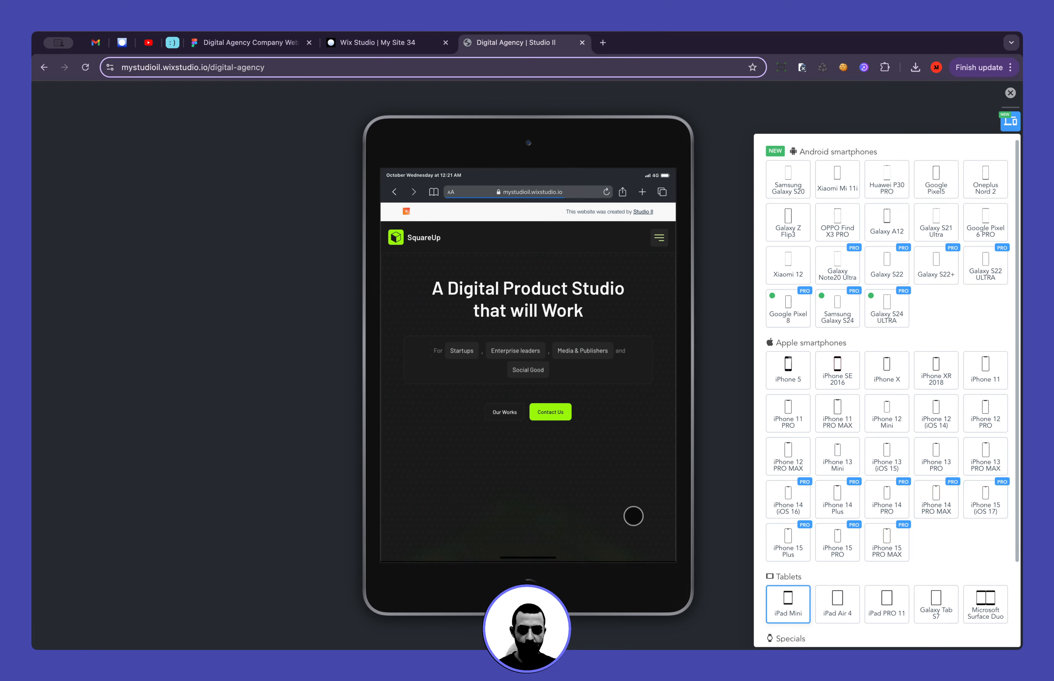
scroll(567, 437, down, 10)
scroll(567, 437, down, 5)
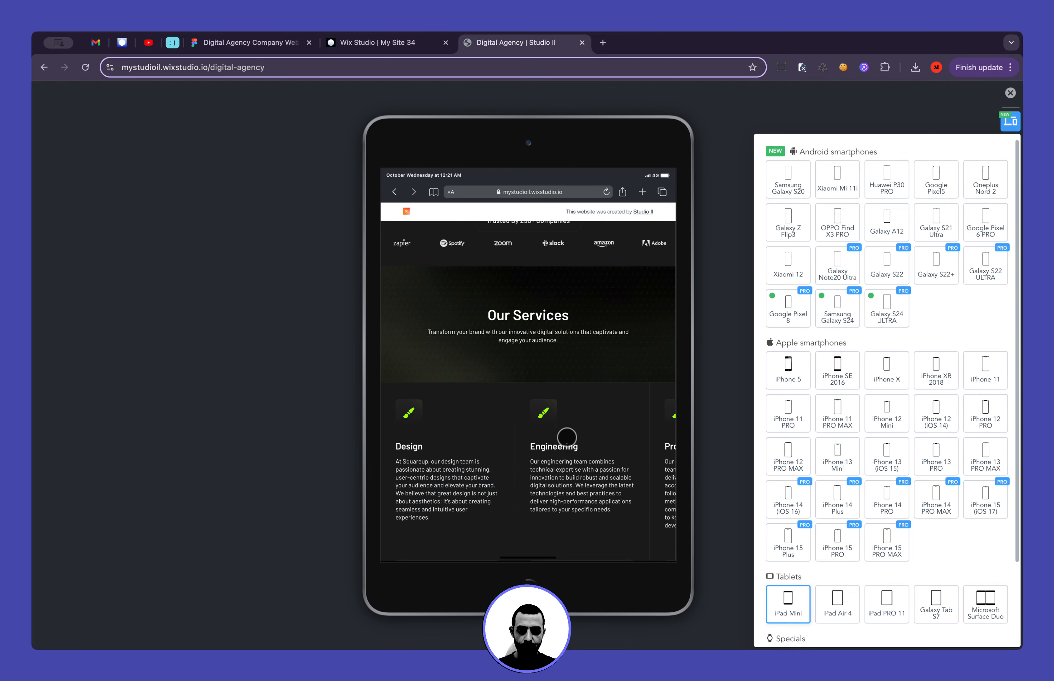
scroll(567, 438, right, 3)
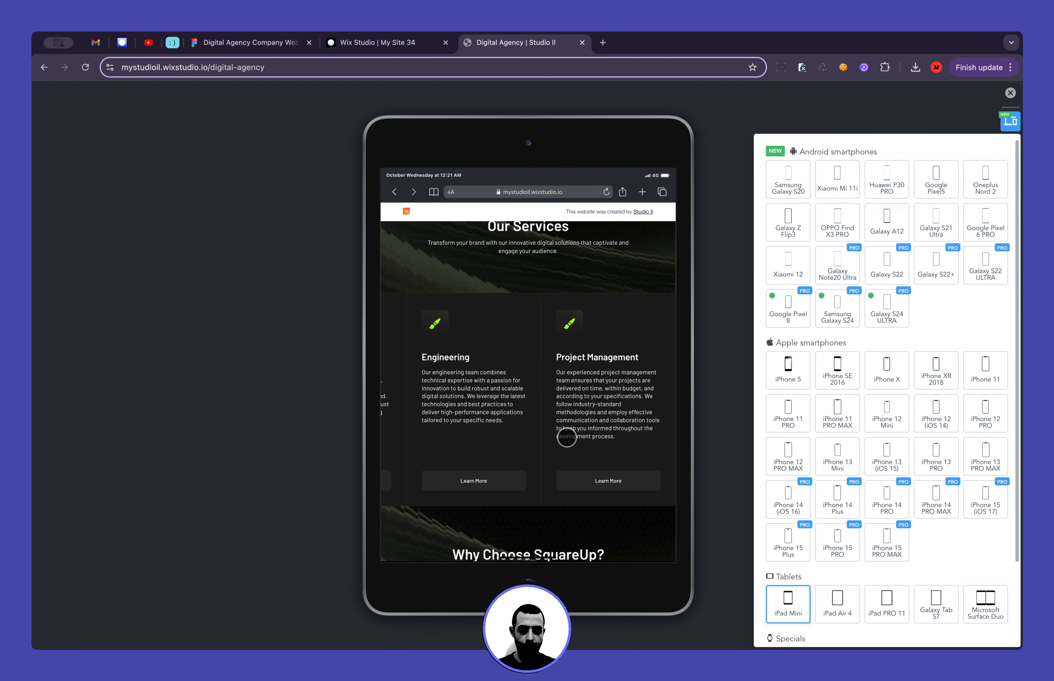
scroll(567, 437, down, 1)
scroll(567, 437, up, 15)
click(1010, 93)
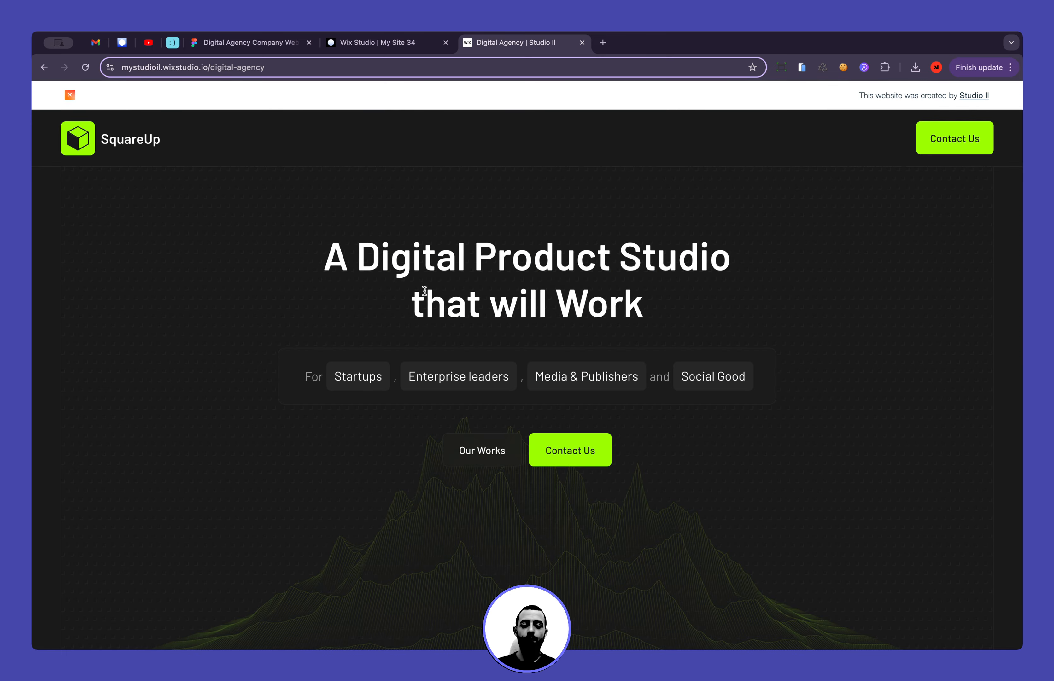